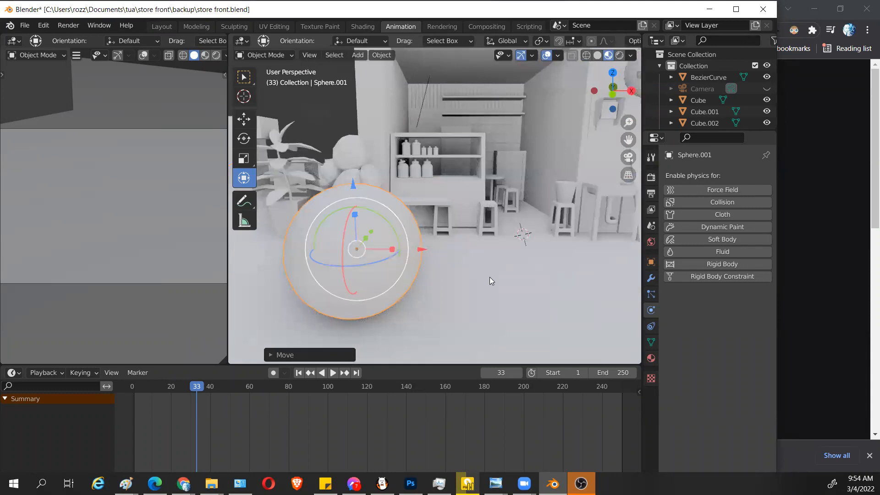
Step: Duplicate the large sphere in front of the store and move the copy beside it along the X axis
middle_click_drag(494, 276, 497, 276)
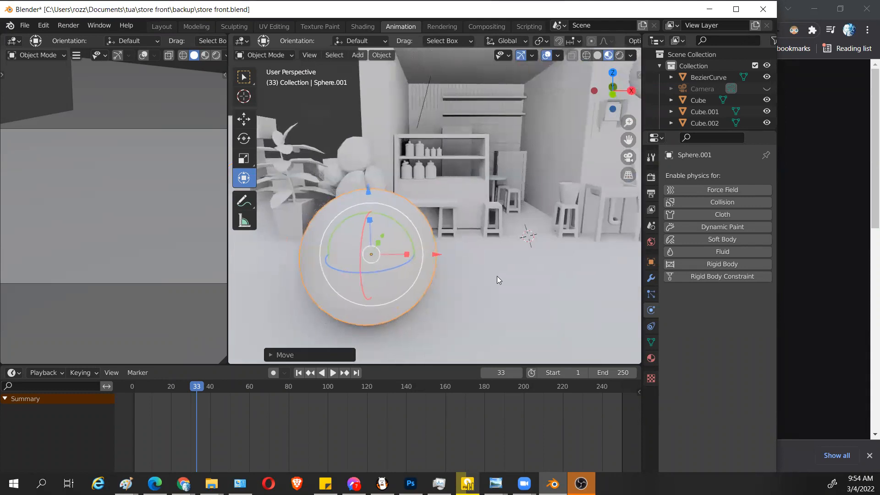
left_click(649, 360)
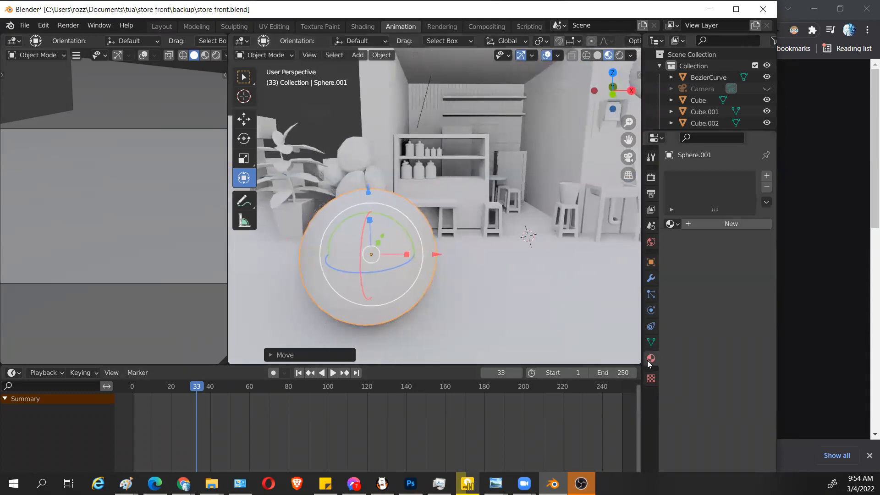
scroll(455, 277, "down", 3)
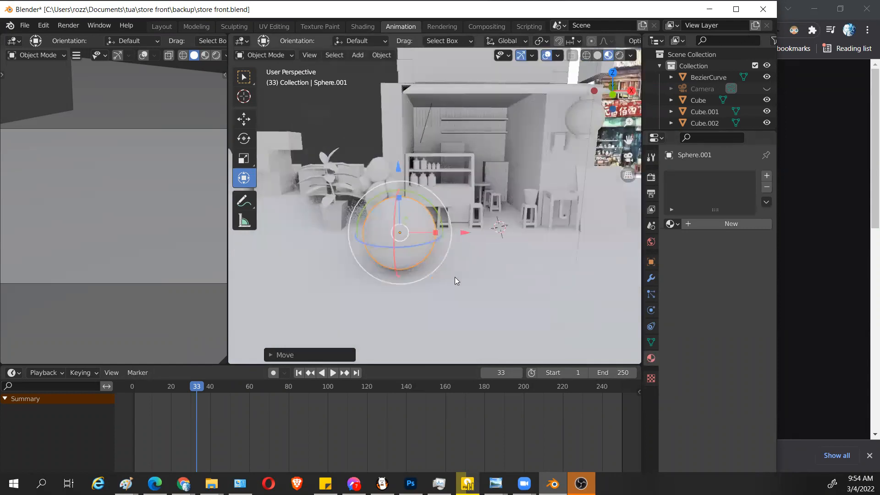
middle_click_drag(448, 278, 451, 278)
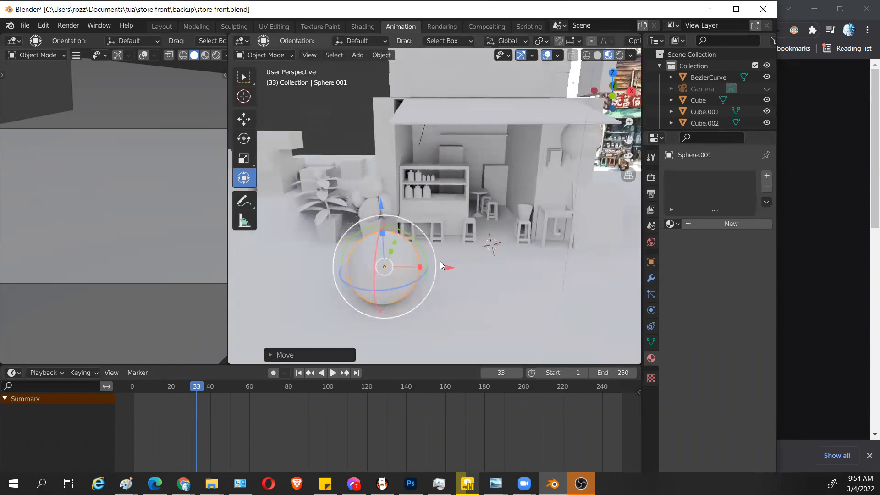
key("shift+d")
left_click(447, 267)
key("g")
left_click(524, 266)
Step: Duplicate the second sphere and move the copy further along the X axis as the third in the row
key("shift+d")
left_click(523, 266)
key("g")
key("x")
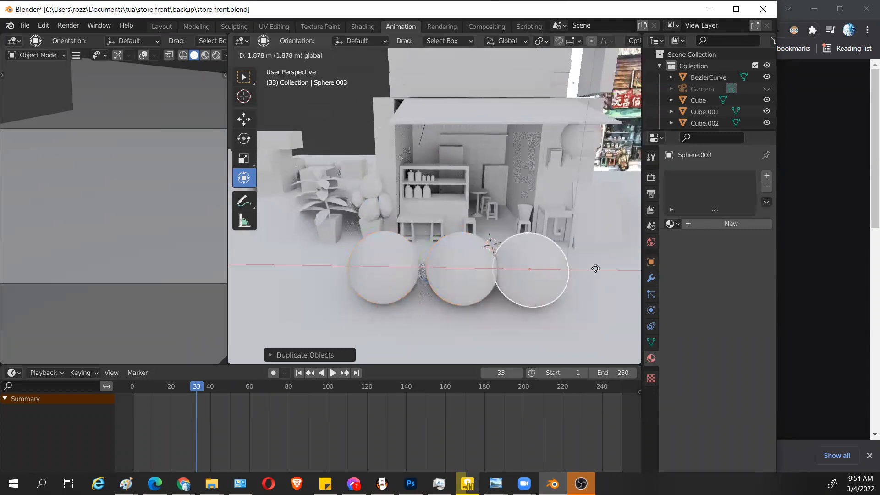
left_click(562, 295)
Step: Duplicate the third sphere and move the copy about 2 m along the X axis as the fourth in the row
middle_click_drag(562, 294, 557, 278)
key("shift+d")
left_click(557, 276)
key("g")
key("x")
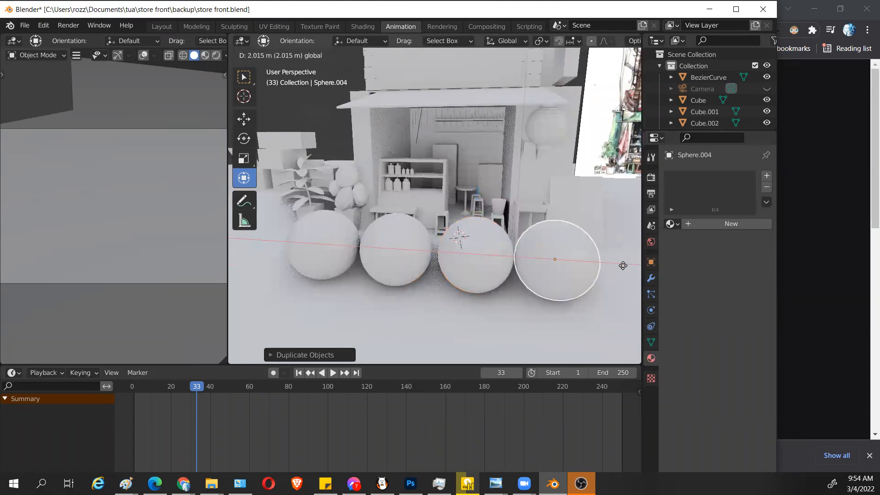
left_click(628, 262)
middle_click_drag(514, 265, 491, 268)
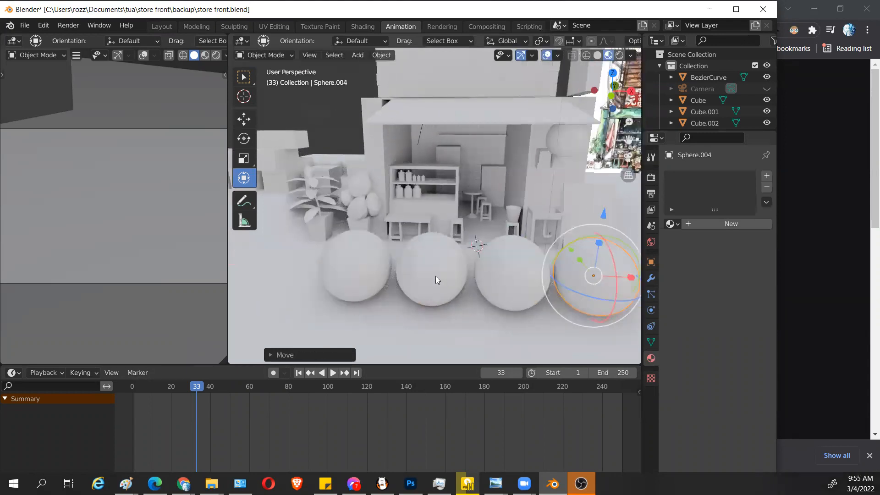
middle_click_drag(423, 284, 431, 278)
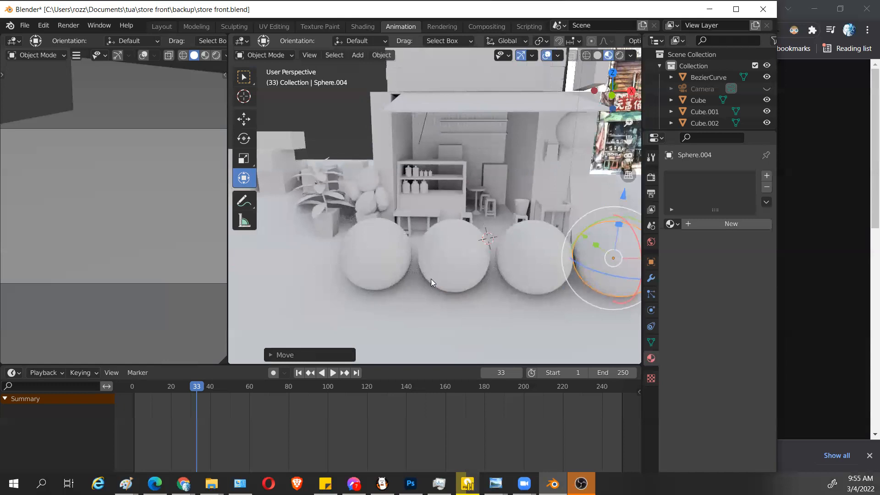
middle_click_drag(499, 272, 397, 264)
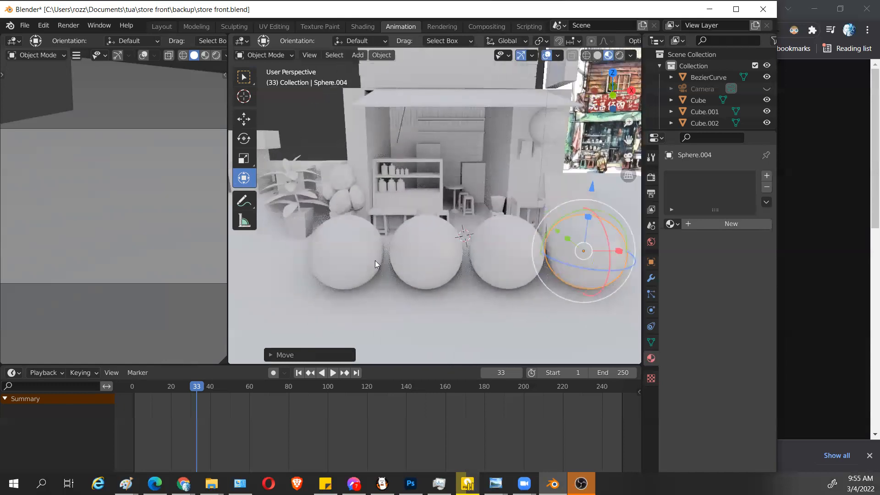
left_click(349, 250)
scroll(426, 245, "up", 4)
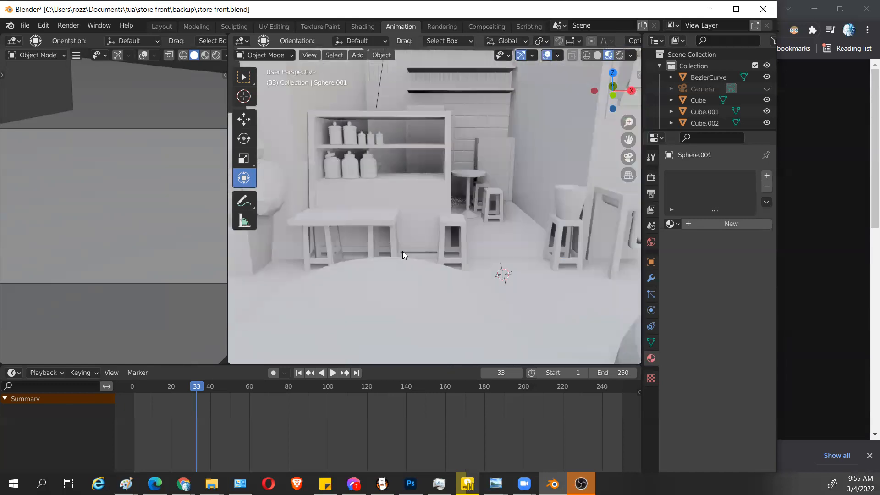
scroll(405, 251, "down", 7)
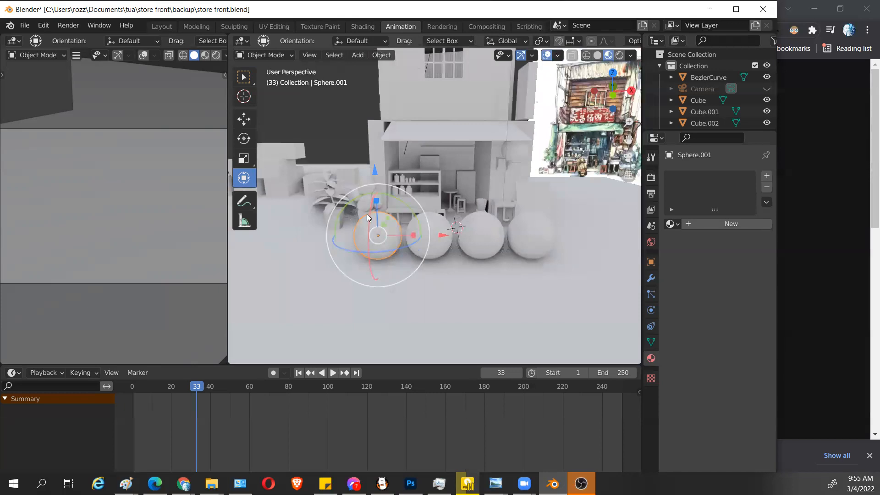
right_click(392, 230)
left_click(392, 225)
left_click(427, 228)
right_click(427, 226)
left_click(427, 224)
left_click(472, 226)
right_click(472, 226)
left_click(472, 224)
right_click(527, 220)
left_click(527, 220)
left_click(540, 223)
right_click(541, 227)
left_click(541, 225)
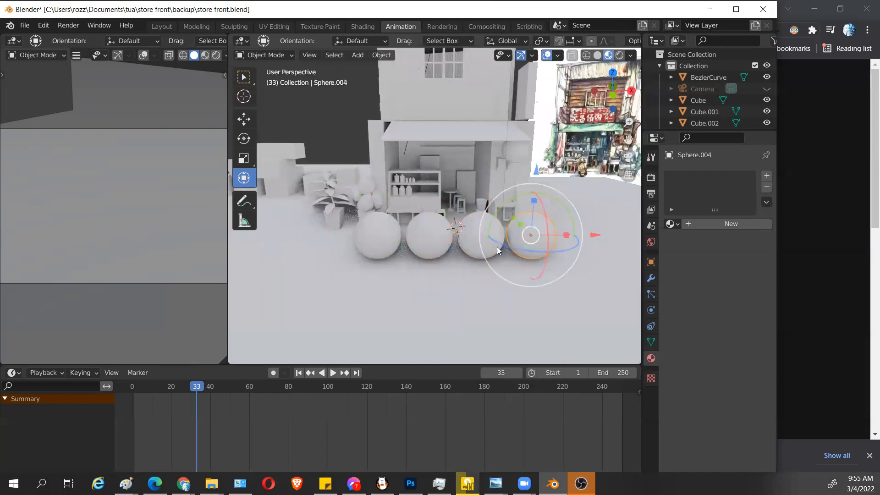
scroll(474, 253, "up", 2)
middle_click_drag(559, 272, 544, 273, "shift")
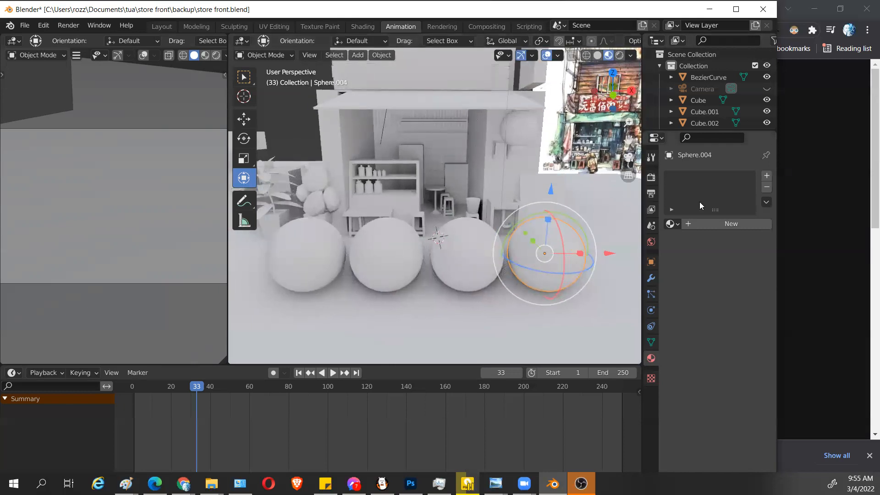
left_click(328, 254)
left_click(406, 258)
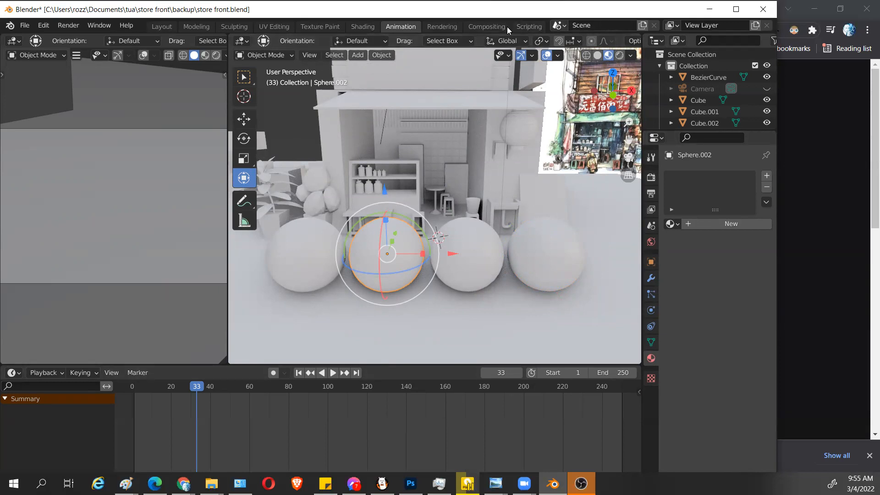
Step: Switch to the Shading workspace and bring the store front with its row of four spheres into view
left_click(362, 26)
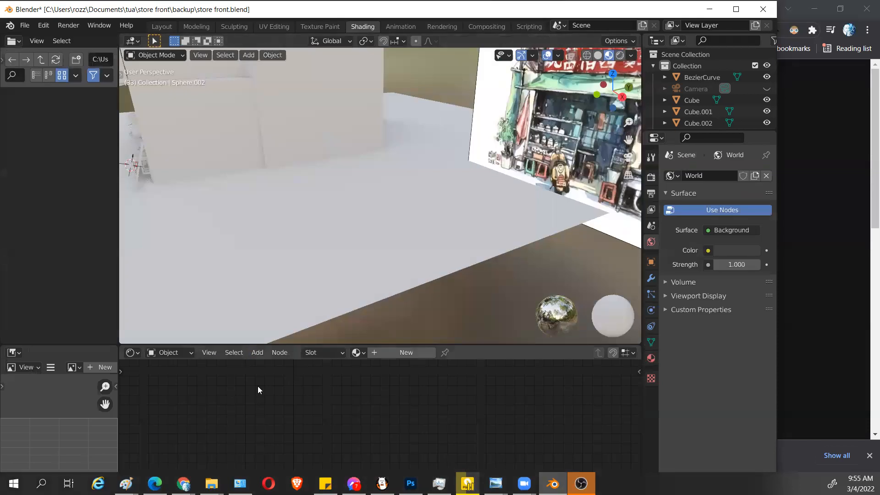
middle_click_drag(262, 198, 394, 236)
scroll(299, 234, "down", 3)
middle_click_drag(299, 234, 379, 239, "shift")
scroll(365, 251, "up", 2)
middle_click_drag(324, 240, 378, 241)
middle_click_drag(434, 263, 421, 264)
left_click(246, 247, "shift")
left_click(304, 251, "shift")
left_click(435, 250, "shift")
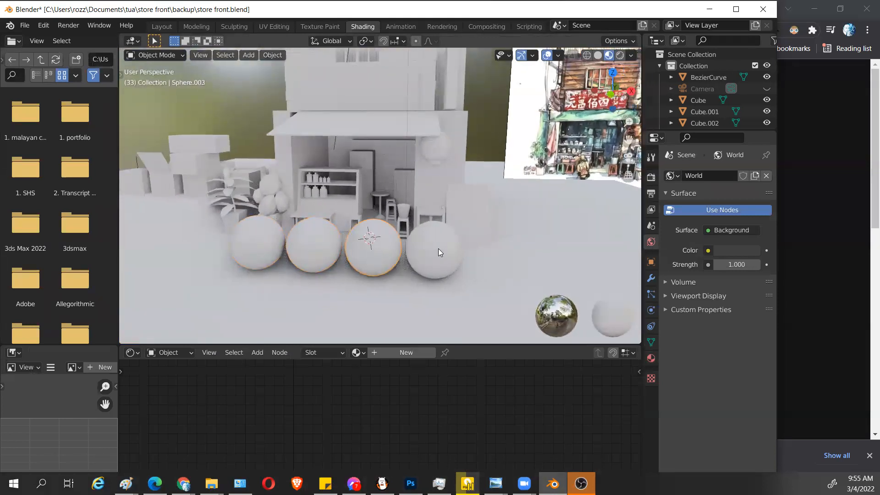
left_click(262, 247, "shift")
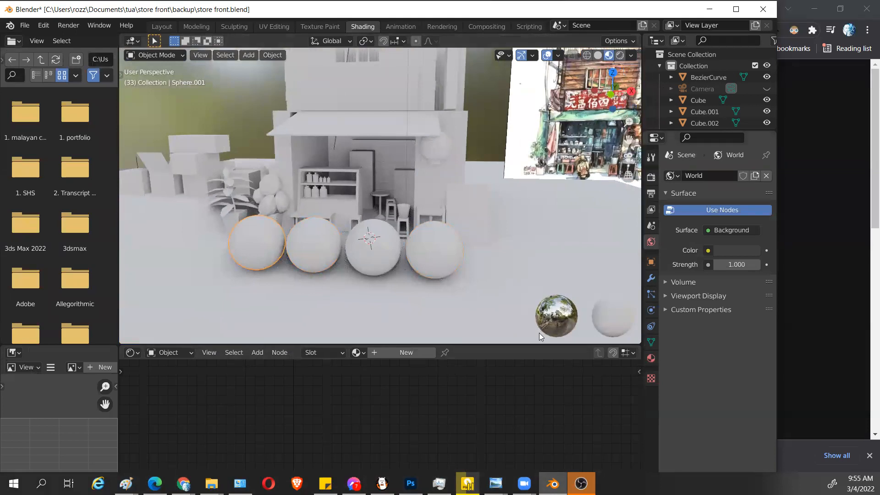
left_click(315, 236, "shift")
left_click(429, 251, "shift")
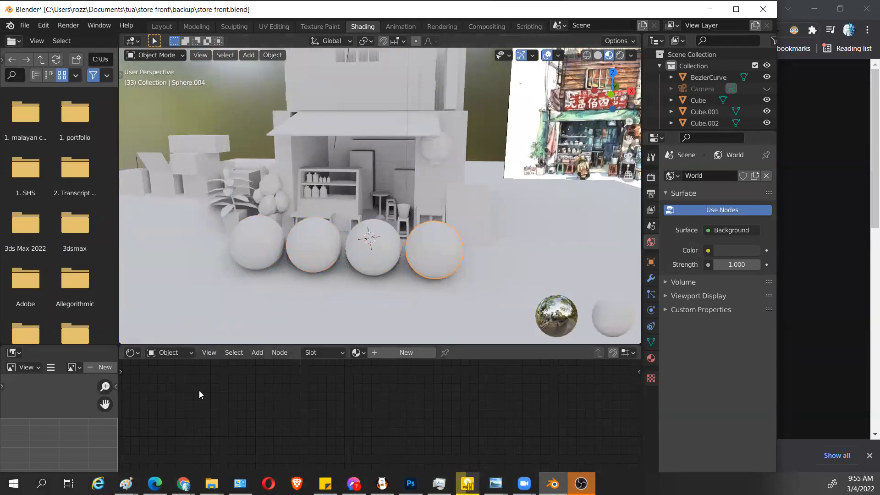
left_click(136, 355)
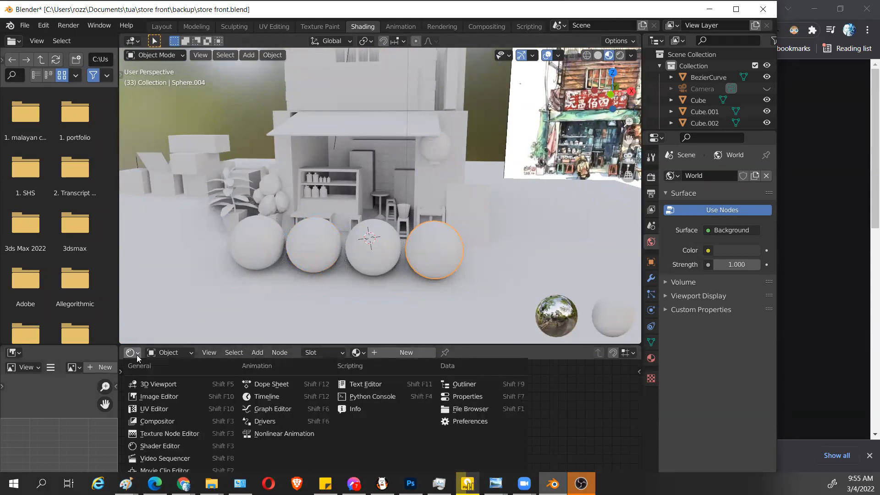
left_click(170, 354)
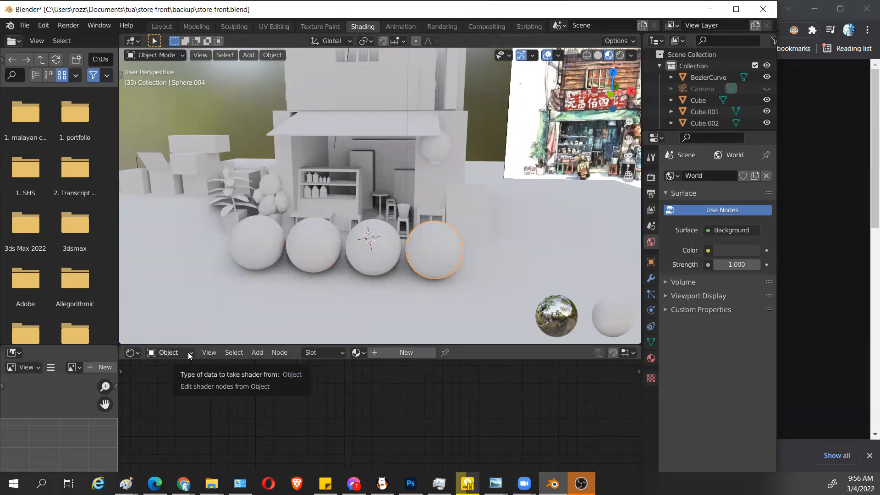
Step: Select the first sphere at the plant end of the row and show its material properties
left_click(274, 253)
middle_click_drag(343, 268, 462, 291)
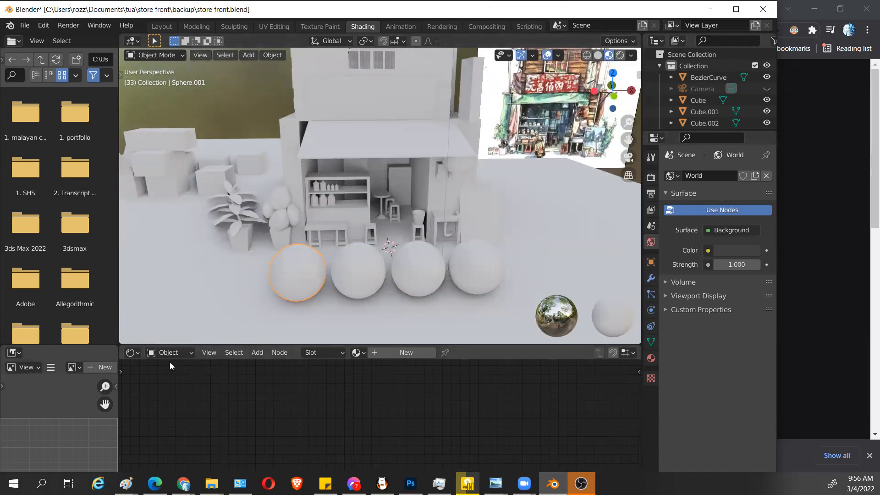
left_click(651, 359)
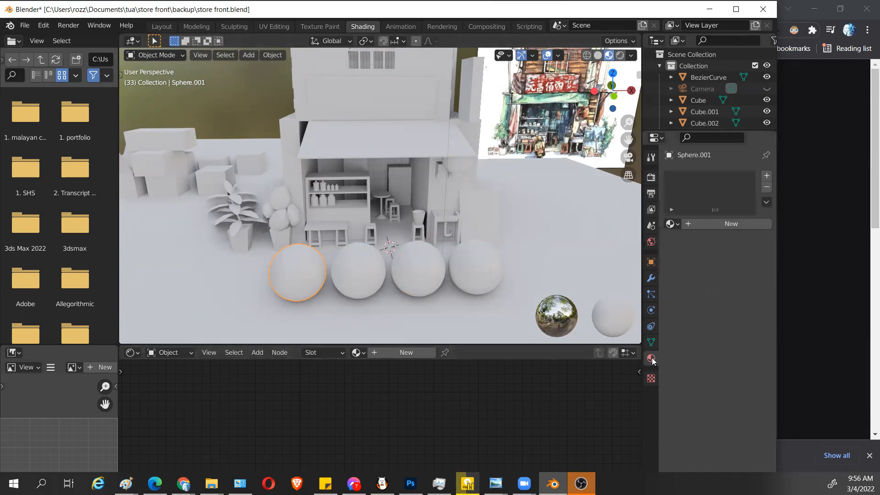
scroll(355, 282, "up", 4)
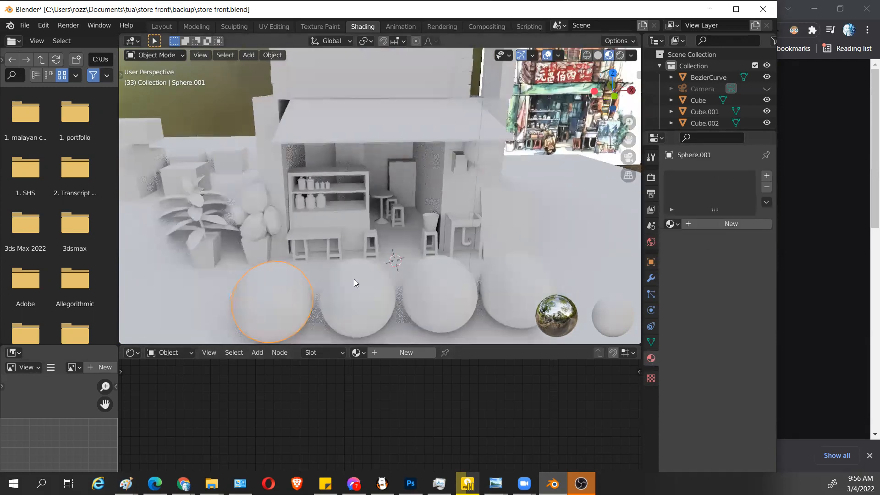
left_click(362, 275)
left_click(458, 259)
left_click(532, 259)
left_click(293, 265)
scroll(561, 317, "up", 2)
scroll(561, 311, "down", 2)
scroll(553, 287, "down", 2)
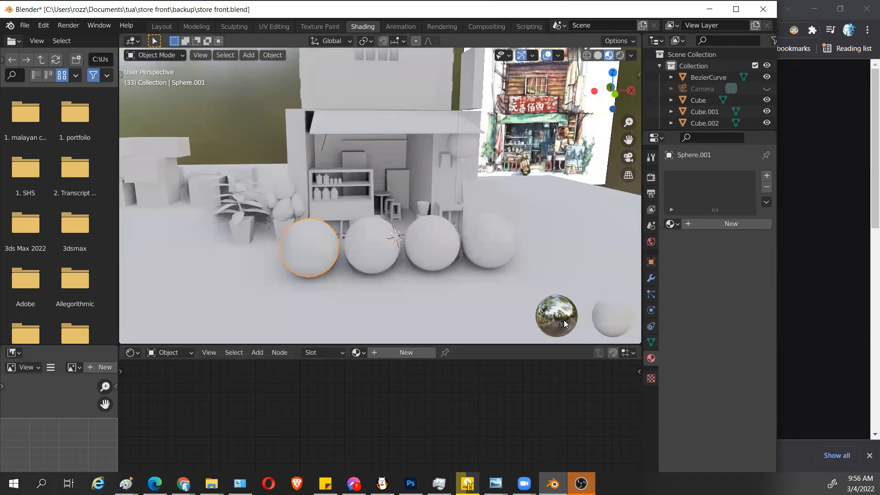
scroll(539, 210, "down", 4)
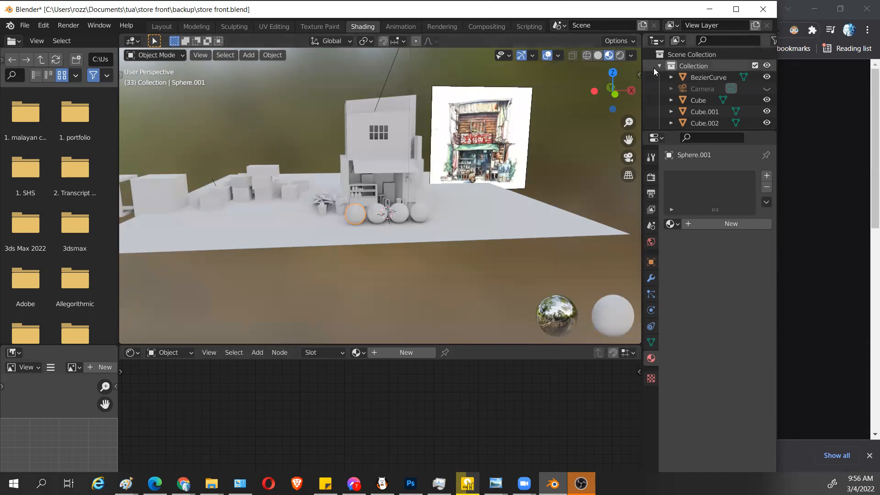
Step: Set the viewport shading's environment blur to 0.44 and its world opacity to 1.000
left_click(630, 56)
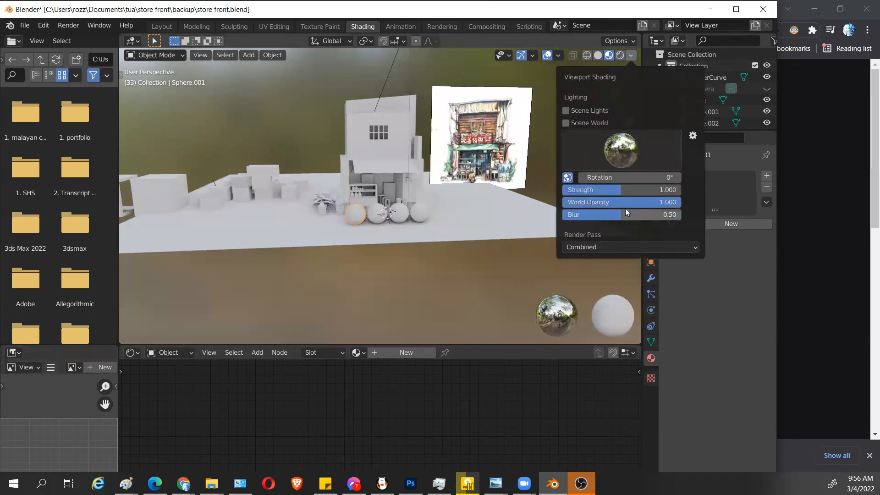
left_click(630, 56)
left_click(631, 56)
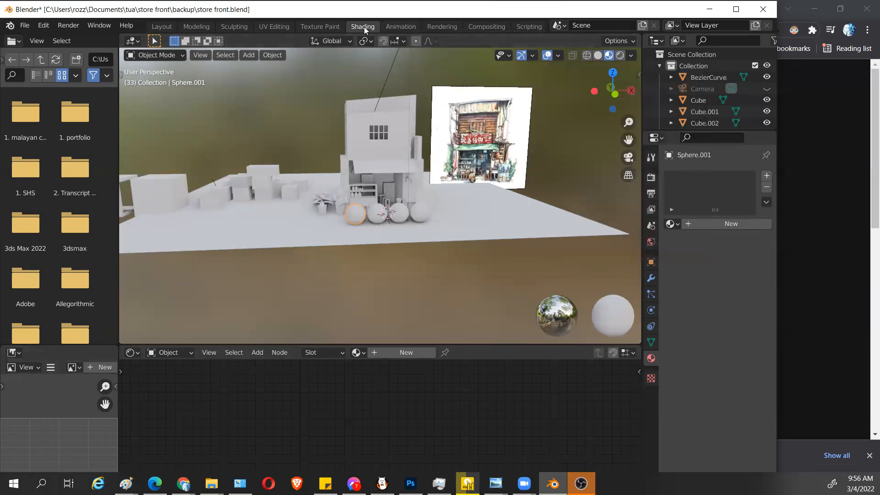
left_click(630, 55)
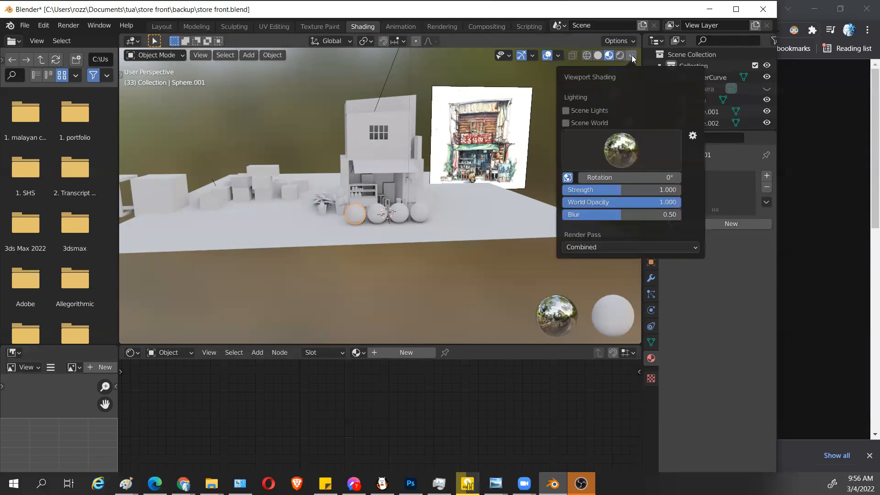
left_click_drag(621, 214, 565, 214)
mouse_move(650, 202)
left_mouse_down()
mouse_move(540, 202)
mouse_move(678, 202)
left_mouse_up()
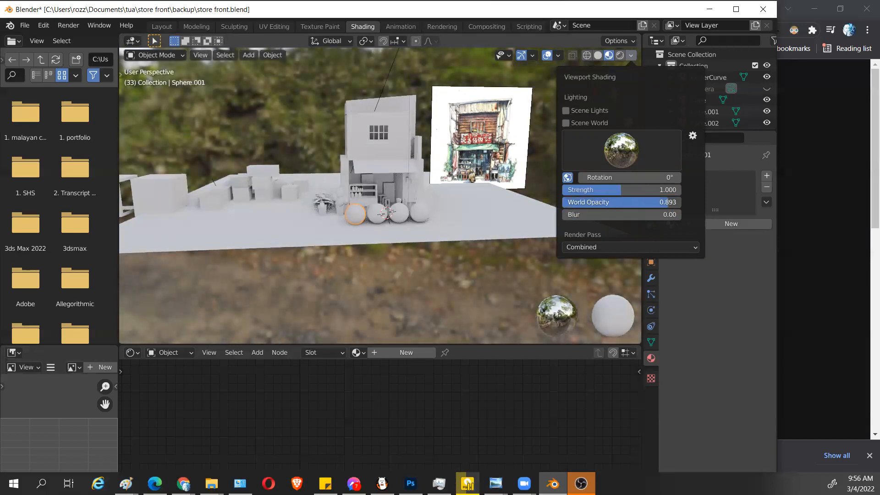
left_click_drag(569, 214, 618, 214)
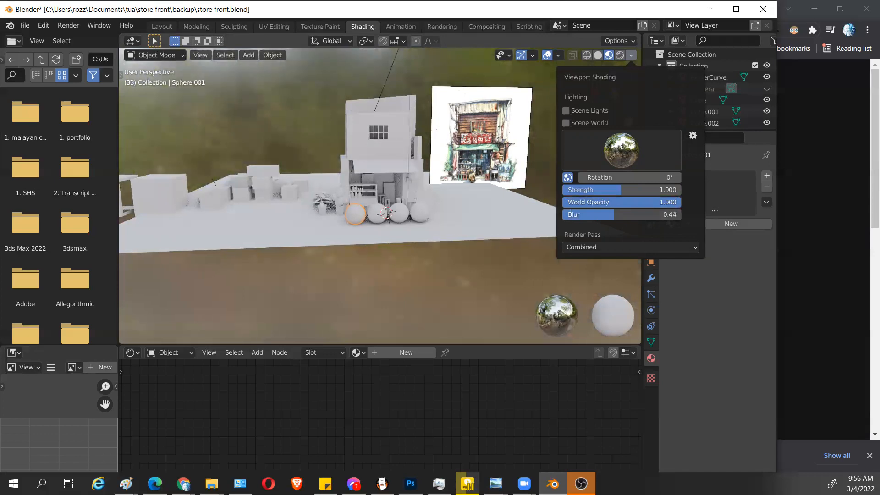
Step: Preview the store front and spheres in rendered shading, and return to material preview
middle_click_drag(447, 253, 465, 258)
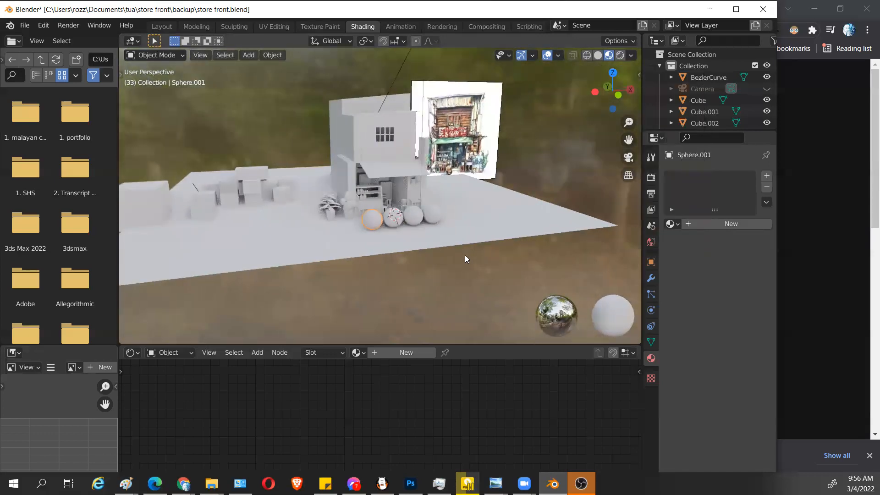
scroll(465, 255, "up", 3)
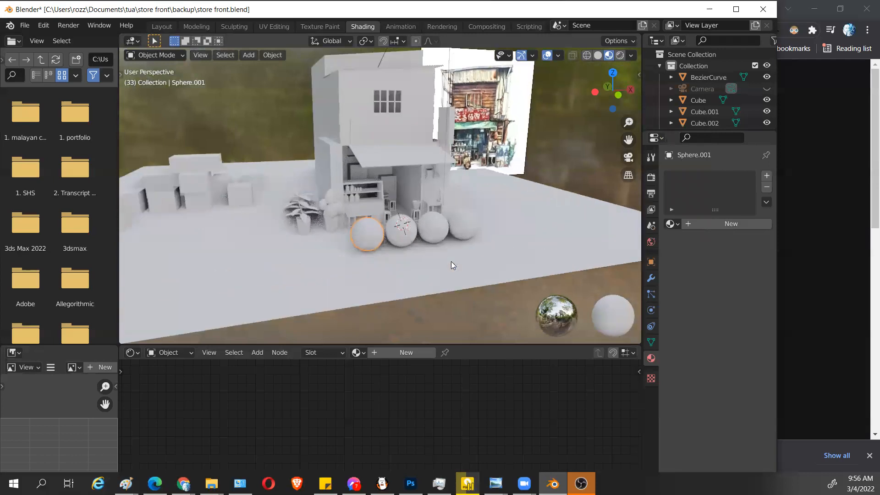
left_click(619, 55)
middle_click_drag(533, 234, 511, 234)
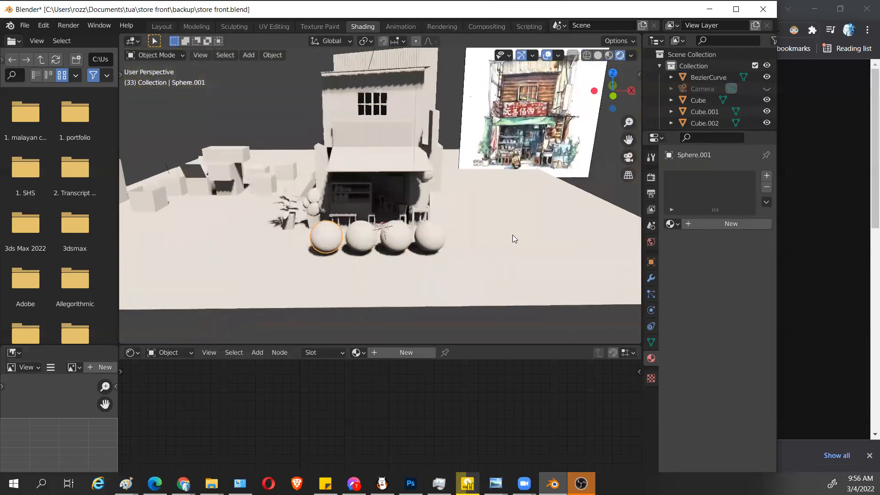
left_click(609, 55)
Step: Show the scene's render settings with the store front and the row of spheres in view
scroll(460, 246, "down", 2)
middle_click_drag(461, 245, 506, 198)
scroll(487, 242, "up", 3)
middle_click_drag(486, 243, 483, 239)
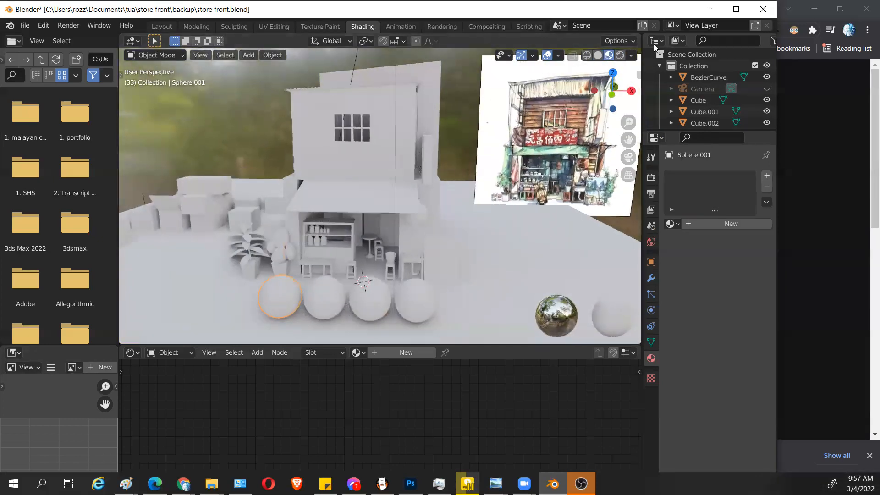
left_click(651, 178)
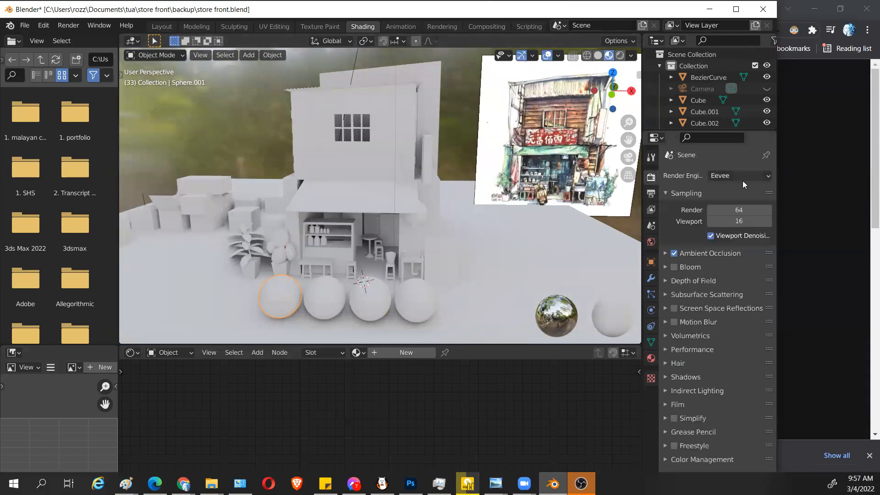
Step: Preview the store front in rendered shading, look over the available shader types, and inspect the spheres in material preview
left_click(620, 56)
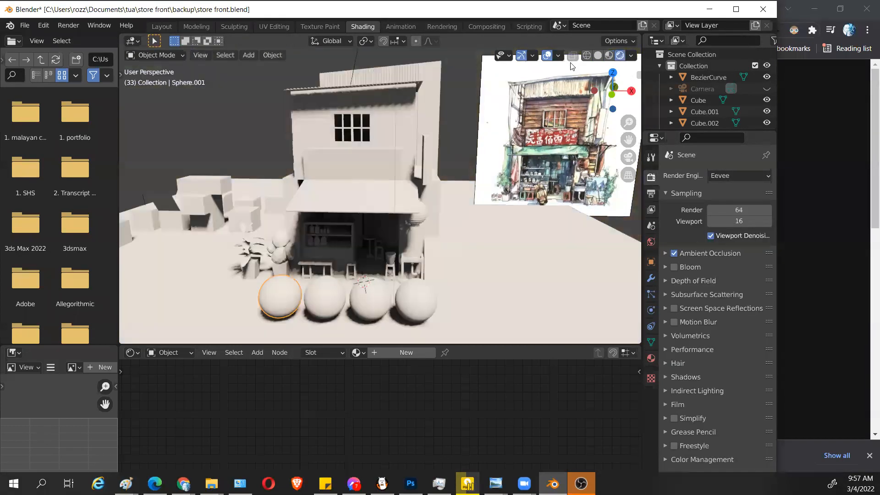
middle_click_drag(517, 253, 498, 255)
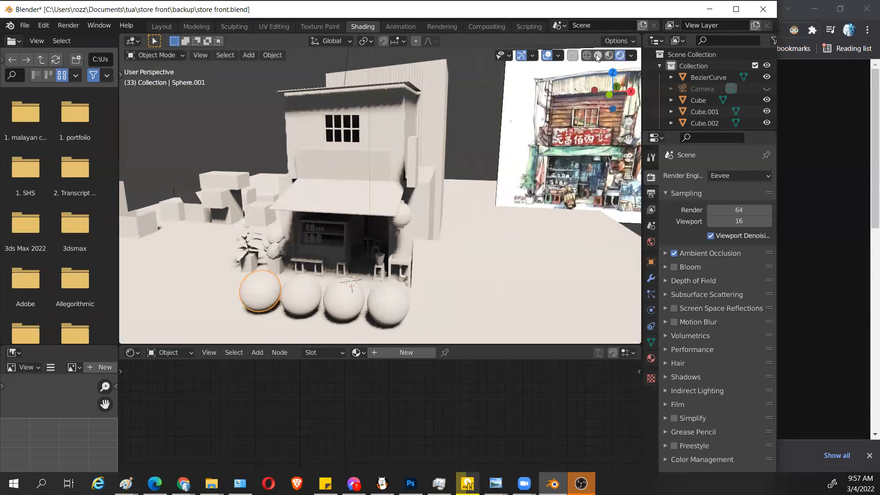
left_click(131, 352)
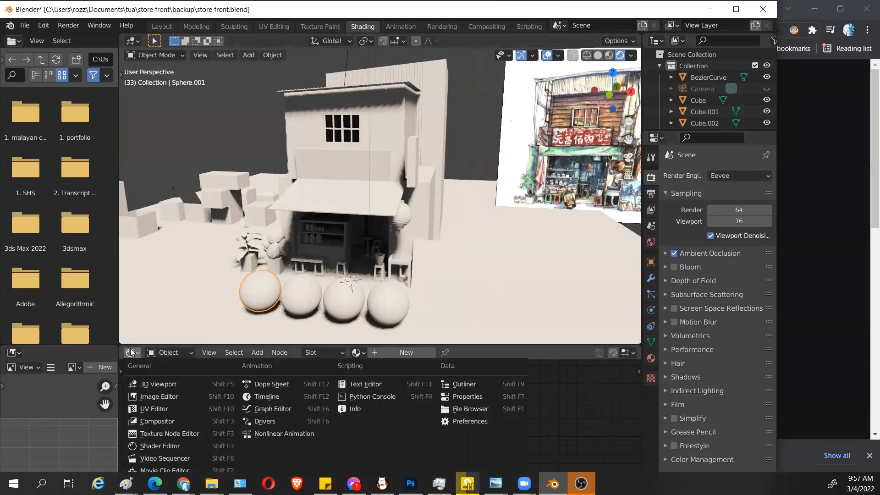
left_click(168, 353)
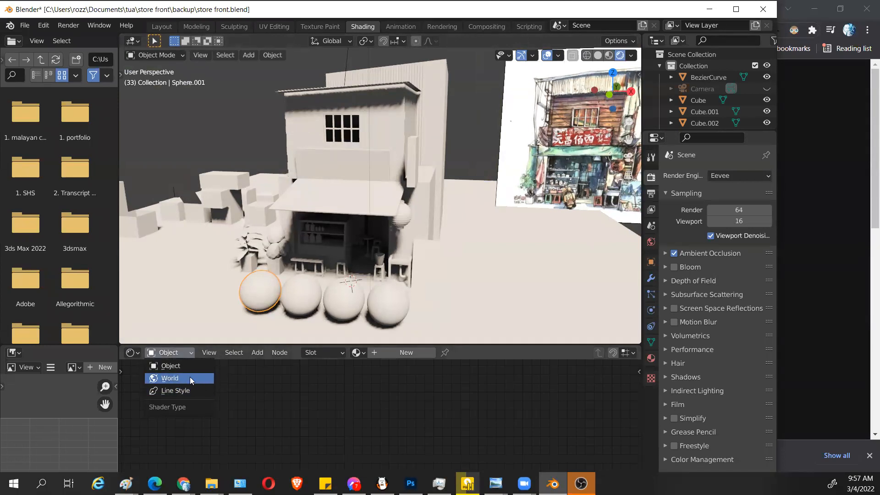
left_click(609, 56)
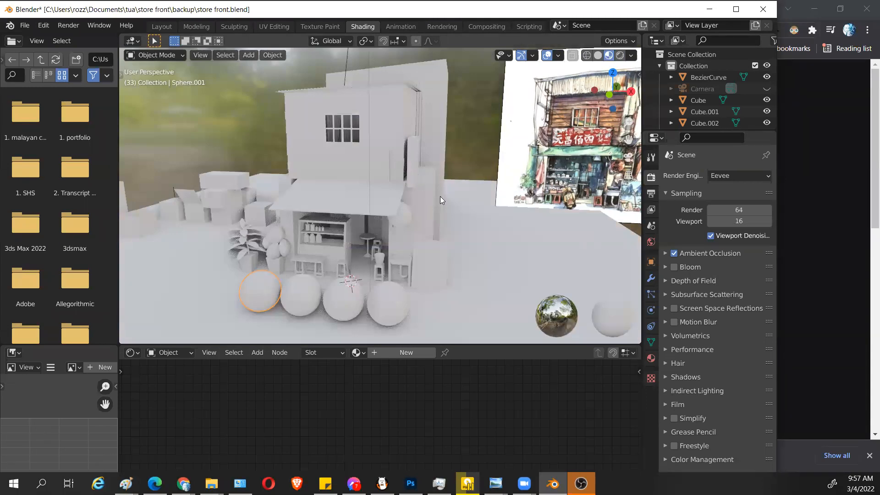
scroll(409, 239, "down", 3)
middle_click_drag(408, 239, 428, 275)
scroll(418, 266, "up", 4)
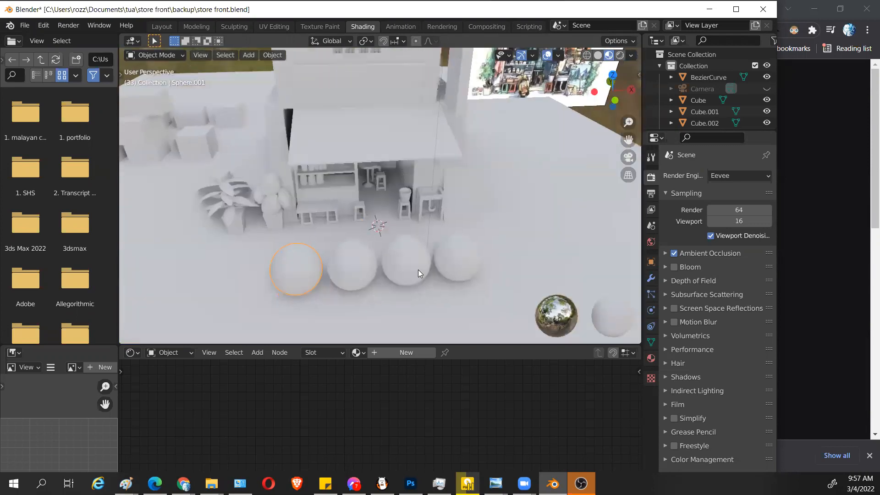
scroll(420, 259, "up", 1)
scroll(413, 295, "up", 2)
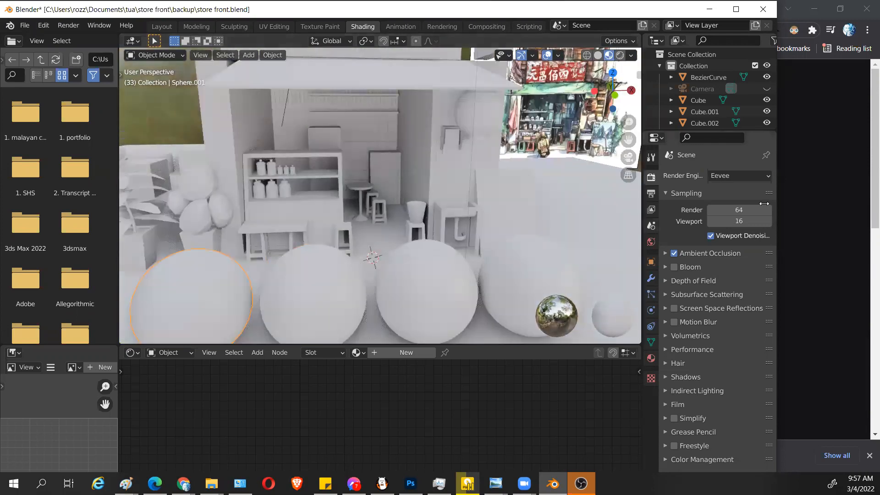
Step: Switch the viewport to rendered shading and set the render engine to Cycles
left_click(620, 55)
left_click(735, 172)
left_click(732, 213)
scroll(453, 219, "down", 3)
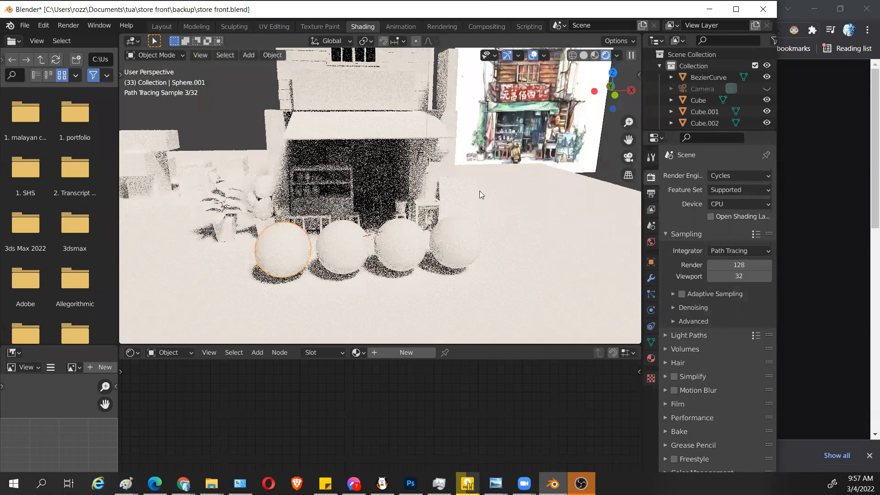
scroll(412, 109, "down", 4)
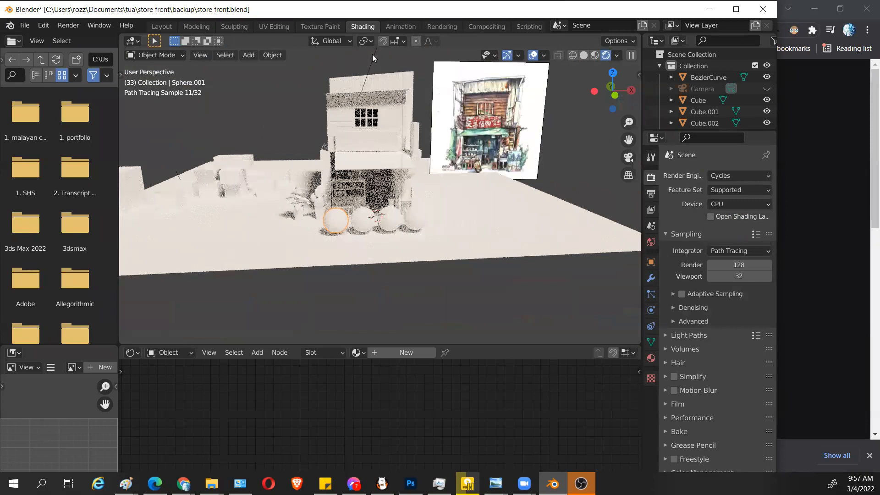
Step: Select the sun light above the store front and change its type to Point
left_click(373, 56)
left_click(651, 310)
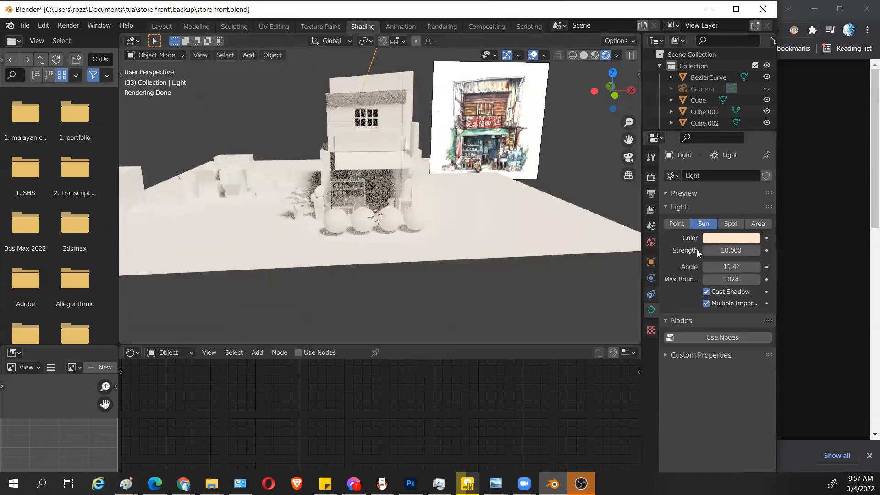
left_click(677, 223)
scroll(388, 201, "down", 1)
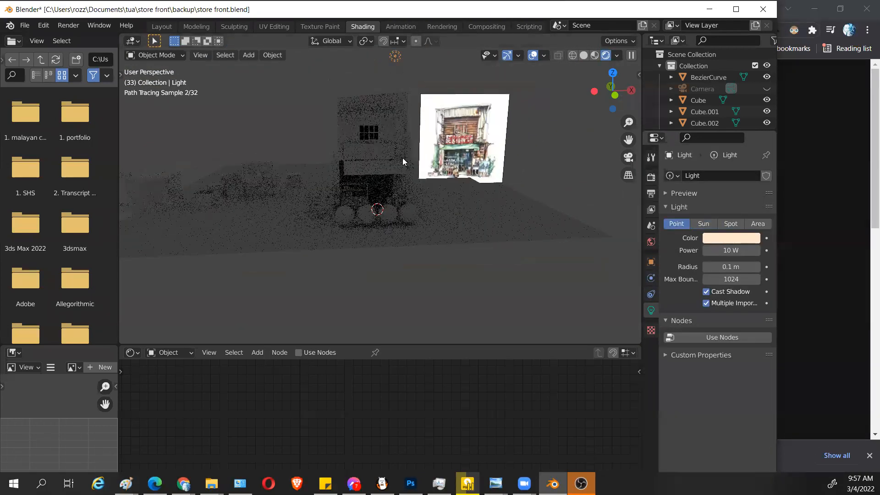
Step: Set the point light's power to 5000 W
left_click(740, 251)
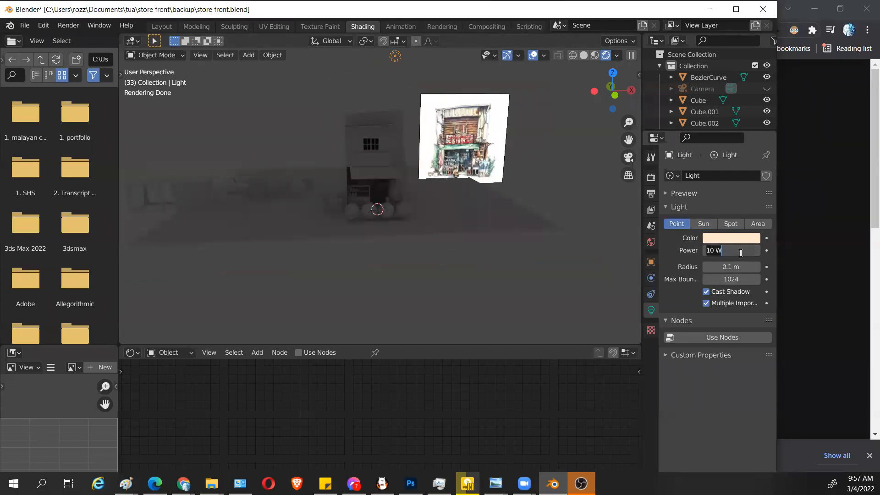
key("Home")
left_click(709, 254)
left_click(689, 251)
left_click_drag(723, 251, 788, 251)
left_click(733, 251)
type("5000")
key("Return")
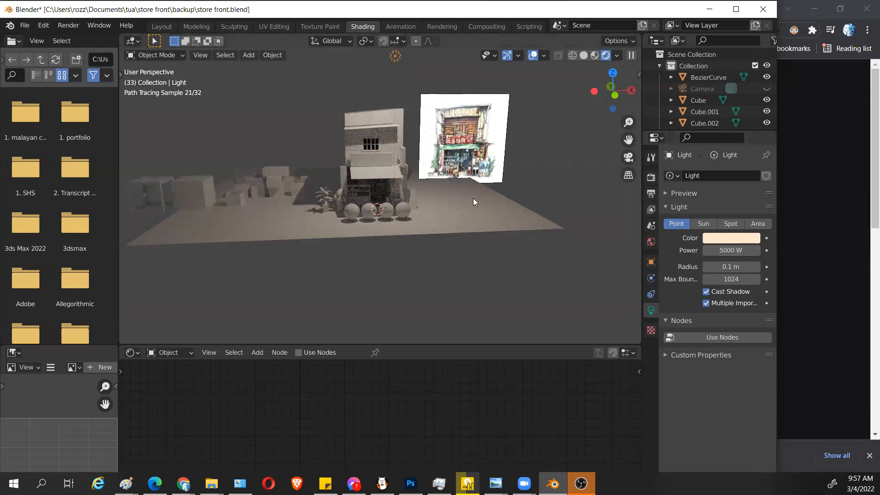
Step: Duplicate the point light above the store front and move the copy sideways toward the plant side of the building
scroll(408, 99, "down", 2)
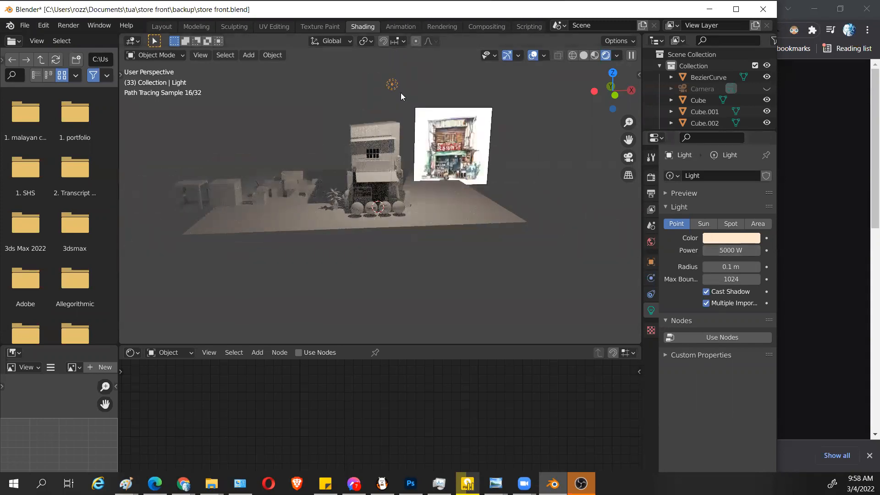
key("shift+d")
left_click(400, 94)
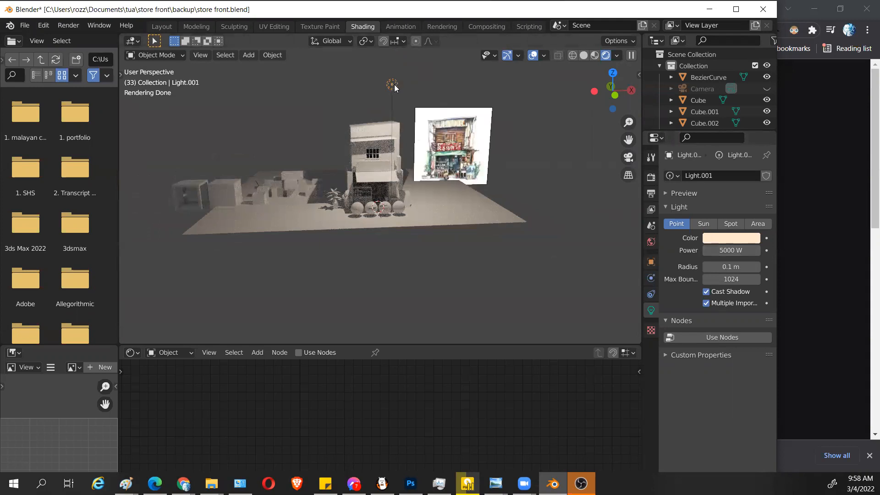
key("shift+space")
left_click(350, 147)
left_click_drag(456, 86, 388, 81)
scroll(411, 240, "up", 4)
scroll(486, 287, "up", 5)
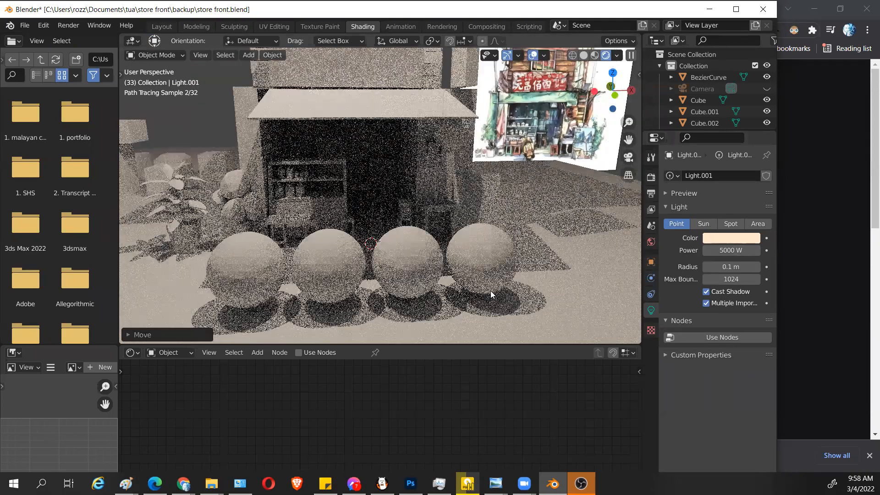
scroll(488, 277, "down", 8)
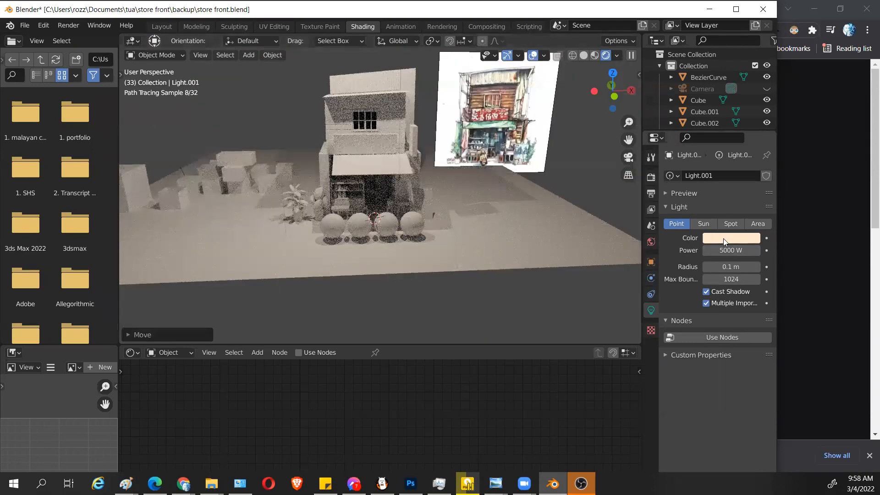
Step: Change both point lights to a near-white colour, giving the original light hue 0.686 and saturation 0.041
left_click(723, 238)
left_click(702, 128)
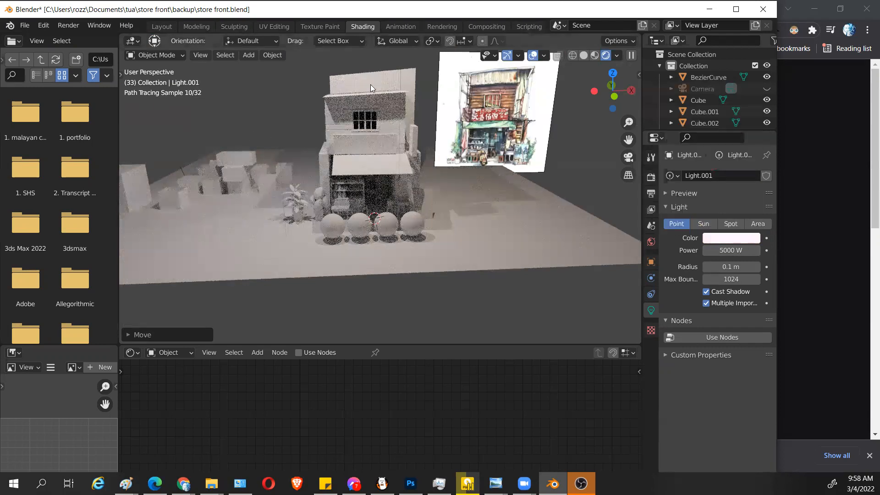
left_click(401, 60)
scroll(395, 70, "down", 3)
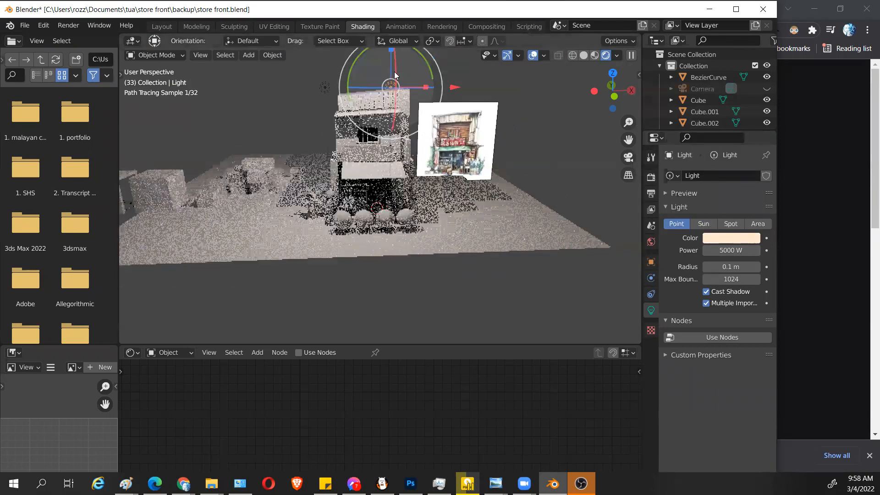
left_click(733, 237)
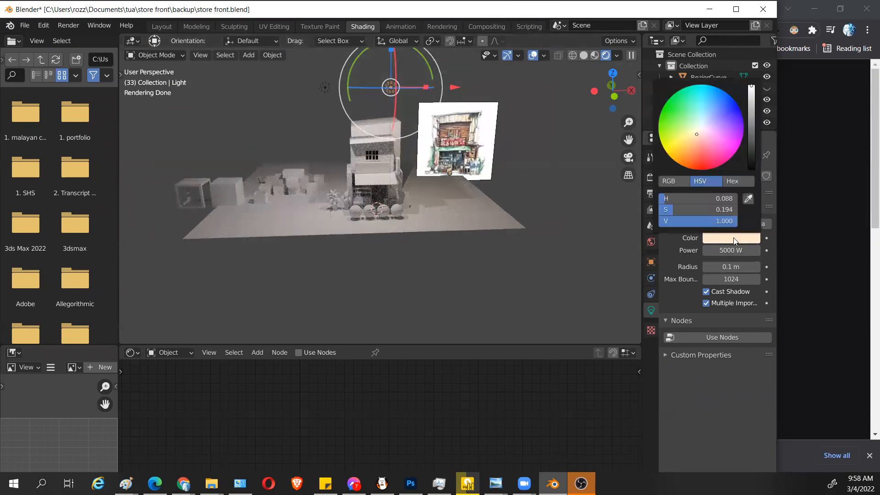
left_click(702, 127)
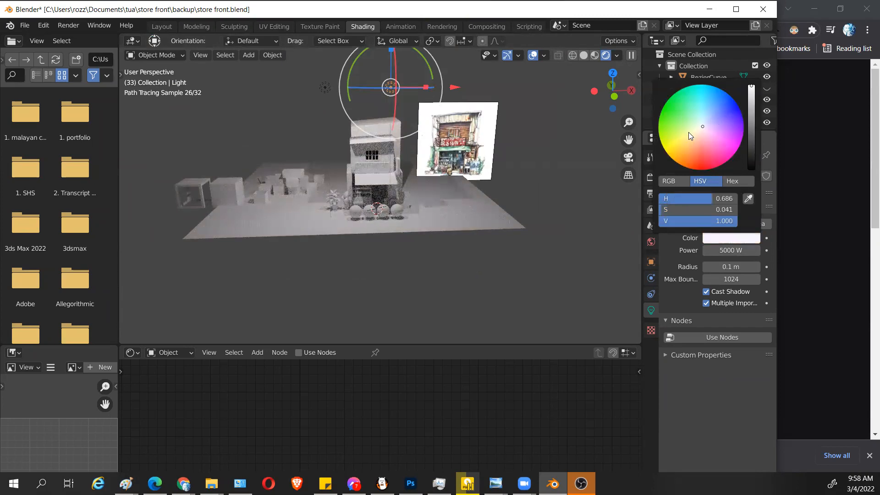
Step: Compare the four spheres up close in rendered shading and material preview, ending in material preview
scroll(442, 282, "up", 6)
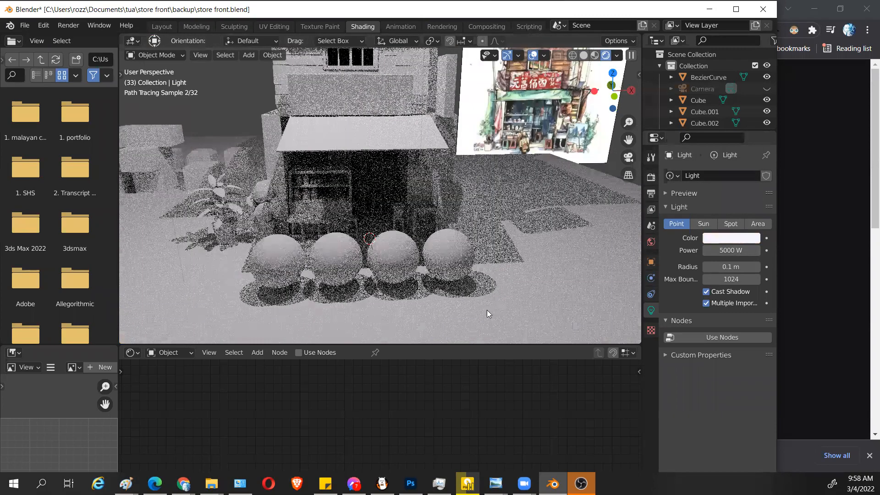
scroll(504, 303, "up", 10)
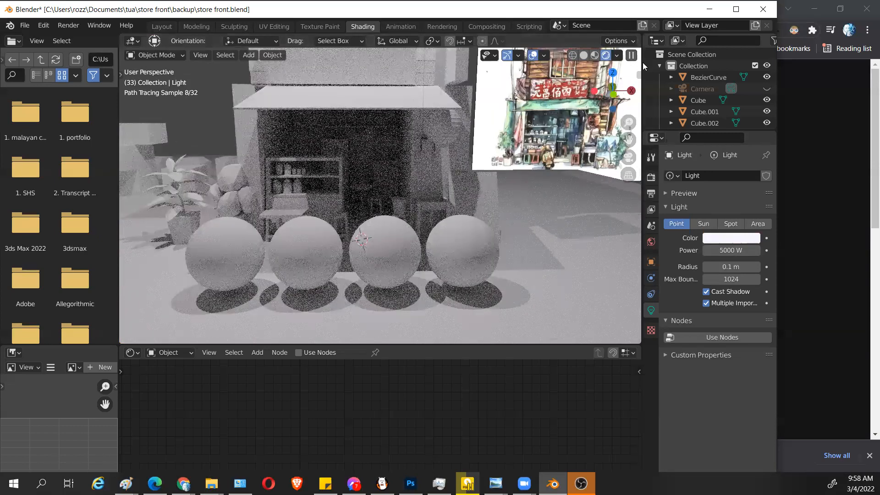
left_click(595, 56)
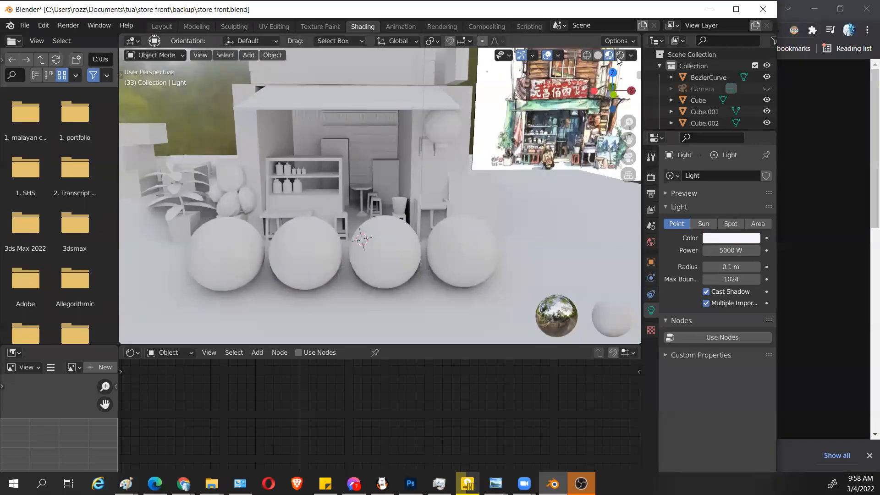
left_click(618, 55)
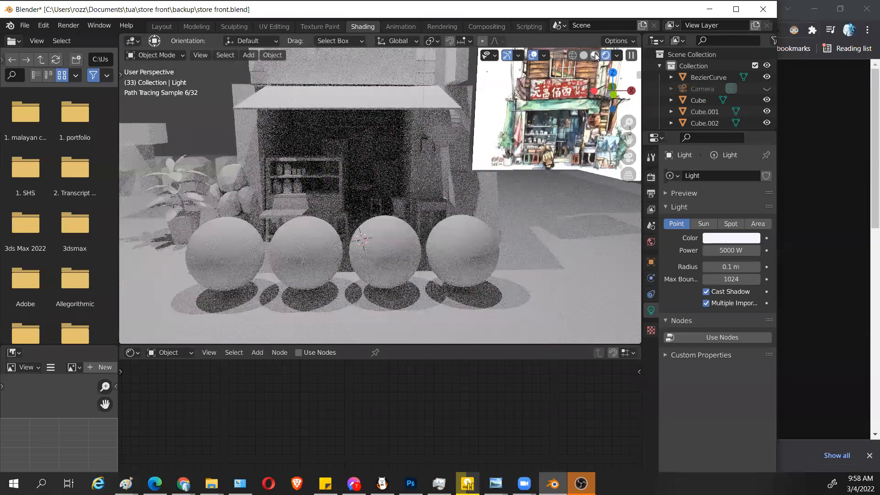
left_click(595, 56)
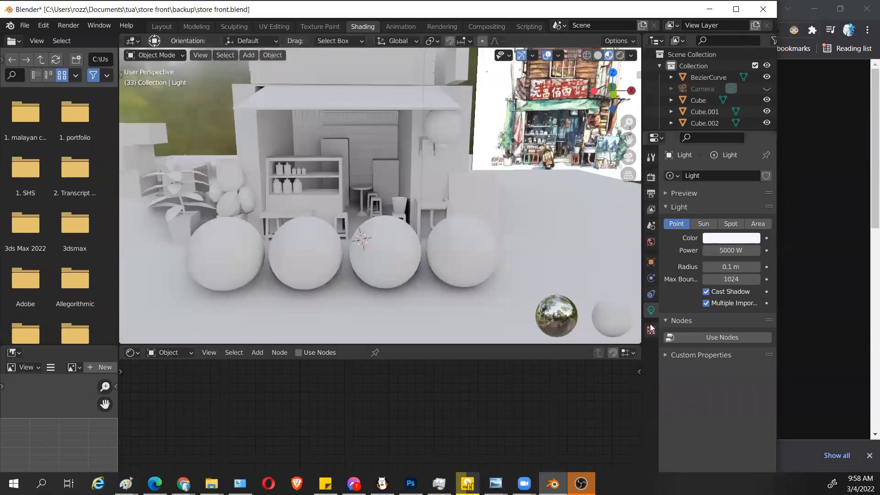
Step: Select the first sphere at the plant end of the row and add a new material to it
left_click(213, 242)
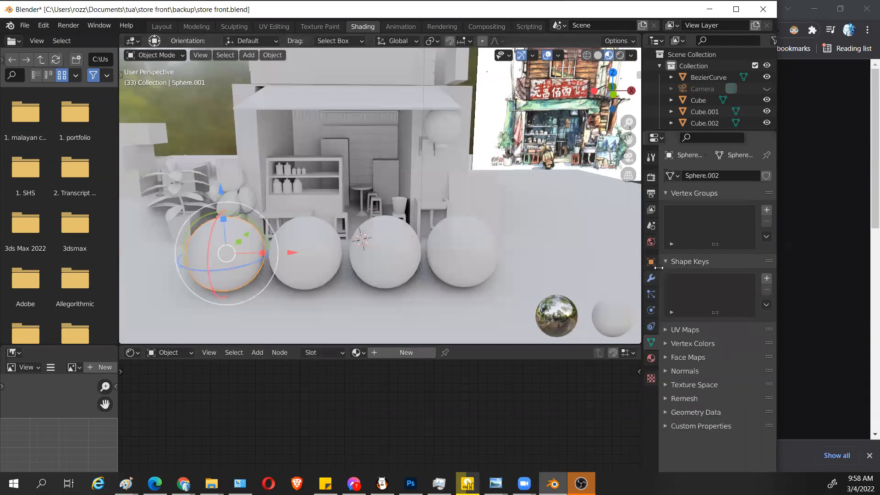
left_click(651, 359)
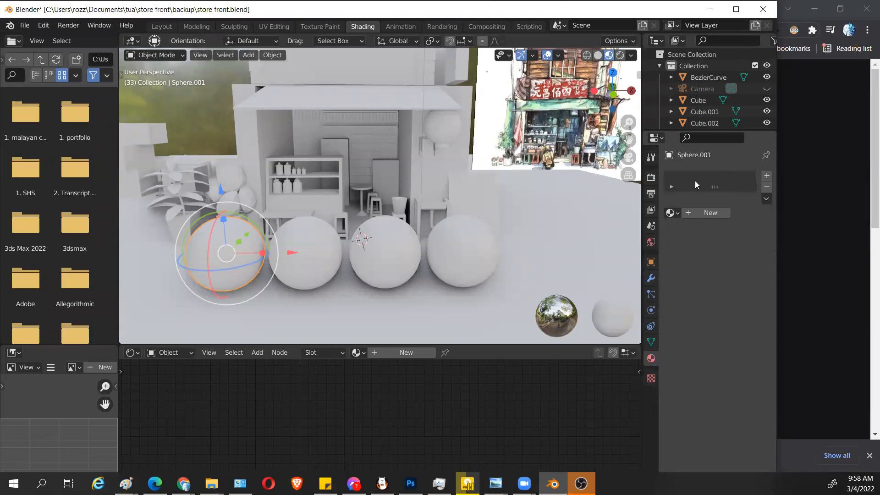
left_click(709, 213)
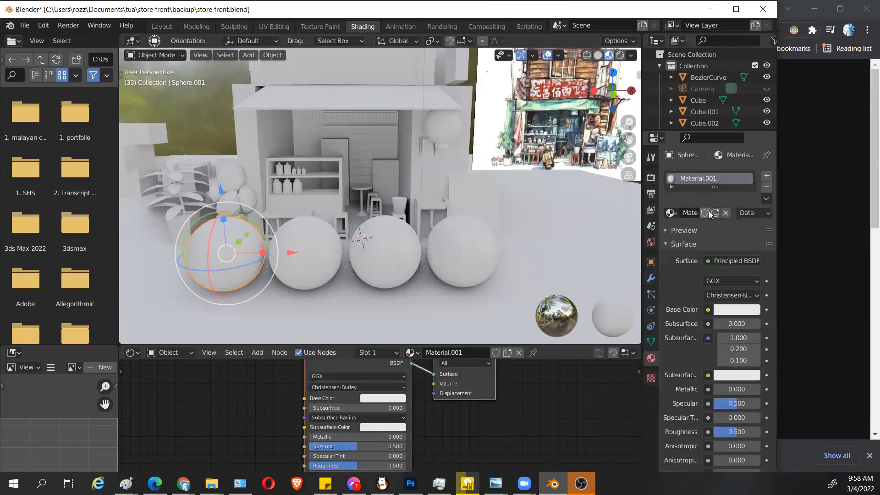
Step: Enlarge the shader editor so the first sphere's Principled BSDF node settings are readable
scroll(686, 295, "down", 6)
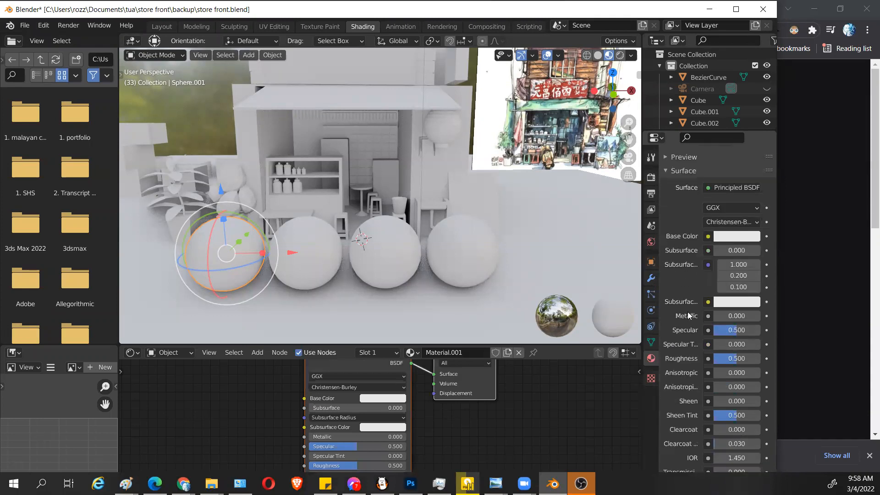
scroll(407, 367, "down", 1)
left_click_drag(406, 343, 406, 248)
scroll(419, 336, "up", 3)
middle_click_drag(465, 331, 513, 348)
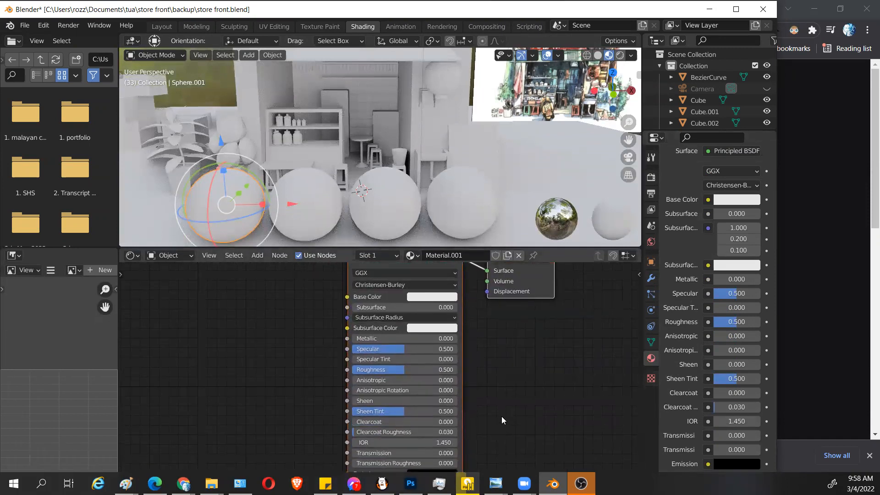
scroll(501, 414, "up", 2)
mouse_move(499, 413)
middle_mouse_down()
mouse_move(498, 352)
mouse_move(506, 403)
middle_mouse_up()
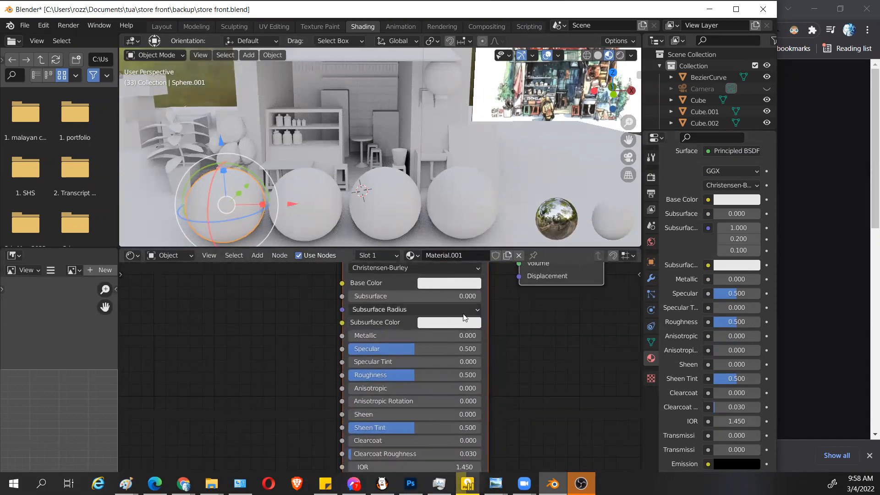
Step: Set the first sphere's base color to saturated red and raise the Metallic value of its Principled BSDF node
middle_click_drag(464, 317, 446, 337)
left_click(430, 304)
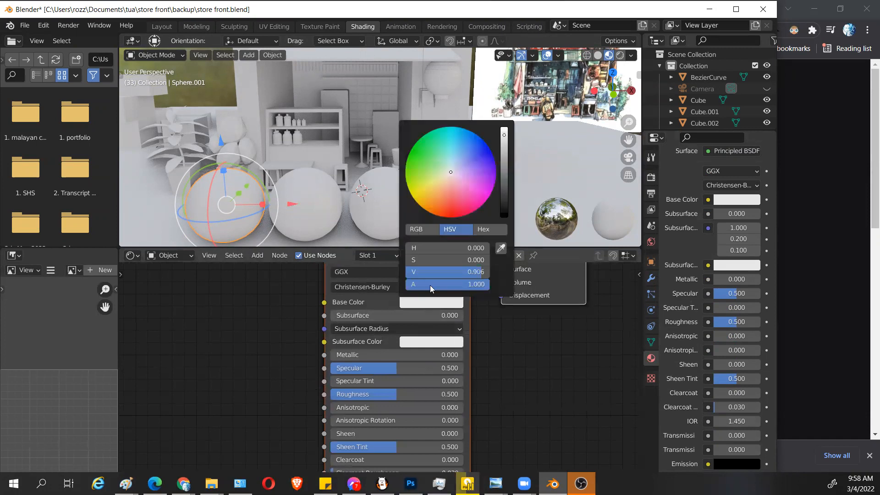
mouse_move(449, 170)
left_mouse_down()
mouse_move(413, 154)
mouse_move(476, 167)
mouse_move(443, 216)
left_mouse_up()
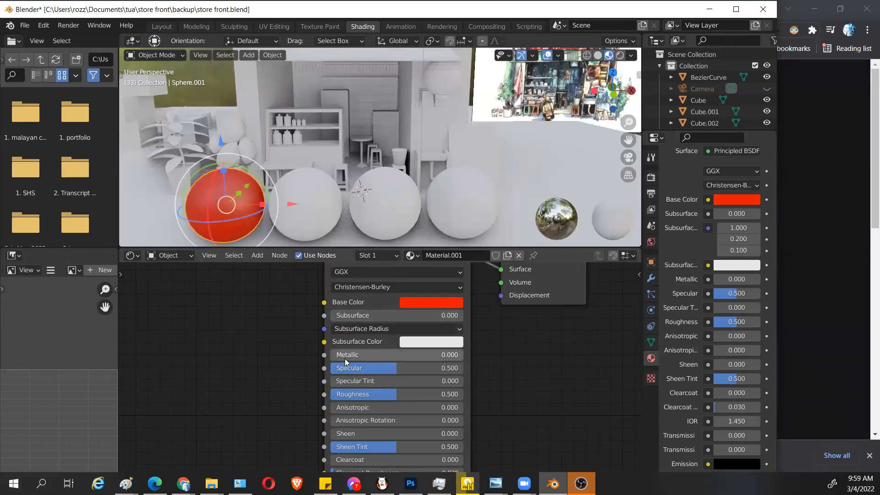
left_click_drag(339, 358, 463, 359)
Step: Add a new material to the second sphere and set its base color to bright red
scroll(341, 173, "up", 1)
middle_click_drag(340, 178, 392, 151, "shift")
left_click(392, 150)
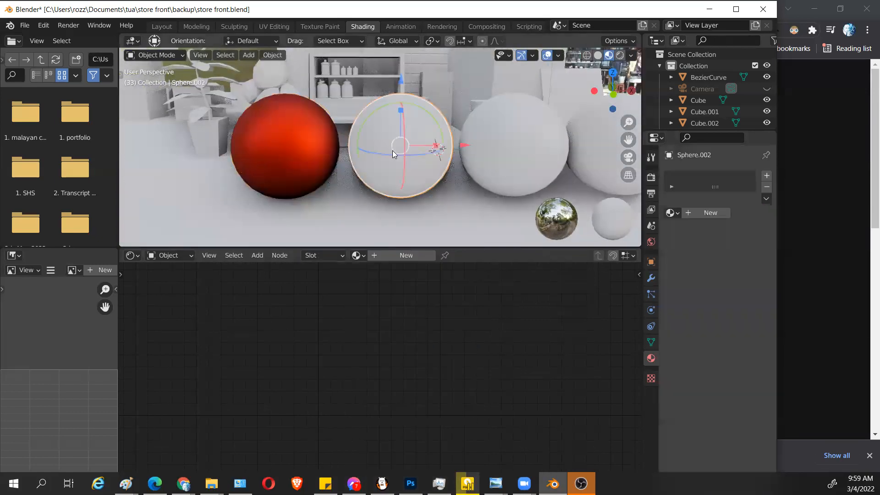
left_click(709, 213)
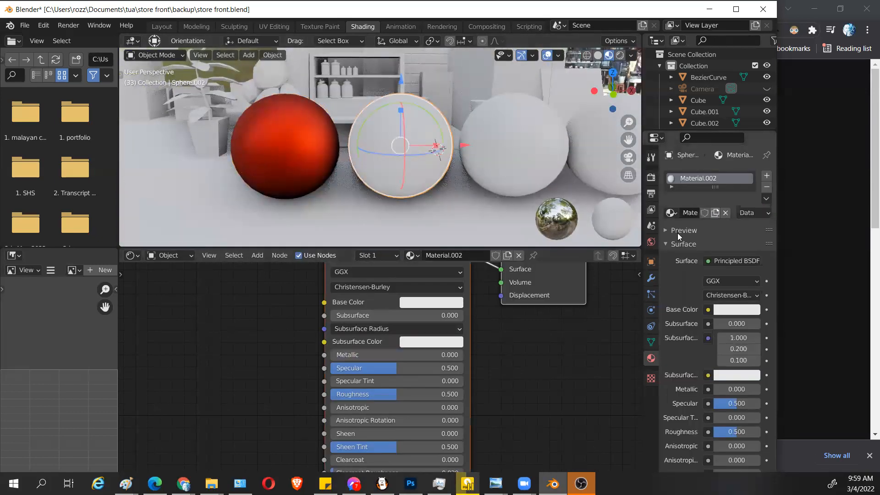
left_click(444, 305)
left_click_drag(445, 214, 451, 217)
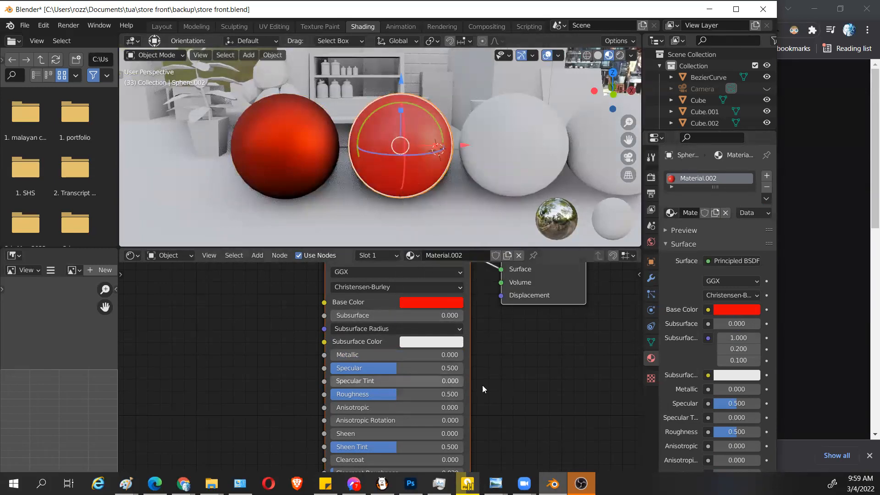
left_click(506, 382)
Step: Compare the Principled BSDF settings and look of the first and second spheres, alternating the selection between them and the plain third sphere
middle_click_drag(427, 191, 431, 217, "shift")
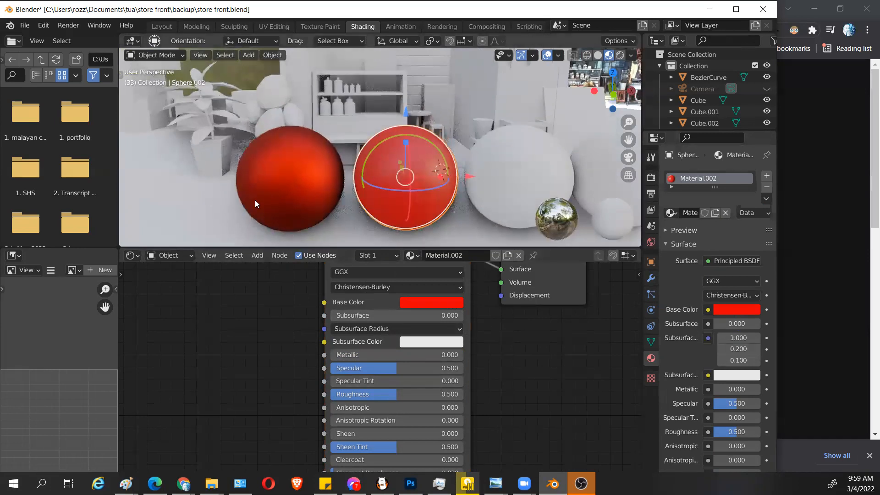
left_click(204, 196)
left_click(528, 194)
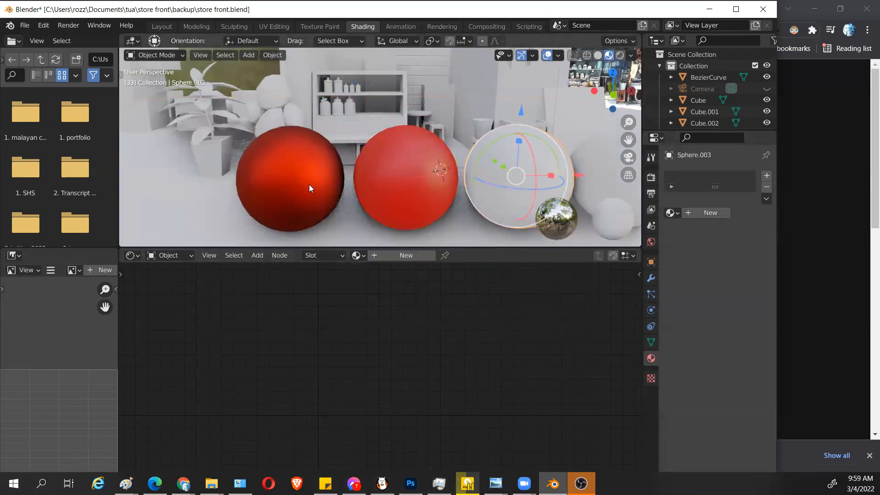
left_click(279, 181)
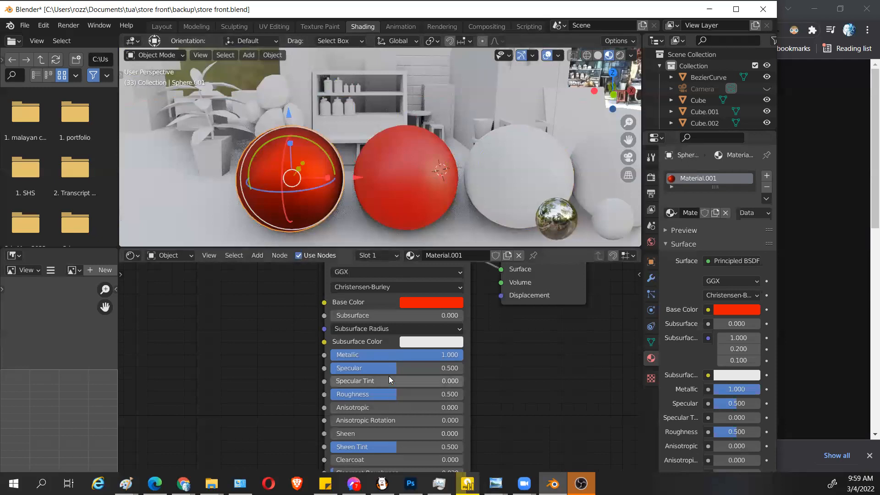
left_click(412, 191)
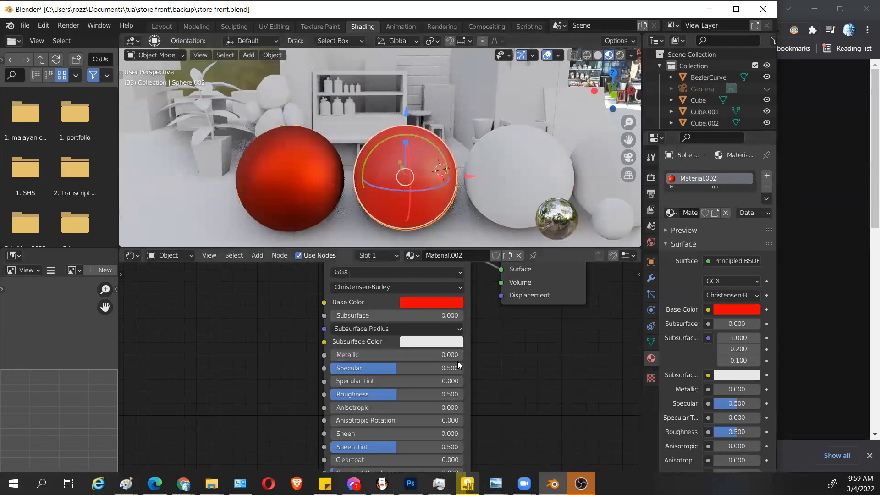
left_click(517, 185)
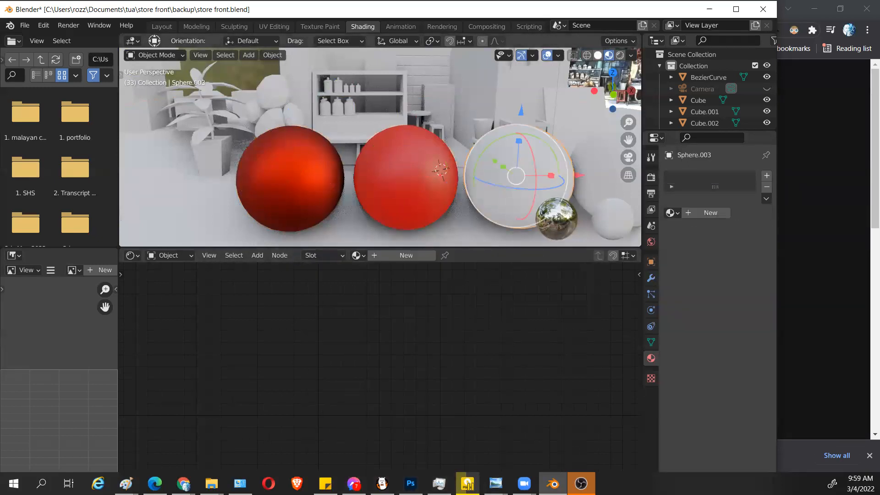
left_click(290, 182)
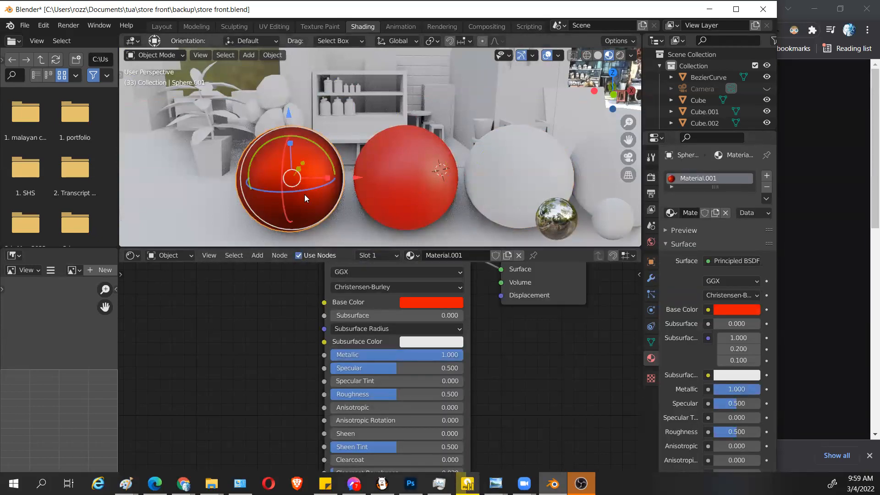
left_click(504, 171)
left_click(424, 166)
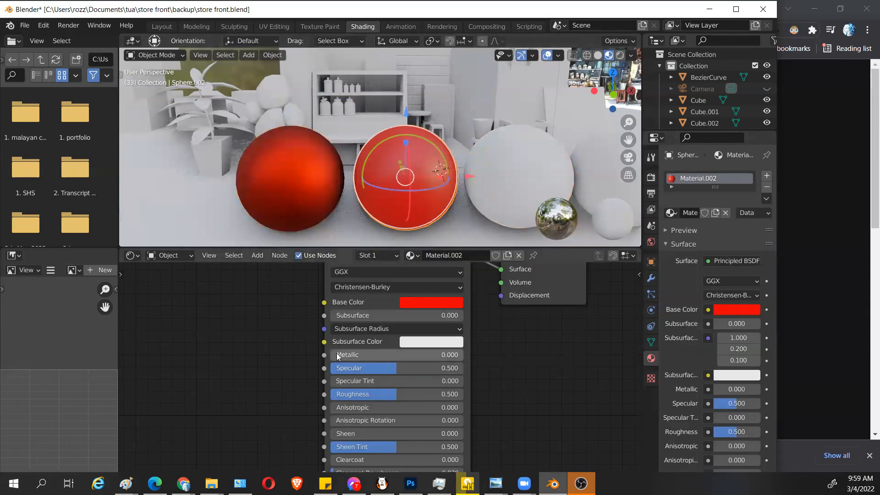
Step: Try raising the second sphere's Metallic value and compare its material with the first sphere's
left_click_drag(336, 355, 488, 364)
left_click(309, 162)
left_click(424, 167)
left_click(294, 171)
left_click(407, 176)
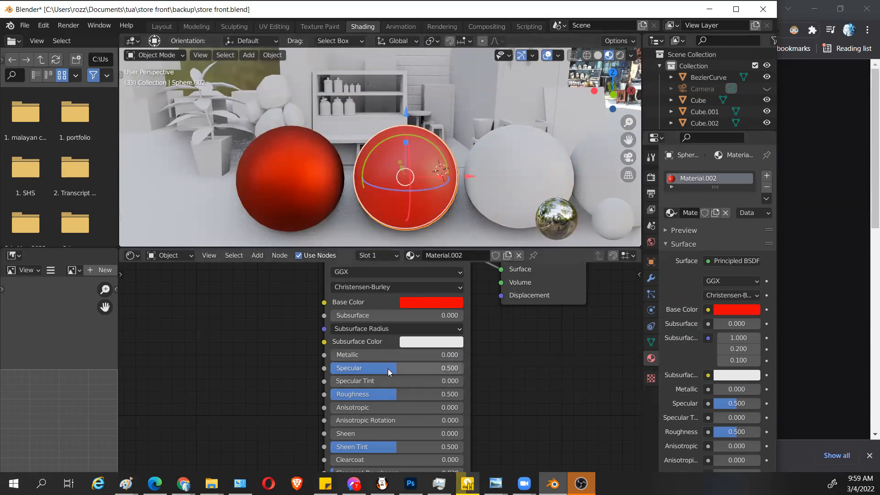
Step: Lower the second sphere's Specular to 0 to check its look without highlights, and raise it to 0.487
left_click_drag(419, 370, 350, 370)
left_click(528, 185)
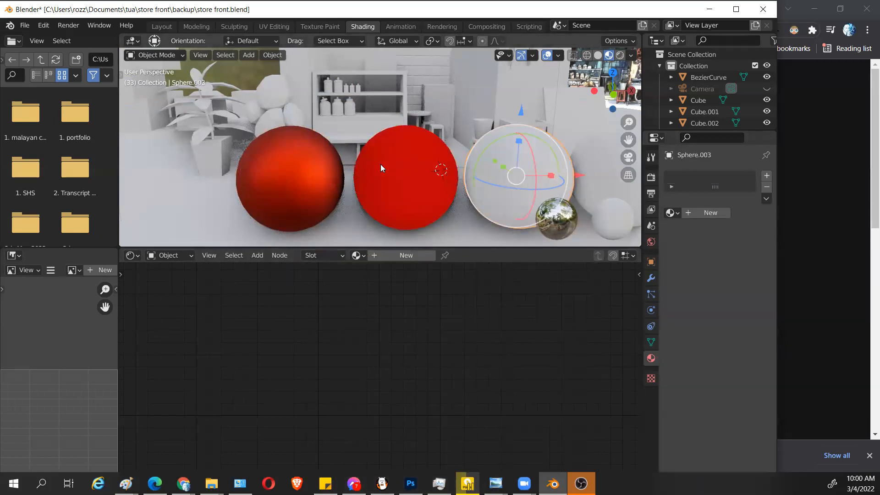
left_click(406, 165)
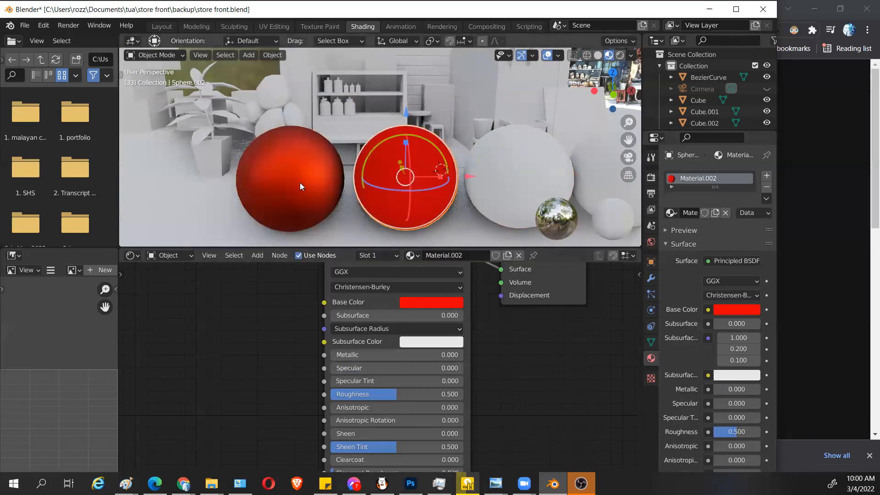
left_click_drag(343, 368, 407, 368)
left_click(512, 174)
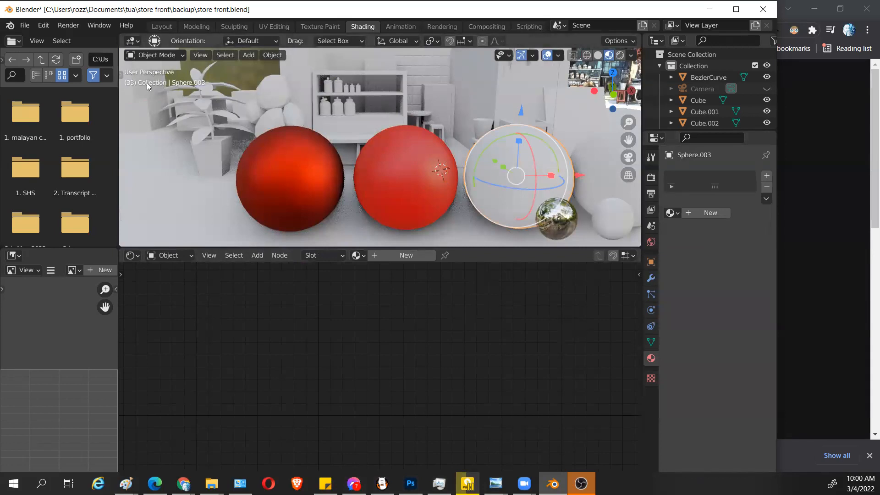
Step: Show the 3D viewport's toolbar and make the selection tool active instead of the transform tool
key("t")
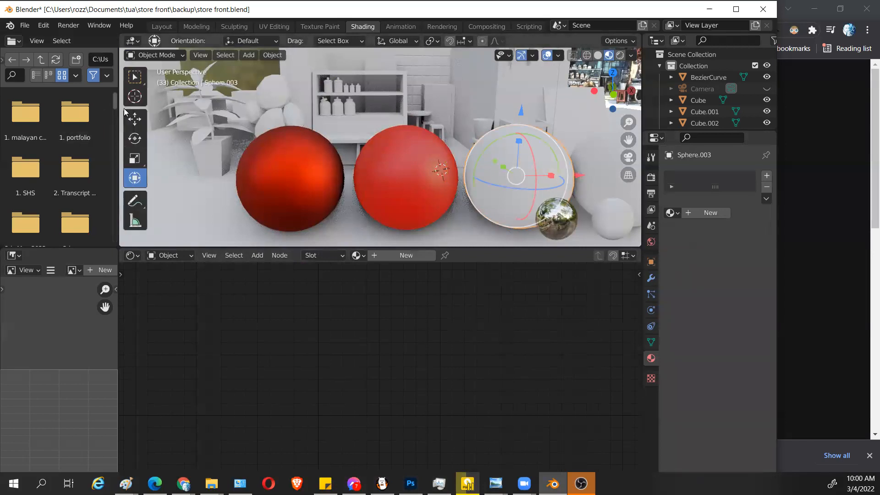
left_click(135, 96)
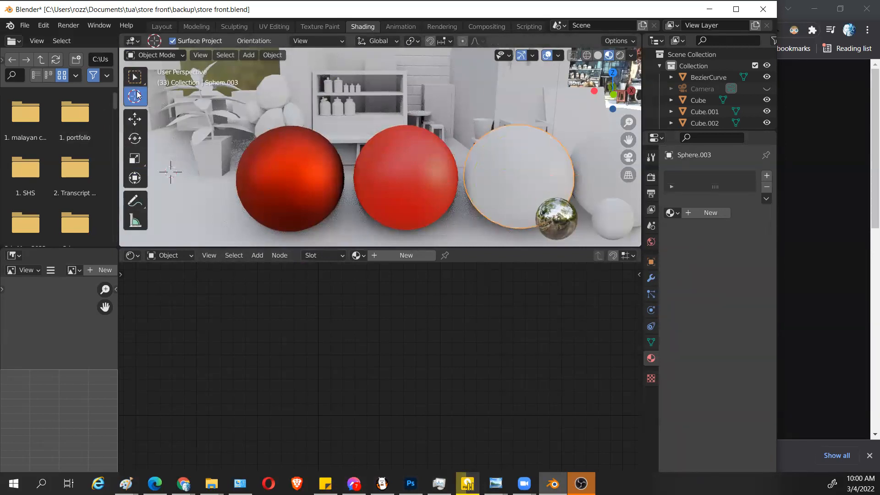
left_click(134, 77)
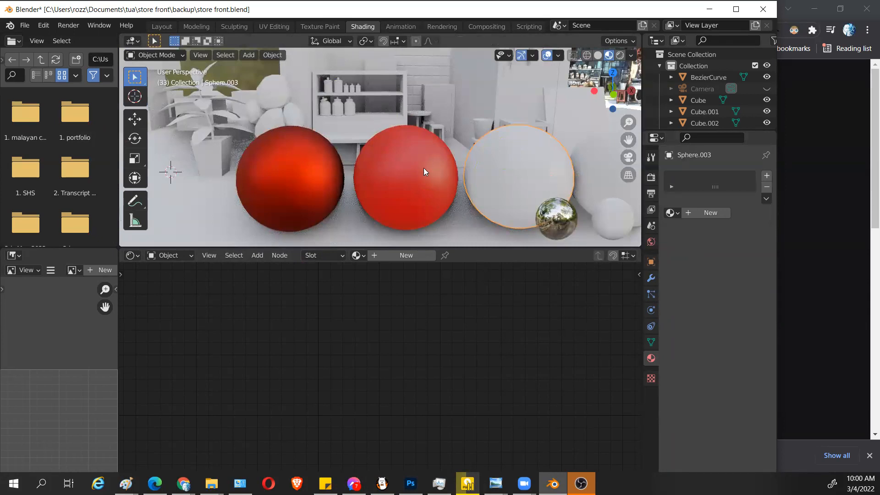
Step: Enlarge the 3D viewport over the shader editor and lower the second sphere's Roughness for a glossier surface
scroll(440, 222, "up", 3)
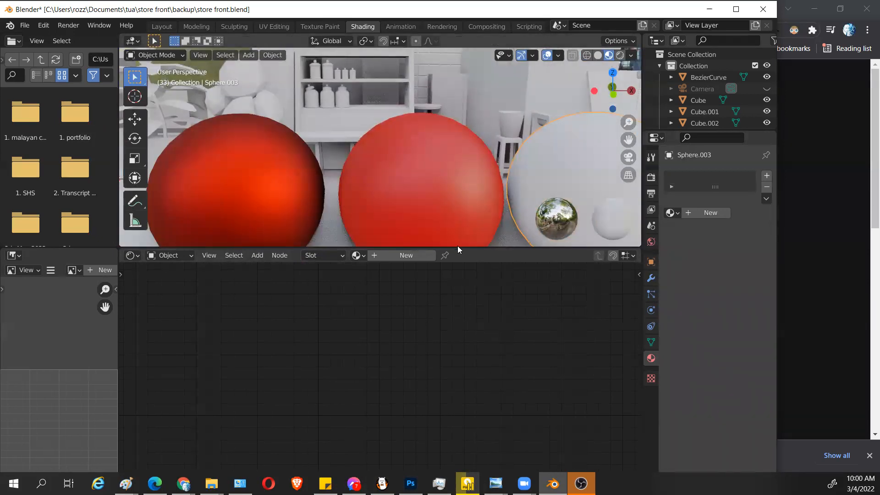
left_click_drag(457, 248, 463, 316)
scroll(423, 236, "down", 3)
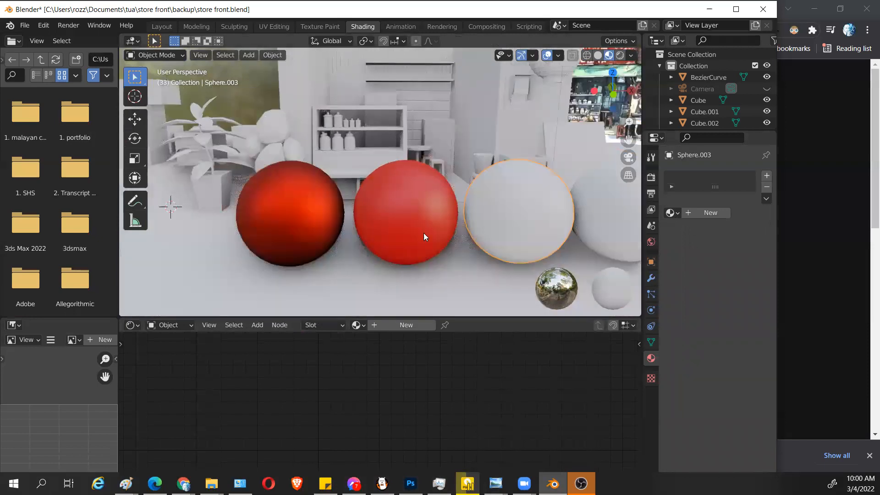
left_click(424, 237)
left_click_drag(396, 429, 333, 402)
Step: Set the first sphere's Specular to 0.356 and its Roughness to 0
left_click(310, 232)
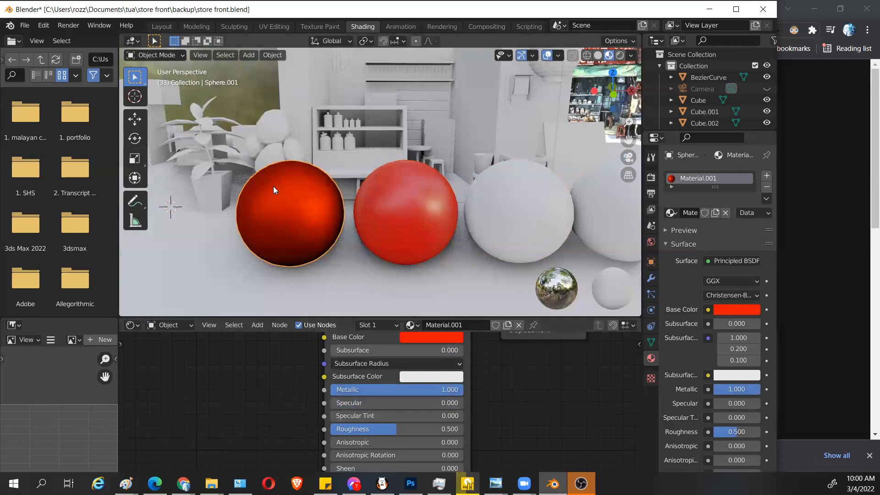
left_click_drag(335, 403, 378, 403)
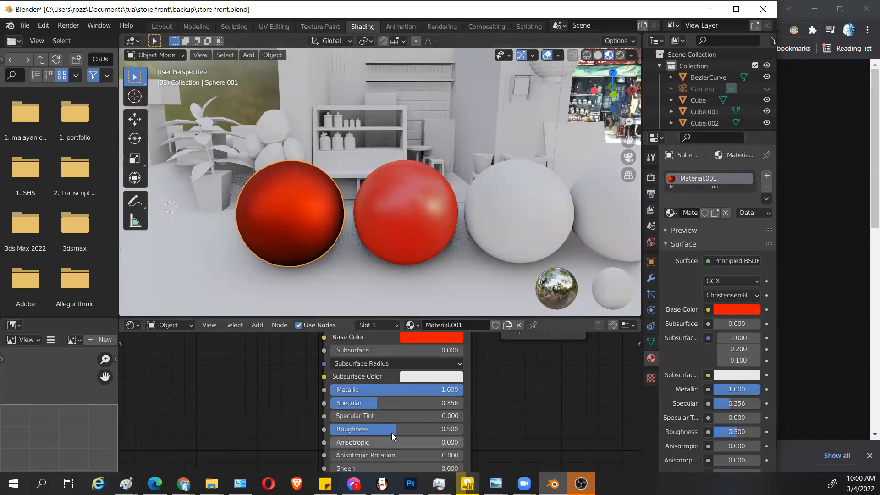
mouse_move(396, 429)
left_mouse_down()
mouse_move(462, 429)
mouse_move(331, 429)
left_mouse_up()
Step: Change the first sphere's base color to a bright near-white, keeping its Roughness at 0 for a chrome look
left_click(435, 338)
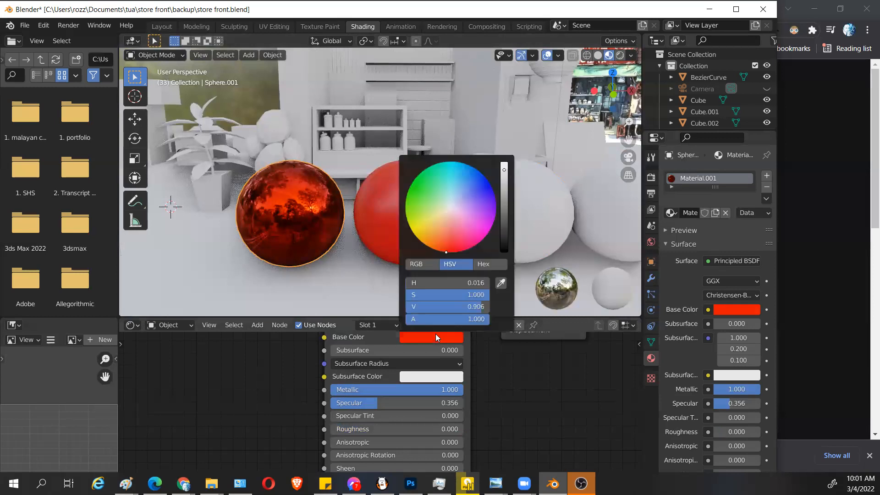
scroll(450, 205, "down", 4)
left_click(453, 205)
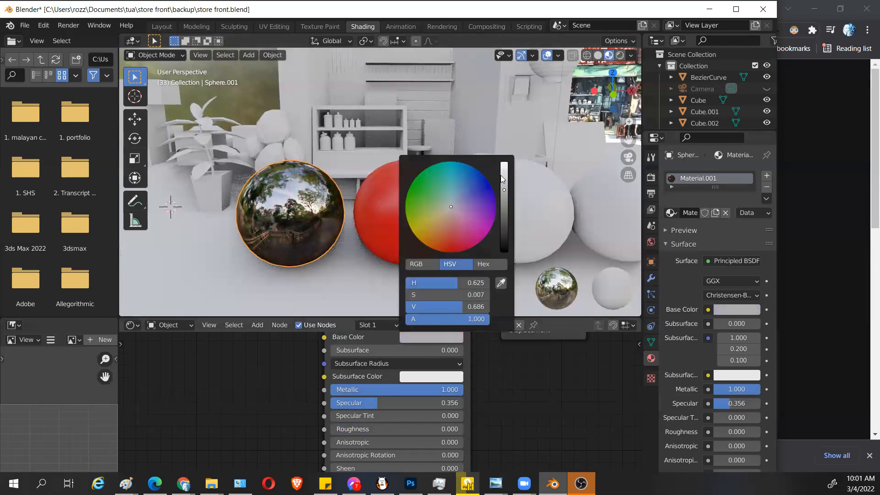
left_click_drag(503, 179, 503, 166)
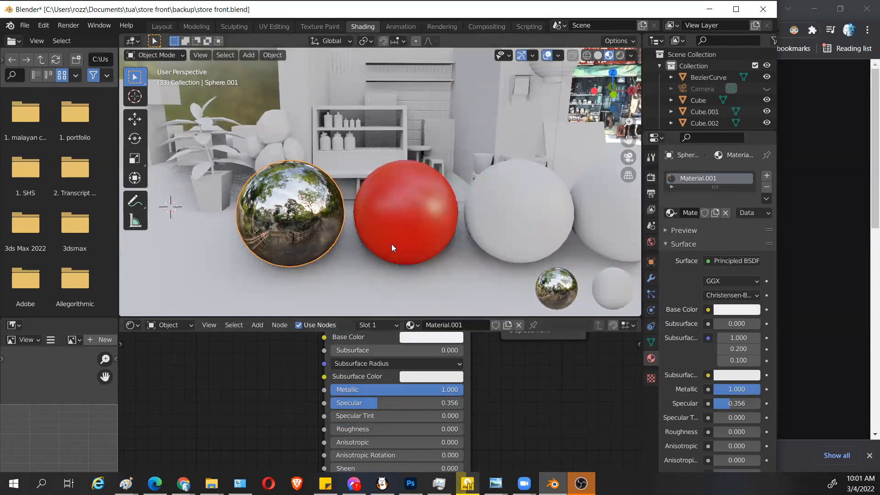
mouse_move(340, 430)
left_mouse_down()
mouse_move(380, 429)
mouse_move(330, 428)
left_mouse_up()
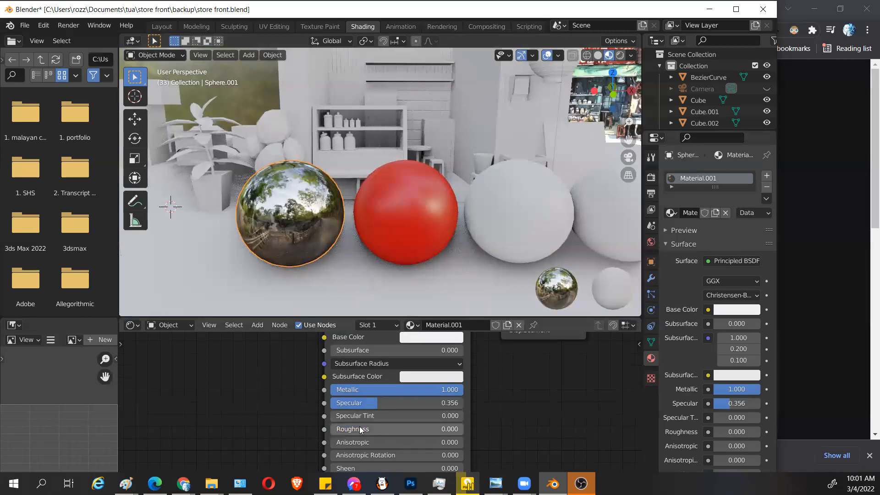
Step: Set the red second sphere's Roughness to 0.049
left_click(375, 229)
left_click_drag(374, 426, 337, 428)
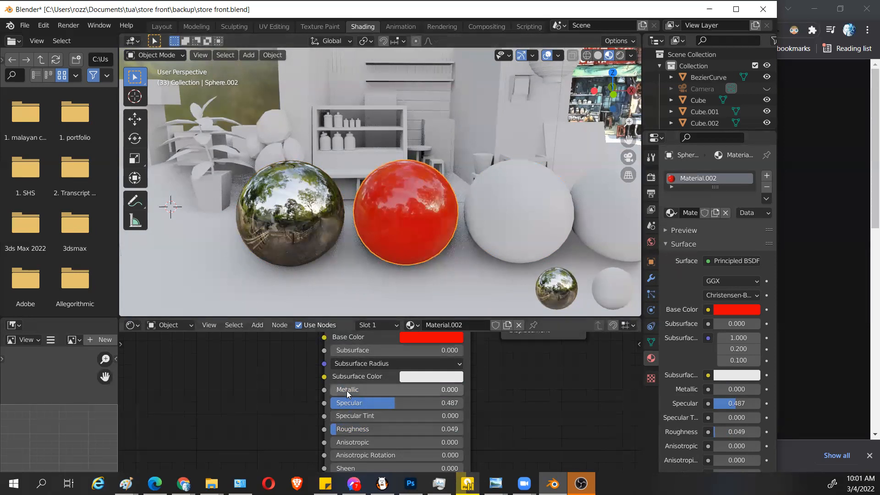
Step: Try the second sphere's Metallic at 1 and bring it back to 0
left_click_drag(341, 390, 463, 390)
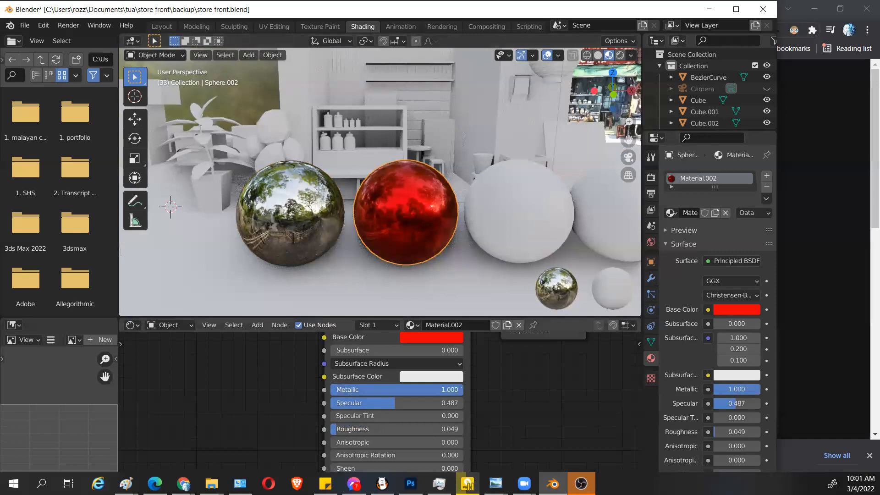
left_click_drag(463, 390, 331, 389)
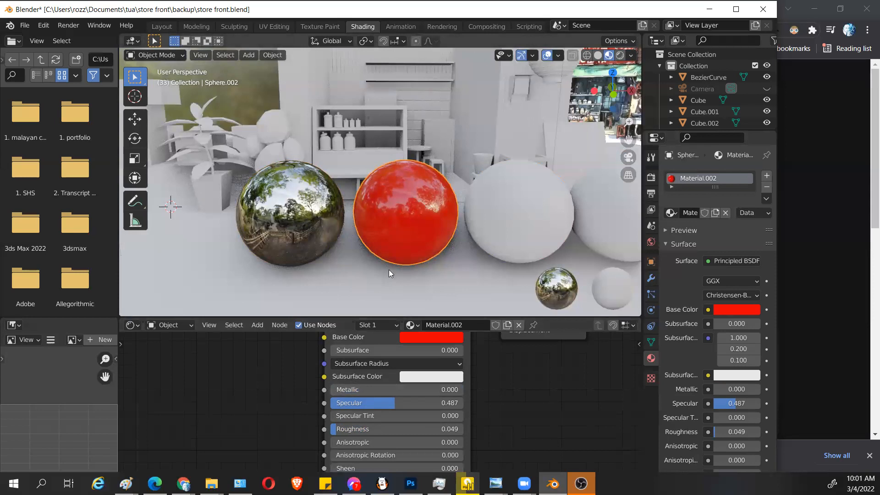
mouse_move(348, 390)
left_mouse_down()
mouse_move(379, 389)
mouse_move(340, 390)
left_mouse_up()
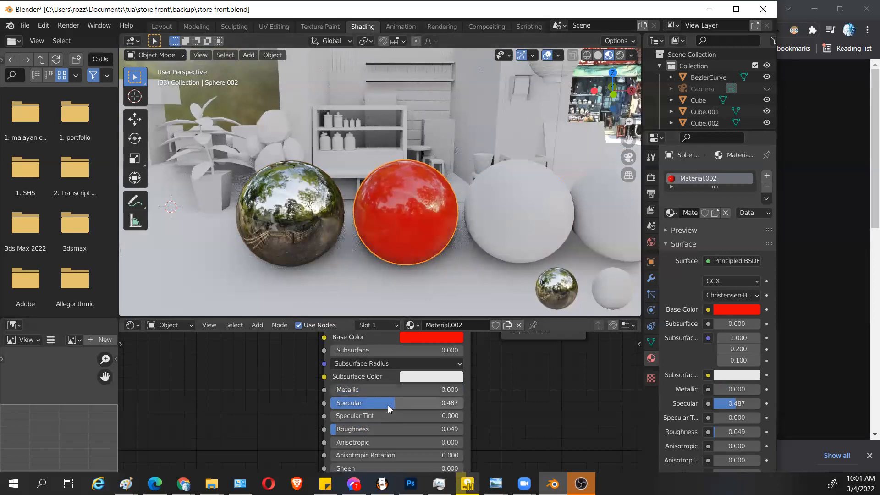
Step: Set the second sphere's Specular to 0.335, Roughness to 0.042 and Anisotropic to 0.007
mouse_move(392, 402)
left_mouse_down()
mouse_move(409, 403)
mouse_move(374, 403)
left_mouse_up()
scroll(401, 430, "down", 1)
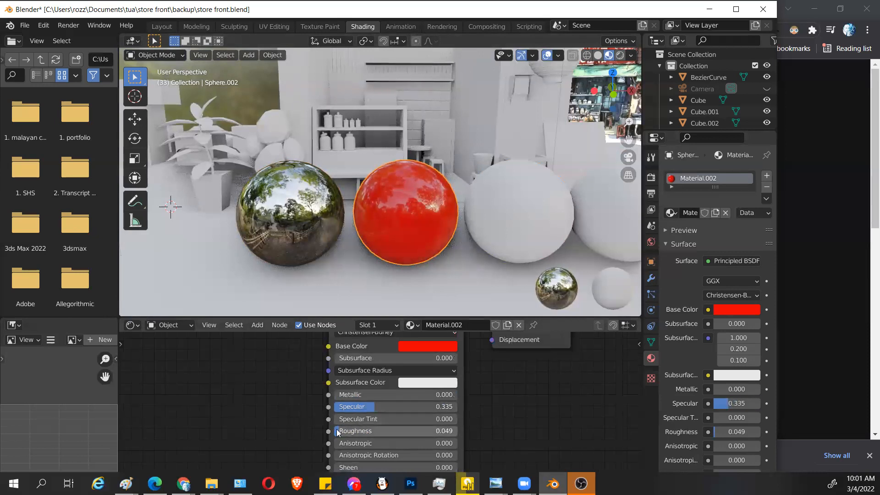
left_click_drag(399, 432, 335, 443)
scroll(397, 433, "down", 1)
scroll(396, 433, "up", 1)
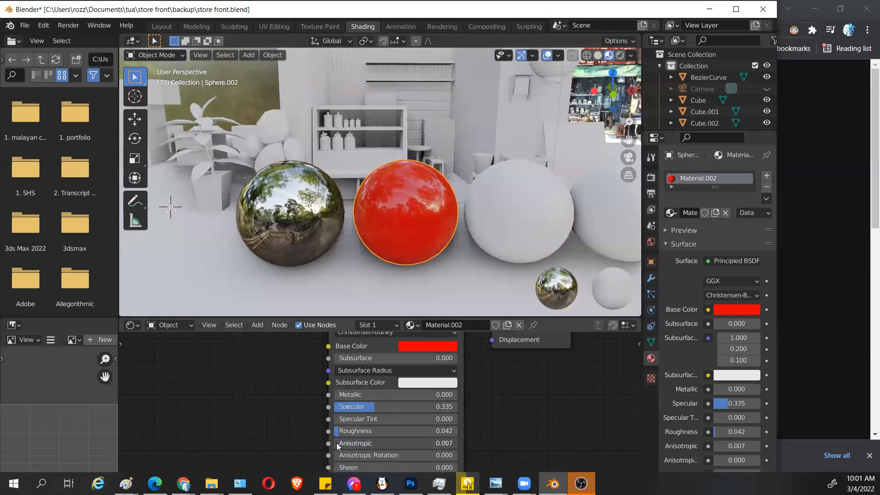
Step: Set the red second sphere's Sheen Tint to 0.311 and Clearcoat to 0.124
scroll(518, 423, "down", 1)
scroll(511, 427, "up", 2)
middle_click_drag(485, 458, 502, 362)
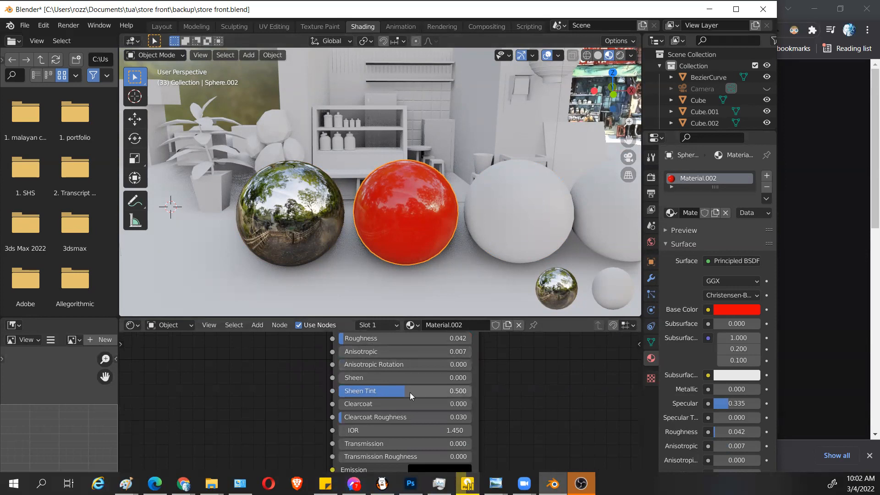
left_click_drag(402, 387, 442, 395)
scroll(423, 416, "up", 4)
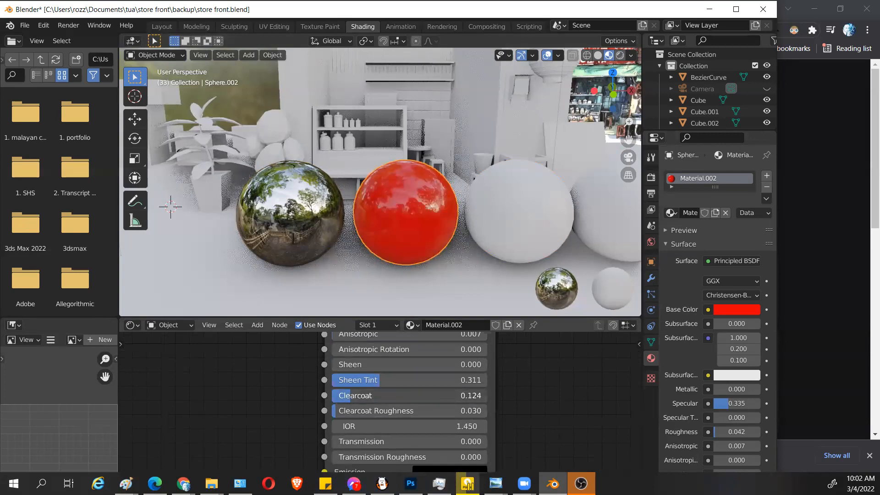
Step: Raise the second sphere's Clearcoat to 0.324 and set its Clearcoat Roughness to 0.183 and IOR to 2.150
mouse_move(362, 395)
left_mouse_down()
mouse_move(479, 399)
mouse_move(354, 395)
mouse_move(473, 411)
mouse_move(360, 411)
left_mouse_up()
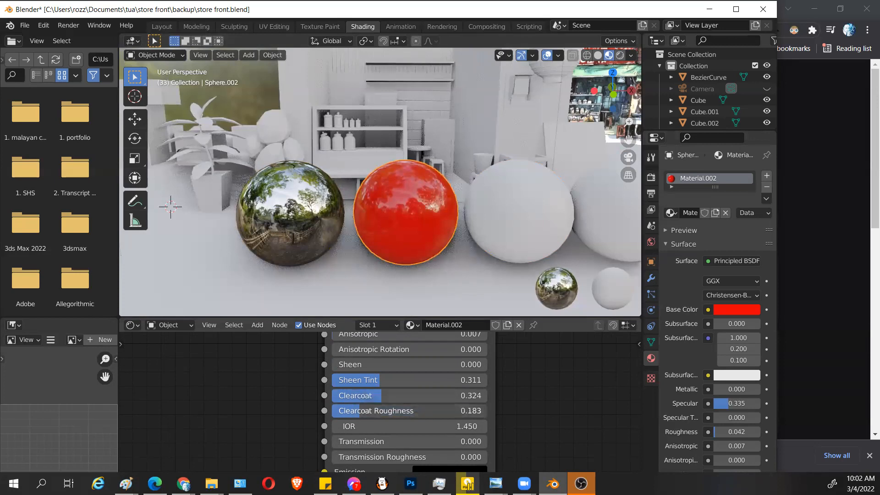
left_click(355, 411)
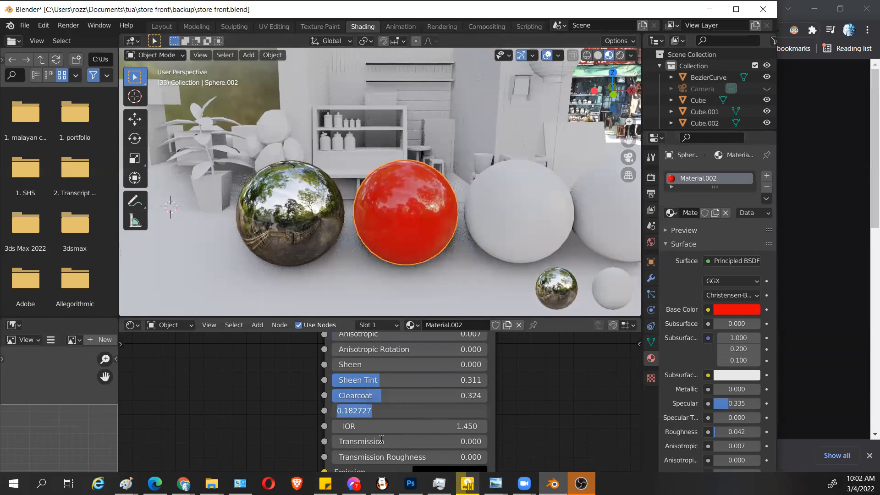
key("Return")
mouse_move(381, 427)
left_mouse_down()
mouse_move(430, 426)
mouse_move(384, 426)
left_mouse_up()
scroll(527, 418, "down", 1)
middle_click_drag(522, 430, 525, 361)
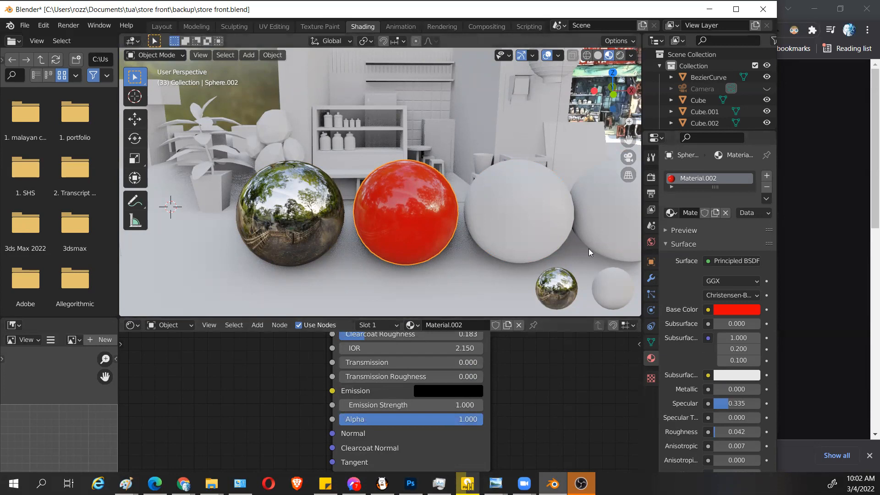
Step: Select the third sphere and give it a new material
left_click(528, 213)
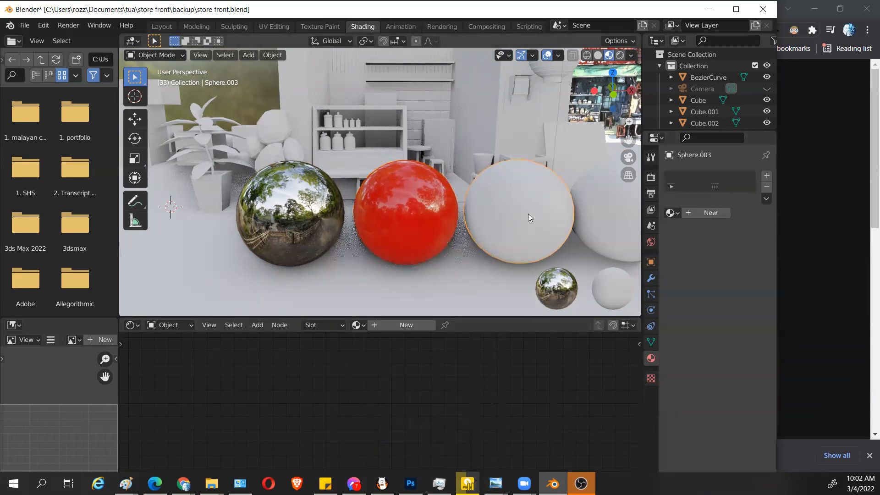
left_click(715, 212)
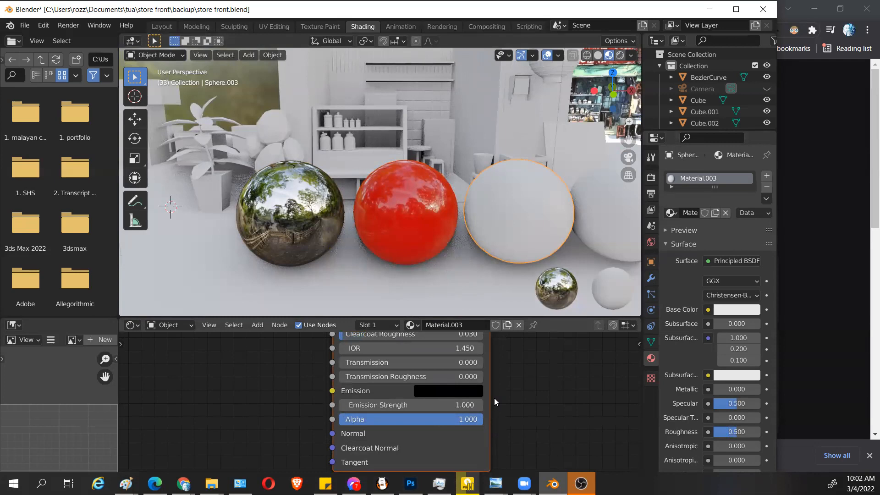
scroll(508, 390, "down", 2)
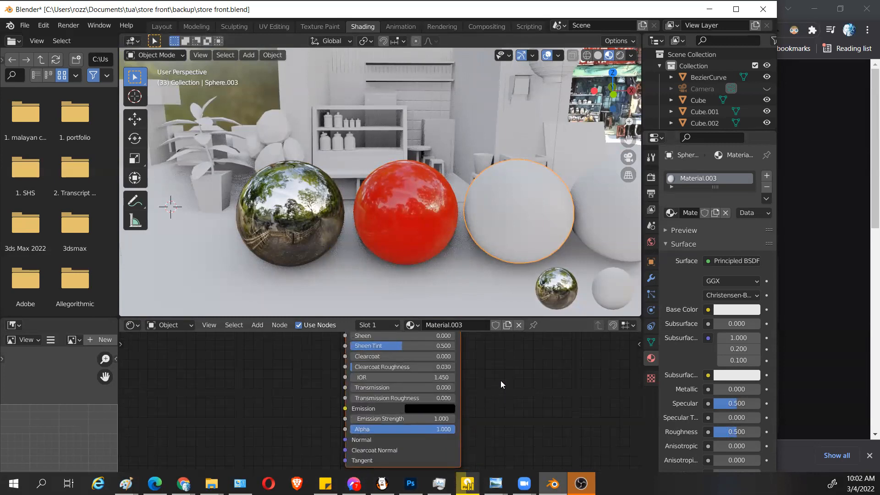
scroll(523, 370, "down", 1)
middle_click_drag(519, 368, 517, 418)
scroll(485, 391, "down", 1)
middle_click_drag(482, 389, 496, 360)
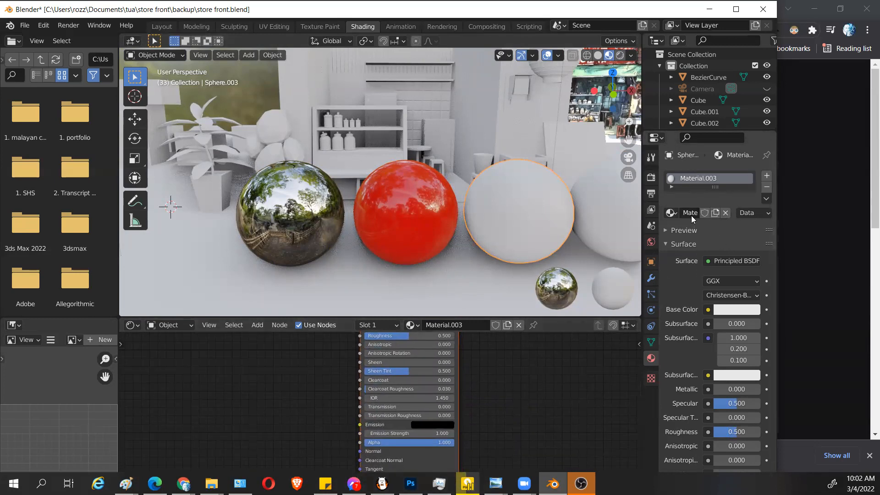
Step: Change the third sphere's surface shader from Principled BSDF to Glass BSDF
left_click(739, 262)
left_click(740, 262)
left_click(739, 262)
scroll(489, 365, "up", 1)
middle_click_drag(490, 365, 494, 470)
scroll(493, 407, "down", 1)
middle_click_drag(493, 407, 442, 429)
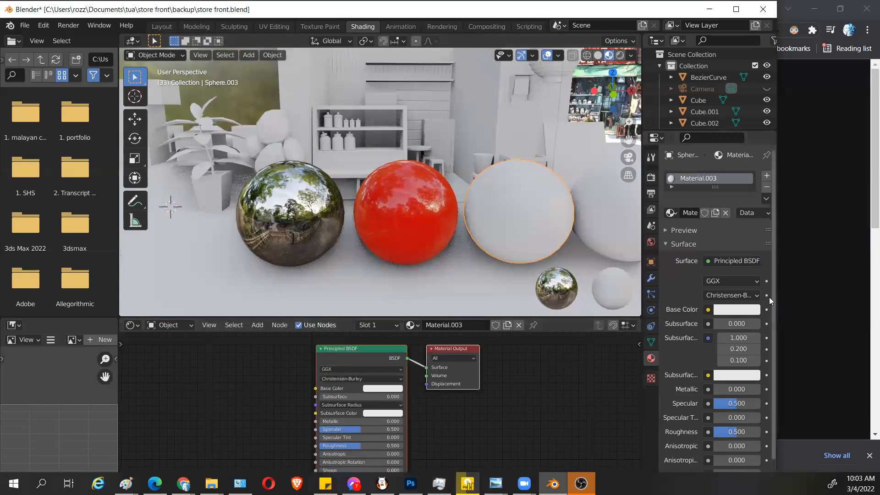
left_click(739, 262)
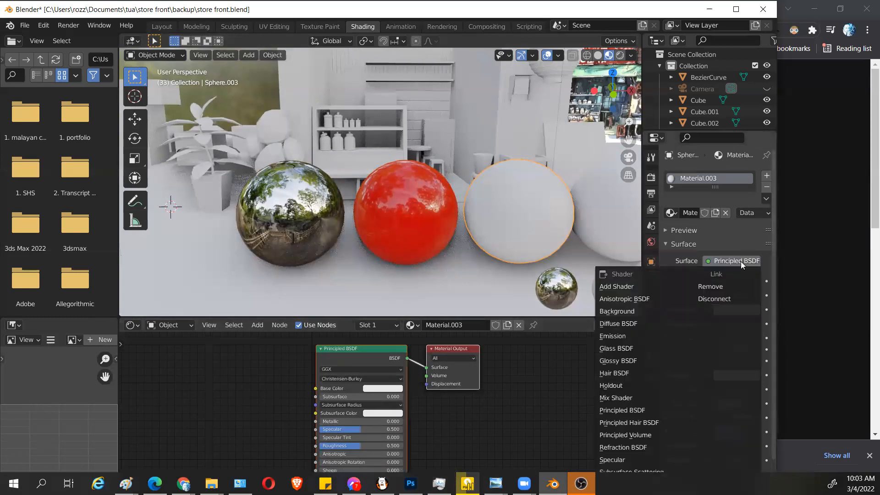
left_click(632, 350)
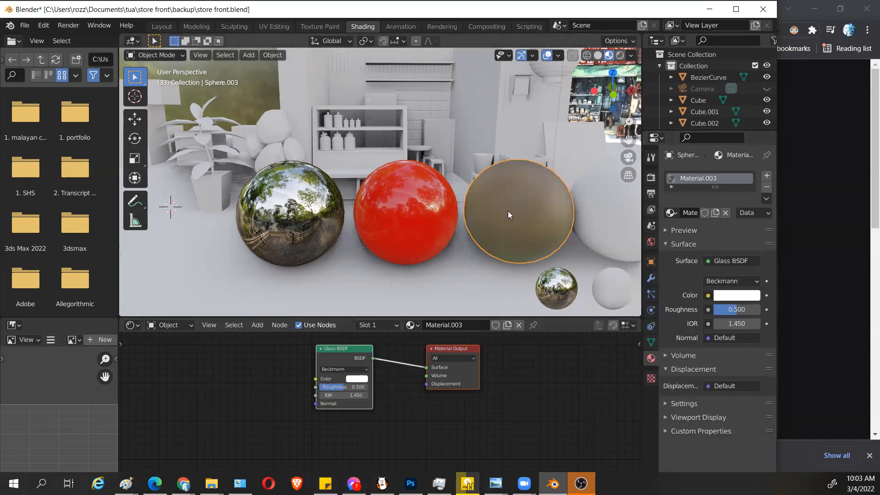
Step: Set the third sphere's glass Roughness to 0.006 and IOR to 3.350
mouse_move(343, 387)
left_mouse_down()
mouse_move(368, 387)
mouse_move(320, 387)
mouse_move(397, 395)
mouse_move(353, 395)
left_mouse_up()
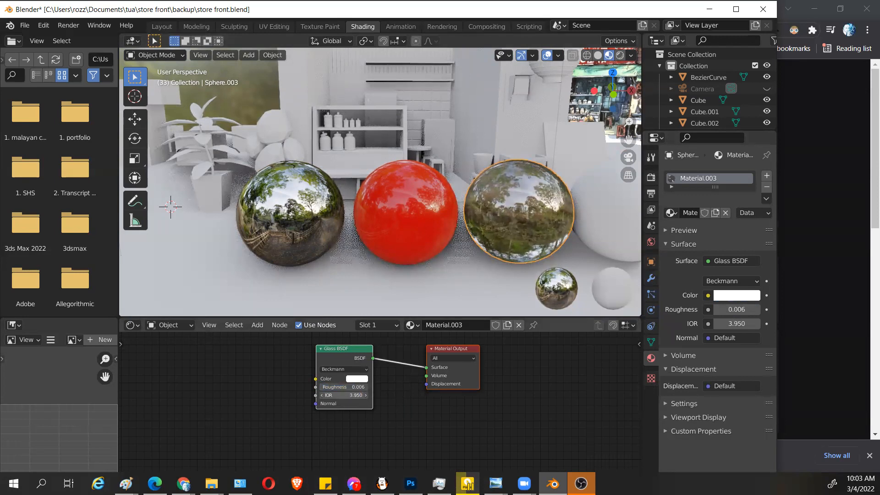
scroll(553, 265, "down", 4)
scroll(476, 264, "up", 4)
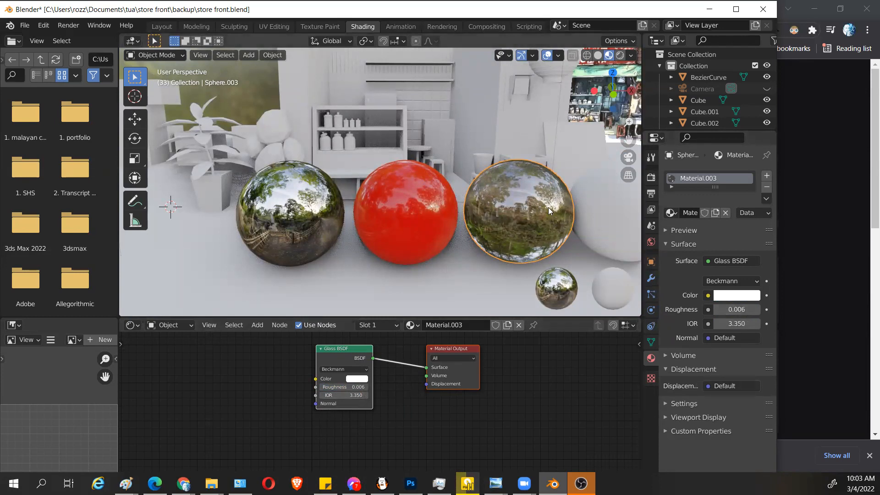
Step: Switch the 3D viewport to rendered shading to preview the sphere materials
left_click(665, 414)
scroll(665, 410, "down", 2)
left_click(665, 378)
left_click(620, 55)
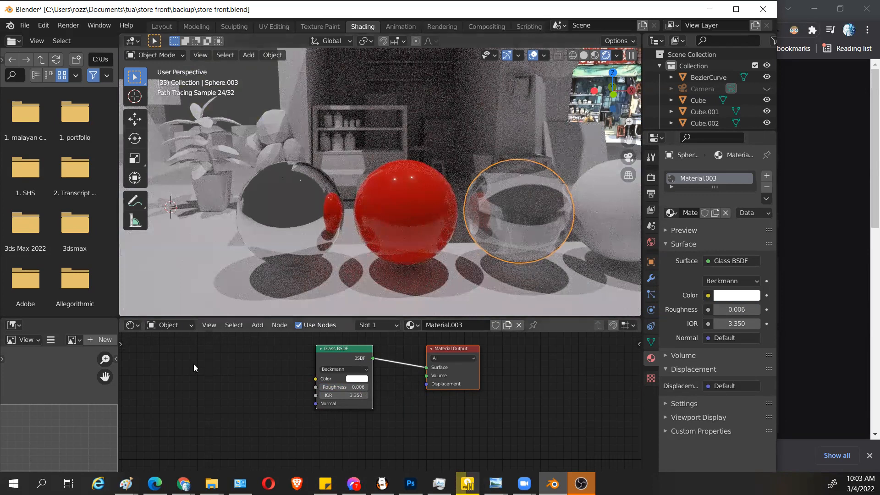
Step: Switch the shader editor to the World nodes and insert an Environment Texture node between Background and World Output
left_click(184, 326)
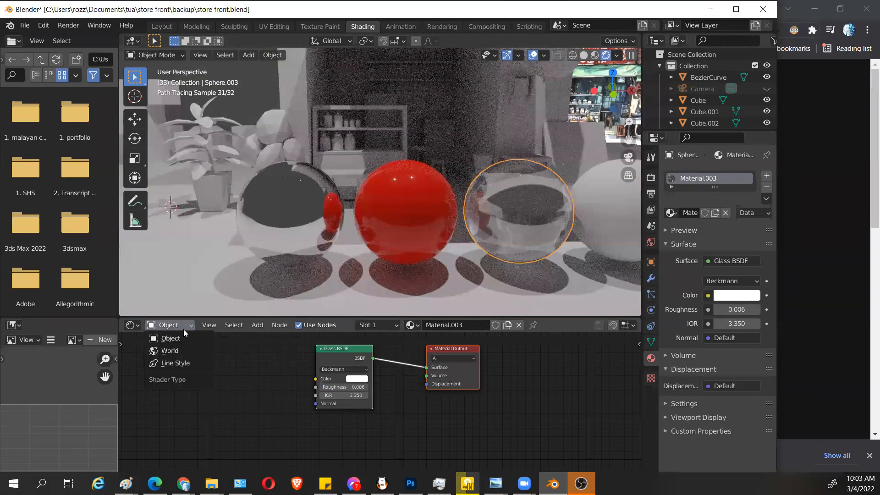
left_click(182, 351)
scroll(357, 388, "up", 5)
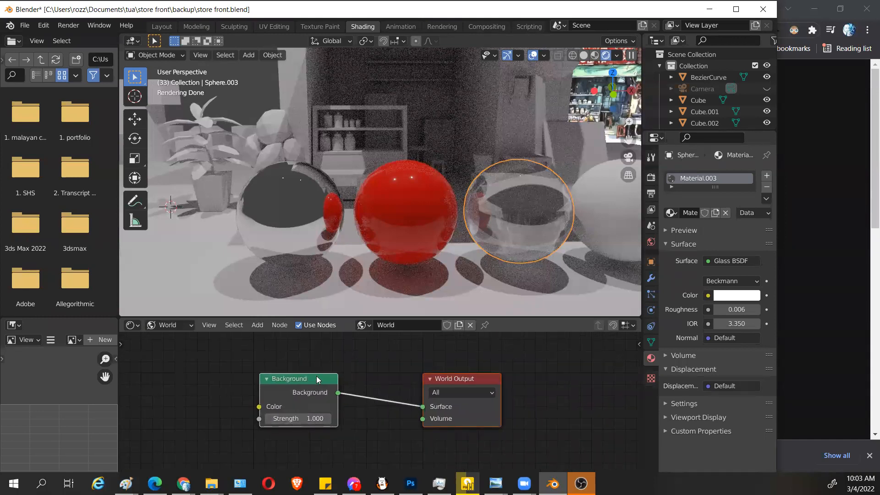
left_click(252, 325)
mouse_move(261, 356)
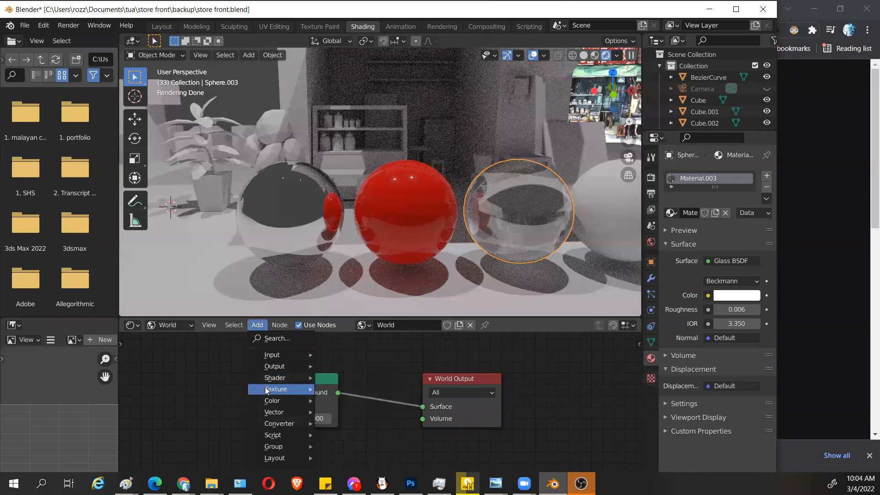
mouse_move(265, 389)
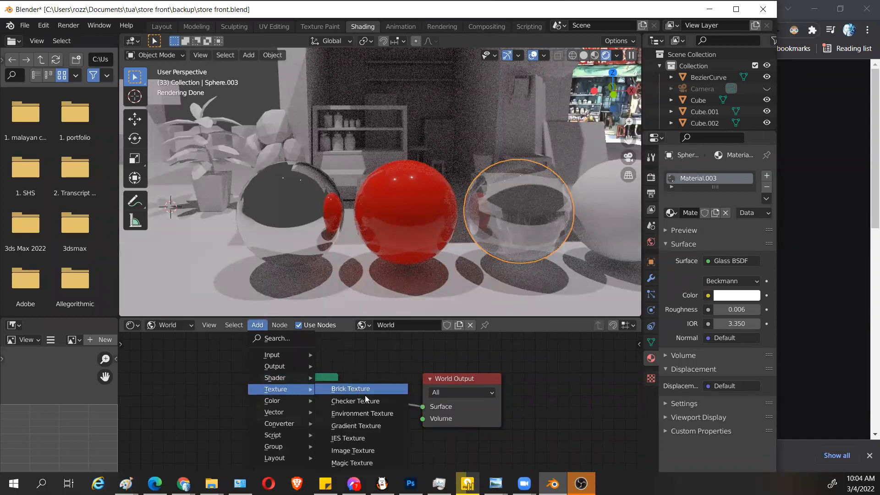
left_click(383, 412)
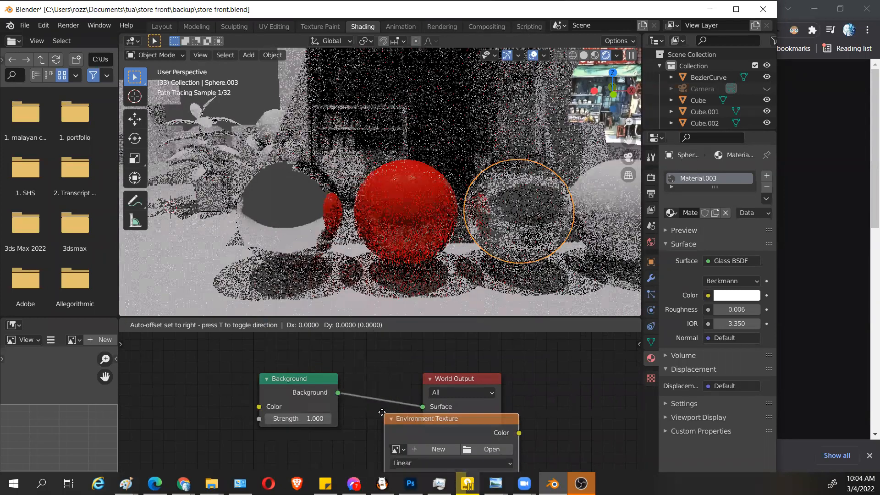
left_click(381, 351)
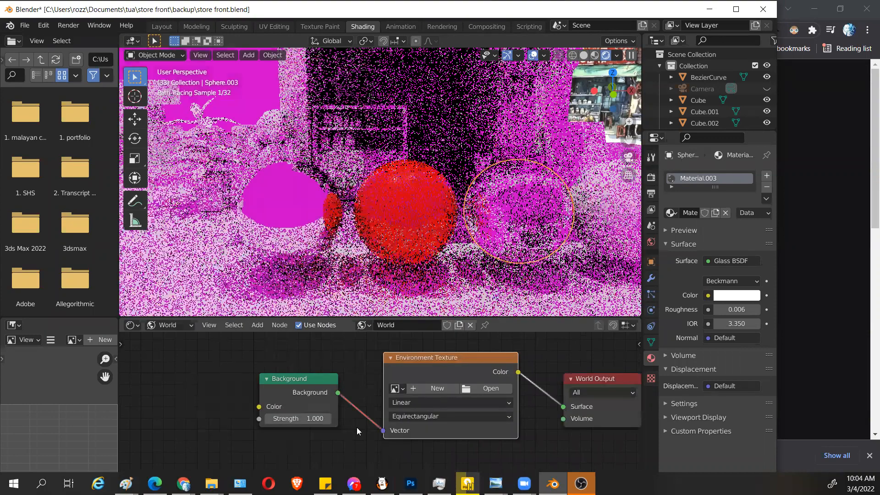
Step: Disconnect the Background node from the Environment Texture's Vector input and move both nodes away from World Output
left_click_drag(383, 430, 368, 430)
left_click_drag(317, 378, 293, 361)
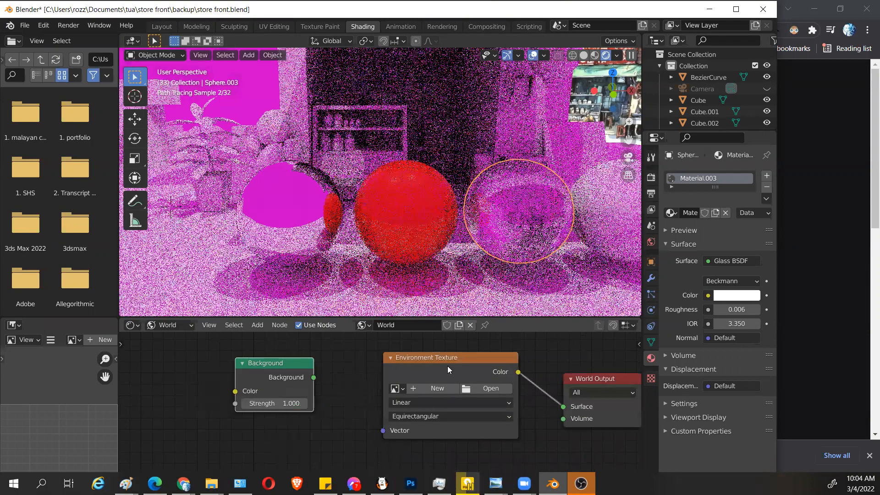
left_click_drag(407, 361, 369, 365)
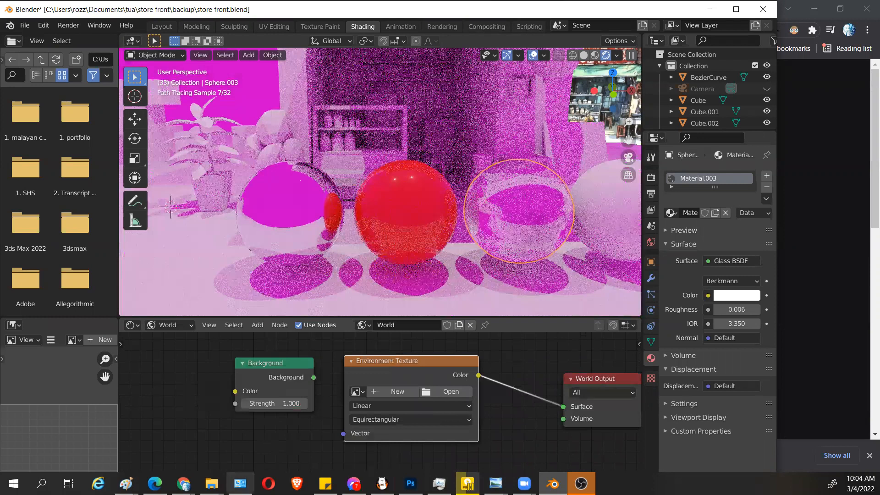
Step: Switch to the Chrome window with the dining room image results and search Google Images for "hdri environment"
mouse_move(183, 485)
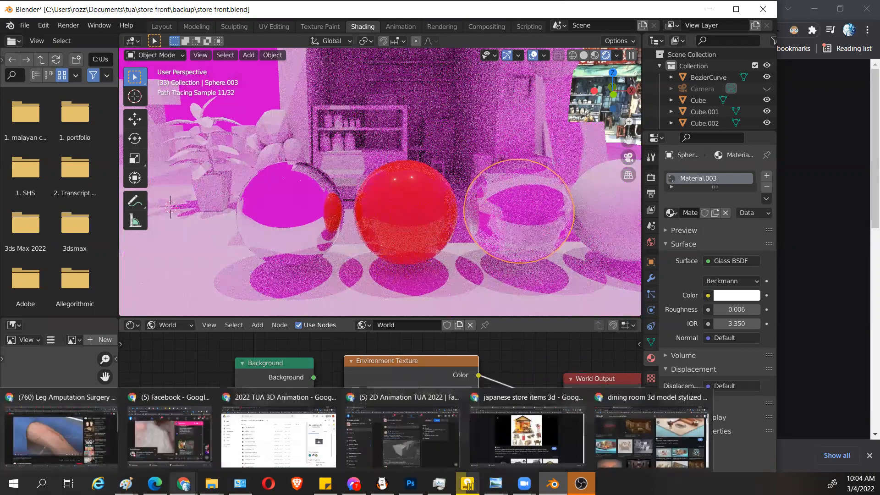
left_click(648, 399)
left_click(185, 85)
key("ctrl+a")
type("hd")
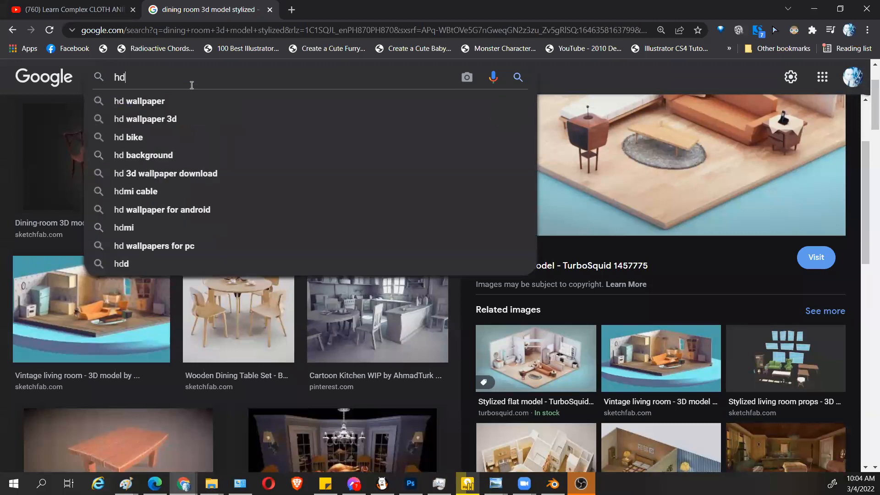
type("ri ")
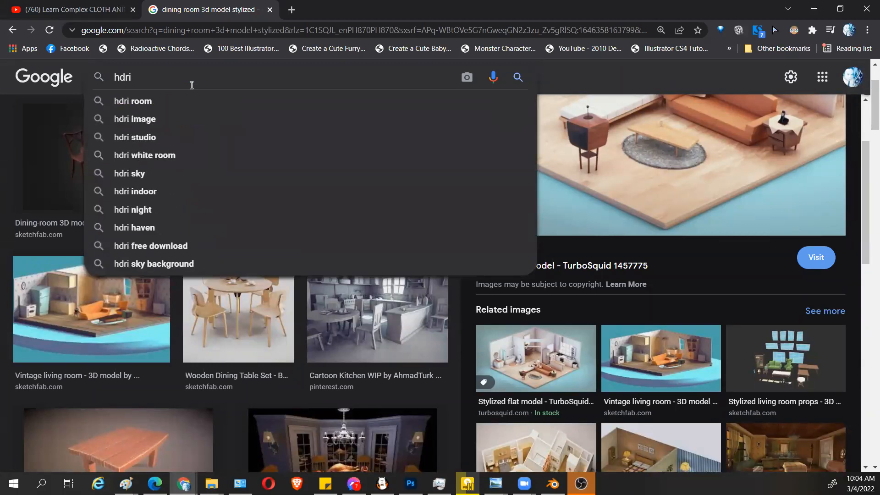
type("environment")
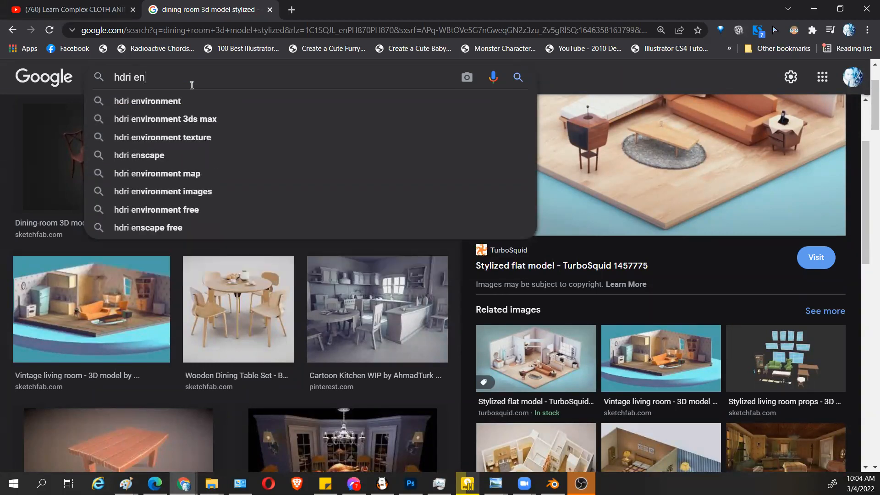
key("Return")
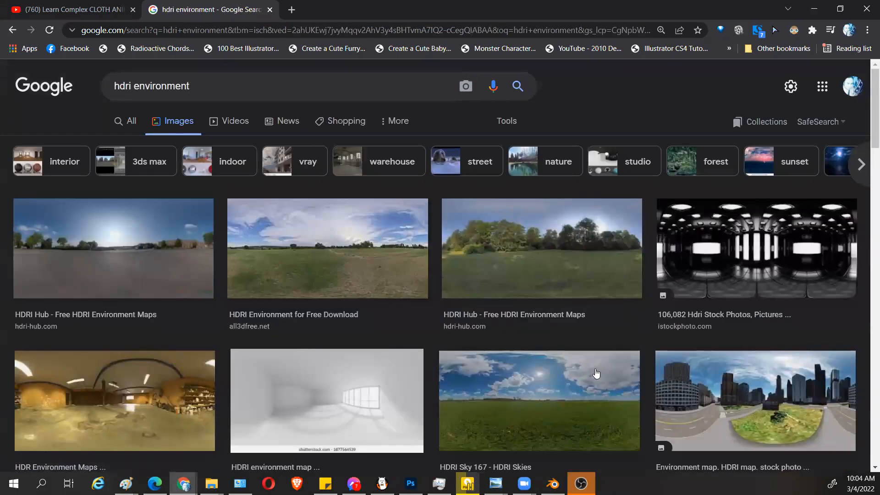
Step: Open the garage interior panorama and save it as the JPEG garage_1k in the store front folder
scroll(745, 270, "down", 2)
left_click(761, 215)
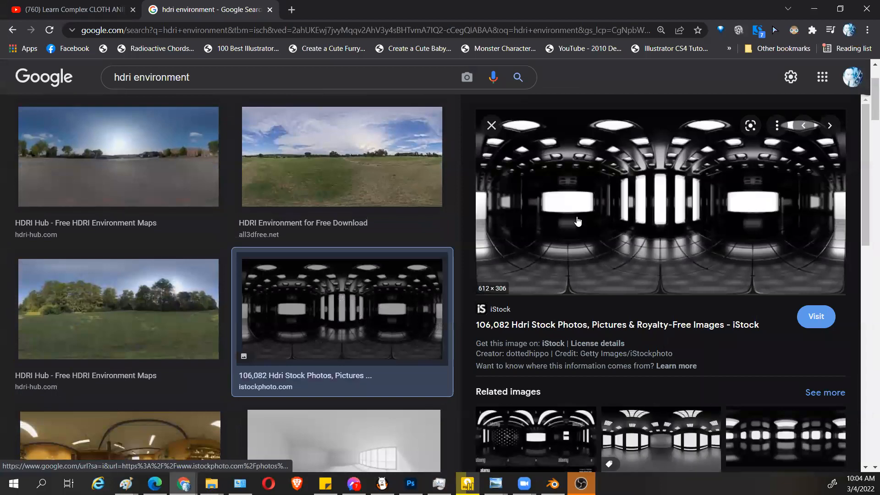
scroll(577, 222, "down", 2)
scroll(185, 243, "down", 3)
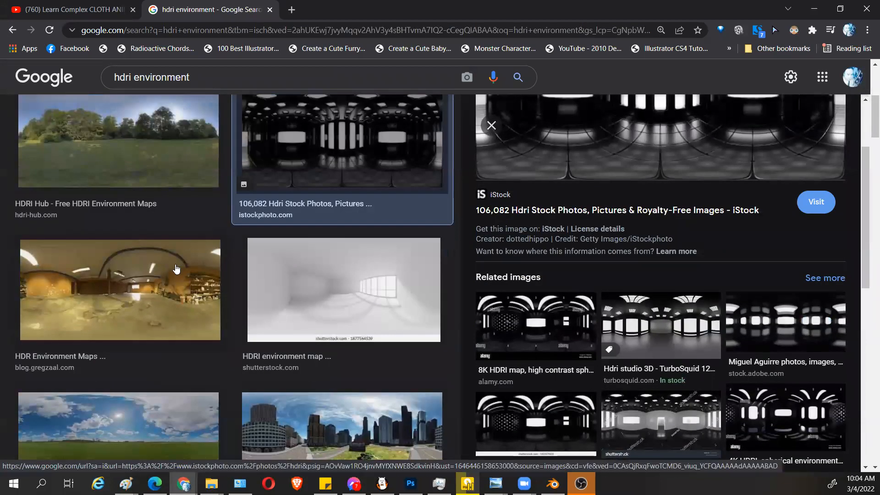
left_click(176, 268)
right_click(652, 191)
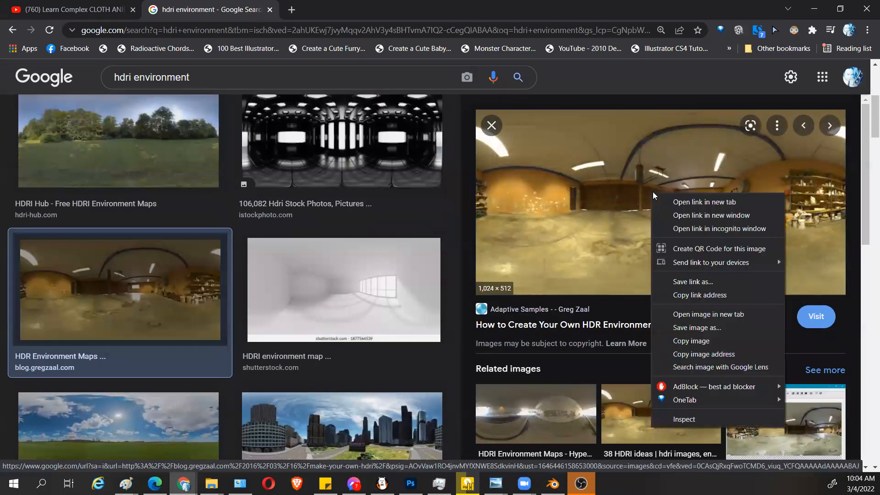
left_click(687, 327)
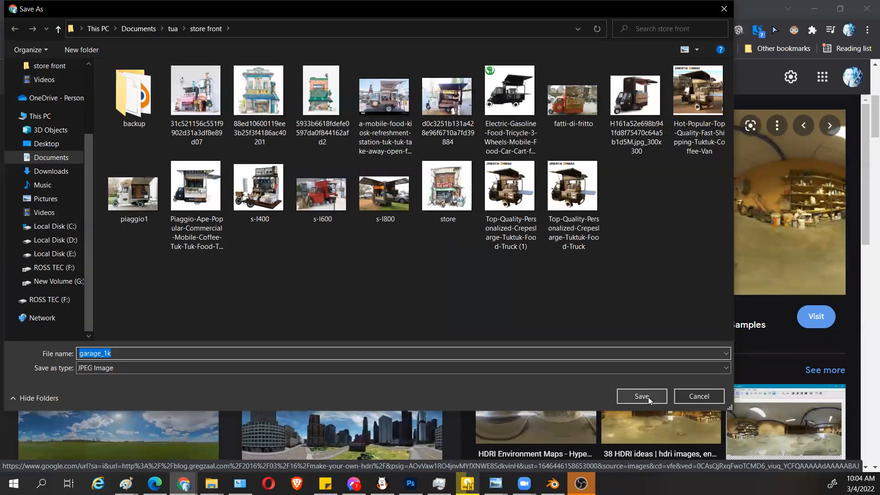
left_click(641, 396)
Step: Browse the Google Images results for other HDRI panoramas, previewing interior, white office room, city street and grassy field examples
scroll(665, 340, "down", 4)
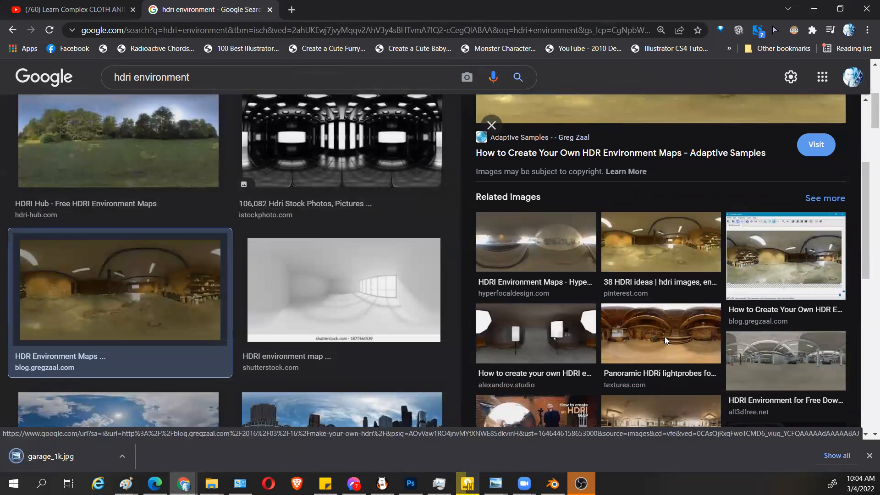
left_click(665, 340)
scroll(675, 315, "down", 5)
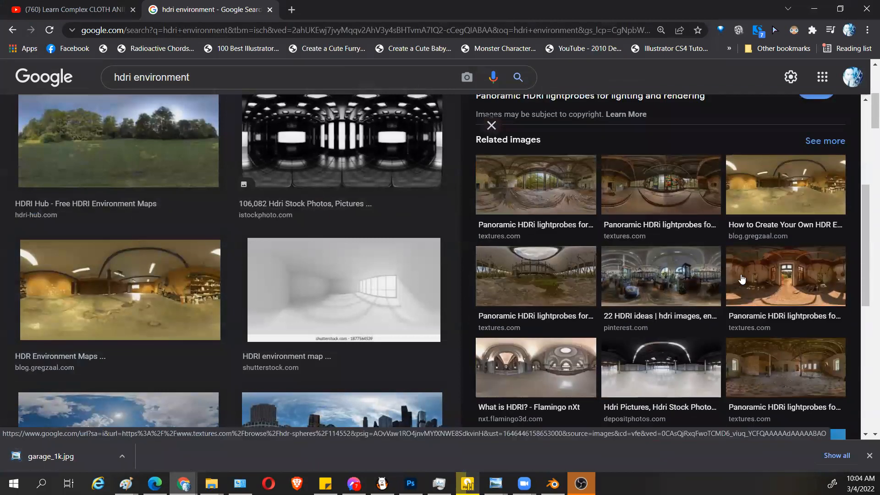
left_click(646, 280)
scroll(274, 259, "down", 4)
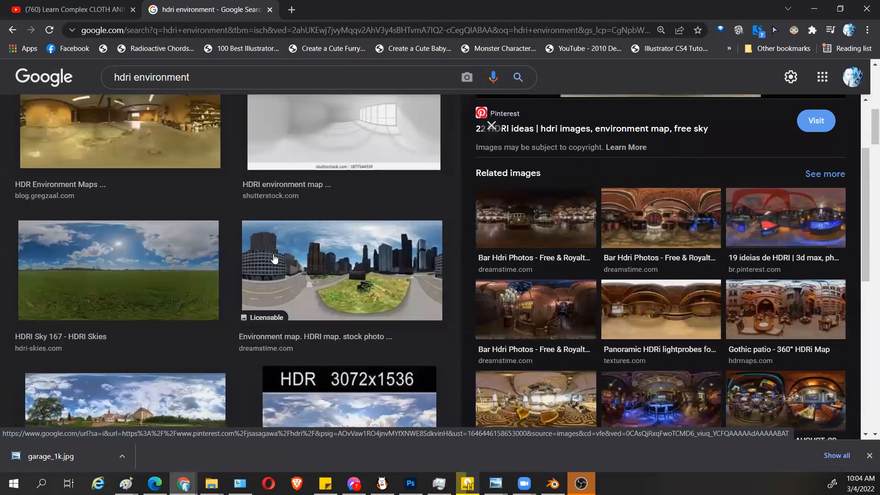
scroll(274, 259, "up", 2)
left_click(355, 153)
scroll(261, 301, "down", 3)
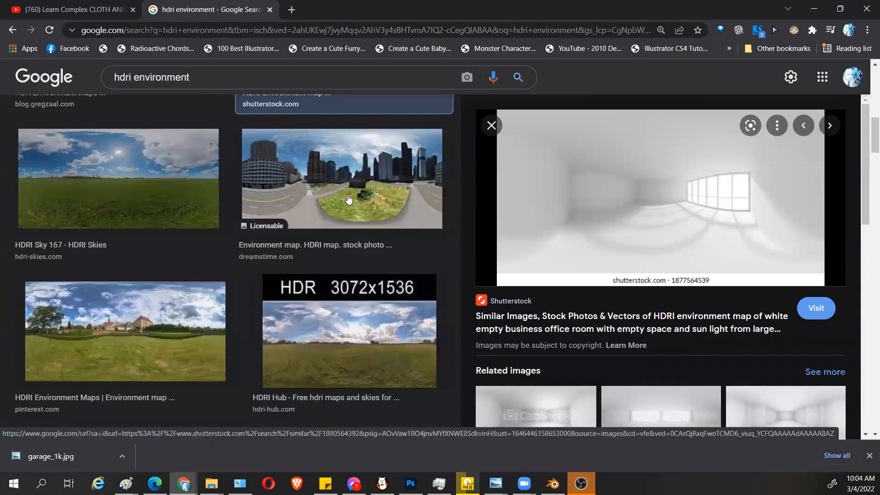
left_click(349, 198)
scroll(410, 337, "down", 3)
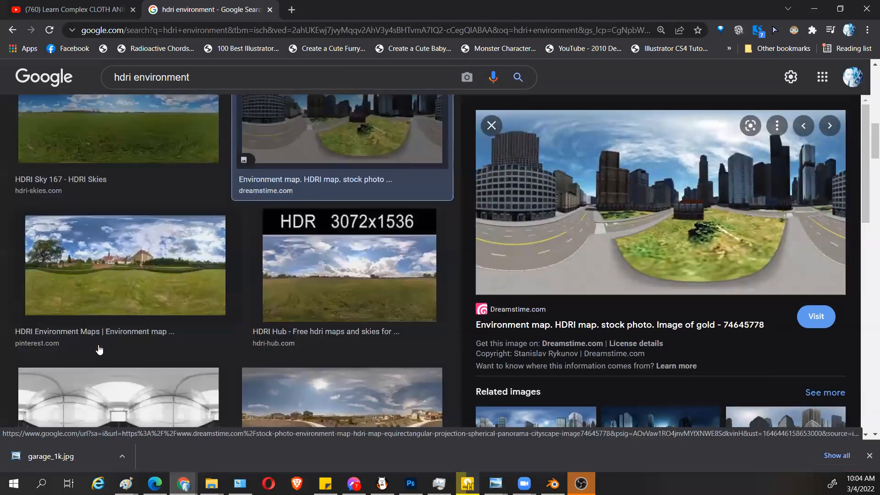
left_click(125, 198)
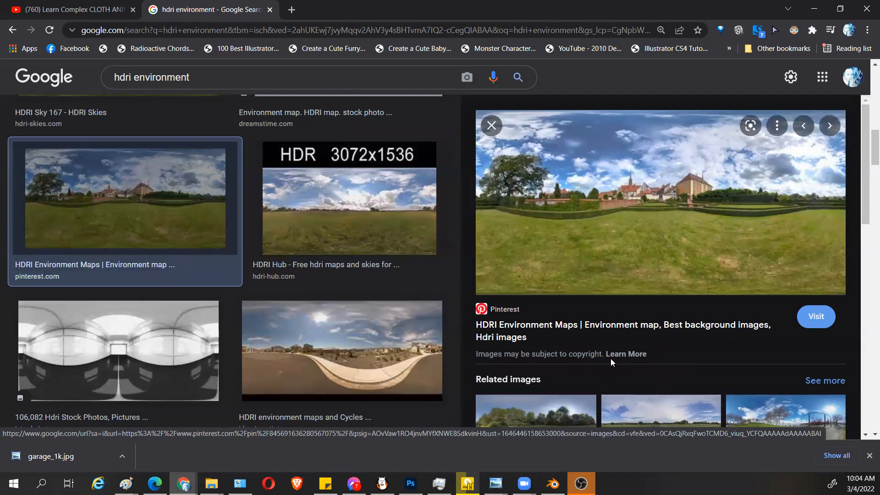
Step: Switch to Blender and load garage_1k.jpg from the store front folder into the Environment Texture node
left_click(552, 483)
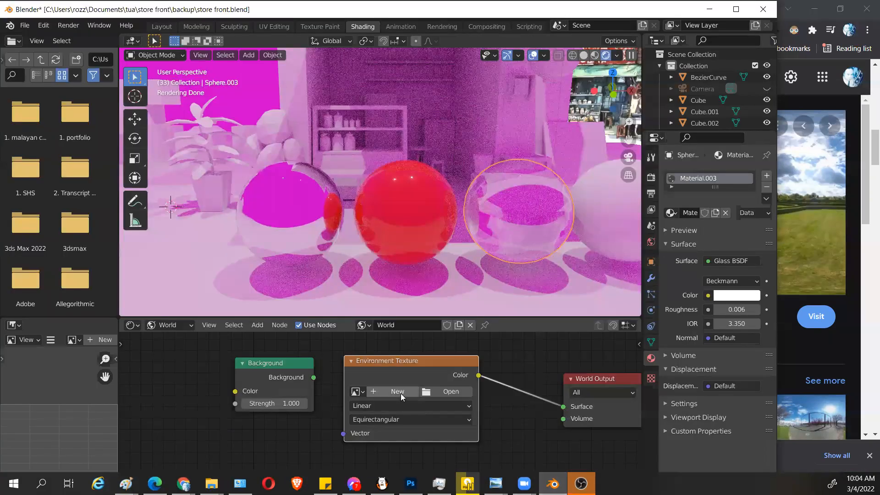
left_click(444, 391)
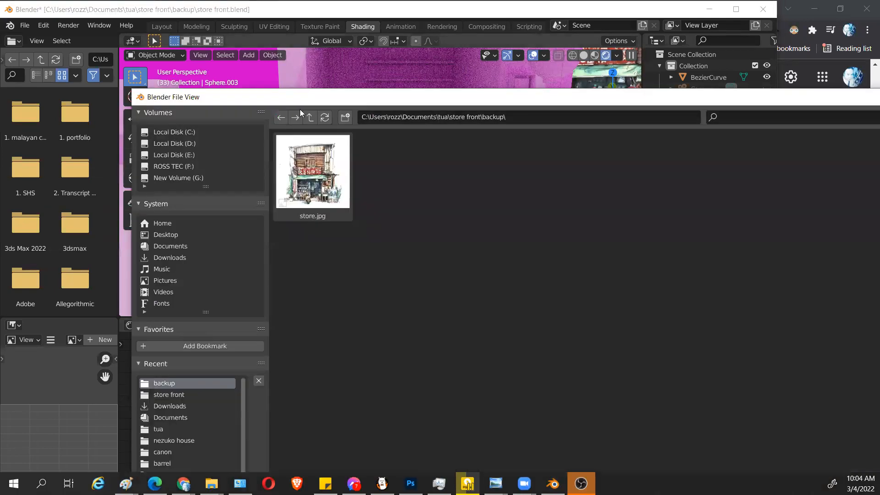
left_click(310, 117)
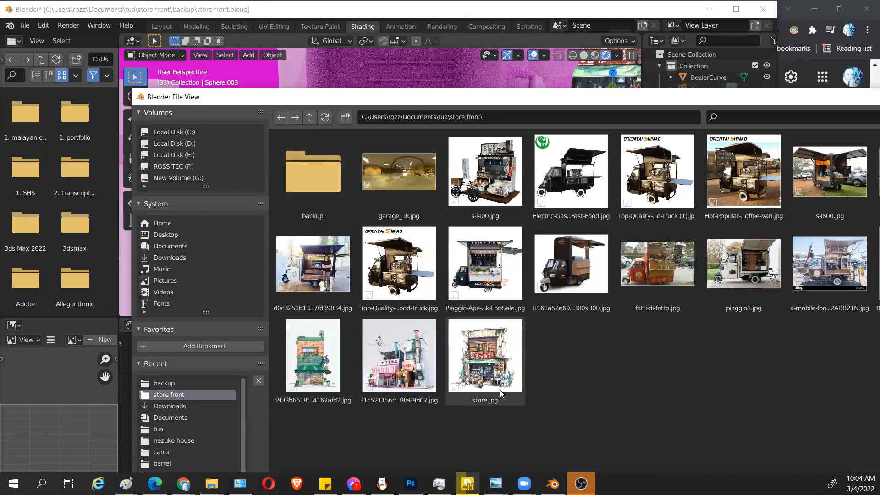
left_click(407, 179)
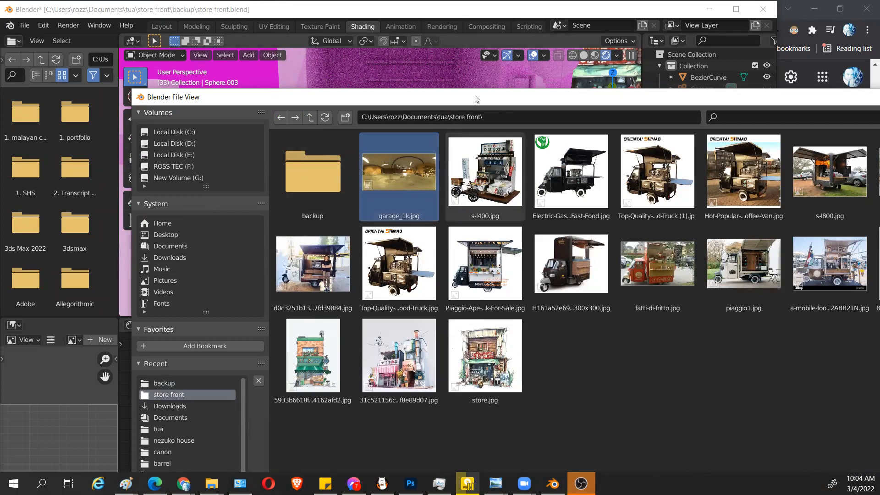
double_click(476, 99)
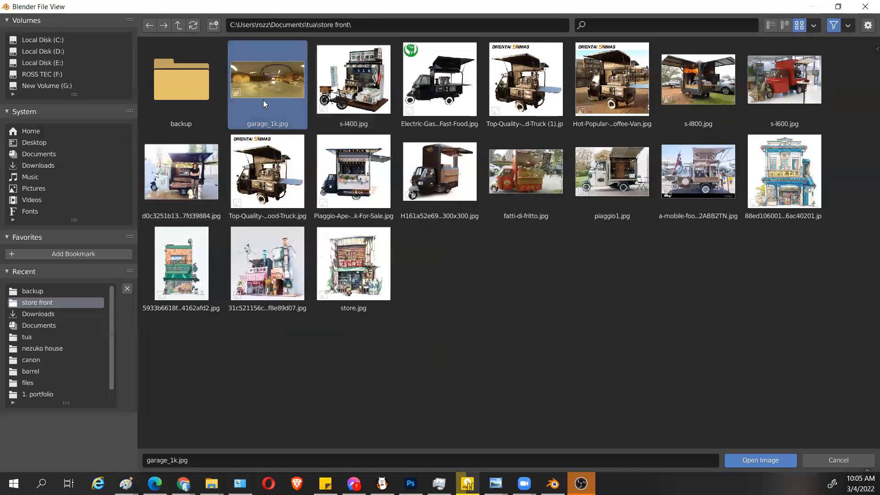
left_click(747, 460)
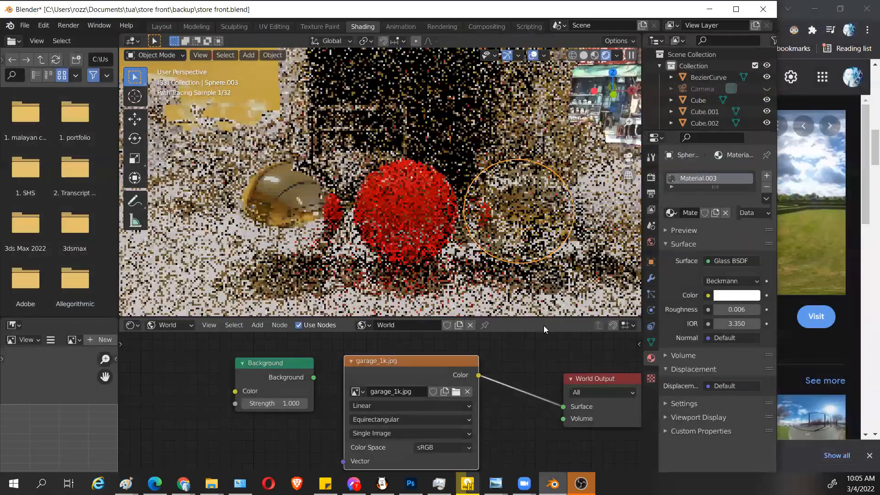
Step: Examine the rendered store scene and how the garage environment reflects in the chrome, red and glass spheres
scroll(405, 215, "down", 10)
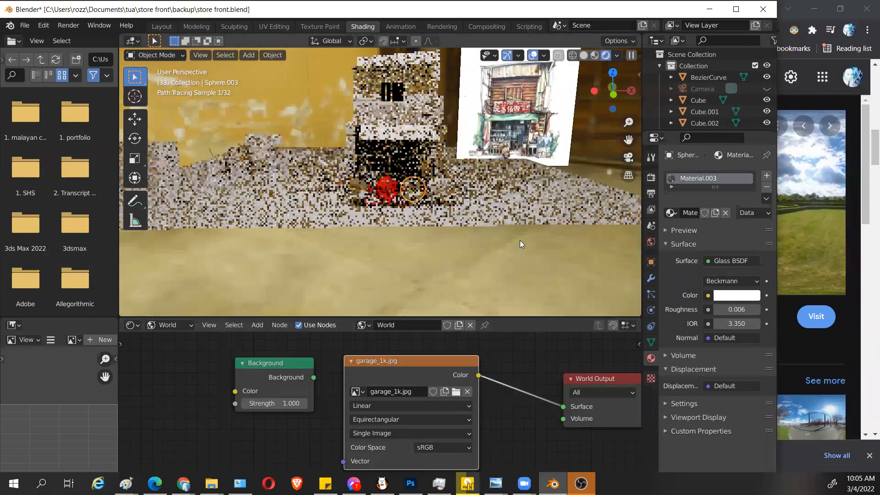
scroll(473, 241, "up", 6)
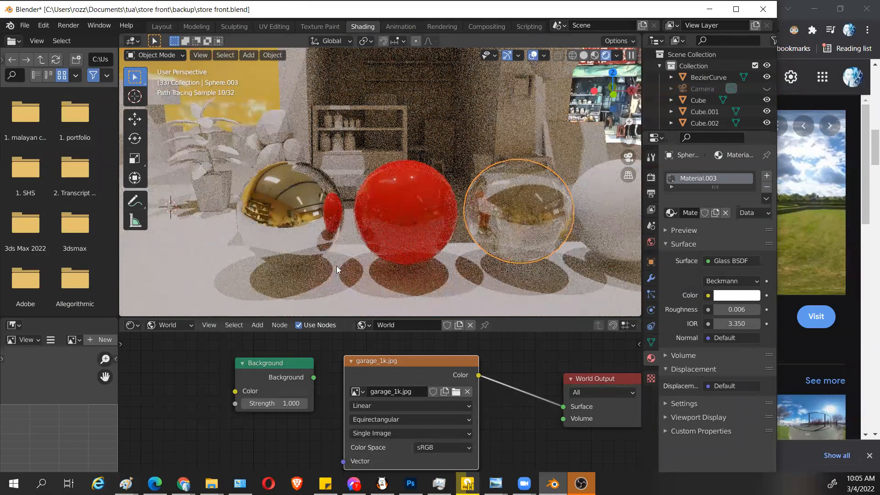
left_click(426, 215)
left_click(490, 220)
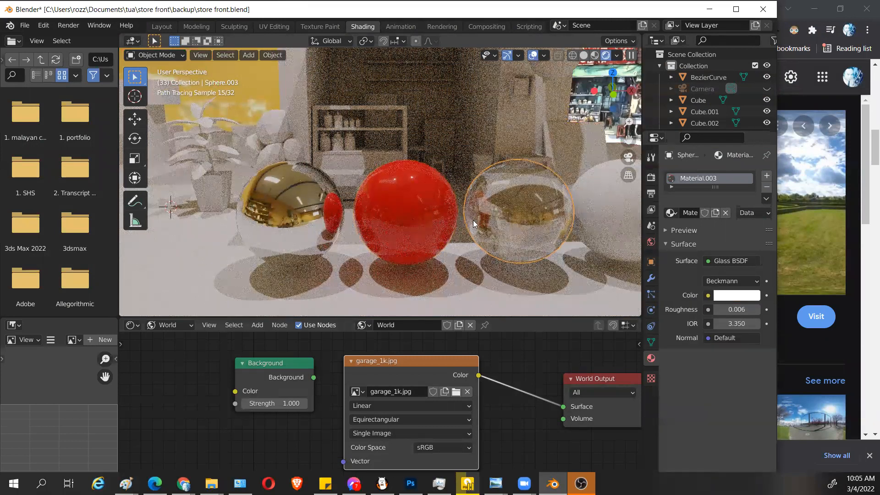
left_click(403, 220)
left_click(316, 220)
left_click(416, 221)
left_click(521, 222)
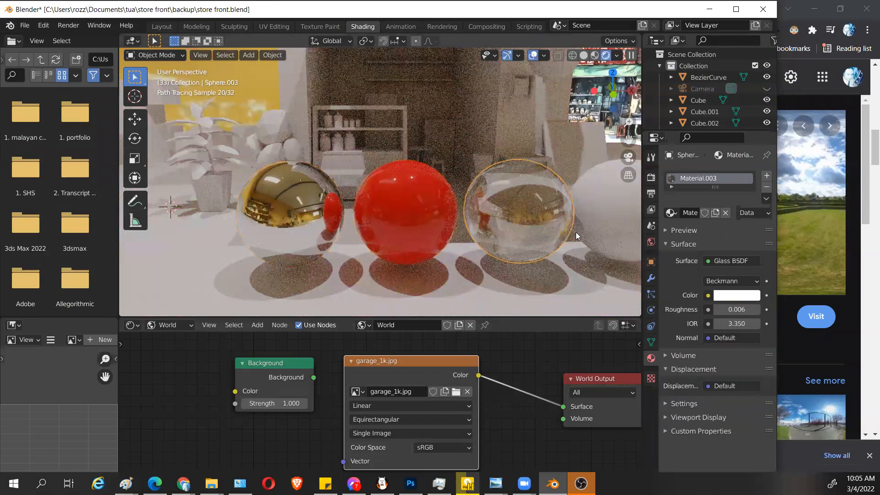
scroll(571, 206, "down", 2)
scroll(568, 188, "up", 2)
scroll(436, 195, "down", 2)
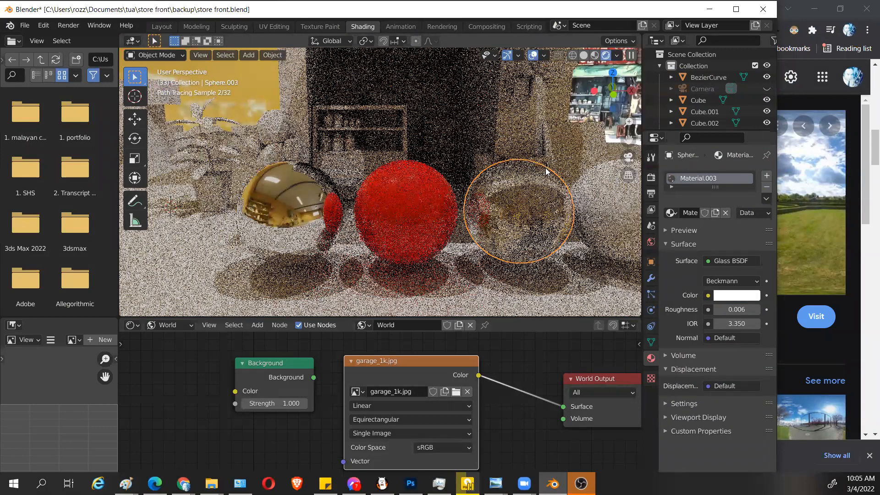
scroll(461, 174, "down", 1)
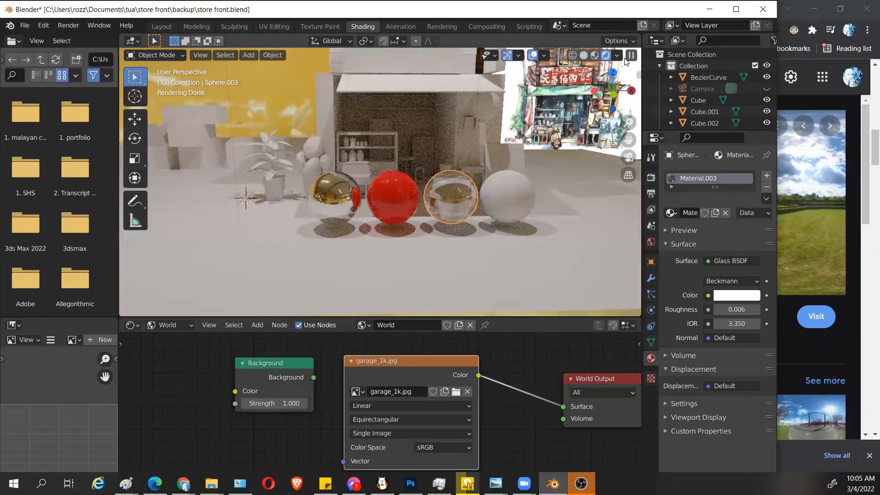
Step: Switch the viewport to Material Preview shading and light it with the Scene World, comparing it against the default studio lighting
left_click(595, 55)
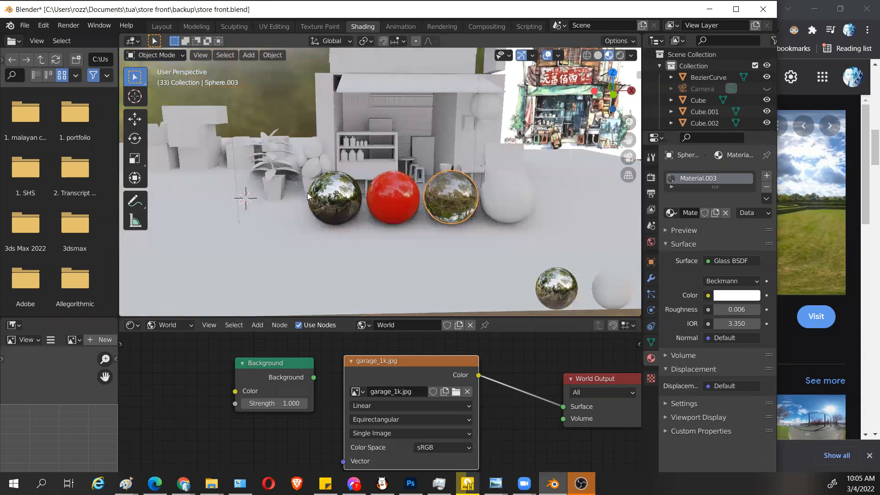
left_click(633, 55)
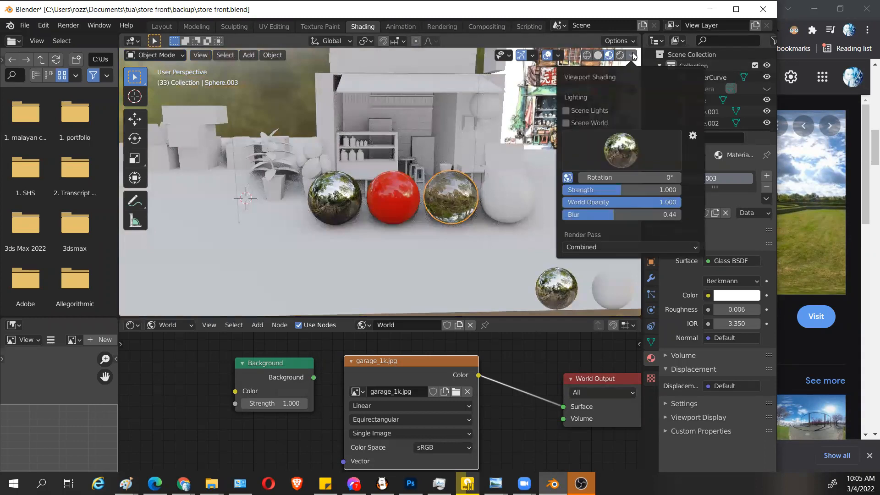
left_click(566, 123)
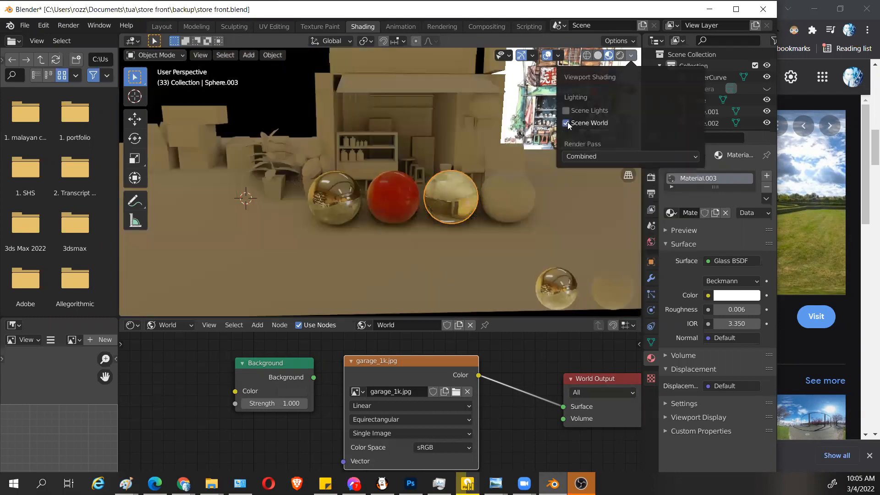
left_click(566, 123)
left_click(566, 123)
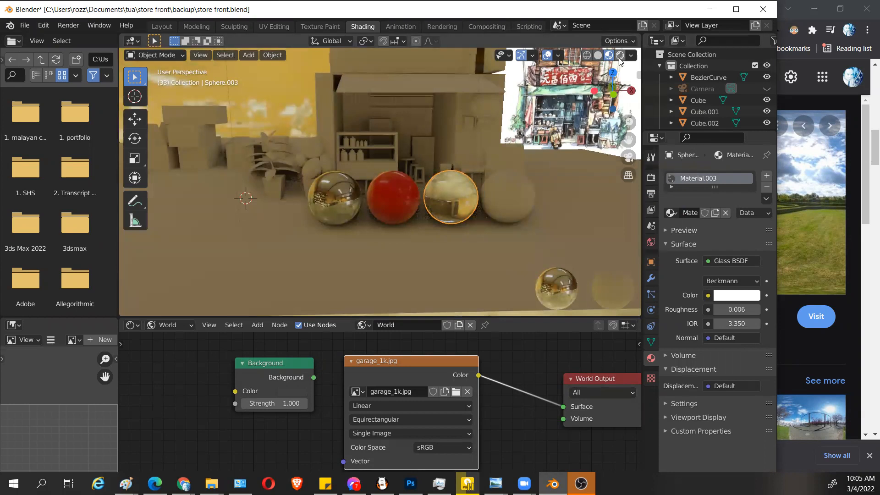
Step: Disable Scene World and enable Scene Lights for the Material Preview shading
left_click(630, 56)
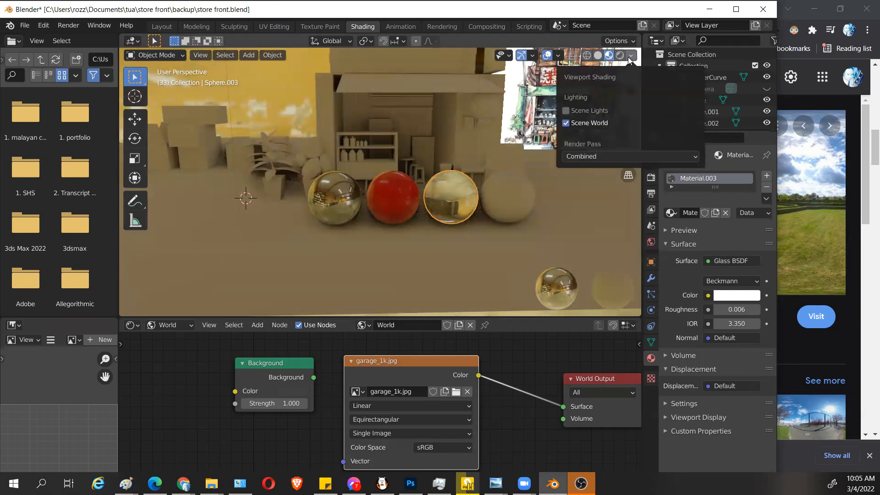
left_click(568, 124)
left_click(566, 111)
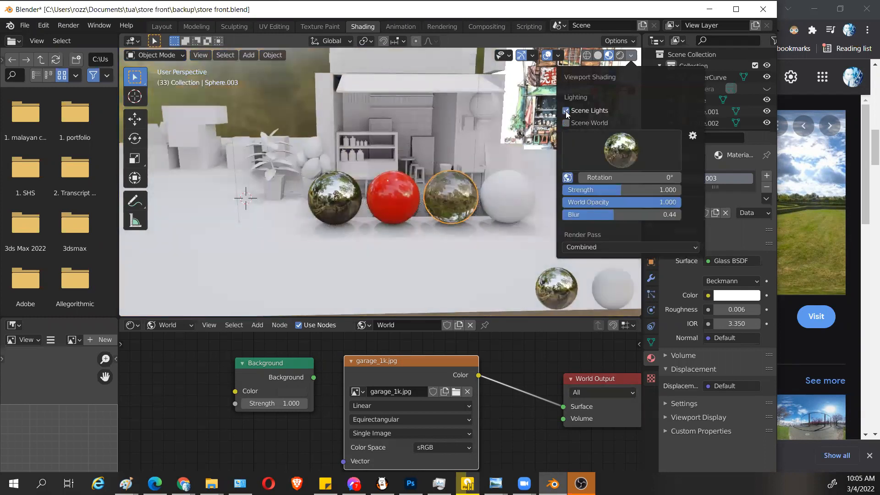
scroll(375, 178, "down", 2)
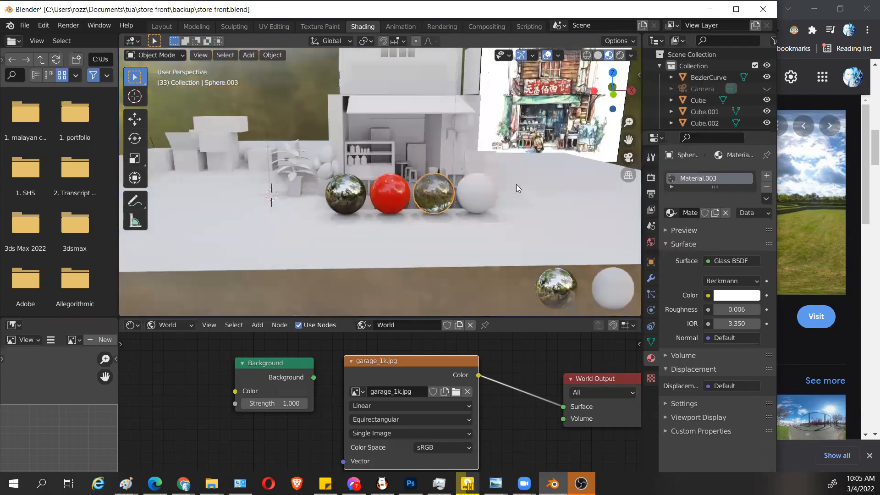
scroll(516, 187, "up", 2)
left_click(631, 55)
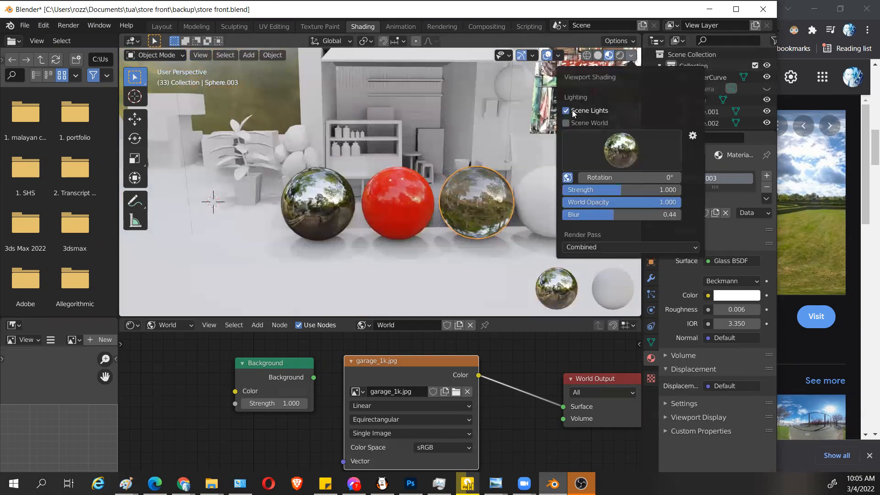
Step: Return the viewport to Rendered shading and set the glass sphere's roughness to 0.000
left_click(621, 55)
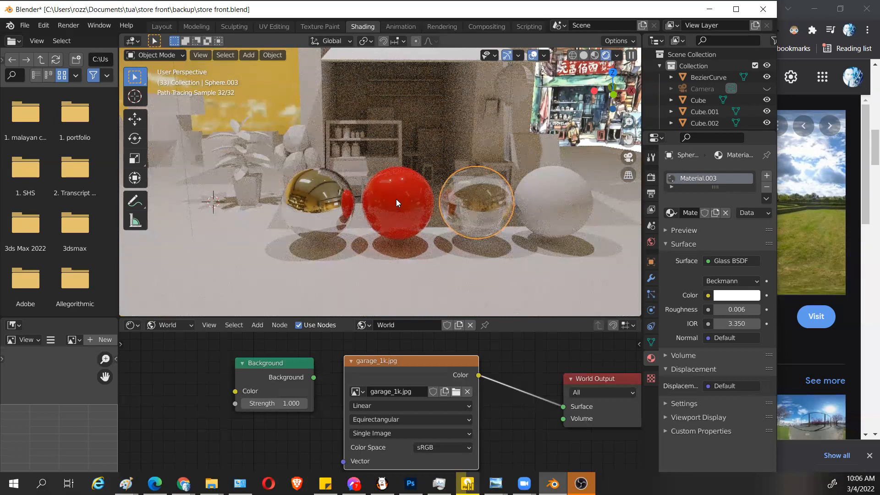
left_click(470, 200)
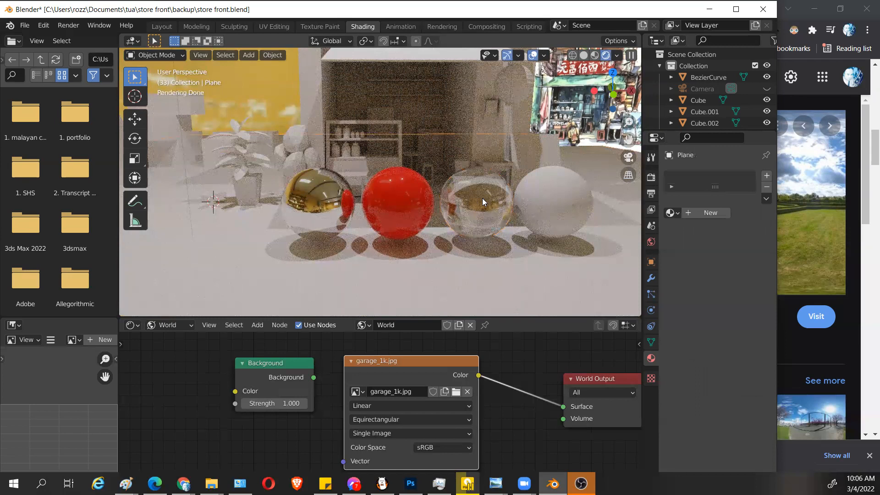
left_click(482, 198)
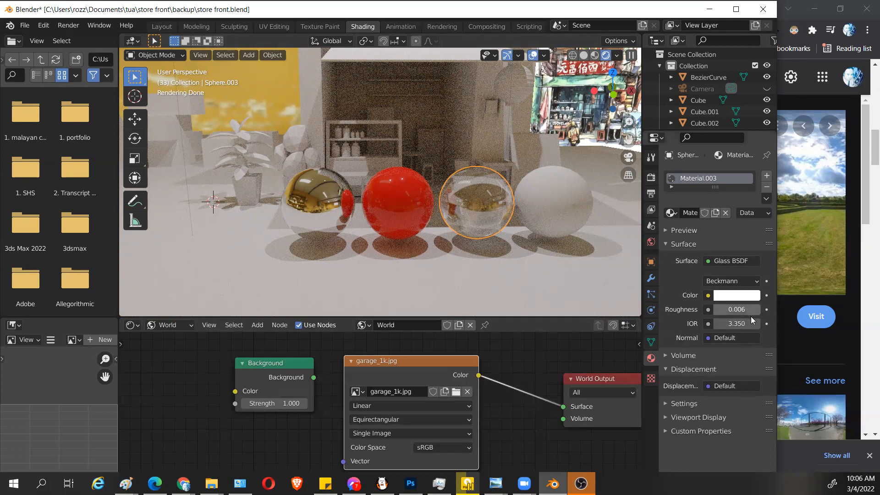
left_click_drag(745, 309, 760, 323)
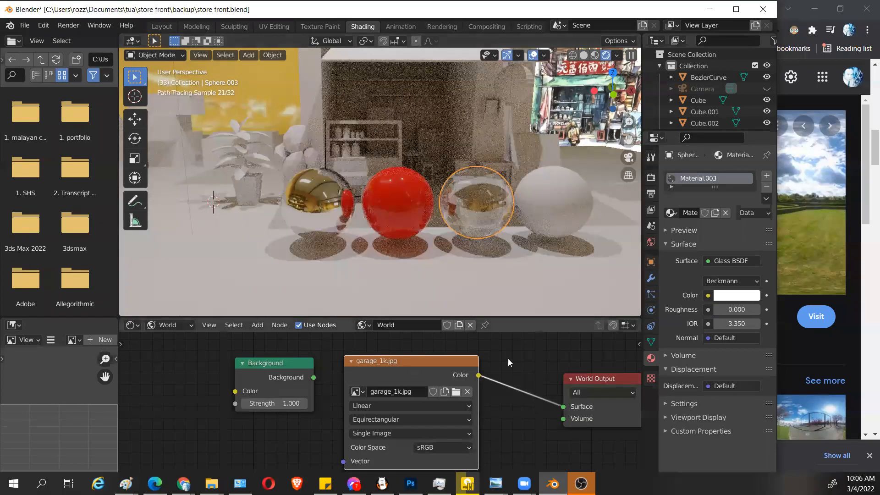
Step: Move the World Output node closer to the garage_1k.jpg environment node and switch the shader editor to Object nodes
left_click_drag(589, 379, 527, 360)
left_click_drag(459, 364, 456, 373)
left_click(168, 325)
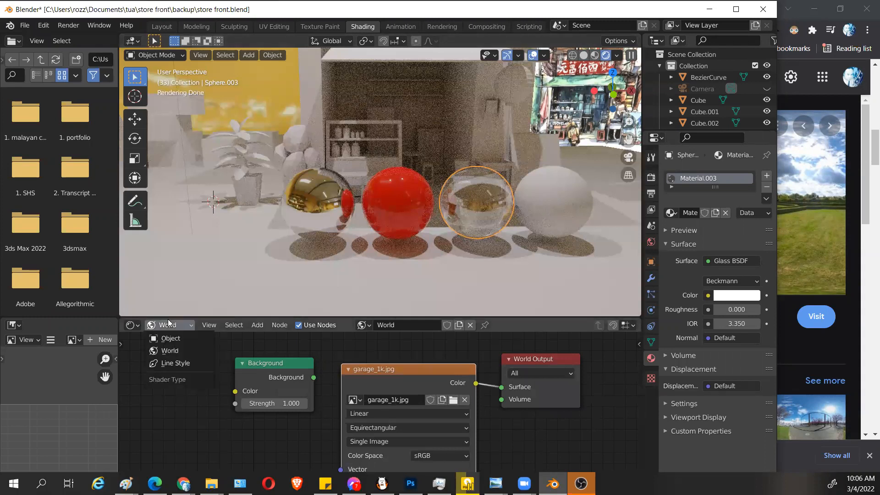
left_click(171, 338)
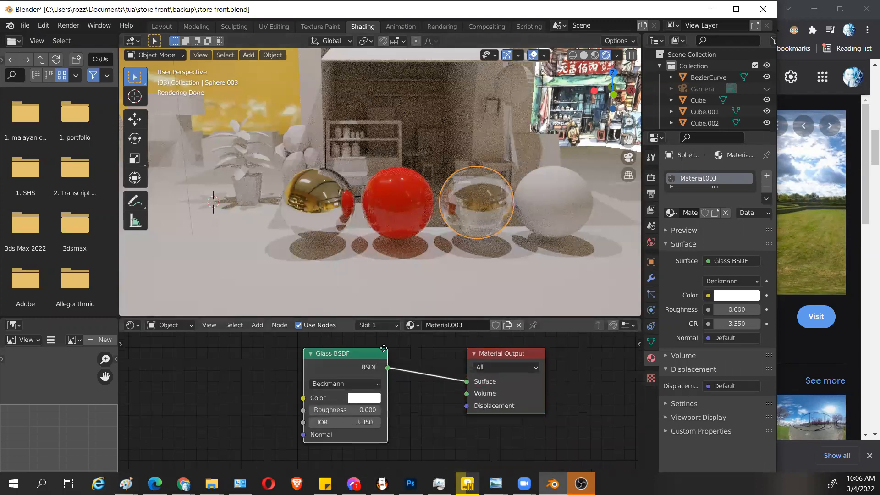
Step: Select the plain white sphere beside the glass one and show the viewport in Material Preview shading
left_click(542, 211)
scroll(536, 239, "down", 2)
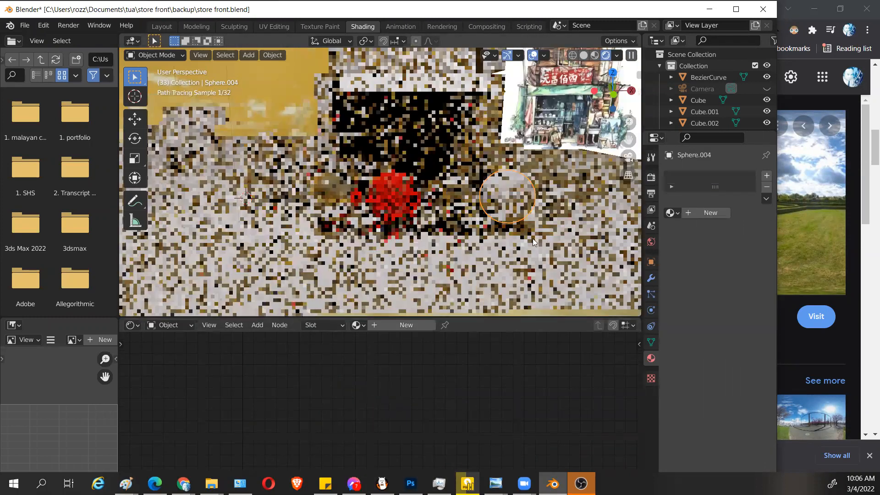
middle_click_drag(532, 238, 442, 248, "shift")
left_click(596, 55)
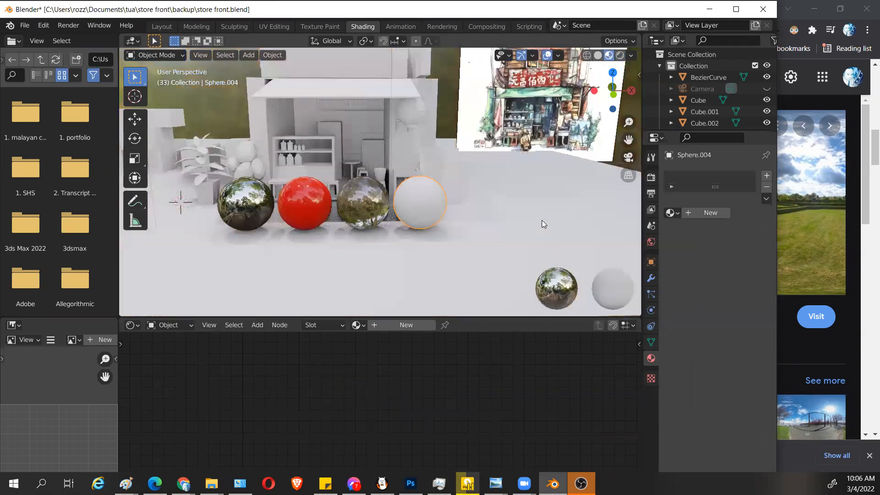
scroll(469, 214, "up", 3)
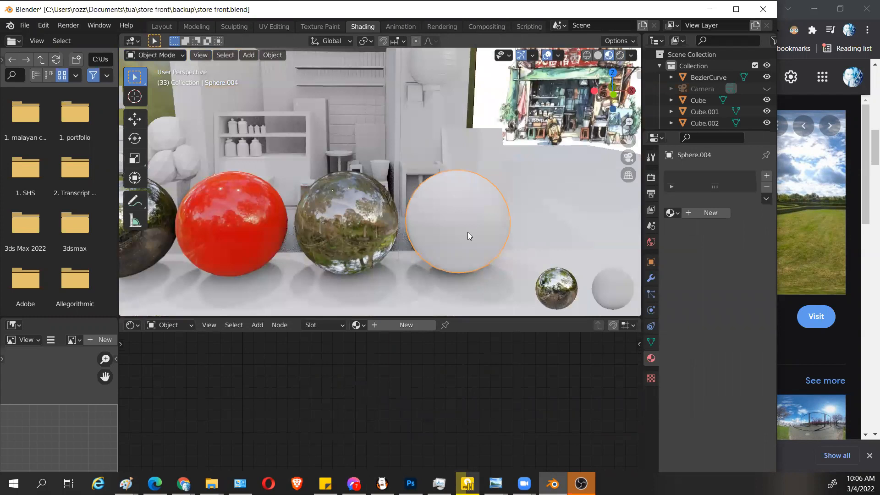
Step: Look through the scene's Cycles render settings, including Sampling, Light Paths, Volumes, Hair, Film and Color Management, and the output dimensions
middle_click_drag(400, 206, 413, 205)
middle_click_drag(544, 231, 531, 224)
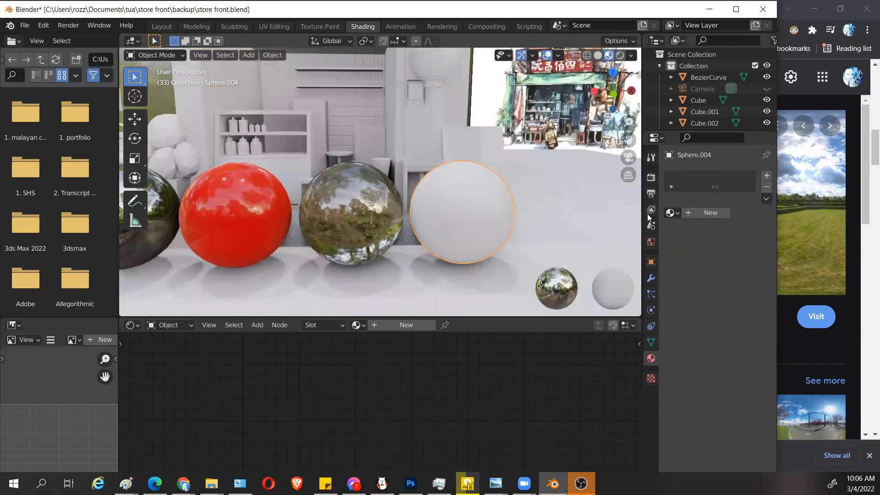
left_click(650, 177)
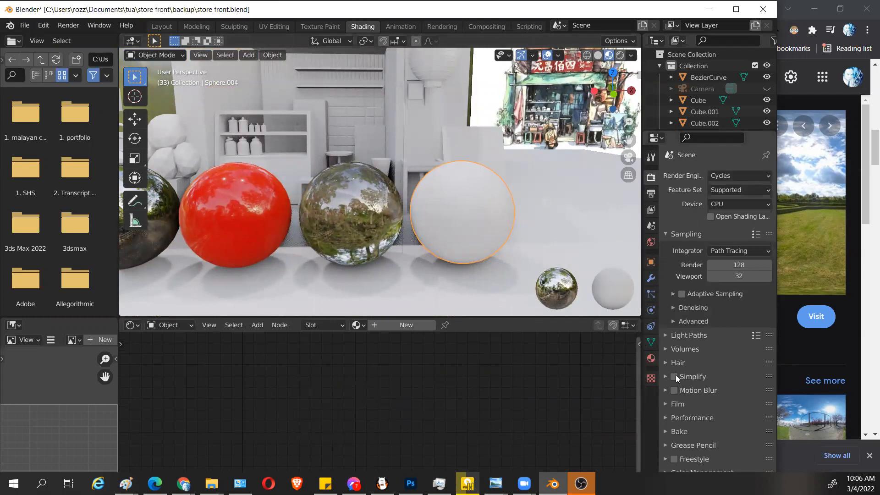
left_click(650, 193)
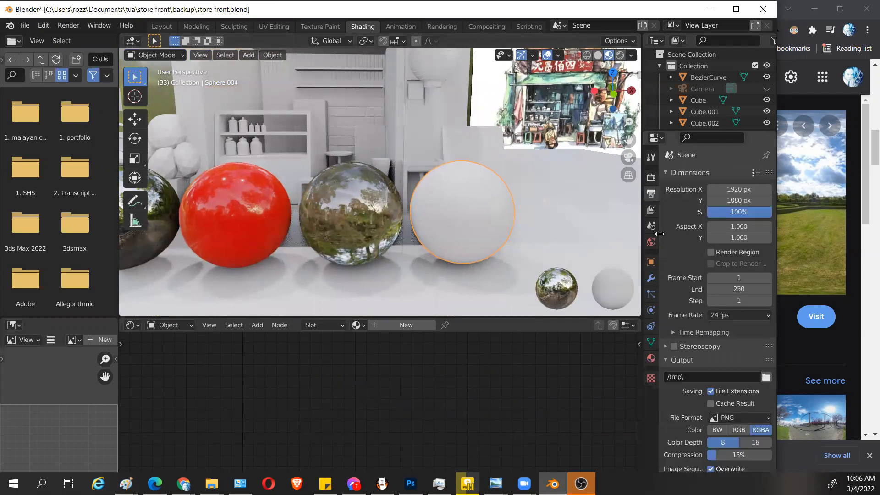
left_click(650, 177)
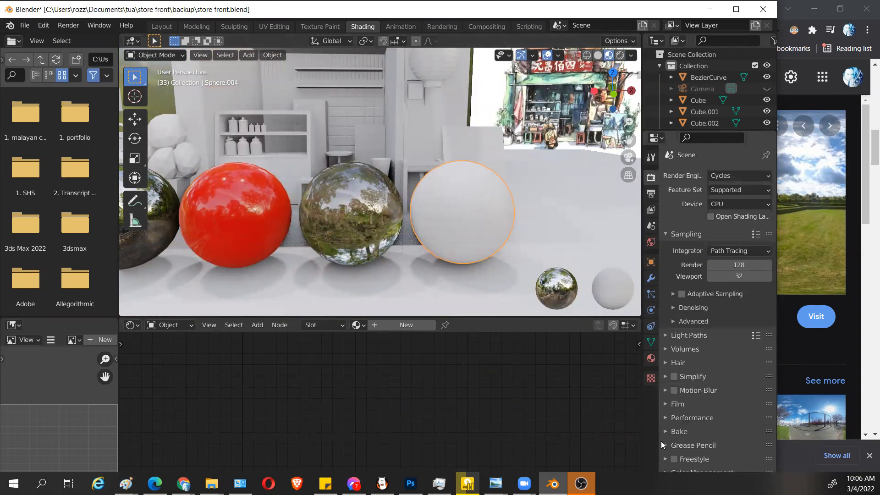
left_click(667, 233)
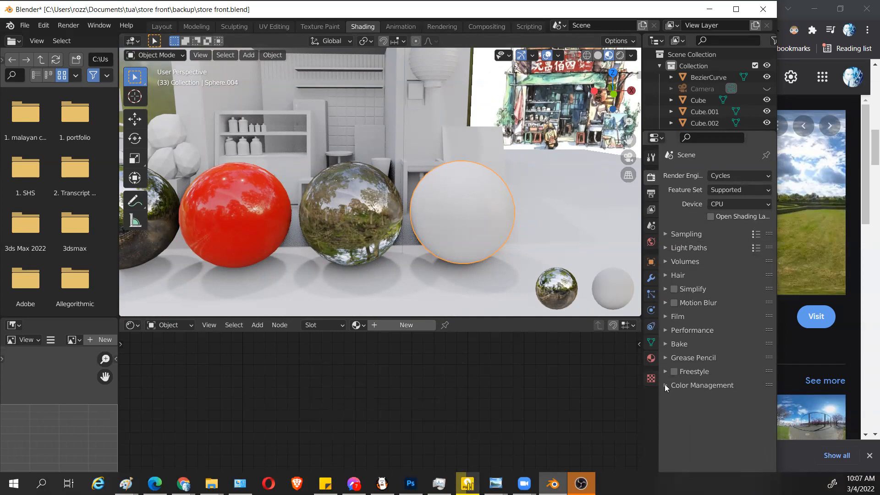
left_click(665, 385)
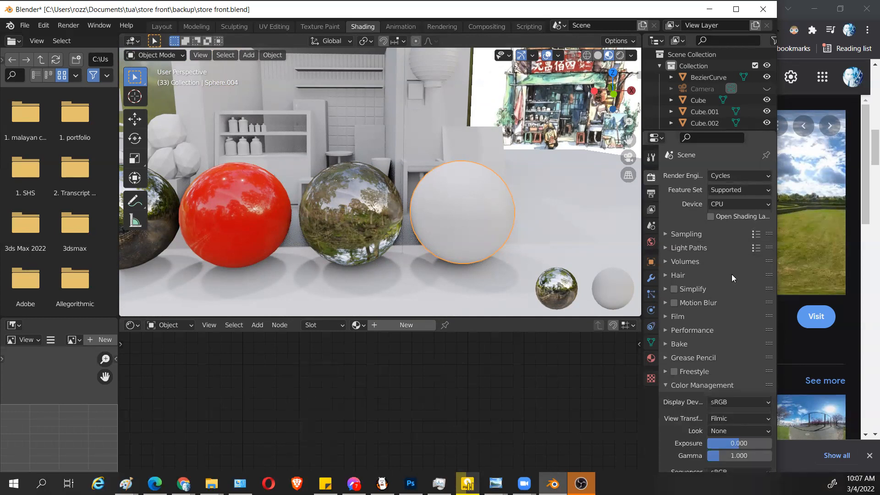
left_click(667, 386)
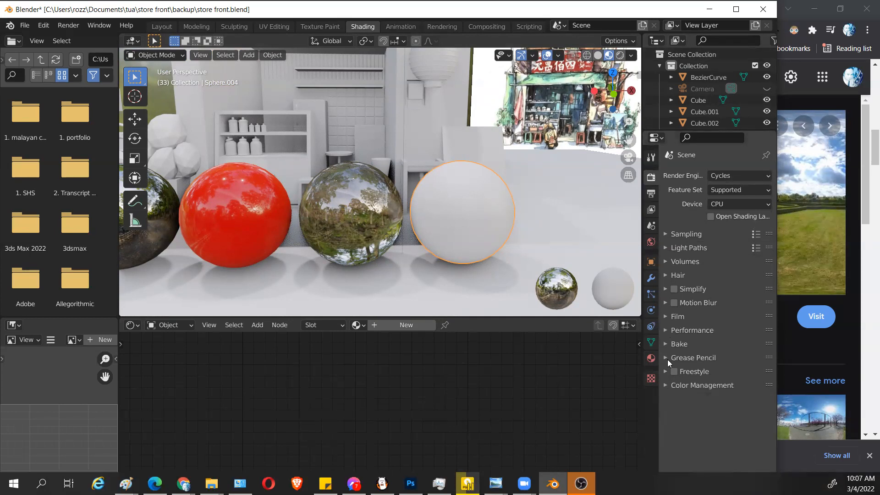
left_click(666, 318)
left_click(666, 318)
left_click(662, 276)
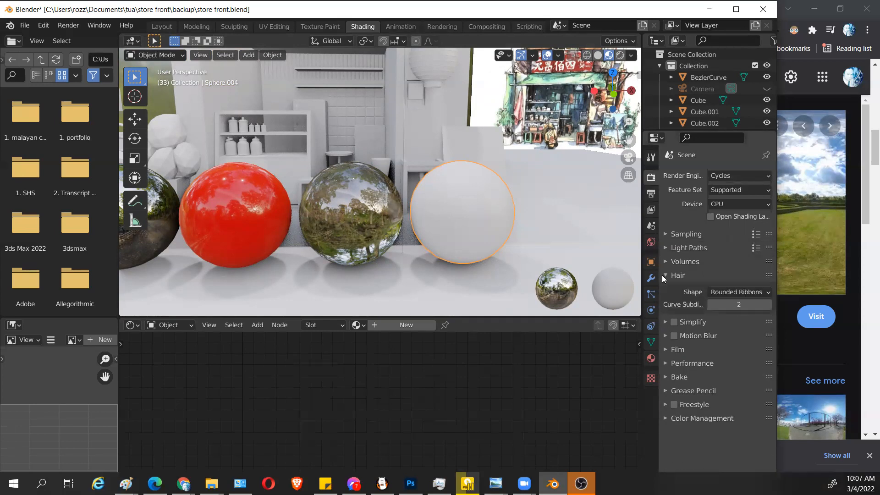
left_click(662, 275)
left_click(664, 261)
left_click(664, 261)
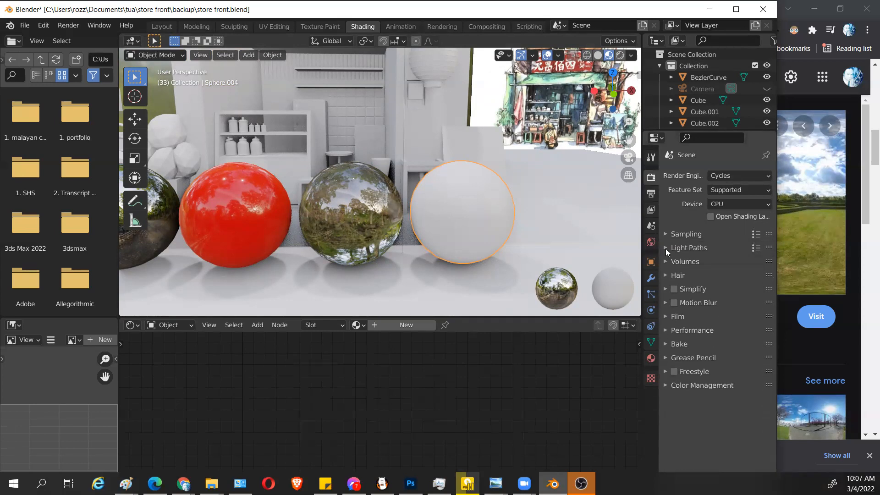
left_click(665, 248)
left_click(665, 247)
left_click(666, 234)
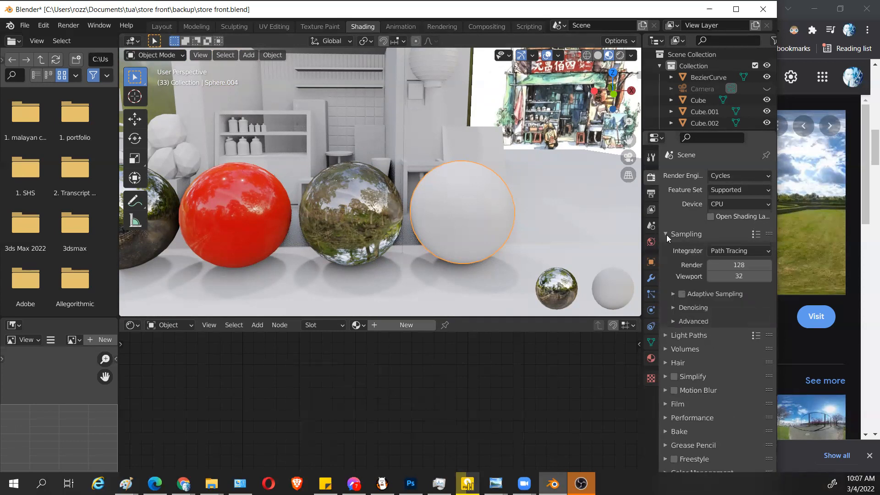
left_click(666, 234)
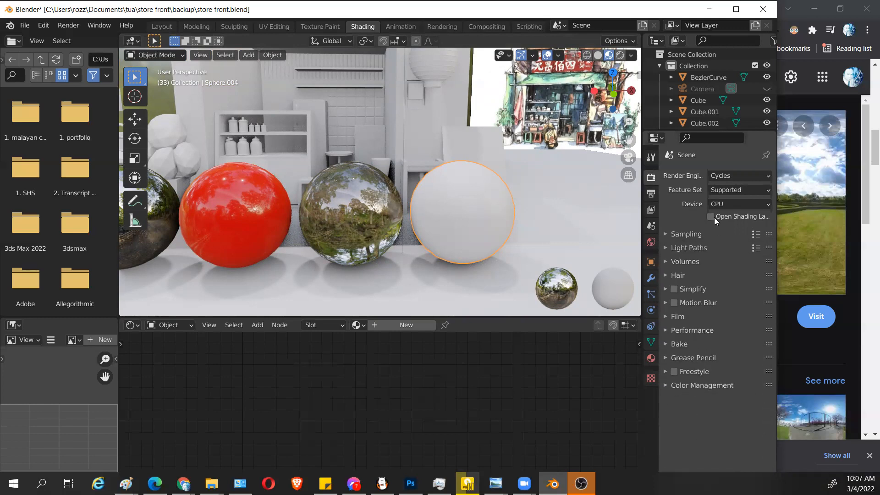
Step: Look through the active tool, output, view layer and scene properties, including the render passes, and return to the render properties
left_click(651, 161)
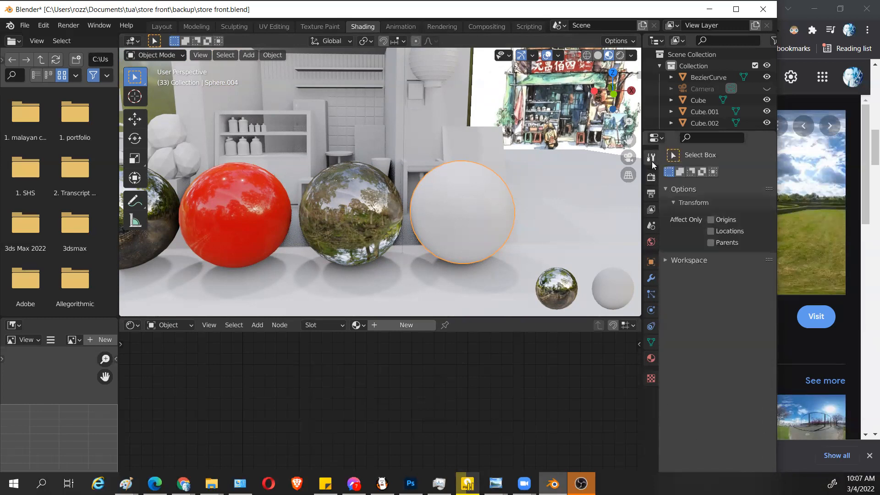
left_click(652, 195)
left_click(651, 210)
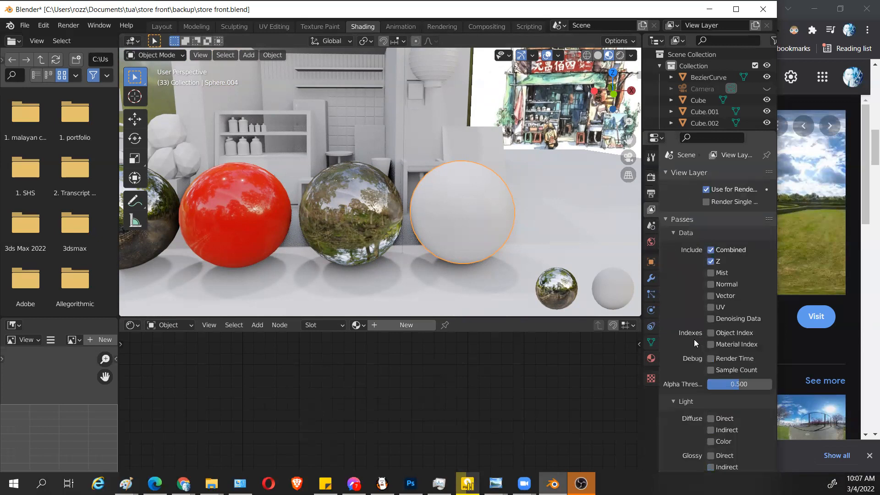
scroll(682, 350, "down", 5)
scroll(682, 360, "down", 4)
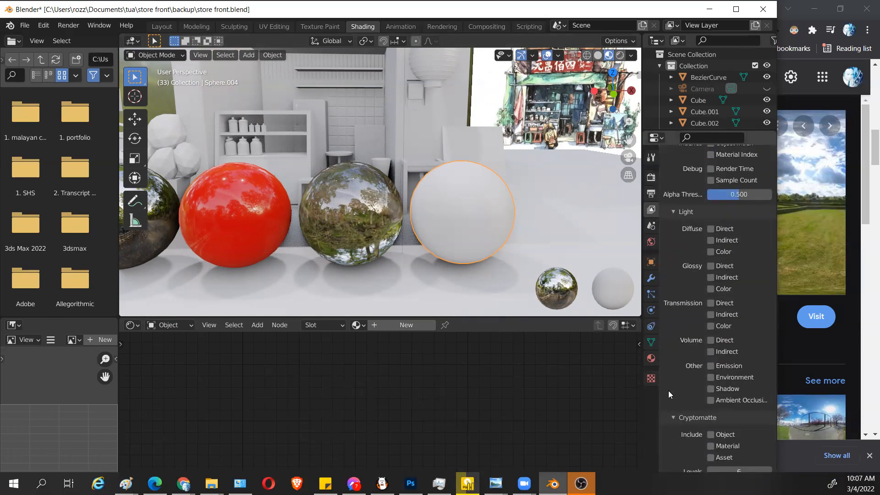
left_click(651, 224)
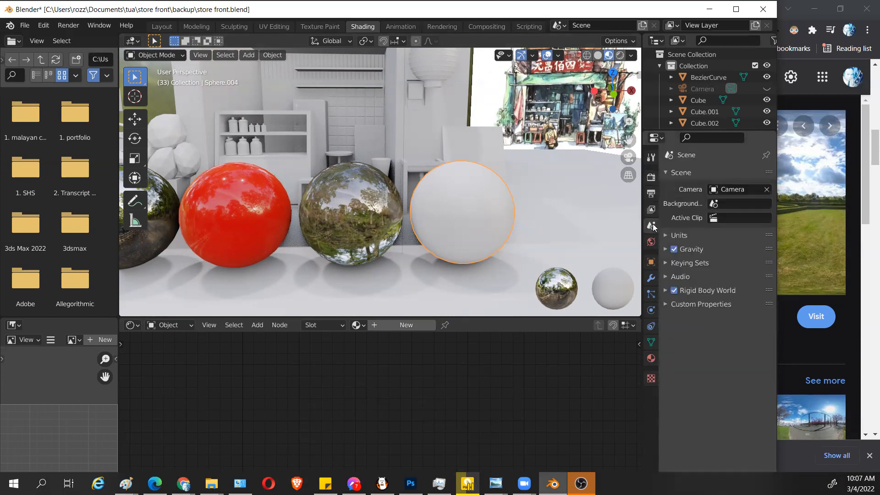
left_click(651, 209)
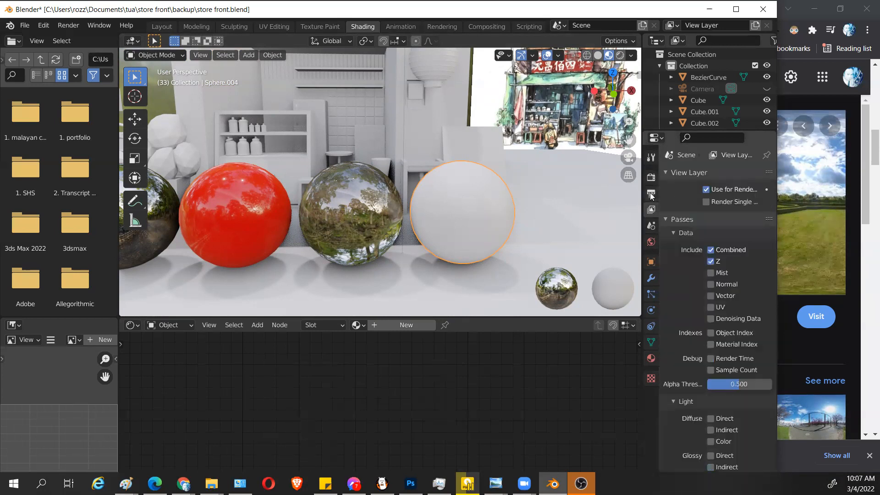
left_click(651, 194)
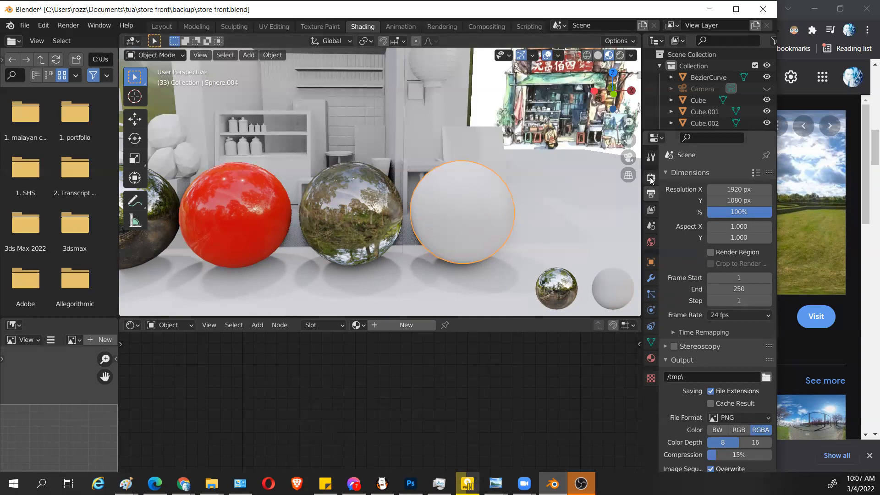
left_click(651, 157)
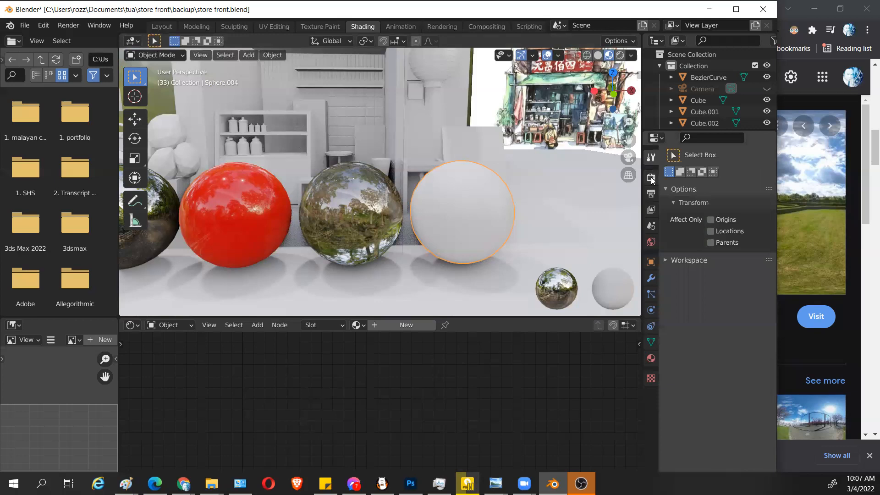
left_click(651, 179)
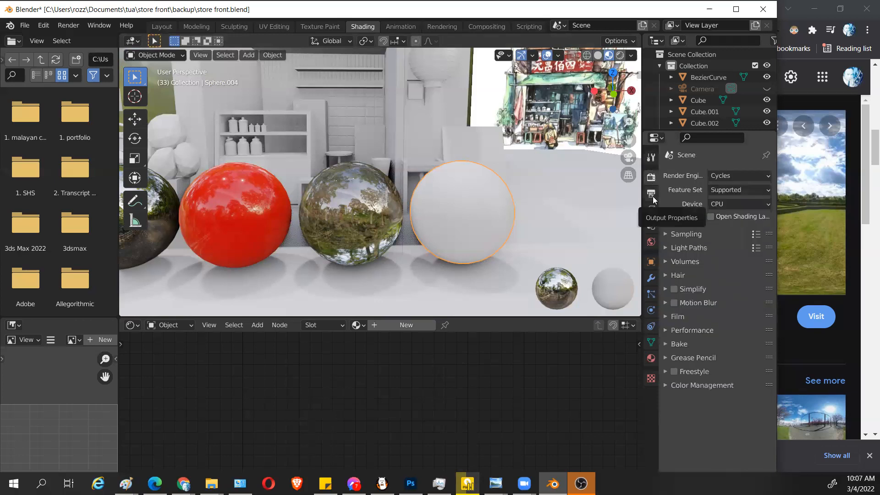
Step: Examine the glass sphere's material options, including Volume, Settings, Viewport Display and Custom Properties, and compare it in Rendered and Material Preview shading
left_click(357, 211)
left_click(651, 360)
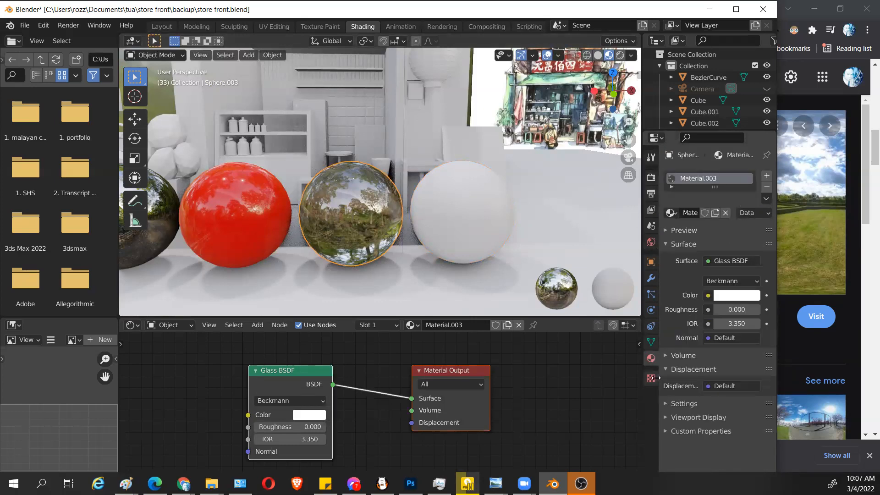
left_click(665, 356)
left_click(665, 357)
left_click(666, 404)
left_click(666, 404)
left_click(662, 416)
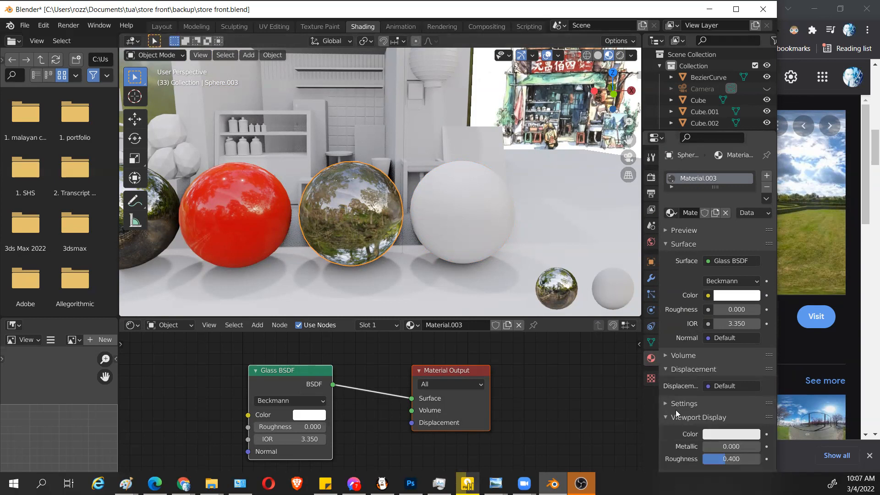
scroll(676, 412, "down", 2)
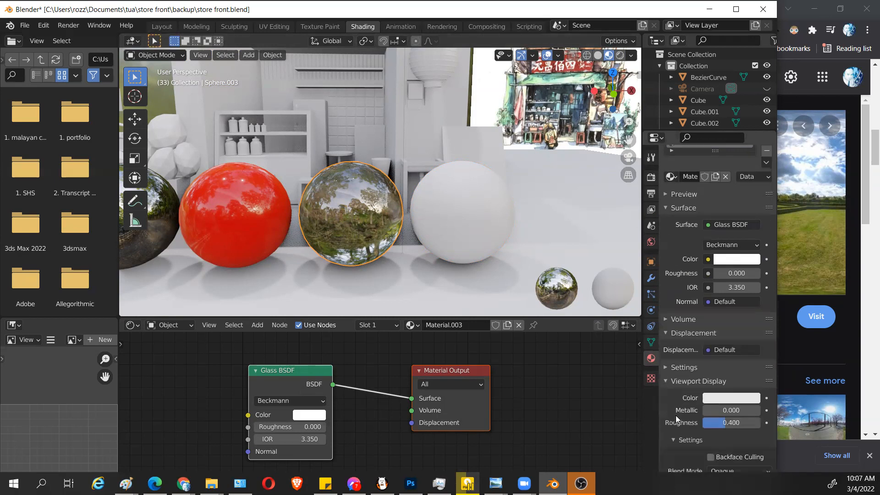
left_click(668, 381)
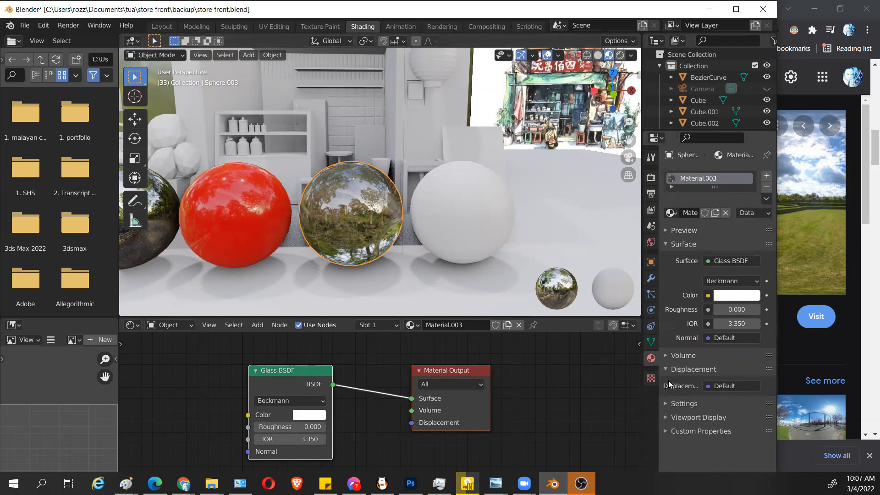
left_click(667, 432)
left_click(666, 432)
left_click(663, 416)
scroll(662, 416, "down", 2)
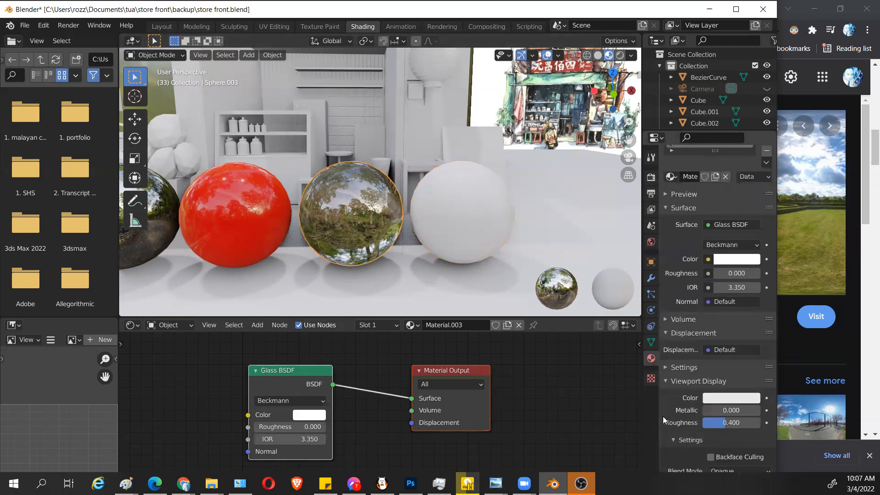
left_click(664, 380)
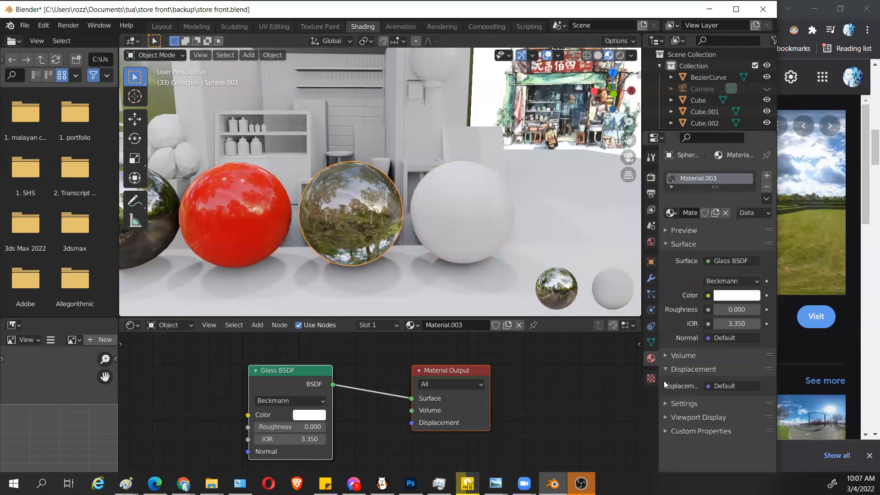
left_click(665, 356)
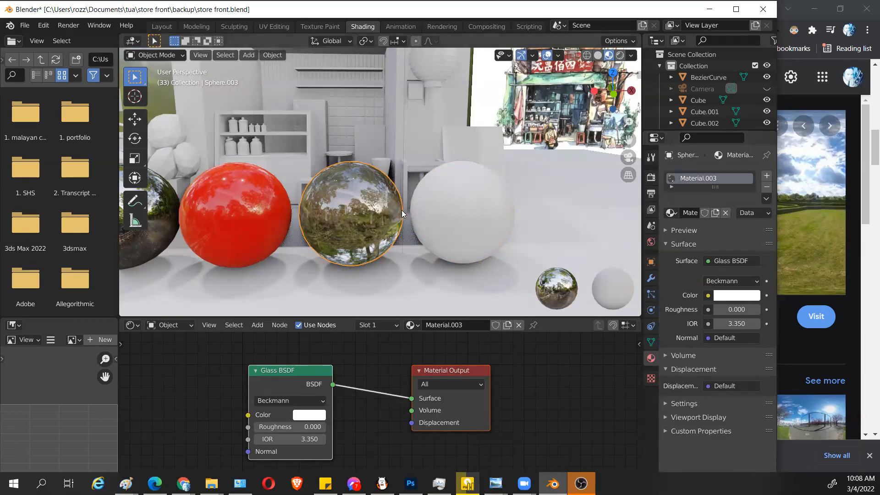
left_click(620, 54)
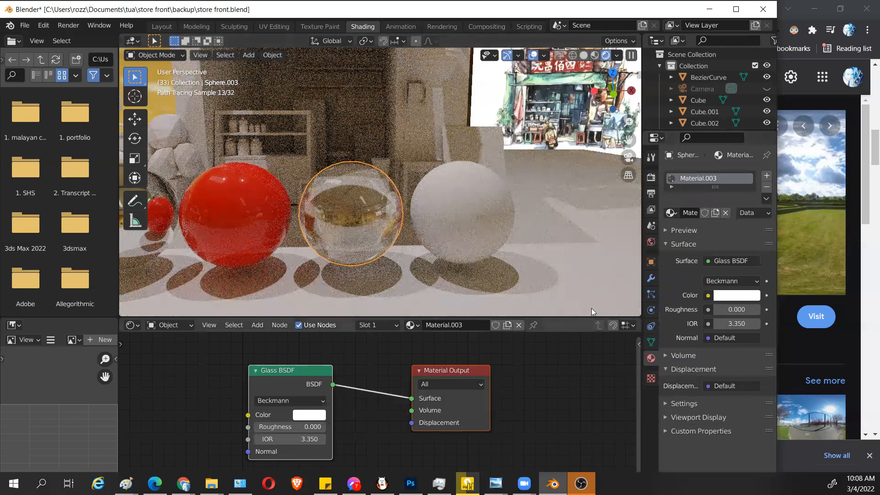
left_click(594, 55)
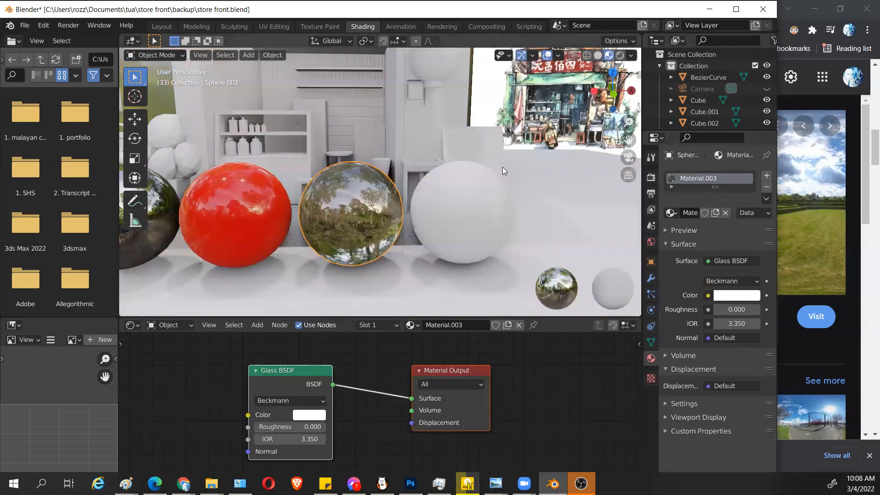
Step: Create a new Principled BSDF material for the plain white sphere beside the glass one
left_click(507, 203)
left_click(710, 213)
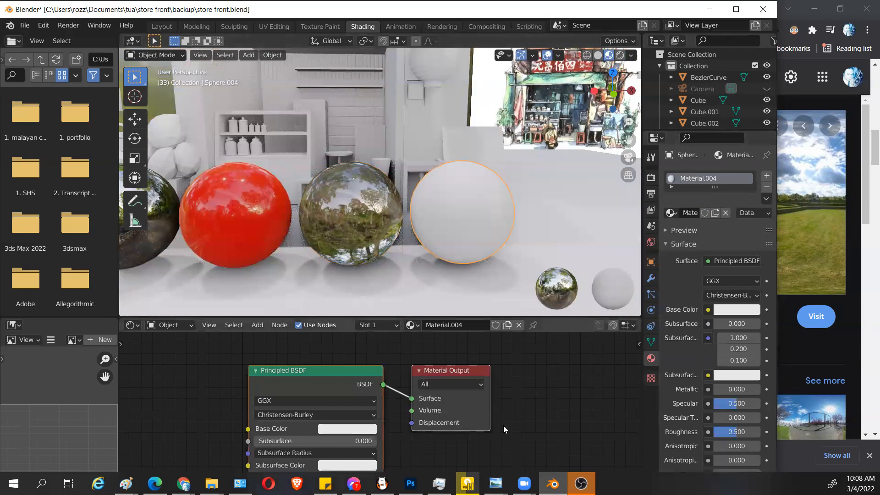
middle_click_drag(513, 423, 550, 354)
middle_click_drag(495, 451, 512, 365)
middle_click_drag(490, 399, 485, 475)
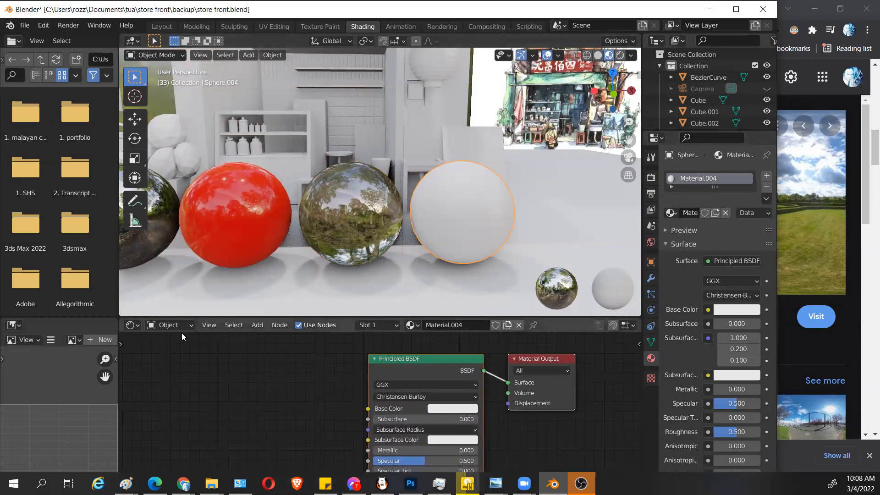
left_click(257, 325)
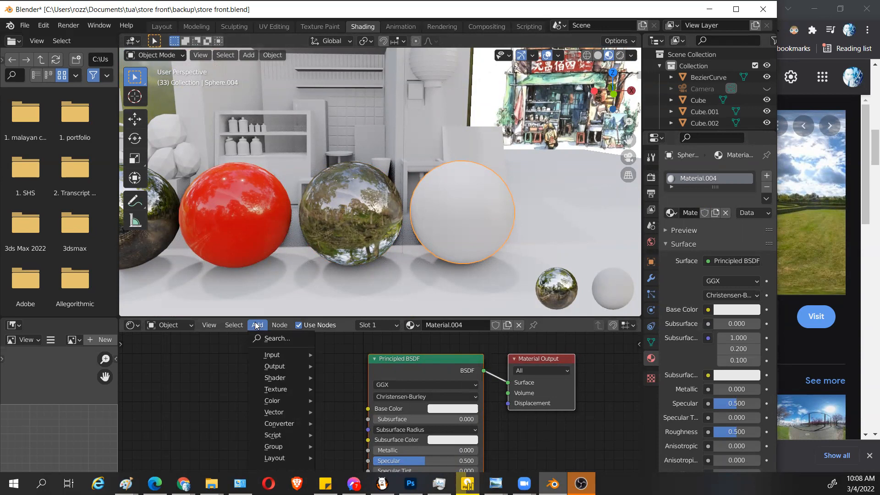
key("shift+a")
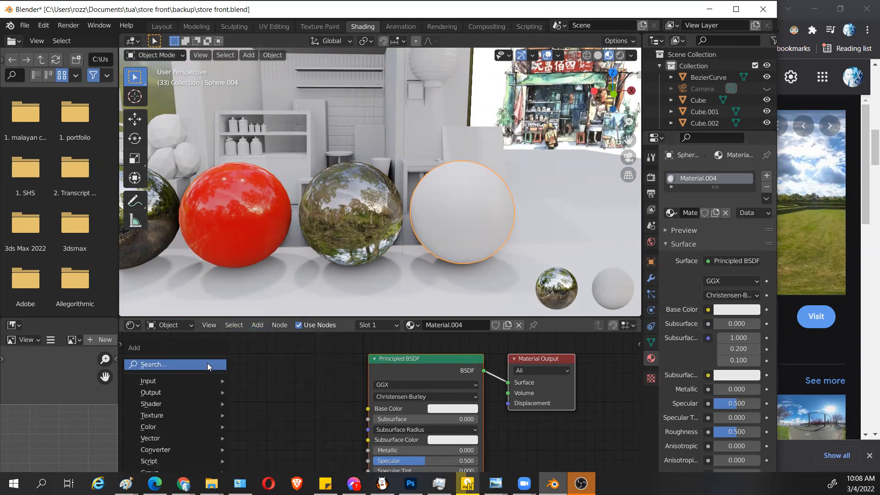
mouse_move(201, 415)
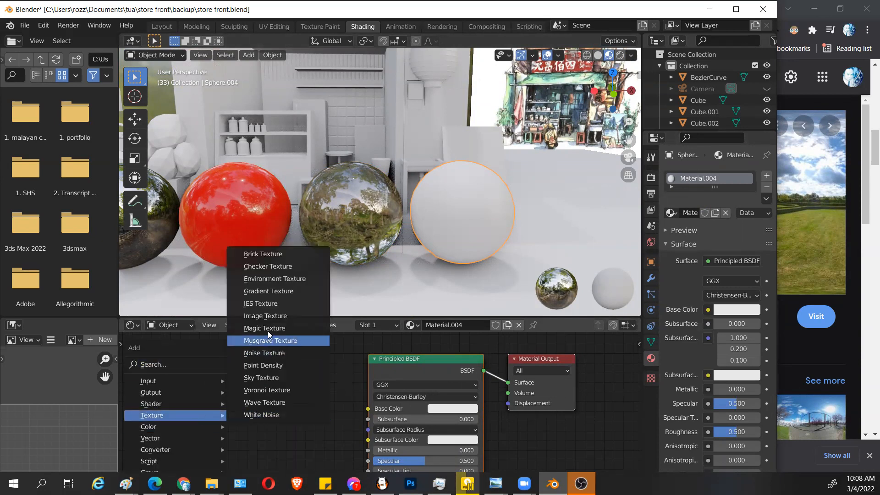
left_click(265, 316)
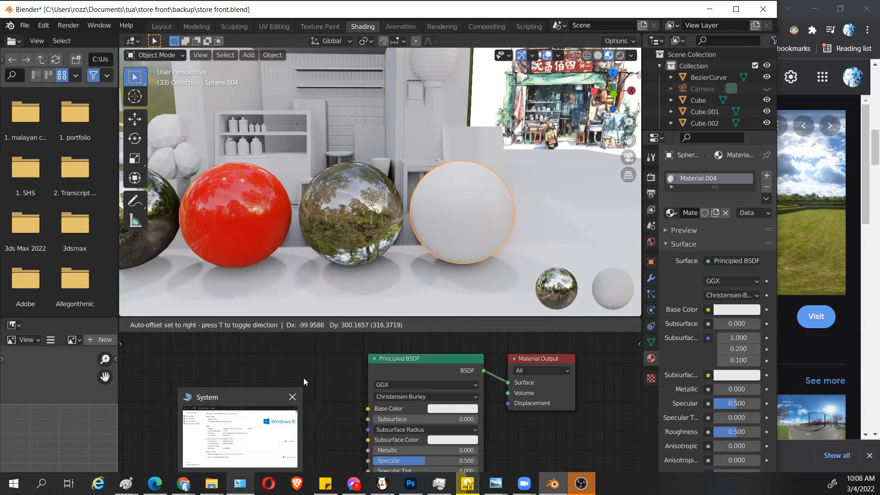
left_click(337, 389)
scroll(336, 398, "down", 6)
middle_click_drag(336, 397, 323, 354)
scroll(337, 398, "down", 2)
scroll(306, 383, "up", 1)
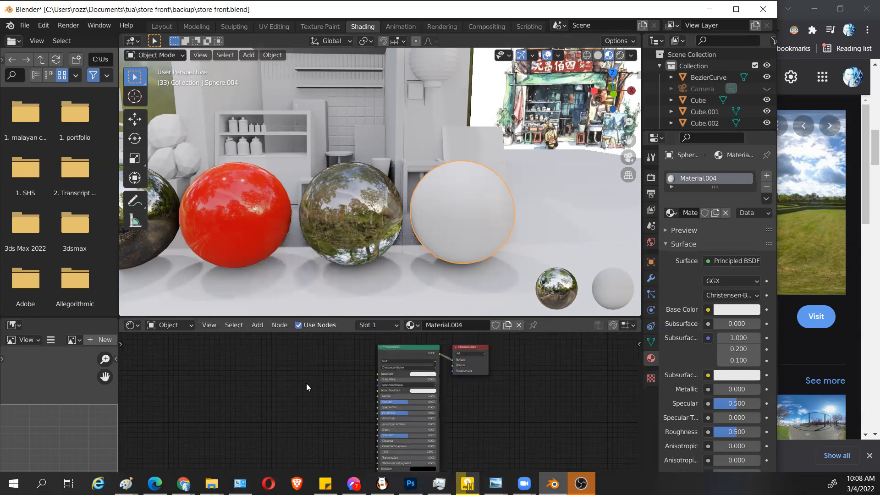
Step: Add an Image Texture node to the white sphere's material and place it beside the Principled BSDF node
left_click(262, 328)
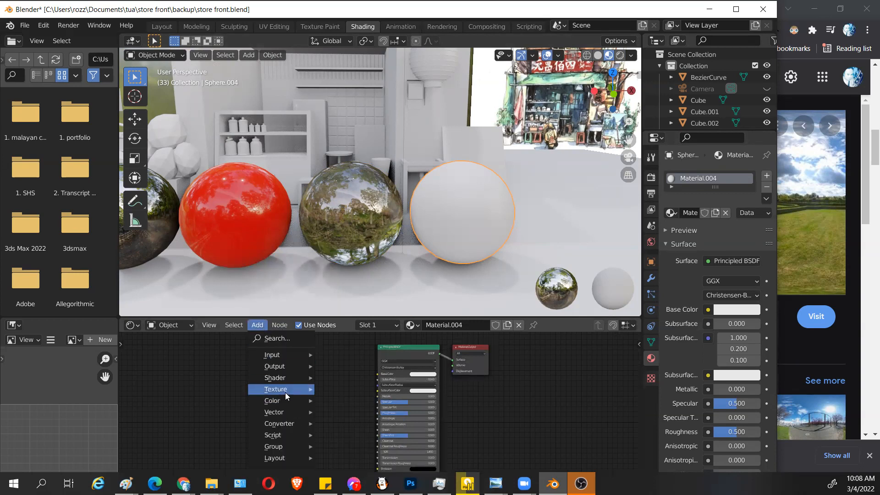
mouse_move(285, 390)
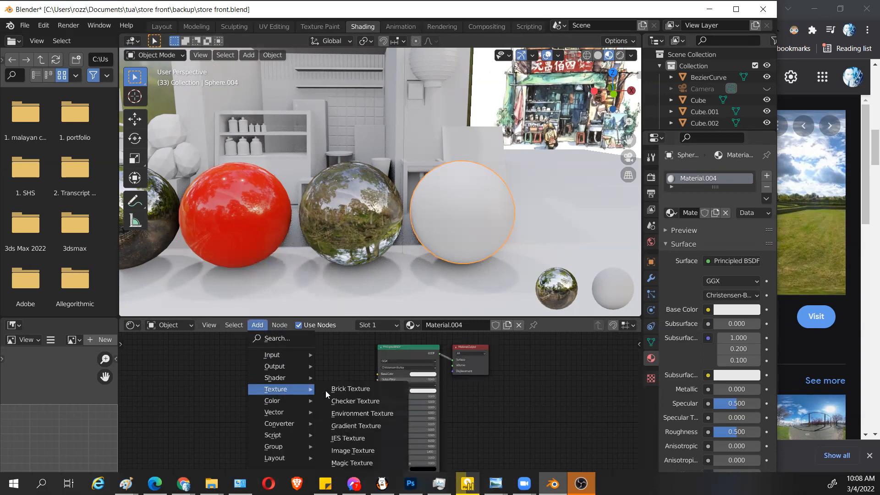
left_click(341, 450)
left_click(284, 357)
scroll(316, 370, "up", 3)
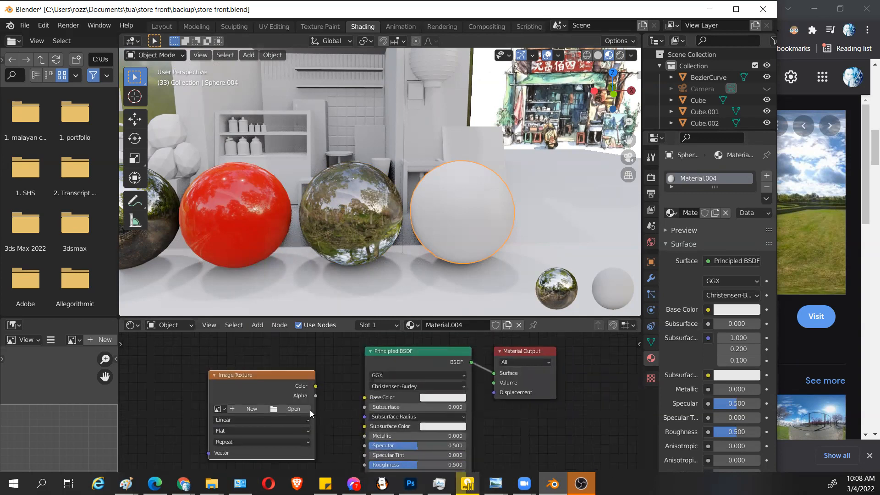
mouse_move(298, 376)
left_mouse_down()
mouse_move(320, 349)
mouse_move(330, 353)
mouse_move(310, 365)
left_mouse_up()
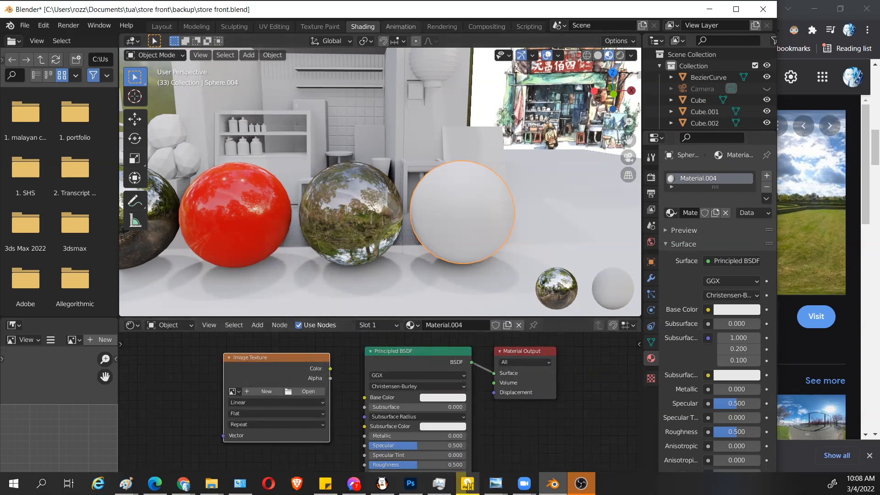
Step: Switch to Chrome and search Google Images for "basketball uv texture"
left_click(808, 69)
left_click(171, 72)
key("ctrl+a")
type("bas")
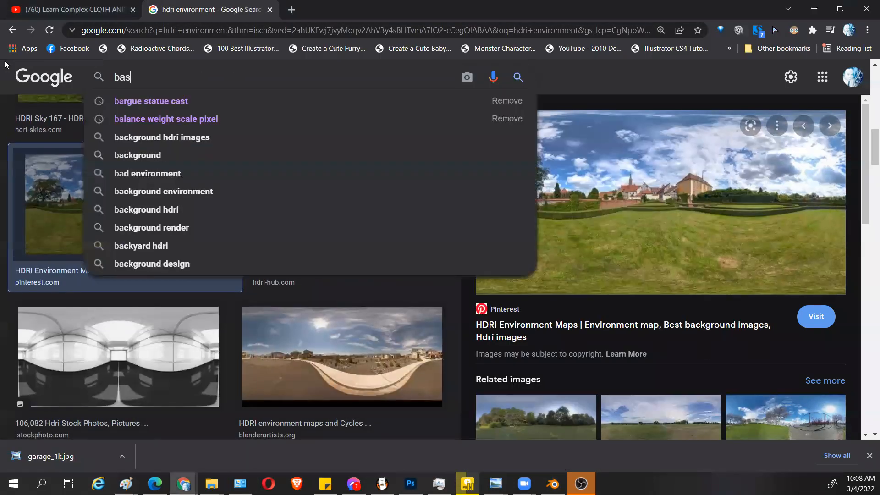
type("ketball uv texture")
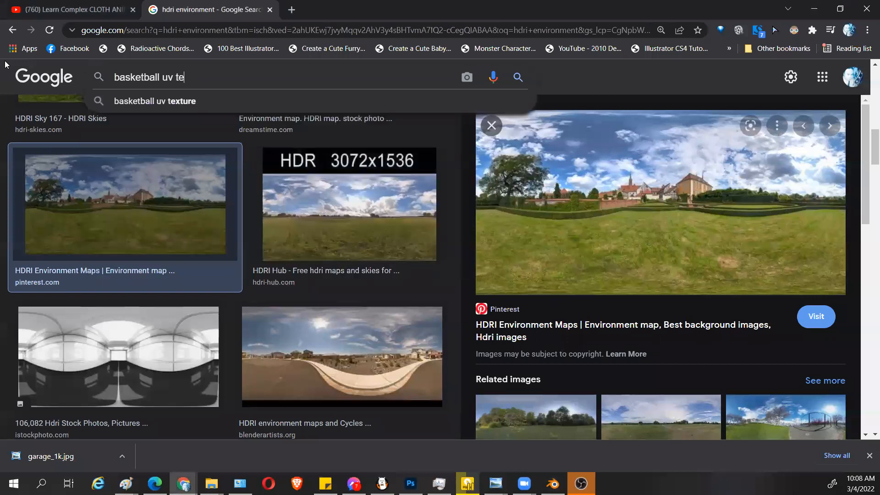
key("Return")
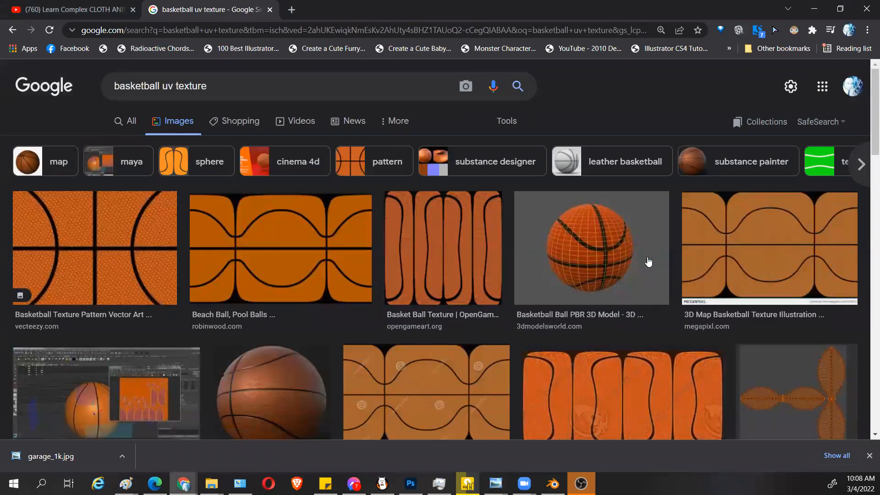
Step: Look through the basketball image results for a flat UV texture suitable for a sphere
scroll(293, 271, "down", 3)
scroll(297, 272, "up", 3)
scroll(535, 266, "down", 12)
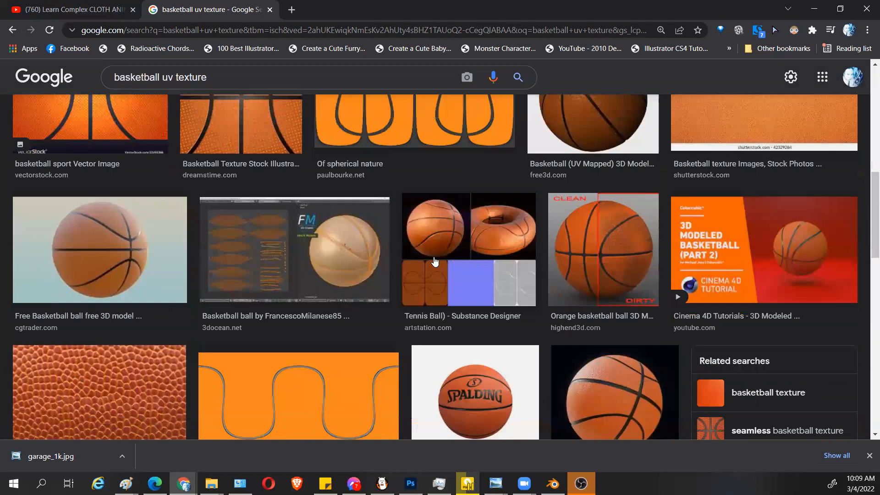
scroll(435, 261, "down", 3)
scroll(593, 267, "up", 4)
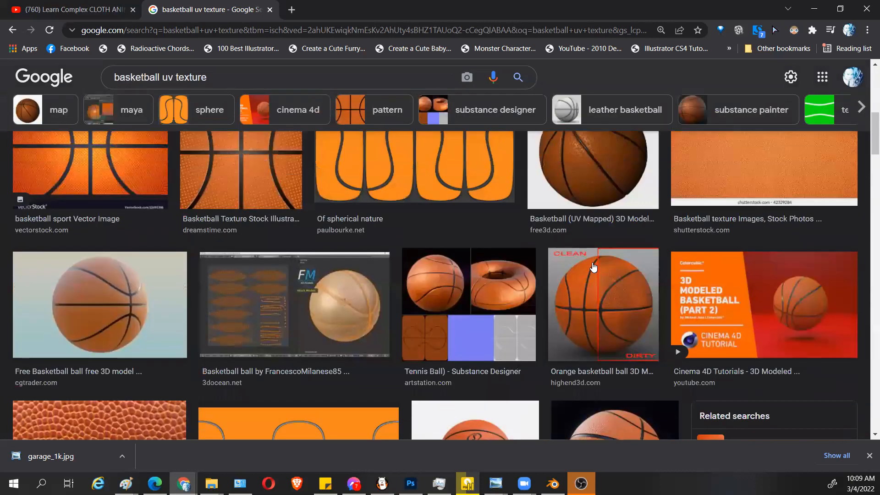
scroll(593, 267, "up", 3)
scroll(660, 278, "up", 2)
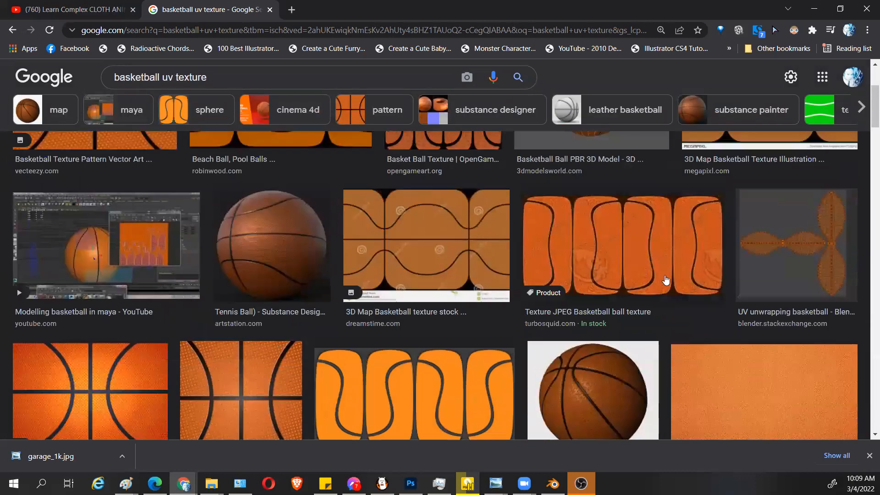
Step: Return to Blender, enlarge the image editor area below the file browser and turn it into a UV Editor
key("alt+Tab")
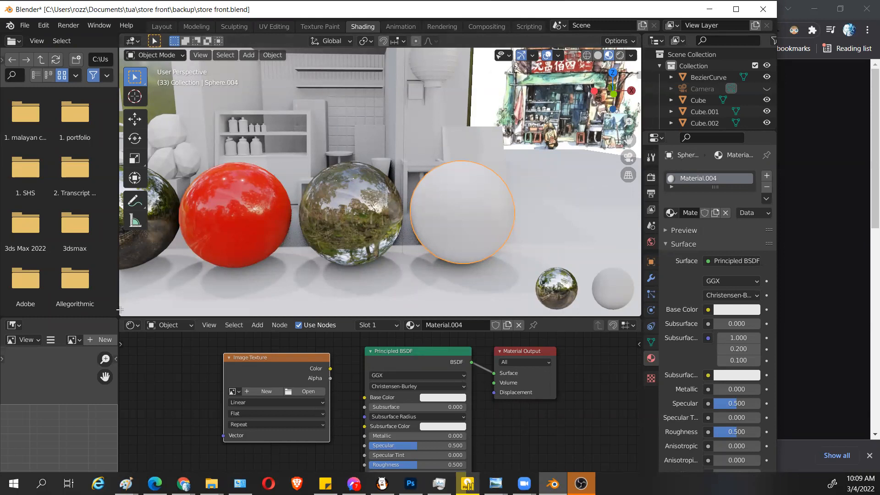
left_click_drag(115, 316, 251, 239)
middle_click_drag(133, 394, 120, 320)
left_click(14, 267)
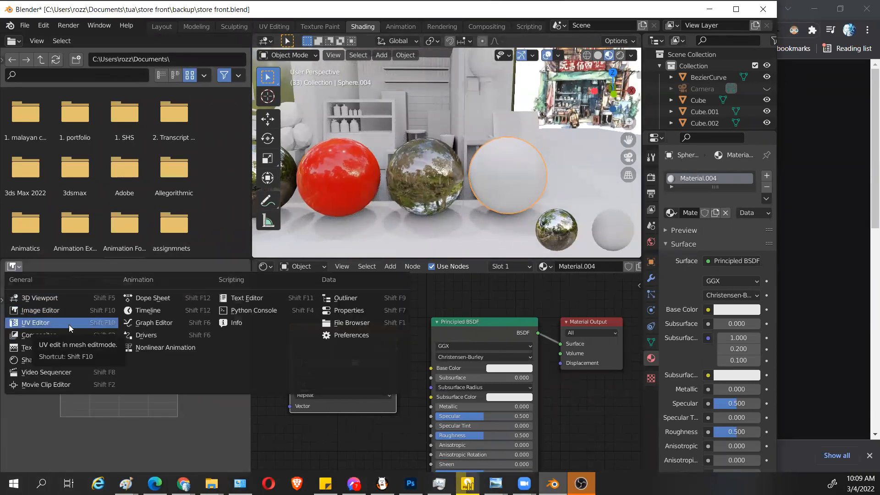
left_click(34, 322)
Step: Select the plain white sphere and enter Edit Mode to display its UV layout in the UV Editor
left_click(516, 175)
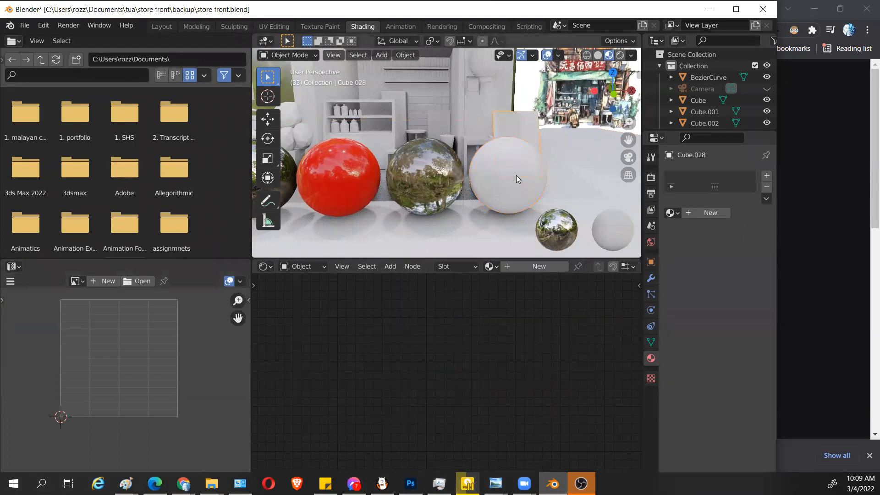
left_click(514, 181)
key("Tab")
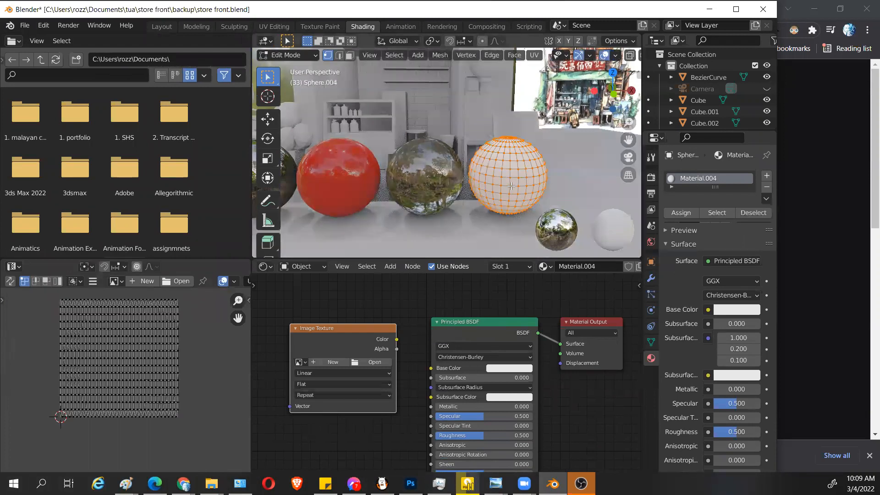
scroll(100, 348, "up", 1)
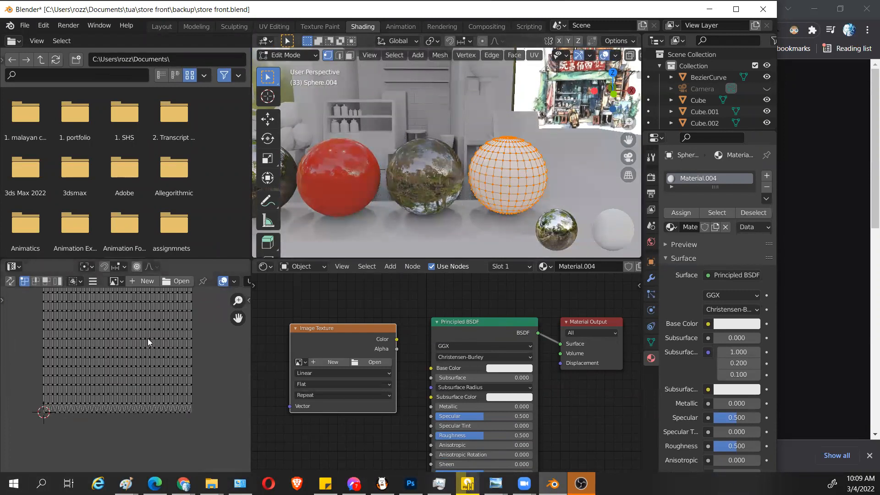
middle_click_drag(164, 327, 163, 372)
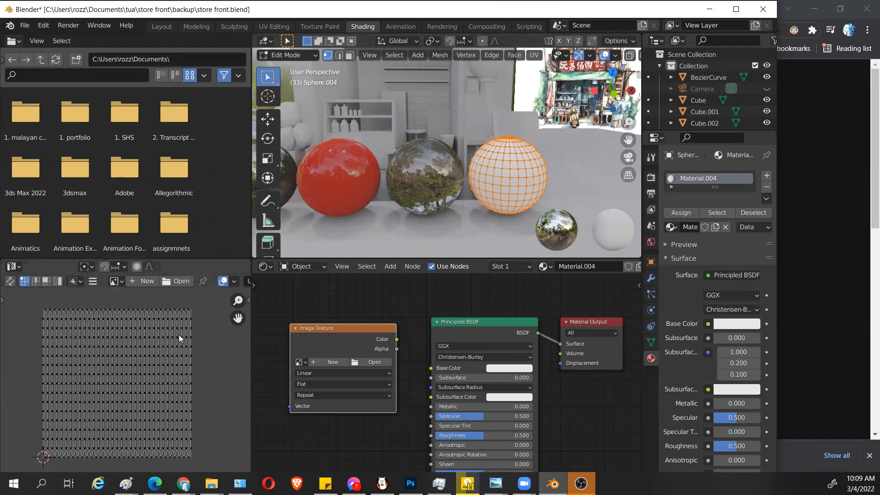
Step: Switch to Chrome and save OpenGameArt's Basket Ball Texture as the PNG image balldimpled in the store front folder
key("alt+Tab")
scroll(542, 344, "up", 2)
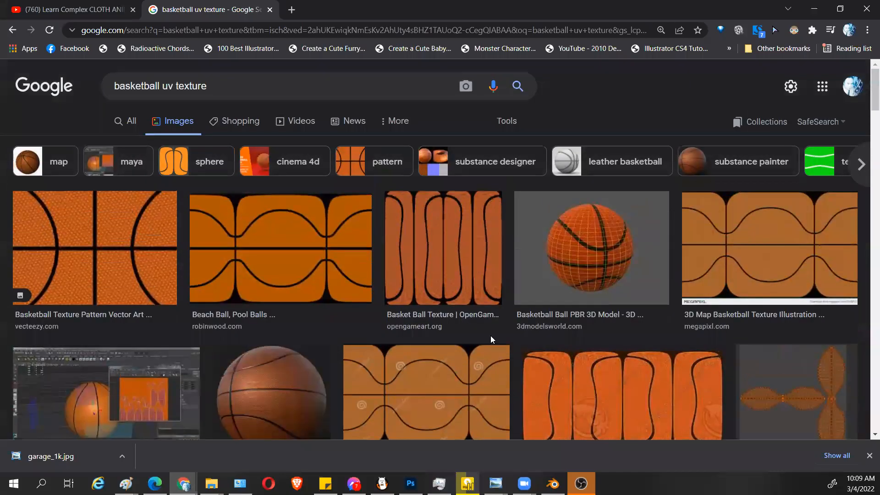
left_click(455, 246)
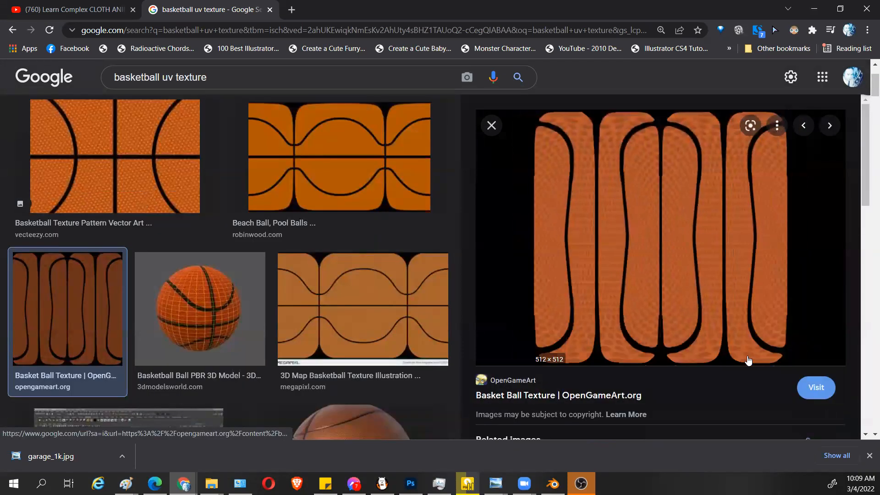
right_click(671, 233)
left_click(714, 365)
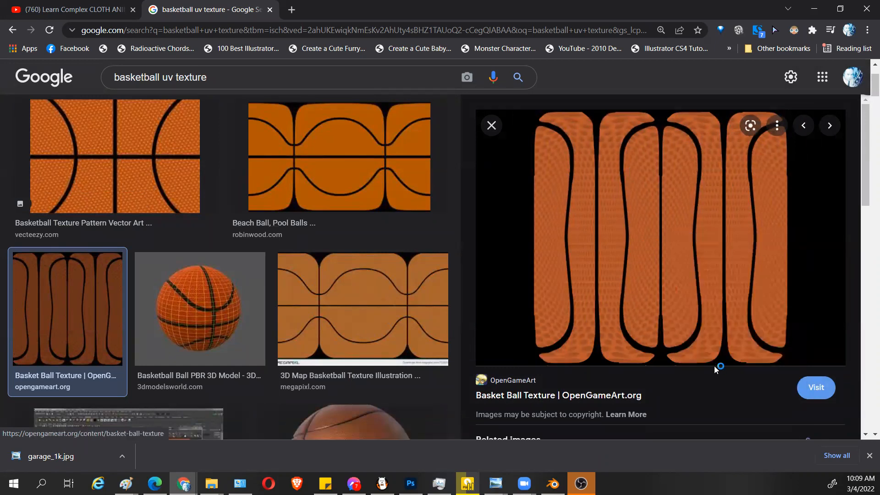
left_click(642, 395)
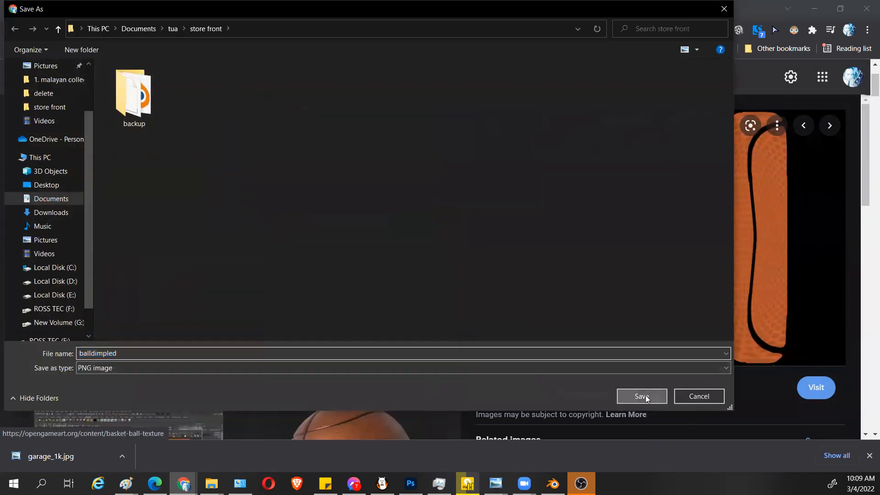
Step: Return to Blender and load balldimpled.png from the store front folder into the Image Texture node
left_click(814, 11)
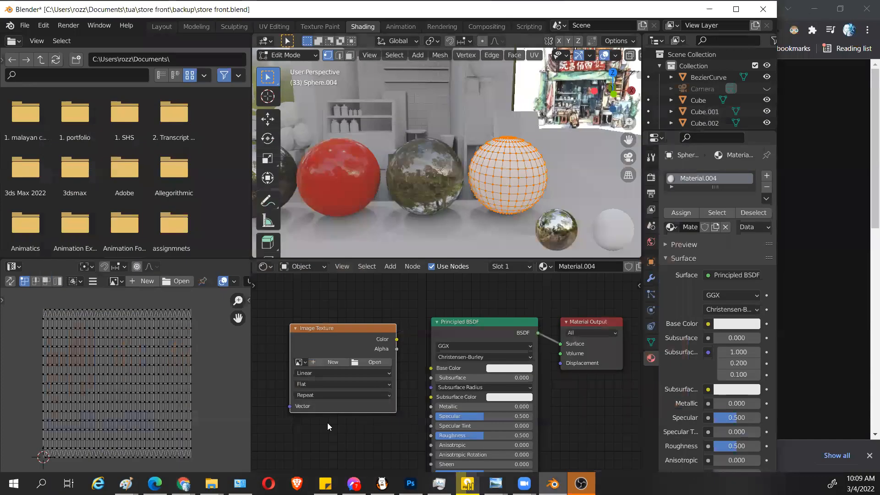
left_click(367, 362)
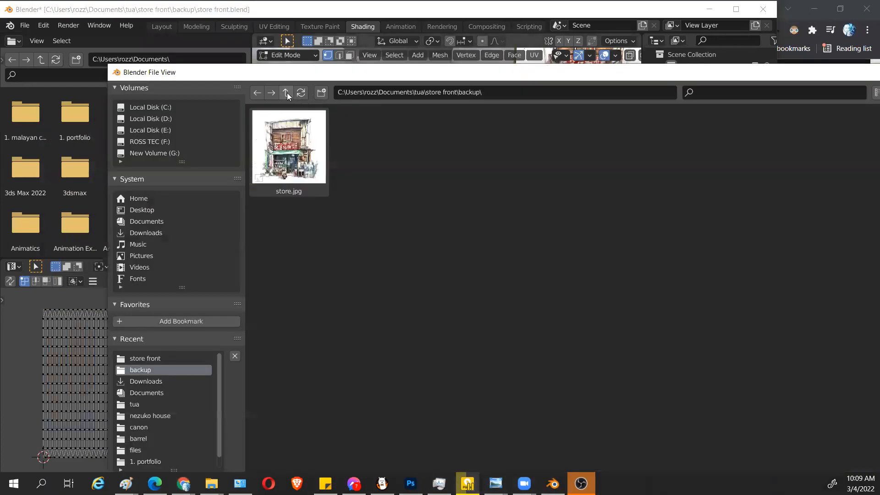
left_click(286, 92)
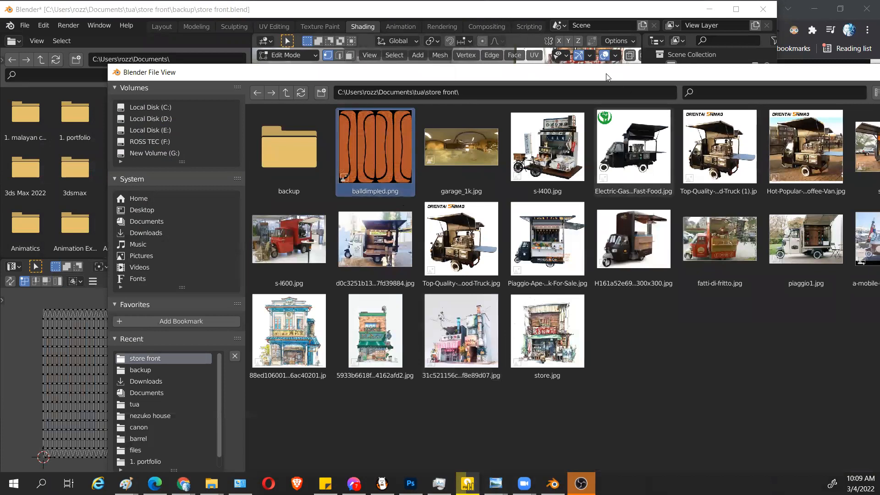
double_click(593, 76)
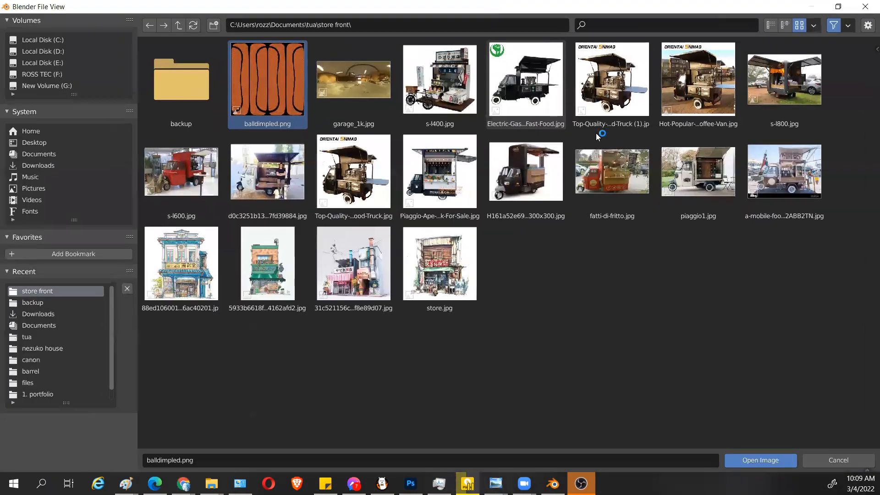
left_click(762, 460)
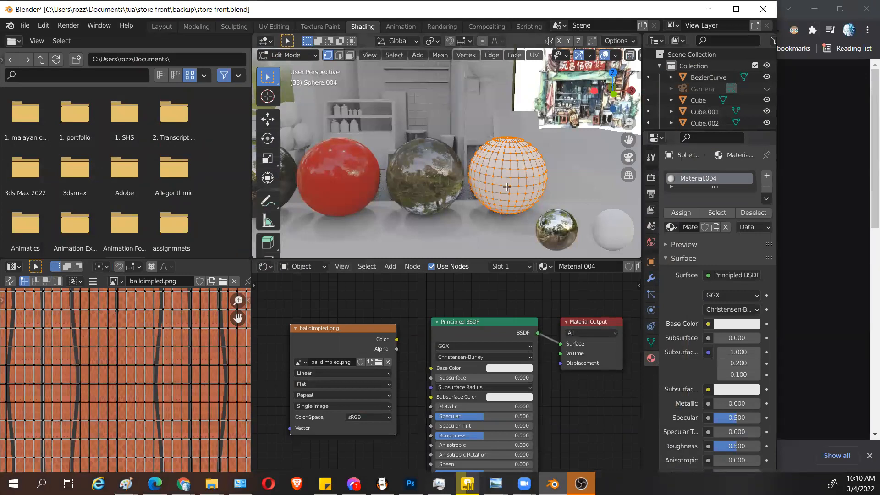
Step: Leave Edit Mode, connect the image node's Color output to the Principled BSDF's Base Color, and space the nodes apart
key("Tab")
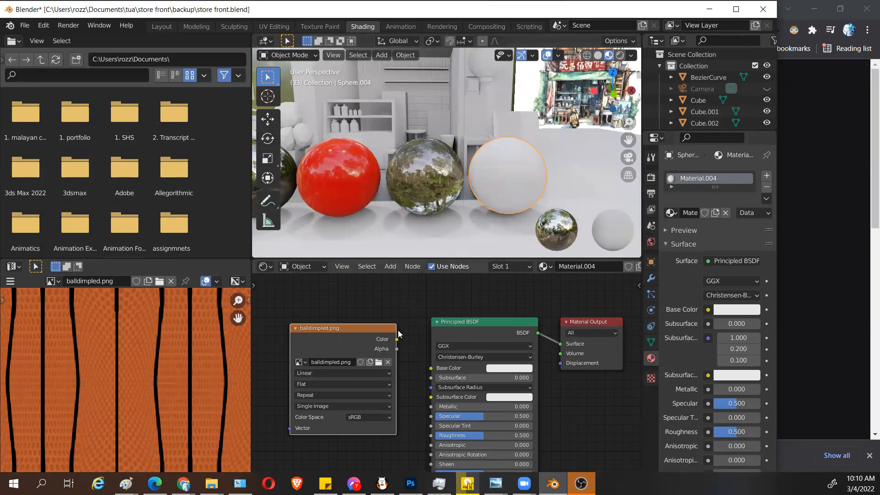
left_click_drag(409, 361, 431, 369)
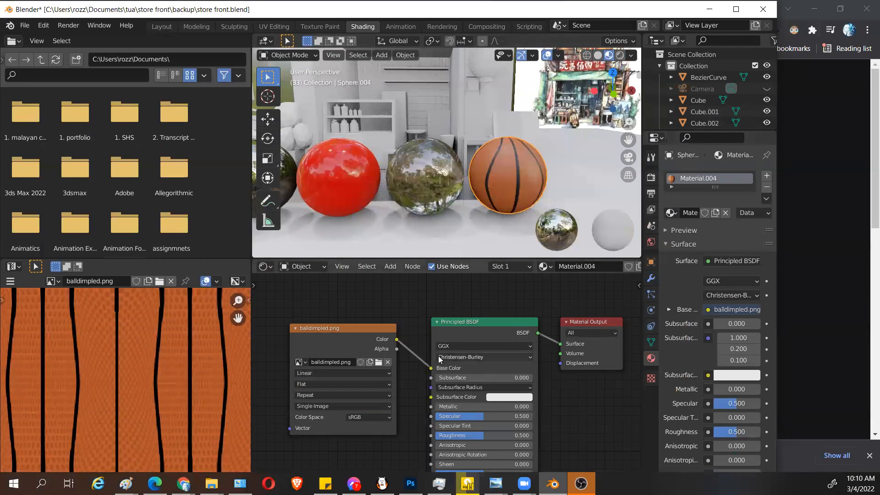
left_click_drag(366, 339, 341, 350)
mouse_move(431, 368)
left_mouse_down()
mouse_move(406, 350)
mouse_move(412, 364)
mouse_move(430, 368)
left_mouse_up()
Step: Rotate the basketball-textured sphere with the Rotate tool until its seams cross at the front, and inspect it up close while selected
left_click(507, 157)
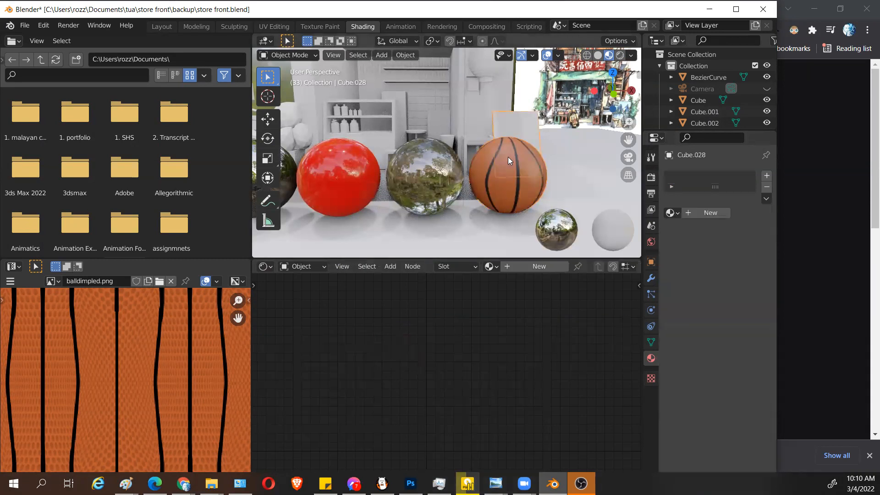
left_click(510, 181)
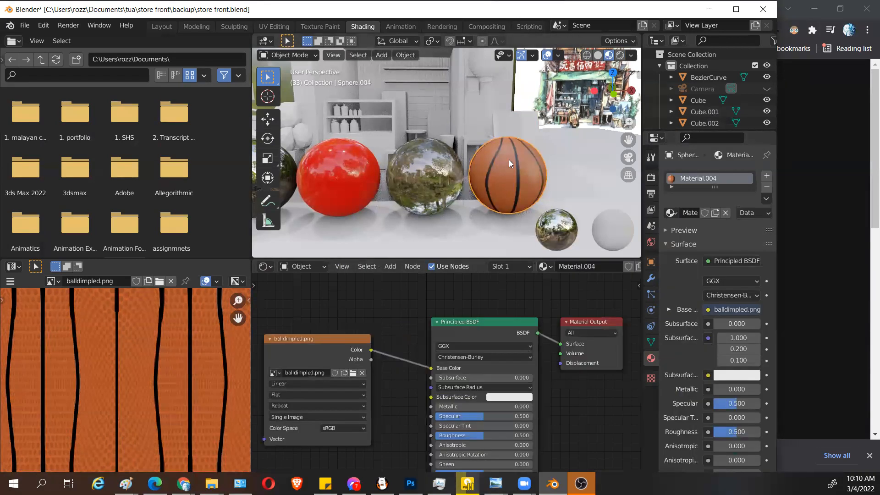
key("shift+space")
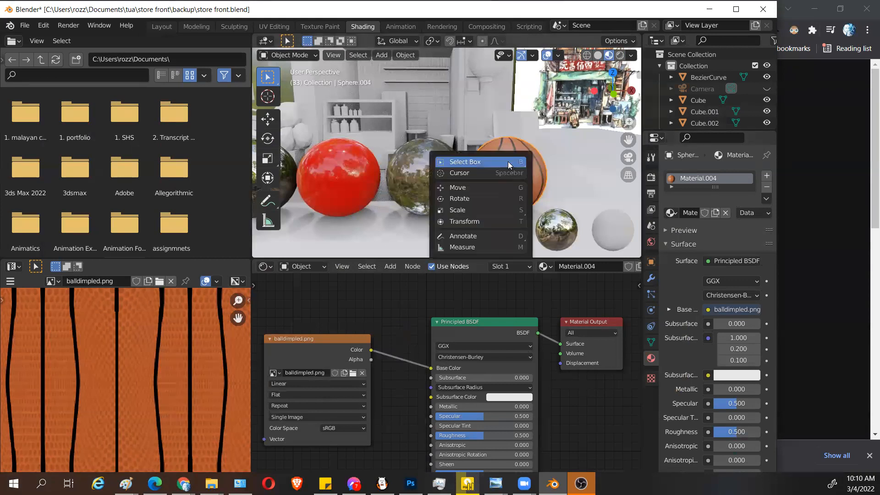
left_click(497, 195)
left_click_drag(515, 160, 517, 192)
left_click(417, 309)
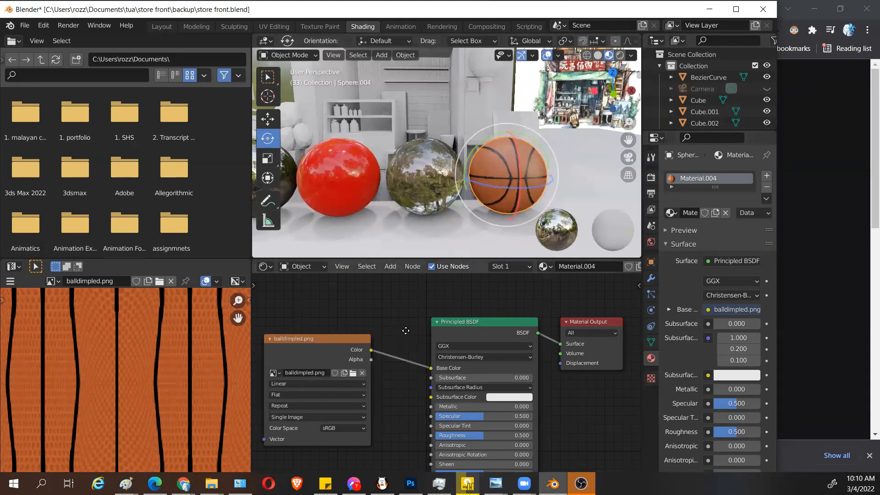
middle_click_drag(404, 331, 388, 304)
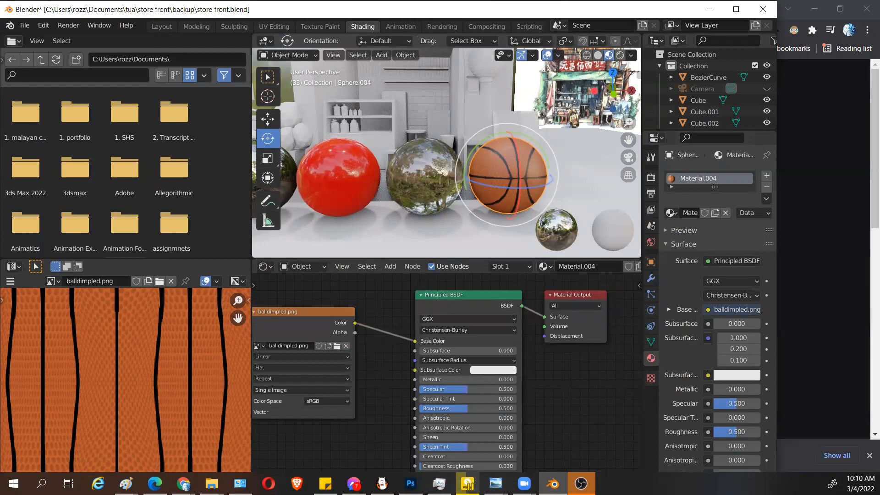
left_click(588, 175)
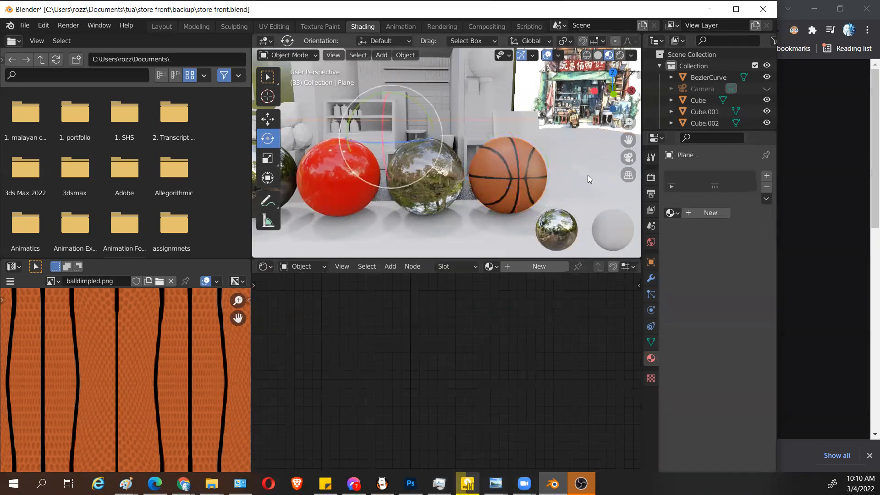
key("KP_3")
middle_click_drag(468, 163, 460, 212)
left_click(370, 190)
middle_click_drag(370, 191, 461, 186)
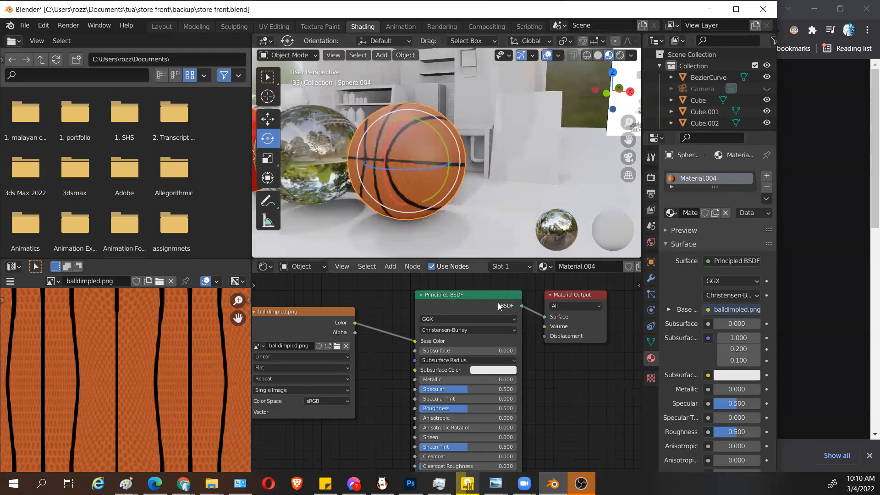
Step: Switch to the Chrome window with the basketball texture search and open OpenGameArt's Basket Ball Texture page to look it over
left_click(866, 116)
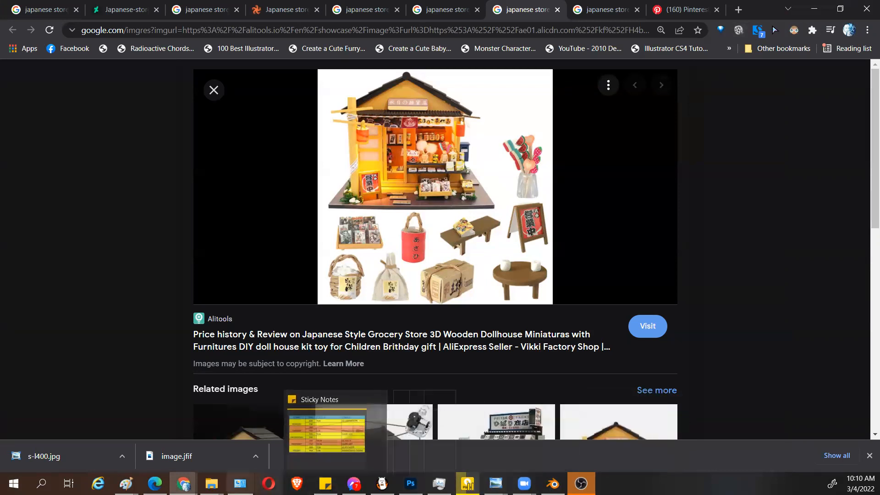
mouse_move(183, 483)
left_click(616, 421)
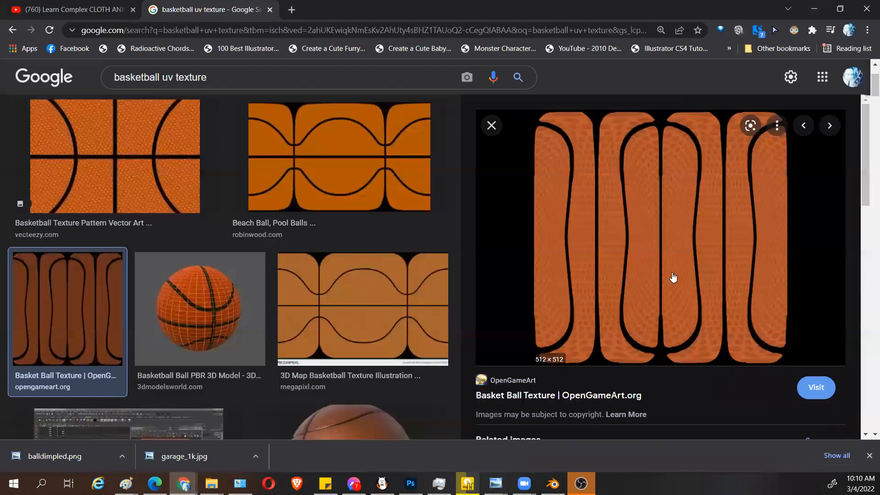
scroll(673, 293, "down", 3)
left_click(655, 174)
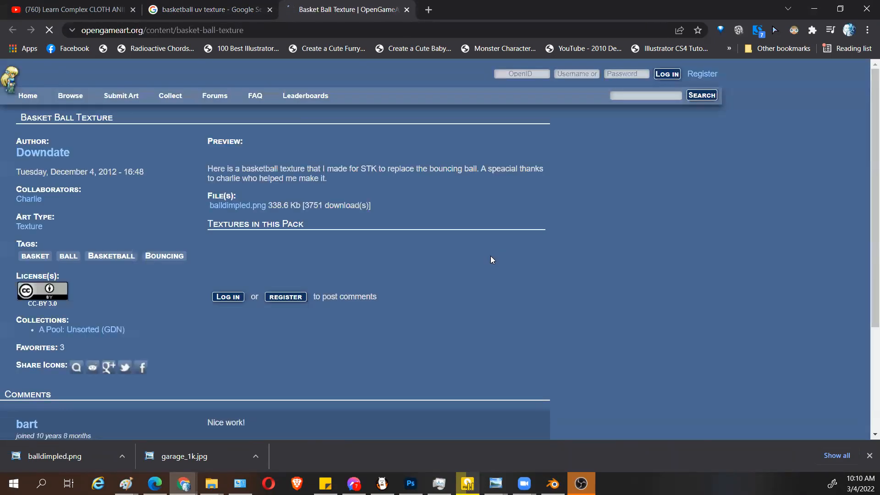
scroll(508, 252, "down", 5)
scroll(511, 250, "up", 5)
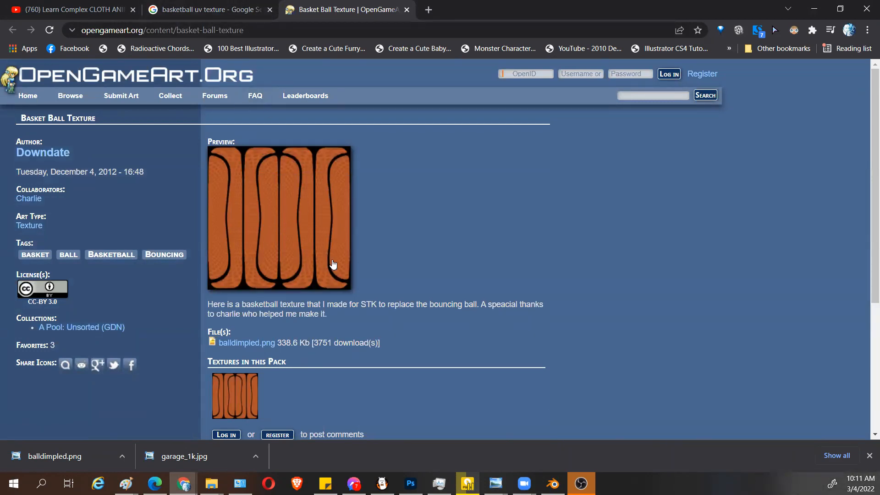
Step: Search Google in a new tab for "normal generator image"
left_click(428, 10)
type("no")
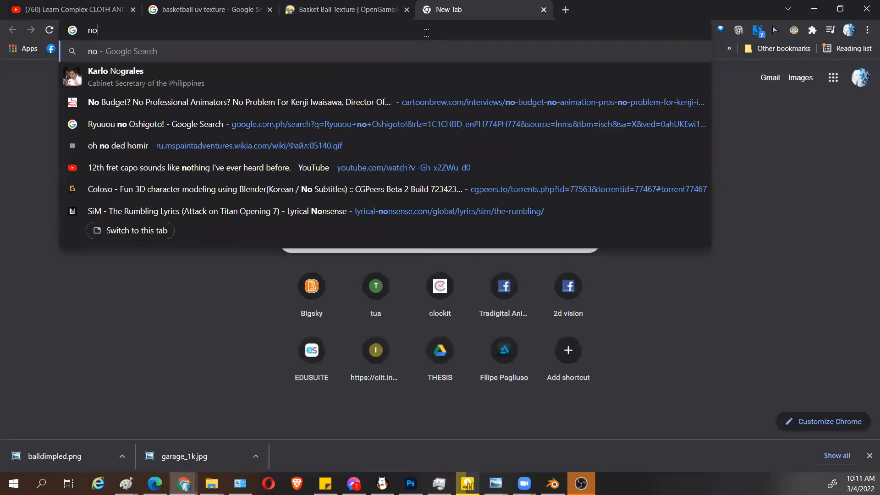
type("ramal generator")
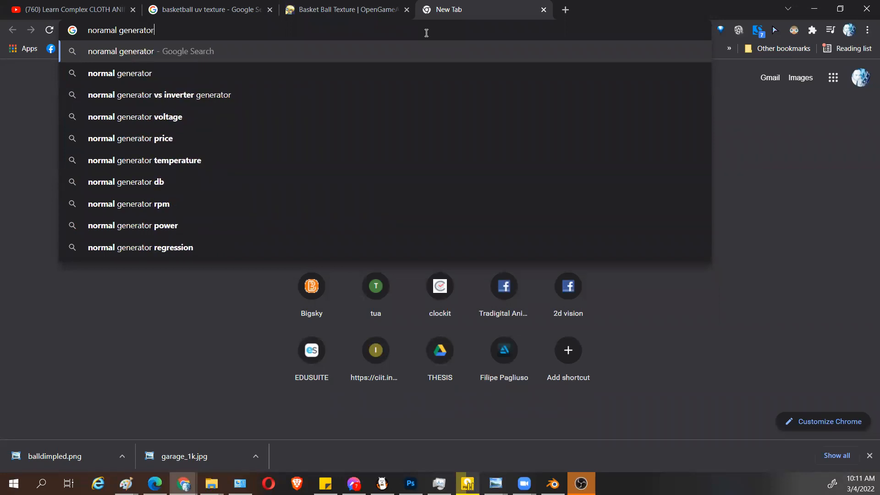
key("Down")
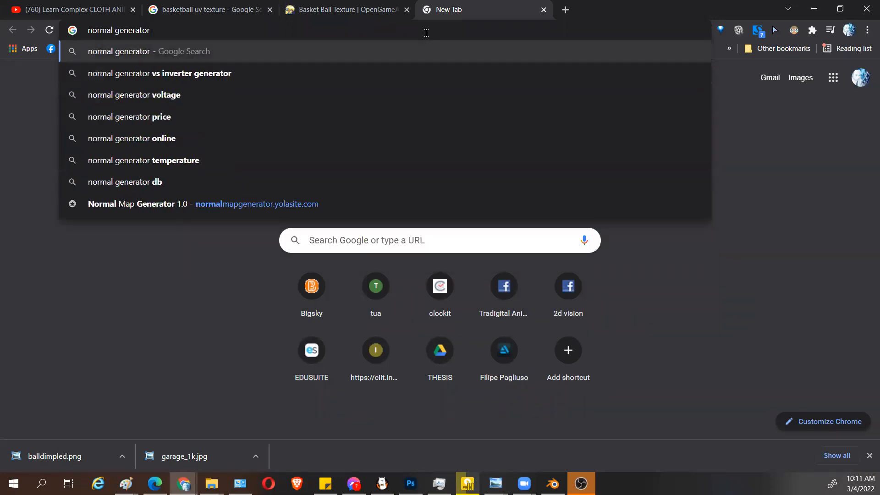
type("image")
key("Return")
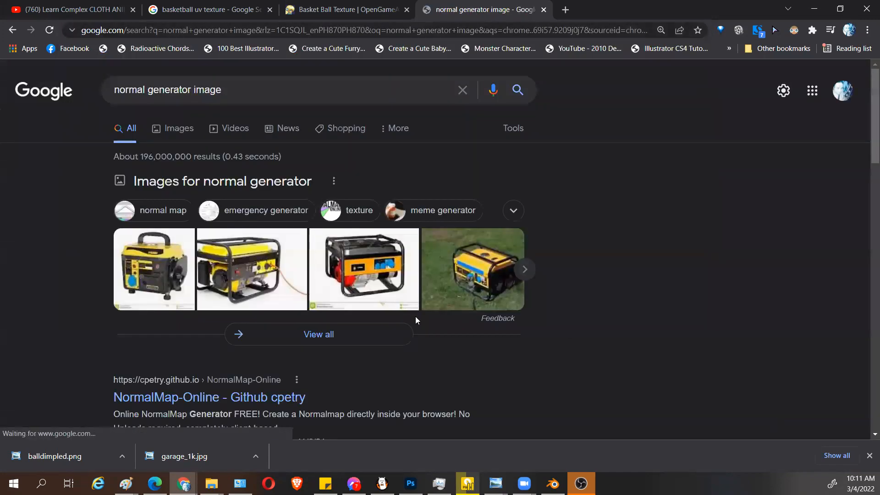
Step: Open the NormalMap-Online page by Github cpetry from the search results and show its map generator
scroll(415, 316, "down", 5)
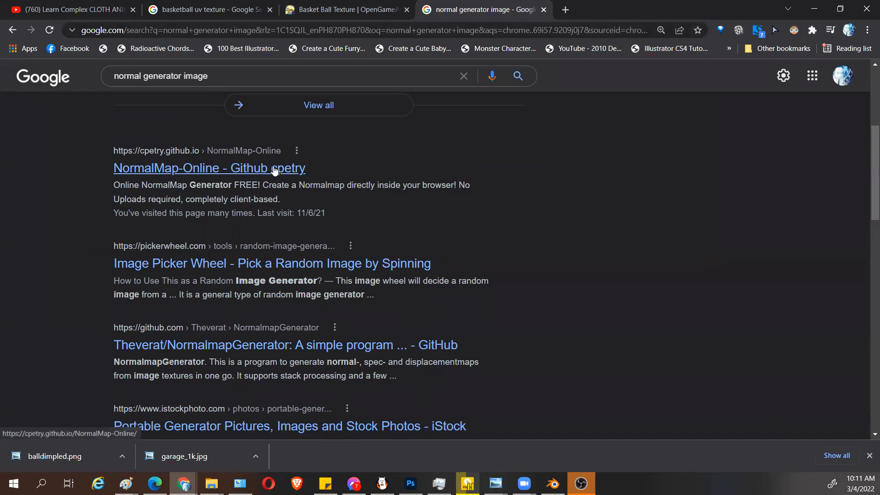
scroll(381, 320, "down", 1)
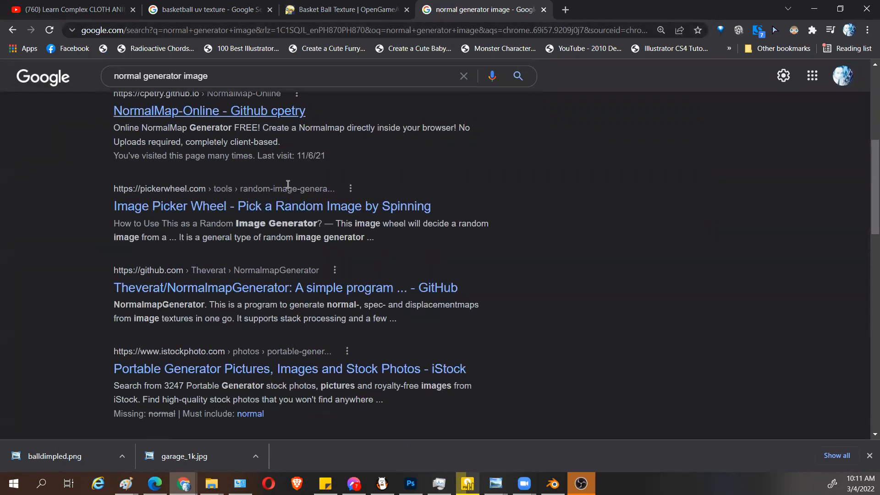
scroll(288, 183, "up", 5)
scroll(188, 316, "down", 4)
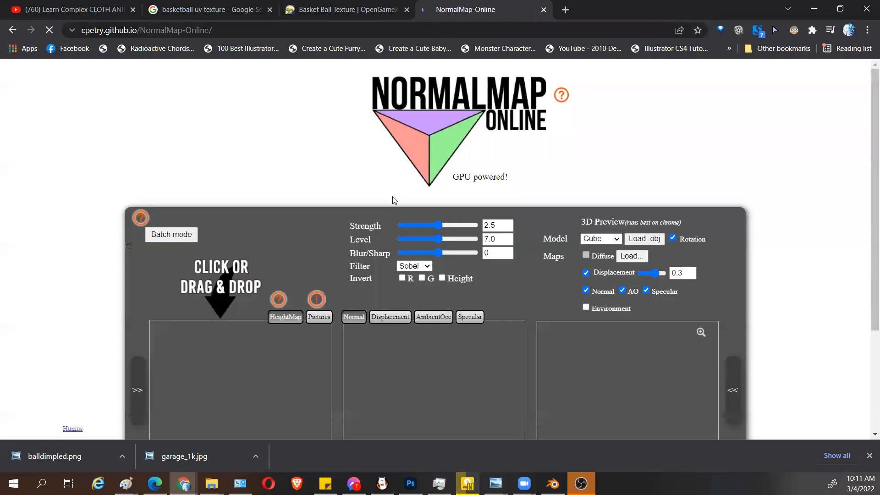
scroll(472, 326, "down", 2)
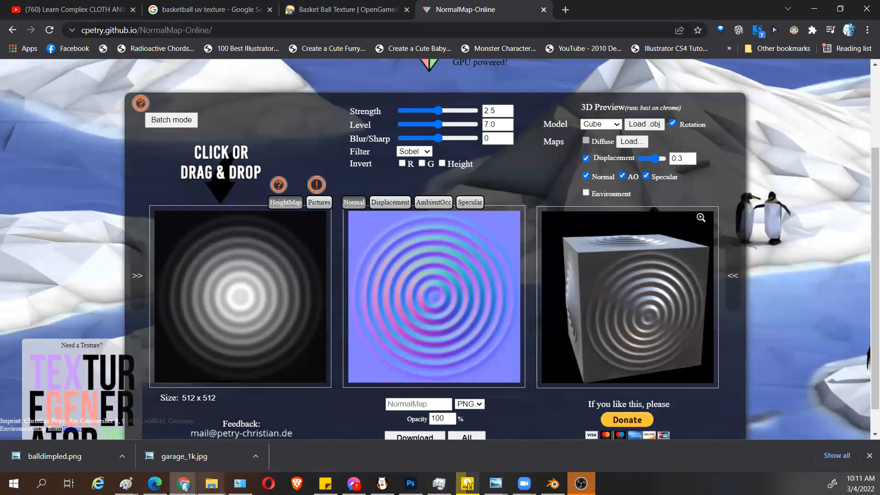
Step: Load balldimpled from the store front folder in File Explorer as NormalMap-Online's height map image
mouse_move(211, 483)
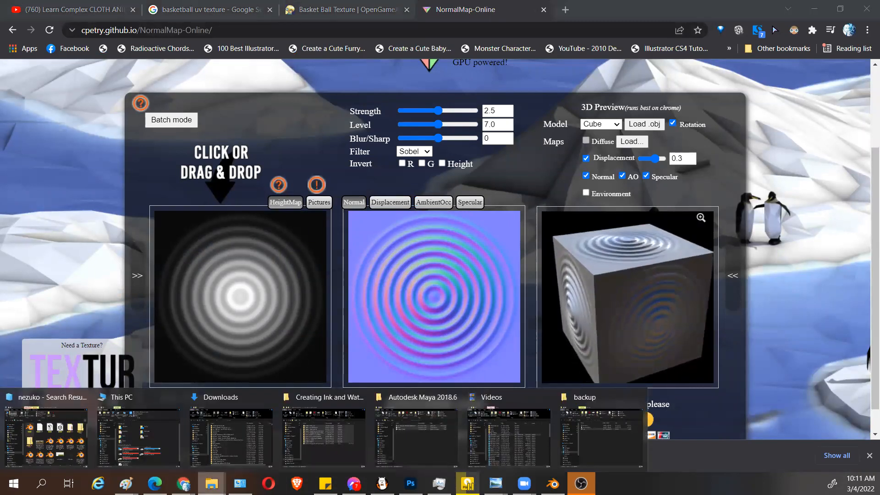
left_click(601, 433)
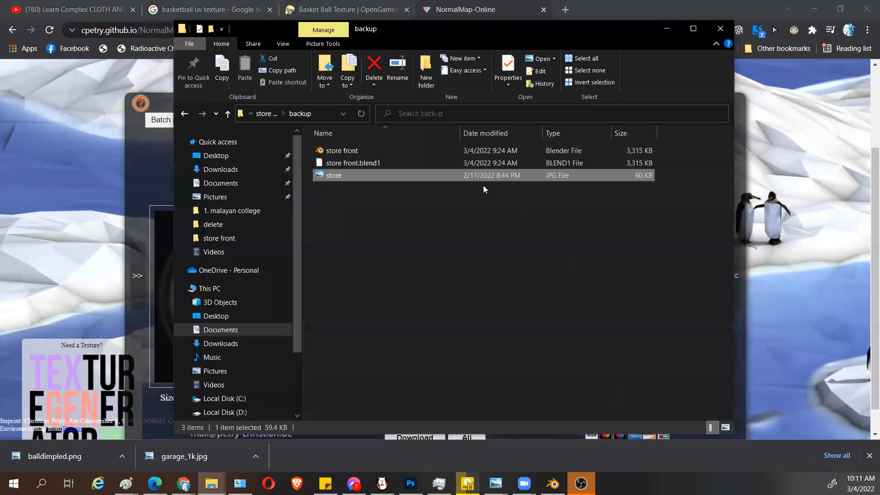
left_click(265, 113)
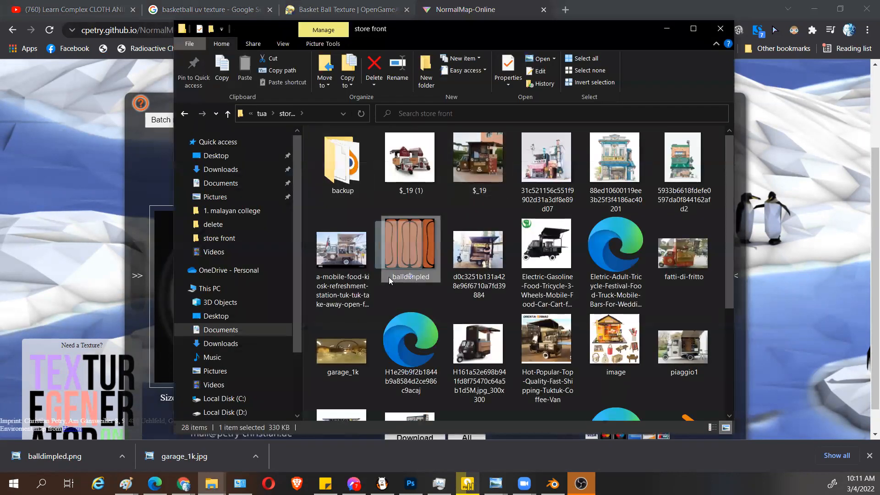
left_click_drag(153, 262, 160, 259)
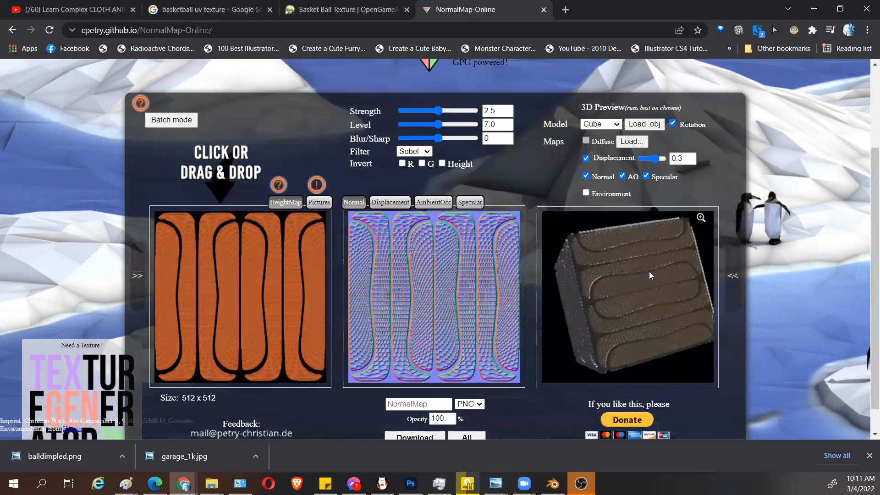
Step: Change the 3D preview model to Sphere, after trying Cylinder
scroll(641, 259, "up", 5)
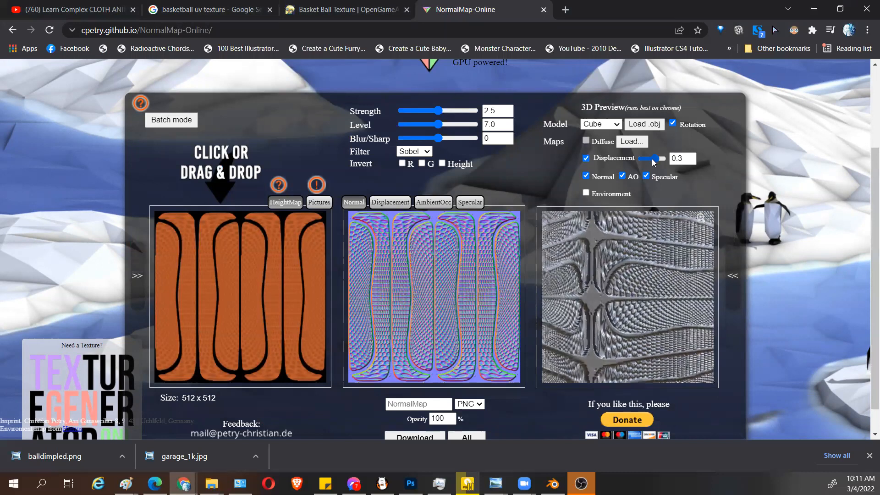
left_click(600, 124)
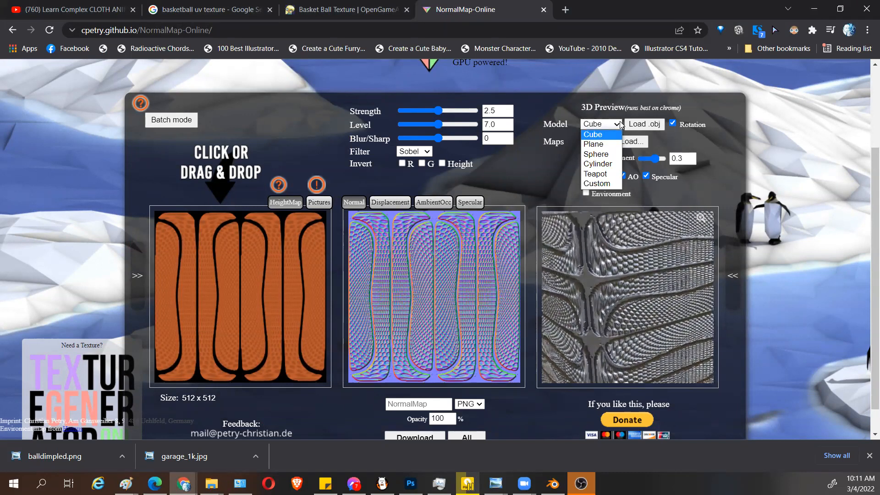
left_click(600, 164)
left_click(609, 124)
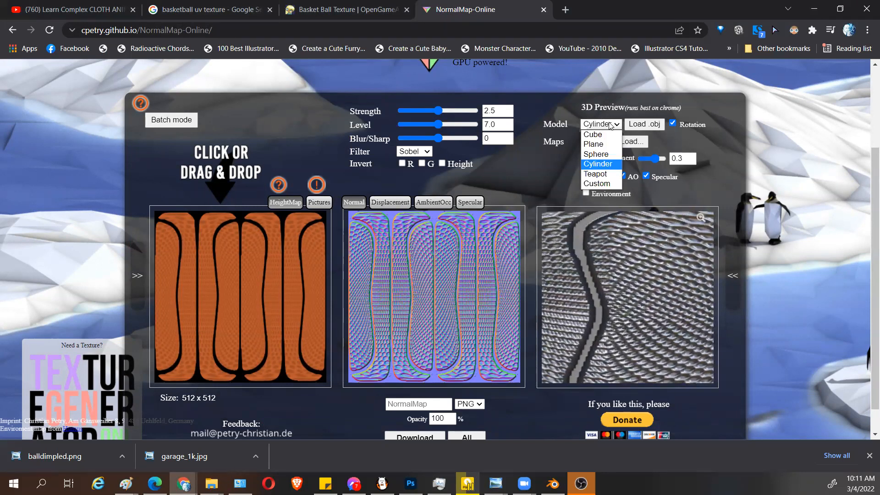
left_click(603, 155)
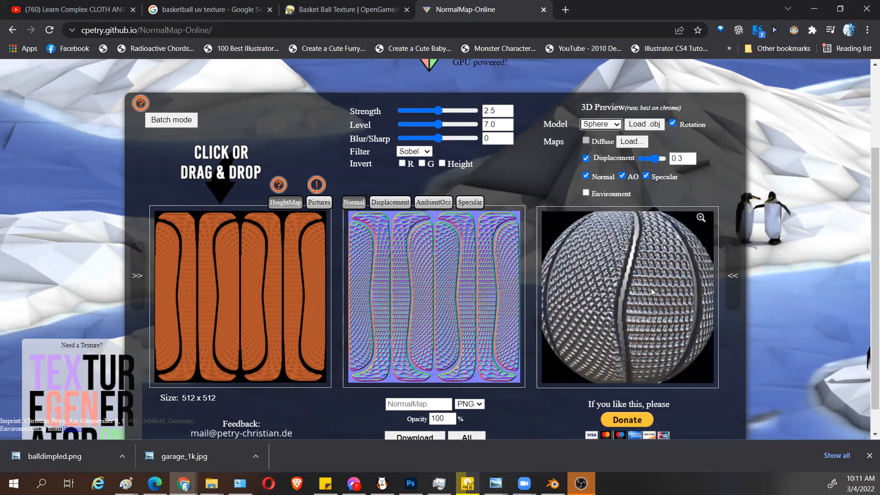
scroll(651, 288, "down", 3)
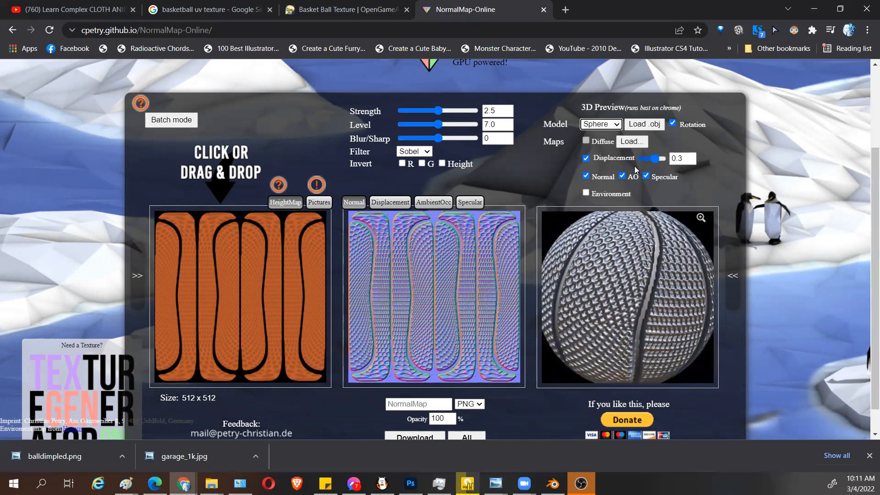
Step: Set the normal map's Strength to 0.41, Level to 8.2 and Blur/Sharp to 2, and the preview's Displacement to 0.17
left_click_drag(651, 162, 657, 166)
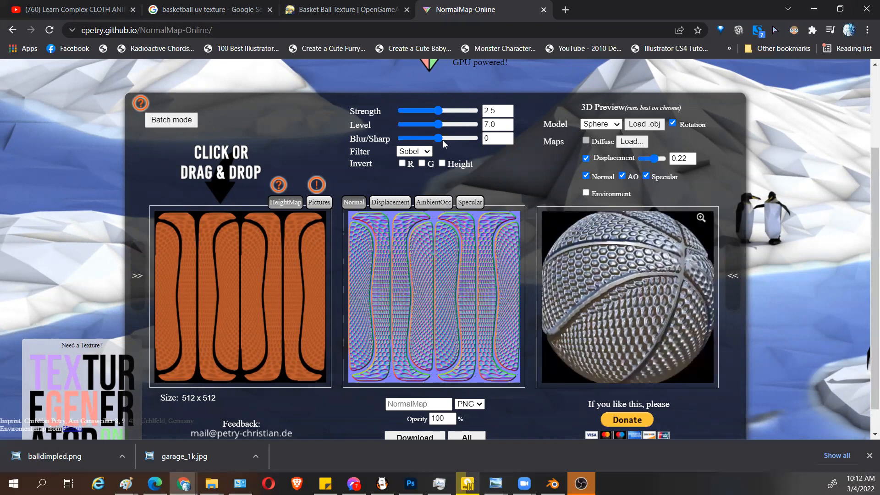
mouse_move(440, 111)
left_mouse_down()
mouse_move(406, 115)
mouse_move(431, 128)
mouse_move(409, 128)
mouse_move(480, 128)
mouse_move(426, 142)
left_mouse_up()
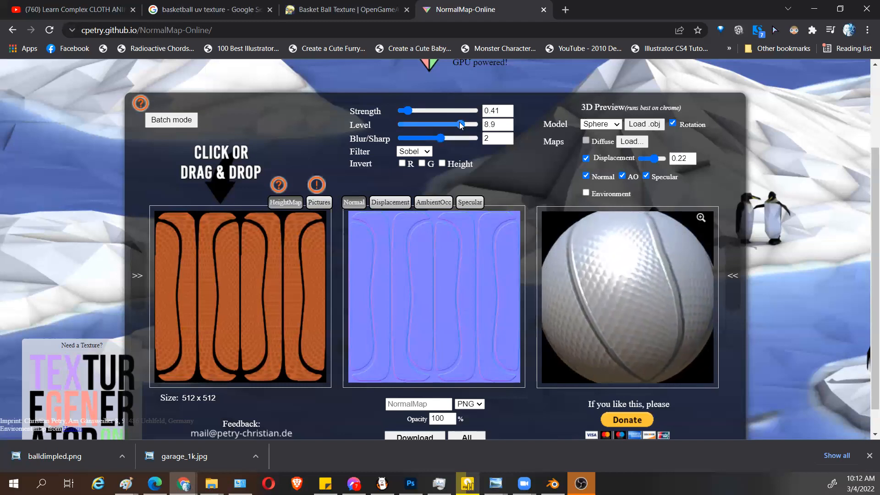
left_click_drag(456, 126, 453, 126)
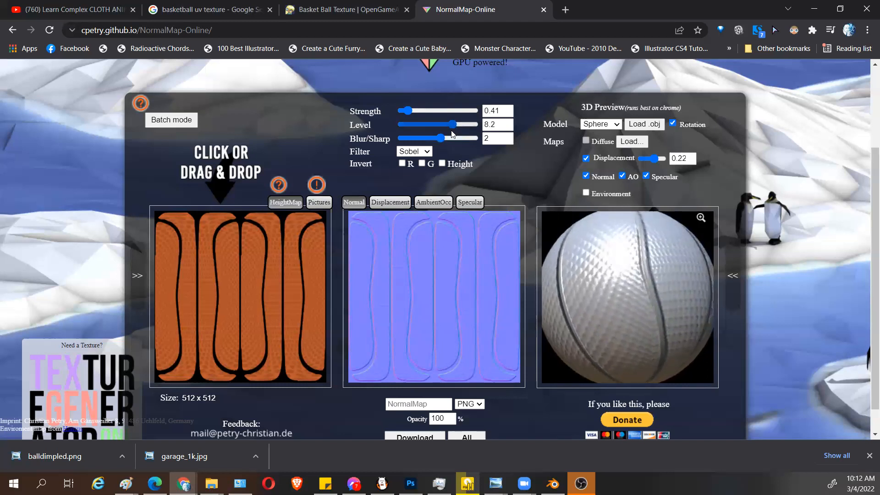
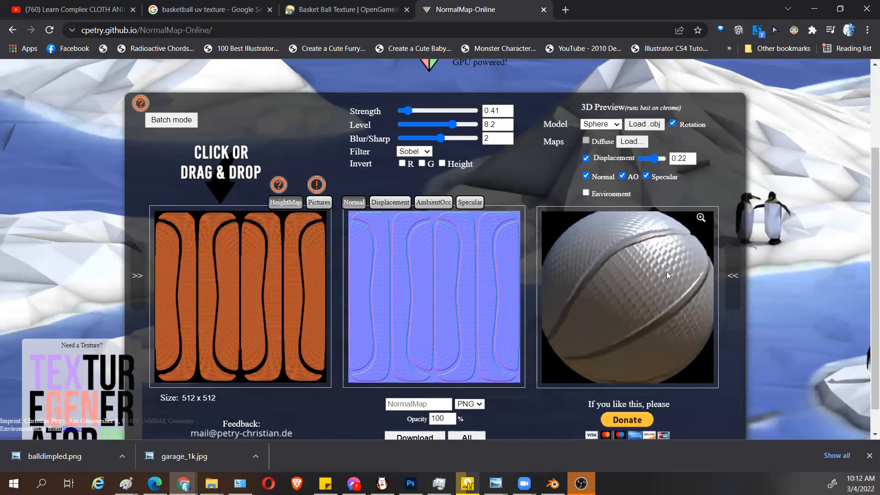
left_click_drag(658, 158, 653, 160)
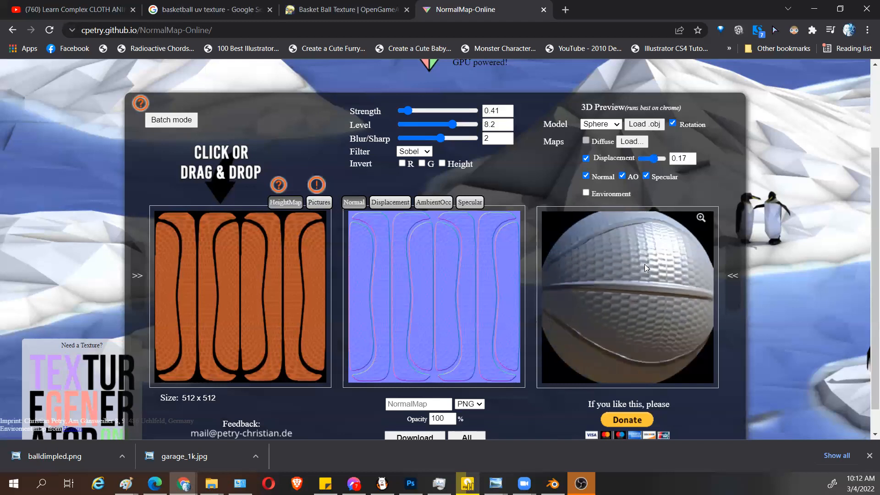
scroll(674, 272, "up", 5)
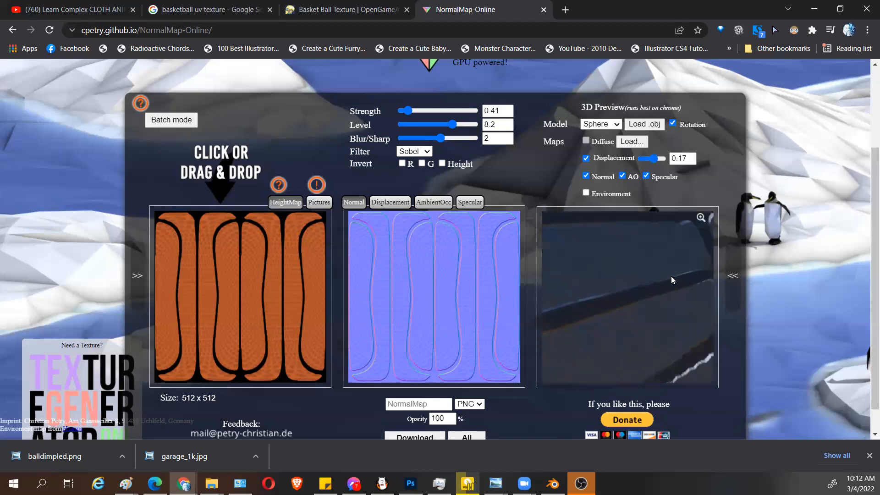
scroll(664, 287, "down", 5)
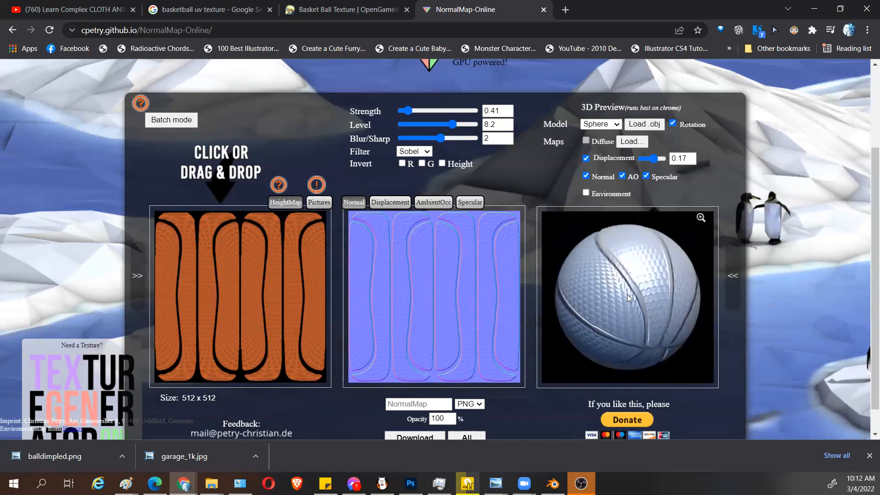
Step: Invert the Height of the generated normal map and turn the preview sphere to check the seams
left_click(442, 164)
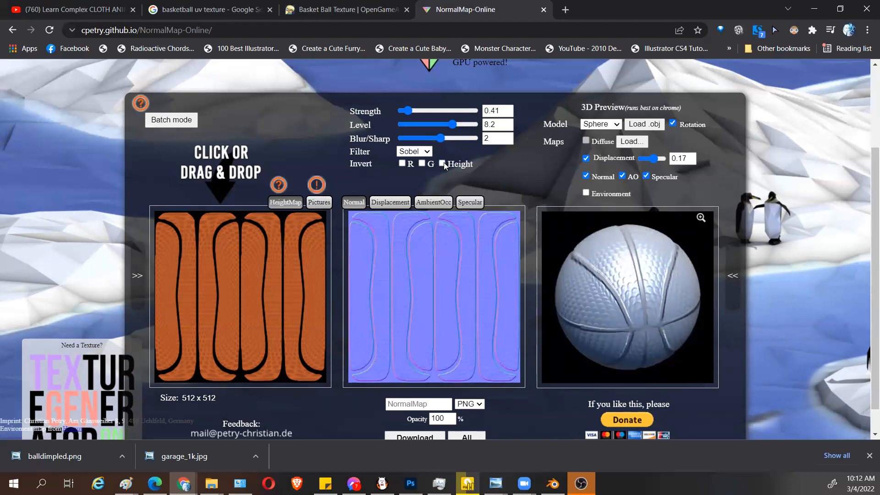
left_click(442, 164)
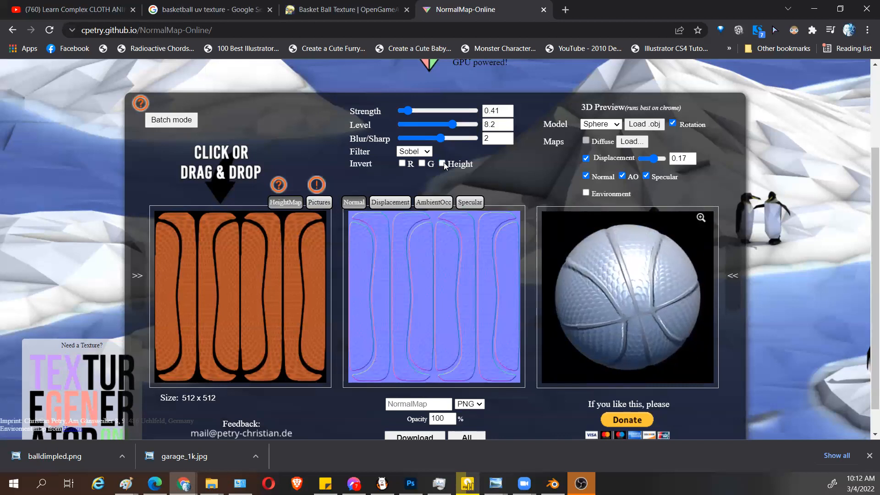
left_click(442, 164)
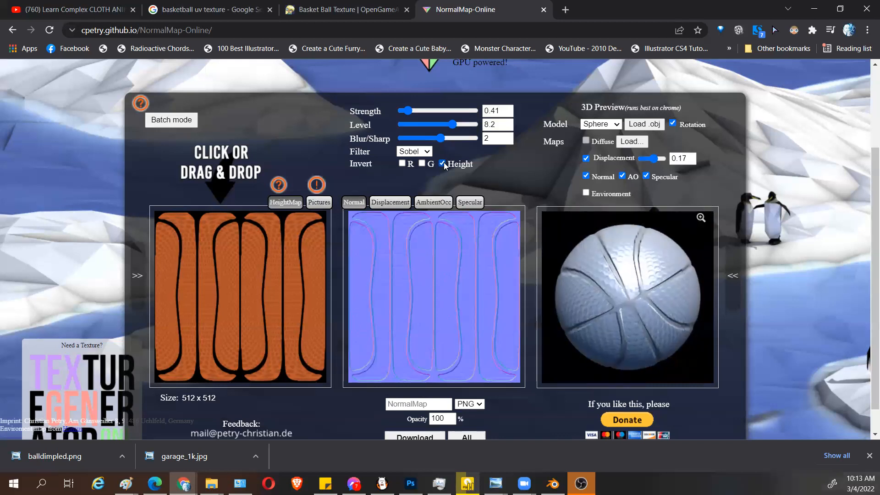
left_click_drag(642, 322, 636, 300)
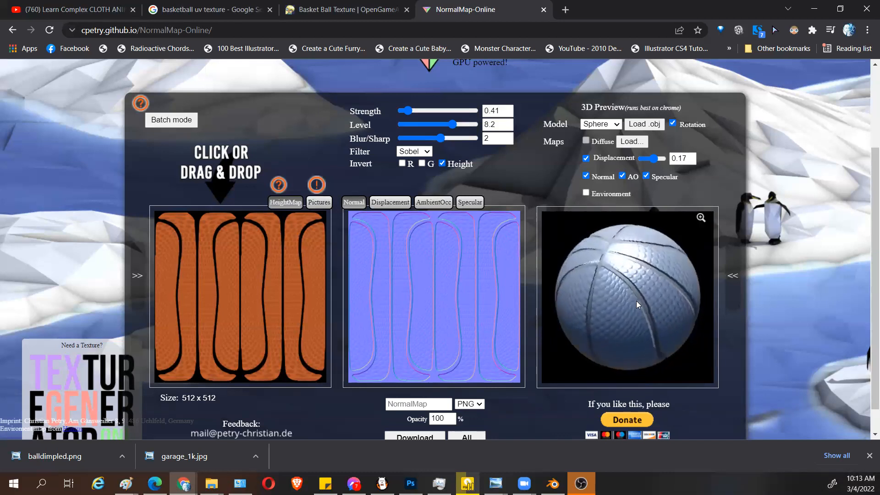
Step: Examine the displacement map, return to the normal map and inspect the preview sphere up close
left_click(400, 203)
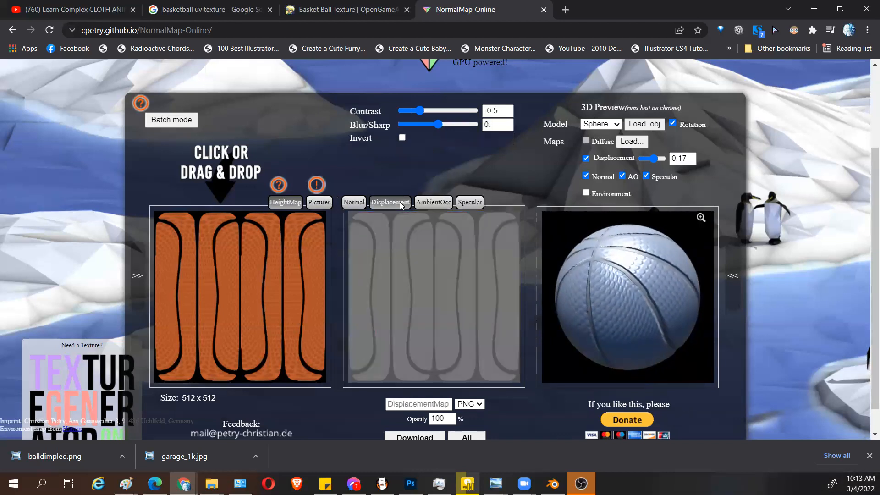
left_click(355, 203)
left_click_drag(608, 295, 649, 259)
scroll(656, 299, "up", 2)
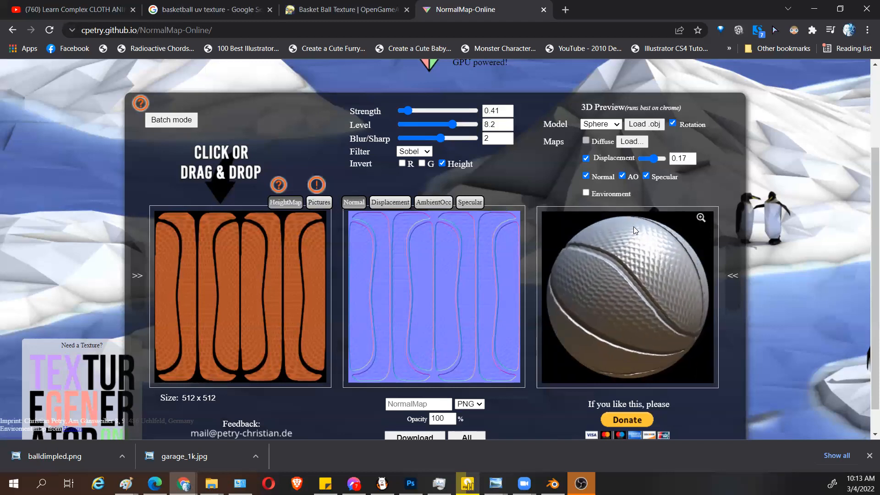
Step: Set the preview's Displacement to 0.03 and the normal map's Level to 8.9 and Strength to 0.29
left_click_drag(660, 158, 654, 159)
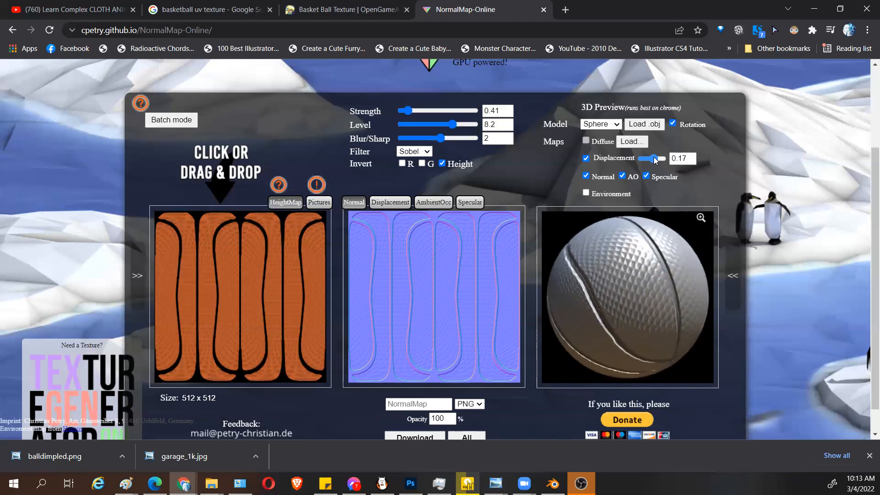
left_click_drag(654, 159, 651, 159)
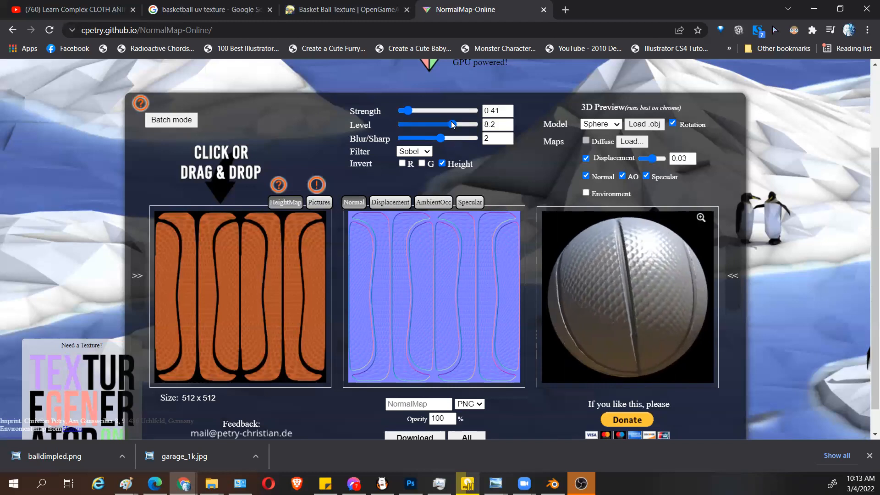
left_click_drag(445, 124, 469, 131)
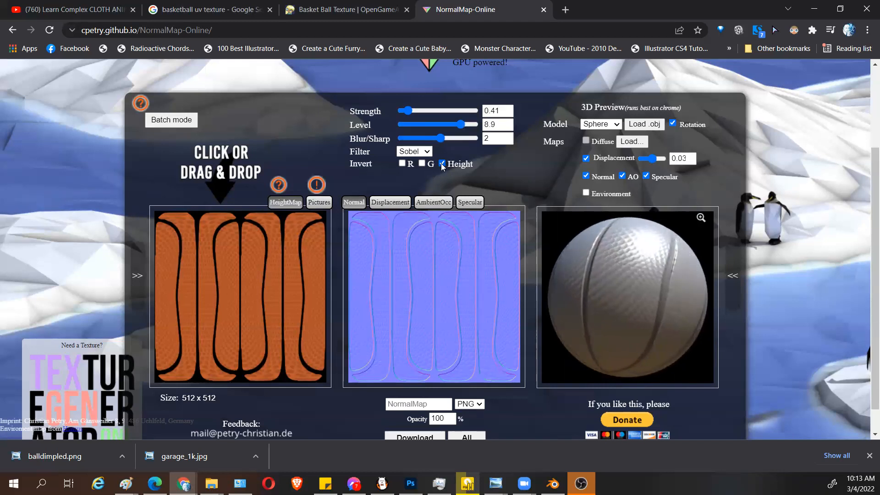
left_click_drag(406, 108, 402, 111)
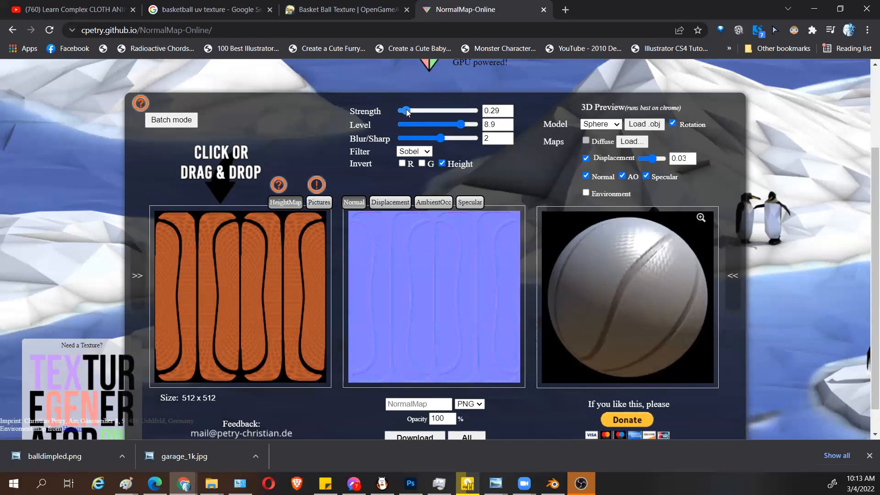
Step: Download the normal map as a PNG image named NormalMap into the store front folder
scroll(472, 282, "up", 3)
scroll(468, 297, "down", 3)
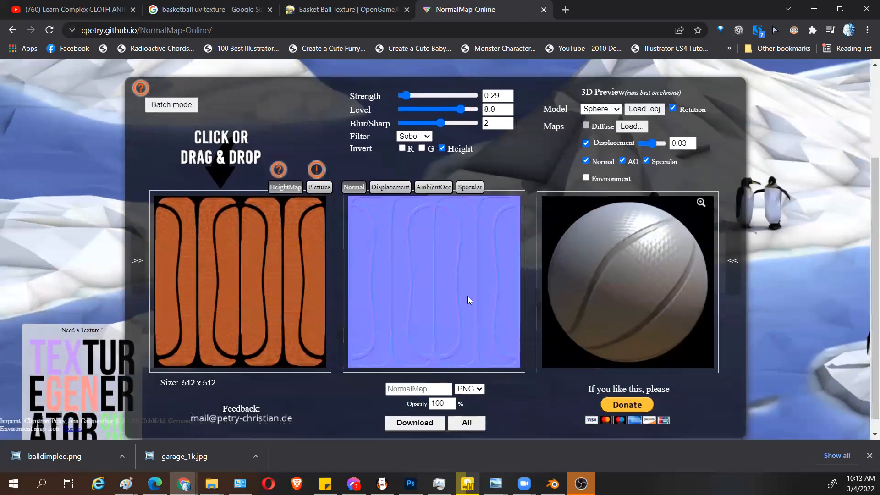
scroll(467, 296, "down", 1)
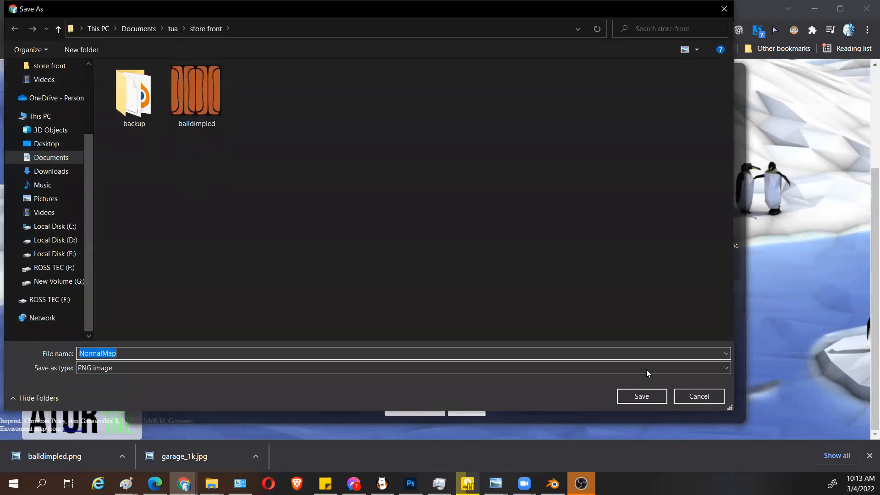
left_click(642, 396)
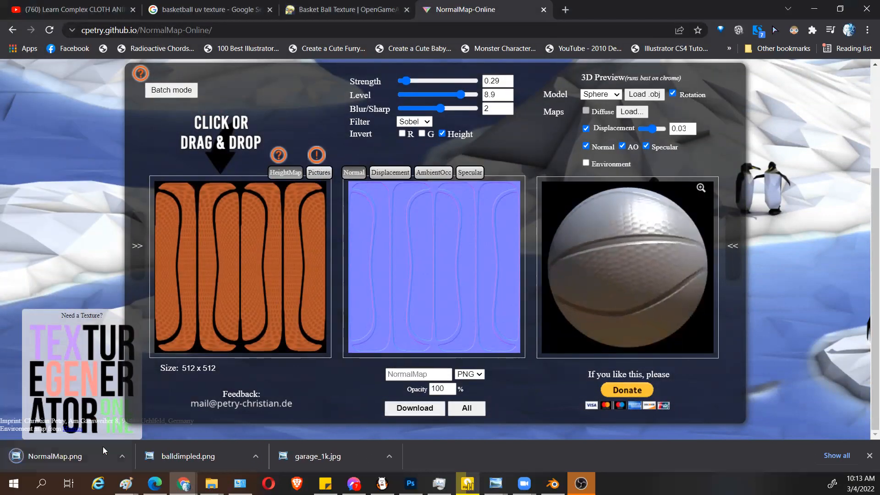
Step: Switch to Blender and add an Image Texture node below the balldimpled.png node in the basketball's material
left_click(552, 484)
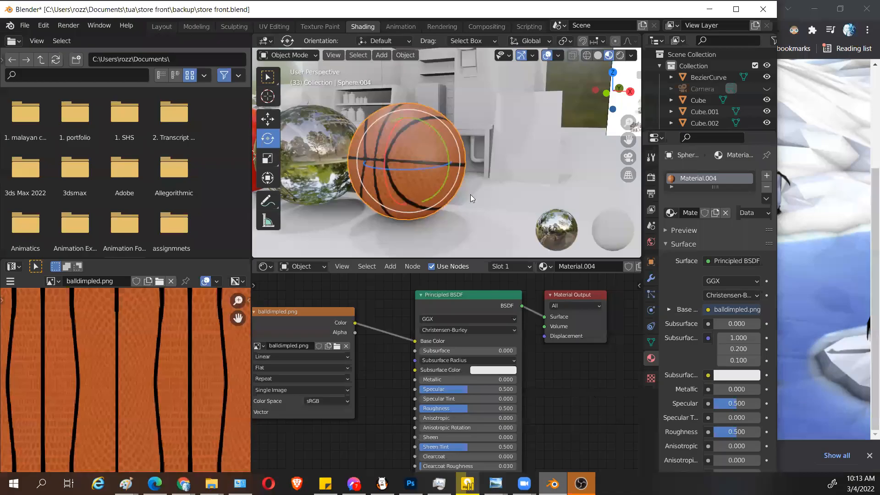
scroll(468, 198, "down", 3)
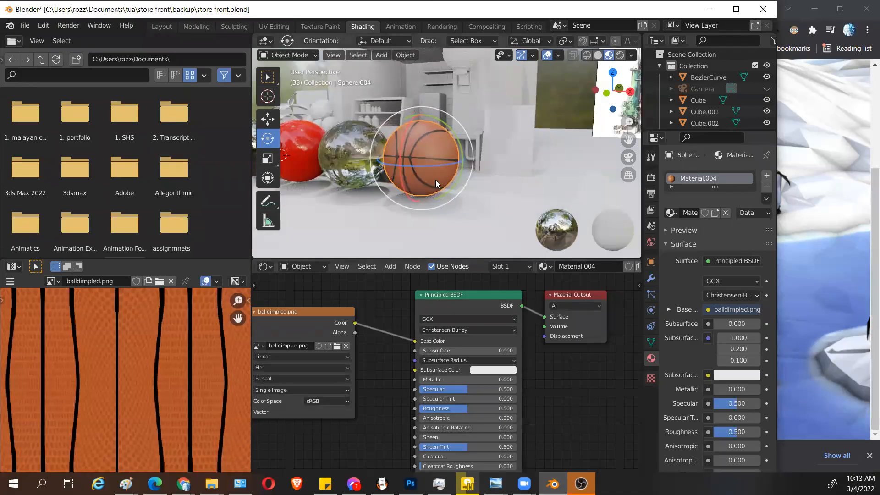
middle_click_drag(387, 368, 435, 320)
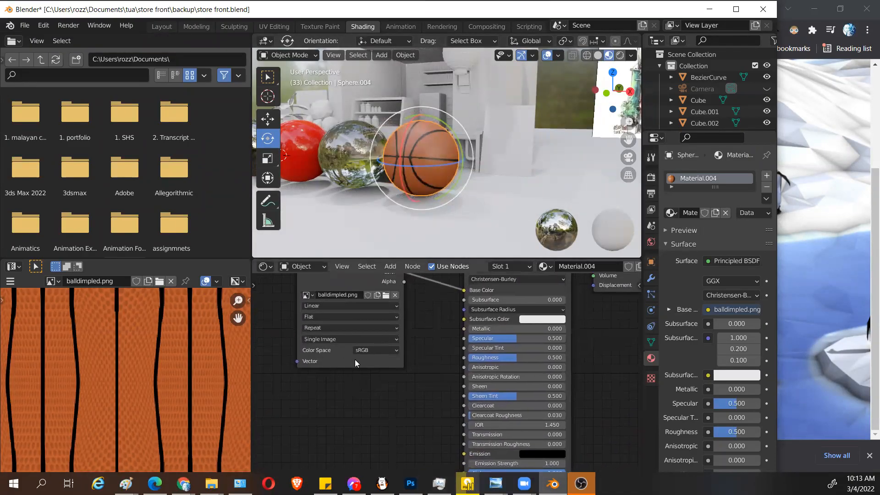
scroll(353, 452, "down", 2)
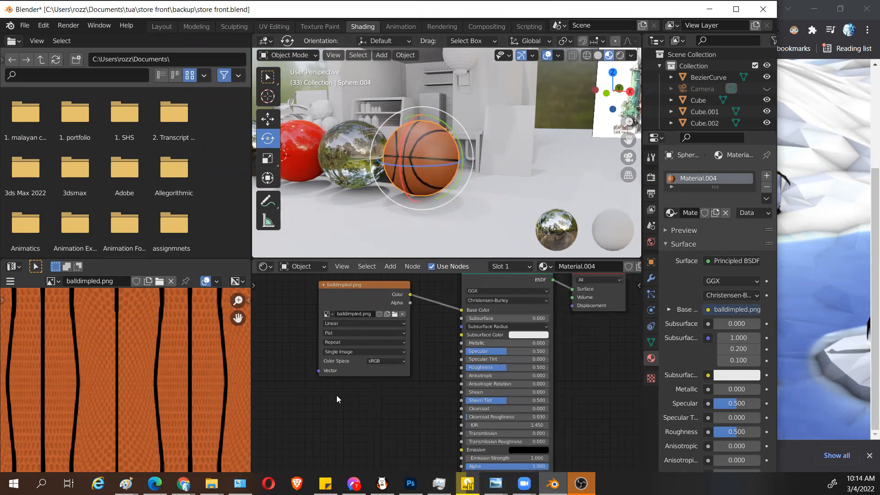
key("shift+a")
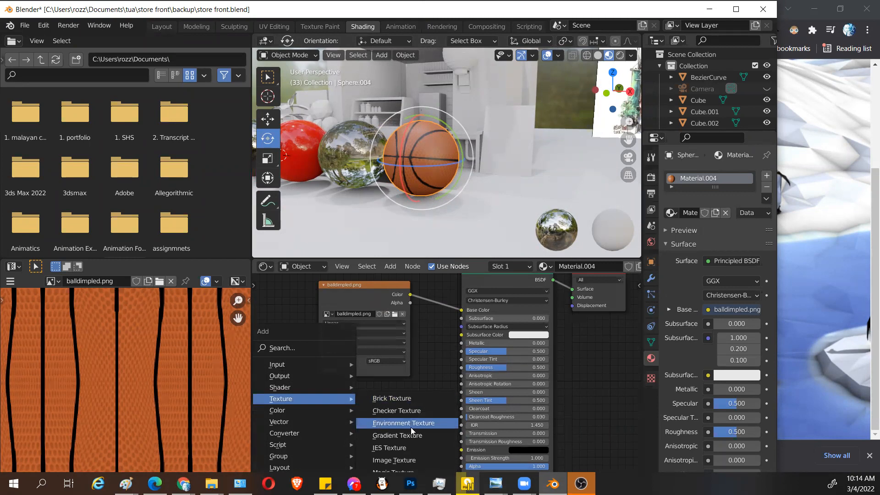
left_click(414, 461)
left_click(324, 414)
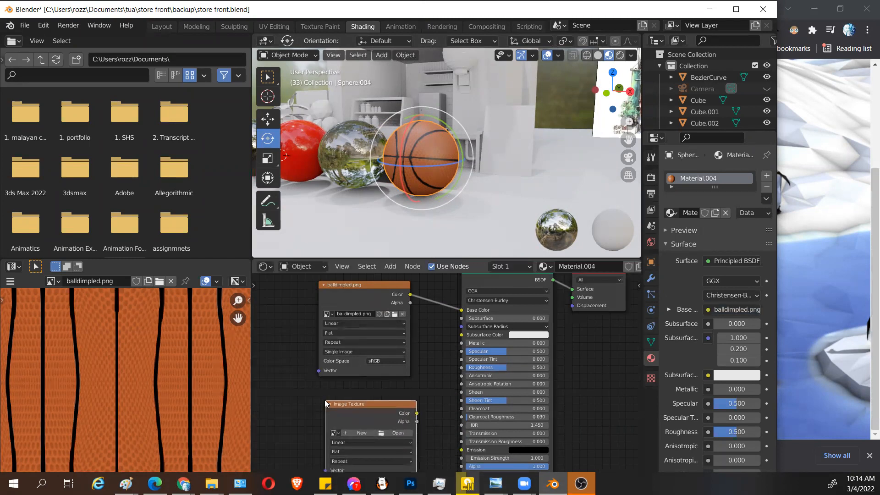
Step: Load NormalMap.png from the store front folder into the new Image Texture node
scroll(394, 342, "up", 2)
middle_click_drag(407, 334, 408, 340)
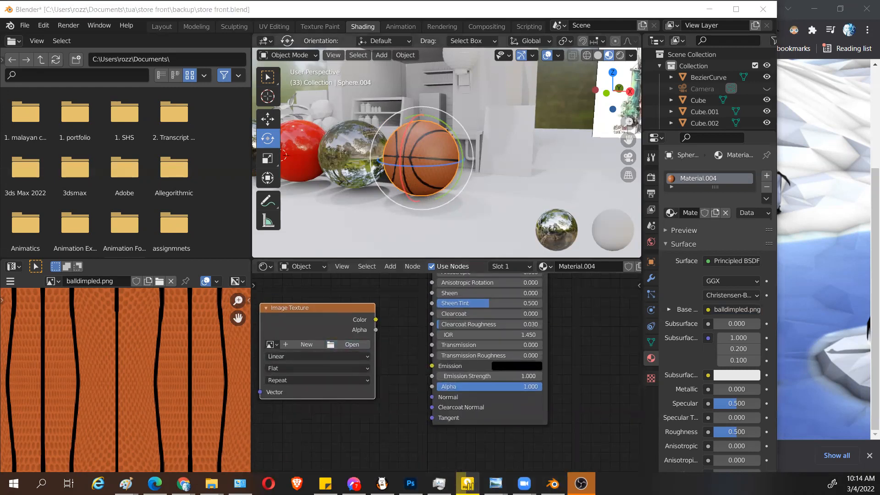
left_click(348, 344)
left_click(273, 53)
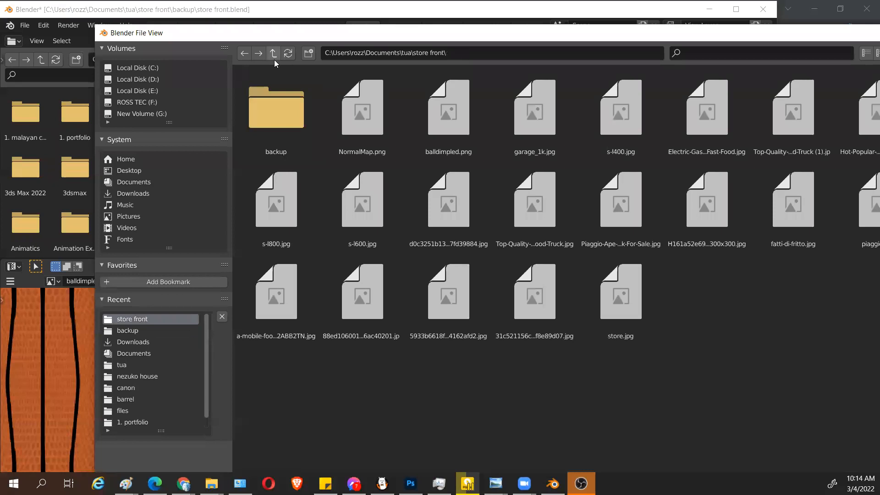
double_click(679, 36)
left_click(773, 456)
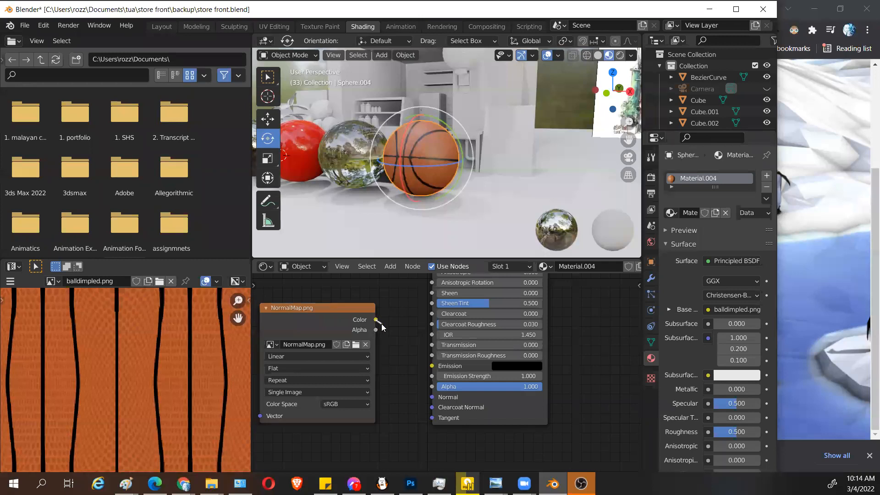
Step: Connect the NormalMap.png node's Color to the Principled BSDF's Normal input and move the node lower
left_click_drag(408, 345, 431, 397)
scroll(449, 171, "up", 5)
scroll(453, 176, "down", 5)
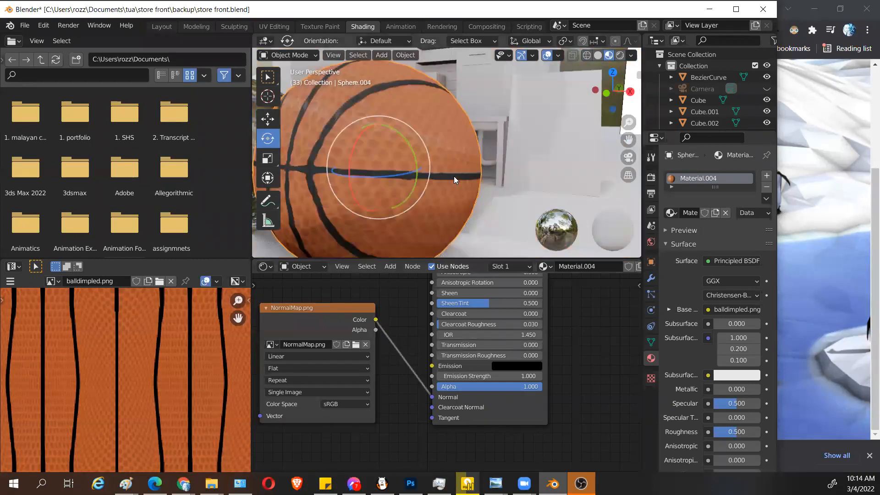
scroll(464, 181, "up", 1)
scroll(467, 187, "up", 2)
left_click_drag(362, 311, 375, 380)
scroll(445, 187, "down", 3)
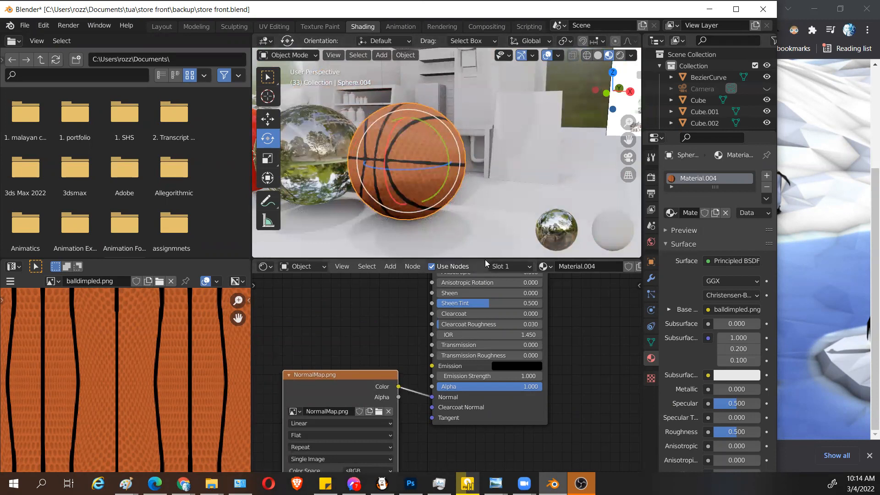
Step: Enlarge the 3D viewport and show the basketball in Rendered shading to check its surface
left_click_drag(483, 257, 481, 300)
middle_click_drag(450, 225, 484, 232)
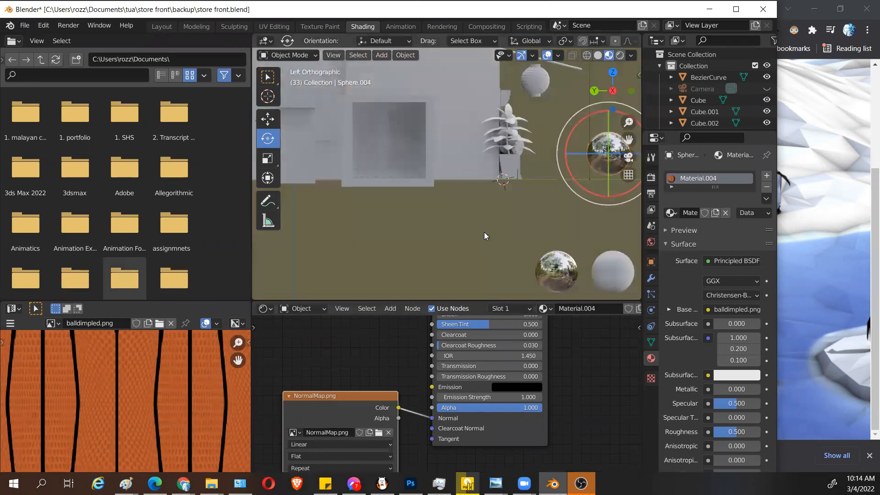
middle_click_drag(533, 198, 492, 185)
scroll(479, 186, "up", 3)
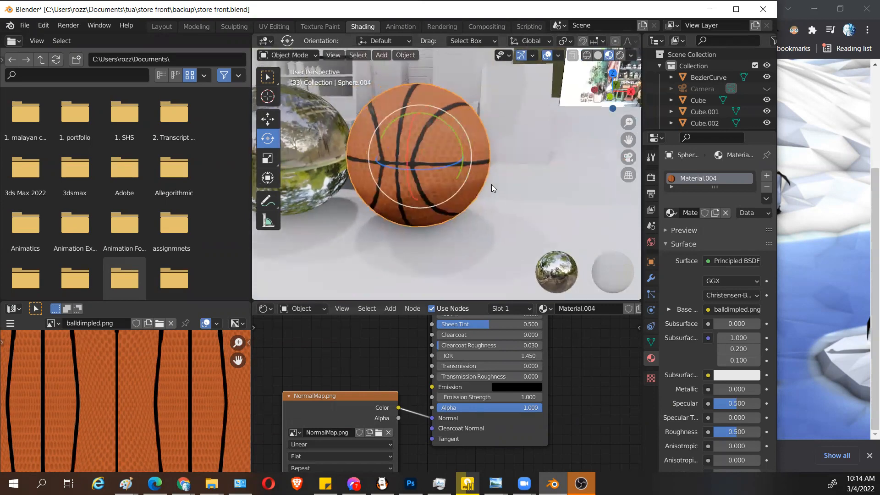
left_click(619, 55)
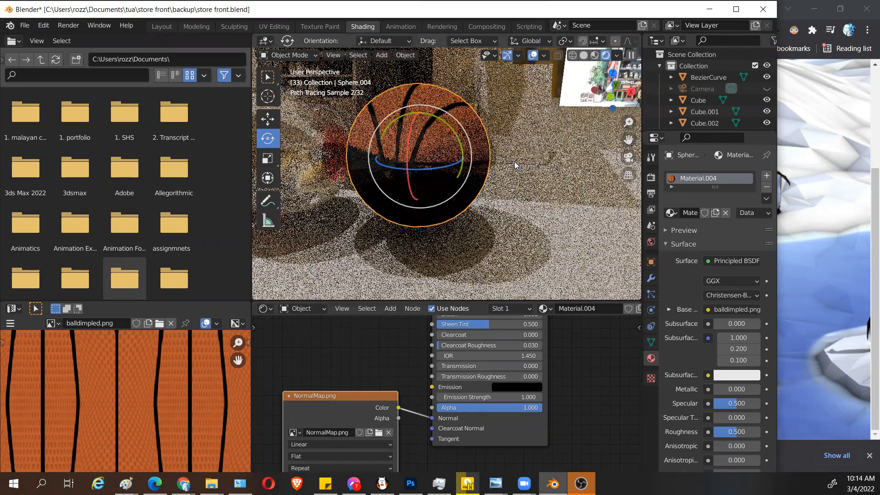
middle_click_drag(536, 159, 489, 127)
left_click(489, 127)
left_click(431, 110)
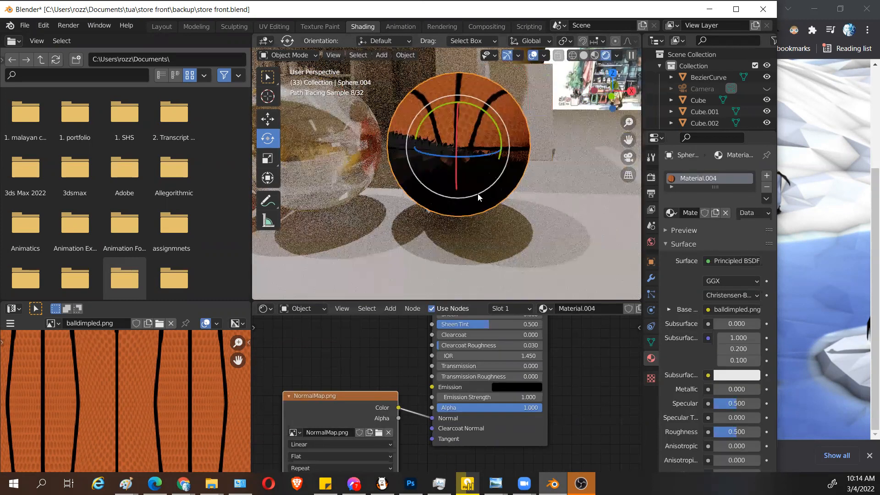
Step: Set the basketball material's Roughness to 0.289 and check the rendered ball
middle_click_drag(596, 349, 589, 430)
mouse_move(475, 365)
left_mouse_down()
mouse_move(536, 366)
mouse_move(460, 365)
left_mouse_up()
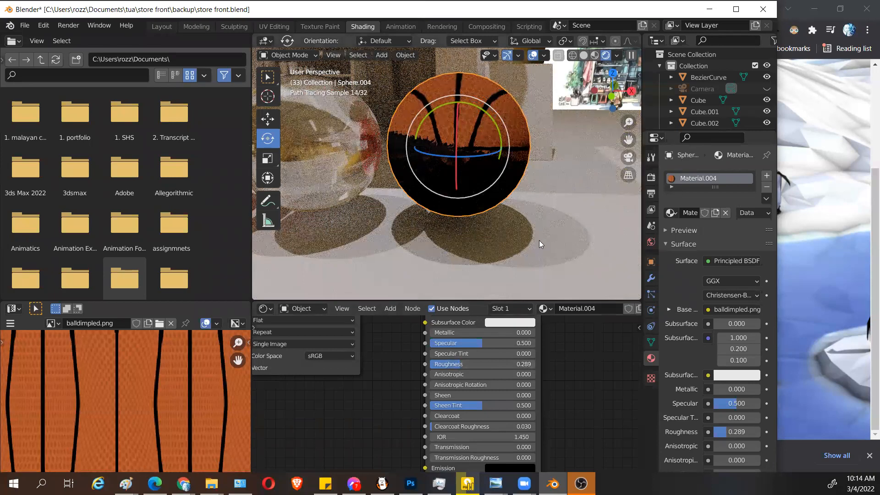
scroll(551, 186, "down", 4)
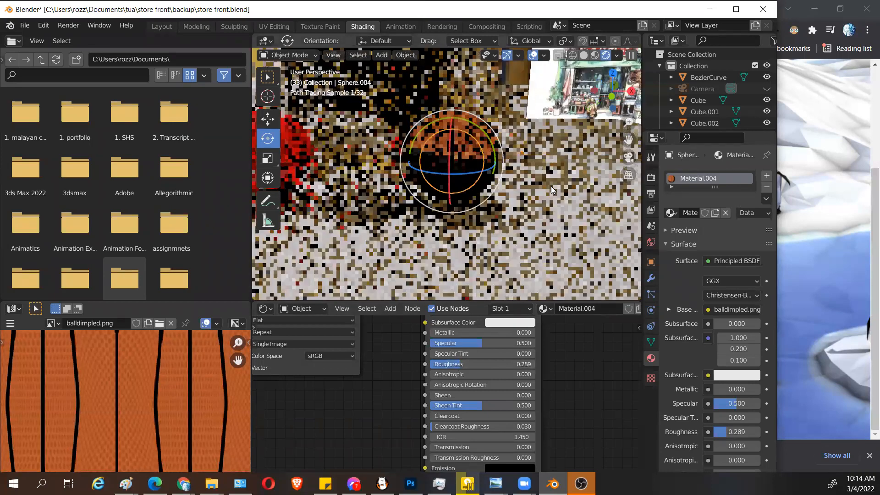
mouse_move(517, 191)
middle_mouse_down()
mouse_move(534, 198)
mouse_move(527, 177)
middle_mouse_up()
Step: Rotate the basketball slightly in Material Preview shading and inspect it again in Rendered shading
left_click(594, 56)
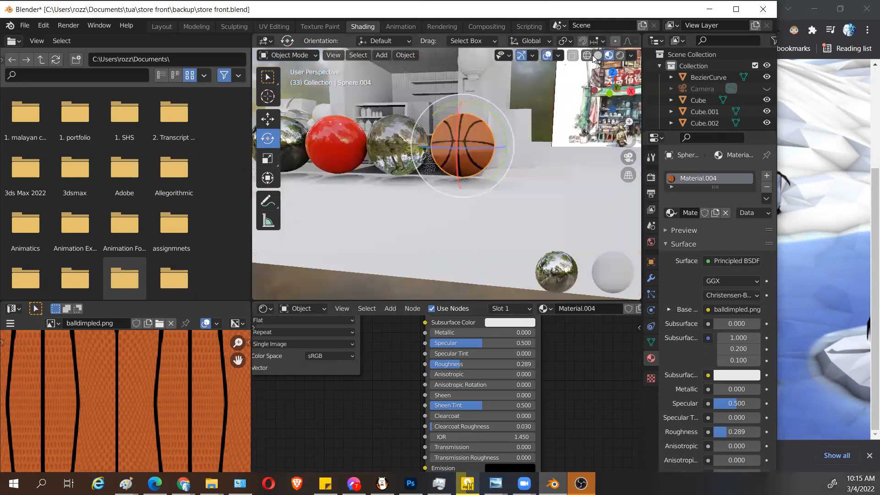
mouse_move(462, 129)
left_mouse_down()
mouse_move(460, 102)
mouse_move(463, 117)
left_mouse_up()
left_click(605, 56)
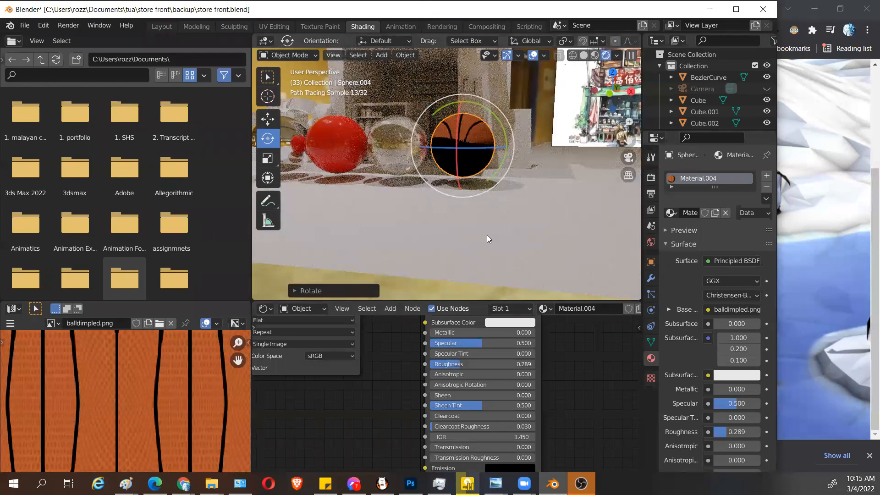
scroll(487, 235, "up", 5)
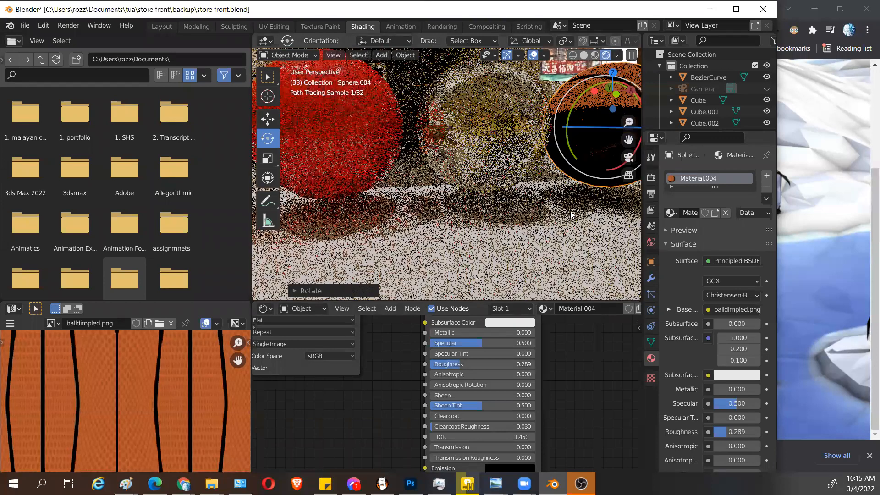
middle_click_drag(571, 212, 491, 213)
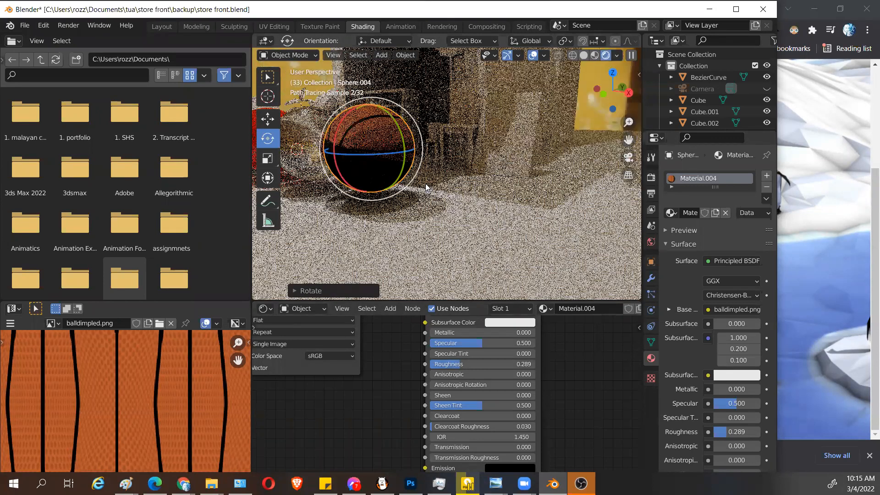
middle_click_drag(452, 189, 406, 140)
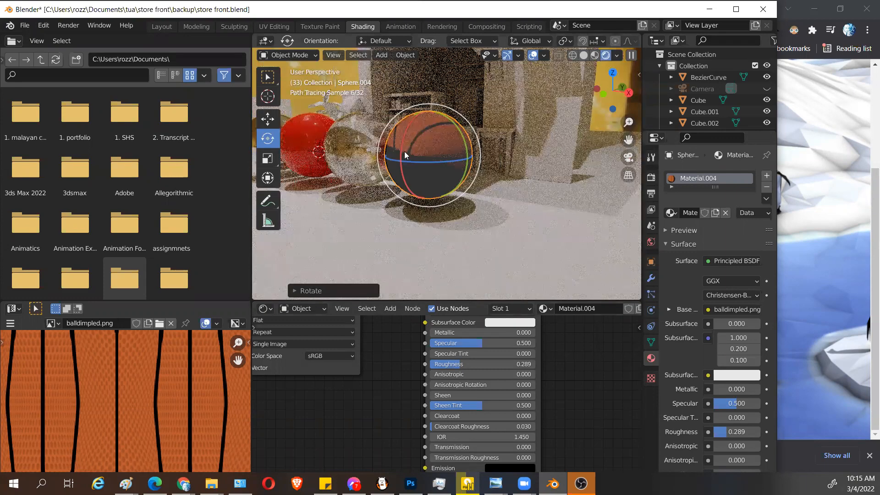
Step: Render the current frame, enlarge the render window to check what the camera captures, and close it
scroll(412, 161, "up", 3)
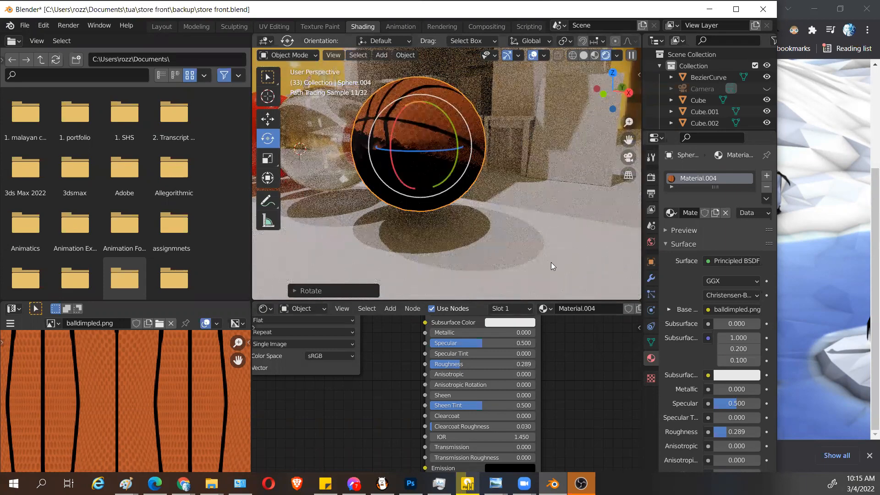
middle_click_drag(518, 228, 528, 233)
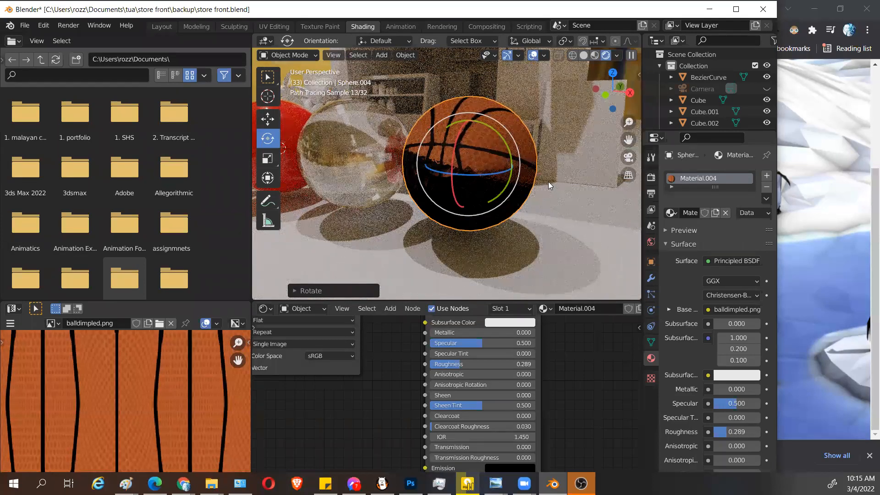
left_click(66, 29)
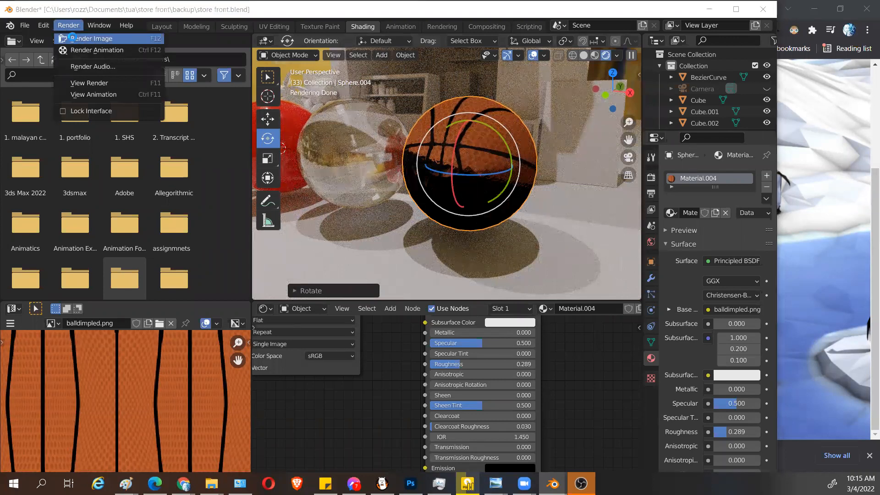
left_click(73, 39)
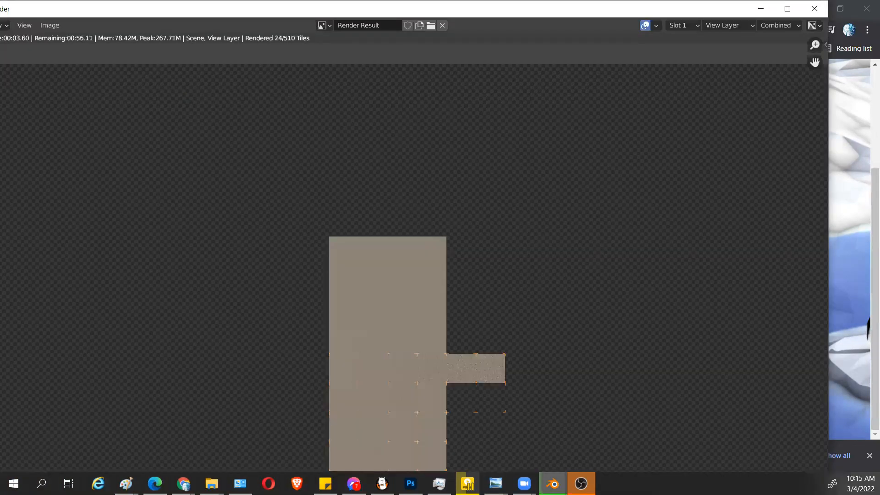
double_click(297, 12)
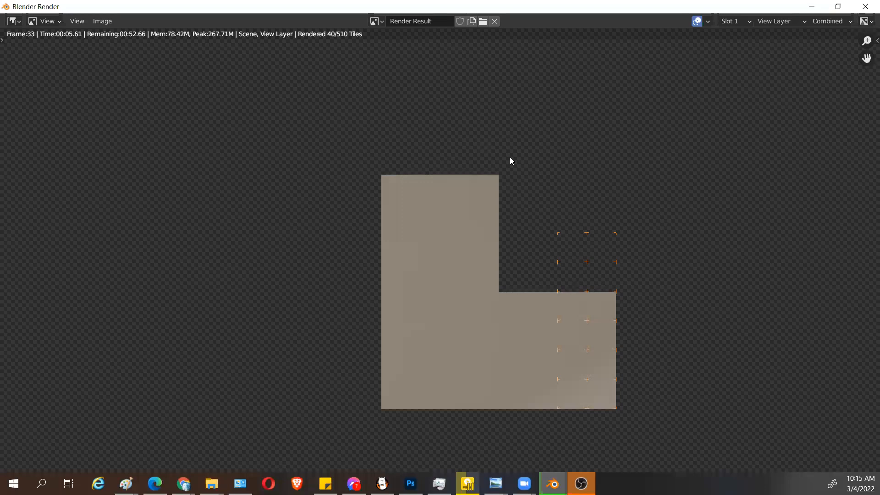
left_click(866, 6)
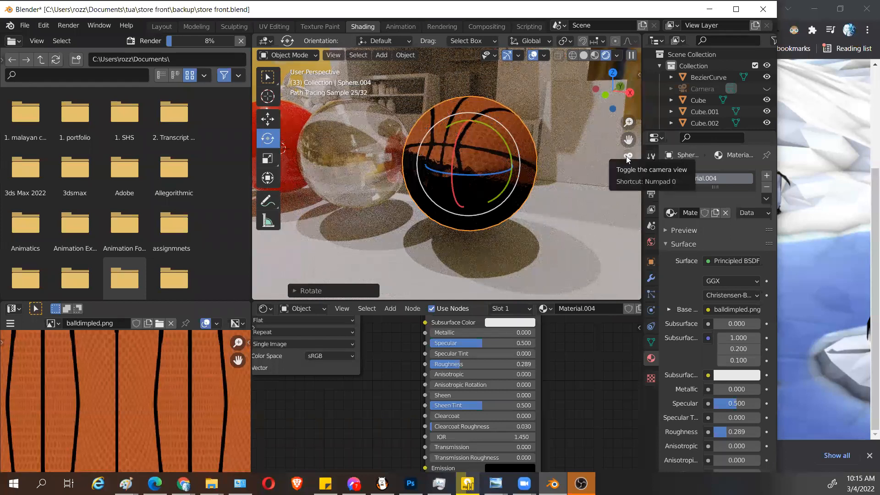
Step: Unhide the scene's Camera object and select it
left_click(626, 156)
middle_click_drag(484, 191, 527, 197)
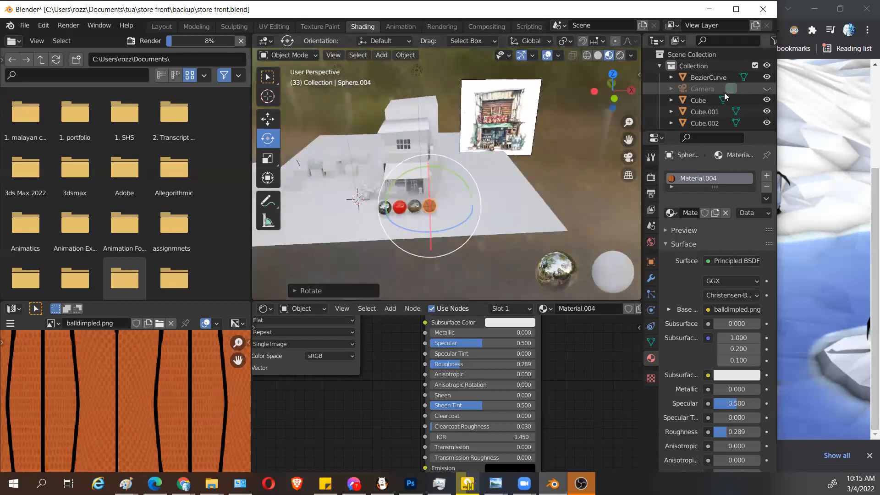
left_click(725, 91)
left_click(766, 89)
left_click(541, 160)
middle_click_drag(468, 202, 485, 200)
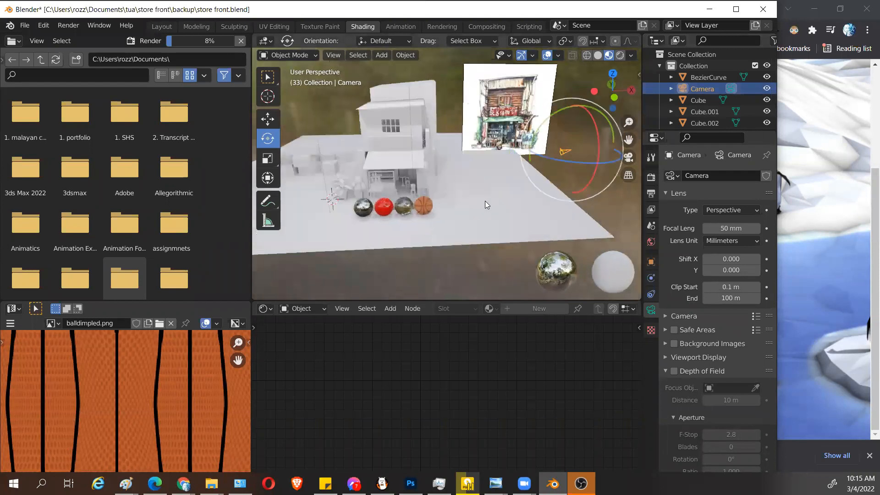
scroll(484, 200, "up", 4)
middle_click_drag(573, 161, 369, 227, "shift")
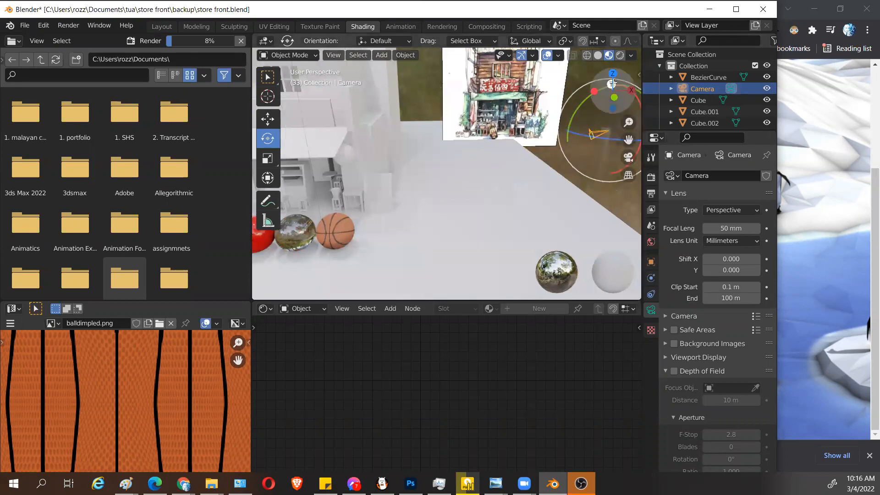
Step: Turn on the Camera to View lock and look through the camera
key("n")
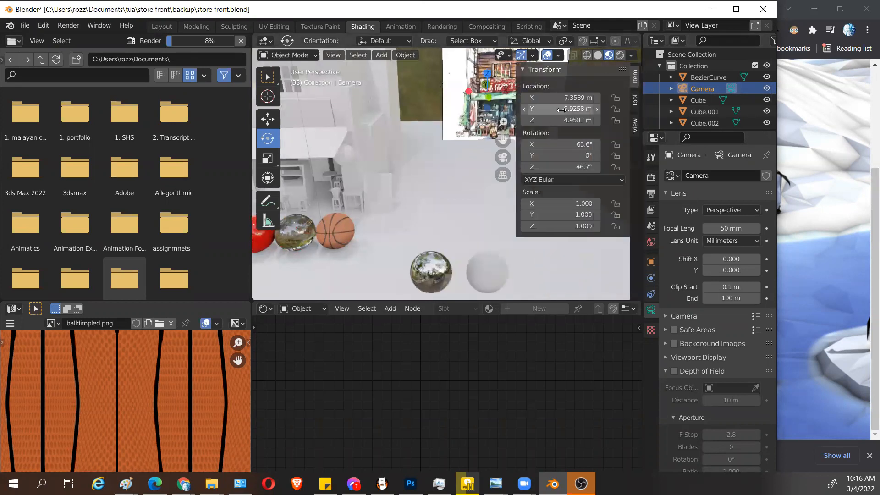
left_click(634, 125)
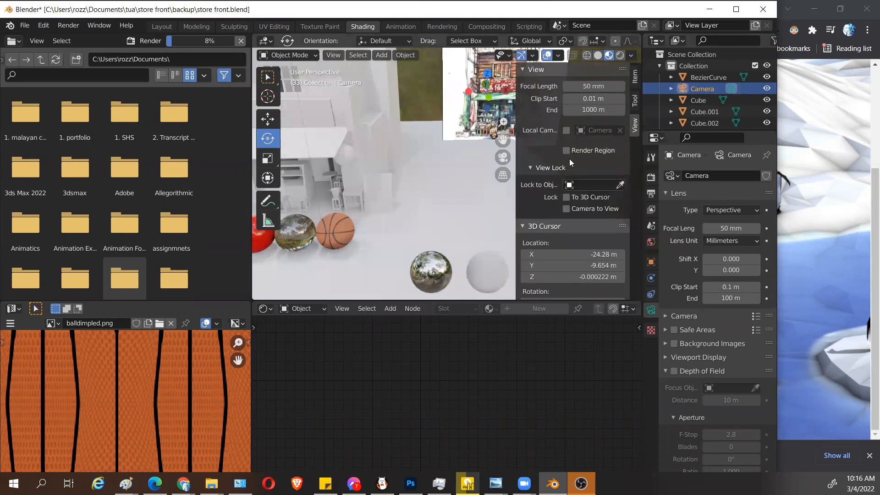
scroll(569, 160, "down", 3)
scroll(569, 156, "up", 2)
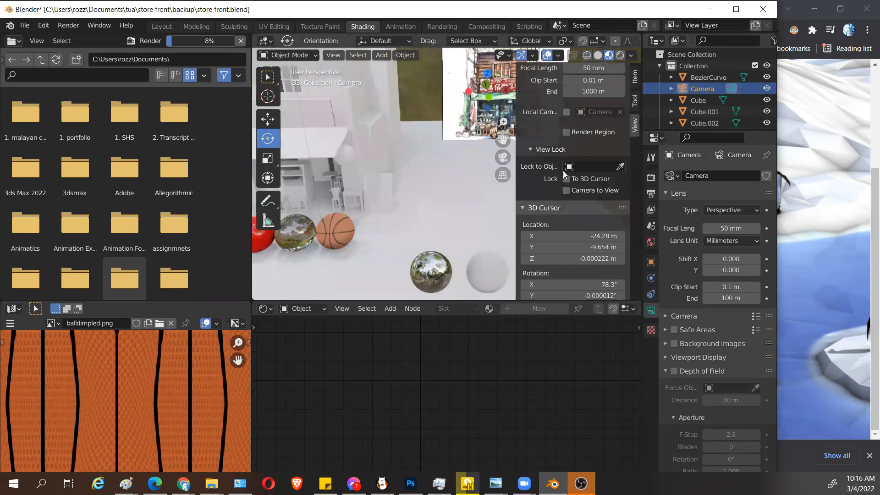
scroll(562, 171, "down", 3)
scroll(576, 132, "up", 3)
left_click(566, 191)
key("KP_0")
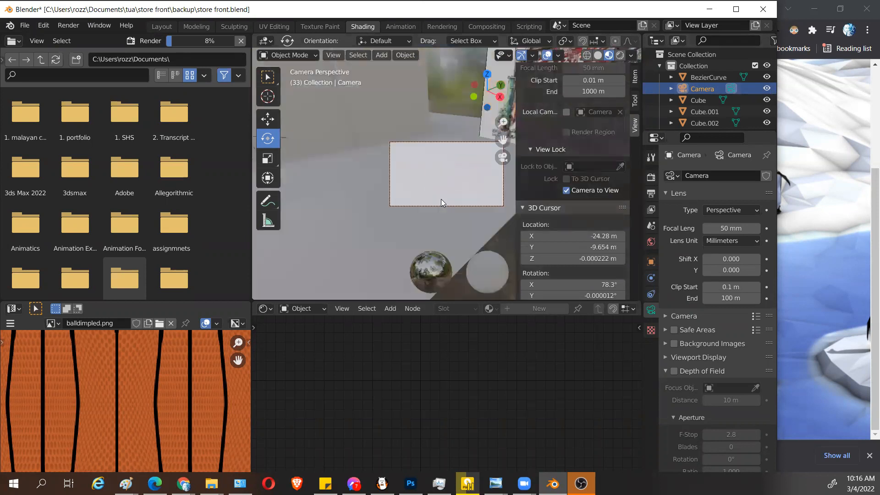
Step: Try to aim the locked camera at the spheres, turn off Camera to View and check the camera's framing
middle_click_drag(372, 186, 434, 185)
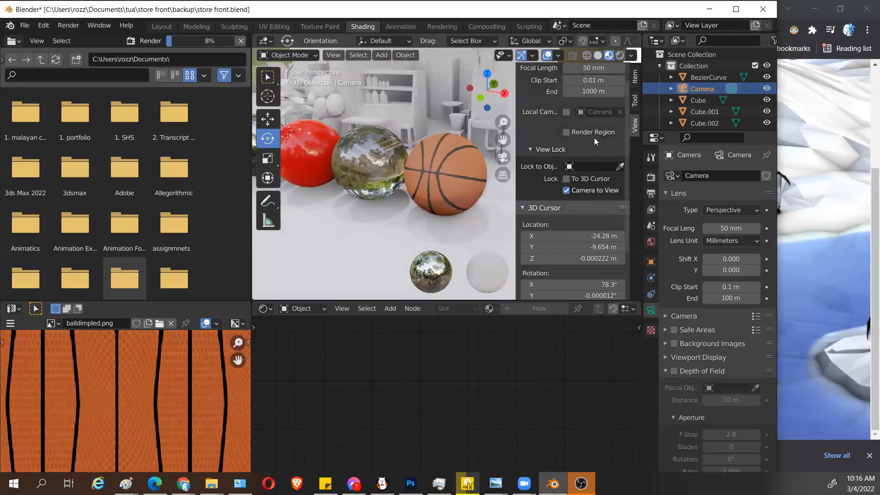
scroll(484, 191, "up", 4)
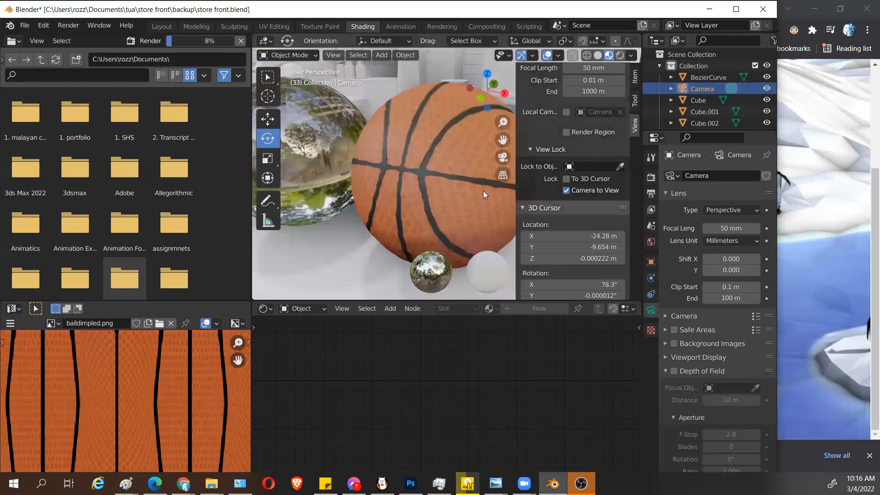
left_click(566, 191)
scroll(421, 204, "down", 8)
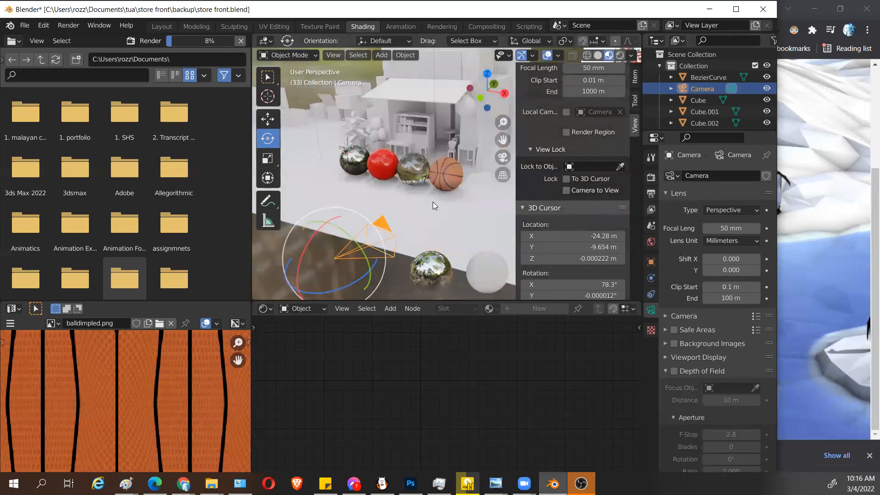
mouse_move(424, 196)
middle_mouse_down()
mouse_move(415, 194)
mouse_move(453, 207)
mouse_move(383, 188)
mouse_move(519, 170)
mouse_move(493, 141)
mouse_move(468, 146)
mouse_move(425, 181)
middle_mouse_up()
key("n")
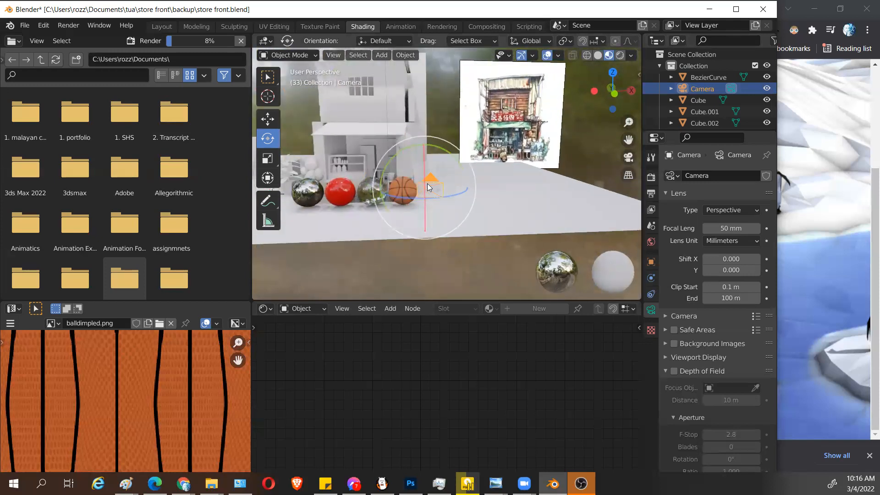
middle_click_drag(545, 205, 540, 205)
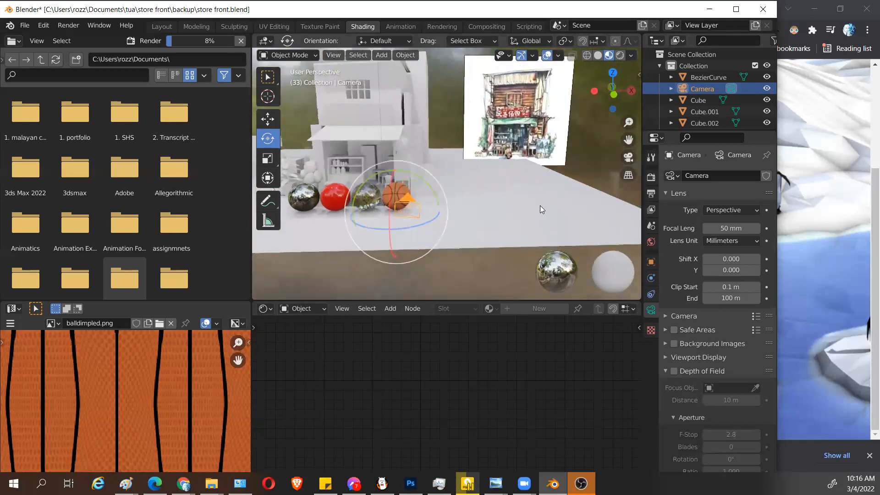
key("KP_0")
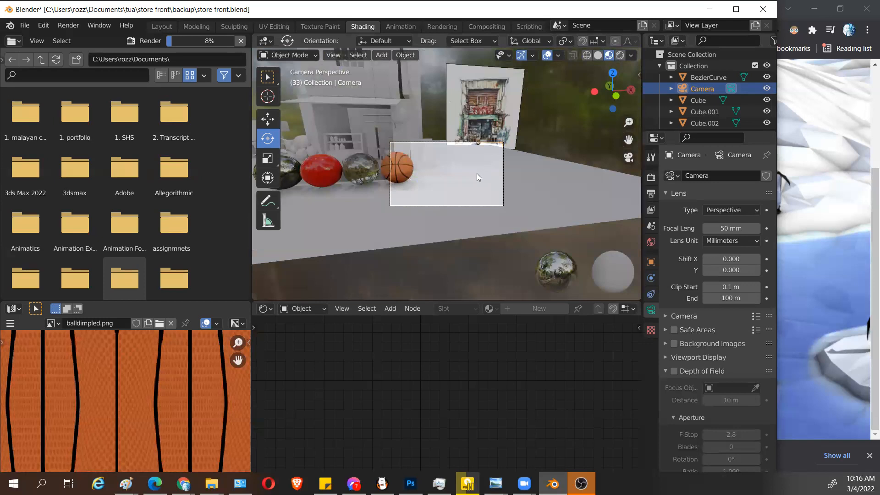
Step: Lock the camera to the view again and frame all four sample spheres inside the camera border
key("n")
left_click(566, 191)
middle_click_drag(446, 183, 483, 203)
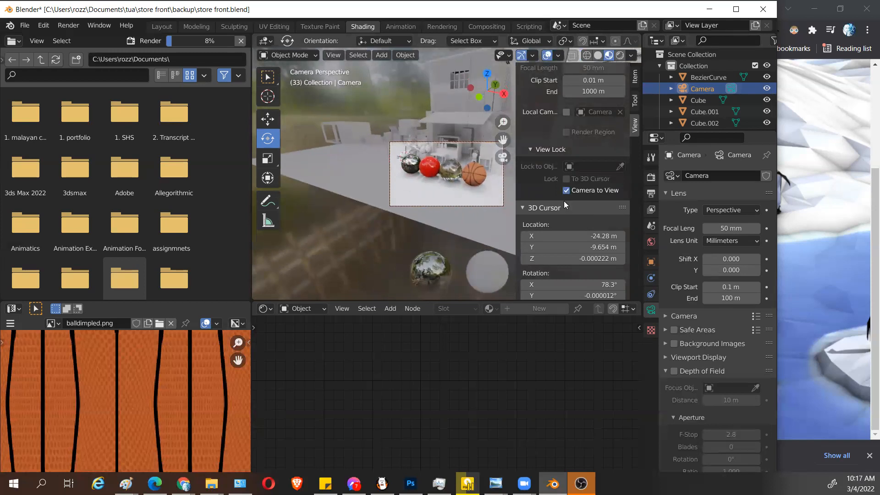
middle_click_drag(380, 206, 368, 224)
key("KP_0")
scroll(469, 185, "up", 1)
middle_click_drag(468, 183, 437, 195, "shift")
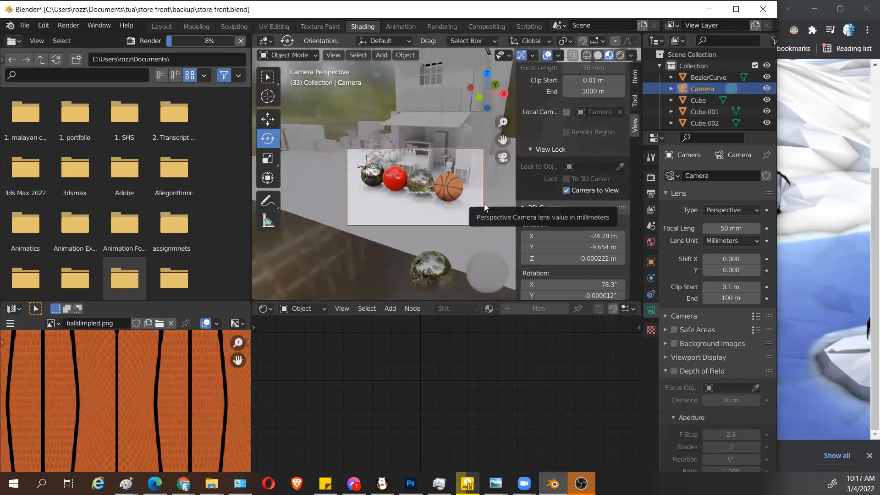
middle_click_drag(481, 202, 482, 209, "shift")
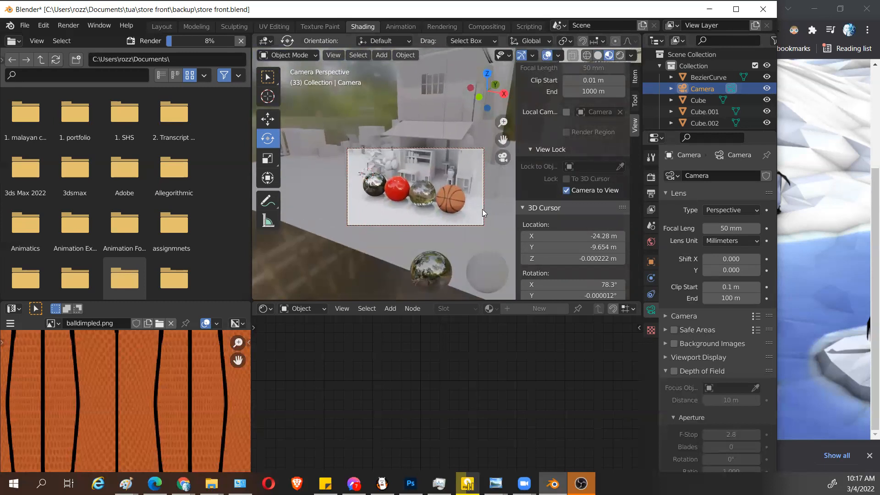
Step: Turn off Camera to View, orbit freely around the spheres and return to the camera view to check the framing
left_click(567, 190)
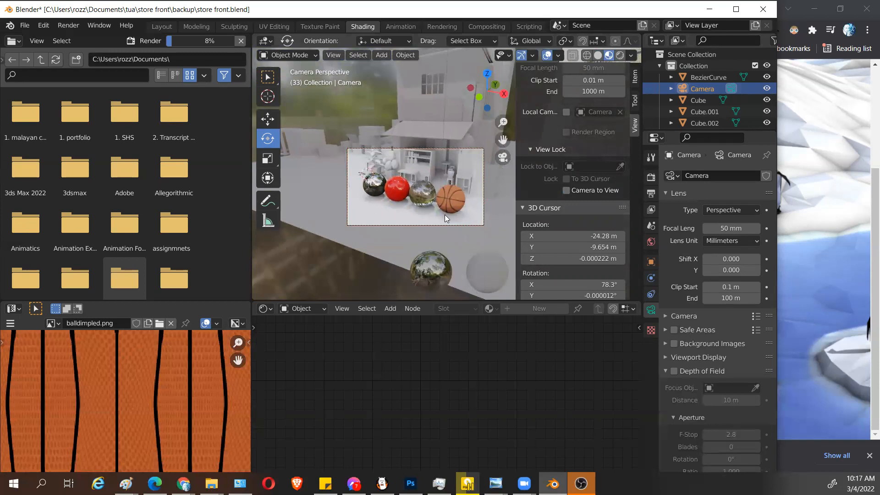
key("n")
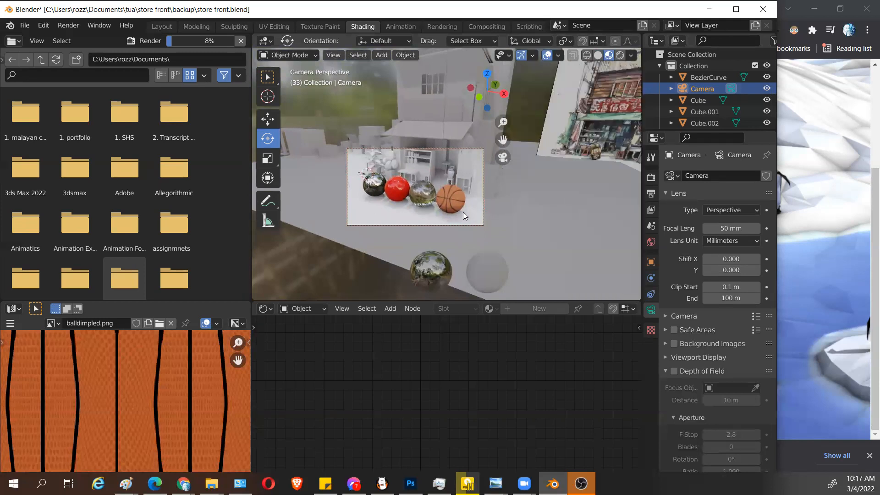
middle_click_drag(446, 223, 512, 192)
middle_click_drag(557, 215, 536, 215)
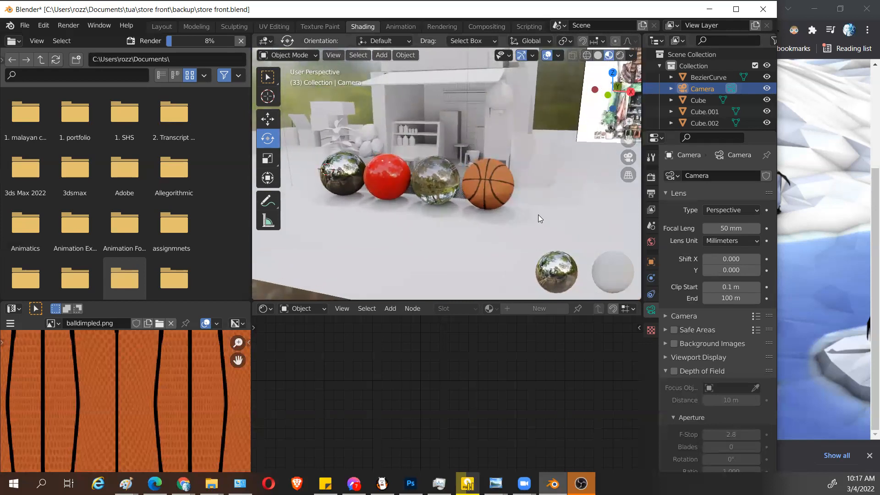
key("KP_0")
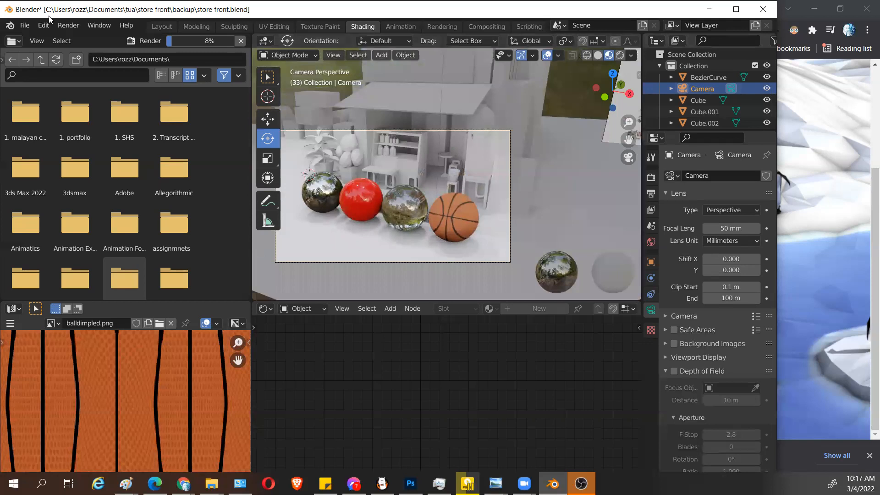
Step: Render the image from the adjusted camera, maximize the render window and copy a screenshot of the basketball area
left_click(69, 25)
left_click(77, 39)
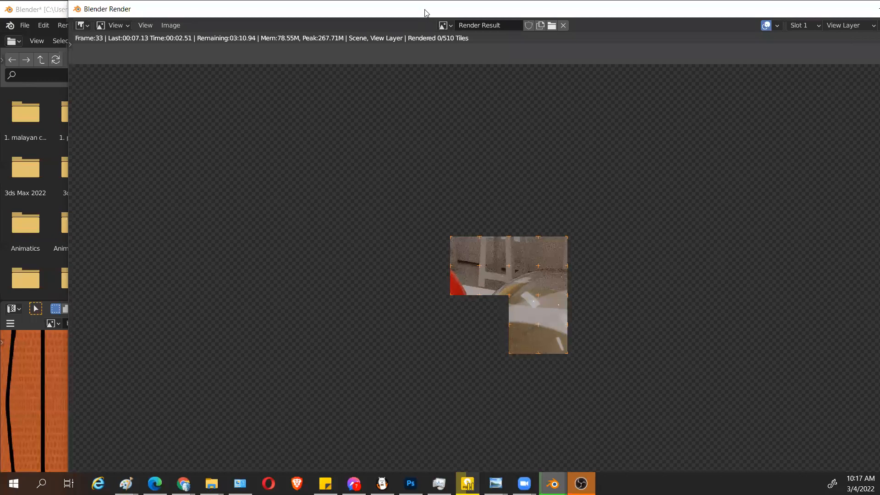
double_click(426, 13)
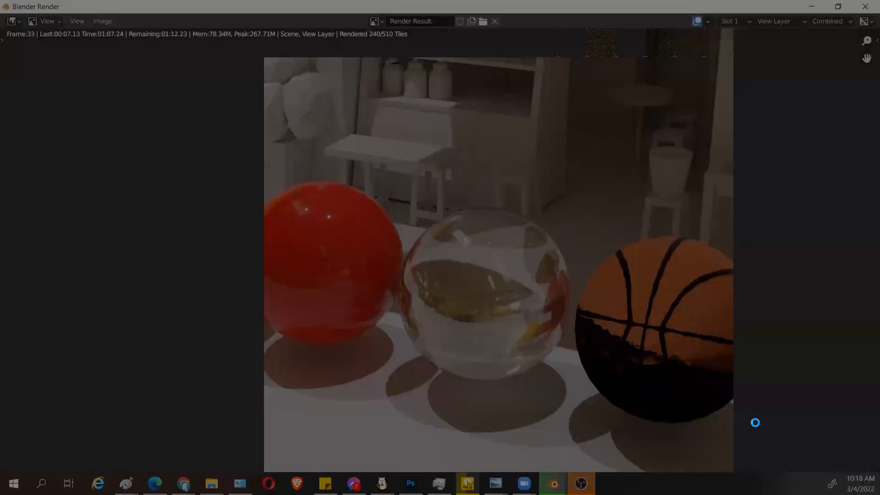
left_click_drag(517, 150, 748, 444)
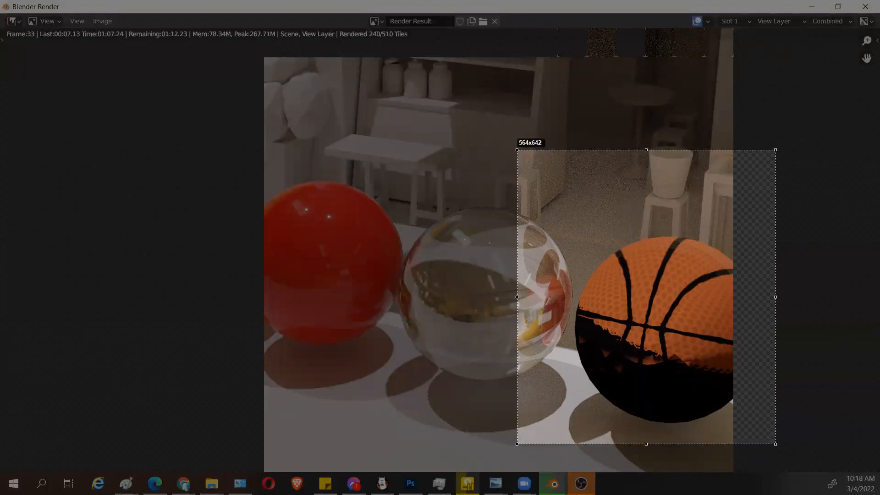
key("ctrl+c")
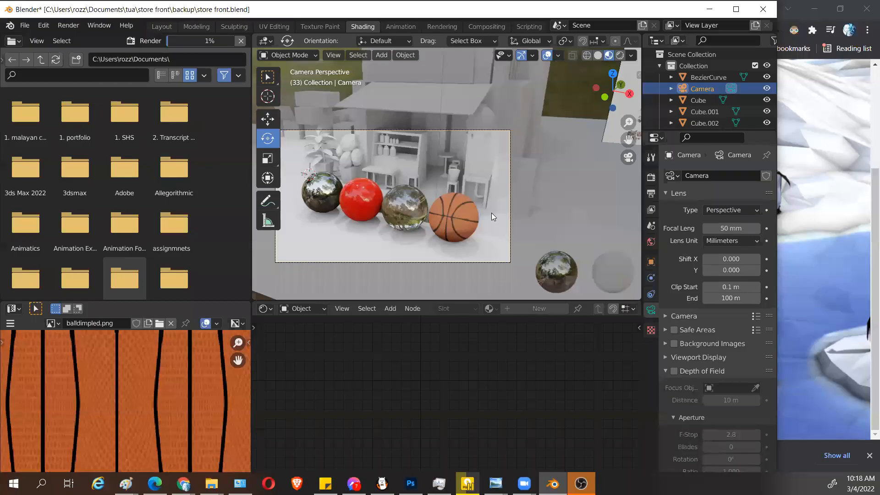
Step: Select the basketball and cut the link between balldimpled.png's Color and the Principled BSDF's Base Color
middle_click_drag(515, 214, 519, 216)
scroll(522, 208, "up", 3)
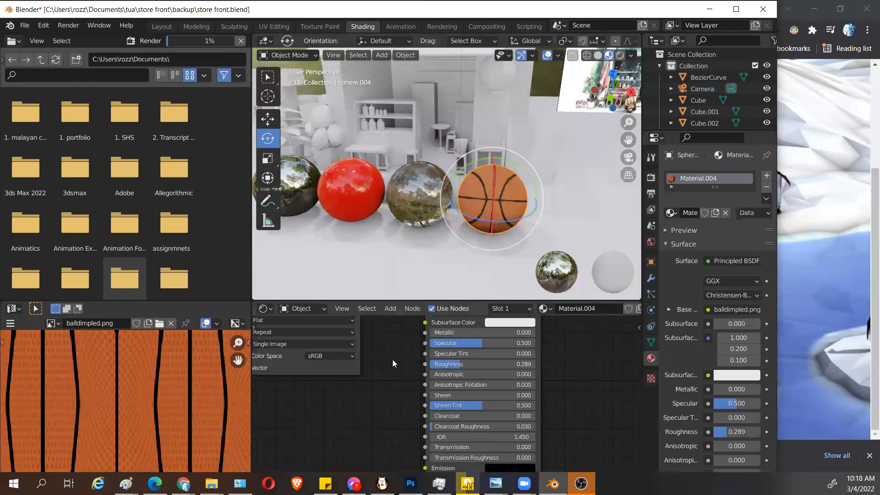
middle_click_drag(393, 363, 390, 415)
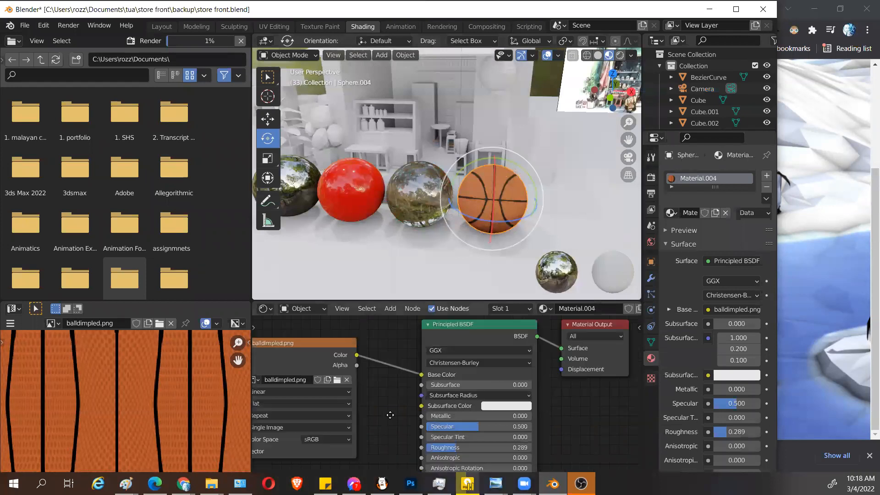
middle_click_drag(556, 348, 558, 348)
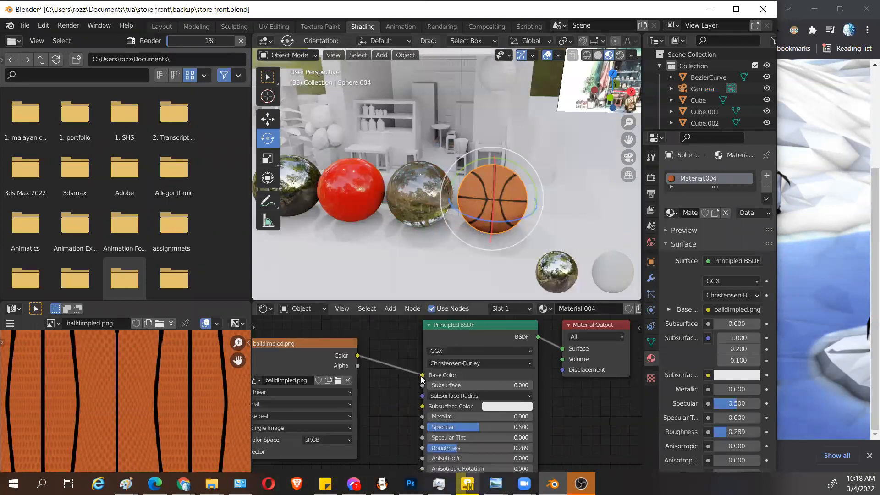
right_click_drag(398, 422, 412, 344, "ctrl")
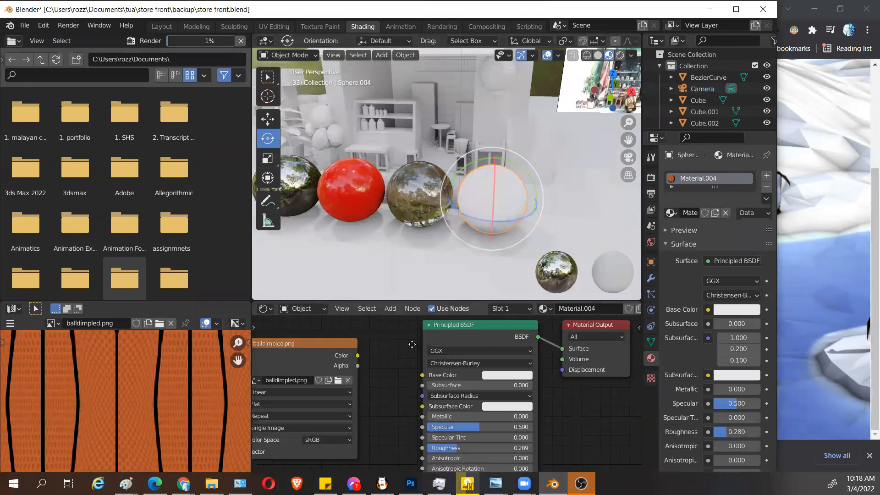
middle_click_drag(435, 454, 443, 405)
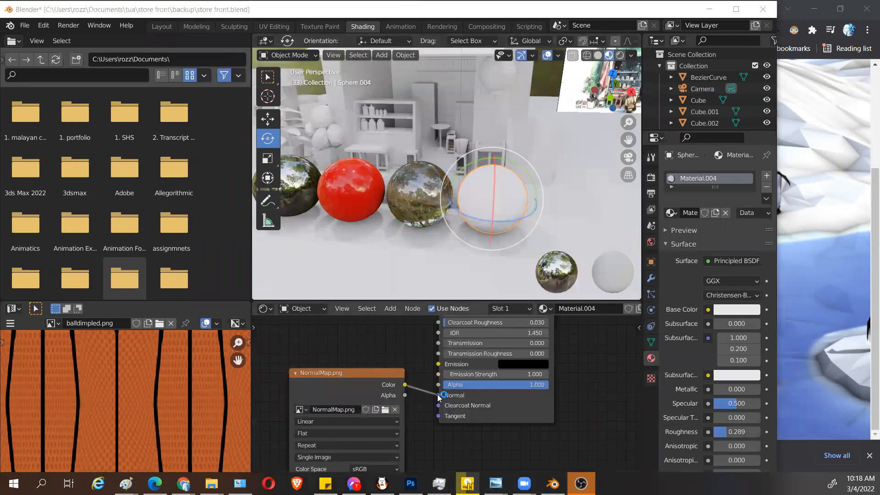
Step: Disconnect NormalMap.png from the Normal input and reconnect balldimpled.png's Color to the Principled BSDF's Base Color
left_click_drag(439, 395, 417, 383)
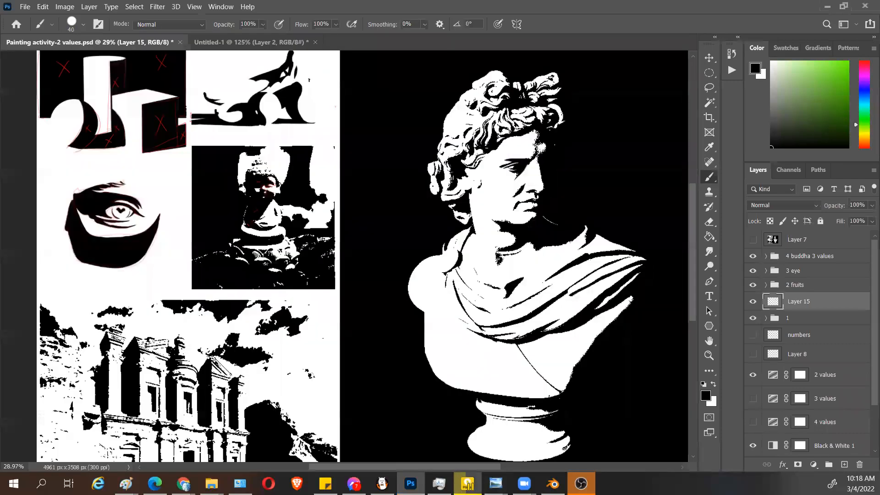
left_click(827, 7)
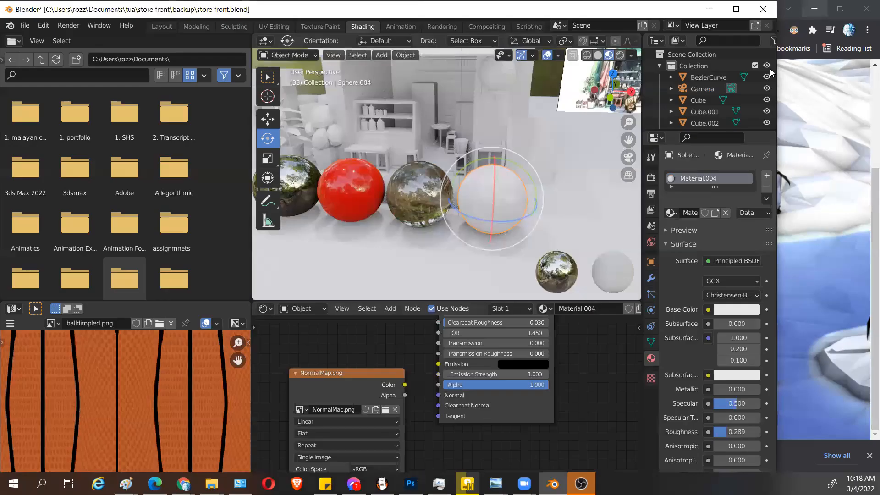
scroll(413, 358, "up", 10)
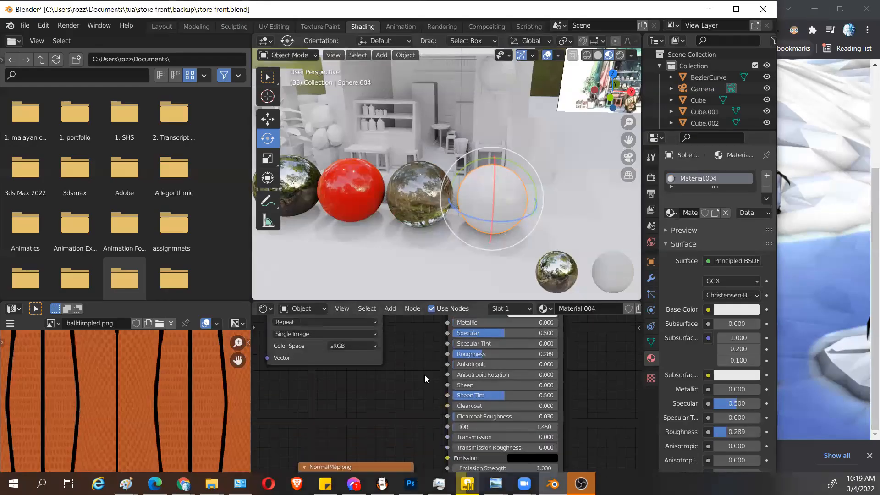
left_click_drag(380, 320, 434, 355)
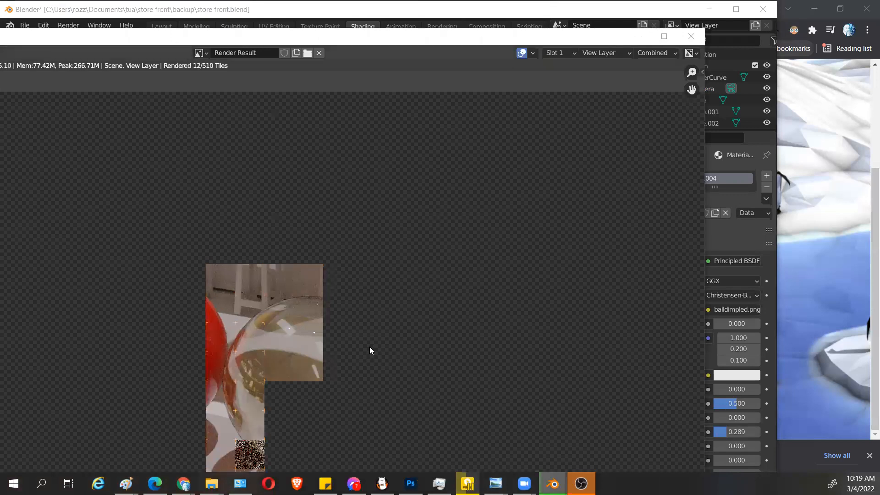
Step: Render the image with the basketball's normal map disconnected and return to the shaded viewport
left_click_drag(483, 40, 620, 18)
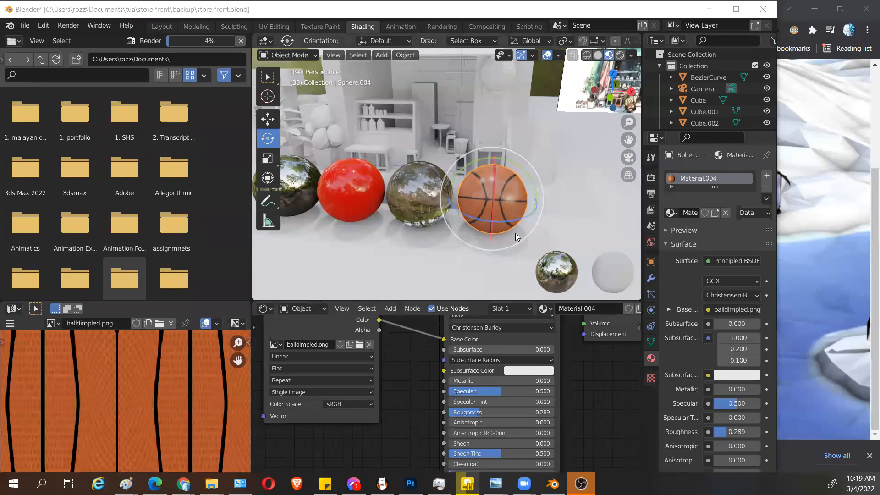
scroll(529, 242, "up", 3)
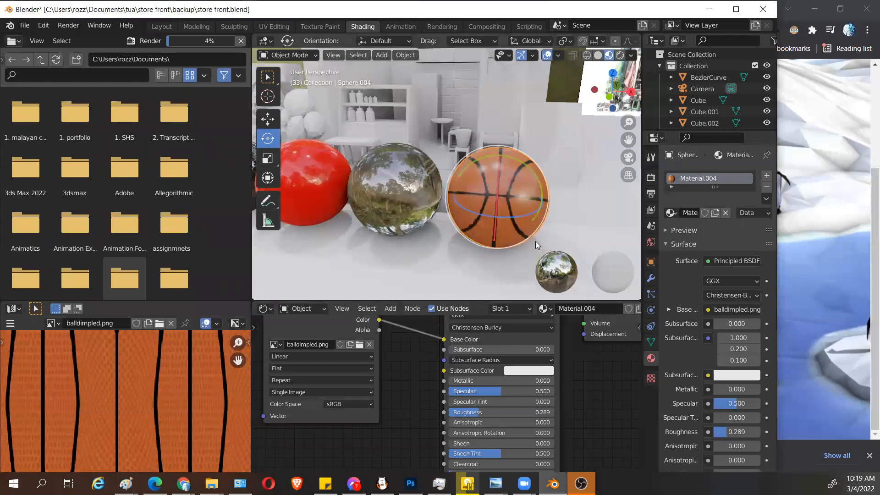
scroll(269, 279, "down", 2)
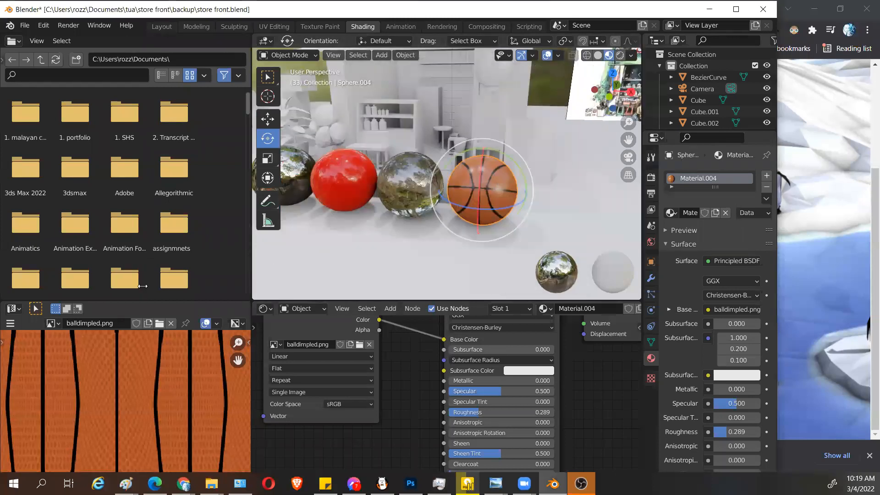
Step: Widen the 3D viewport and link NormalMap.png's Color to the basketball shader's Normal input, checking the surface from several angles
left_click_drag(251, 289, 105, 289)
scroll(470, 243, "up", 4)
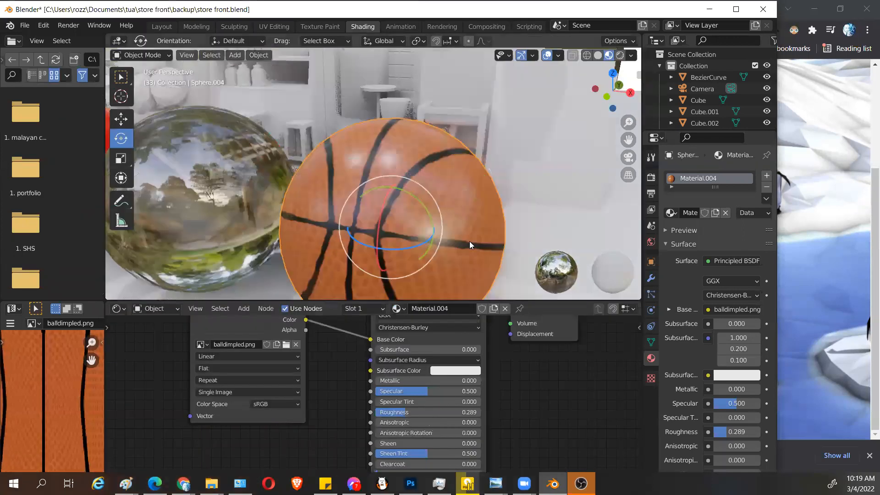
middle_click_drag(343, 224, 349, 251)
scroll(326, 404, "down", 1)
middle_click_drag(332, 398, 353, 480)
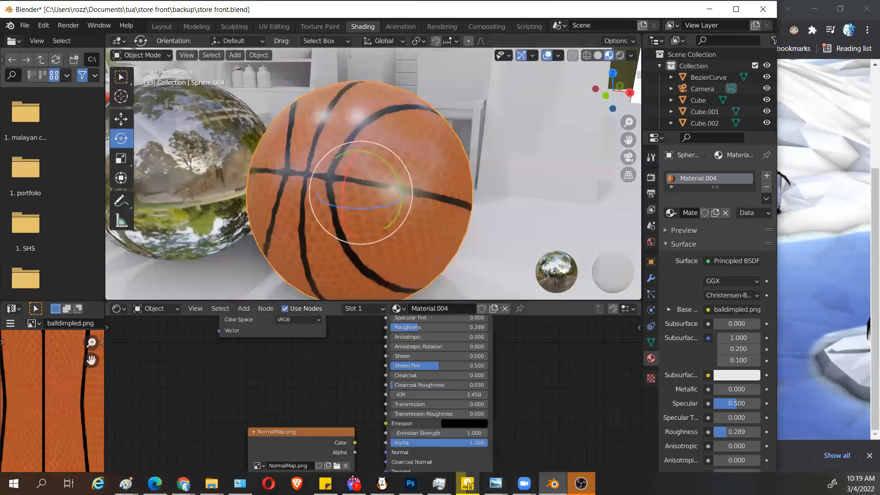
middle_click_drag(364, 409, 362, 336)
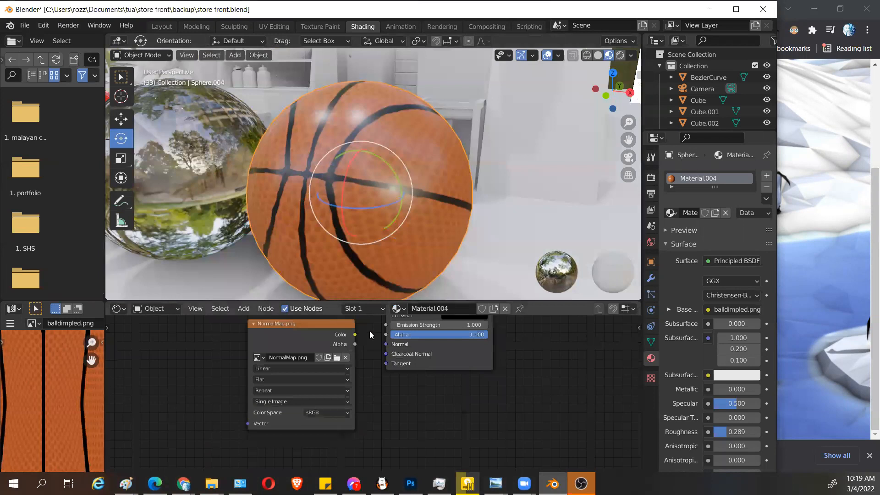
middle_click_drag(379, 337, 374, 390)
left_click_drag(370, 388, 400, 397)
middle_click_drag(444, 235, 459, 231)
middle_click_drag(540, 203, 550, 211)
middle_click_drag(542, 148, 501, 165)
middle_click_drag(521, 206, 469, 193)
middle_click_drag(357, 206, 388, 197)
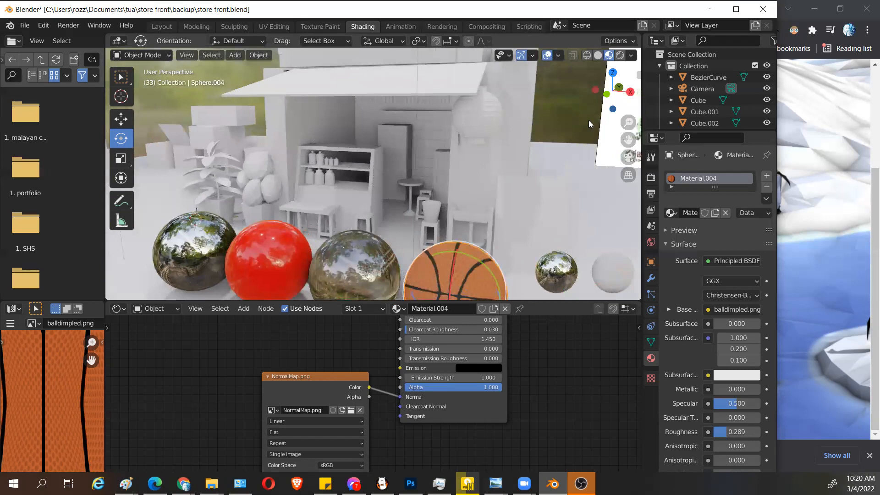
Step: Switch to Chrome, search Google Images for "storefront 3d model" and browse the results
left_click(868, 158)
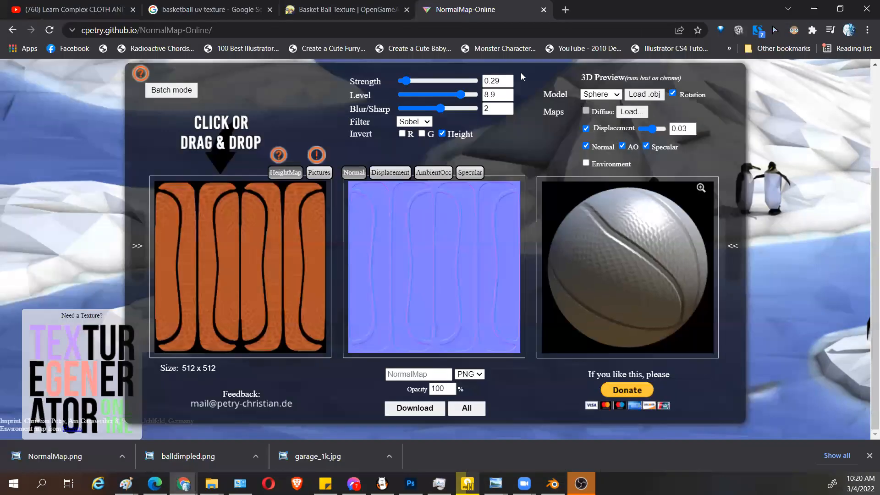
left_click(216, 9)
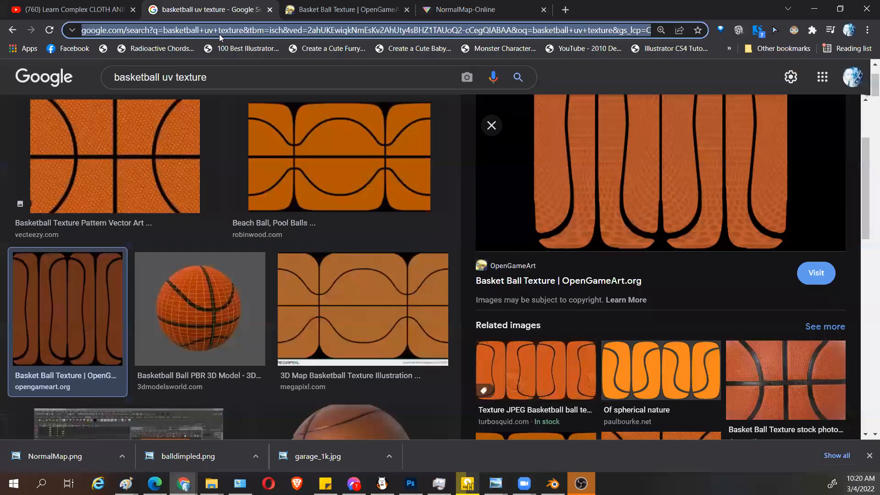
type("store")
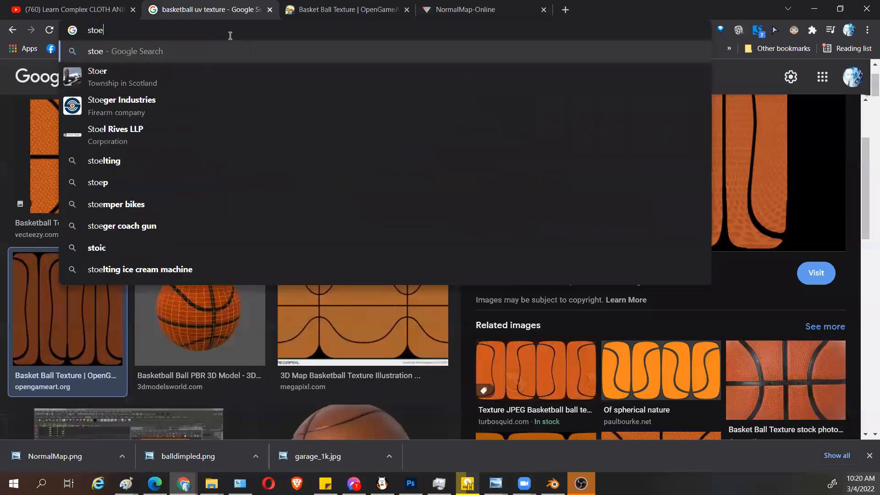
type("front")
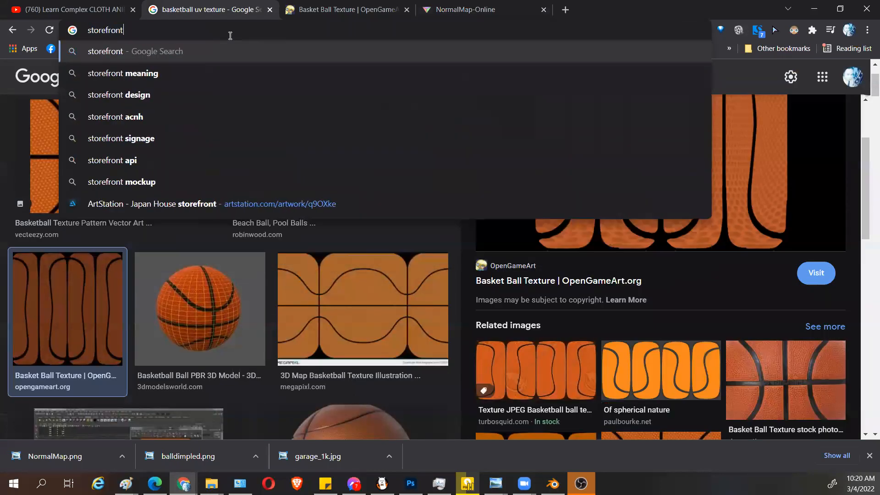
type(" 3d")
key("Return")
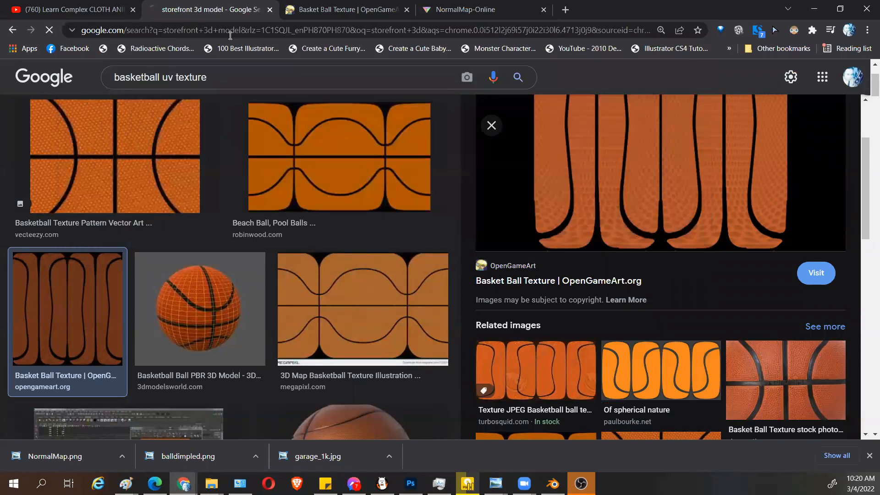
left_click(178, 128)
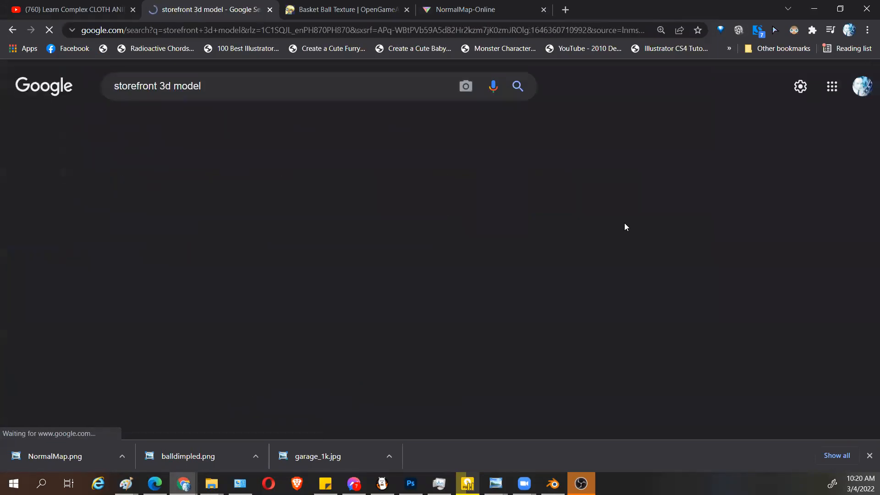
scroll(477, 238, "down", 3)
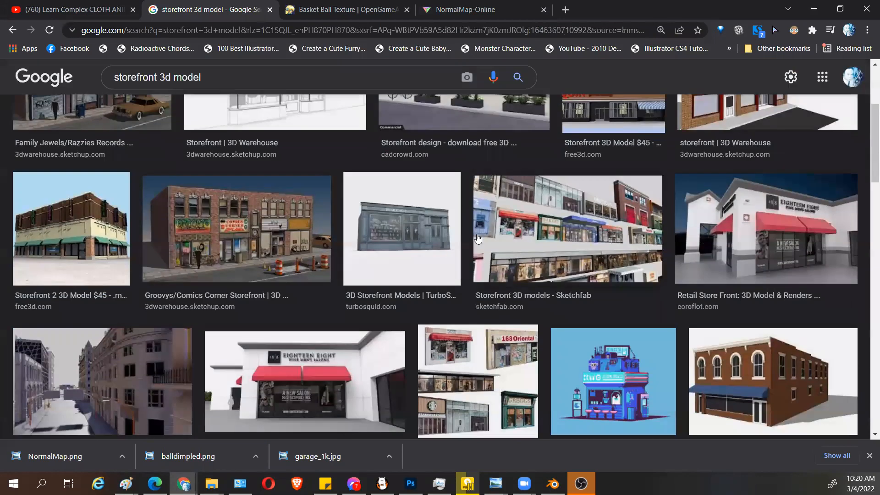
scroll(478, 238, "down", 3)
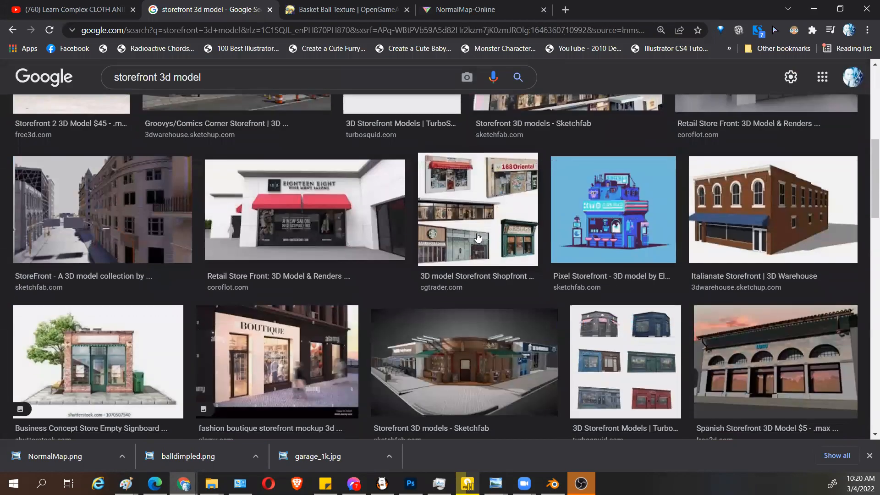
scroll(477, 237, "down", 3)
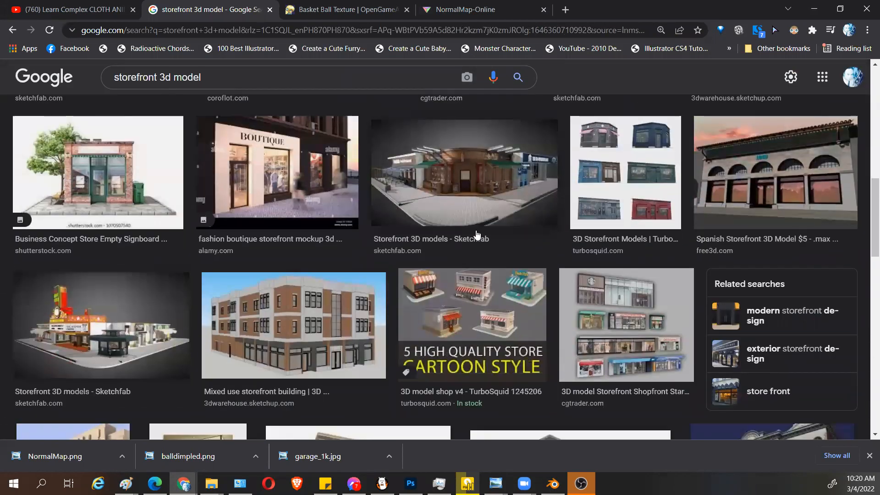
scroll(477, 234, "down", 3)
Step: Refine the image search to "storefront 3d model artstation"
left_click(241, 85)
type("sketc")
key("BackSpace")
key("BackSpace")
key("BackSpace")
key("BackSpace")
key("BackSpace")
type("artstatio")
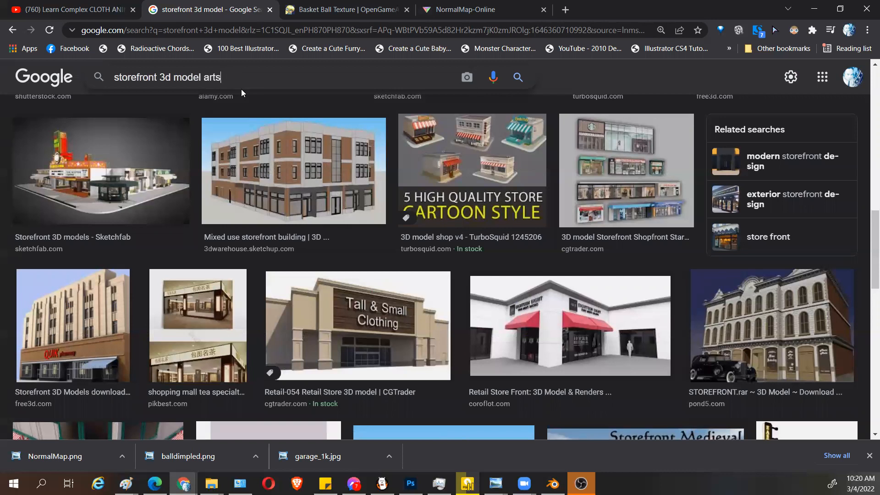
type("n")
key("Return")
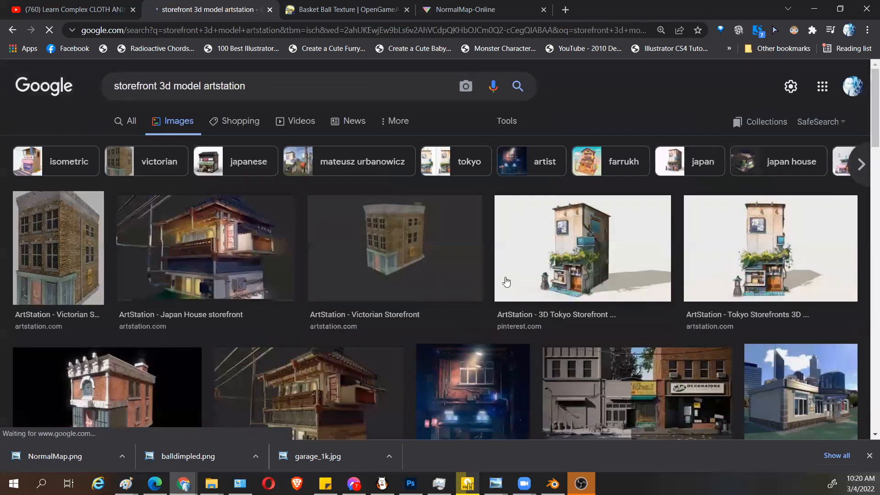
Step: Open the 3D Tokyo Storefront, the second Japan House storefront and the dark neon Storefront results in new tabs
left_click(586, 258)
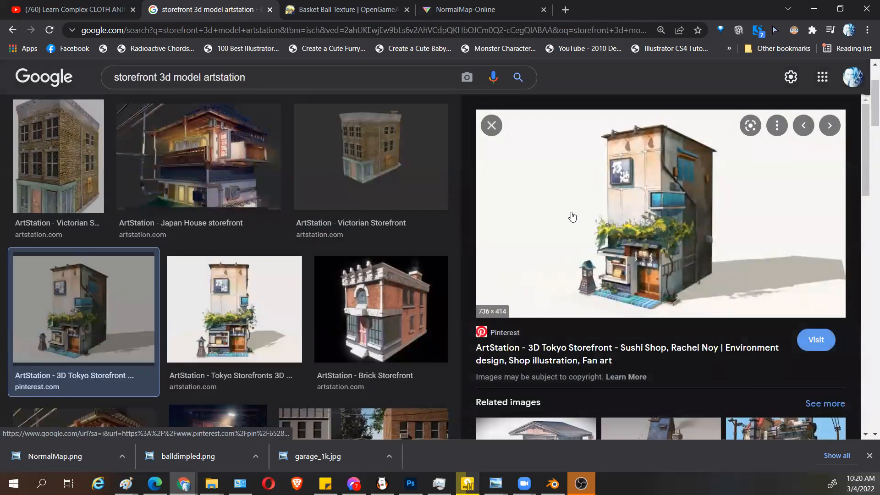
right_click(606, 214)
left_click(614, 219)
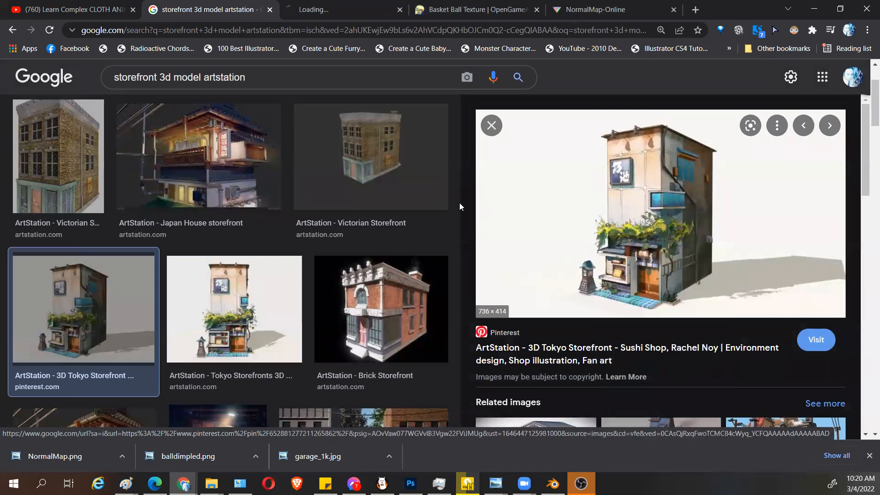
scroll(242, 293, "down", 5)
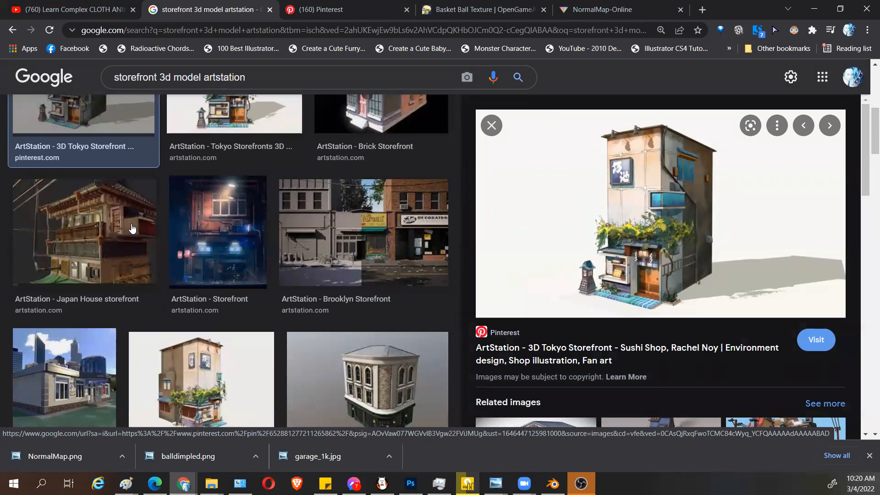
right_click(148, 226)
left_click(155, 231)
right_click(236, 219)
left_click(256, 225)
Step: Open the ArtStation pages of the Japan House storefront and the dark neon Storefront from their image previews
left_click(365, 10)
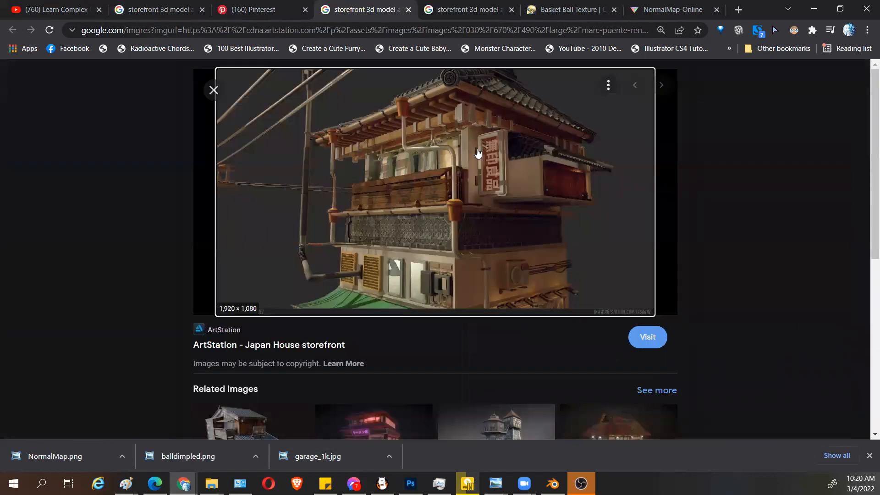
left_click(482, 128)
left_click(504, 14)
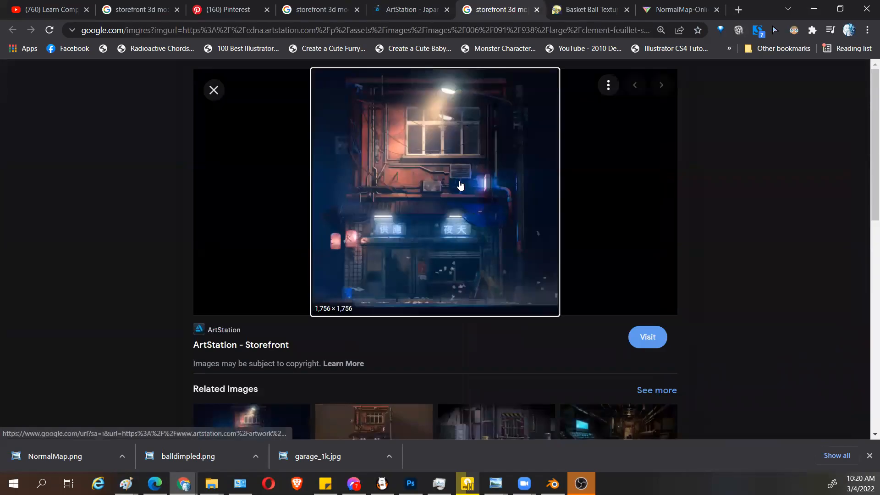
left_click(460, 186)
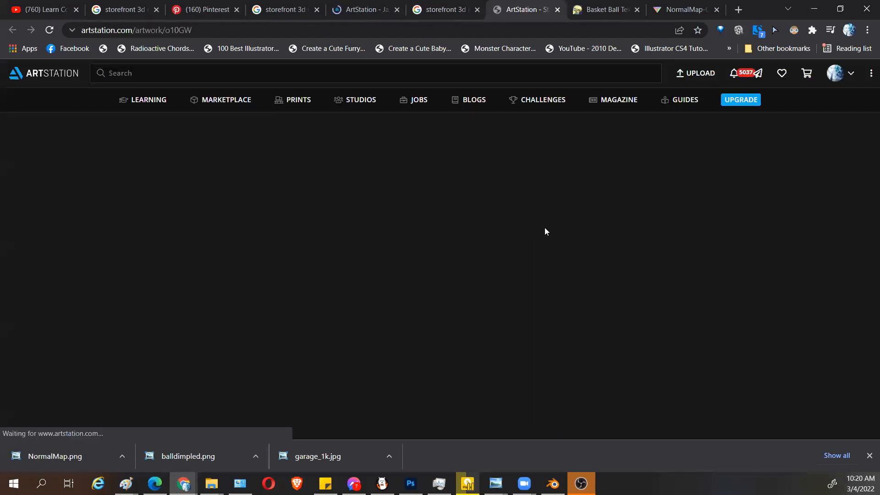
Step: Examine the renders and fluid simulation images on the Storefront artwork page
scroll(467, 229, "down", 10)
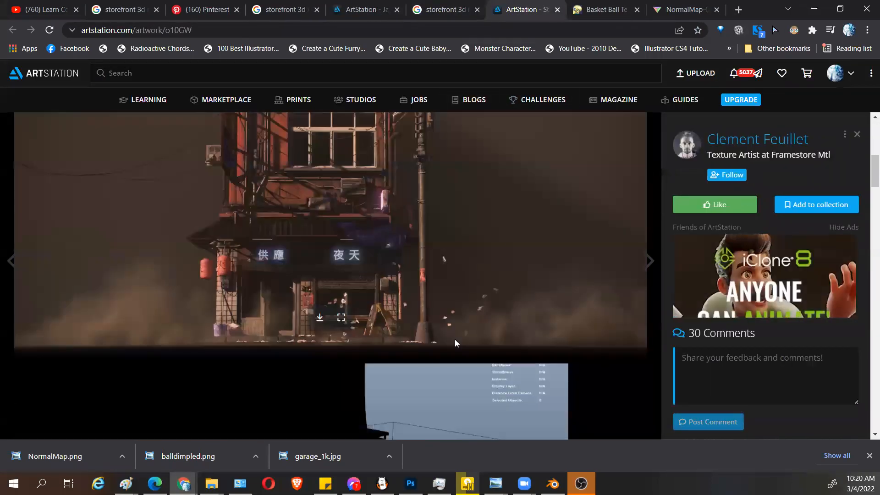
scroll(454, 342, "up", 9)
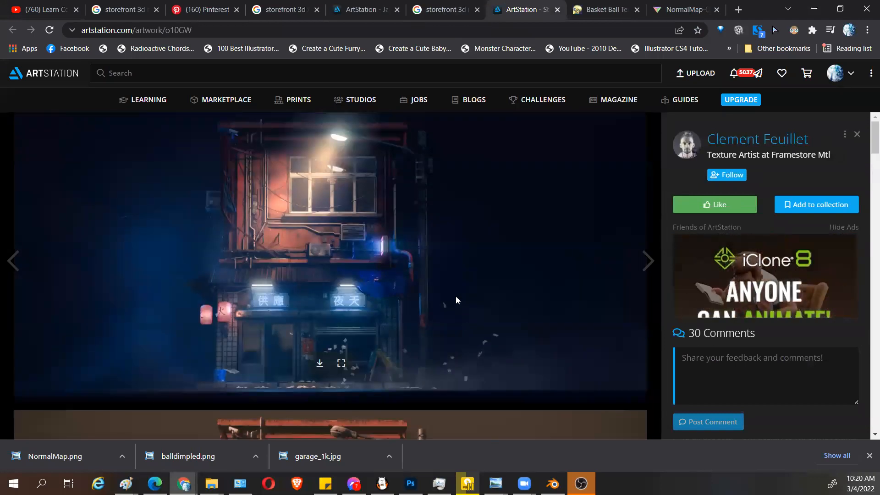
scroll(435, 213, "down", 10)
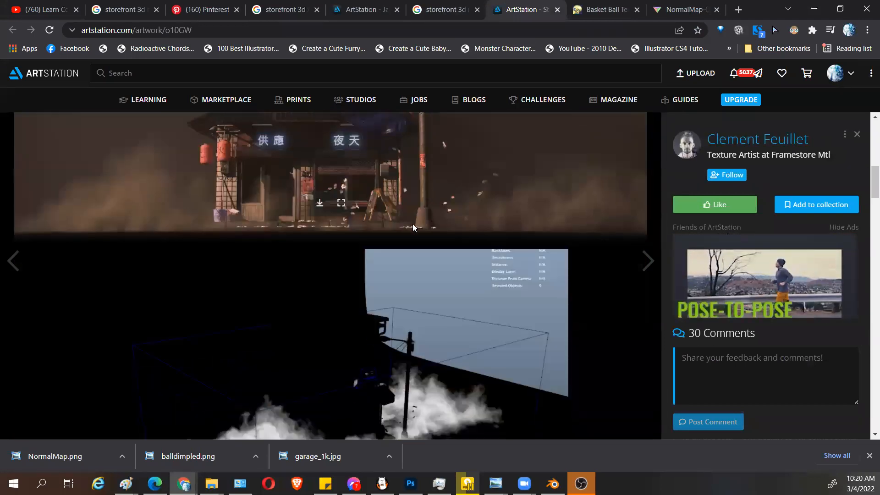
scroll(408, 233, "down", 5)
scroll(416, 251, "down", 5)
scroll(419, 251, "up", 8)
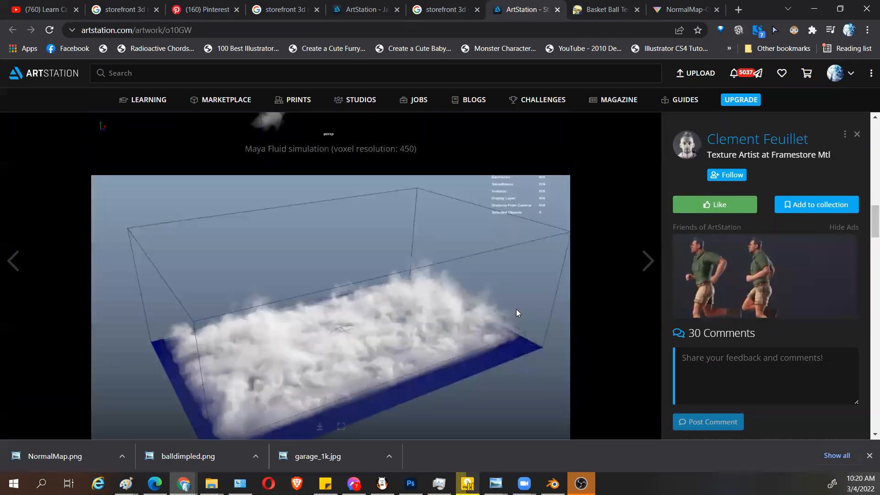
Step: Look over the Storefront artwork's renders and switch to the ArtStation page of the Japanese House
scroll(518, 305, "up", 10)
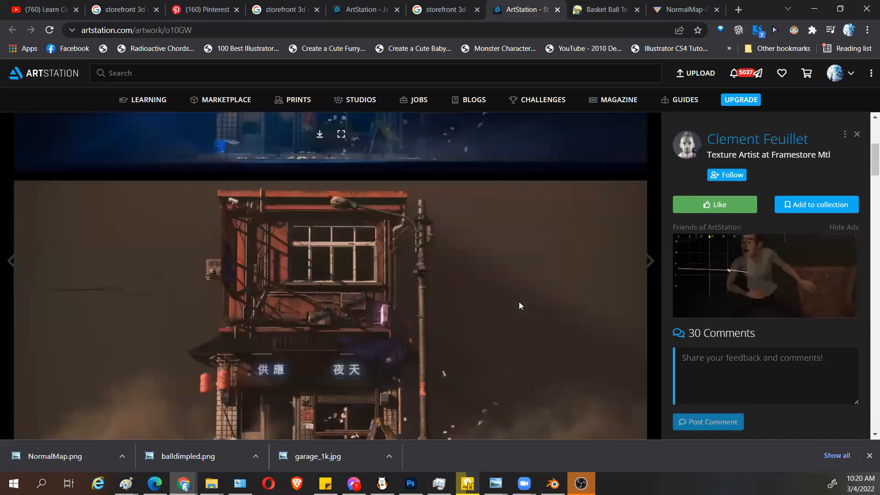
scroll(486, 306, "down", 1)
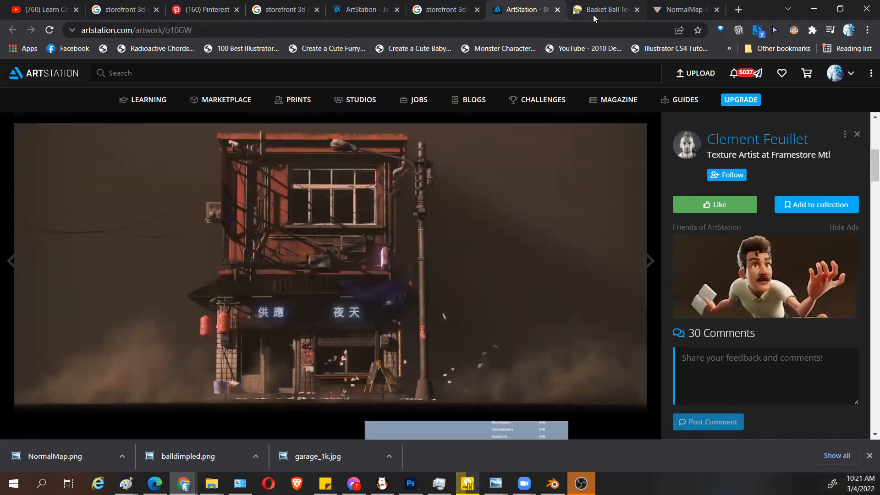
left_click(464, 11)
left_click(531, 16)
left_click(585, 15)
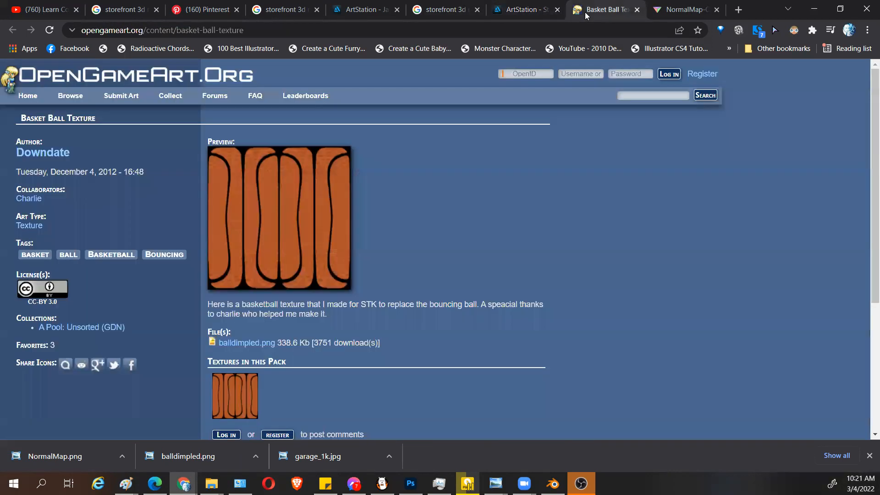
left_click(442, 10)
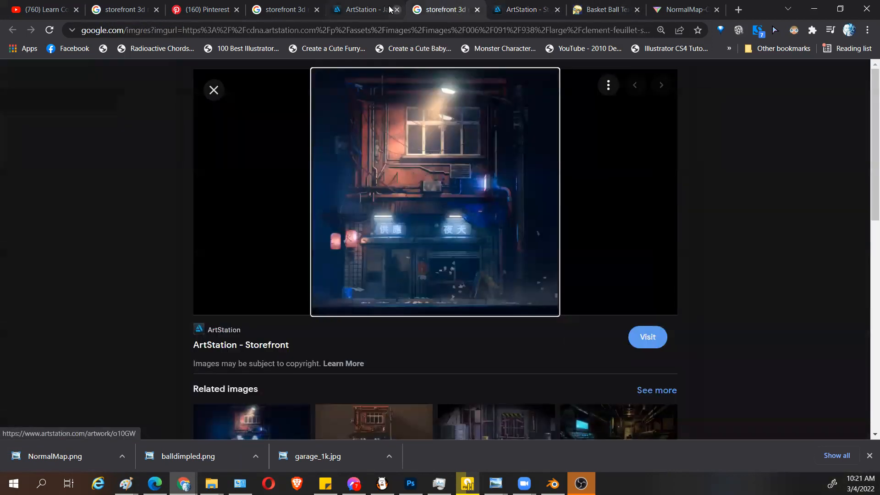
left_click(364, 10)
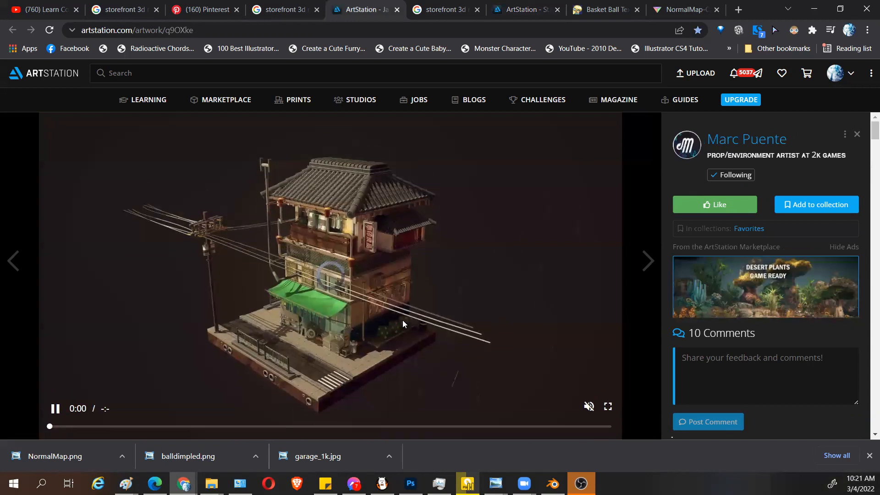
Step: Examine the day and night renders of the Japanese House's upper floors
scroll(399, 345, "down", 10)
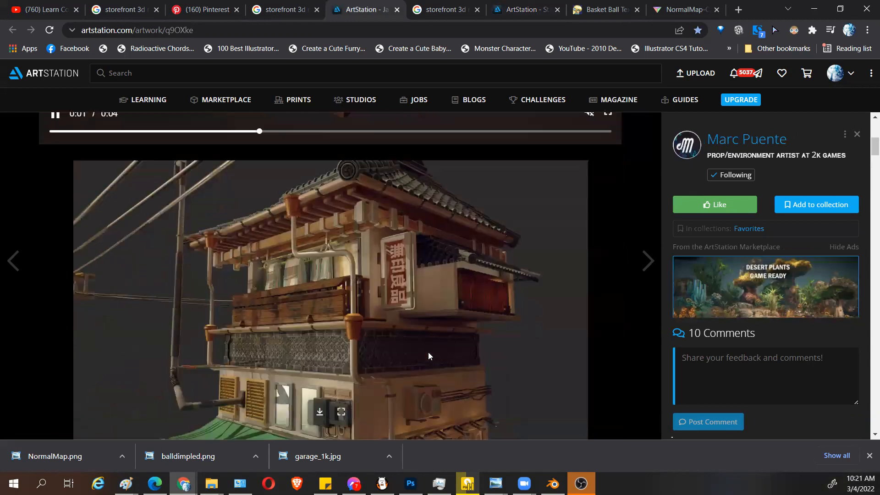
scroll(427, 351, "up", 3)
scroll(412, 351, "down", 3)
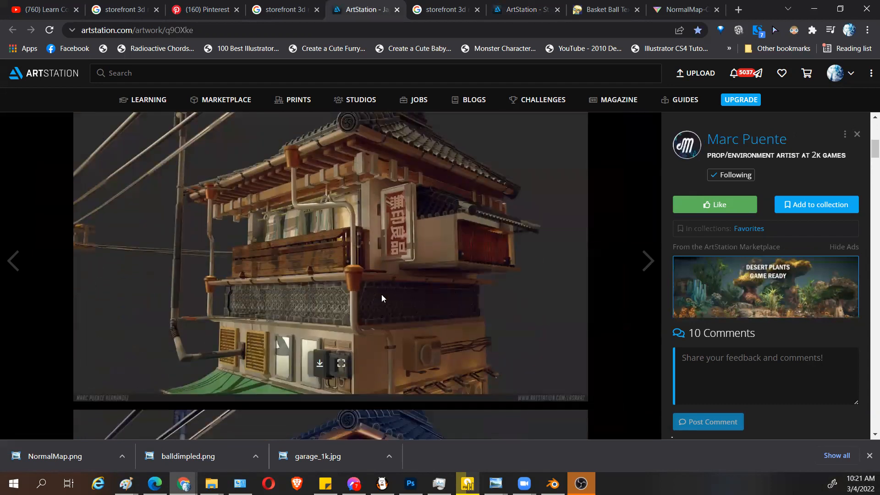
scroll(382, 320, "down", 7)
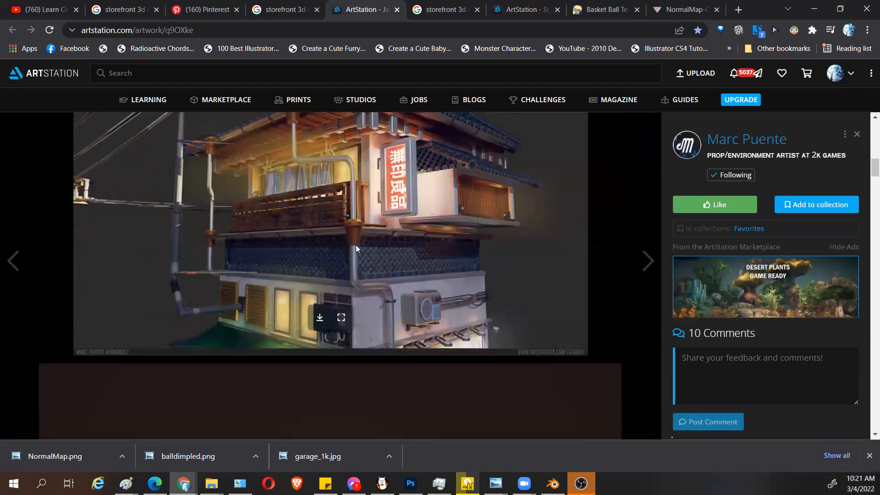
scroll(352, 243, "down", 7)
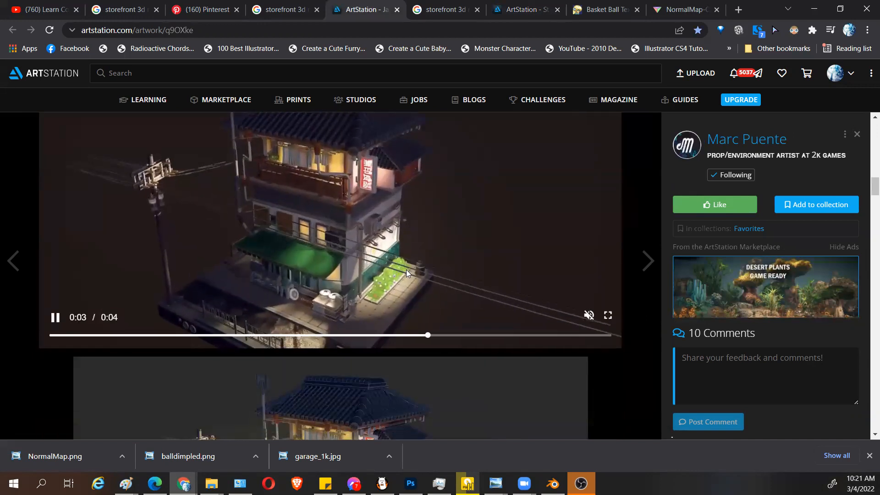
Step: View the night turntable video in full screen, pause it and return to the artwork page
scroll(406, 270, "up", 2)
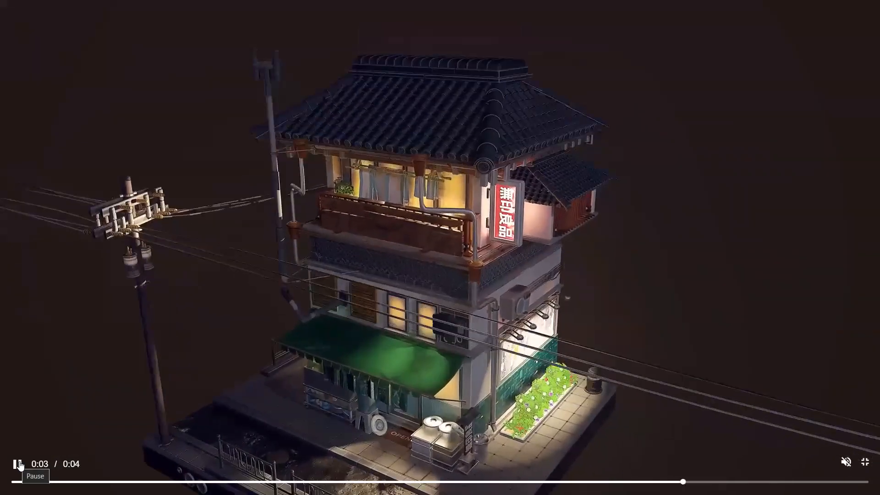
left_click(18, 464)
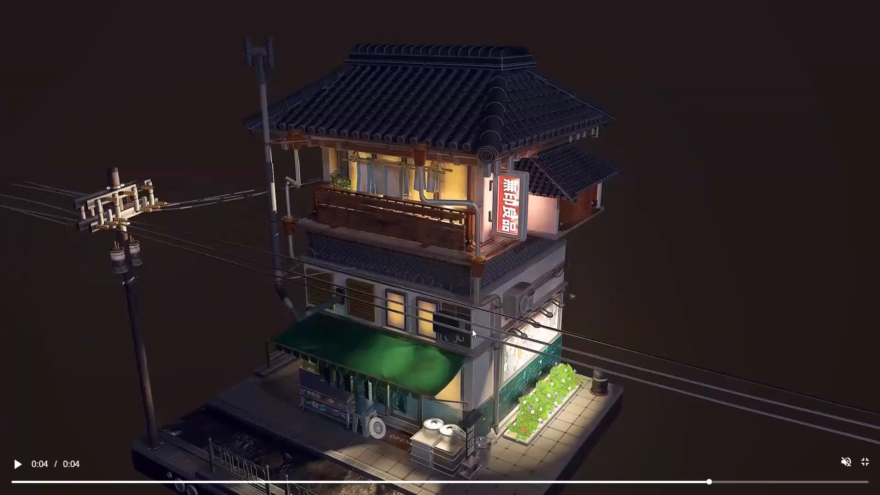
left_click(865, 463)
Step: Examine the day and night renders of the Japanese House's street-level shopfront and of the whole building
scroll(499, 315, "down", 6)
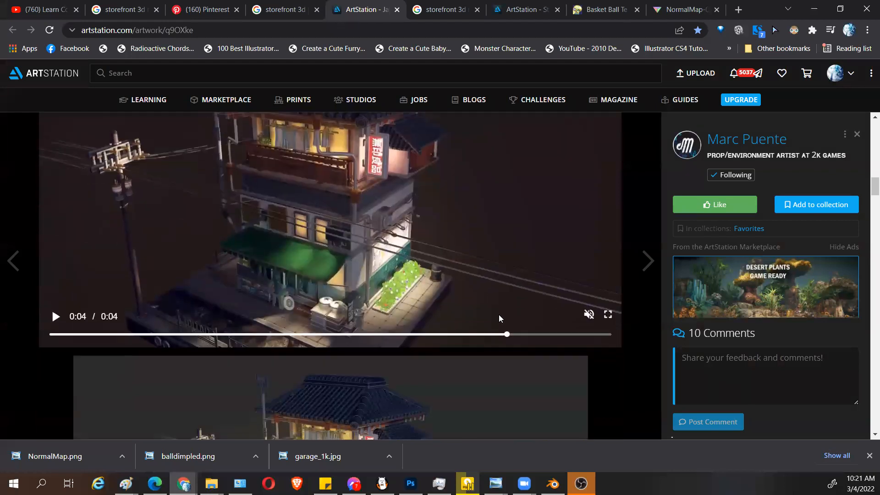
scroll(500, 315, "down", 10)
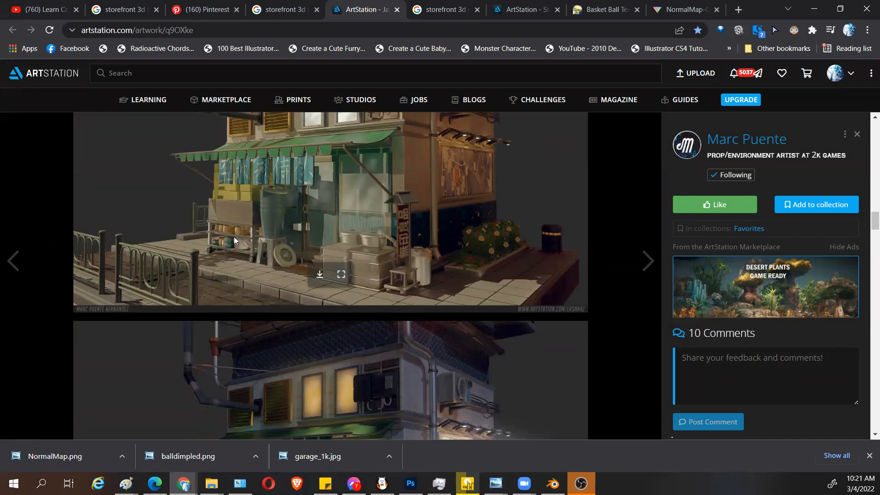
scroll(442, 327, "down", 5)
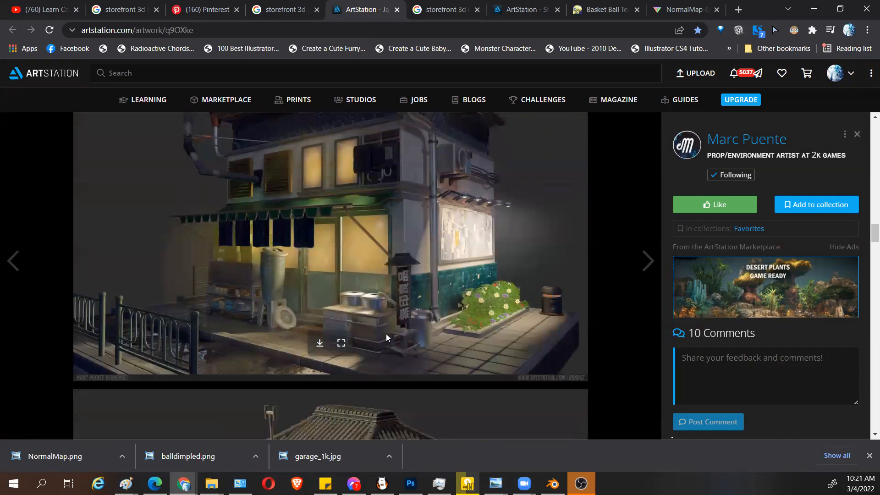
scroll(387, 337, "down", 5)
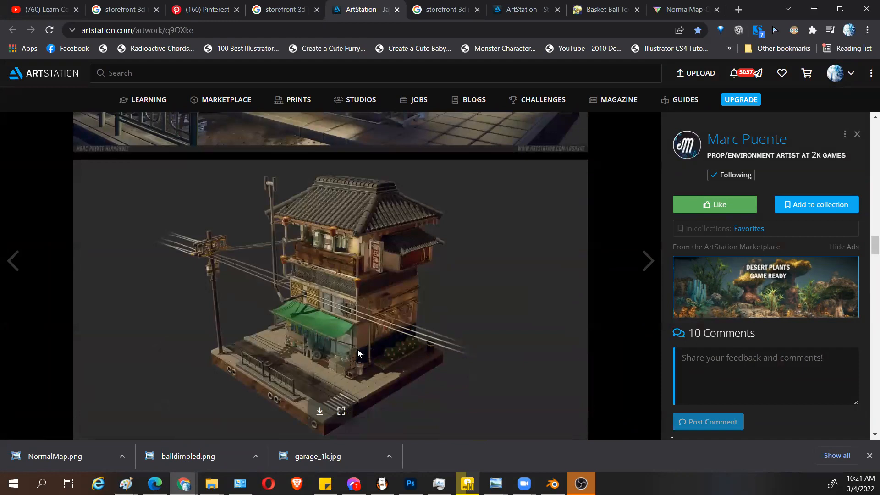
scroll(355, 348, "up", 3)
scroll(321, 275, "down", 4)
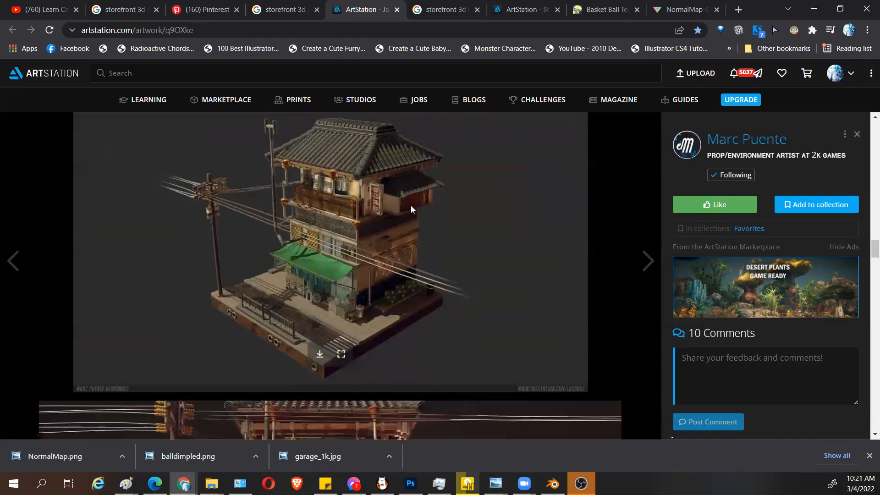
scroll(455, 329, "down", 7)
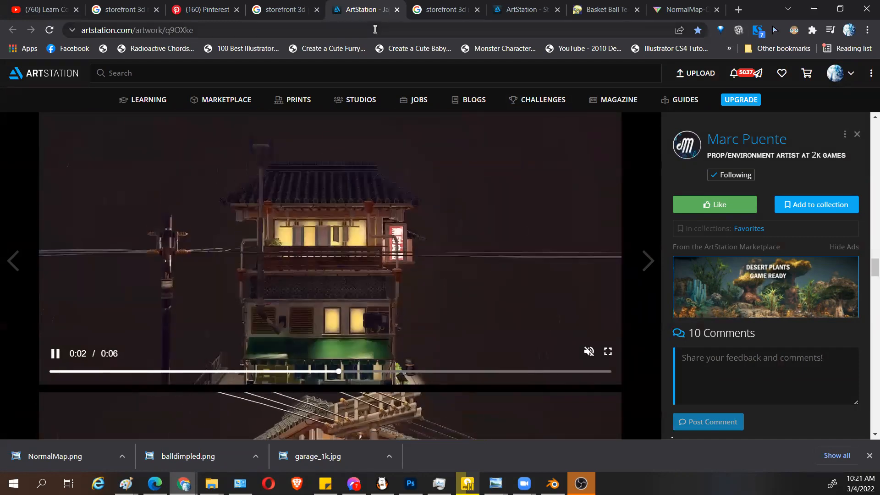
Step: Examine the remaining videos, the wireframe views and the concept illustration of the Japanese House
left_click(374, 29)
scroll(444, 327, "down", 6)
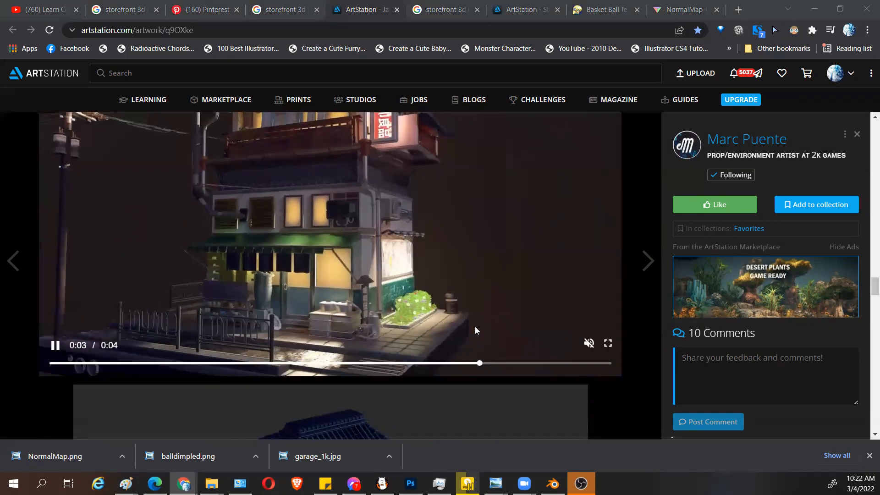
scroll(344, 390, "down", 8)
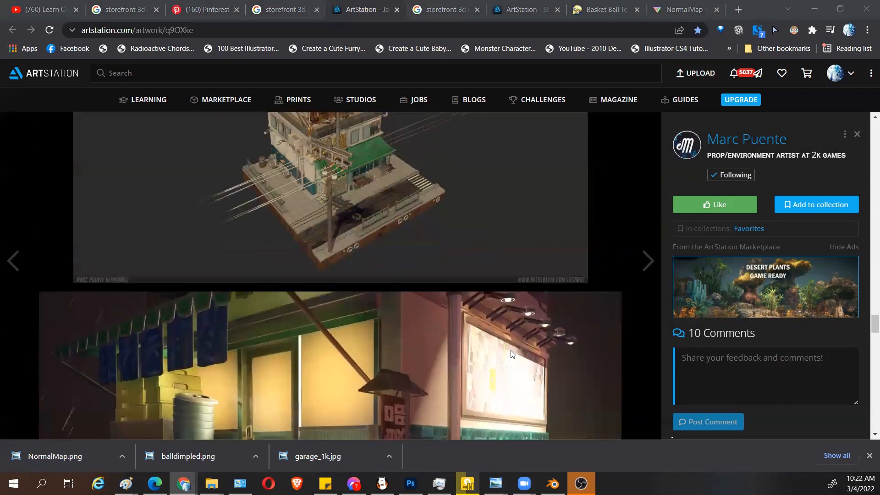
scroll(511, 351, "down", 12)
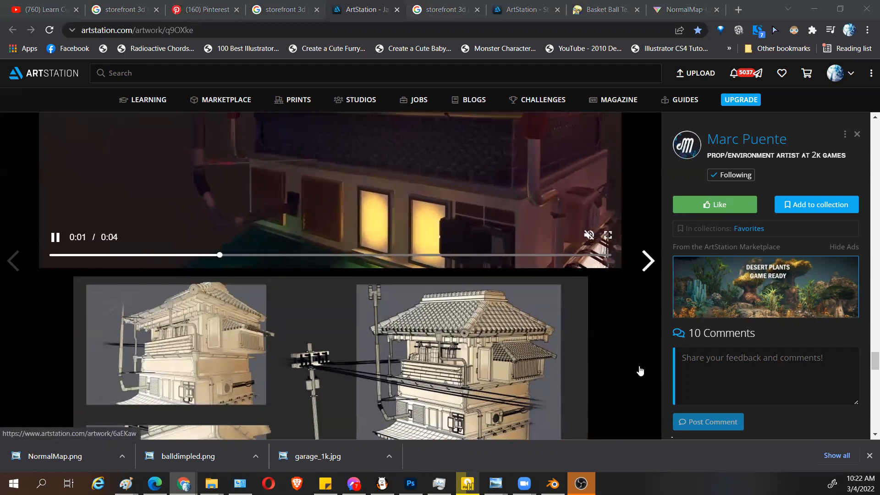
scroll(640, 370, "down", 4)
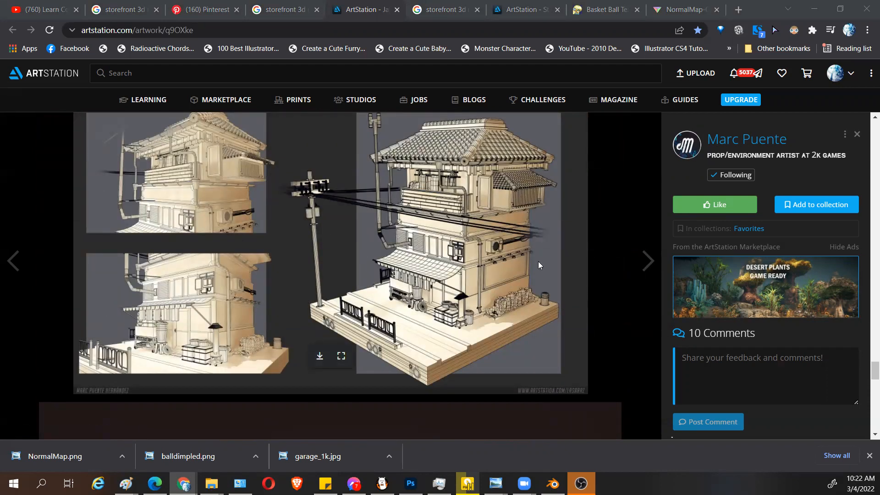
scroll(539, 259, "down", 6)
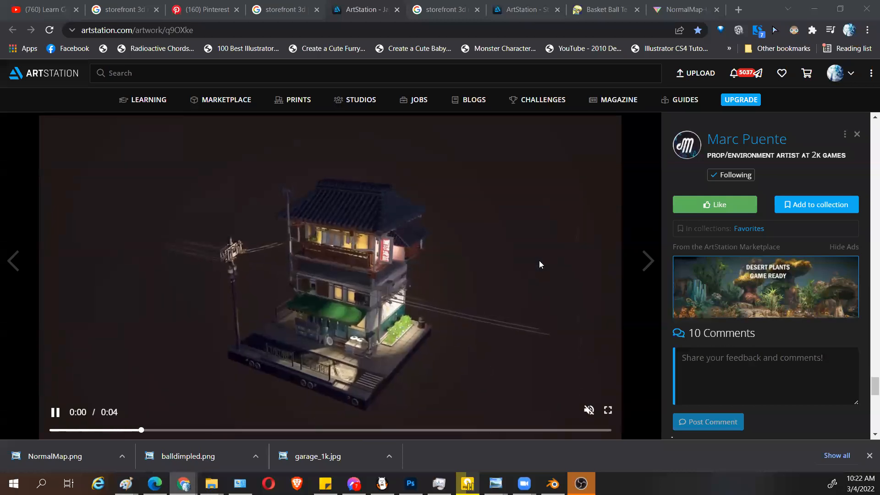
scroll(540, 260, "down", 10)
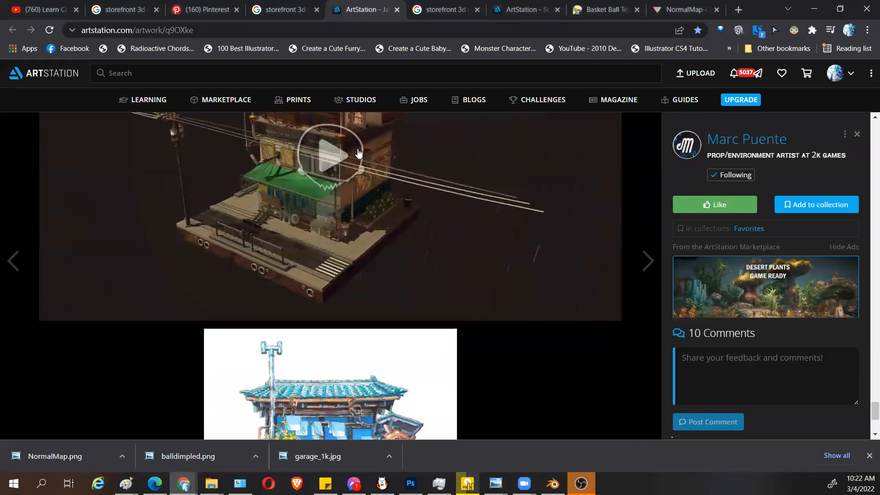
scroll(538, 364, "down", 4)
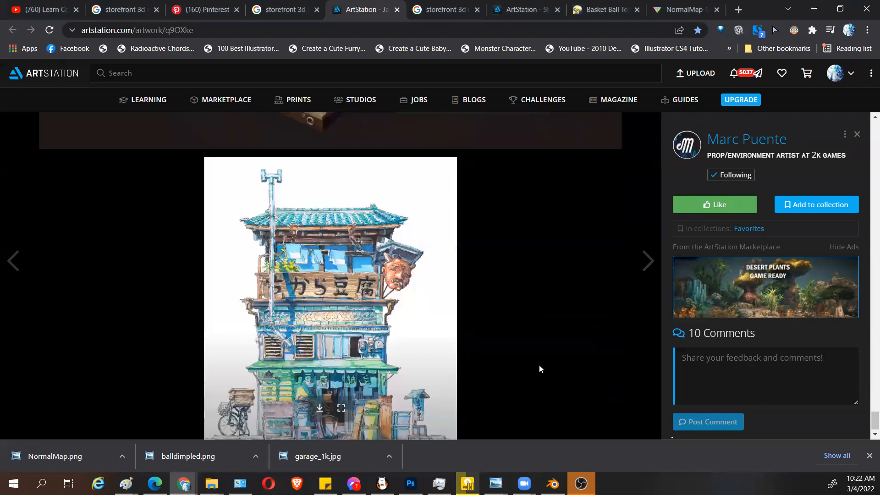
Step: Display the interactive Japanese House model in the Reflectivity channel and inspect its shopfront and balcony up close
scroll(538, 364, "up", 4)
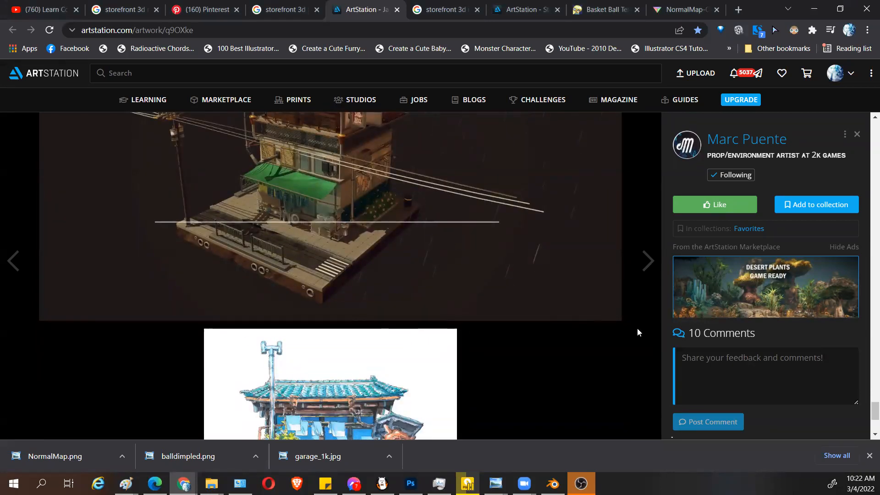
scroll(545, 309, "up", 1)
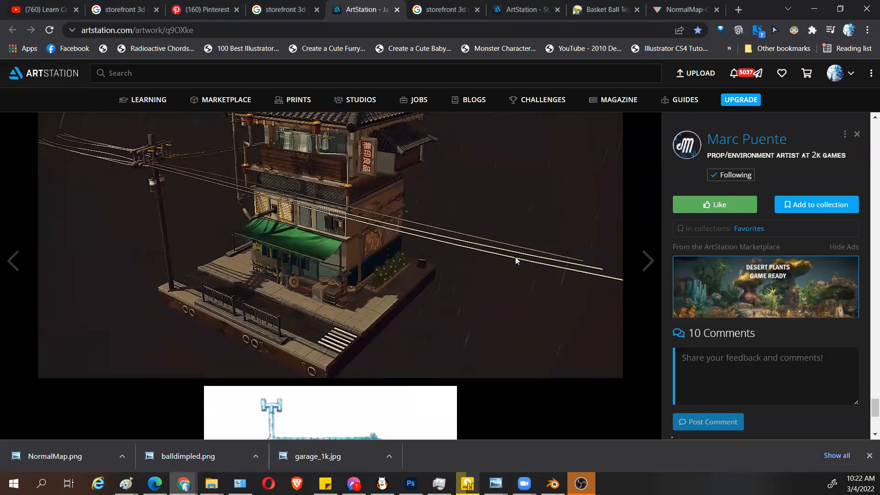
scroll(633, 253, "up", 2)
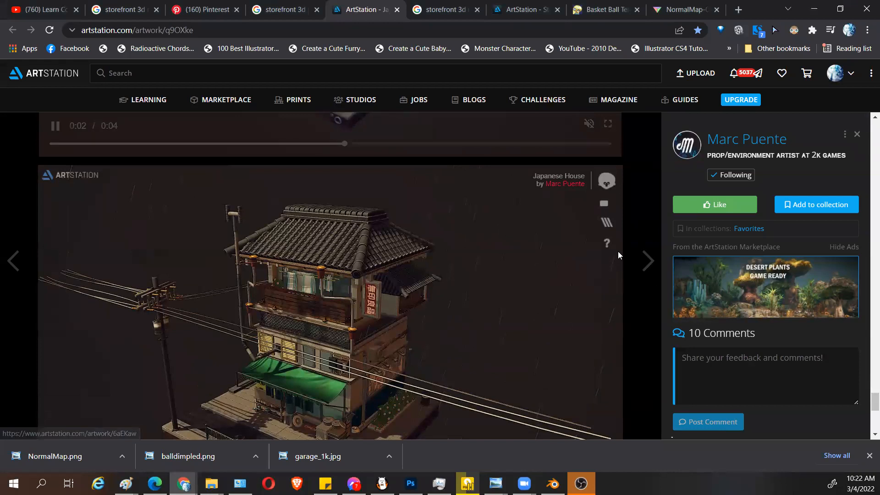
scroll(639, 320, "down", 1)
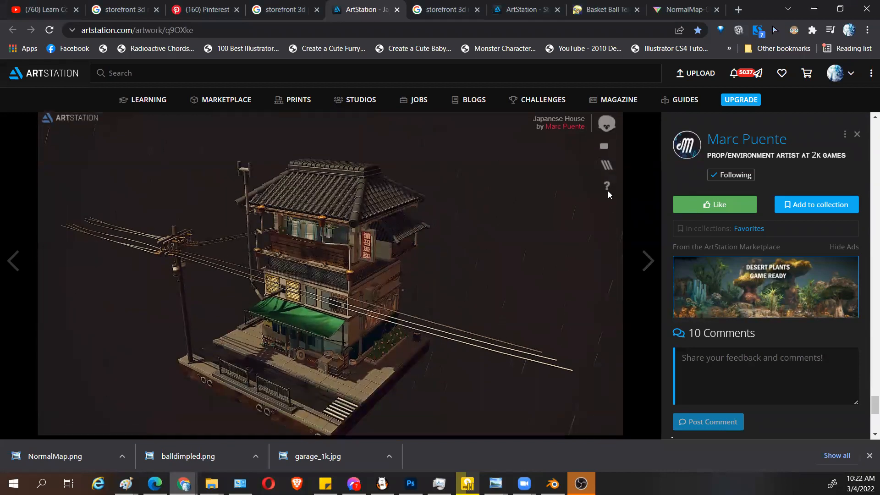
left_click(606, 166)
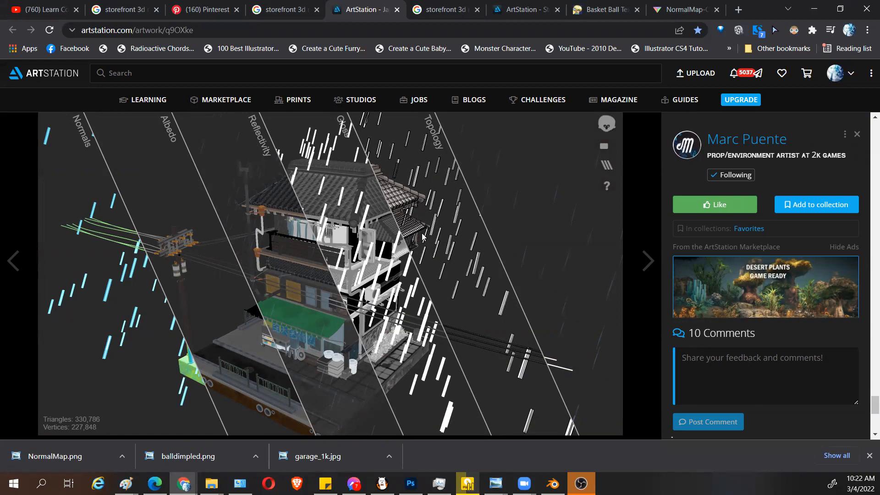
left_click(288, 271)
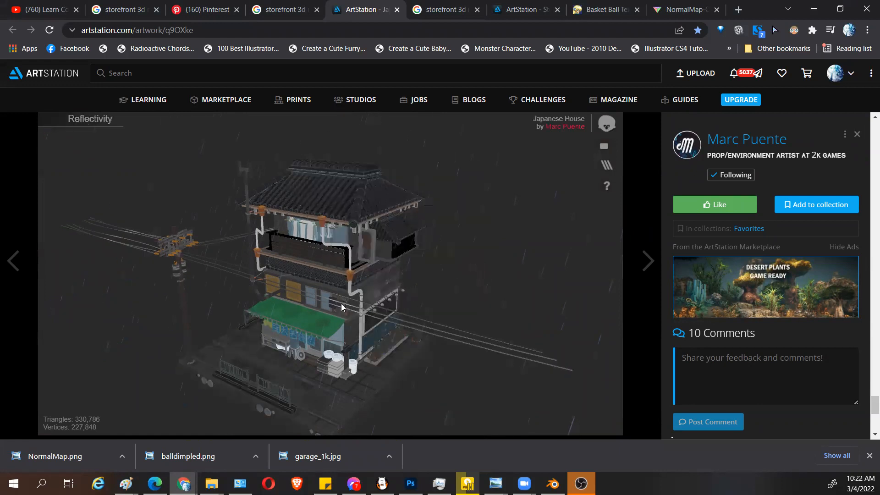
scroll(345, 308, "up", 3)
middle_click_drag(463, 370, 485, 312)
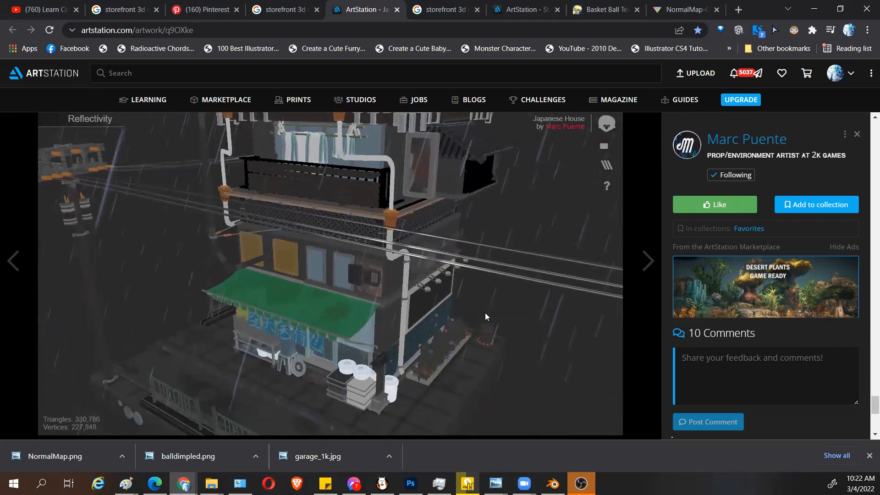
left_click_drag(464, 333, 379, 261)
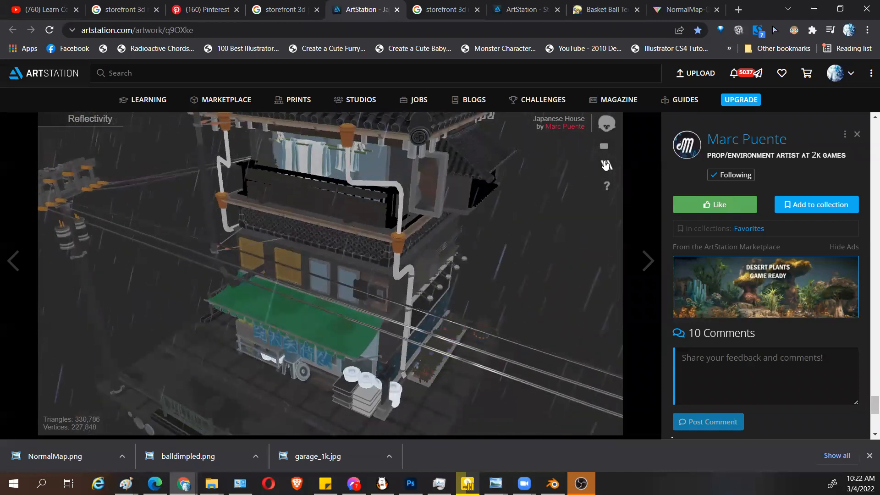
Step: Inspect the front of the 3D house model in the Albedo and Normals channels
left_click(606, 165)
left_click(188, 241)
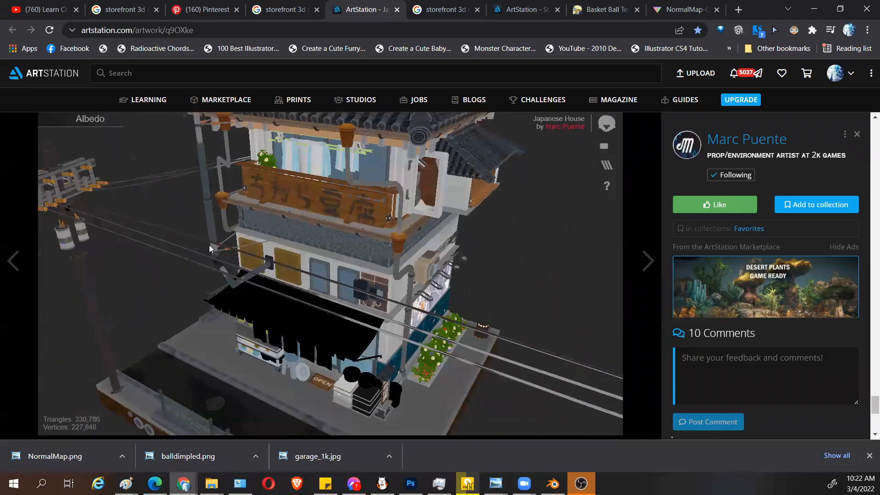
left_click_drag(418, 335, 445, 335)
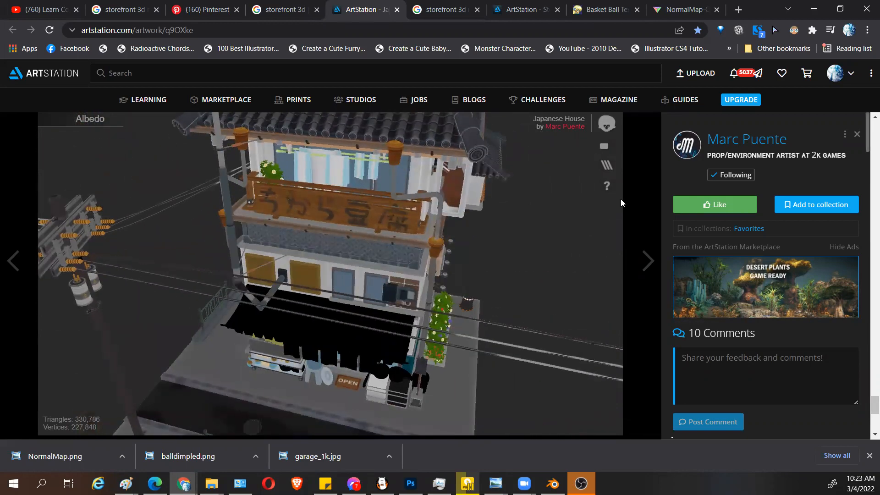
left_click_drag(410, 301, 376, 289)
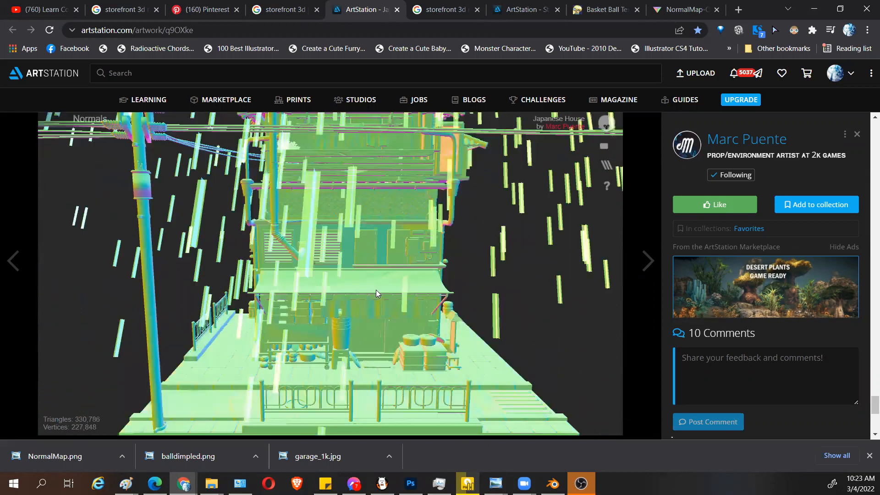
Step: Inspect the roof and side wall of the interactive Japanese House model in the Normals channel
left_click_drag(443, 305, 251, 326)
left_click_drag(285, 400, 311, 288)
scroll(311, 288, "up", 5)
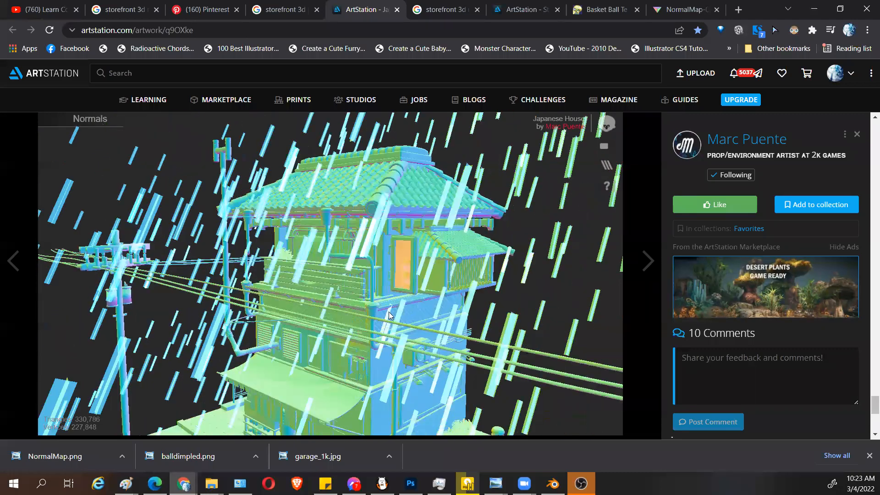
left_click_drag(399, 321, 493, 282)
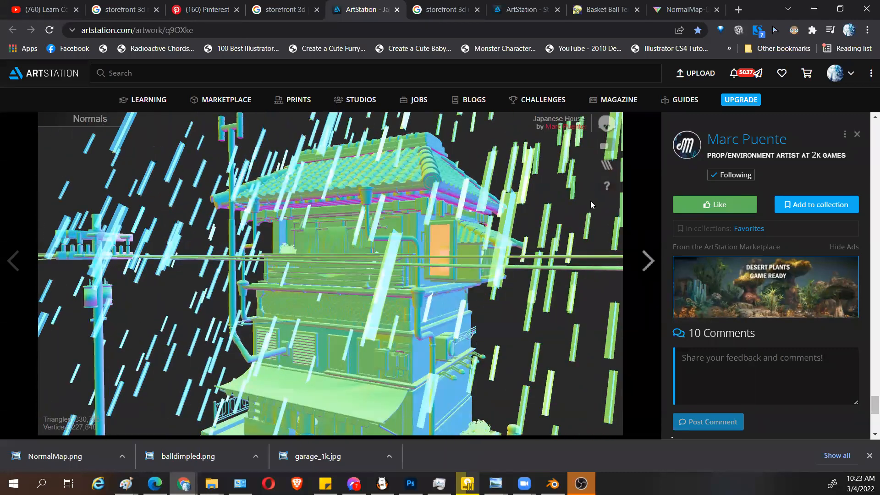
Step: Return the Japanese House model from the channel views to its full render and inspect the shopfront from the front
left_click(606, 164)
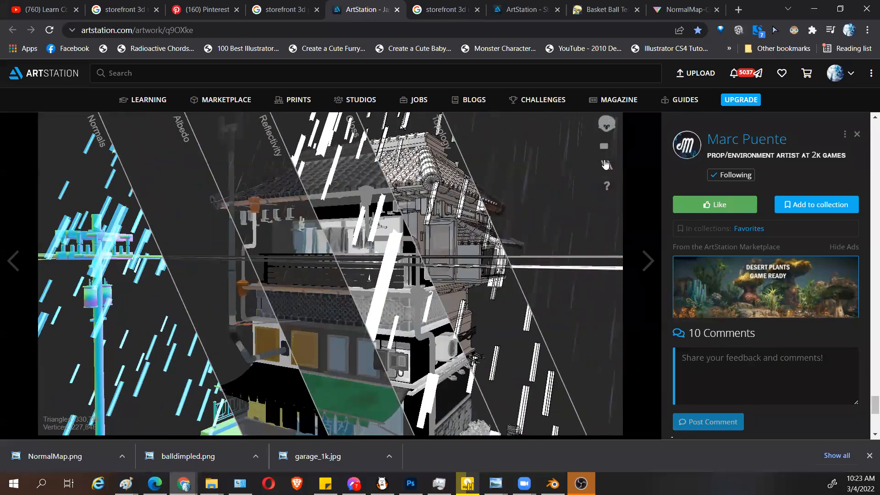
left_click(547, 179)
left_click_drag(398, 304, 401, 332)
left_click_drag(268, 289, 324, 285)
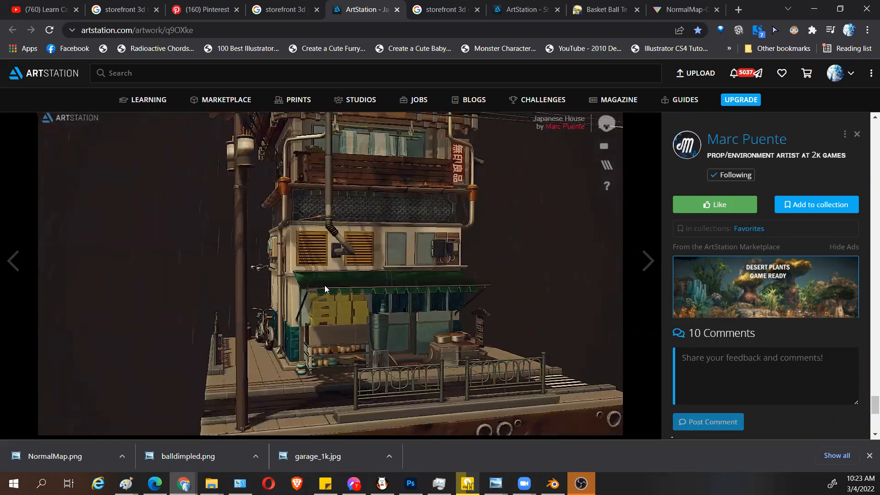
Step: Add the Japanese House project to the TEXTURING collection
left_click(823, 204)
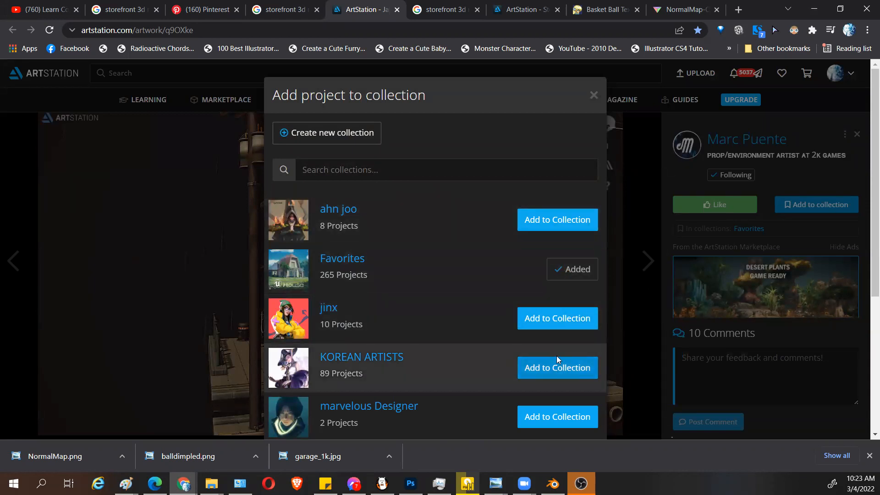
scroll(556, 356, "down", 4)
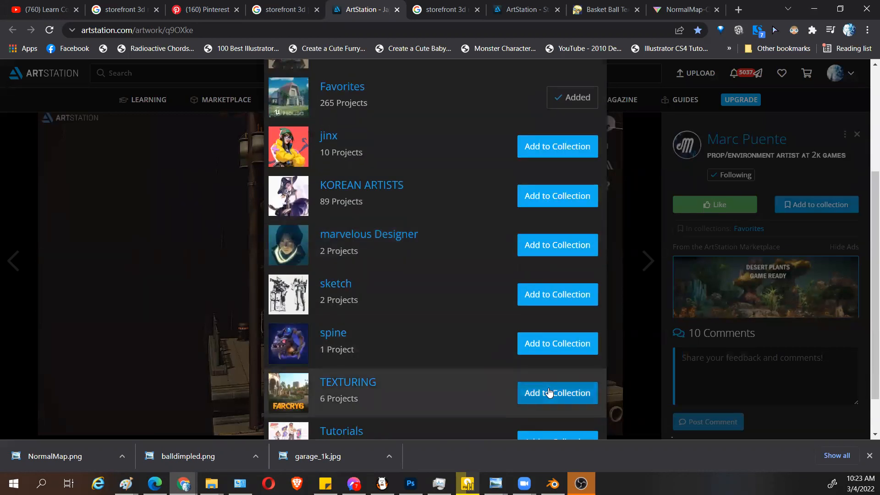
left_click(643, 255)
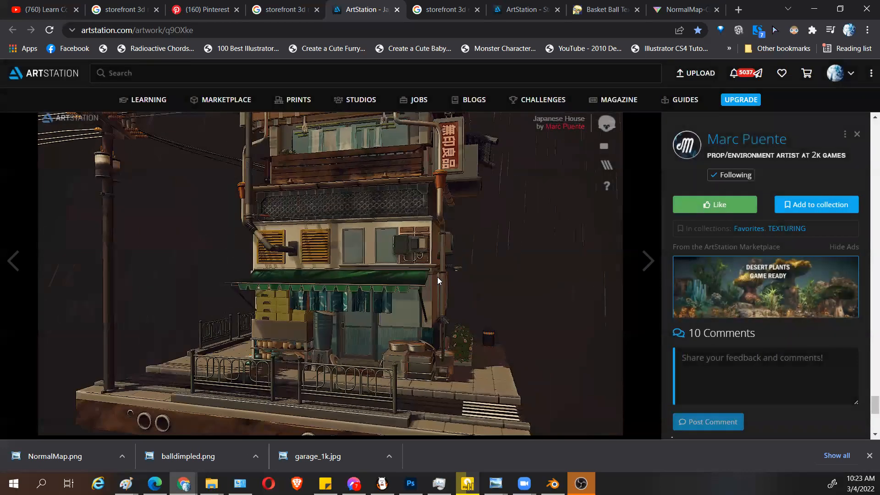
Step: Inspect the fully rendered Japanese House model from roof to street level, both close up and as a whole
left_click_drag(393, 278, 389, 223)
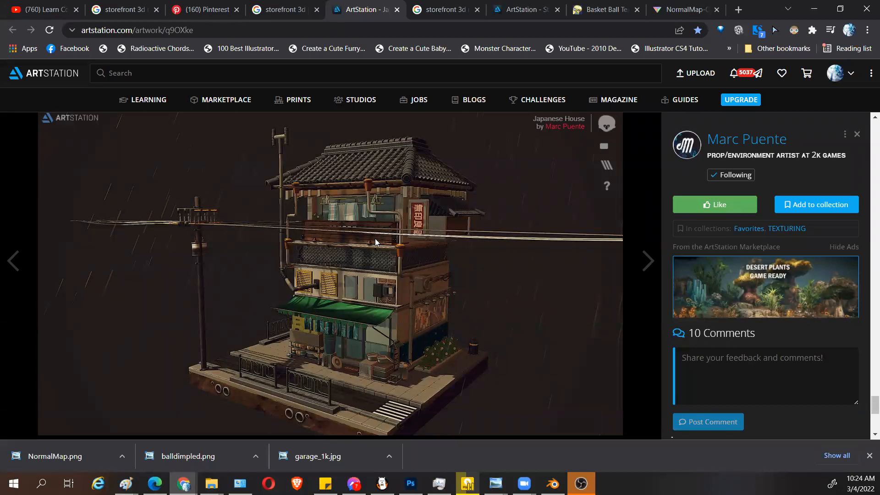
scroll(420, 261, "up", 5)
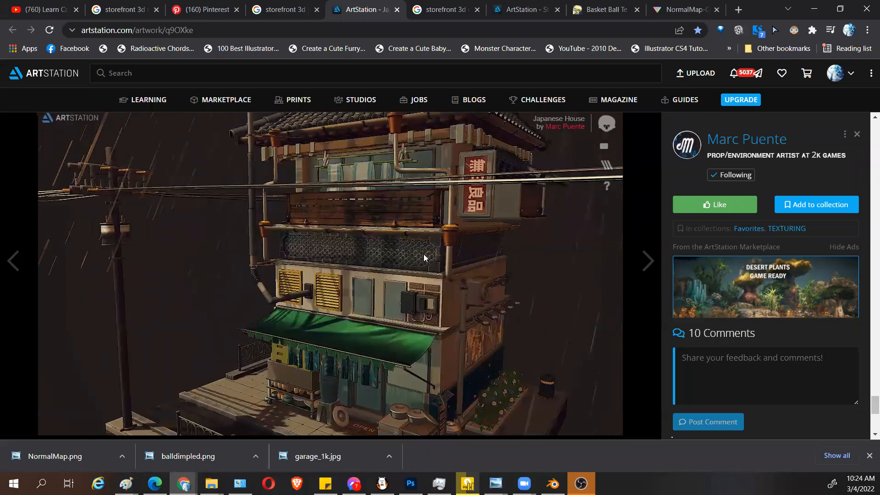
left_click_drag(383, 229, 416, 274)
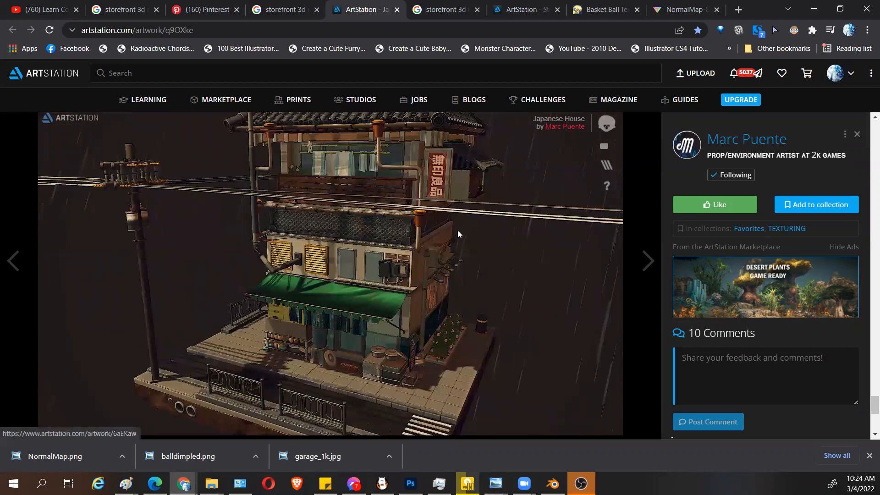
scroll(479, 265, "down", 3)
left_click_drag(473, 272, 498, 255)
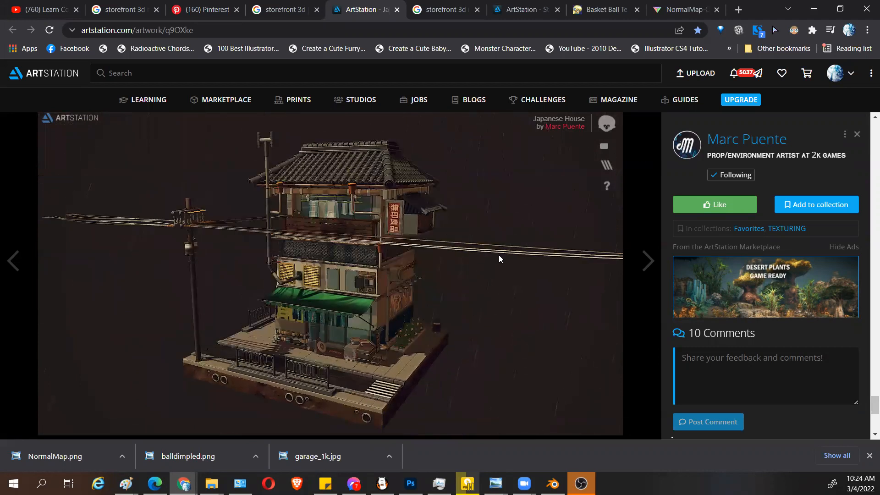
Step: Open the 80.lv breakdown article on the Stylized Japanese Storefront Diorama from the artist's portfolio and skim its concept, reference and vegetation sections
key("alt+Left")
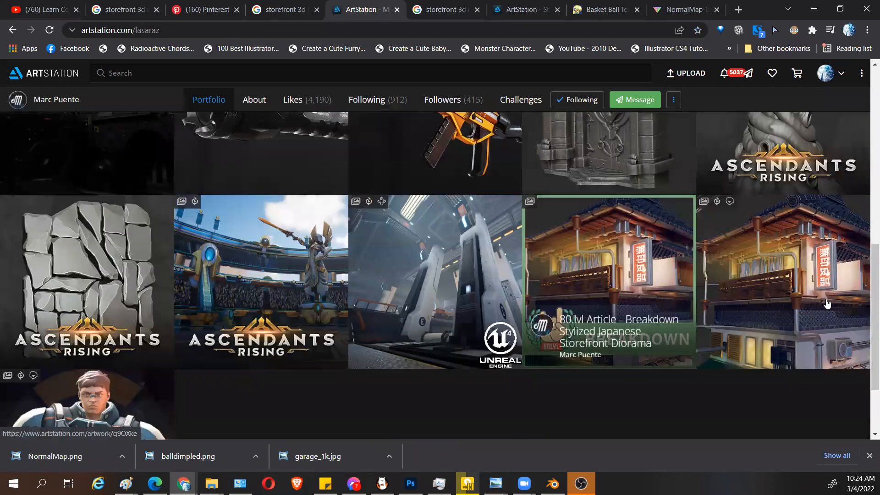
left_click(602, 326)
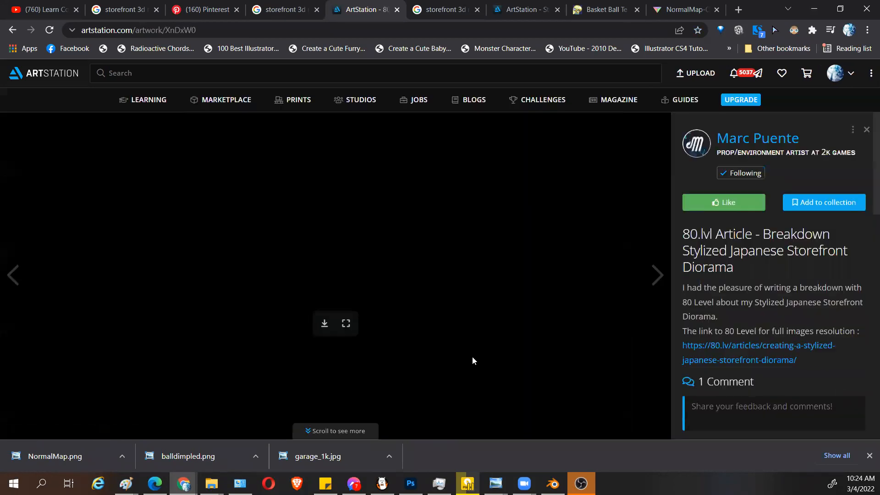
scroll(460, 296, "down", 5)
scroll(460, 296, "down", 10)
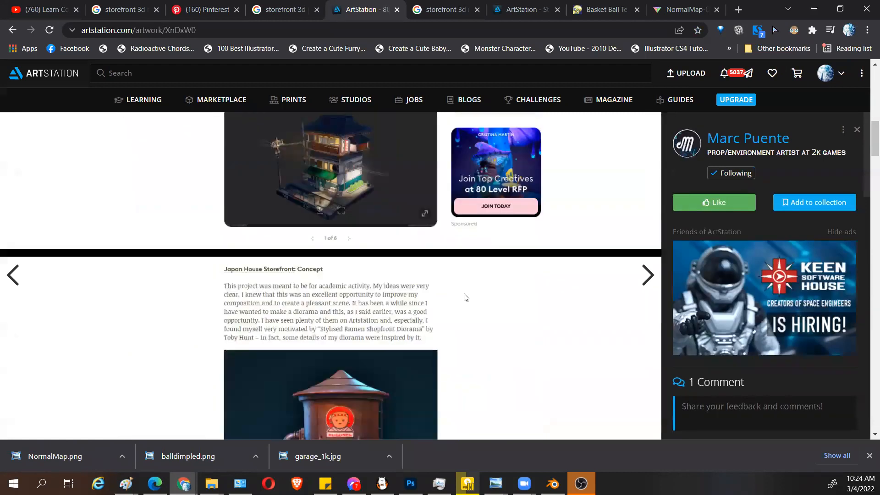
scroll(466, 297, "down", 10)
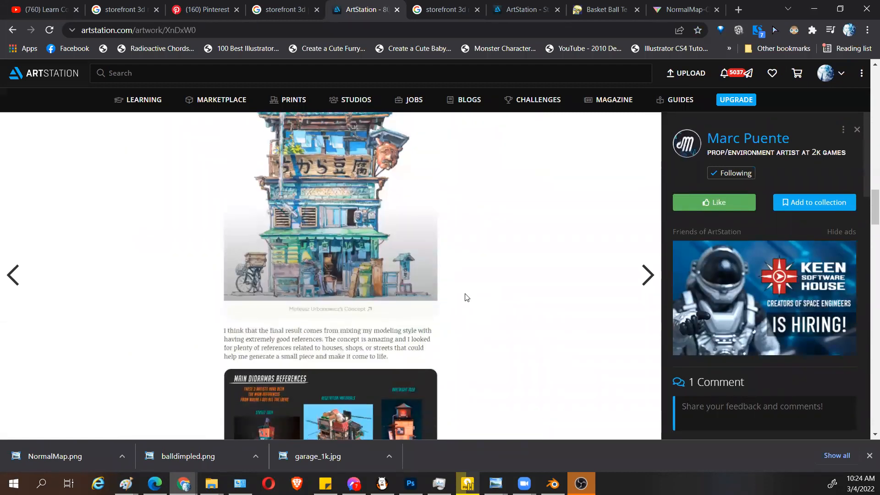
scroll(466, 301, "down", 10)
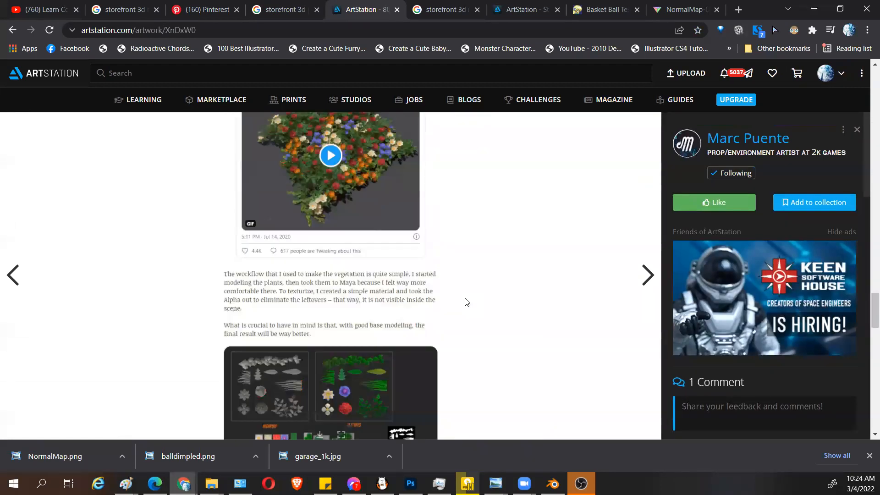
Step: Return to the artist's portfolio and look over the profile header and the project thumbnails
left_click(744, 142)
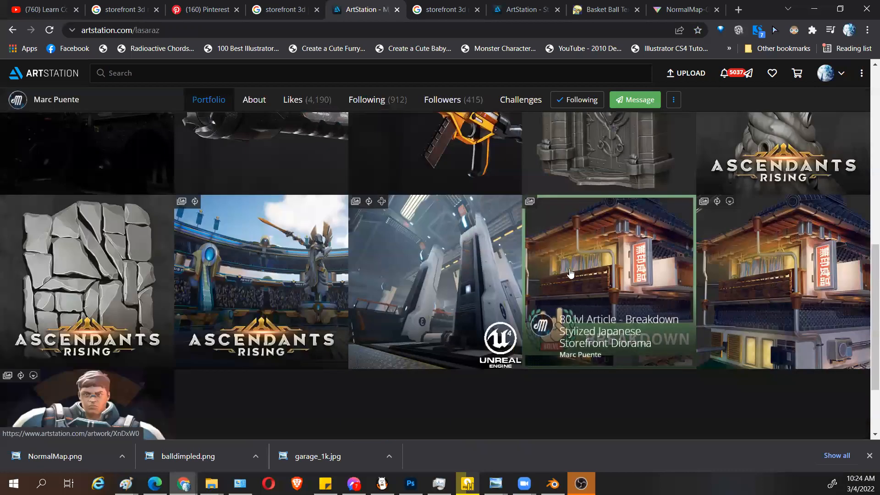
scroll(665, 268, "up", 3)
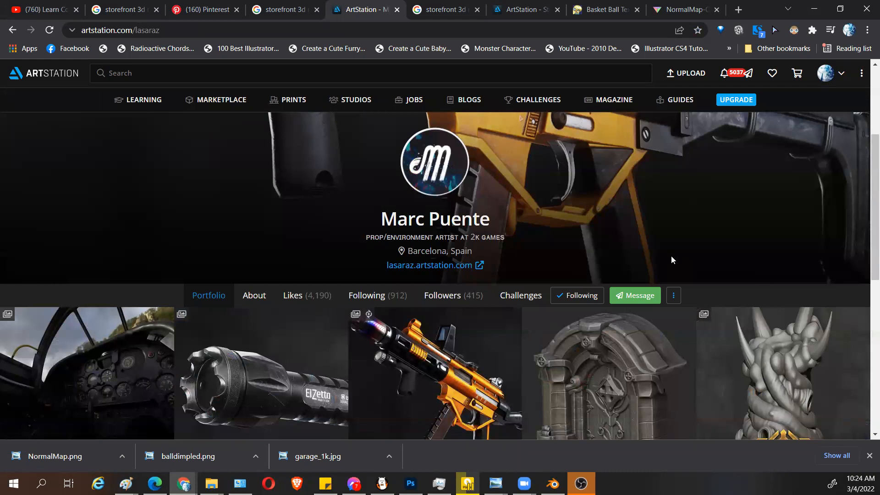
scroll(671, 255, "up", 3)
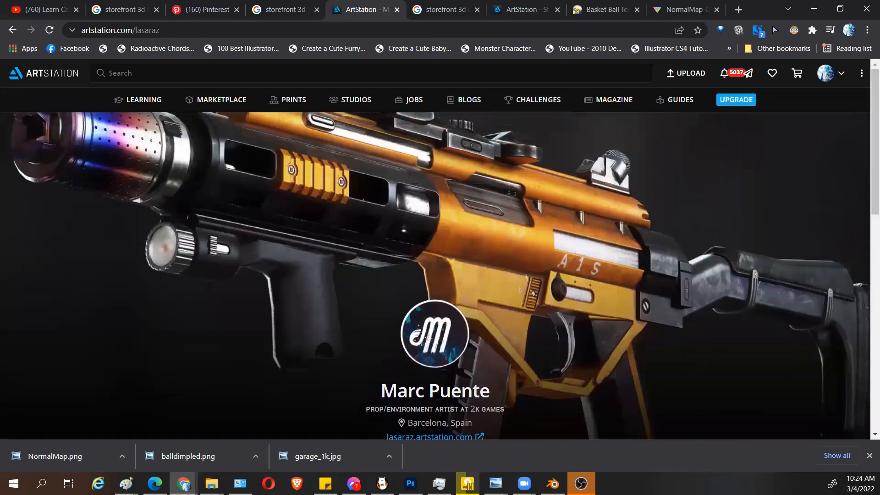
scroll(465, 221, "down", 9)
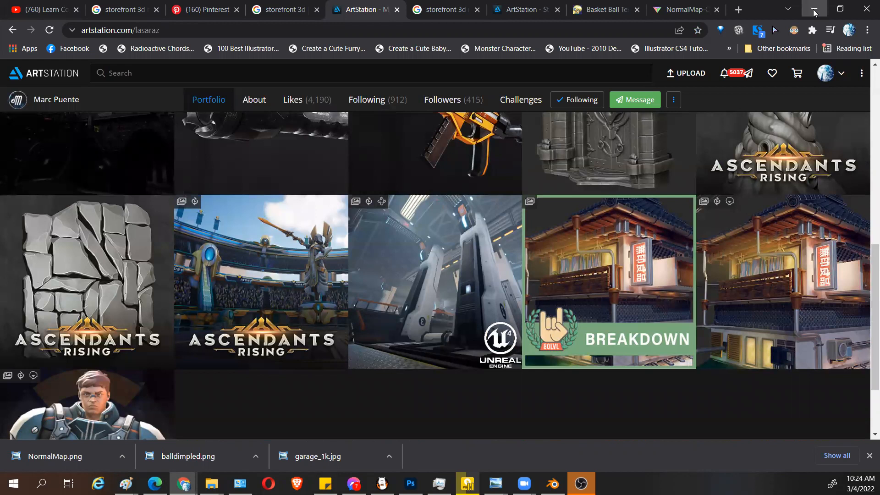
Step: Switch to Blender and bring the basketball sphere and the empty ground beside it into view
left_click(814, 13)
scroll(439, 229, "down", 2)
middle_click_drag(439, 229, 465, 222)
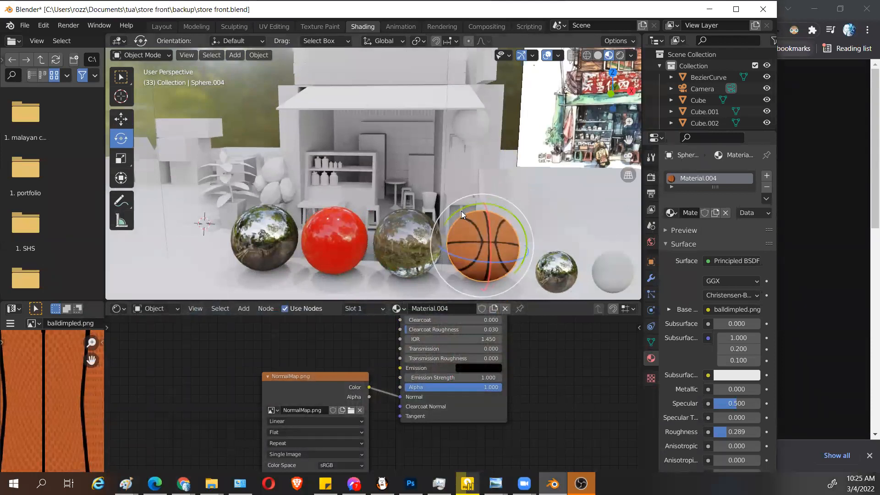
middle_click_drag(548, 185, 462, 178)
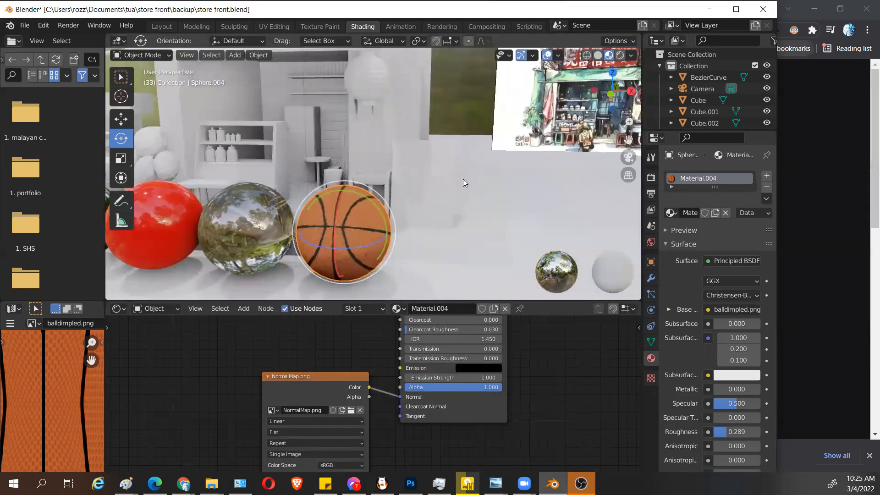
left_click(442, 192)
left_click_drag(441, 192, 445, 224)
key("ctrl+z")
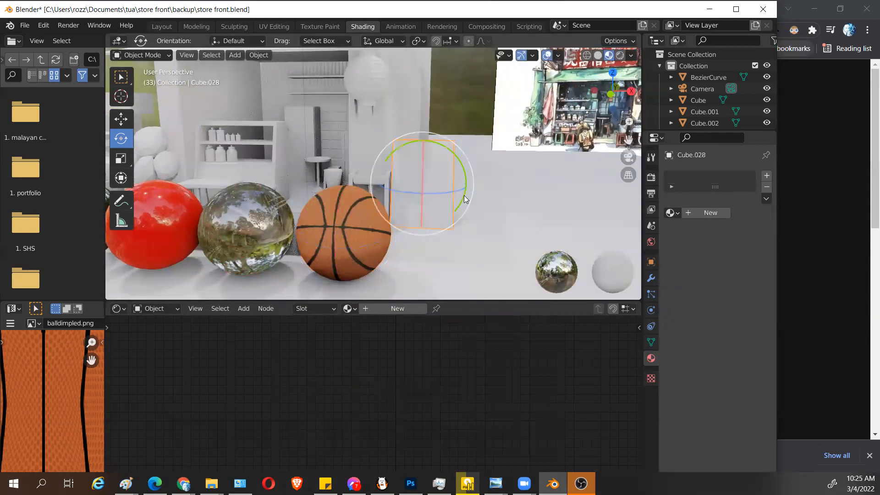
Step: Duplicate the thin rectangular panel beside the basketball and move it sideways to the open ground
key("w")
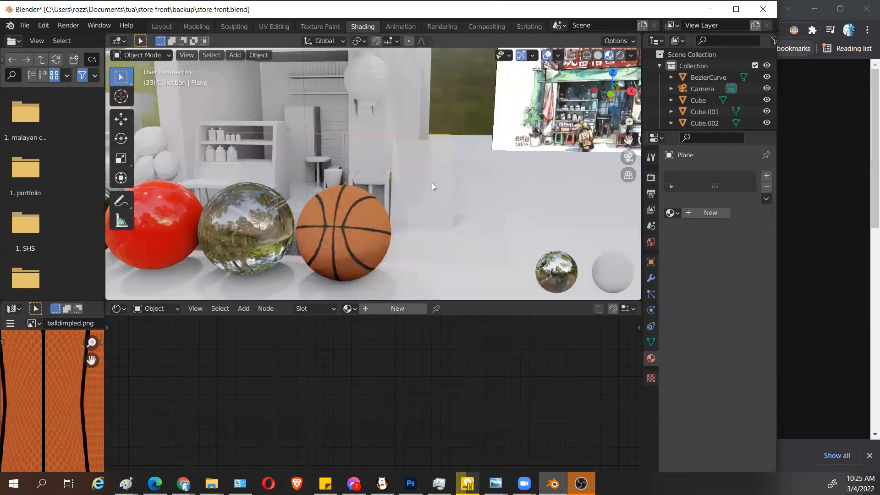
right_click(431, 182)
left_click(414, 241)
left_click_drag(490, 183, 572, 184)
key("shift+d")
right_click(490, 185)
middle_click_drag(571, 185, 492, 166)
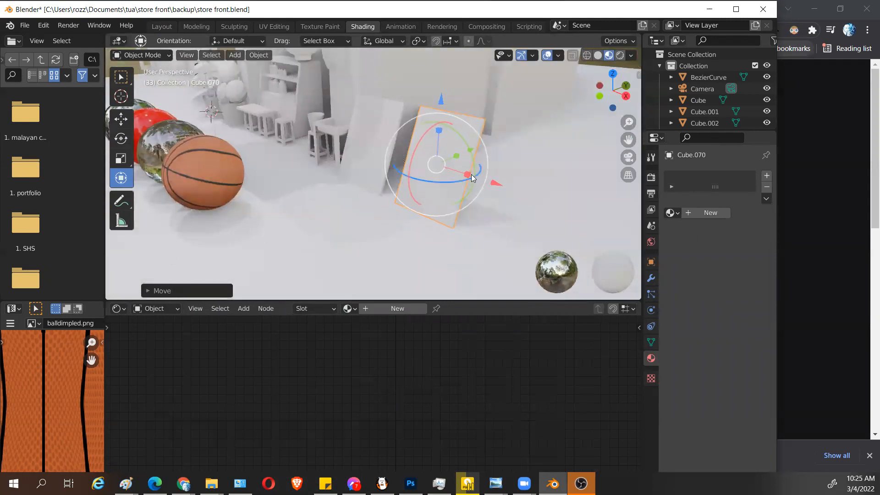
Step: Move the separate panel along the Y axis so it stands on open ground near the row of spheres
key("g")
key("y")
left_click(343, 172)
middle_click_drag(343, 173, 416, 195)
middle_click_drag(485, 196, 463, 197, "shift")
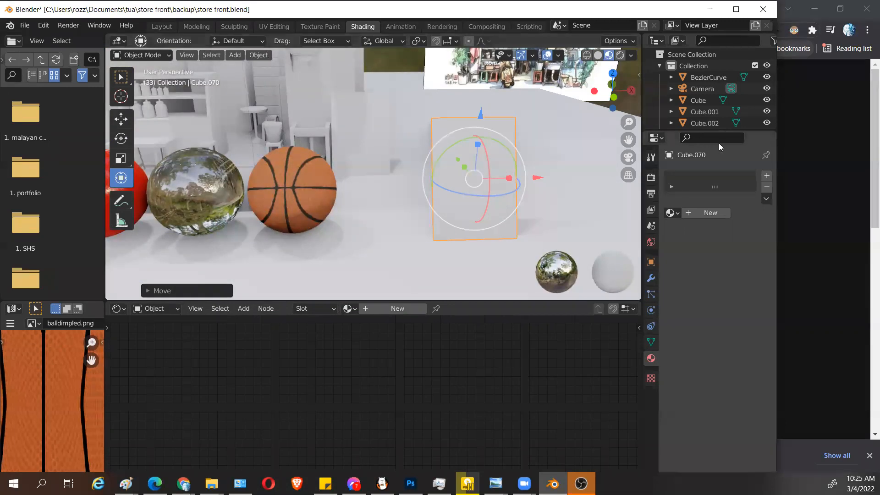
Step: Create a new material for the panel and set its surface shader to Glass BSDF
left_click(706, 213)
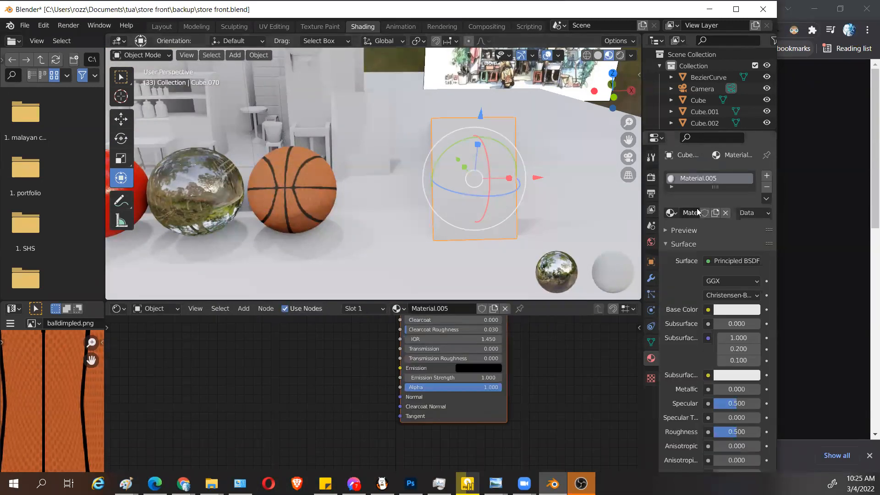
left_click(729, 260)
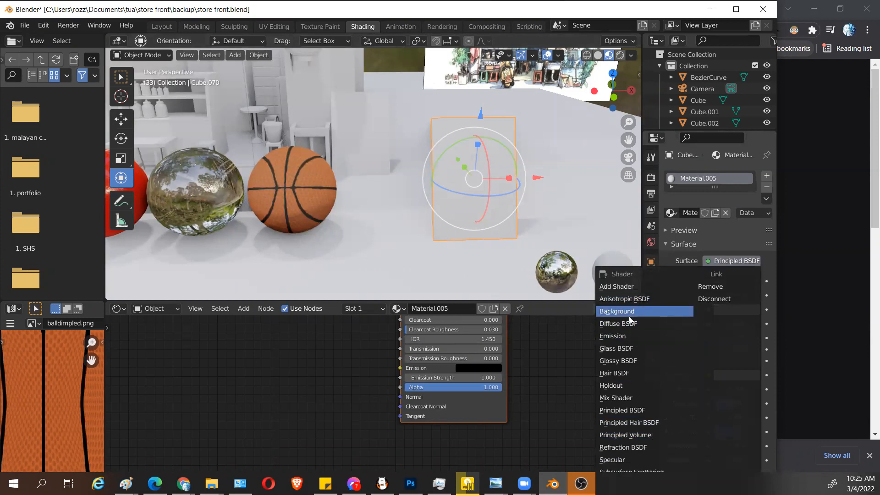
left_click(624, 348)
middle_click_drag(562, 216, 552, 216)
mouse_move(474, 192)
middle_mouse_down()
mouse_move(461, 191)
mouse_move(486, 195)
middle_mouse_up()
Step: Switch the viewport to rendered shading and set the glass material's roughness to 0
left_click(619, 54)
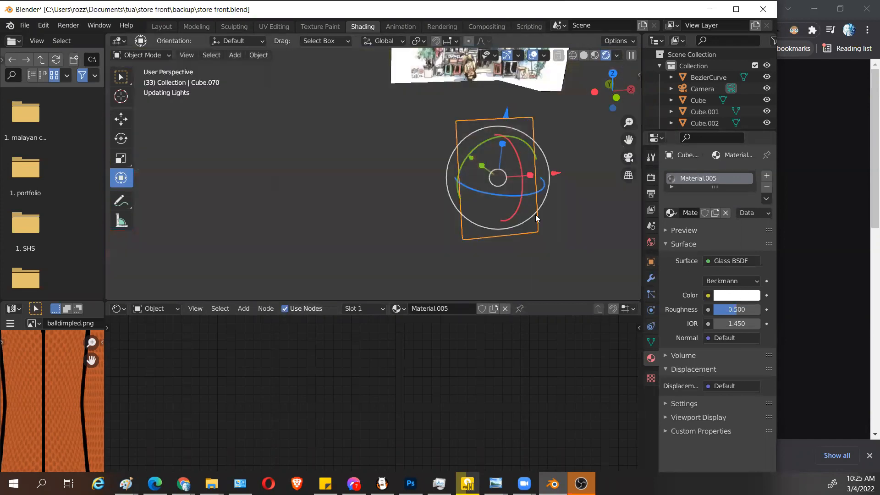
mouse_move(535, 230)
middle_mouse_down()
mouse_move(534, 219)
mouse_move(587, 183)
mouse_move(565, 197)
middle_mouse_up()
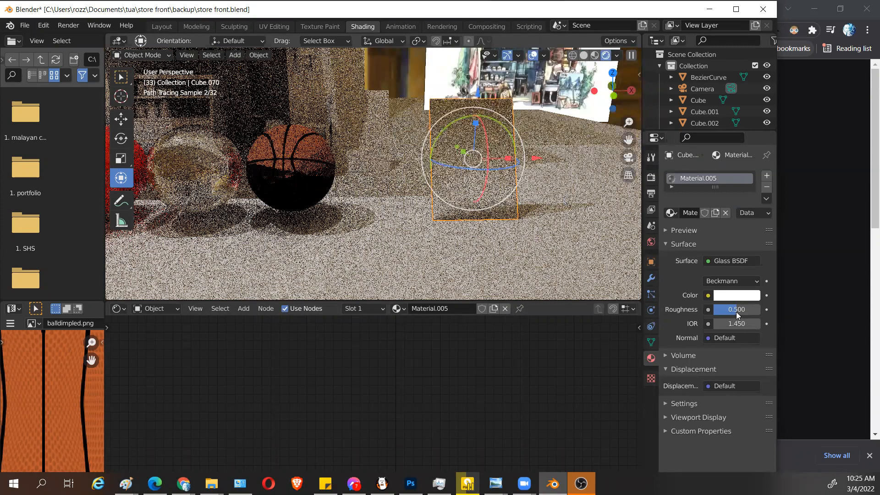
left_click_drag(736, 314, 704, 313)
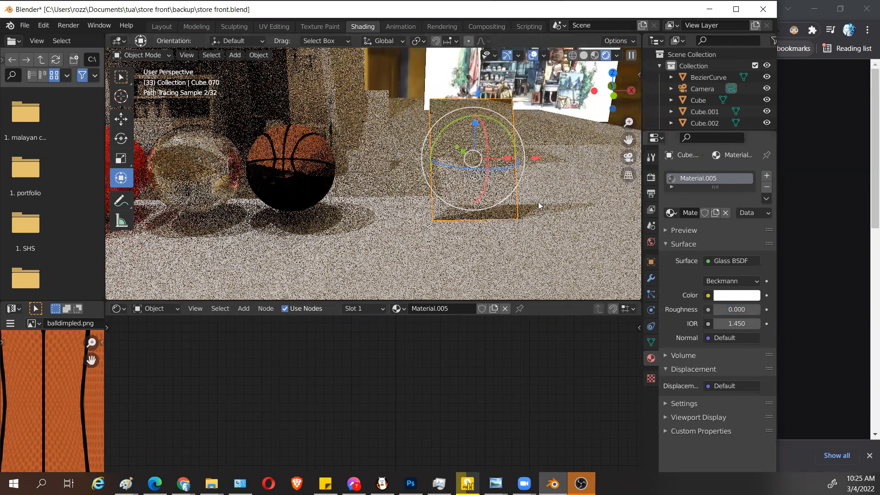
Step: Rotate the glass panel to an angle and move it next to the basketball
mouse_move(531, 157)
left_mouse_down()
mouse_move(472, 142)
mouse_move(456, 155)
mouse_move(542, 160)
left_mouse_up()
key("ctrl+z")
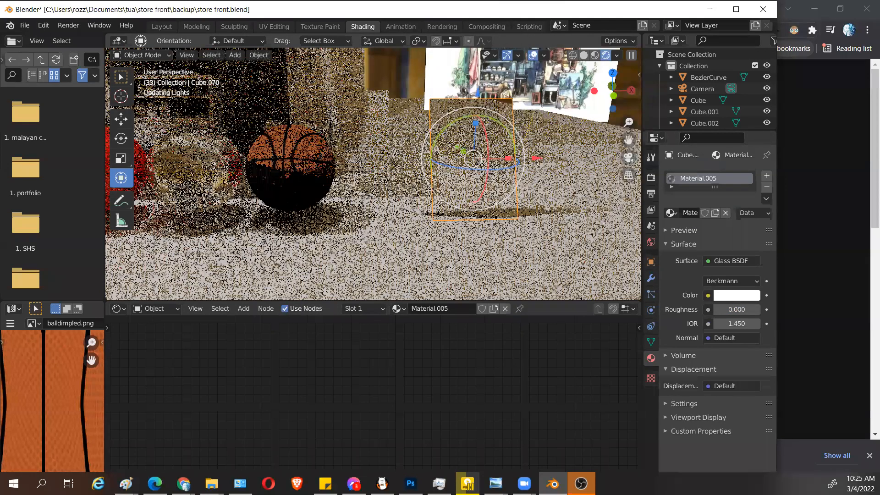
left_click_drag(536, 158, 469, 215)
middle_click_drag(507, 155, 539, 166)
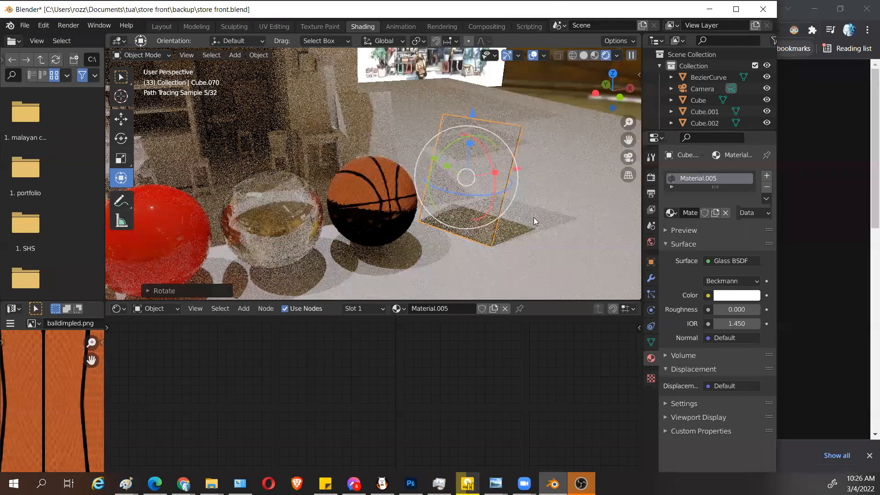
middle_click_drag(560, 224, 558, 221)
mouse_move(459, 159)
left_mouse_down()
mouse_move(424, 148)
mouse_move(446, 157)
left_mouse_up()
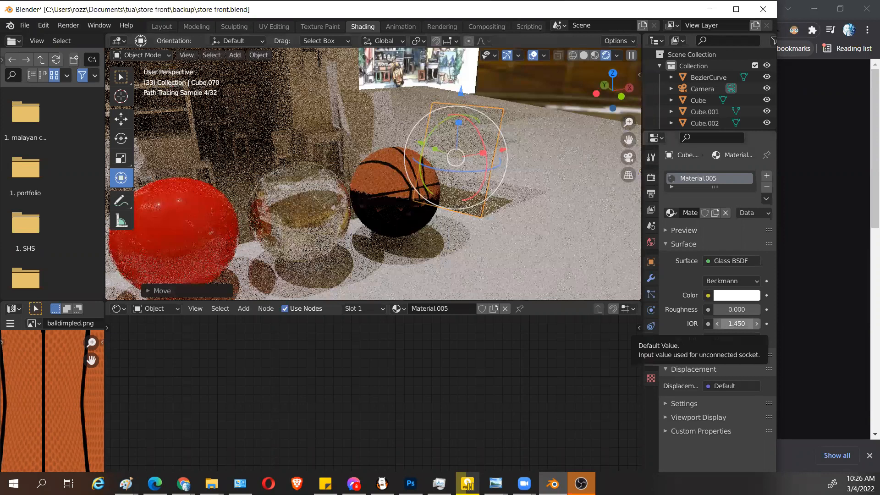
Step: Set the glass material's IOR to 4.050
left_click_drag(736, 323, 770, 323)
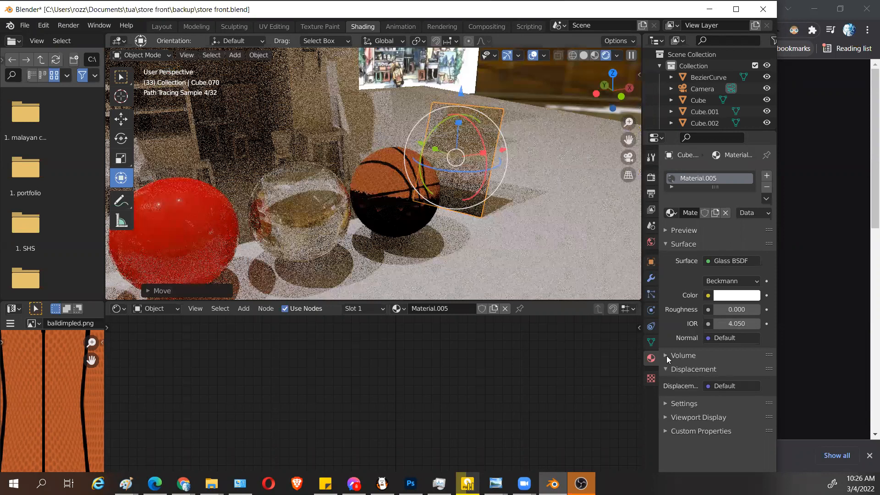
Step: Show the glass material's preview and collapse its surface settings
left_click(667, 231)
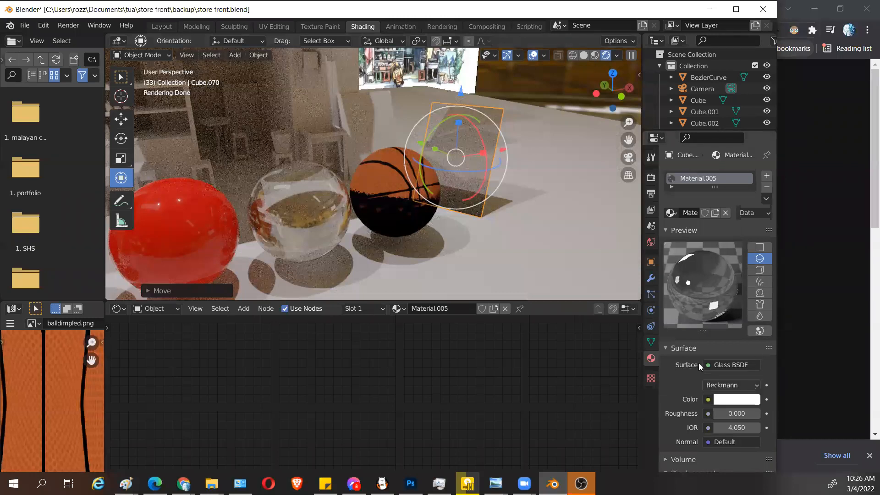
left_click(683, 348)
middle_click_drag(478, 209, 571, 189)
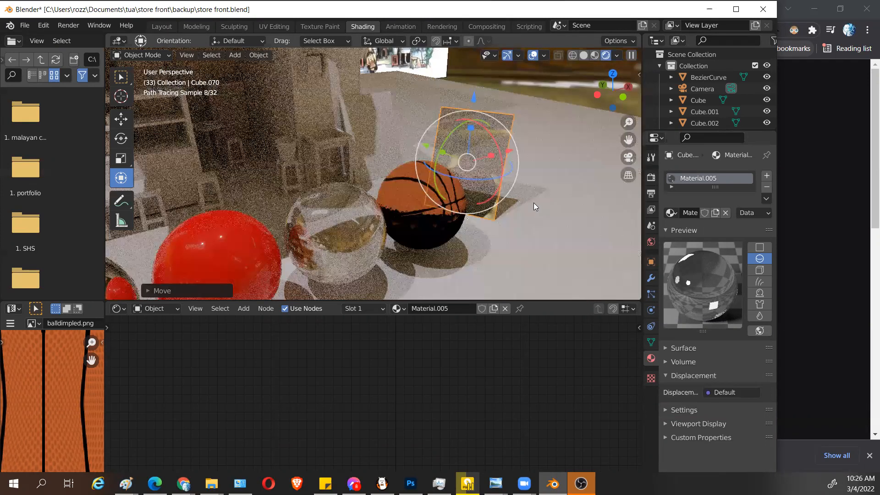
mouse_move(514, 212)
middle_mouse_down()
mouse_move(514, 226)
mouse_move(480, 246)
mouse_move(533, 239)
middle_mouse_up()
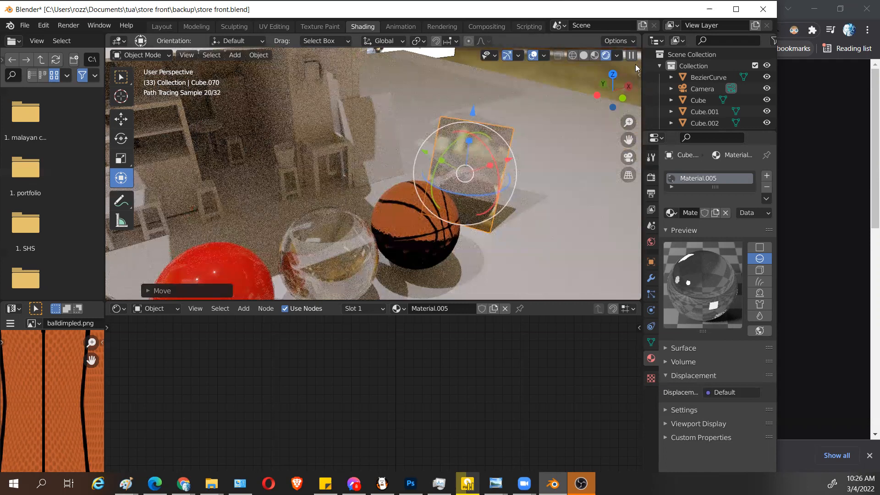
Step: Check the viewport shading options and look closely at the reflections in the glass panel, keeping the panel selected
left_click(616, 55)
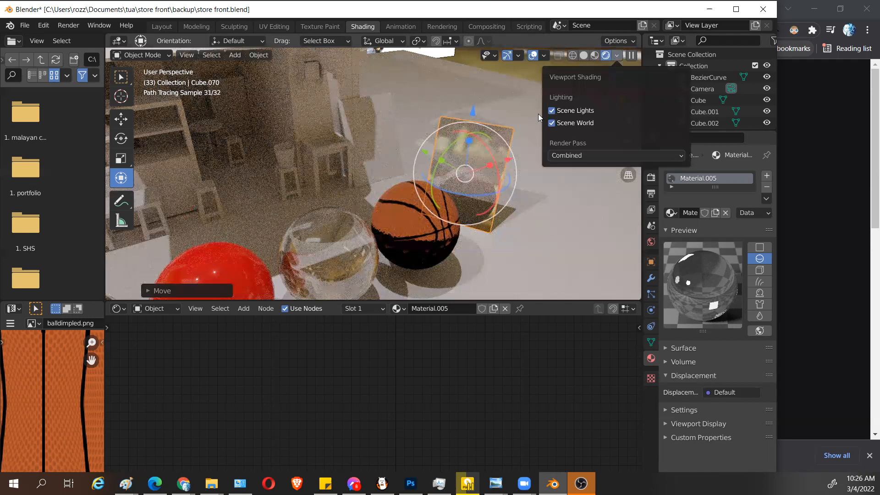
left_click(533, 237)
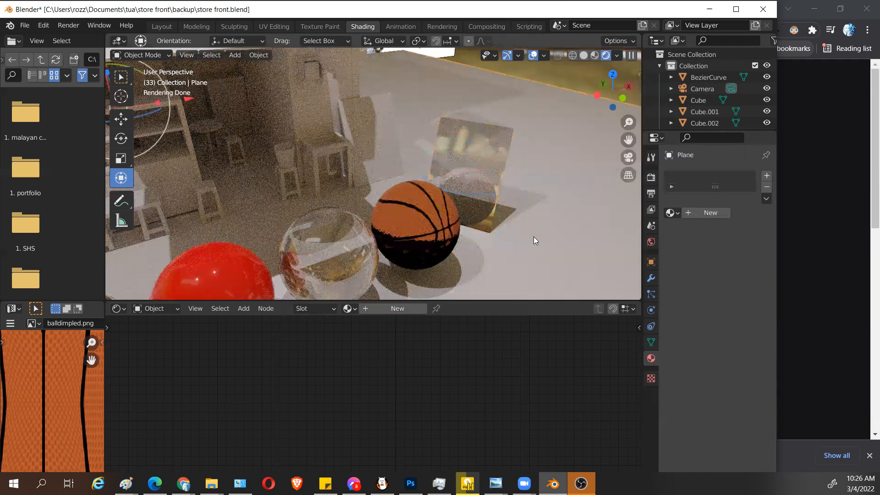
left_click(476, 156)
scroll(518, 184, "up", 3)
scroll(540, 215, "up", 2)
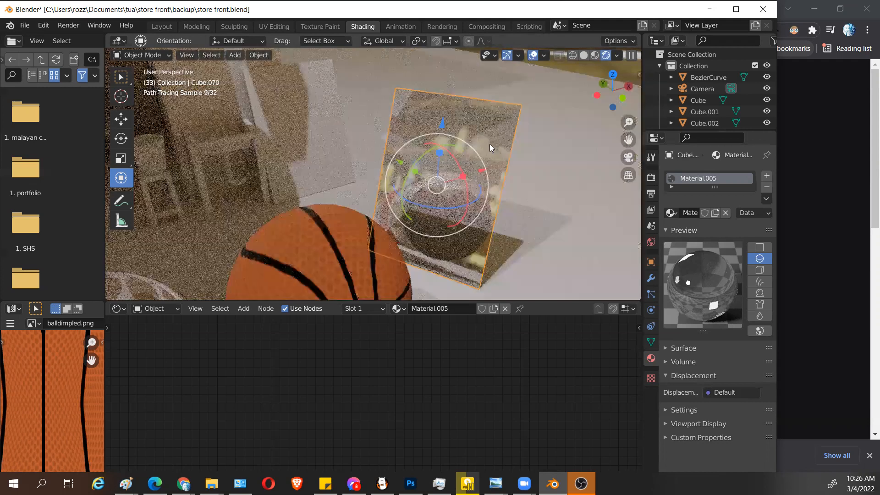
left_click(469, 143)
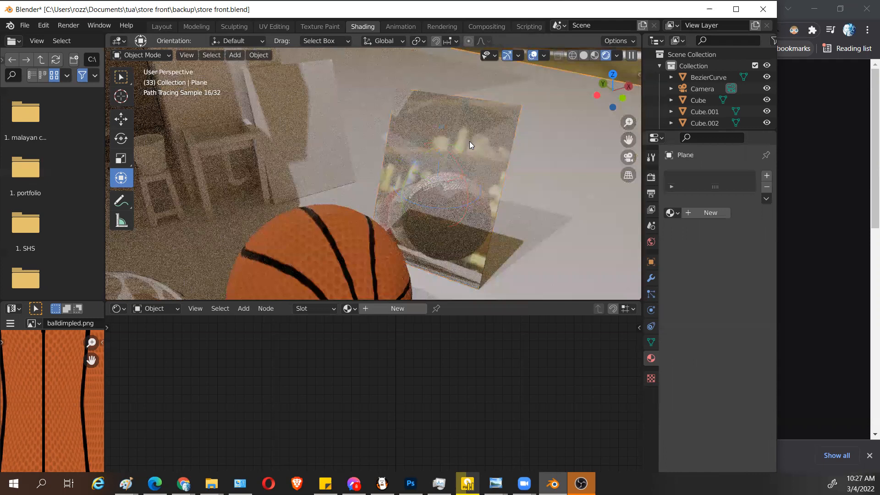
key("ctrl+z")
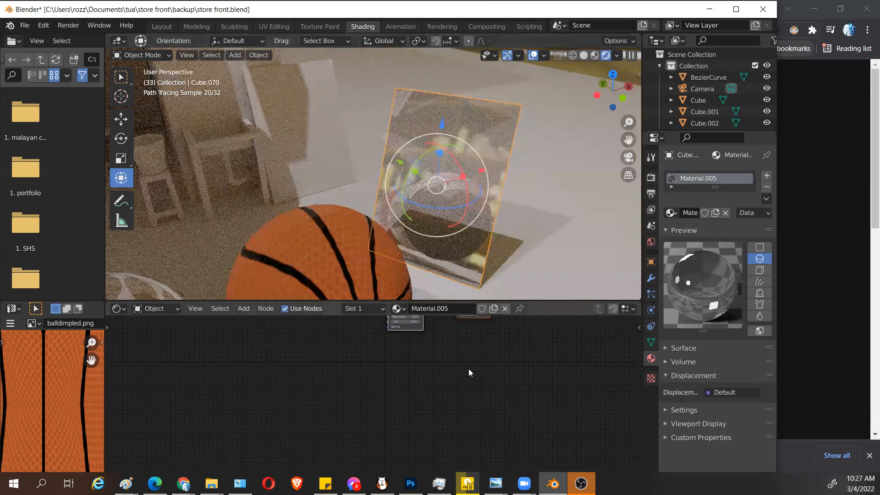
Step: Try roughness values of 1.000 and 0.302 on the panel's Glass BSDF node
scroll(444, 403, "up", 7)
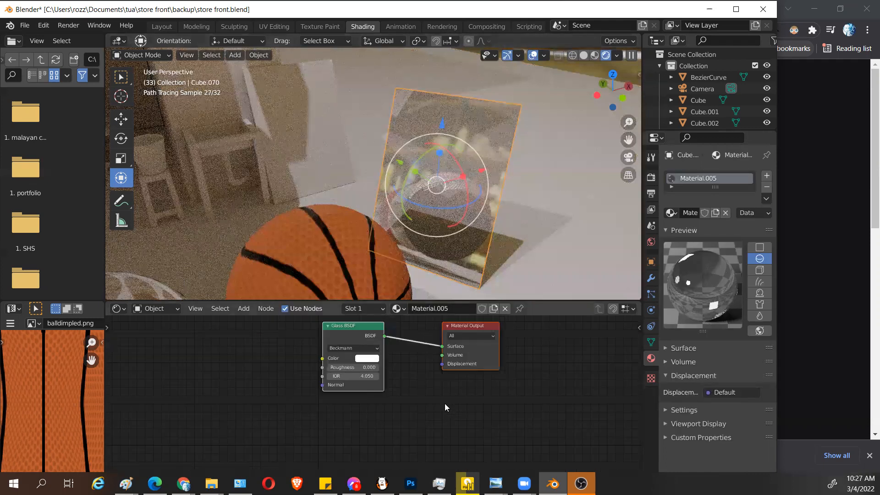
scroll(425, 377, "up", 3)
middle_click_drag(428, 402, 458, 434)
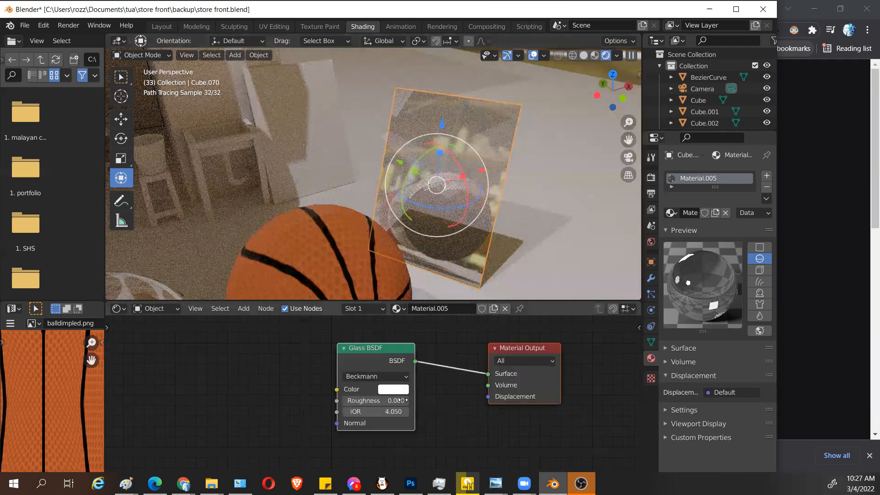
left_click_drag(374, 394, 452, 395)
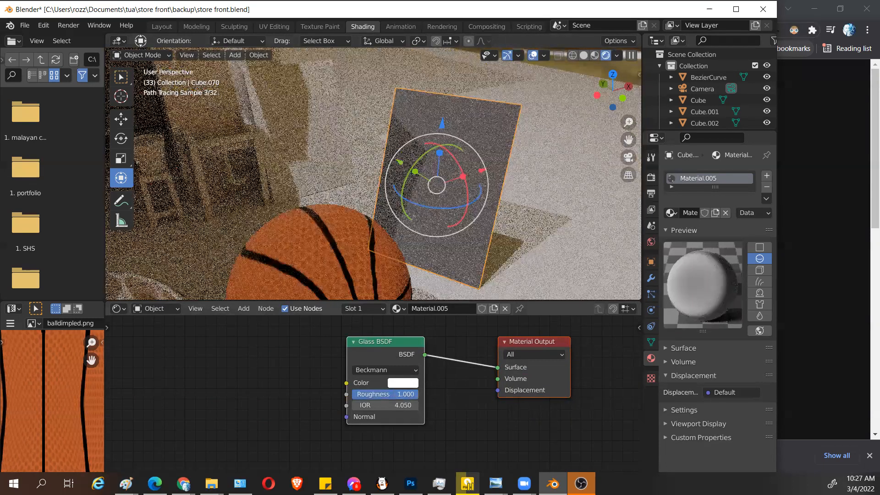
key("ctrl+z")
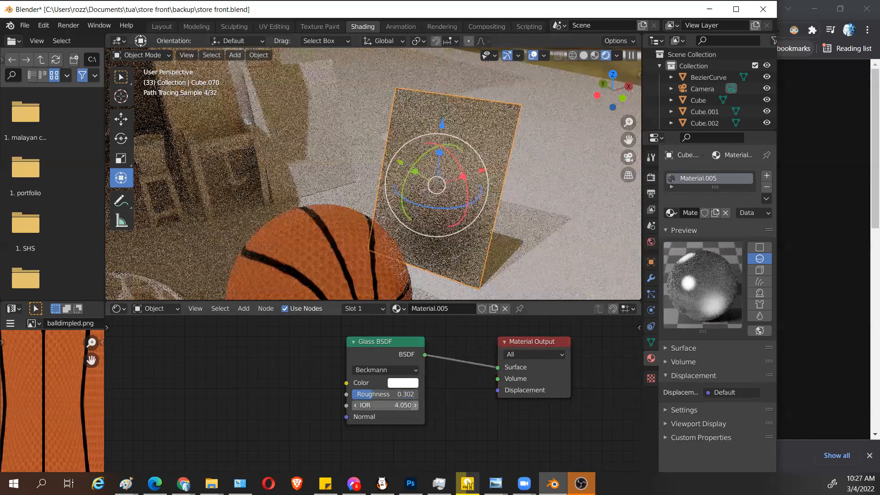
Step: Set the Glass BSDF node's IOR to 0.000 and its roughness to 0.000
left_click_drag(386, 405, 373, 406)
key("ctrl+z")
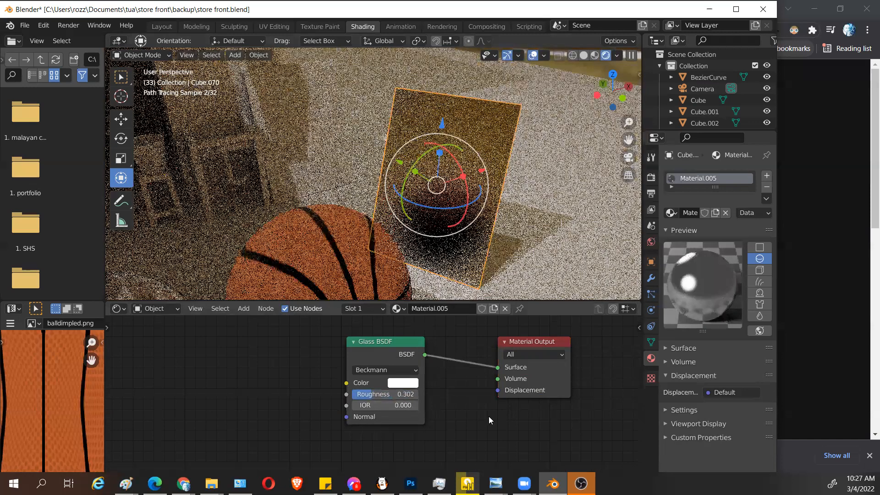
left_click_drag(385, 394, 407, 406)
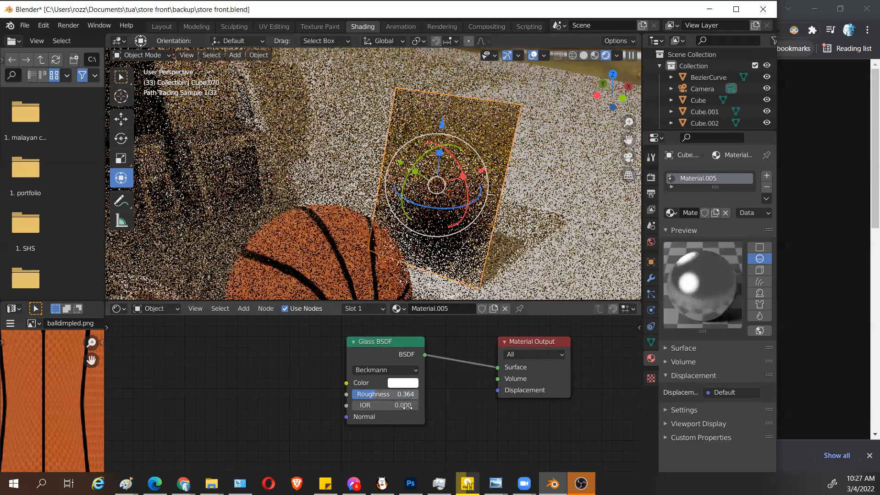
key("ctrl+z")
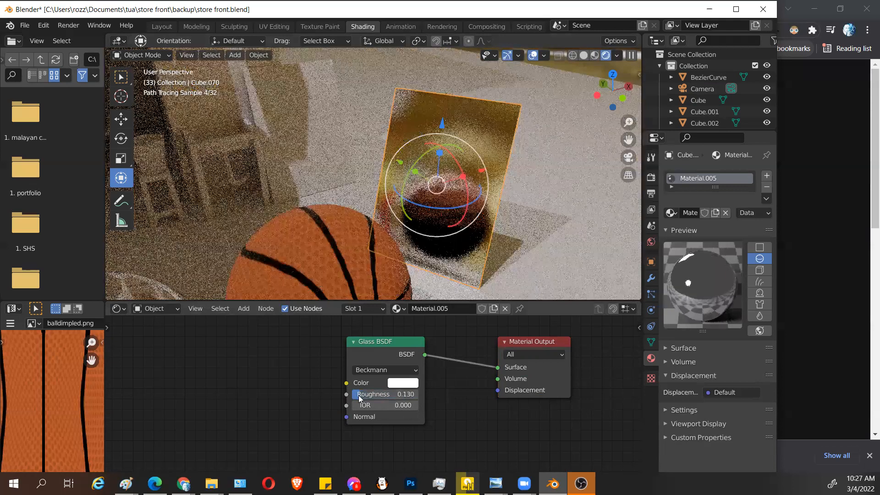
left_click_drag(381, 394, 281, 390)
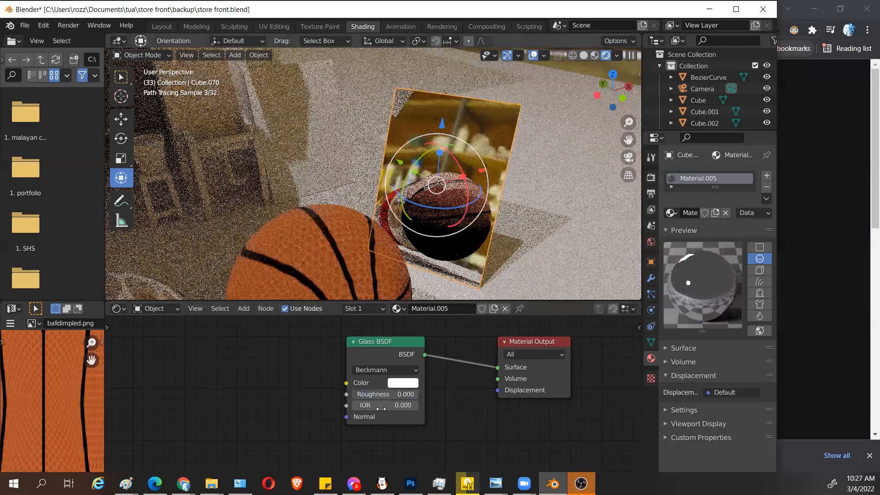
left_click_drag(392, 401, 367, 400)
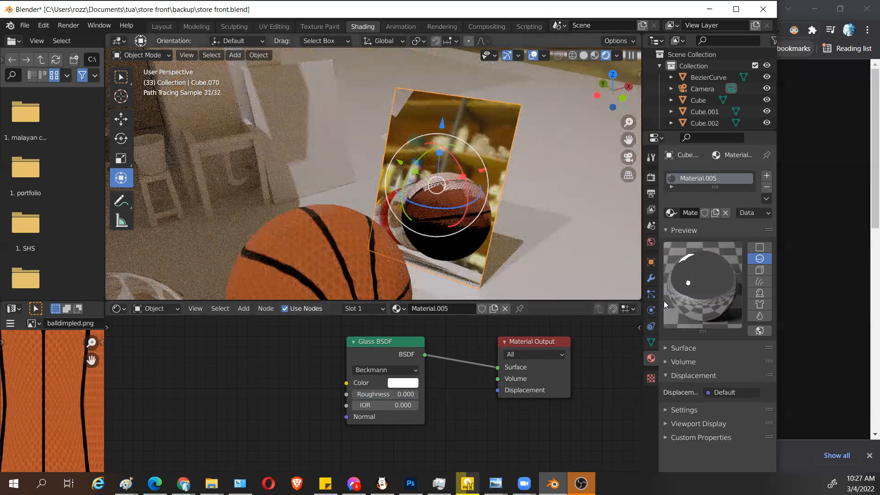
Step: Switch to Chrome, search for "roughness map generator" in a new tab and browse the image results
left_click(866, 131)
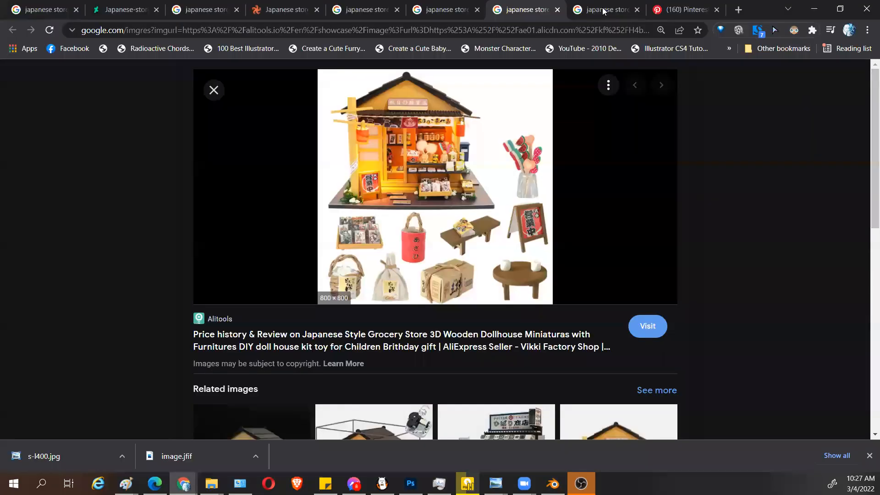
left_click(738, 9)
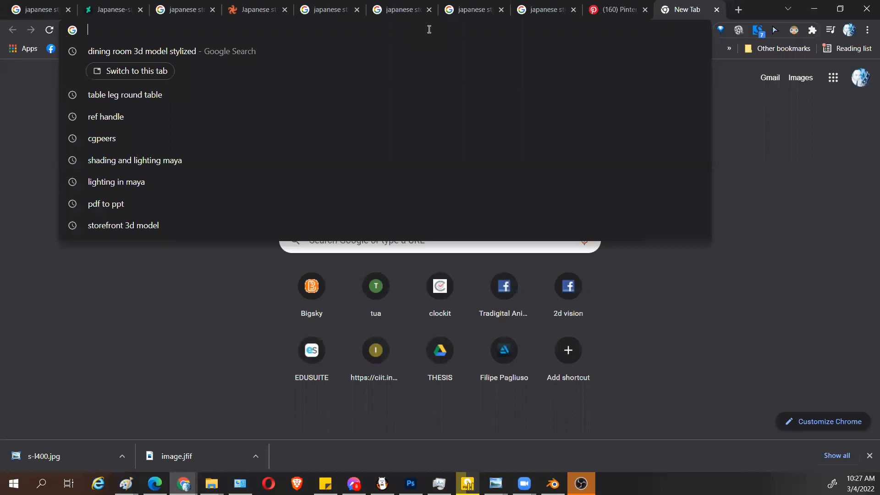
type("roughness map")
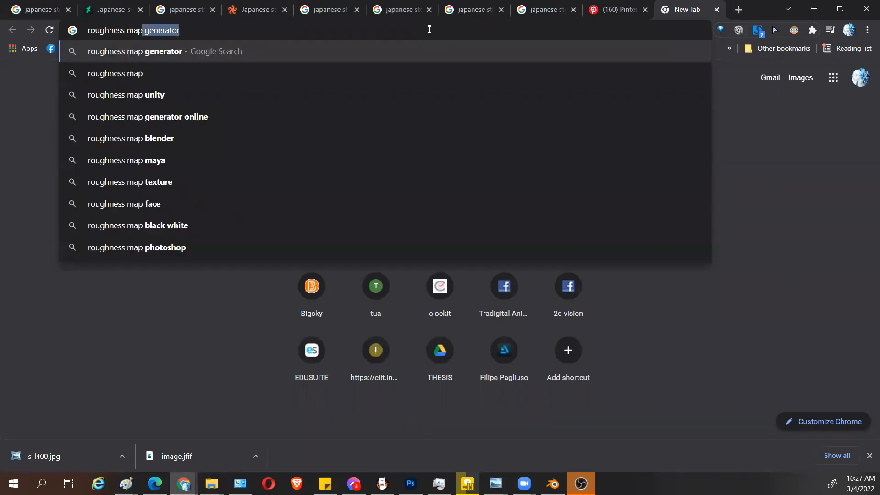
key("Return")
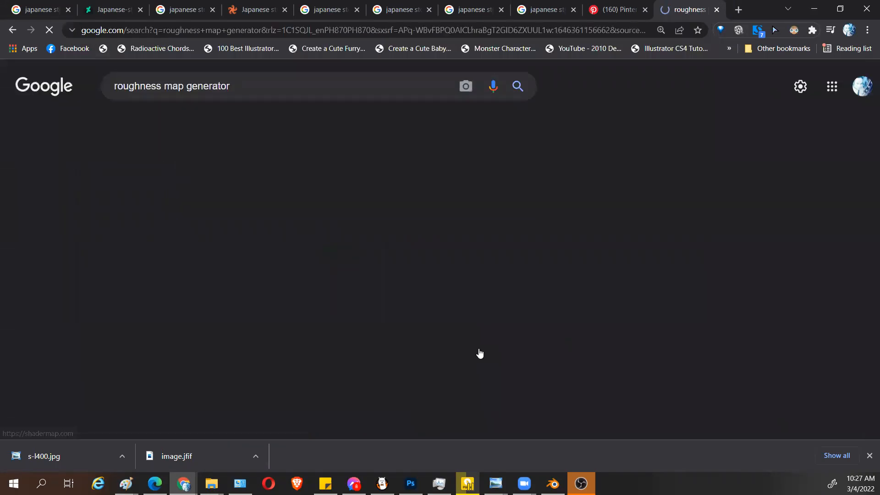
scroll(518, 338, "down", 5)
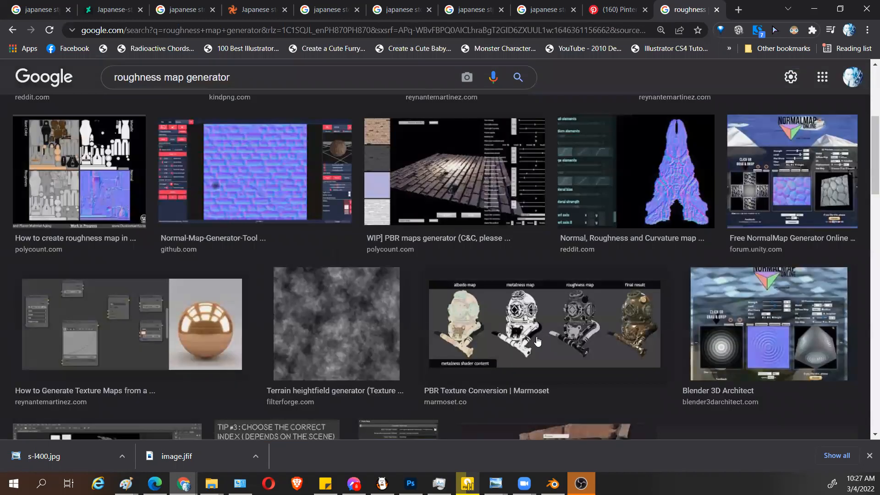
scroll(330, 323, "down", 5)
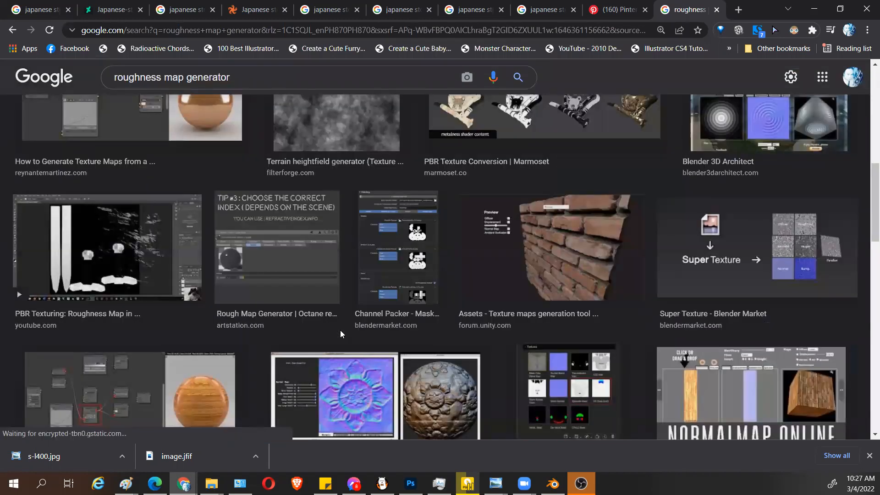
scroll(251, 214, "up", 1)
scroll(251, 215, "up", 4)
Step: Change the image search to "roughness map palm" and look through the results
left_click(230, 77)
left_click_drag(230, 76, 183, 77)
type("palm")
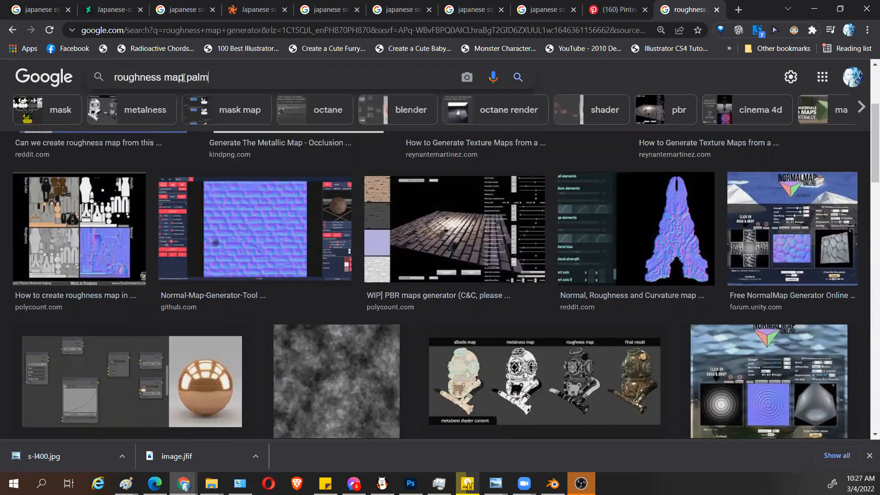
key("Return")
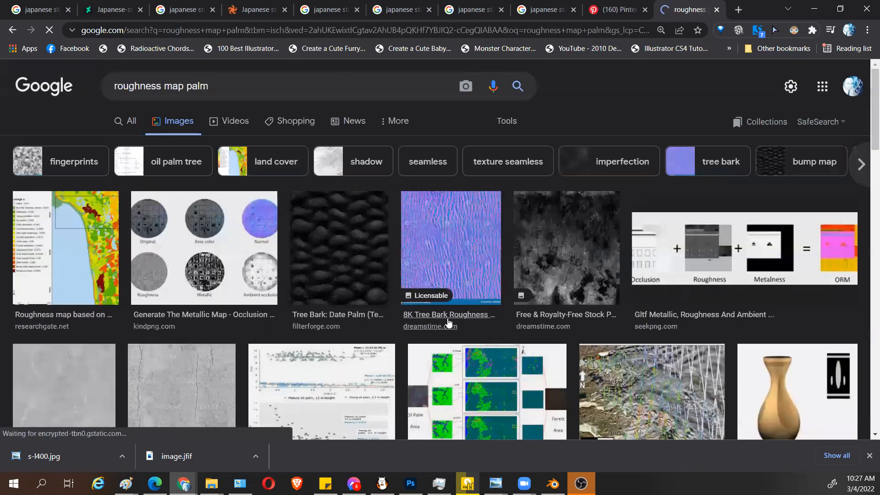
scroll(448, 324, "down", 5)
scroll(216, 311, "down", 4)
scroll(220, 310, "up", 9)
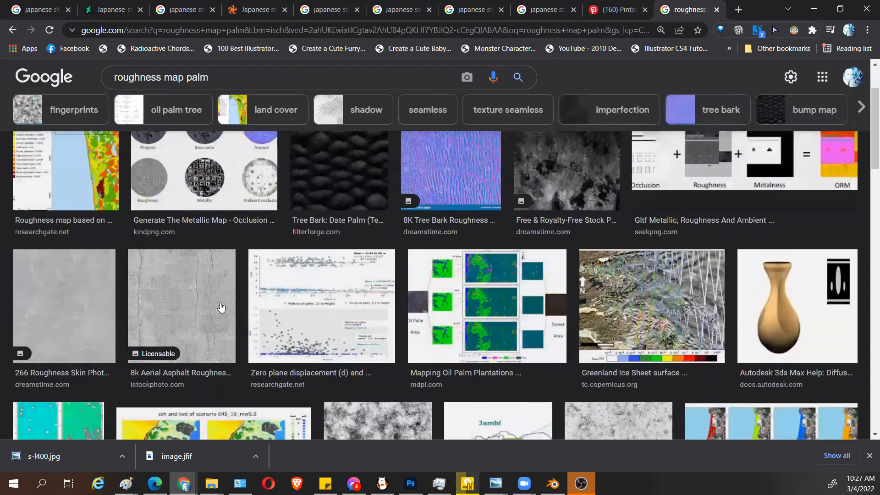
Step: Search images for "roughness map palm dirt" and save the Dreamstime 4K Dirt and Imperfection Map to the store front folder
left_click(235, 79)
type("dirt")
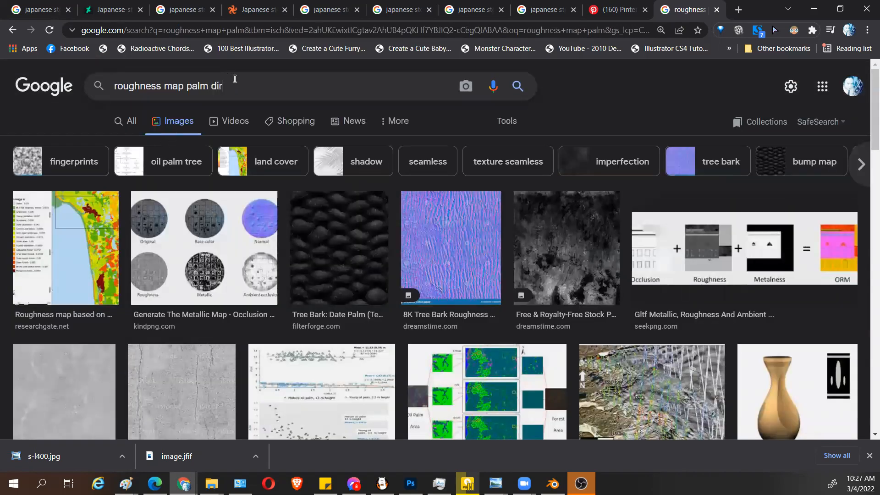
key("Return")
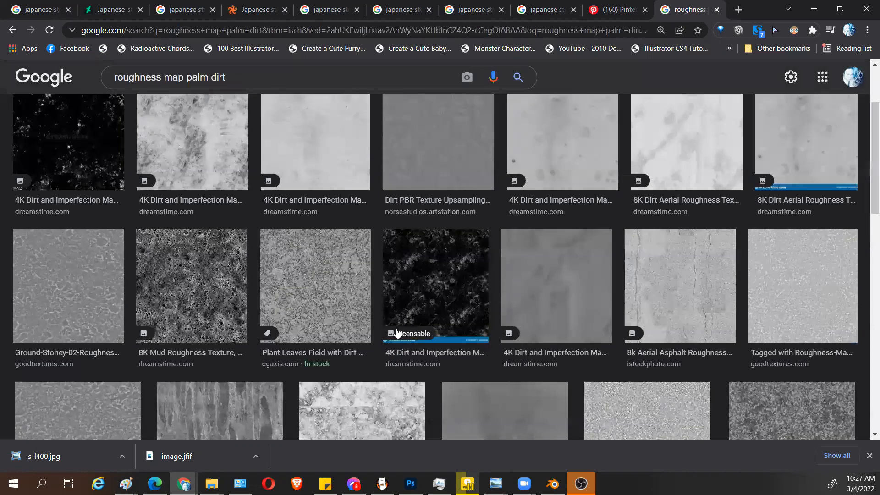
scroll(513, 407, "down", 3)
left_click(166, 164)
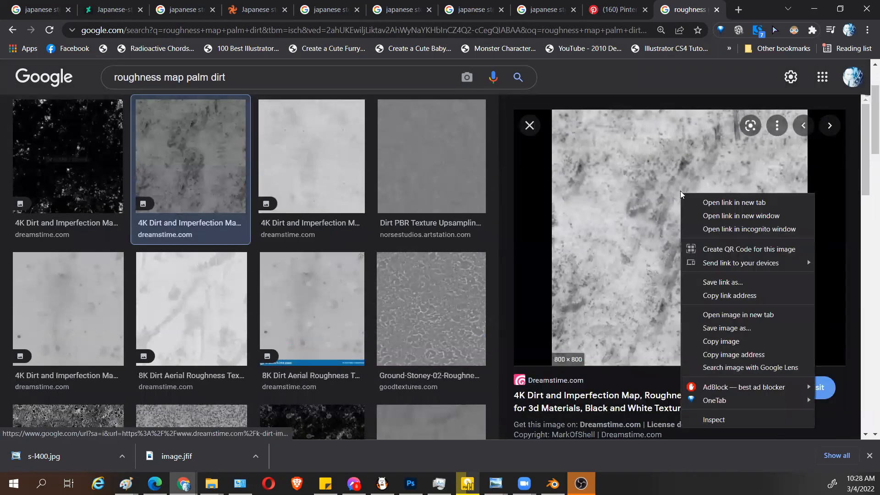
left_click(718, 324)
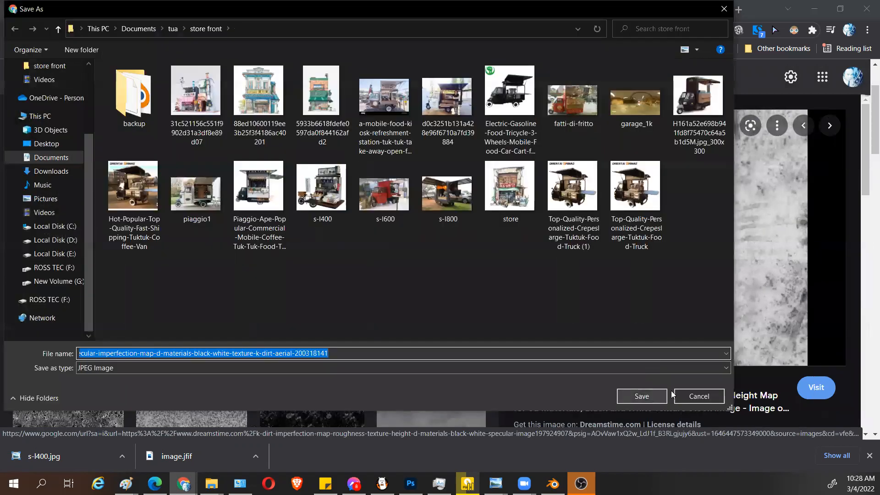
left_click(640, 395)
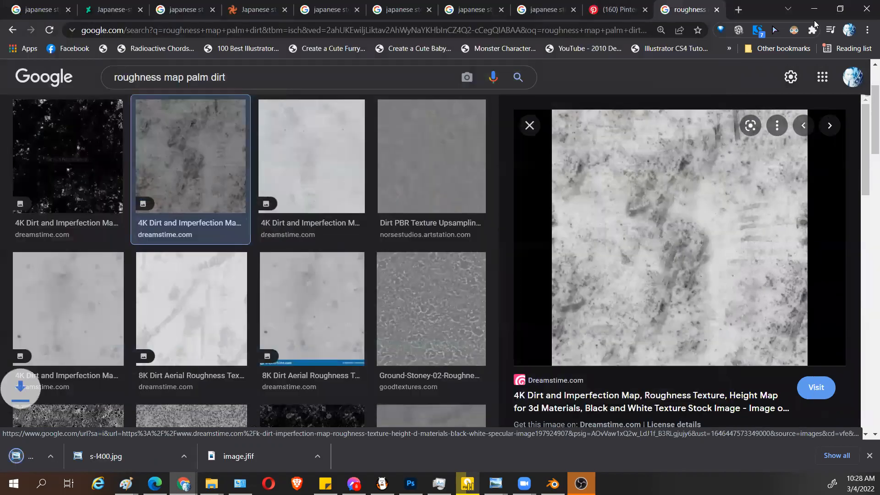
Step: Switch back to Blender, add an Image Texture node and connect its color to the Glass BSDF roughness
key("alt+Tab")
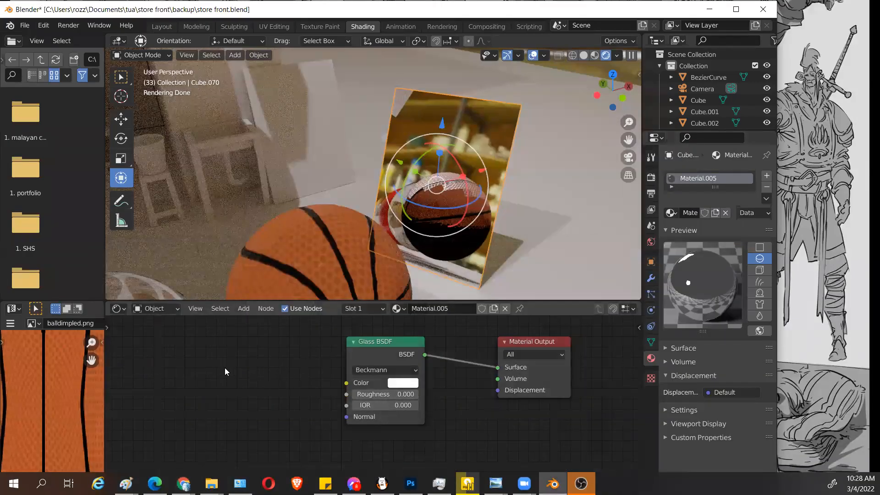
key("shift+a")
mouse_move(225, 367)
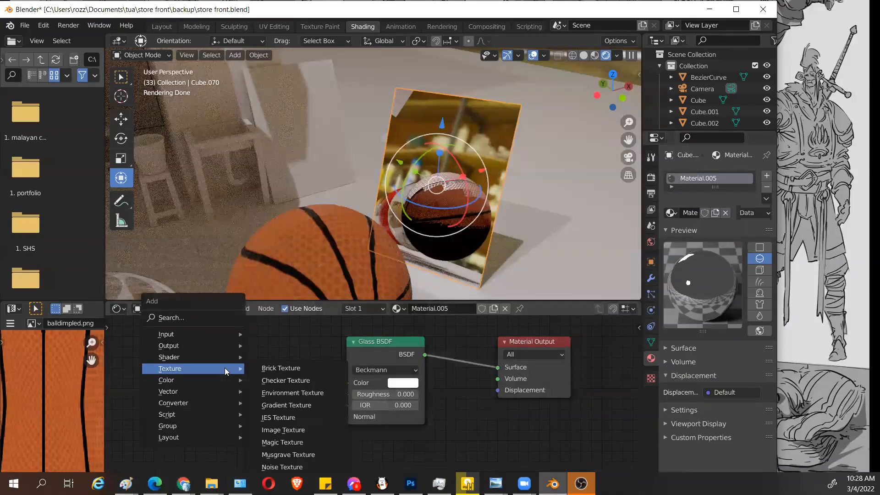
left_click(290, 432)
left_click(284, 359)
left_click_drag(314, 355, 347, 394)
Step: Load the k-dirt-aerial roughness JPG from the store front folder into the Image Texture node and move the node away from Glass BSDF
left_click(287, 383)
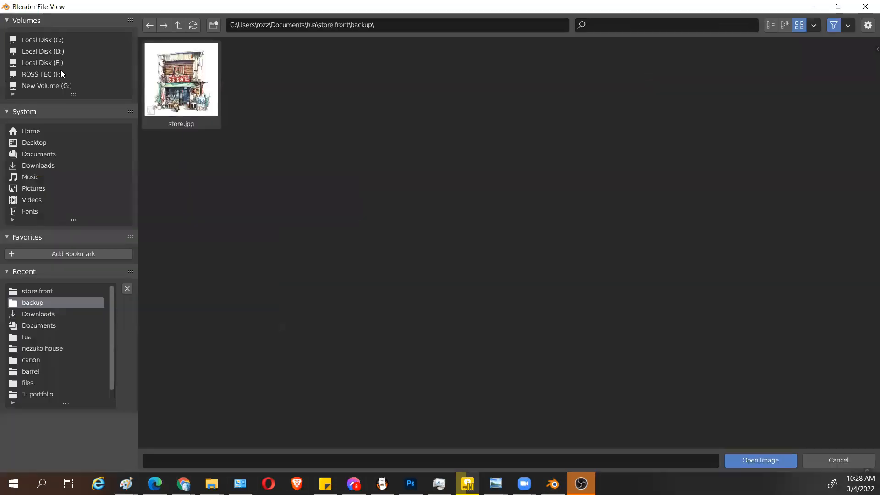
left_click(178, 26)
left_click(252, 95)
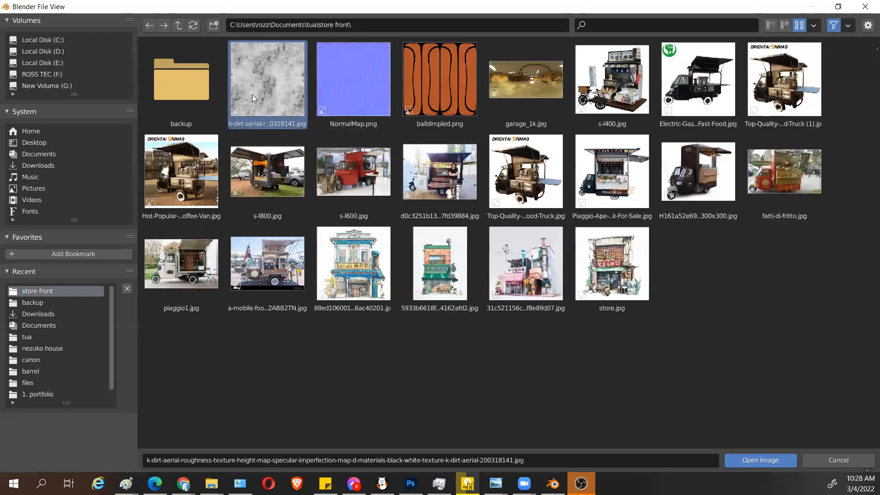
left_click(760, 460)
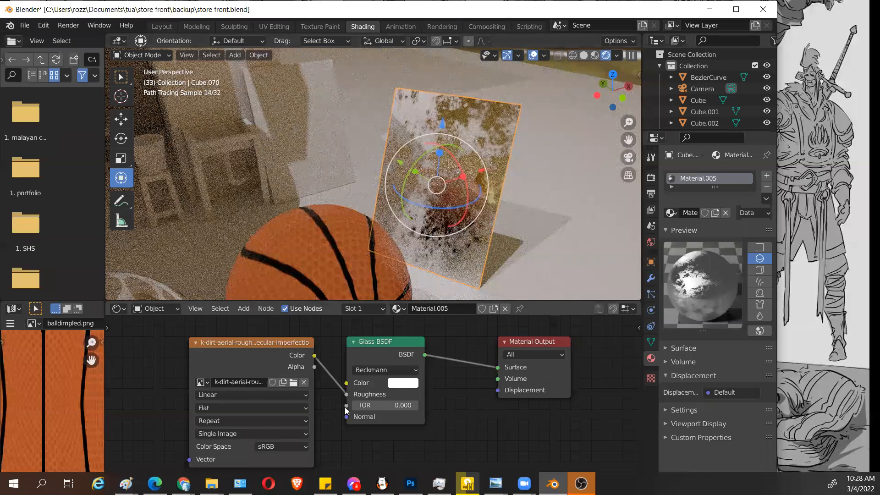
left_click_drag(250, 343, 211, 340)
Step: Shift the glass panel slightly, switch to Chrome to review the source dirt map, and return to Blender
scroll(461, 224, "up", 2)
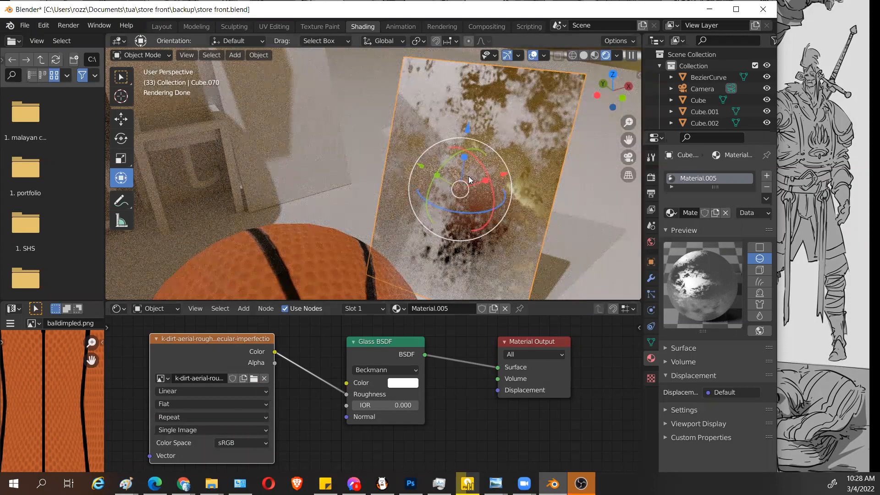
left_click_drag(420, 170, 591, 246)
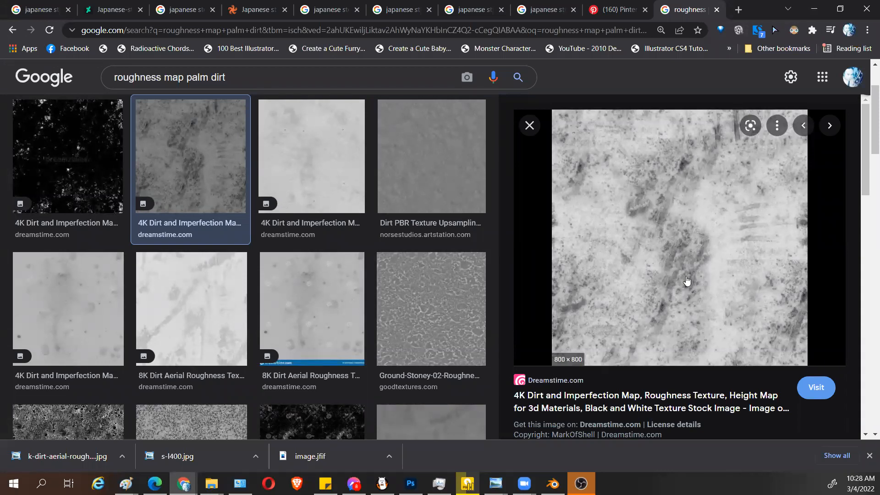
left_click(783, 13)
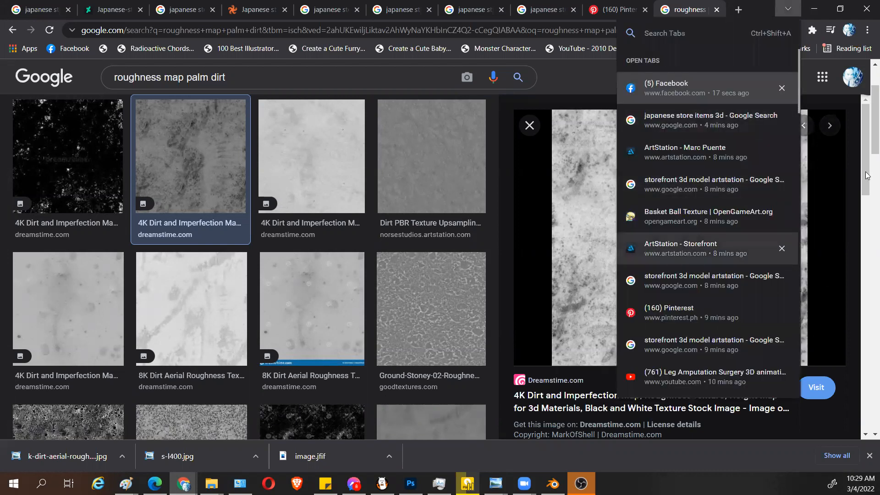
left_click(845, 158)
left_click(814, 9)
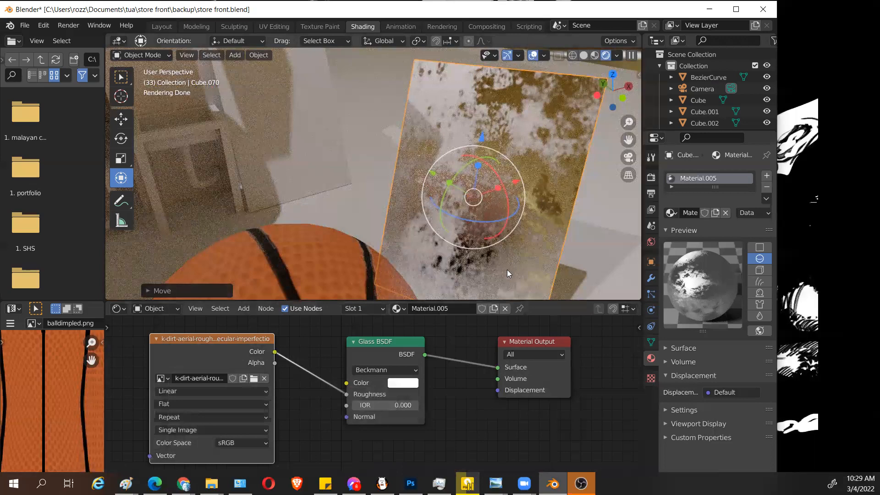
scroll(533, 255, "down", 3)
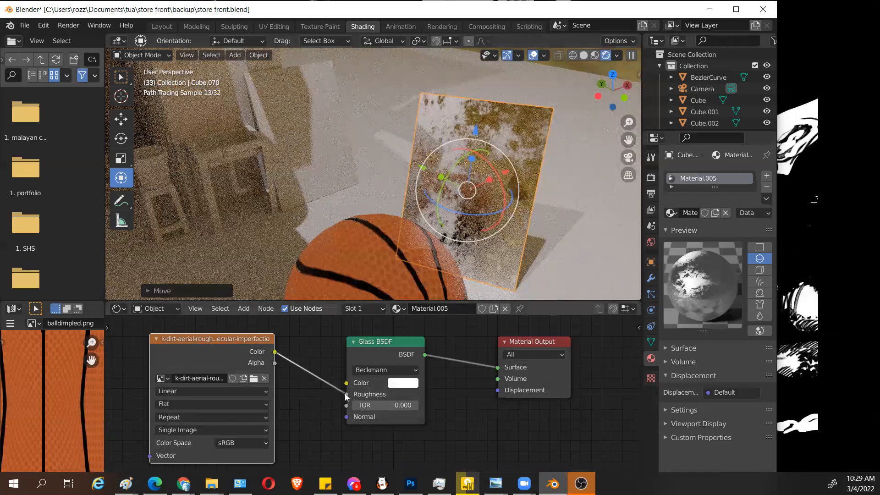
Step: Disconnect the dirt texture from the Glass BSDF roughness and move the Glass BSDF node toward Material Output to make room
left_click_drag(346, 394, 302, 392)
left_click_drag(393, 343, 439, 340)
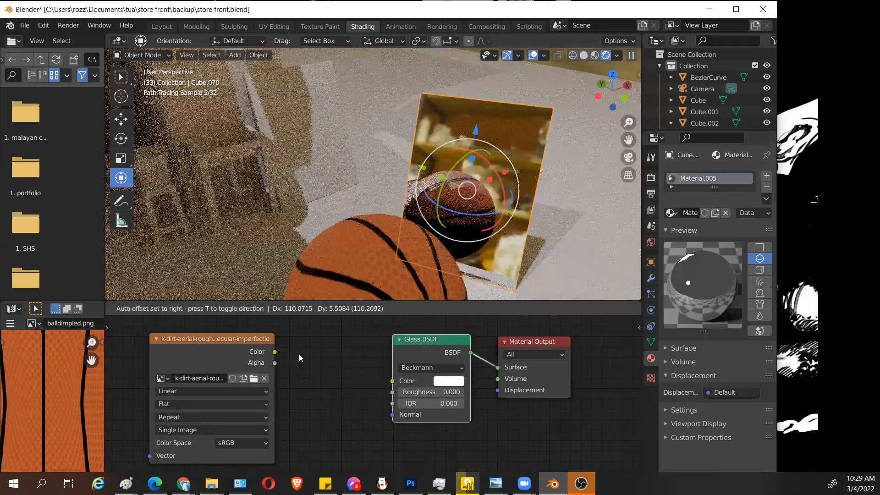
Step: Try an RGB Curves node, found by searching "cur", between the dirt texture and Glass BSDF, and delete it
key("shift+a")
mouse_move(298, 380)
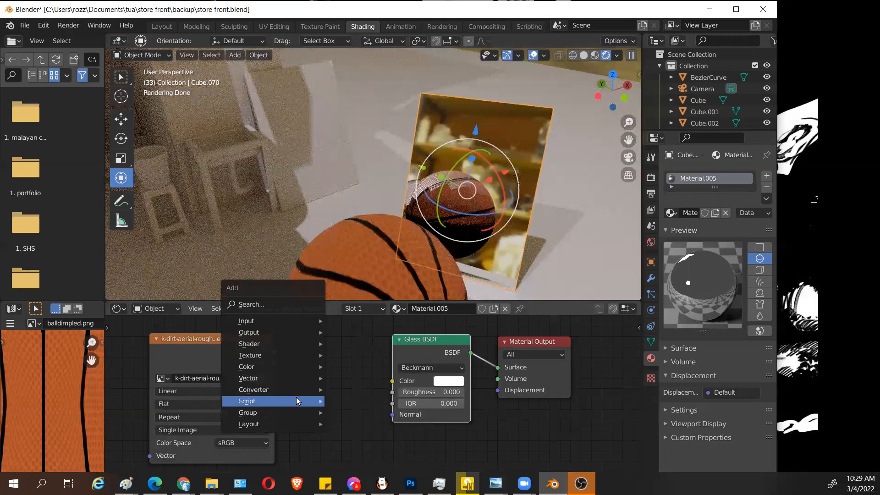
mouse_move(295, 352)
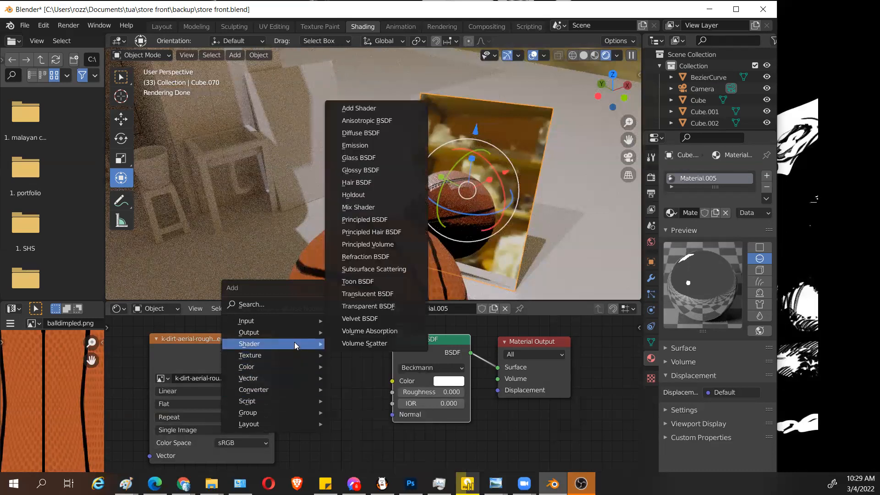
mouse_move(295, 334)
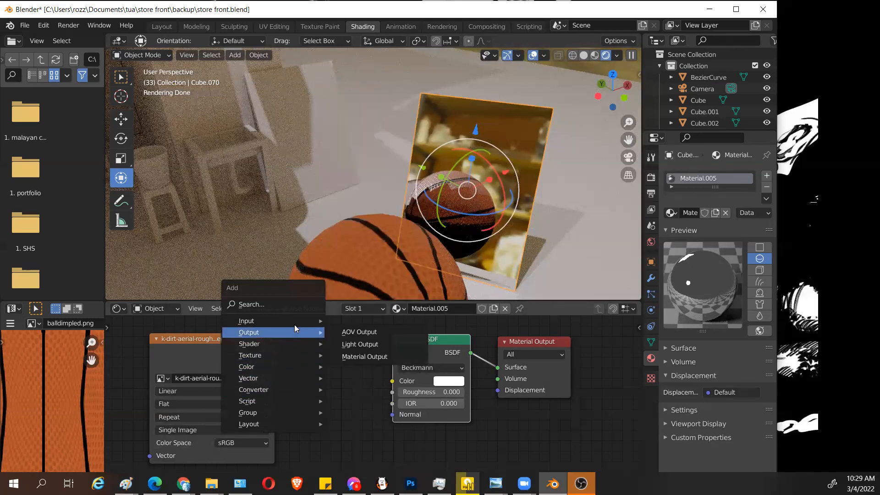
left_click(287, 305)
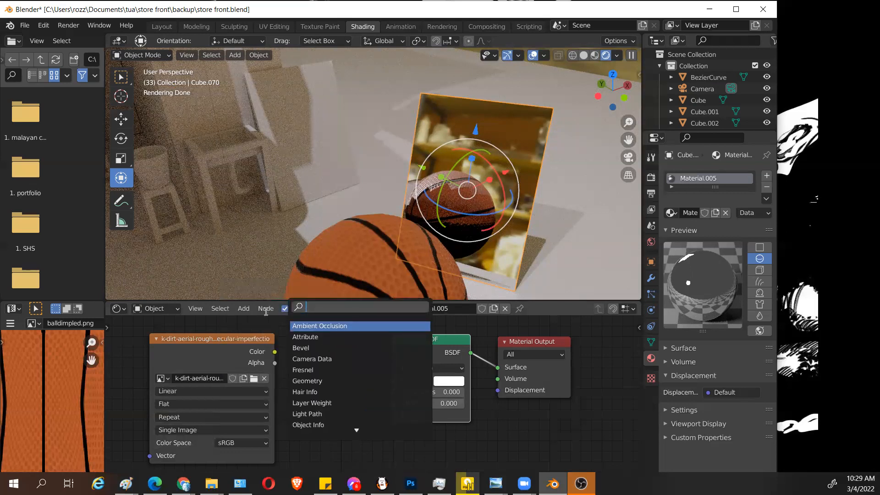
type("cur")
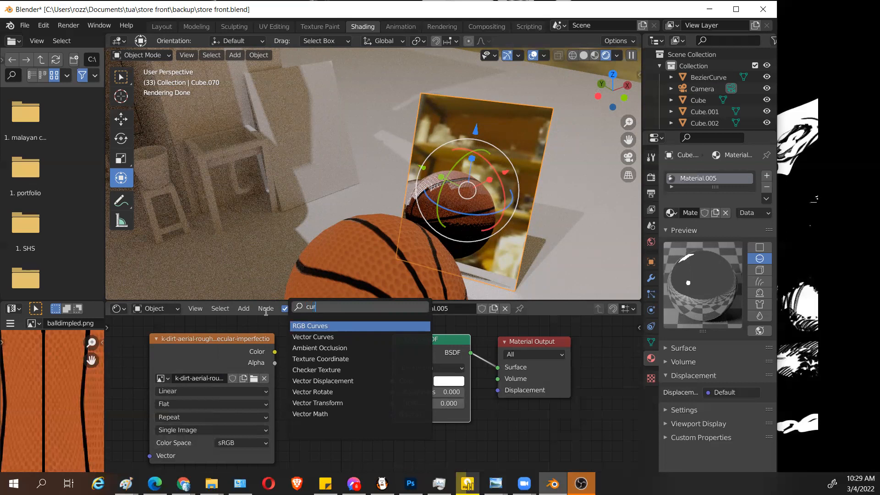
left_click_drag(324, 306, 292, 303)
type("cur")
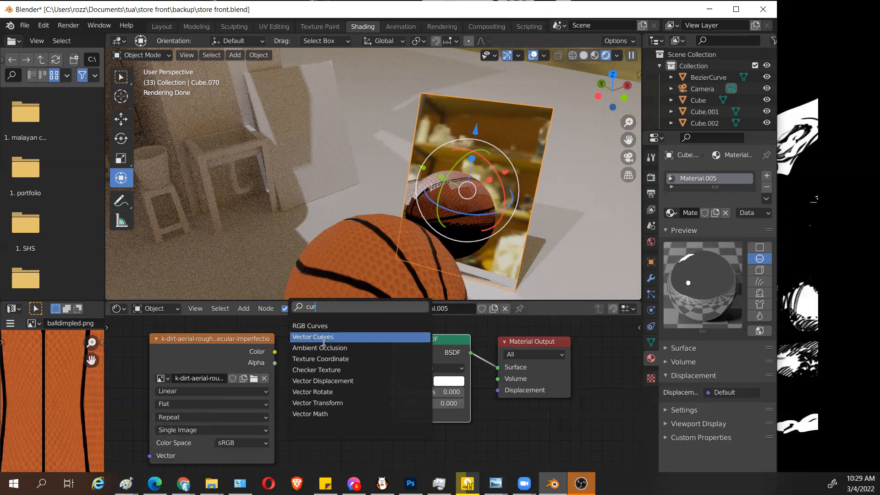
left_click(320, 326)
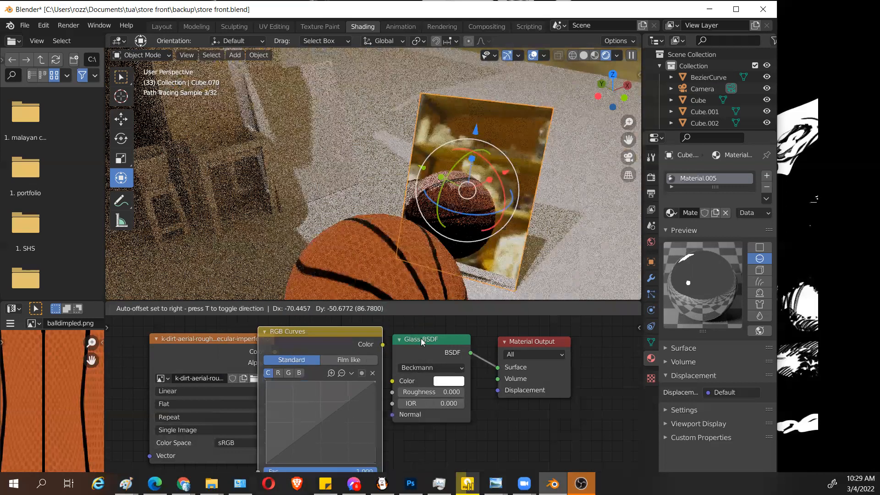
left_click(357, 330)
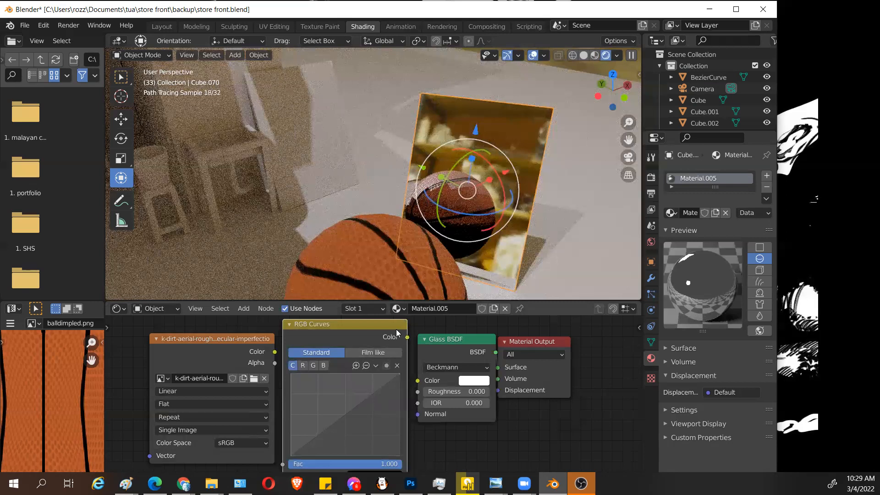
key("x")
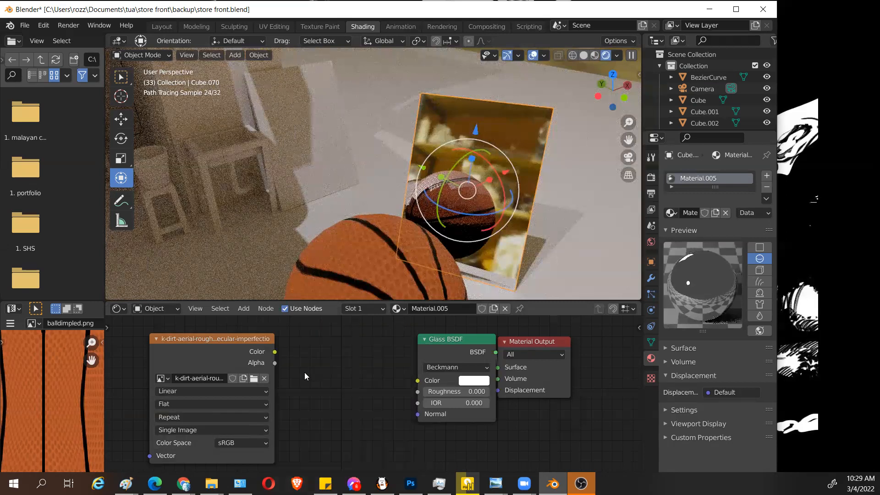
Step: Insert a Clamp converter node, linking the dirt texture's Color to its Value and its Result to the Glass BSDF Roughness
key("shift+a")
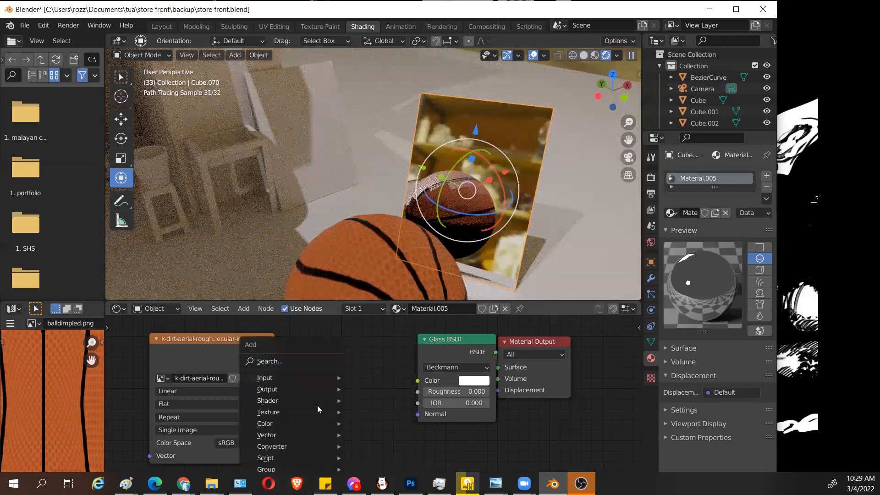
mouse_move(317, 405)
mouse_move(317, 435)
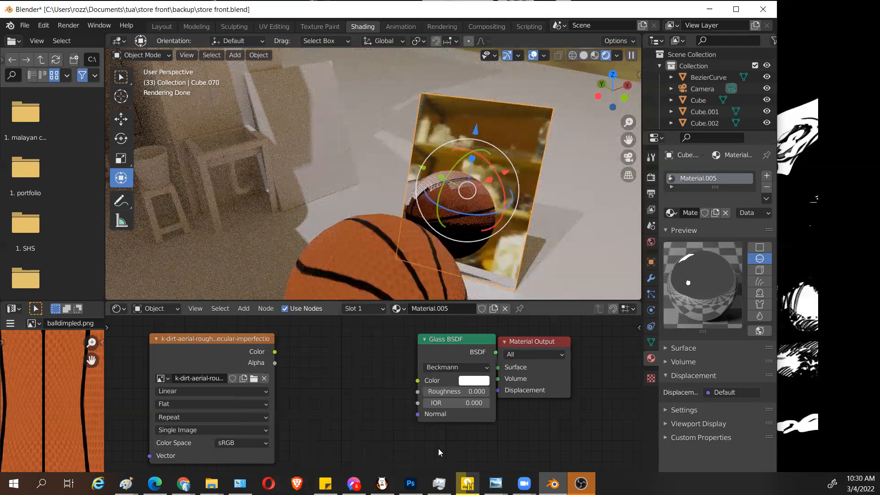
scroll(437, 448, "down", 1)
key("shift+a")
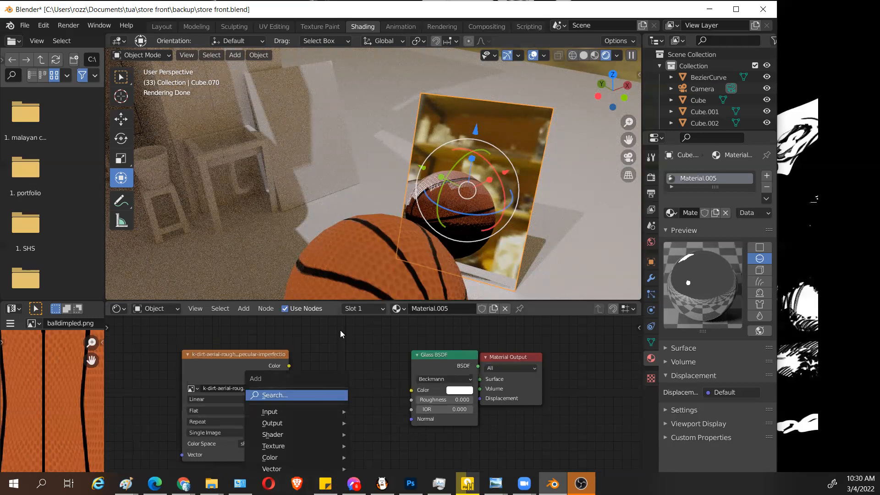
key("shift+a")
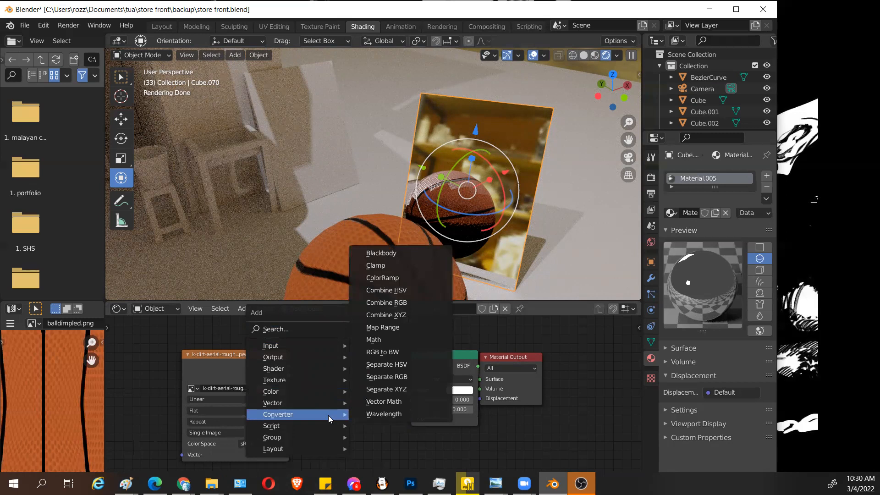
left_click(375, 265)
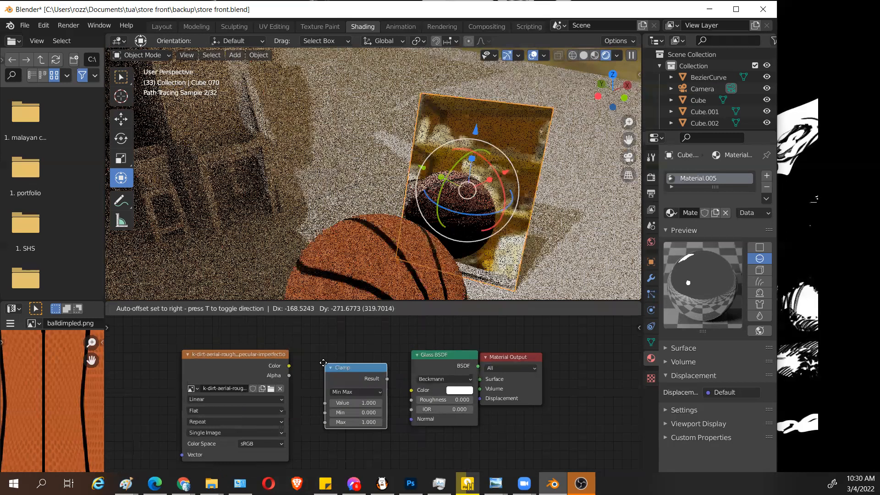
left_click(322, 371)
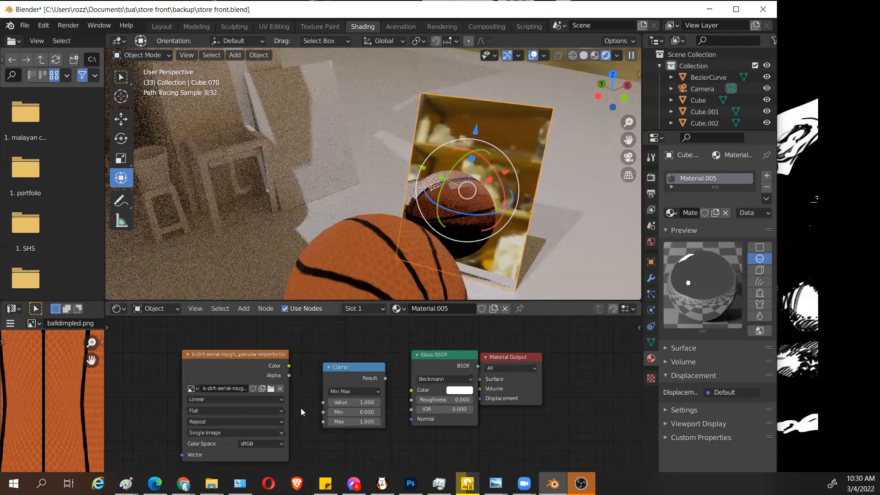
left_click_drag(288, 366, 323, 402)
left_click_drag(385, 378, 411, 399)
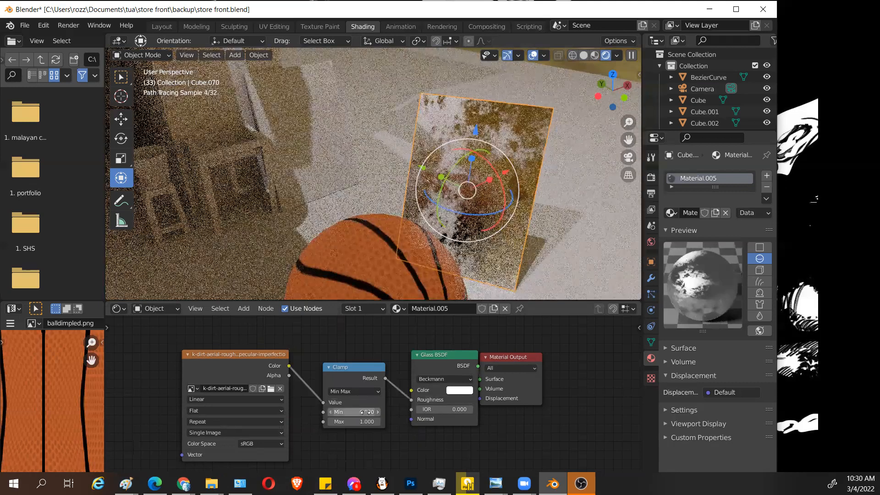
Step: Adjust the Clamp node's limits, setting Min to -16.9 and Max to 2.8, and vary Max further
left_click_drag(354, 412, 385, 422)
left_click(362, 411)
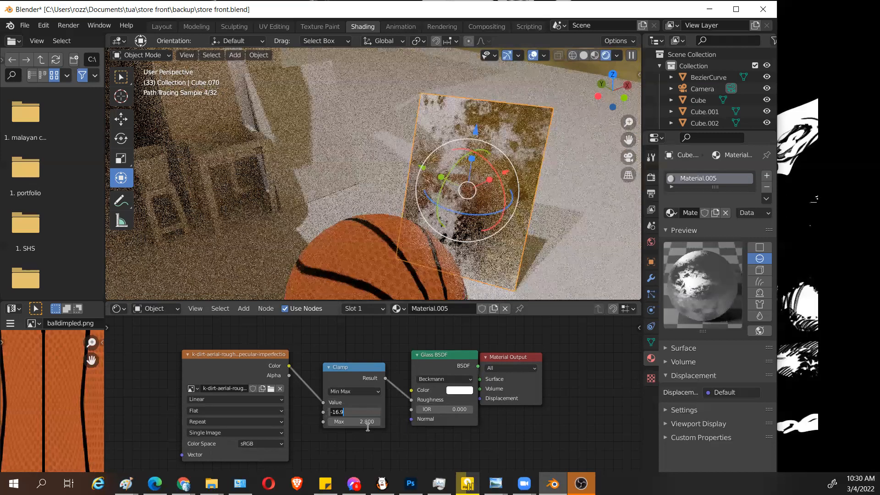
left_click(366, 434)
left_click_drag(359, 421, 415, 411)
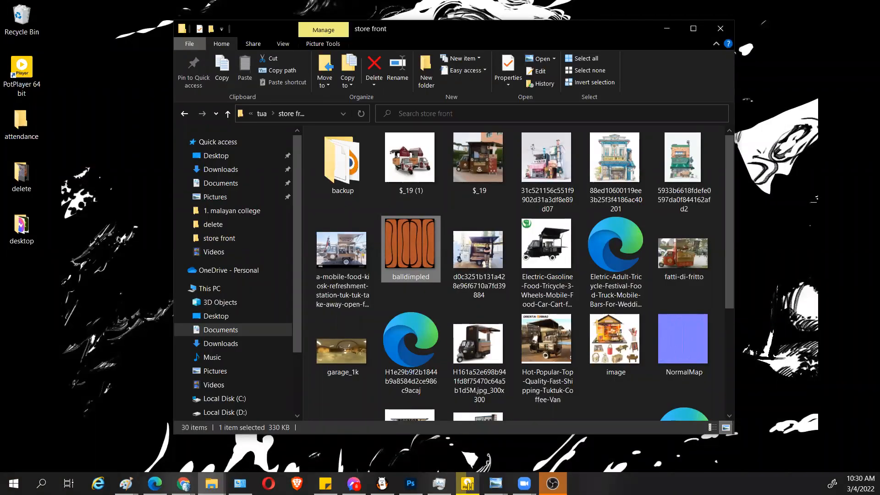
Step: Reopen the store front Blender file from the backup folder in File Explorer and maximize its window
double_click(348, 162)
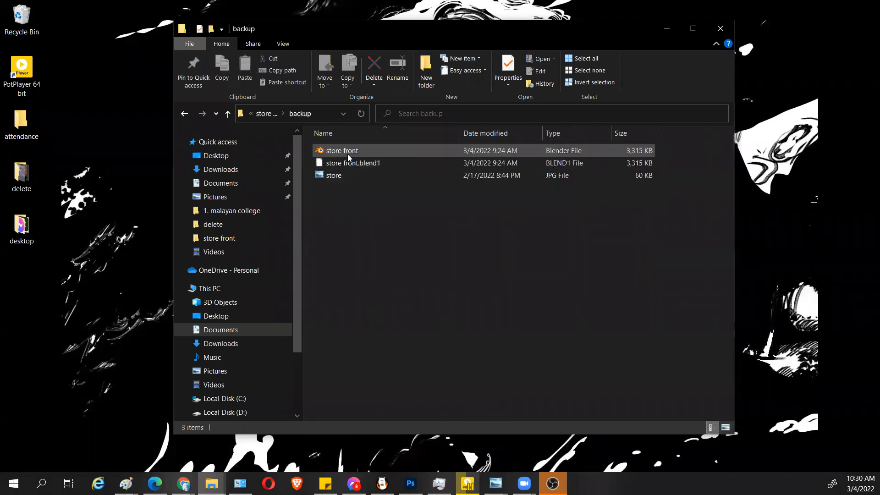
double_click(348, 155)
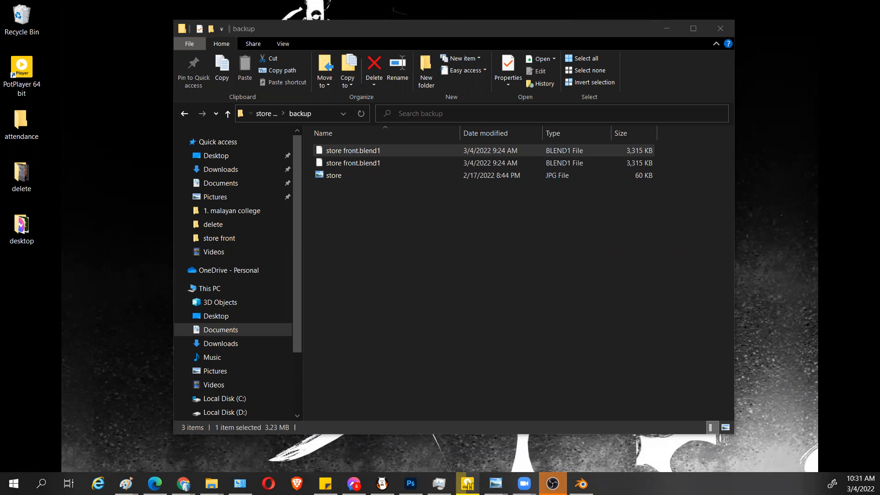
left_click_drag(0, 24, 403, 24)
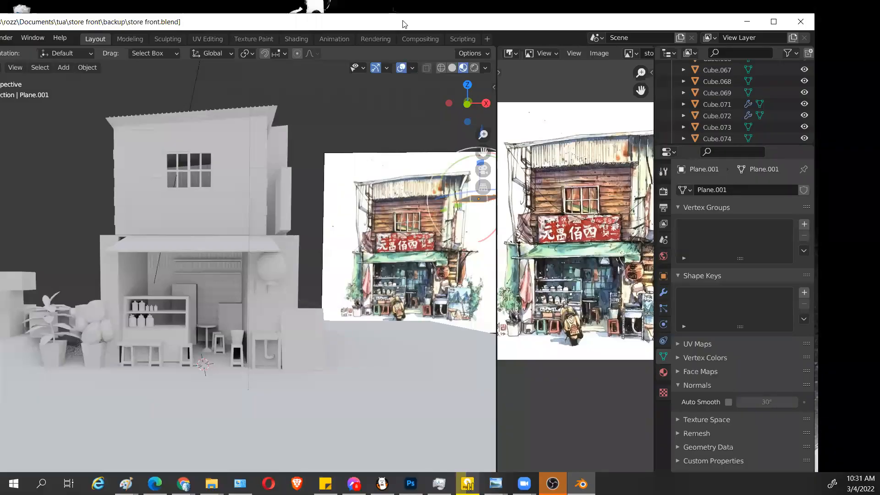
double_click(402, 23)
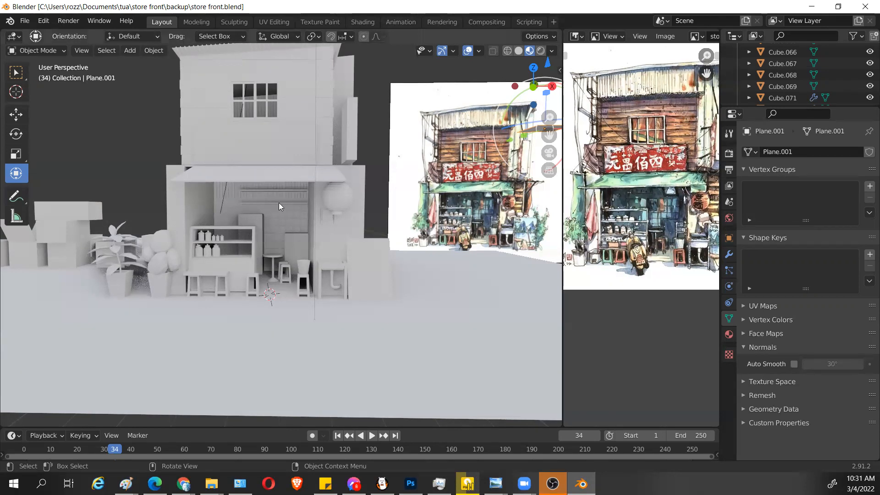
scroll(318, 233, "down", 2)
scroll(325, 230, "up", 5)
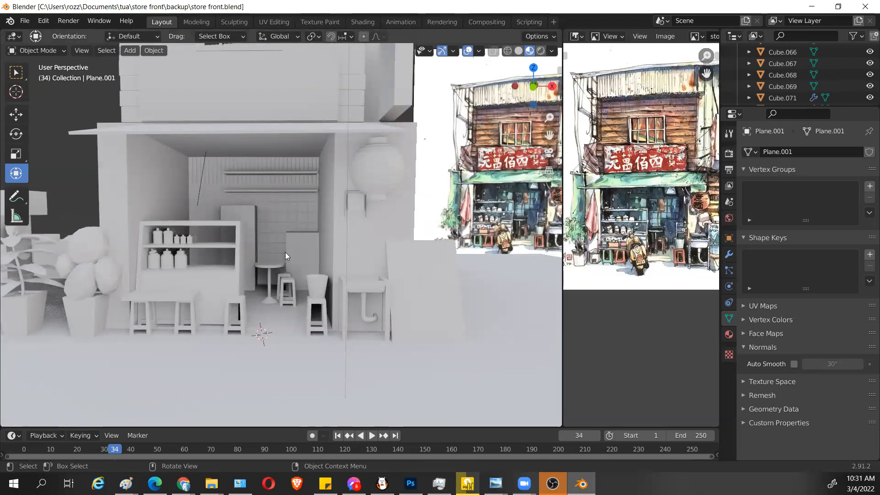
scroll(343, 245, "down", 3)
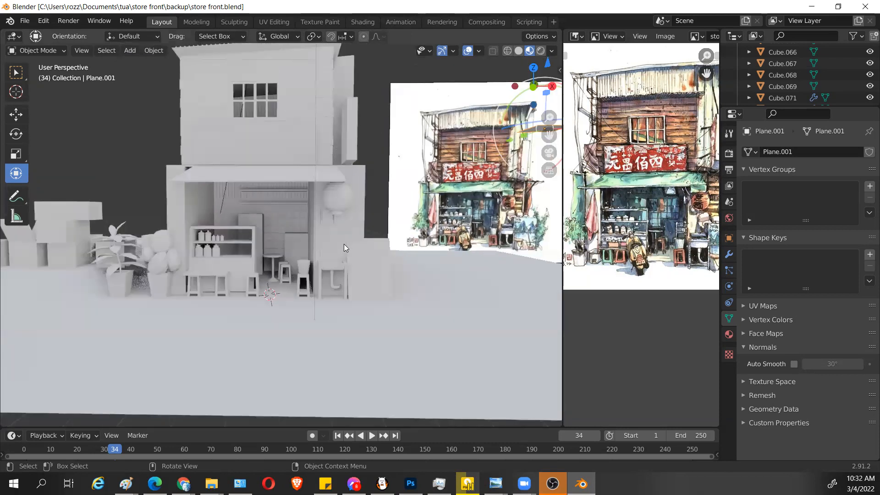
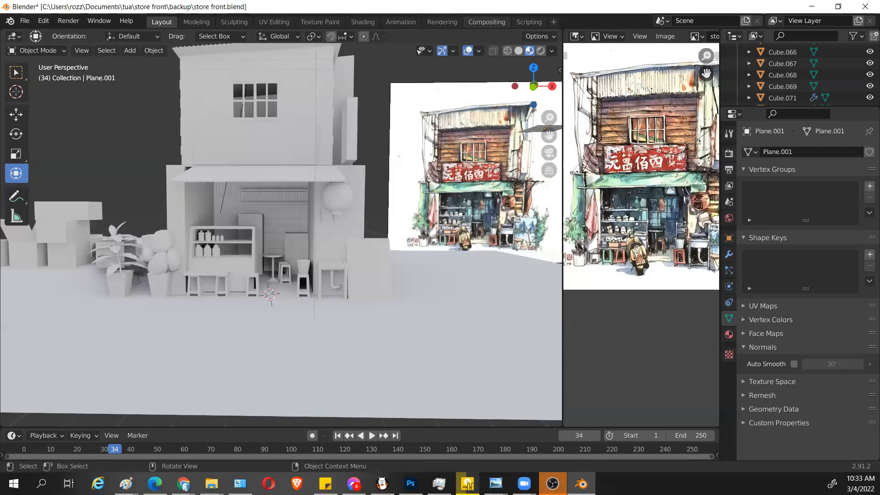
scroll(402, 273, "up", 3)
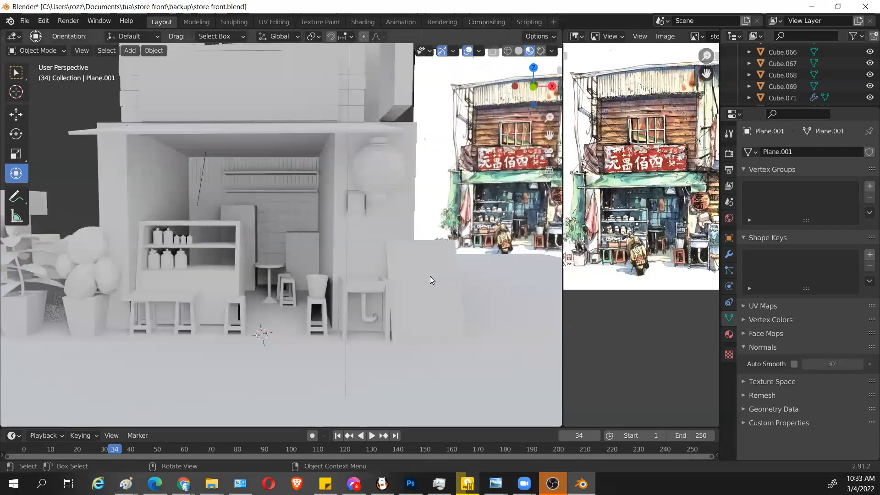
Step: Switch to the Shading workspace after viewing the grey storefront model from several angles
middle_click_drag(440, 256, 424, 226)
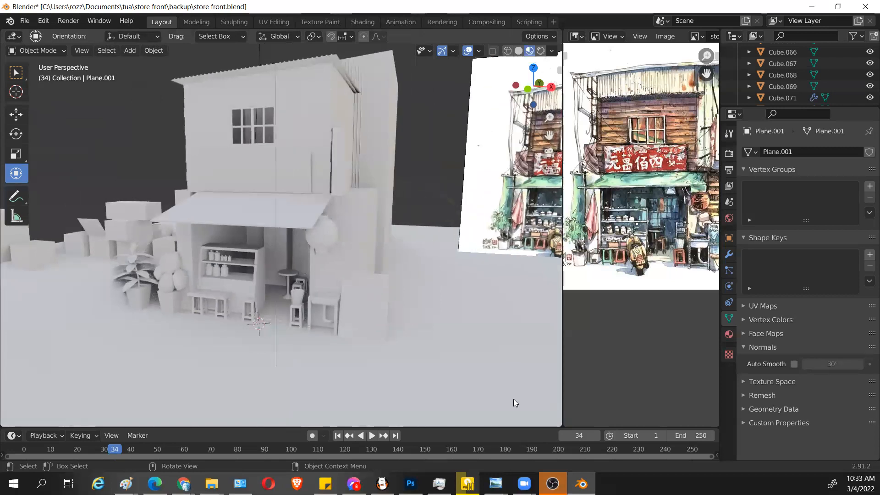
middle_click_drag(362, 279, 356, 288)
middle_click_drag(400, 193, 381, 248)
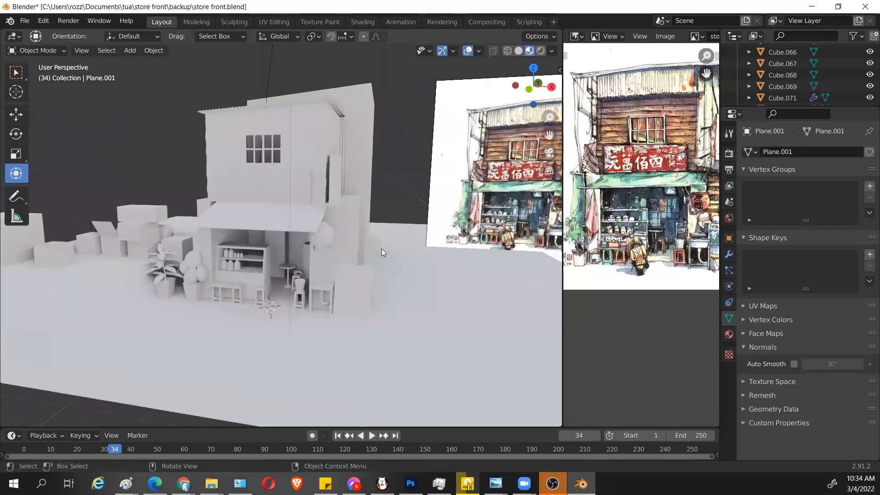
scroll(381, 248, "up", 3)
middle_click_drag(417, 192, 362, 177)
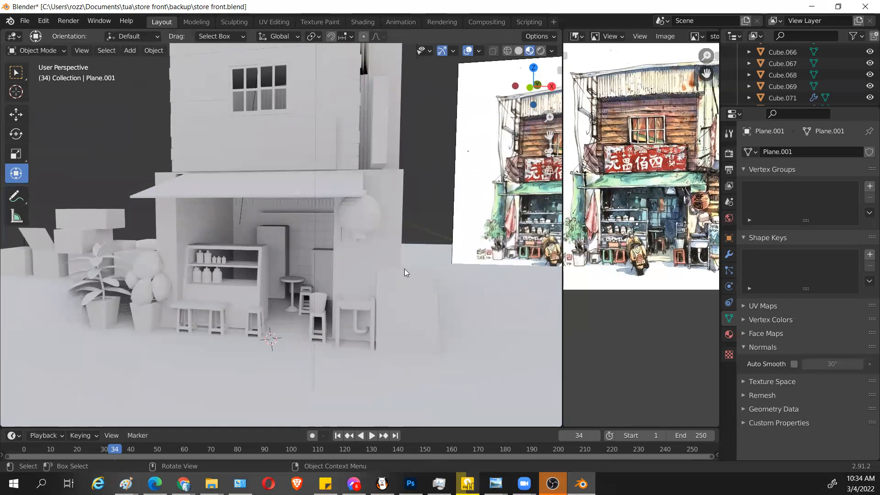
mouse_move(428, 266)
middle_mouse_down()
mouse_move(424, 255)
mouse_move(404, 255)
mouse_move(406, 266)
mouse_move(503, 277)
mouse_move(422, 264)
middle_mouse_up()
middle_click_drag(439, 334, 432, 332)
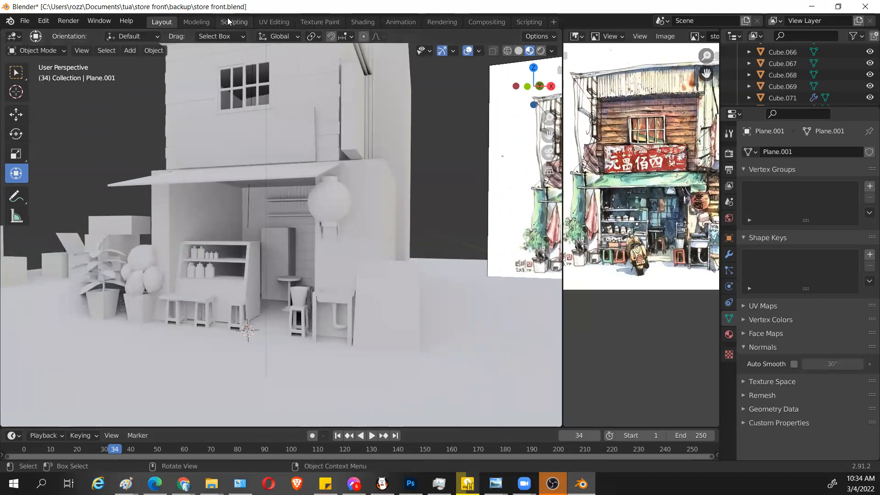
left_click(362, 22)
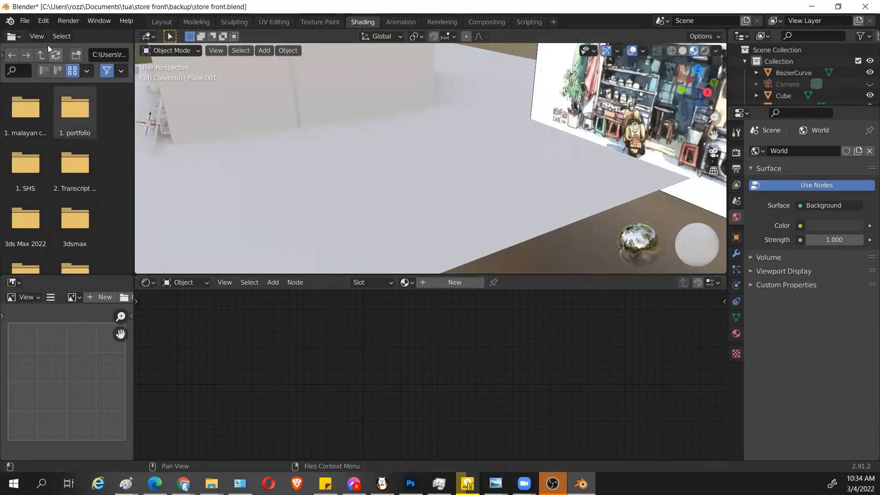
left_click(29, 23)
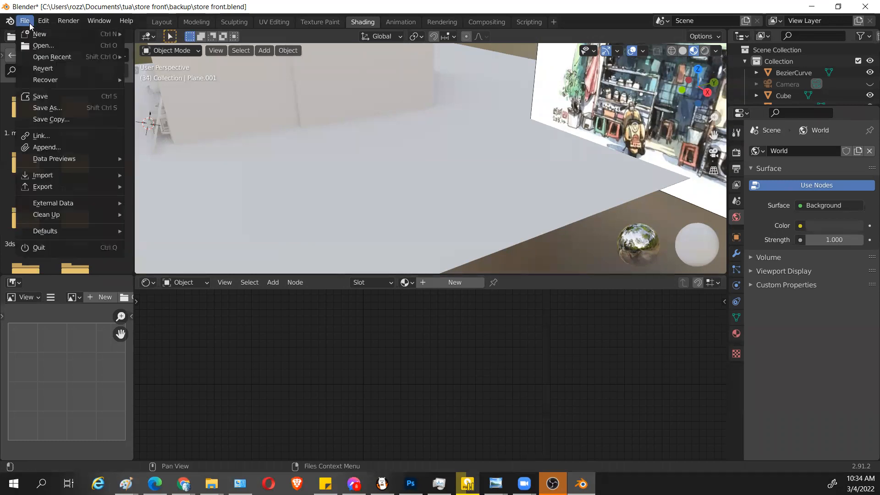
left_click(30, 23)
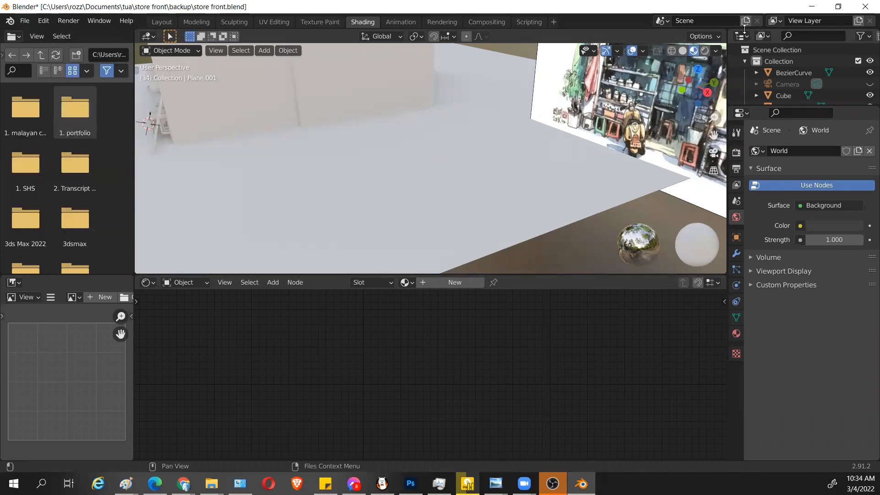
left_click(31, 23)
mouse_move(46, 32)
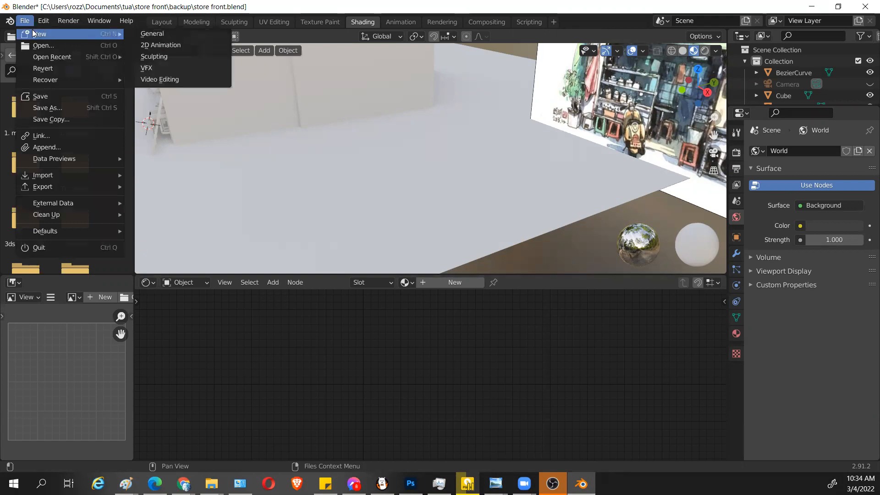
left_click(146, 37)
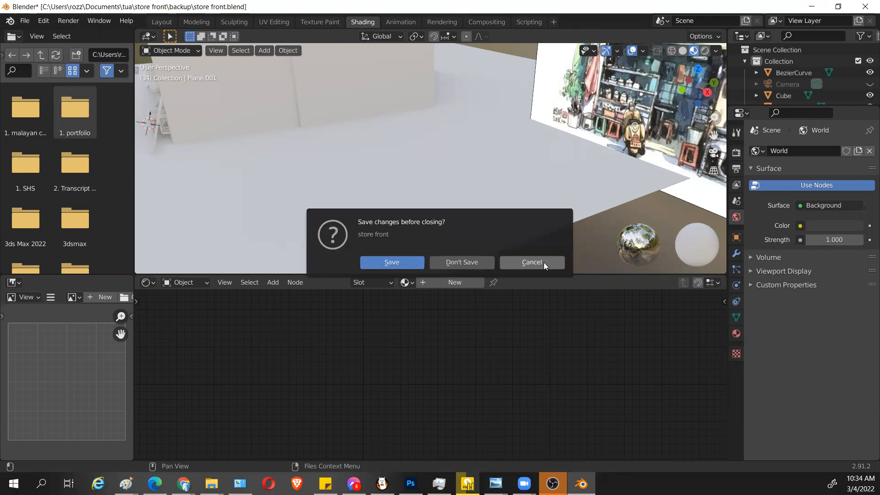
left_click(532, 262)
Step: Switch to the backup folder in File Explorer and rename store front.blend1 to store front1.blend, accepting the extension change
left_click(810, 7)
left_click(394, 216)
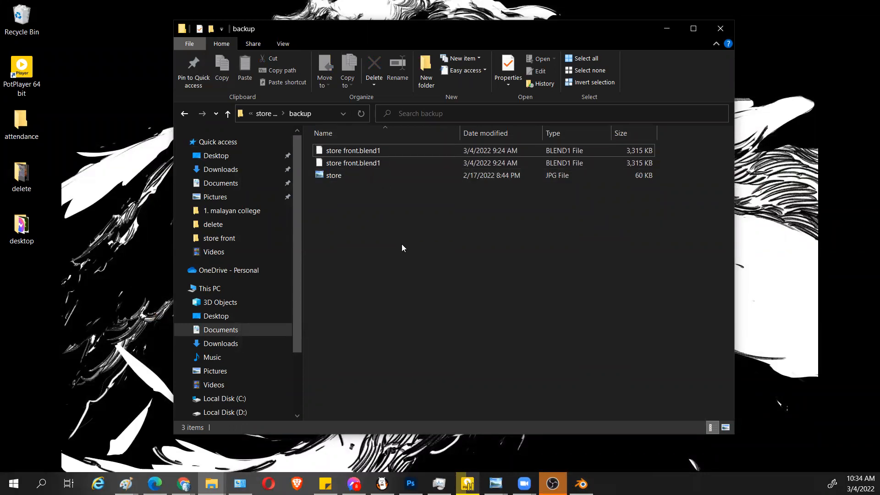
left_click(381, 164)
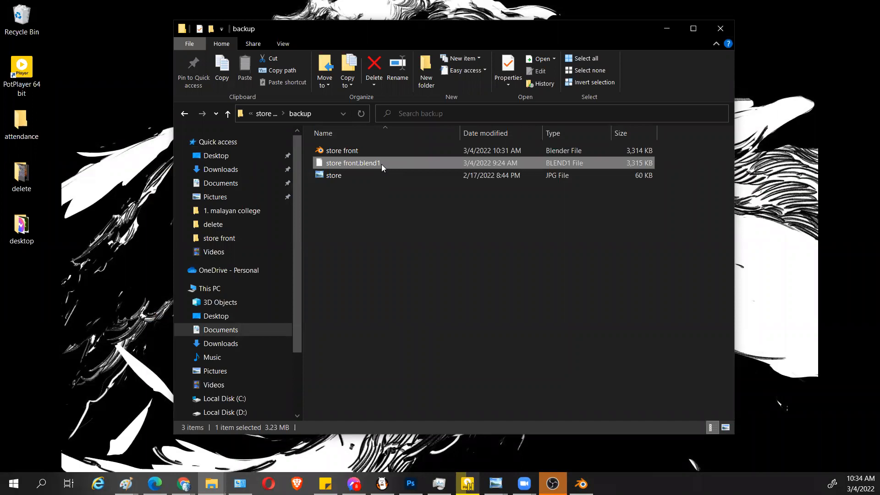
right_click(381, 164)
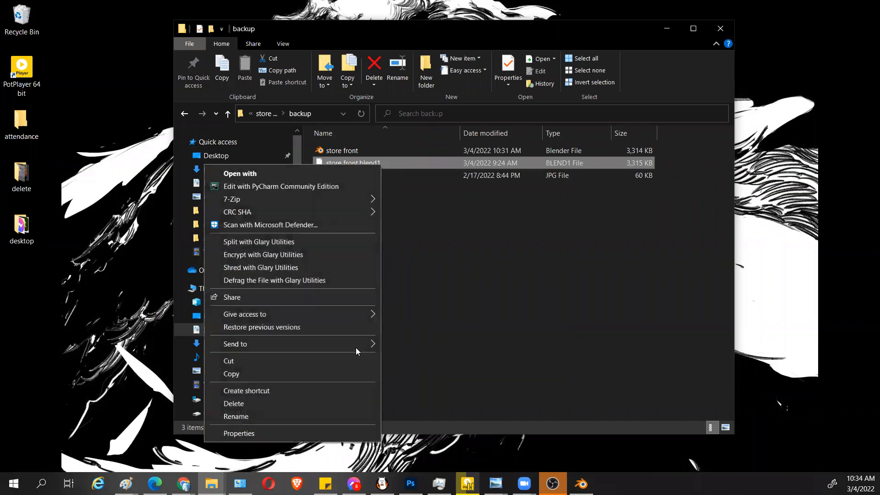
left_click(310, 416)
left_click(387, 161)
key("BackSpace")
key("Left")
key("Left")
key("Left")
key("Left")
key("Left")
key("Left")
type("1")
key("Return")
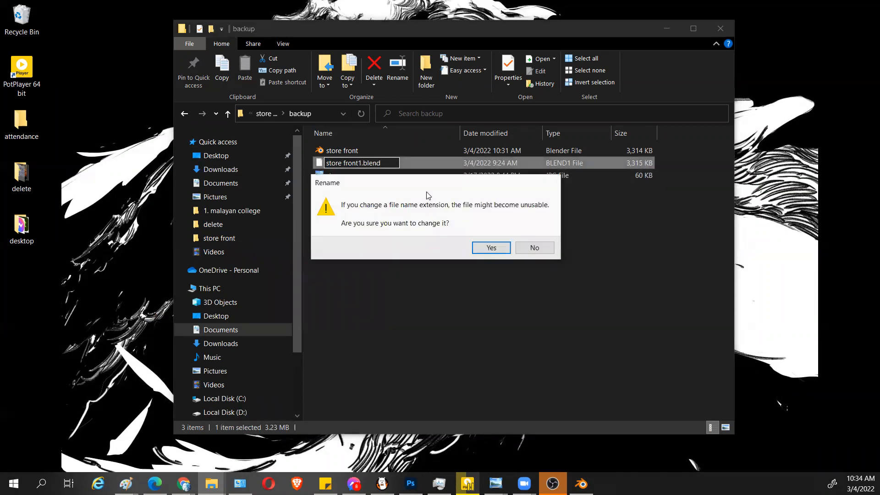
left_click(485, 250)
Step: Try to open the renamed store front1 file from the backup folder and return to the store front scene in Blender
double_click(355, 163)
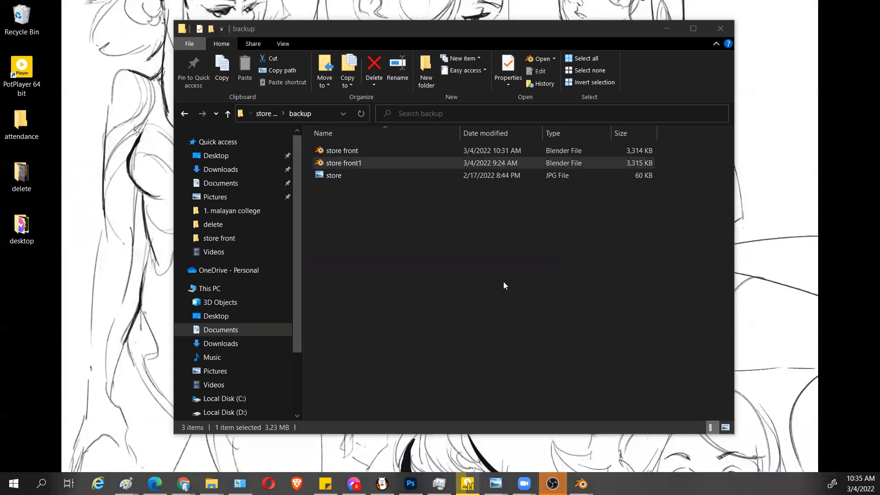
left_click(358, 149)
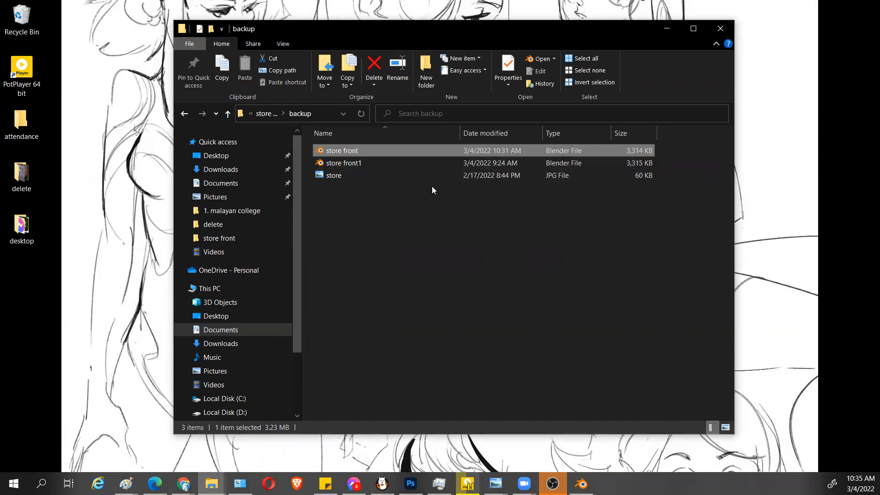
double_click(367, 150)
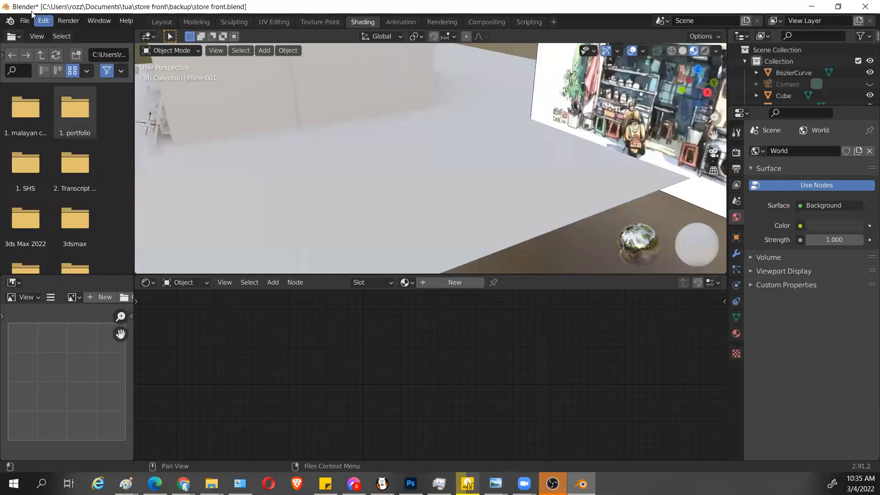
left_click(24, 21)
mouse_move(32, 35)
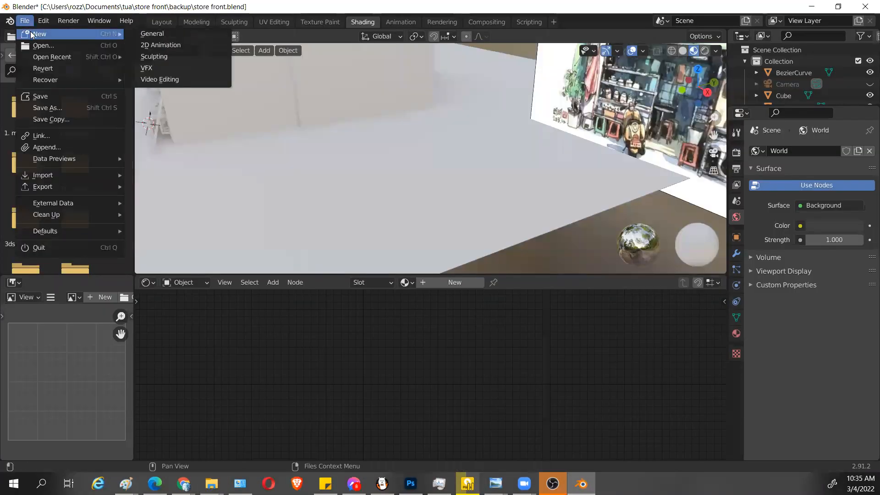
mouse_move(48, 80)
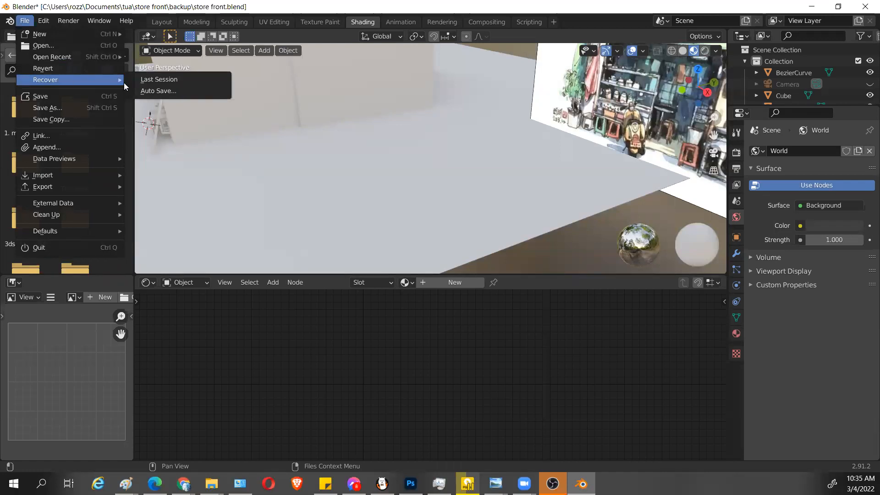
mouse_move(105, 57)
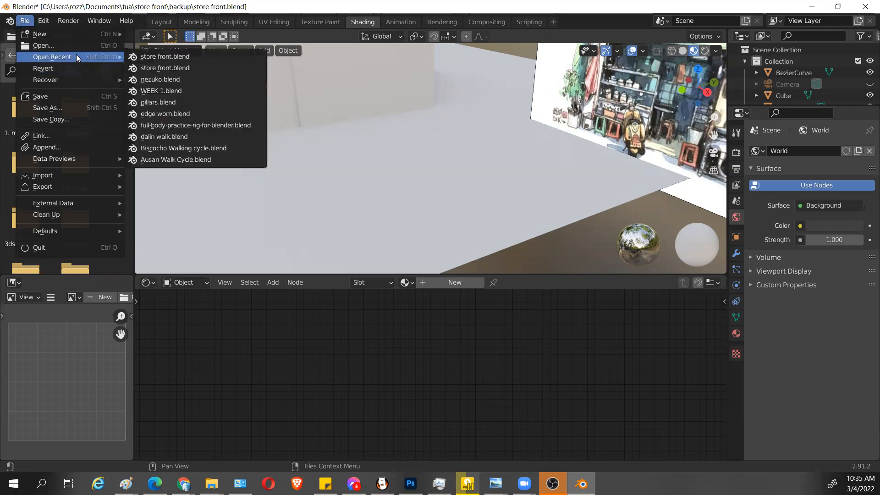
left_click(156, 59)
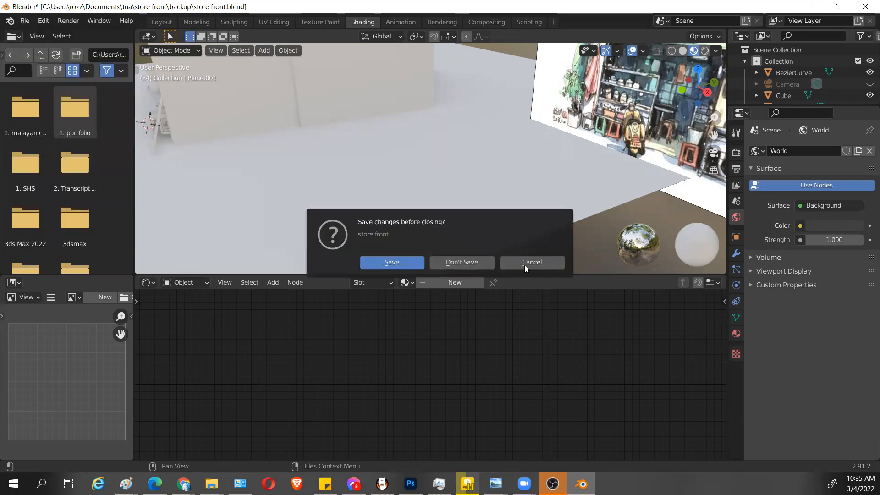
left_click(542, 262)
Step: Widen the file browser column and enlarge the 3D viewport by shrinking the shader editor
middle_click_drag(542, 262, 457, 176)
scroll(457, 176, "up", 2)
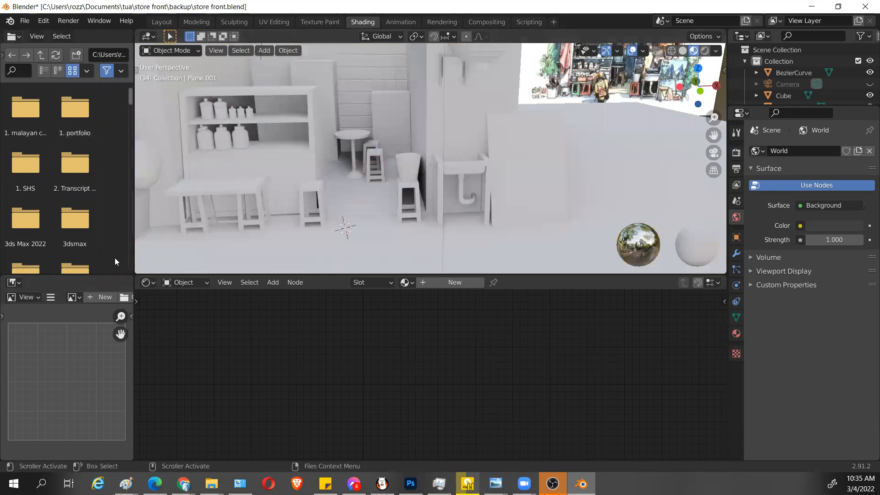
left_click_drag(134, 249, 258, 250)
left_click_drag(190, 276, 203, 235)
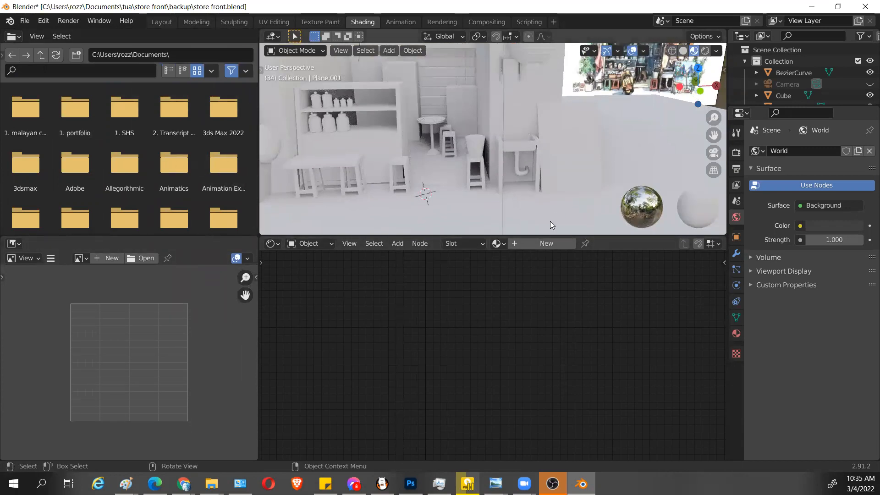
left_click_drag(553, 233, 551, 383)
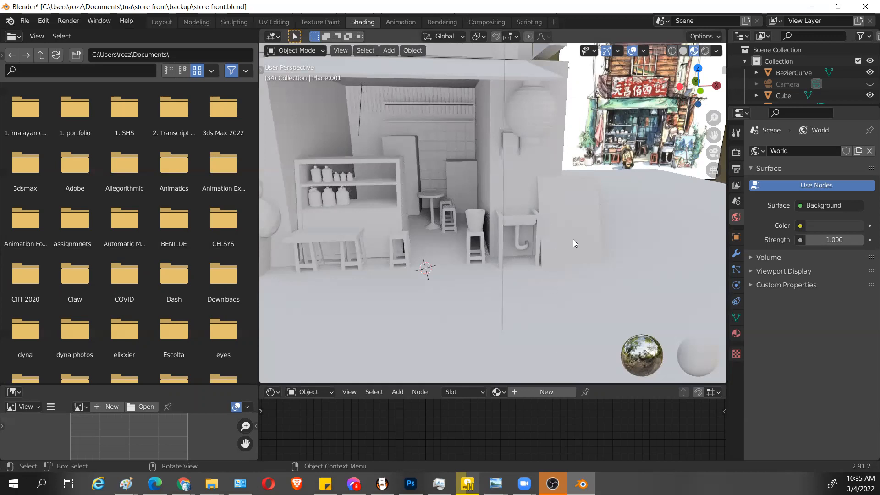
Step: Save the store front file under its current name
scroll(476, 207, "down", 5)
middle_click_drag(534, 240, 499, 247)
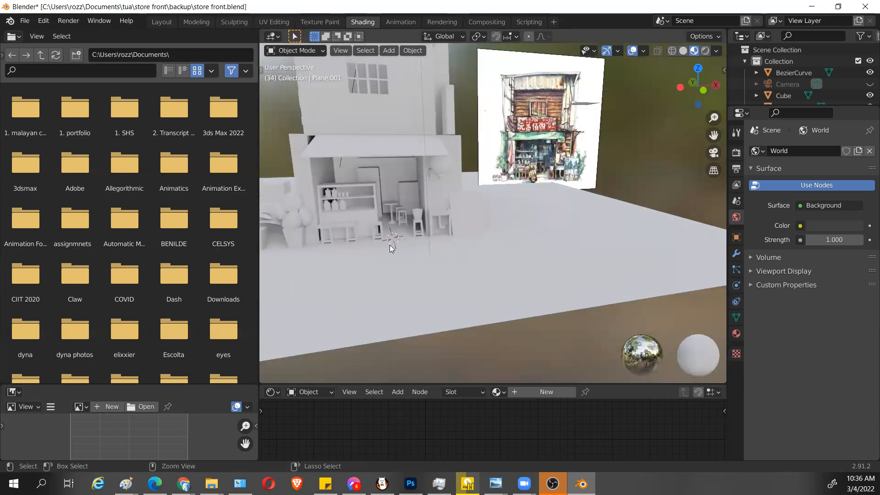
scroll(491, 268, "up", 8)
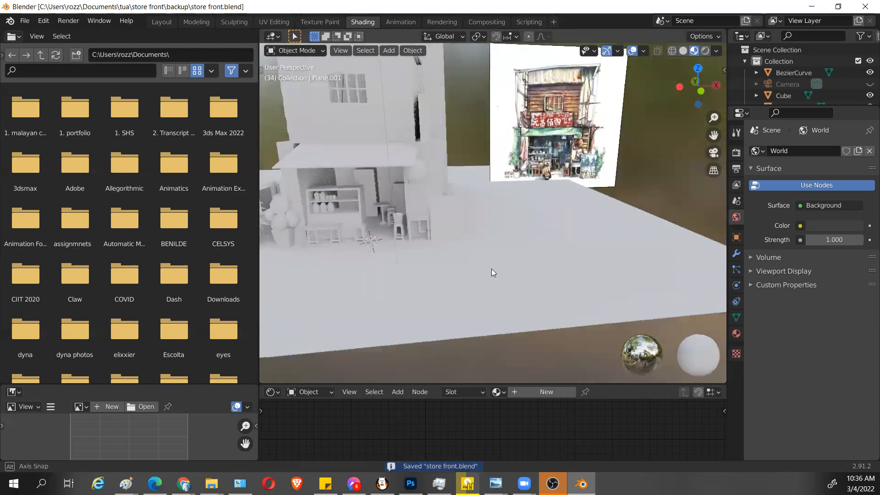
Step: Add a cube mesh at the 3D cursor in front of the storefront
scroll(443, 273, "down", 6)
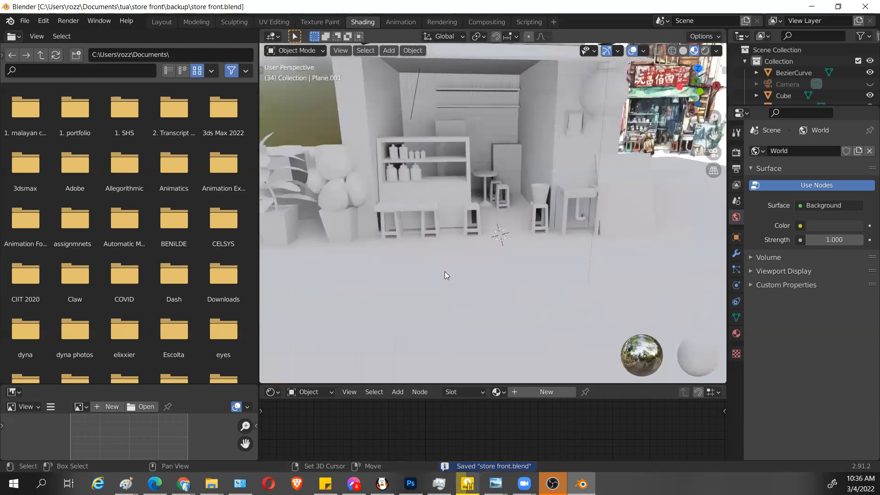
key("shift+a")
mouse_move(444, 274)
mouse_move(430, 240)
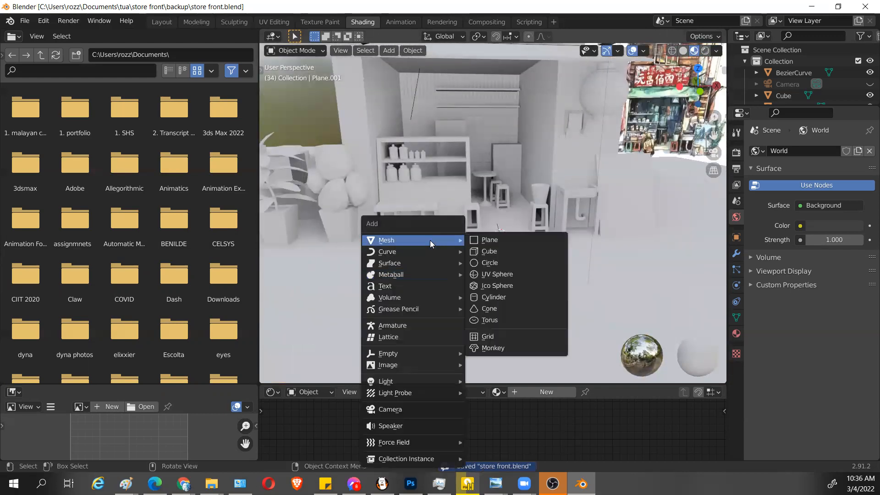
left_click(504, 249)
scroll(499, 243, "down", 4)
Step: Try the Select Circle tool around the new cube
key("c")
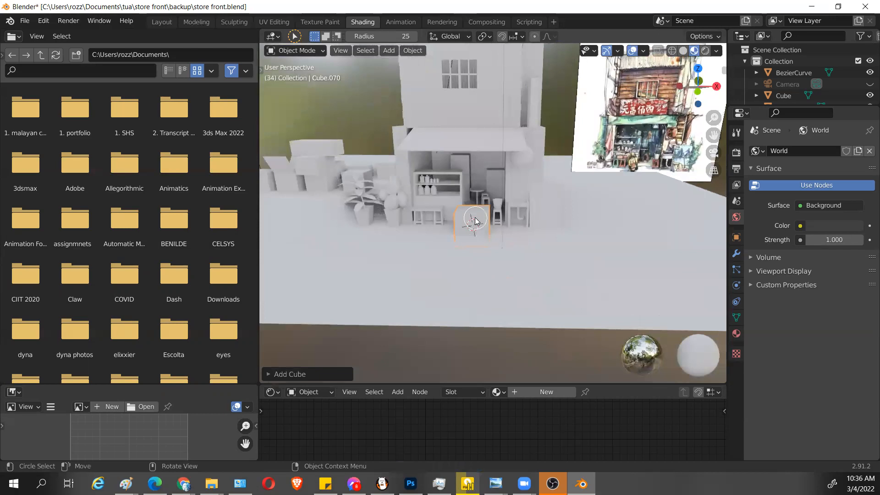
right_click(475, 221)
left_click(475, 219)
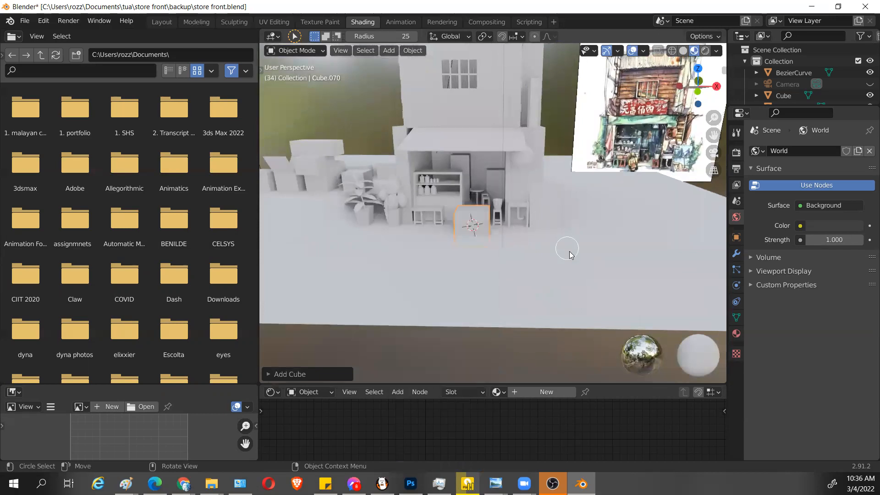
key("shift+space")
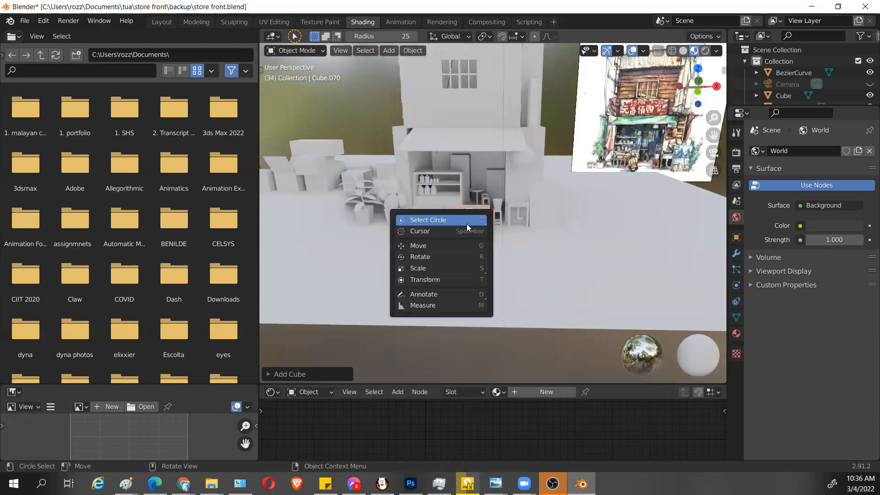
left_click(455, 223)
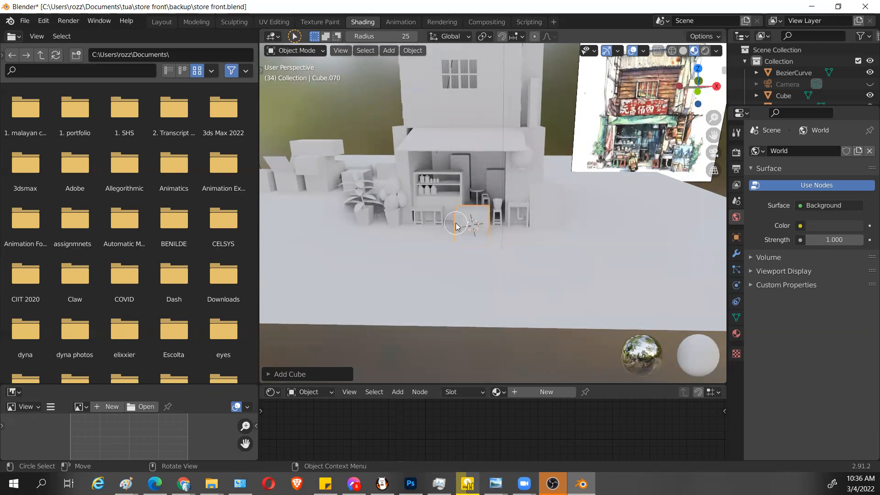
Step: Show the 3D viewport's toolbar and switch to the Select Box tool
key("t")
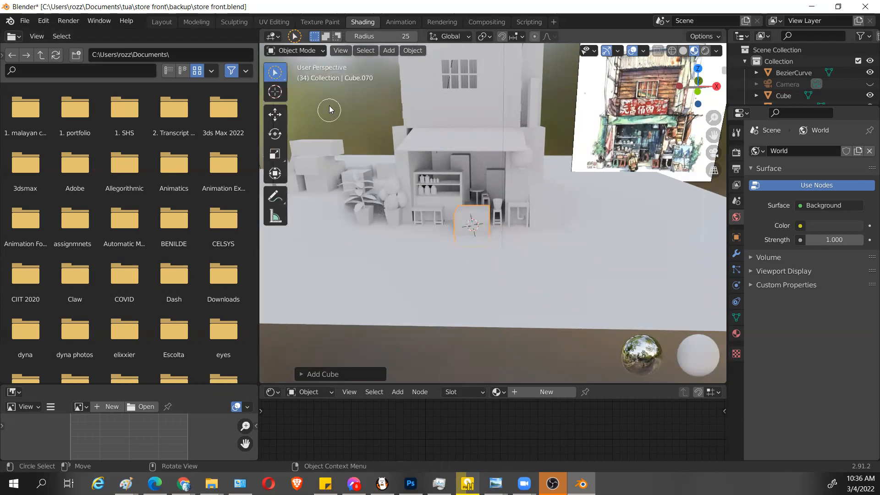
left_click(275, 72)
left_click(314, 97)
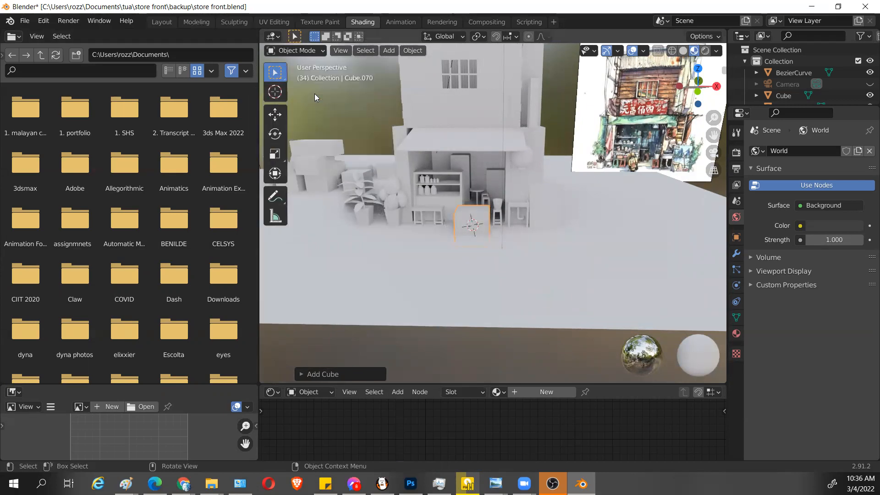
Step: Select the new cube and use the Transform tool to raise it and move it out in front of the storefront
left_click(482, 219)
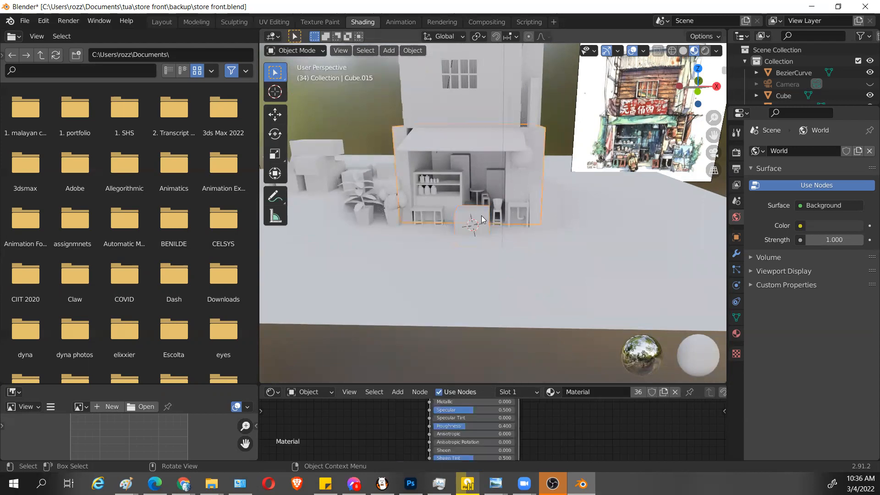
left_click(479, 230)
key("shift+space")
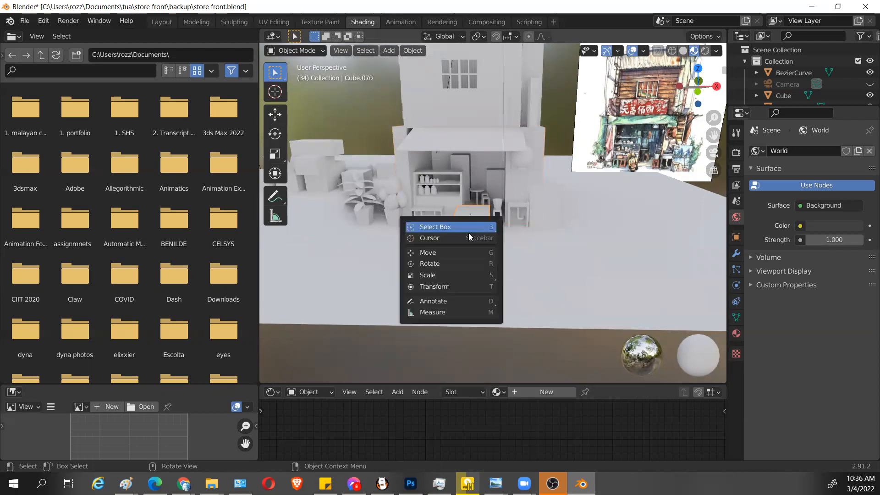
left_click(449, 284)
left_click_drag(471, 154, 470, 142)
middle_click_drag(463, 203, 431, 220)
left_click_drag(442, 210, 391, 252)
middle_click_drag(413, 268, 463, 263)
scroll(439, 250, "up", 5)
Step: Enlarge the image editor area beneath the file browser and change it to a UV Editor
left_click_drag(190, 385, 215, 289)
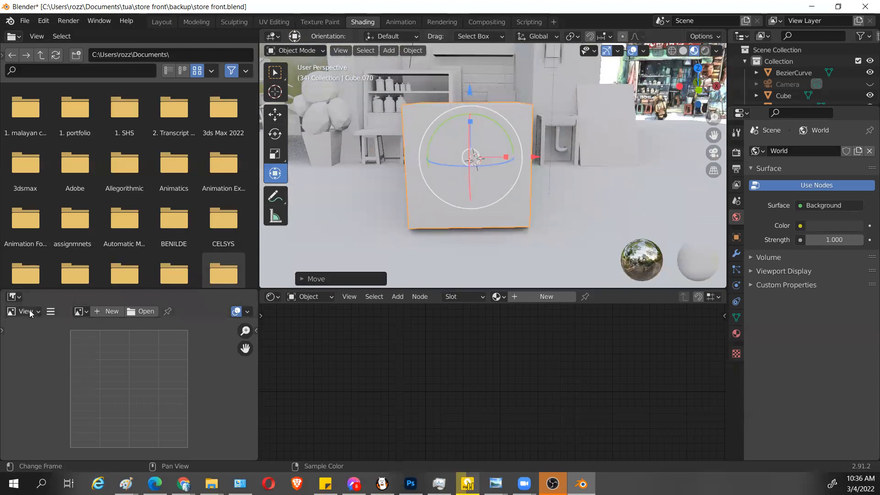
left_click(14, 296)
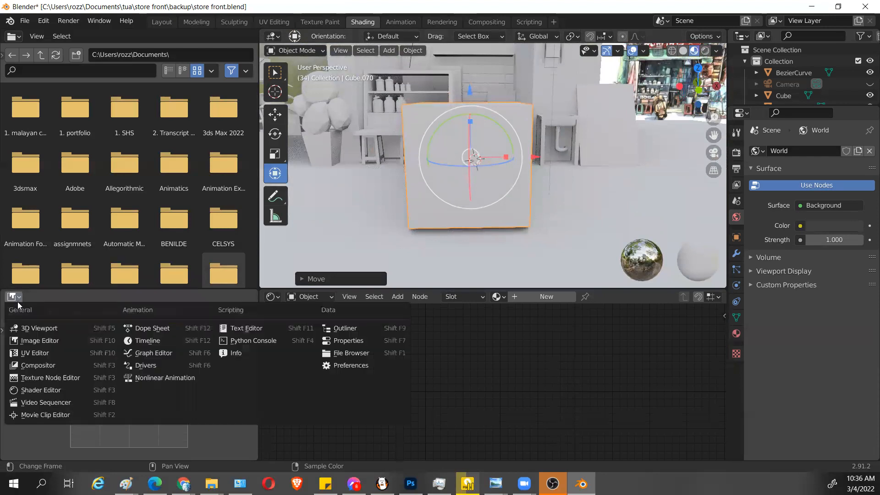
left_click(39, 341)
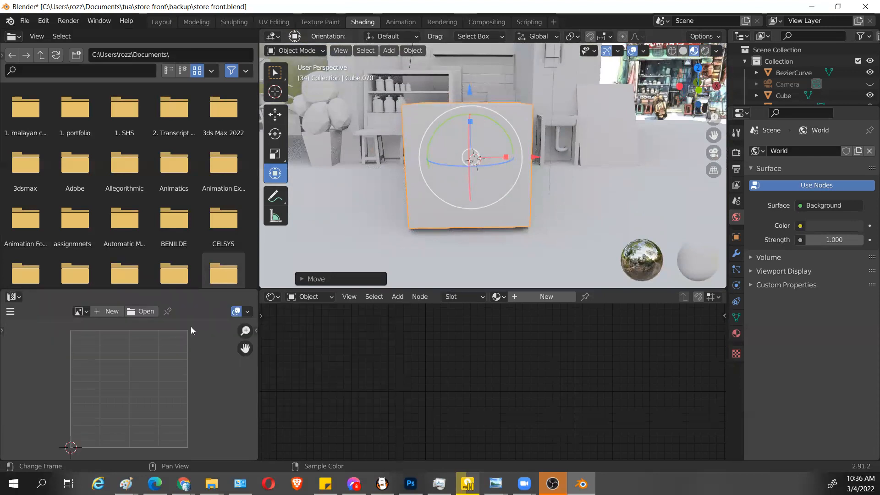
Step: Toggle the cube between Edit Mode and Object Mode to examine its unfolded UV layout
key("Tab")
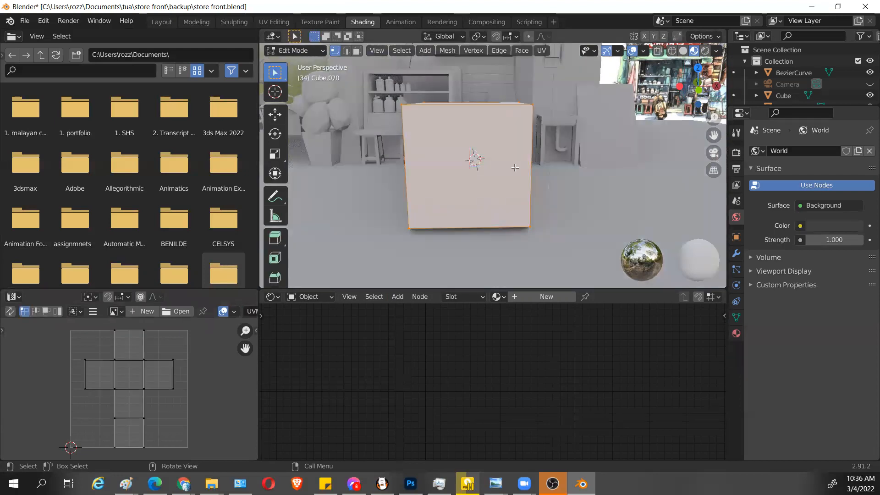
key("Tab")
scroll(527, 172, "down", 5)
scroll(531, 177, "up", 10)
scroll(538, 183, "down", 5)
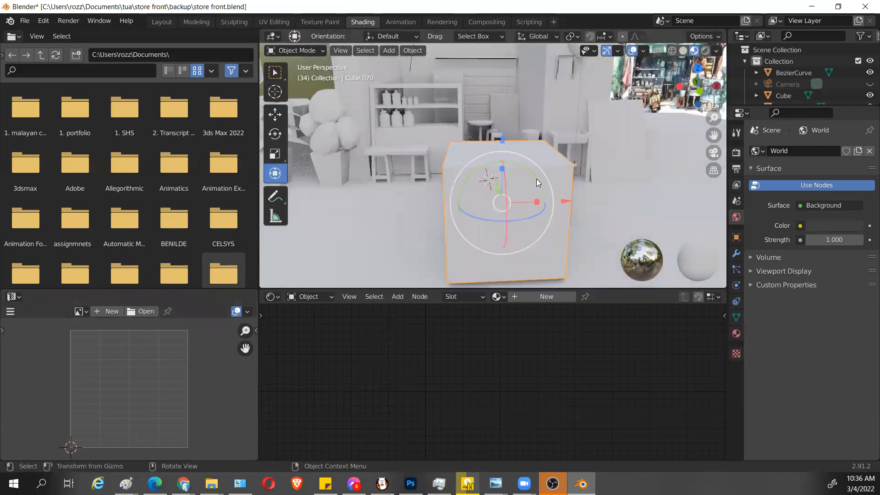
key("Tab")
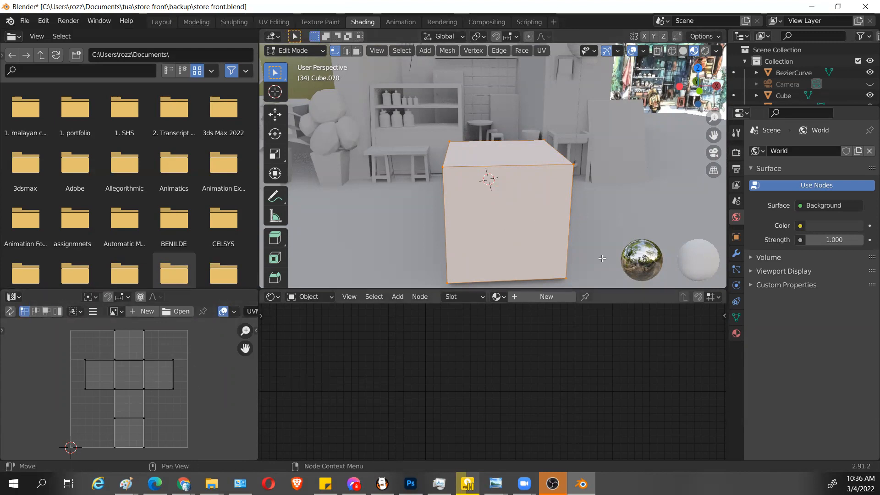
key("Tab")
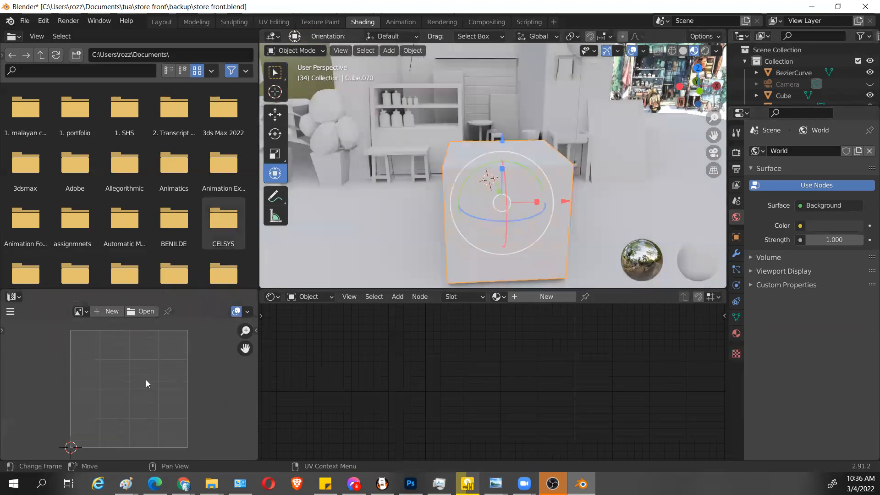
Step: Switch to Chrome and search Google Images for "dice texture"
left_click(812, 9)
mouse_move(183, 483)
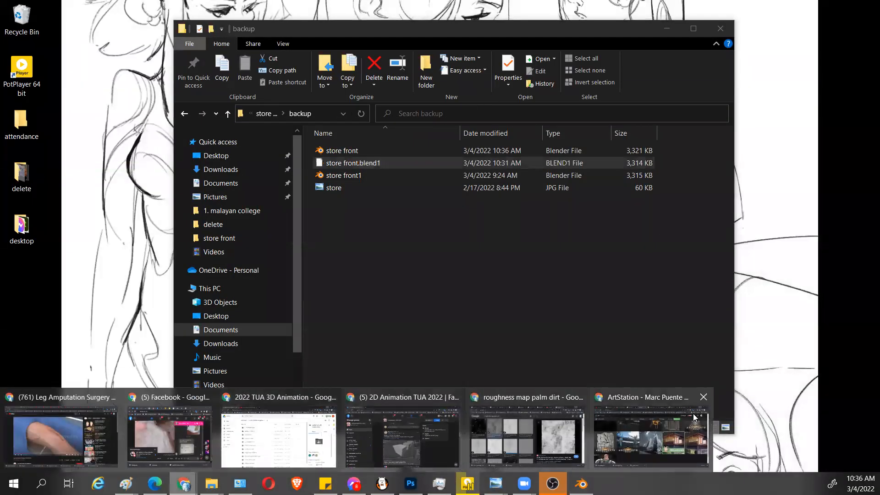
left_click(694, 417)
left_click(426, 10)
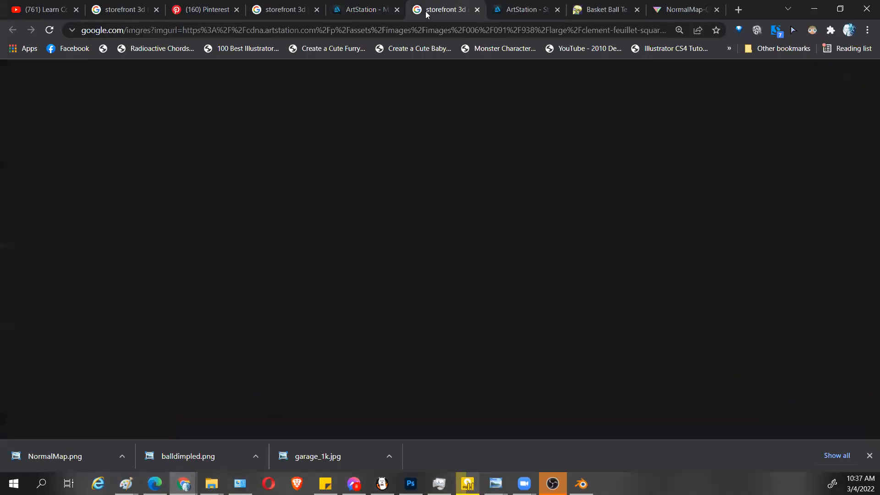
left_click(283, 10)
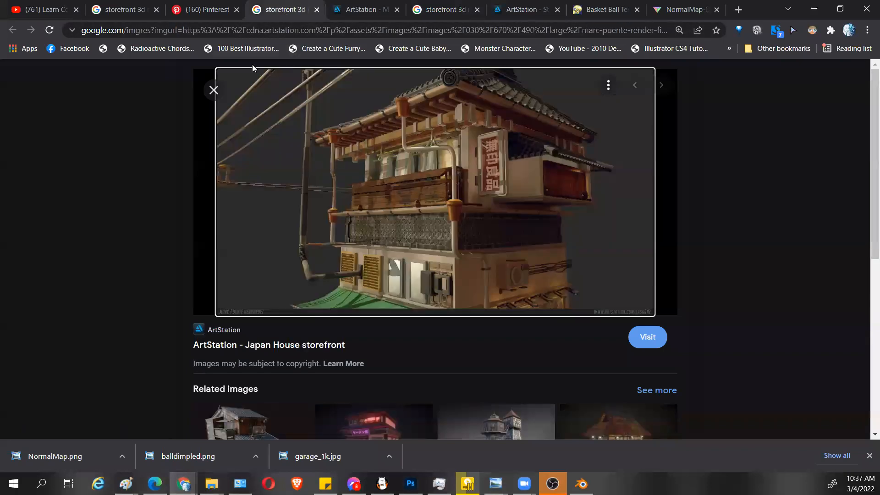
left_click(230, 31)
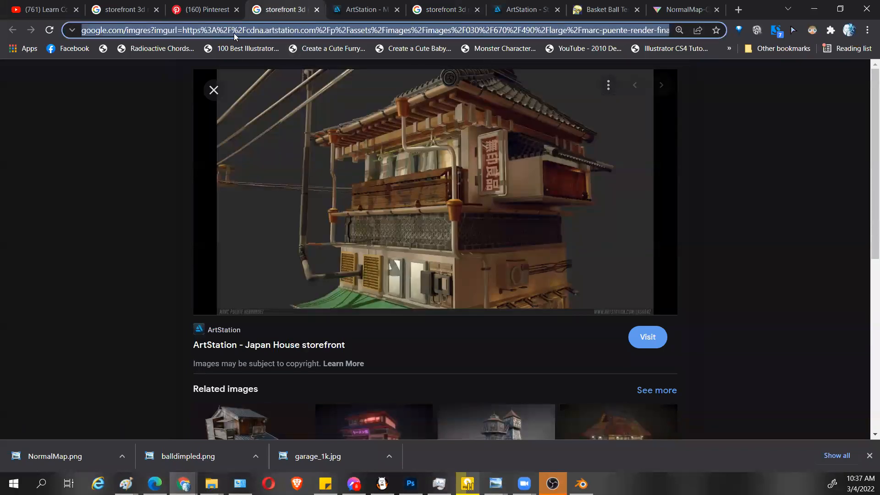
type("dice texture")
key("Return")
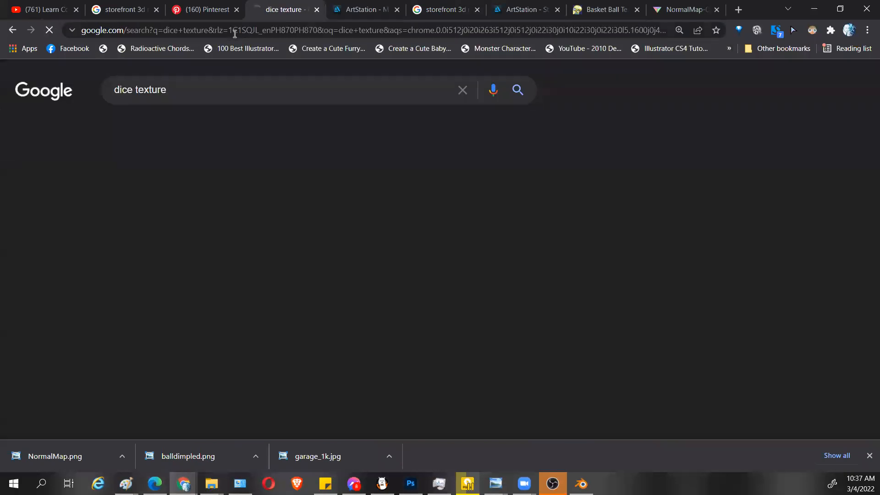
left_click(174, 128)
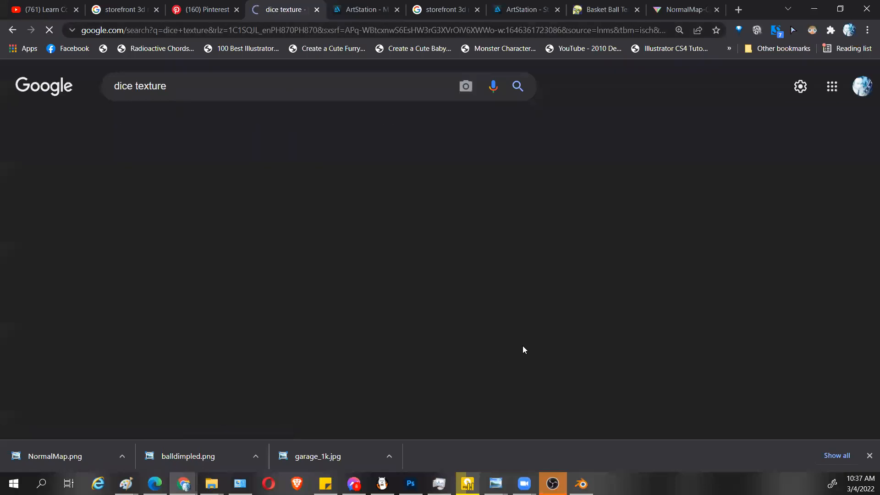
scroll(596, 311, "down", 2)
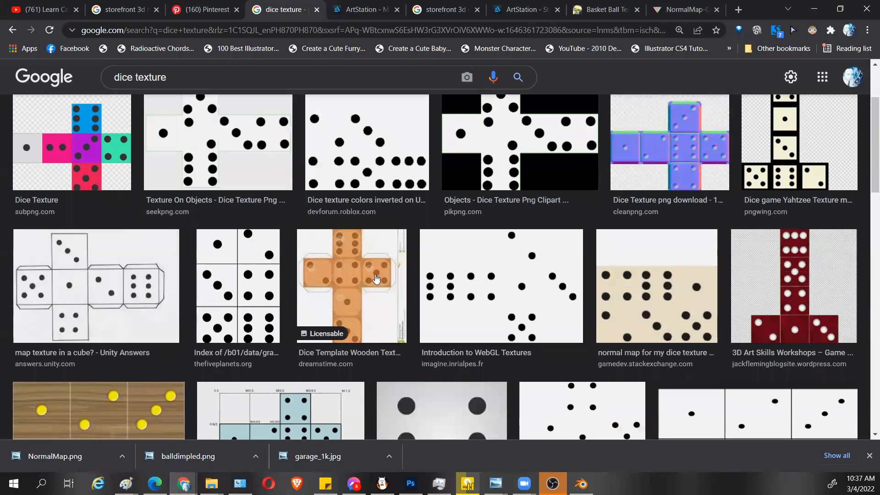
Step: Switch back to Blender and put the cube in Edit Mode to show its UV layout
key("alt+Tab")
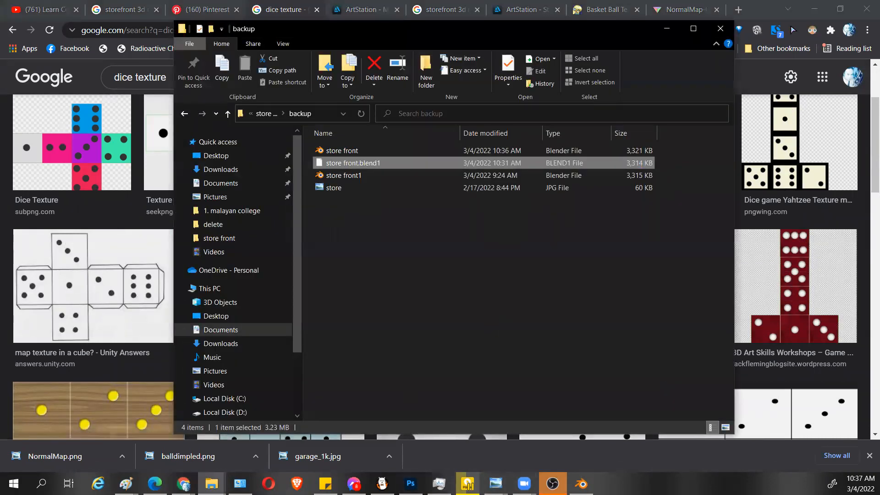
key("alt+Tab")
key("Tab")
key("Tab")
left_click(532, 212)
key("Tab")
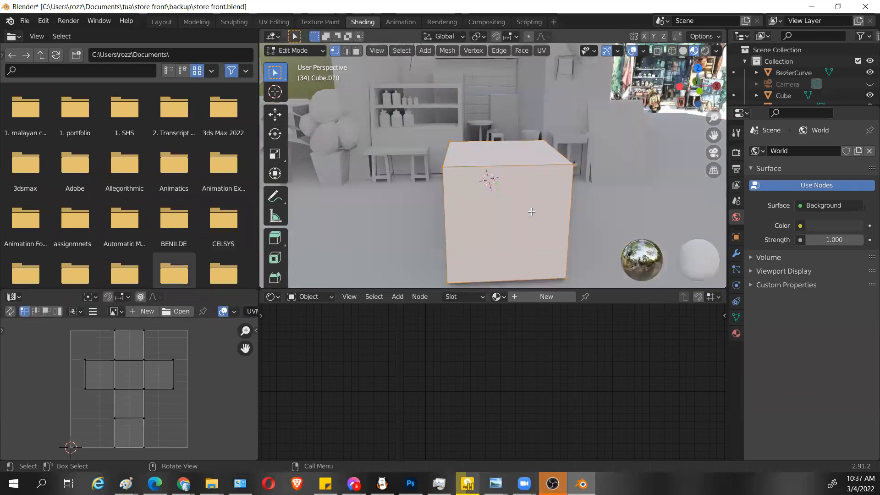
Step: Return to Chrome and look through the dice texture images for one matching the cube's unfolded layout
key("alt+Tab")
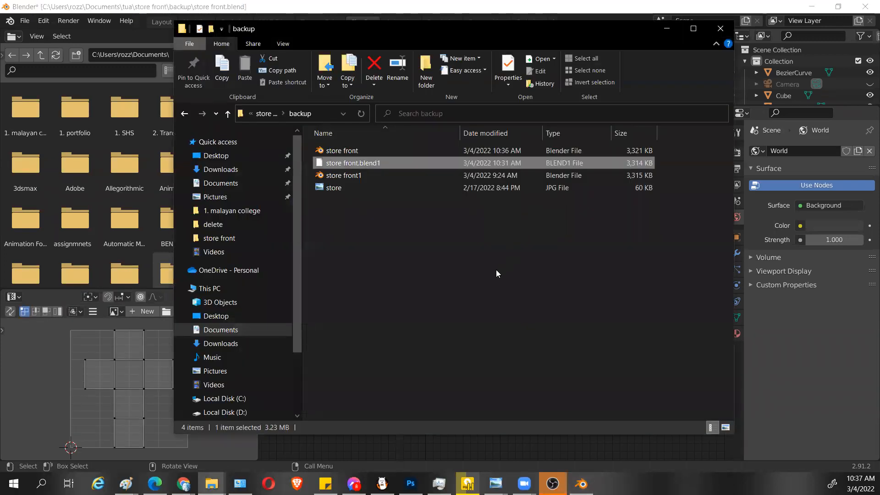
key("alt+Tab")
key("alt+Tab")
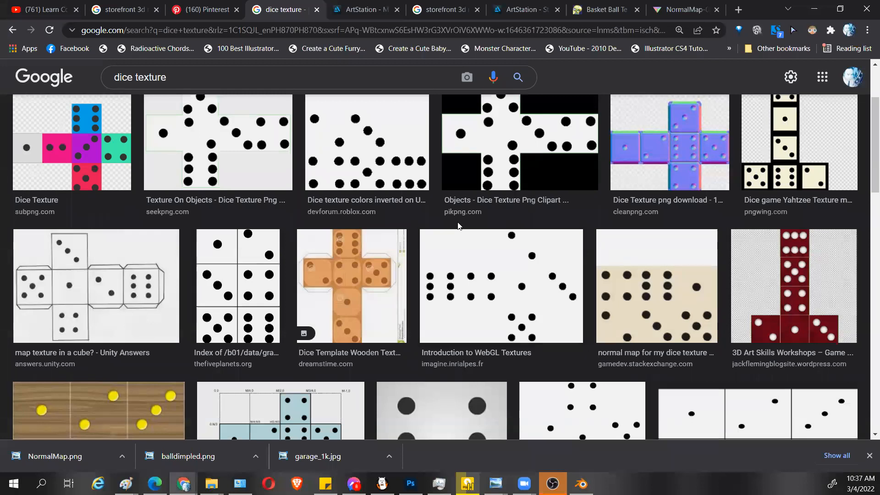
scroll(800, 211, "down", 2)
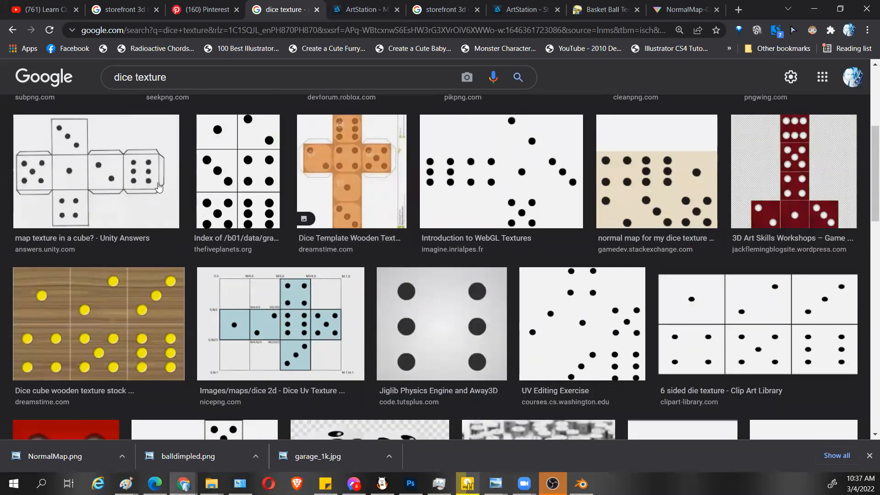
scroll(360, 191, "down", 4)
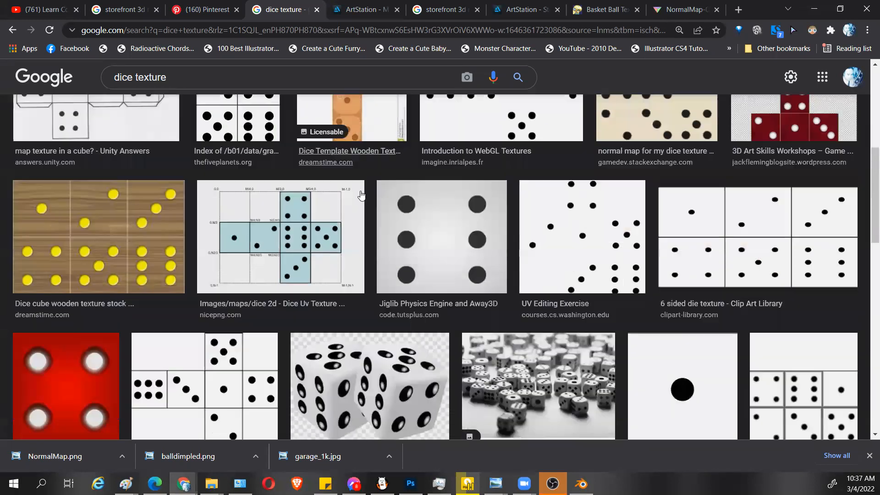
scroll(376, 314, "down", 5)
scroll(377, 306, "up", 12)
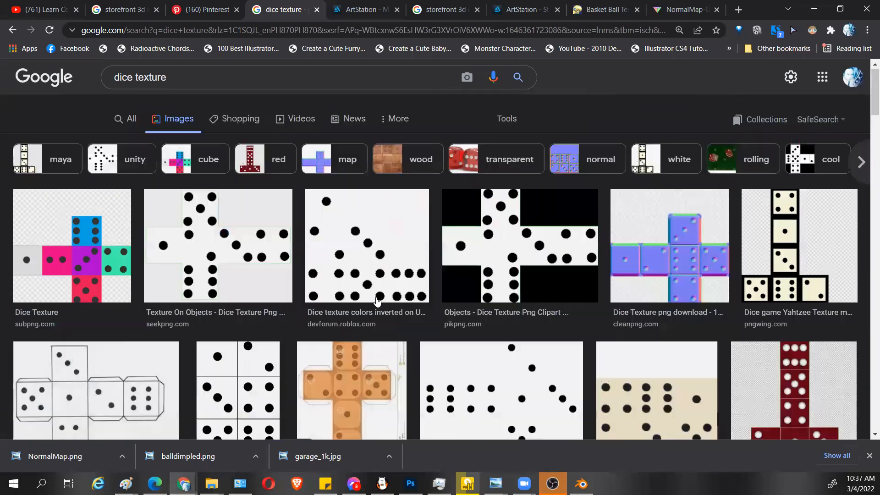
scroll(379, 296, "down", 1)
scroll(378, 295, "down", 2)
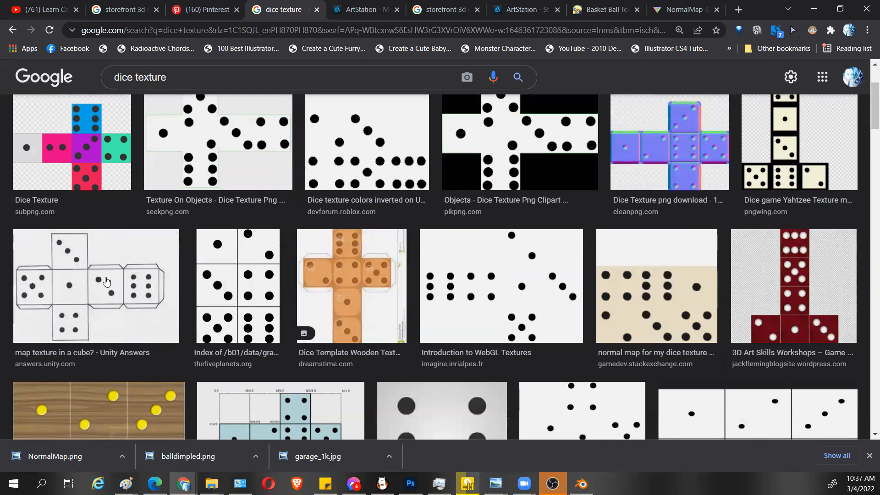
Step: Save the orange wooden dice template image as a JPEG named "dice" in the store front folder
left_click(360, 283)
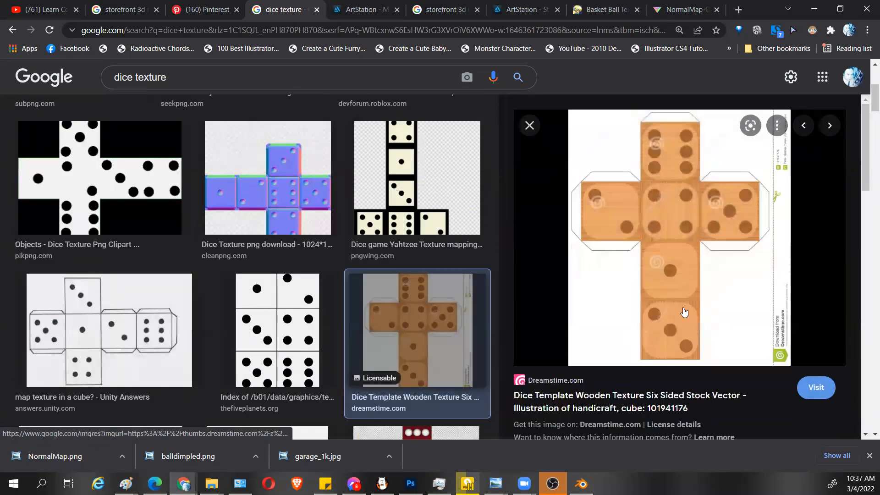
right_click(738, 206)
left_click(773, 340)
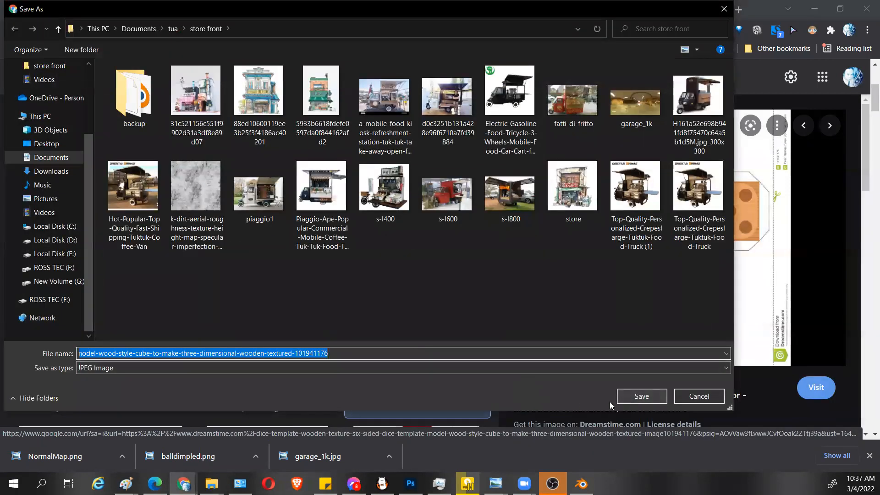
type("di")
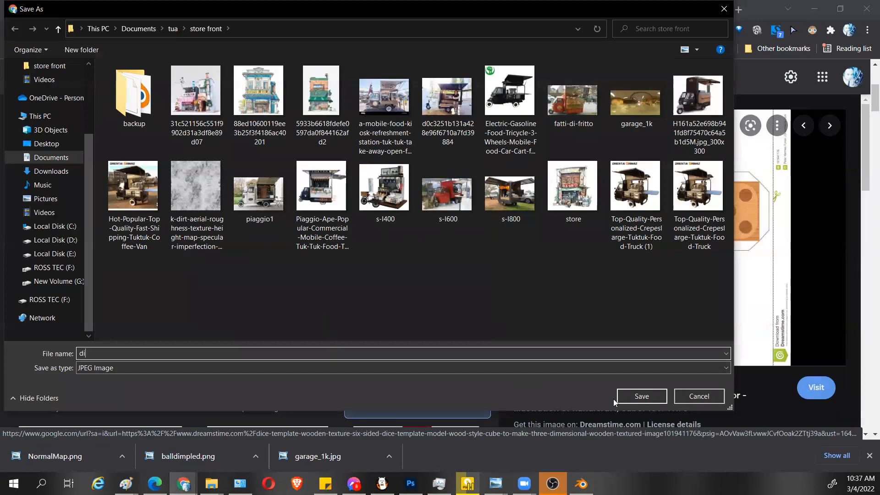
type("ce")
key("Return")
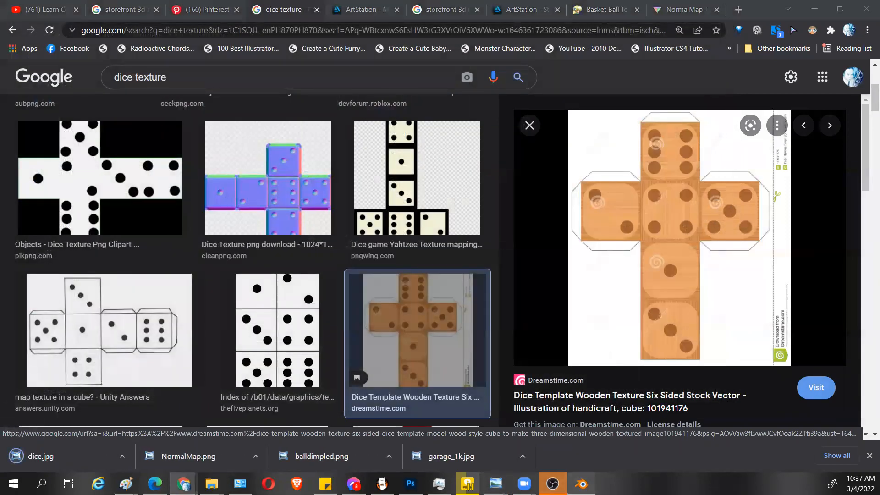
Step: Switch to Blender and create a new material for the cube
key("alt+Tab")
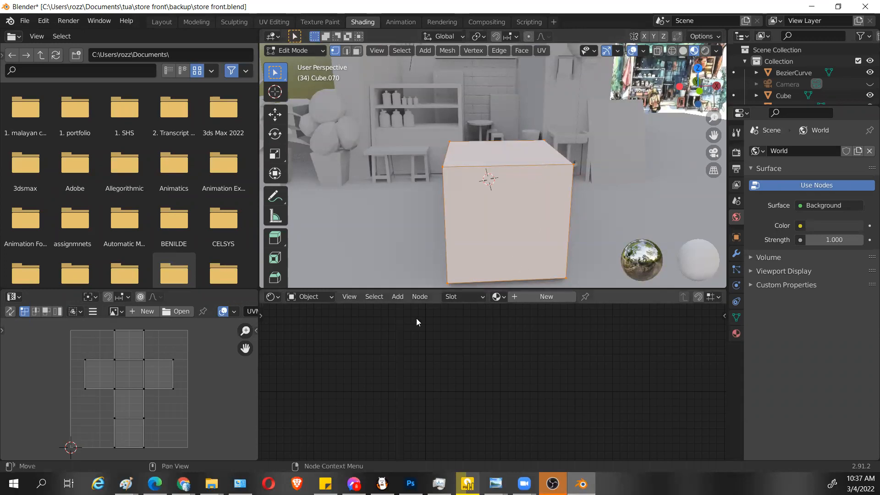
left_click(546, 296)
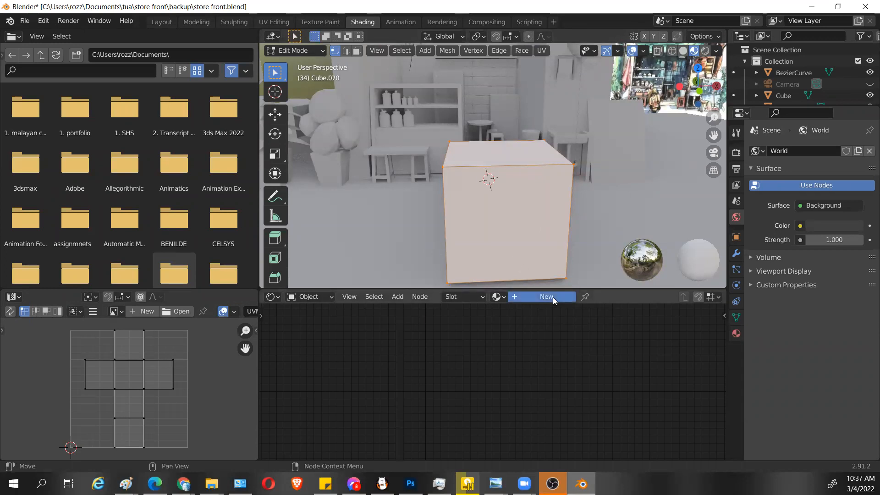
middle_click_drag(542, 345, 630, 381)
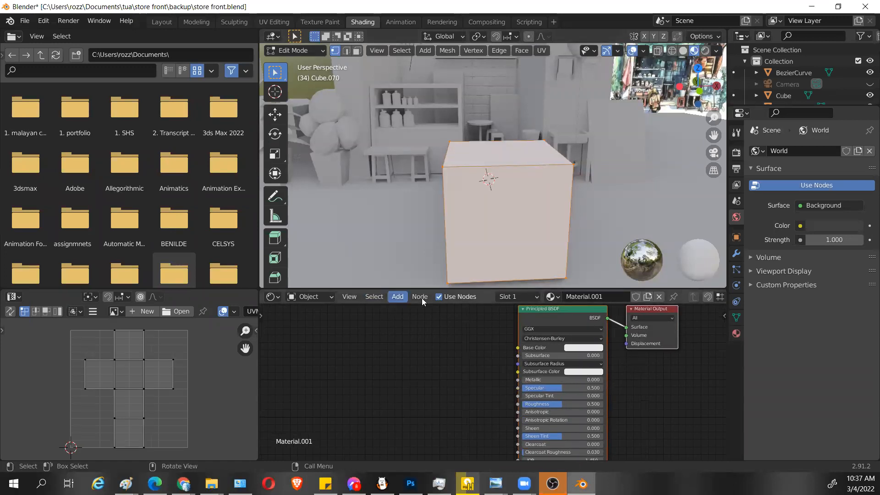
Step: Add an Image Texture node beside the Principled BSDF and connect its Color output to Base Color
left_click(398, 296)
mouse_move(454, 361)
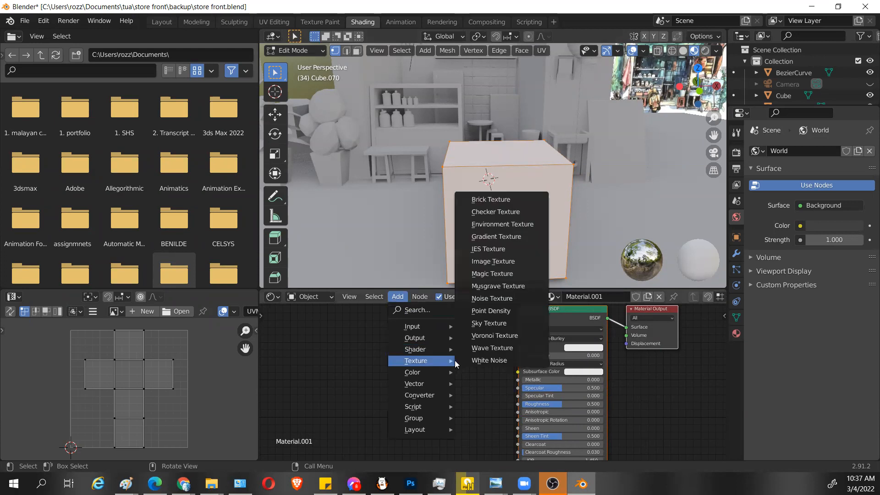
left_click(494, 262)
left_click(457, 364)
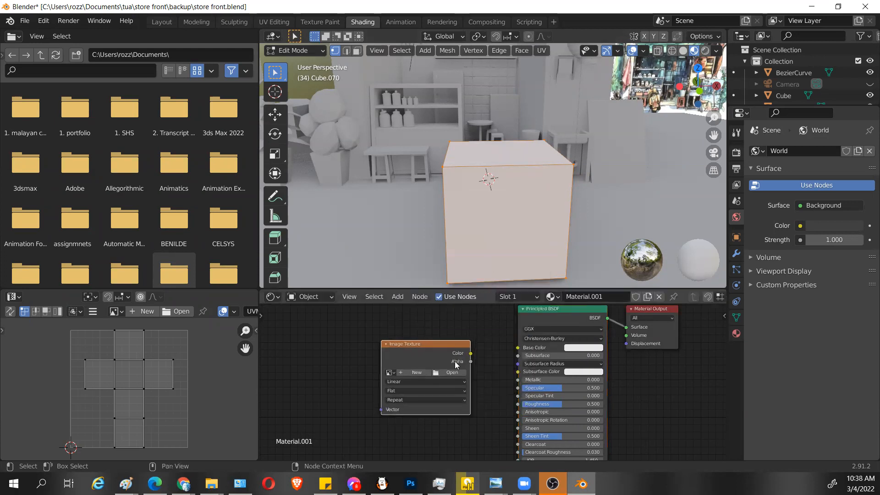
scroll(472, 356, "up", 1)
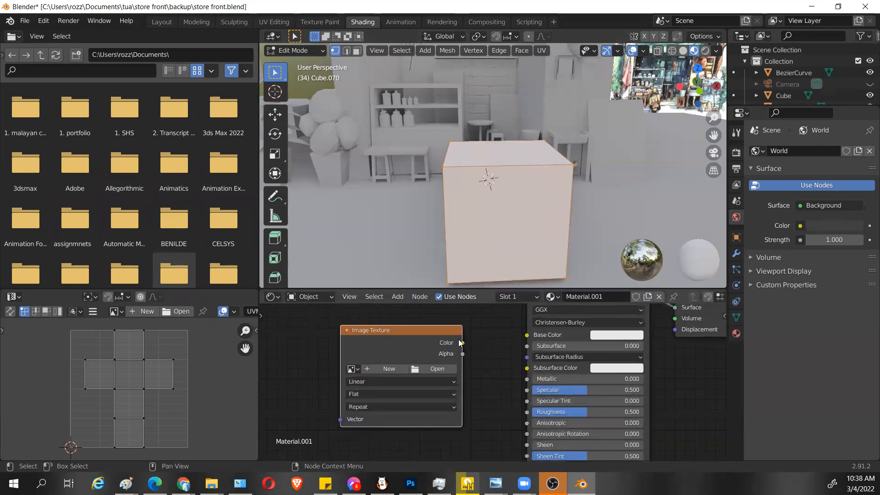
left_click_drag(462, 344, 526, 335)
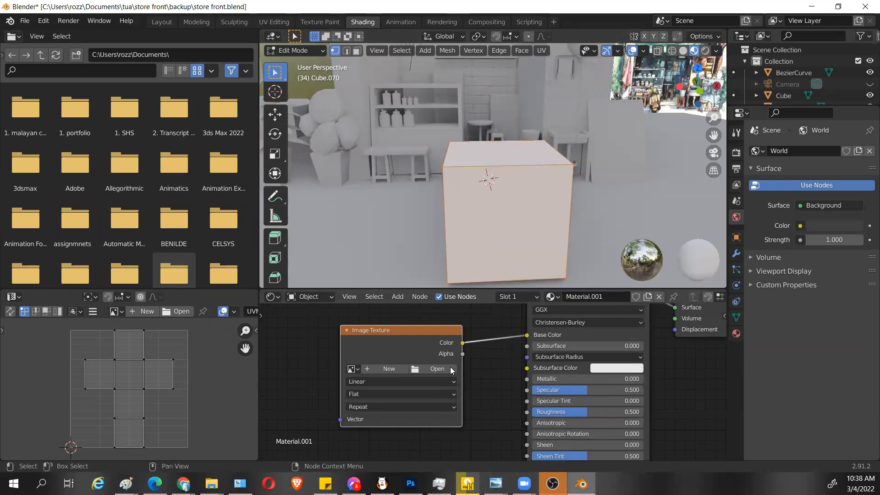
Step: Load dice.jpg from the store front folder into the Image Texture node
left_click(438, 368)
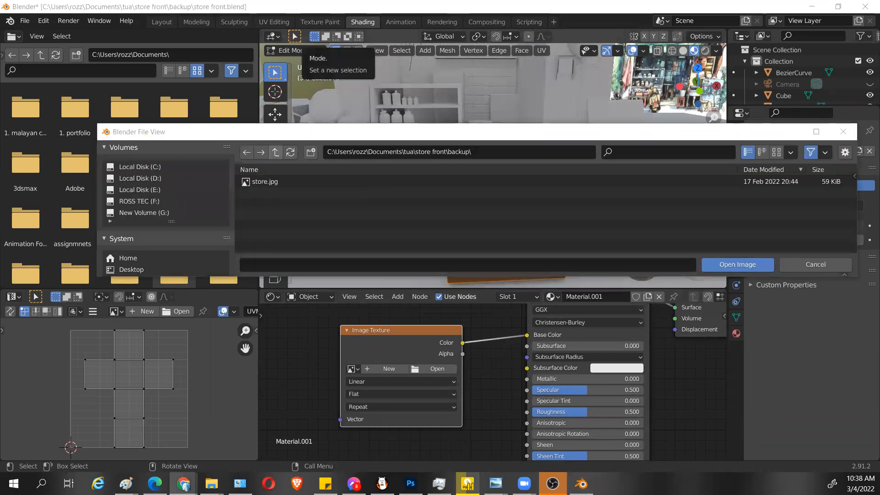
double_click(268, 134)
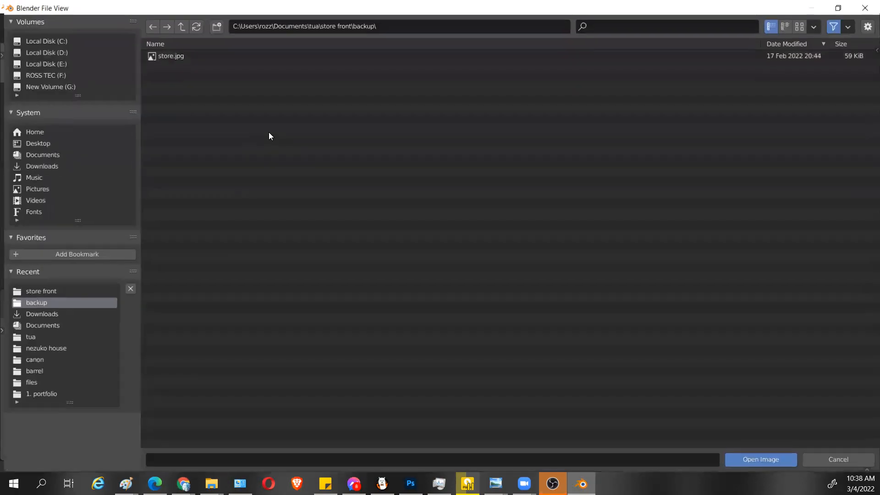
left_click(183, 26)
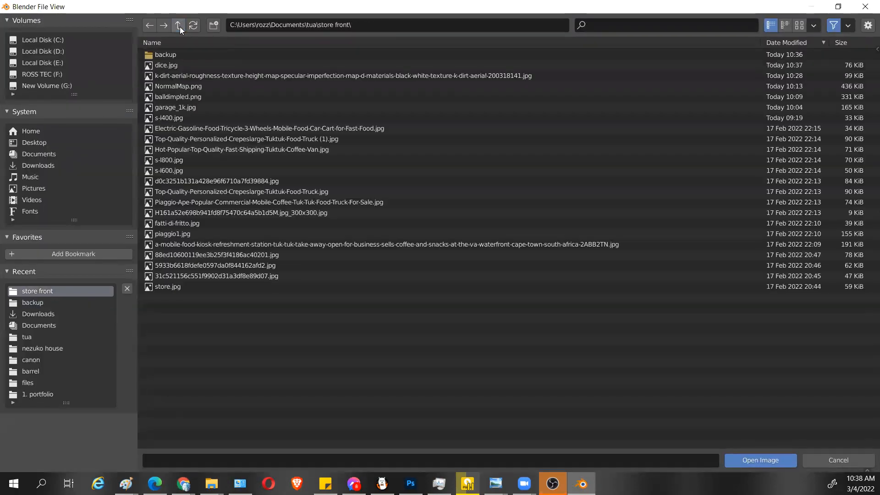
left_click(173, 64)
left_click(770, 464)
scroll(109, 352, "down", 3)
middle_click_drag(445, 239, 446, 232)
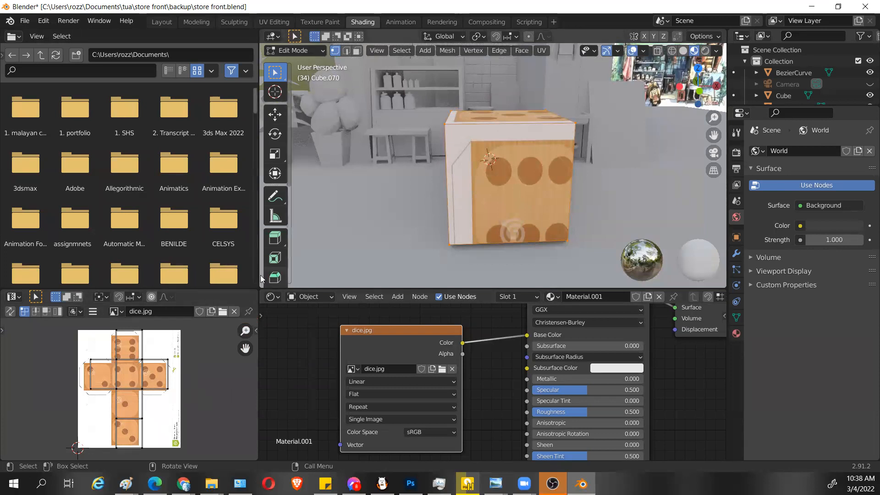
Step: Enlarge the UV editor area so the cube's UV layout over the dice image is easier to work on
left_click_drag(259, 266, 366, 267)
left_click_drag(317, 290, 342, 178)
scroll(193, 329, "up", 2)
scroll(202, 333, "up", 1)
scroll(205, 318, "down", 1)
Step: Try the edge and face selection modes on the cube's UVs, and select the whole layout in island mode
left_click_drag(95, 230, 288, 436)
left_click(203, 243)
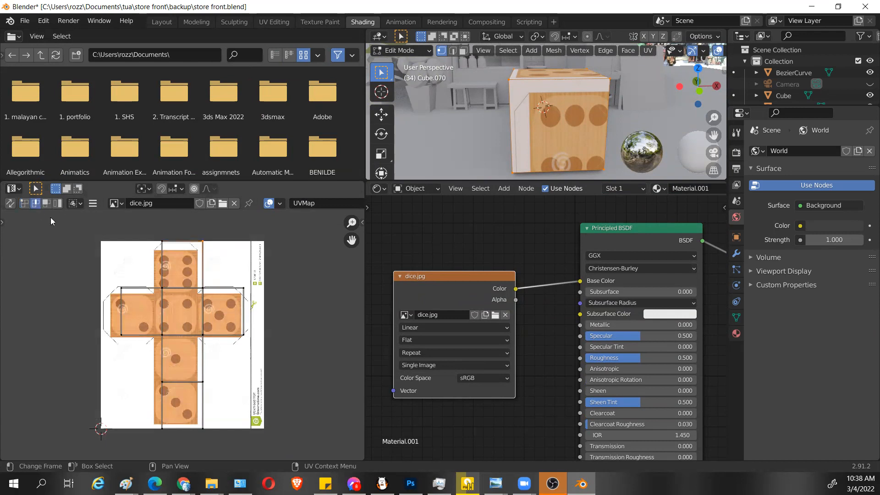
scroll(179, 246, "up", 2)
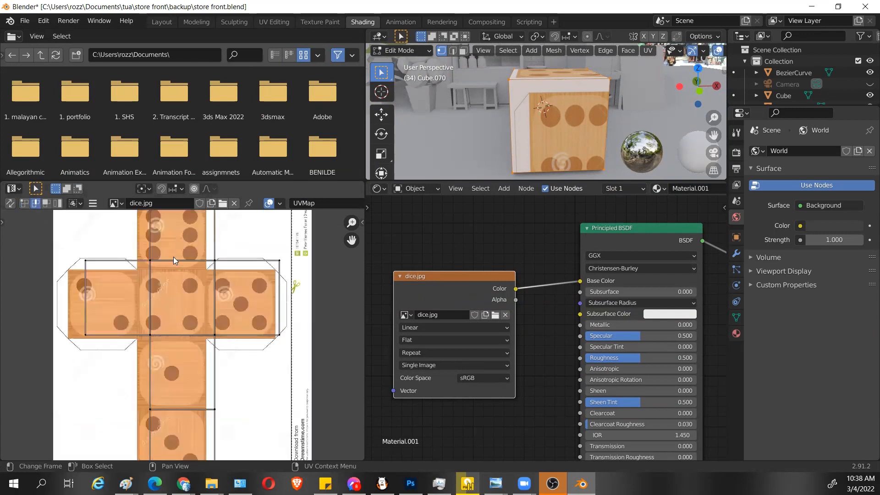
left_click(46, 204)
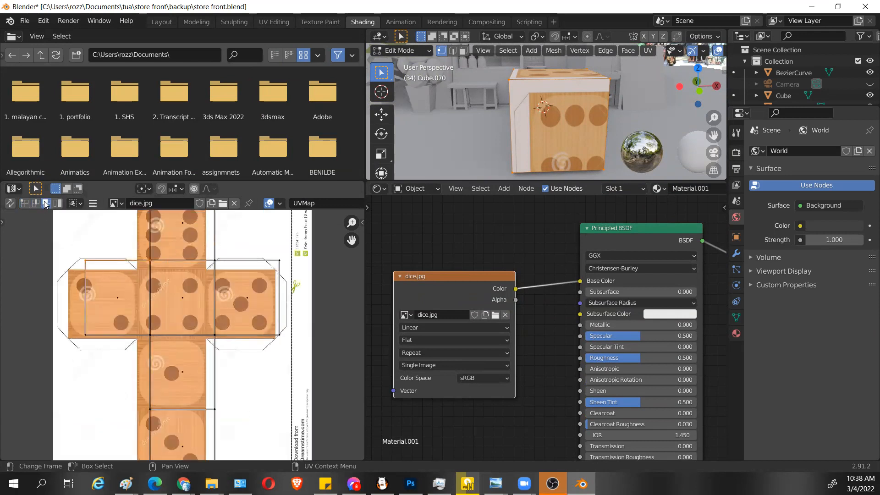
left_click(164, 238)
left_click(112, 305)
left_click(179, 305)
left_click(247, 309)
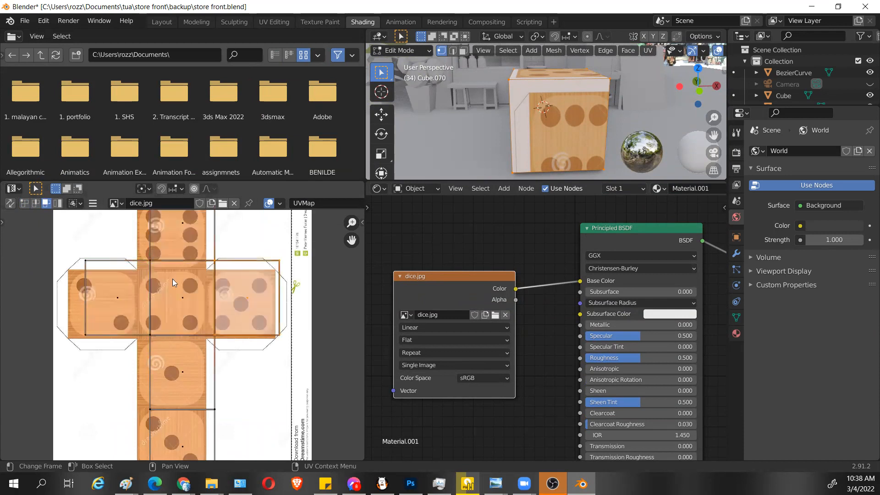
left_click(59, 203)
left_click(277, 265)
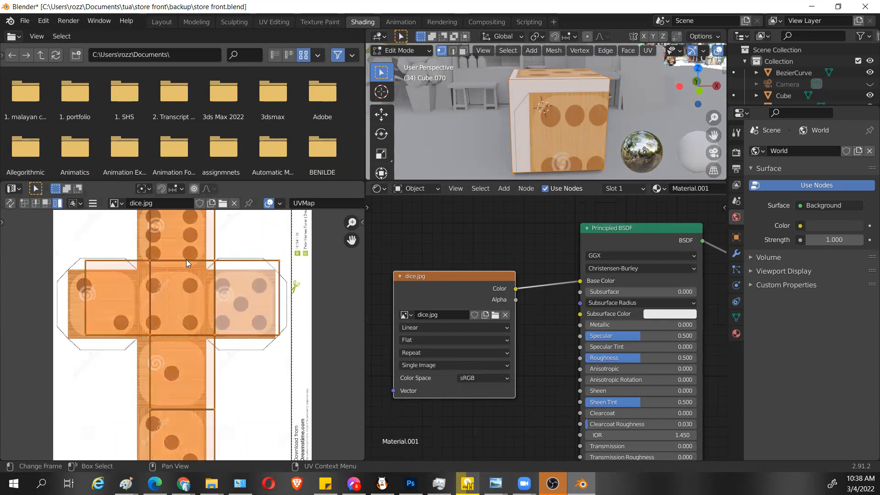
scroll(195, 276, "down", 2)
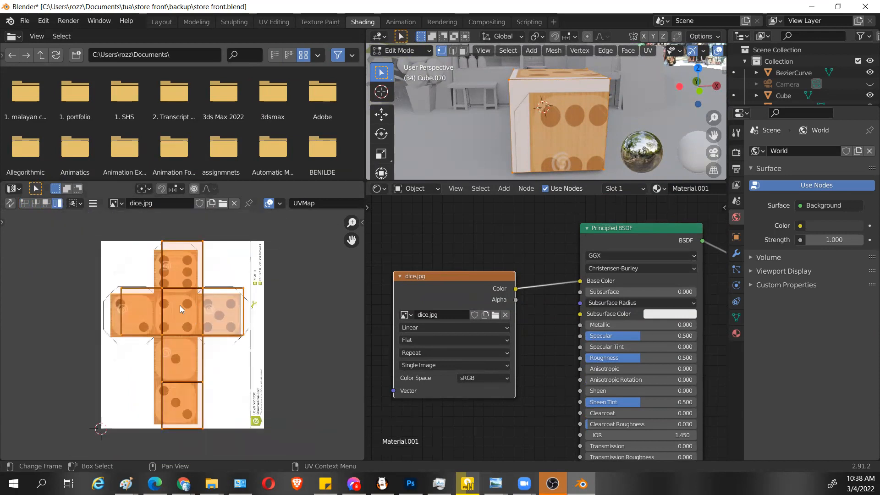
Step: Move the UV layout onto the dice template, scale it to about 0.986, and shift it up slightly
key("shift+space")
key("g")
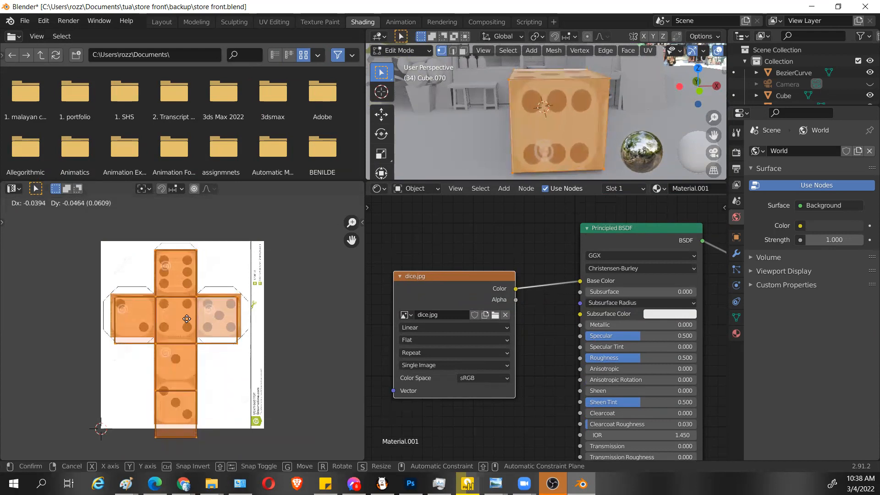
left_click(186, 319)
key("s")
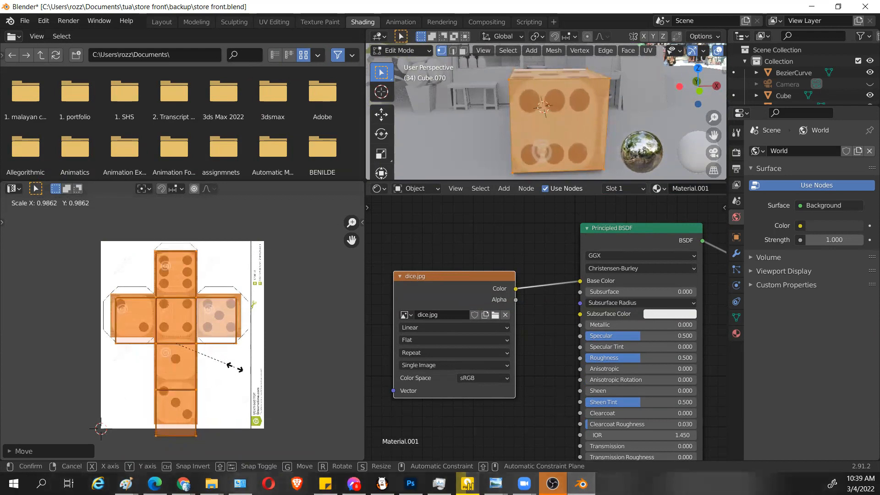
left_click(233, 366)
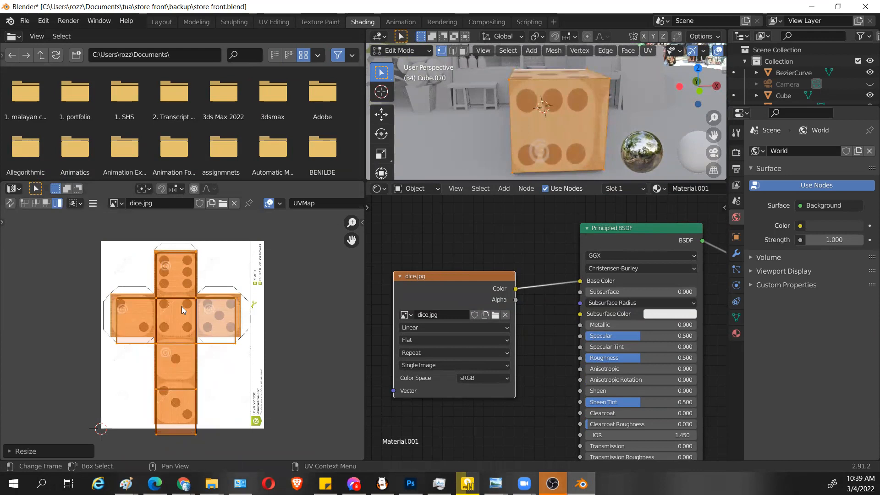
key("g")
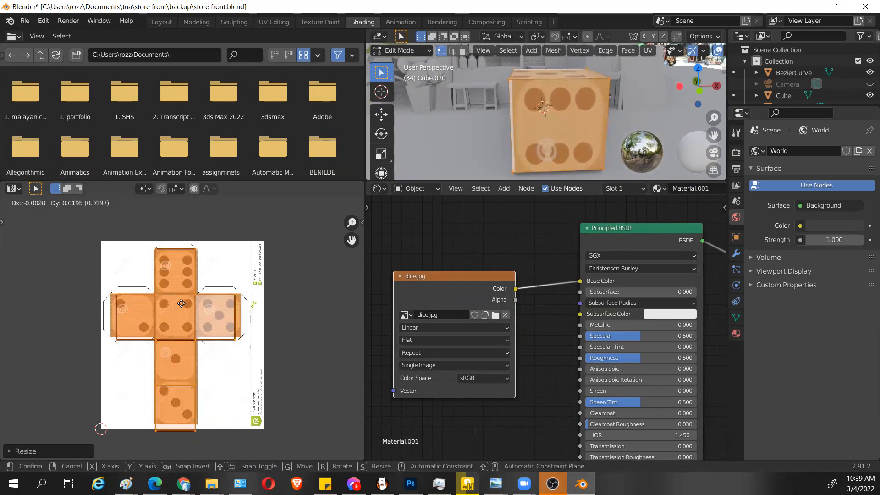
left_click(181, 304)
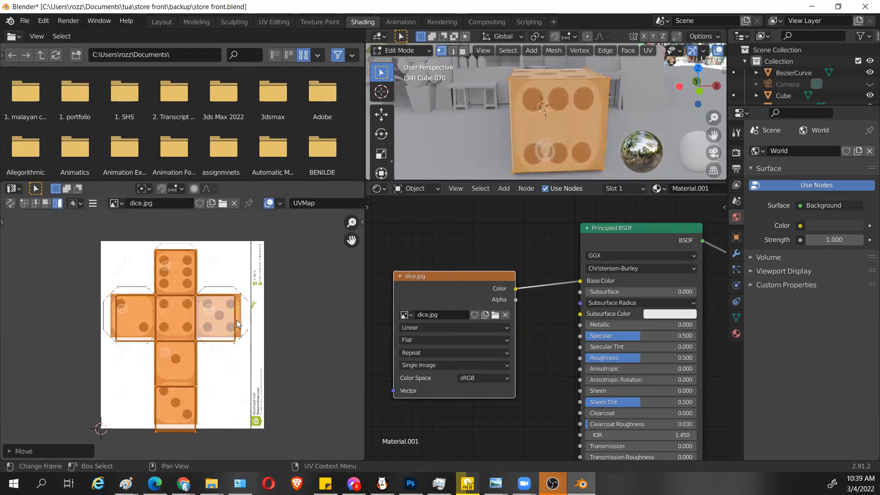
Step: With the Transform tool in vertex selection mode, raise the lower UV vertices to match the lower edge of the template's side faces
left_click_drag(277, 448, 89, 327)
key("shift+space")
key("space")
key("shift+space")
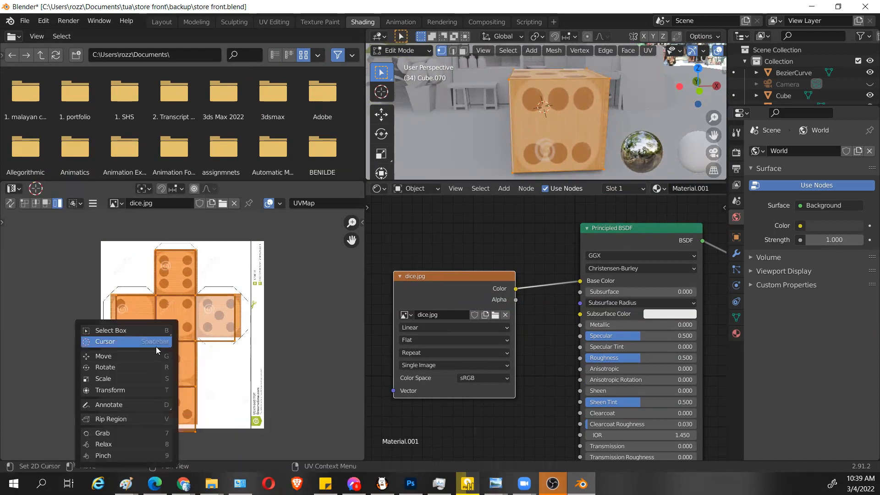
left_click(138, 390)
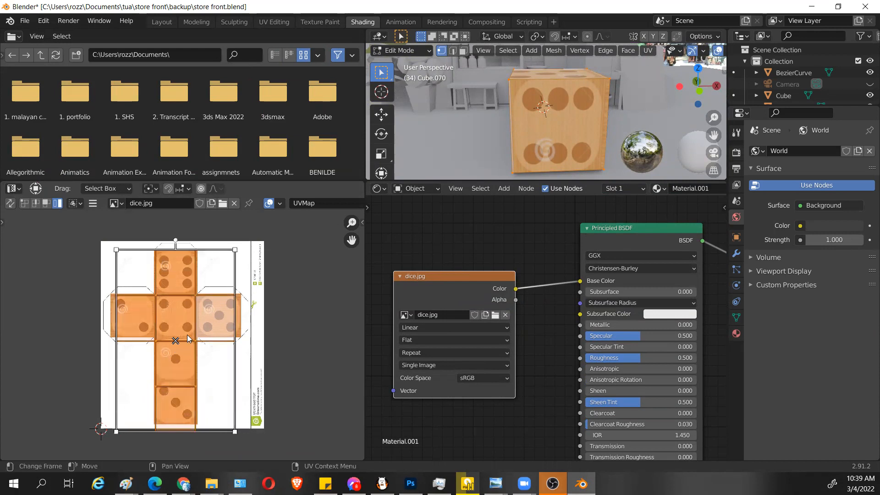
left_click(26, 205)
left_click_drag(250, 435, 59, 333)
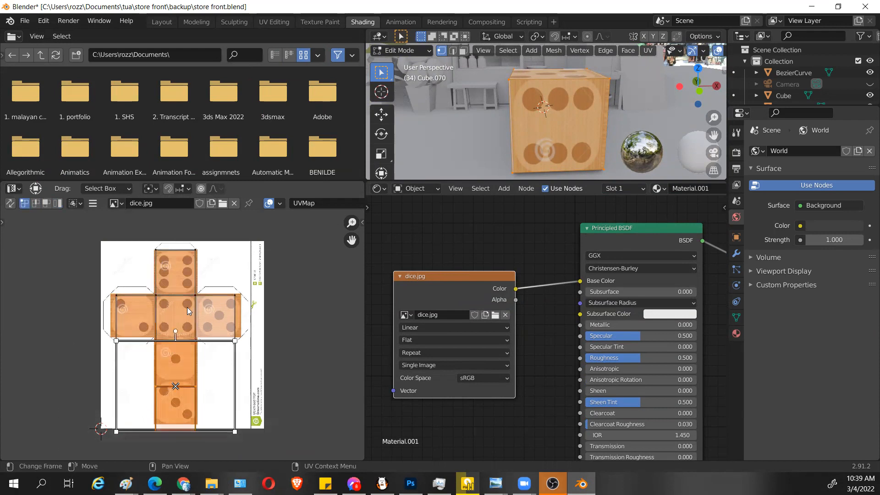
left_click_drag(177, 336, 179, 325)
Step: Move the bottommost UV edge up to the end of the three-dot face with the Move tool
left_click(173, 386)
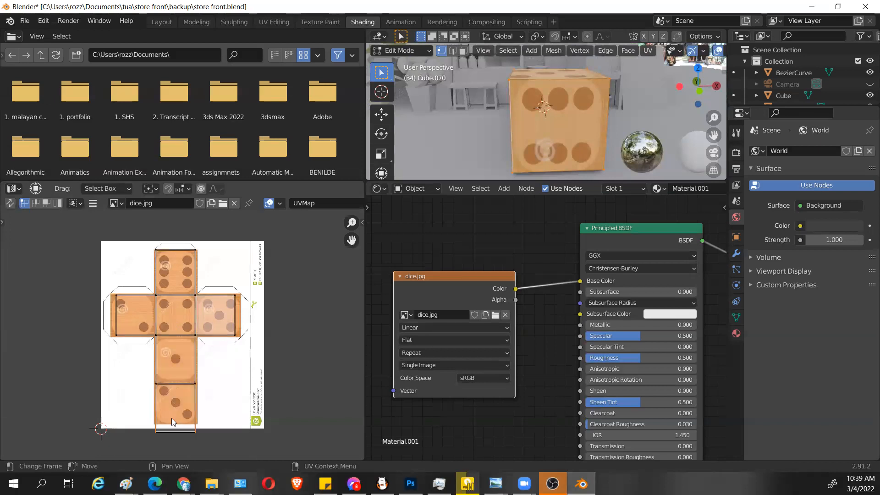
key("shift+space")
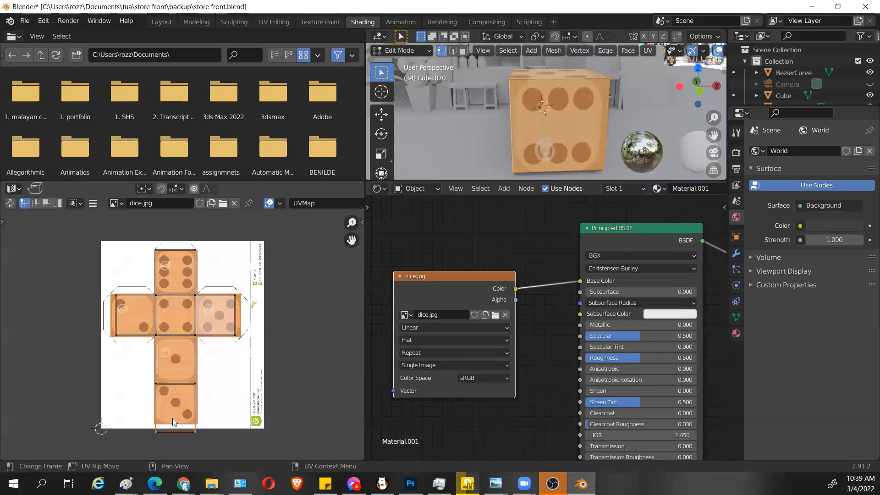
key("shift+space")
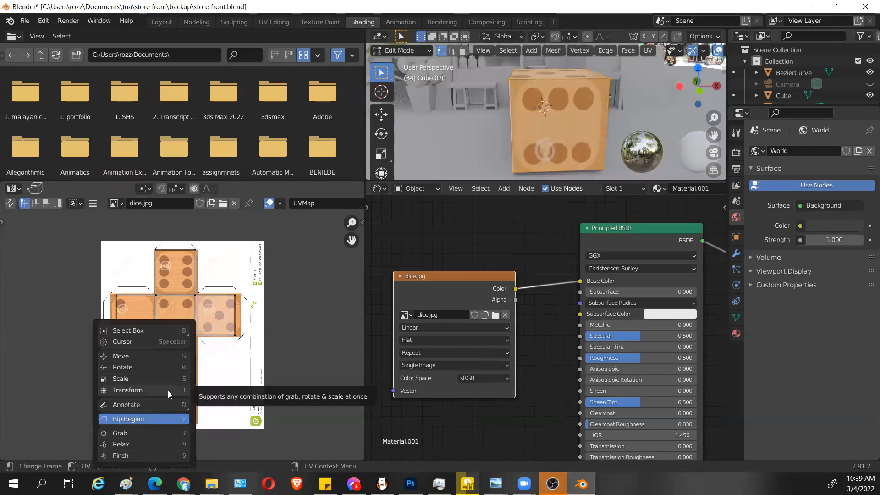
left_click(170, 355)
left_click_drag(175, 387, 183, 374)
Step: Move the outer right and left UV edges of the middle row outward to the borders of the dice side faces
left_click(233, 347)
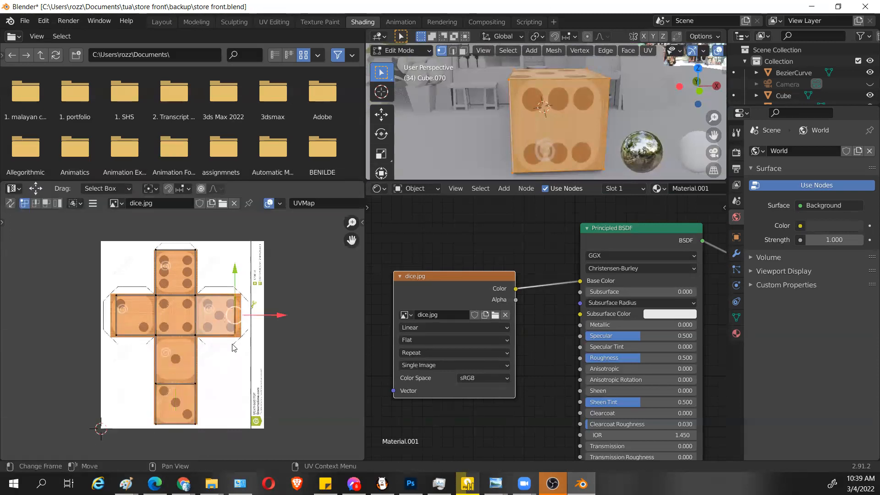
left_click_drag(281, 316, 288, 315)
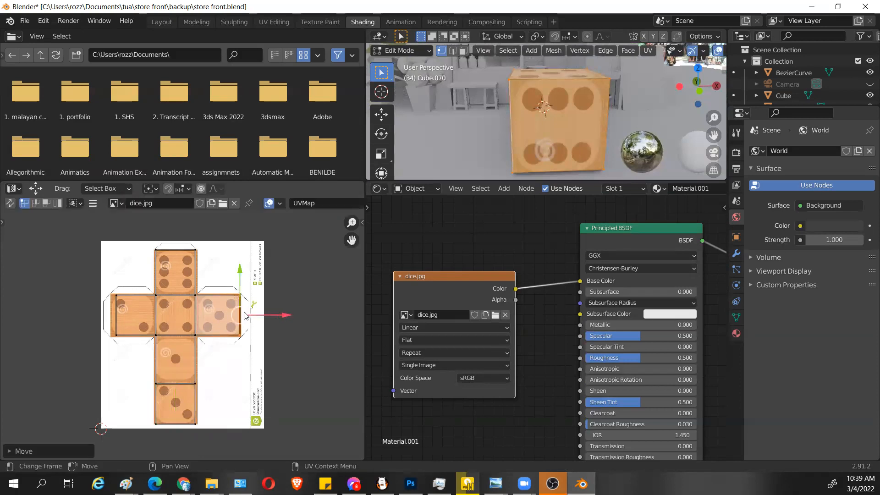
left_click(101, 315)
left_click_drag(164, 317, 159, 317)
Step: Adjust the central column's side edges and the middle row's lower edge to fit the dice template
left_click_drag(210, 240, 184, 432)
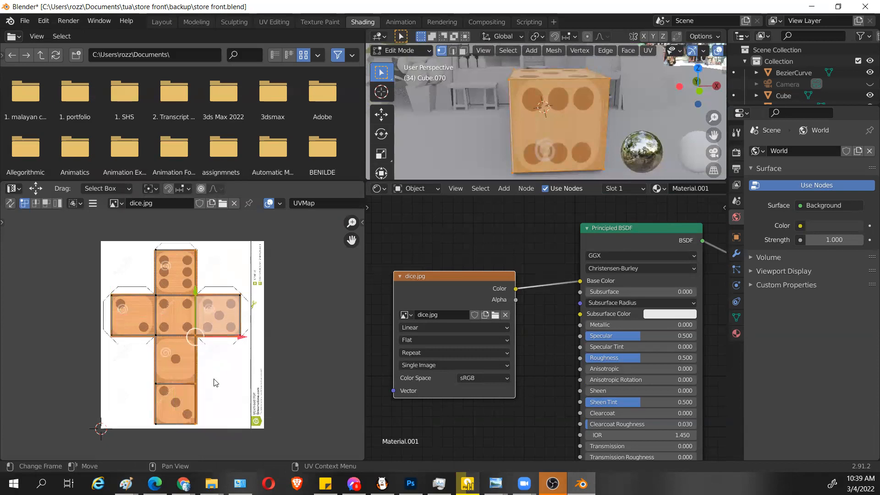
left_click_drag(236, 336, 98, 320)
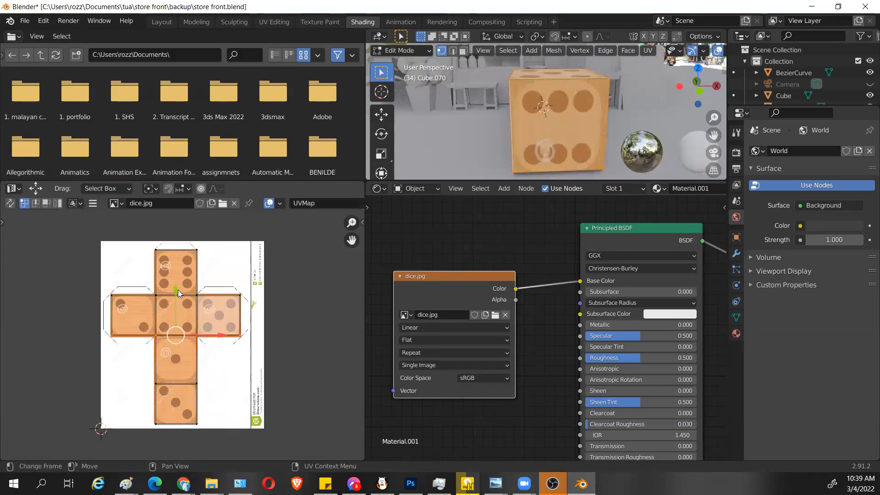
left_click_drag(176, 289, 202, 306)
left_click_drag(102, 280, 237, 304)
left_click_drag(97, 284, 251, 311)
left_click_drag(175, 250, 164, 432)
left_click_drag(200, 334, 198, 337)
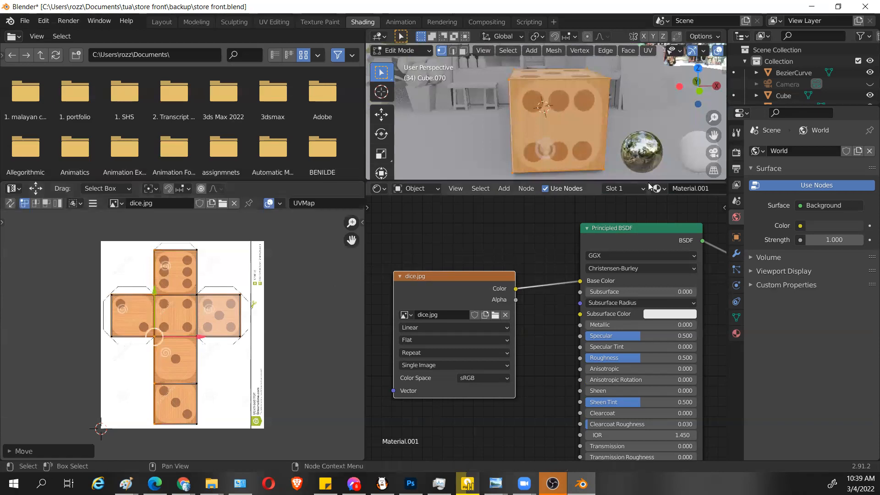
Step: Fine-tune the middle row's upper edge and its outer left and right edges against the dice template
scroll(238, 255, "up", 3)
middle_click_drag(238, 255, 243, 339)
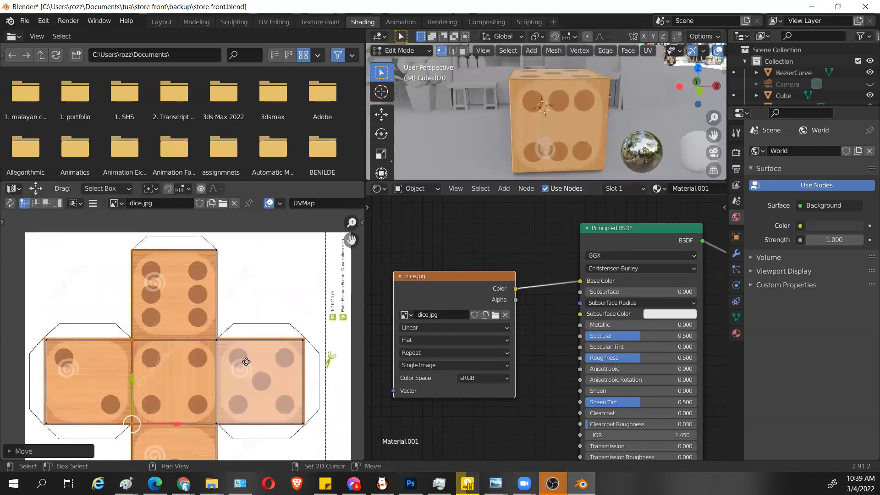
left_click_drag(48, 334, 308, 360)
left_click_drag(175, 292, 175, 290)
middle_click_drag(211, 359, 224, 293)
left_click_drag(335, 253, 296, 376)
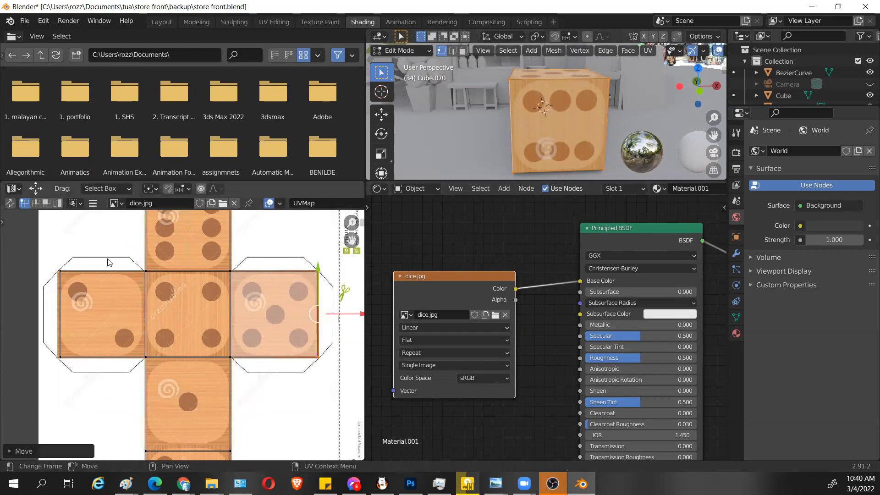
left_click_drag(112, 255, 23, 414)
left_click_drag(105, 316, 103, 315)
middle_click_drag(199, 349, 202, 211)
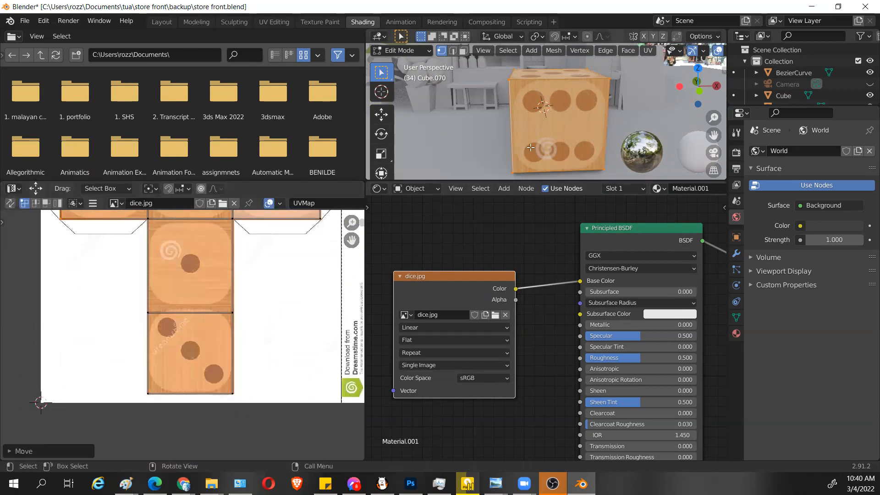
Step: Return the cube to Object Mode and enlarge the 3D viewport area to show the textured dice
key("Tab")
scroll(551, 135, "down", 3)
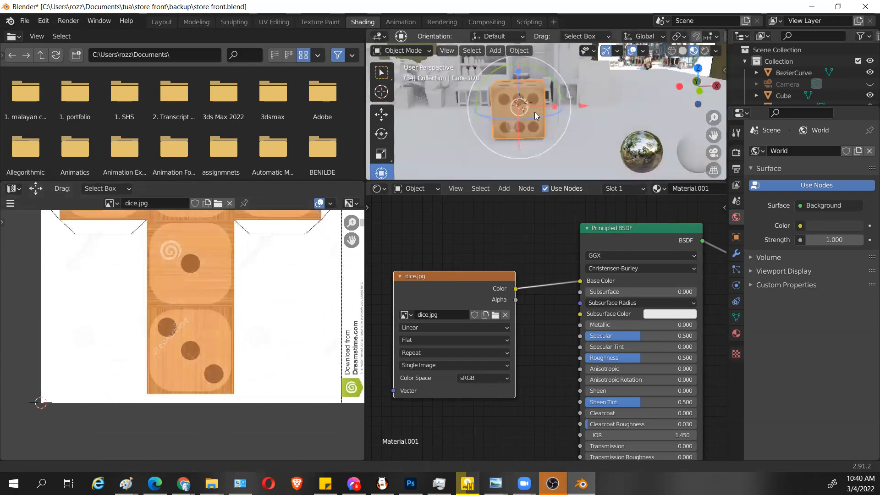
left_click_drag(405, 182, 433, 156)
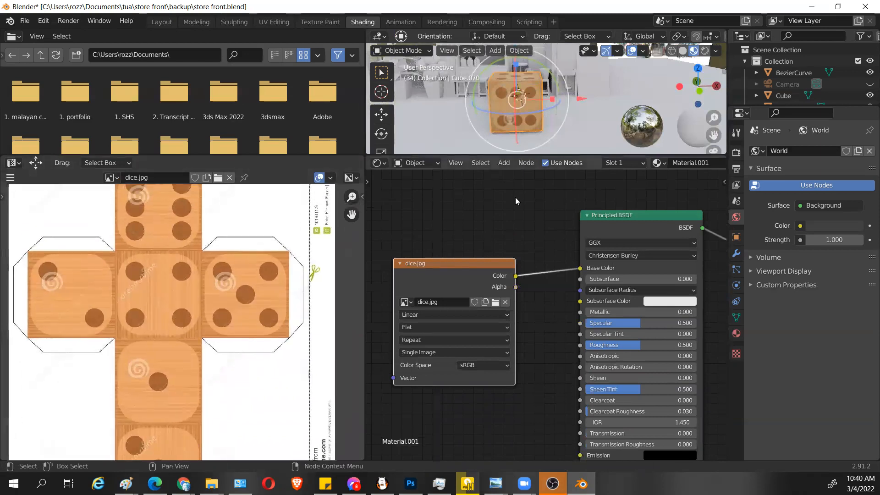
left_click_drag(556, 159, 504, 292)
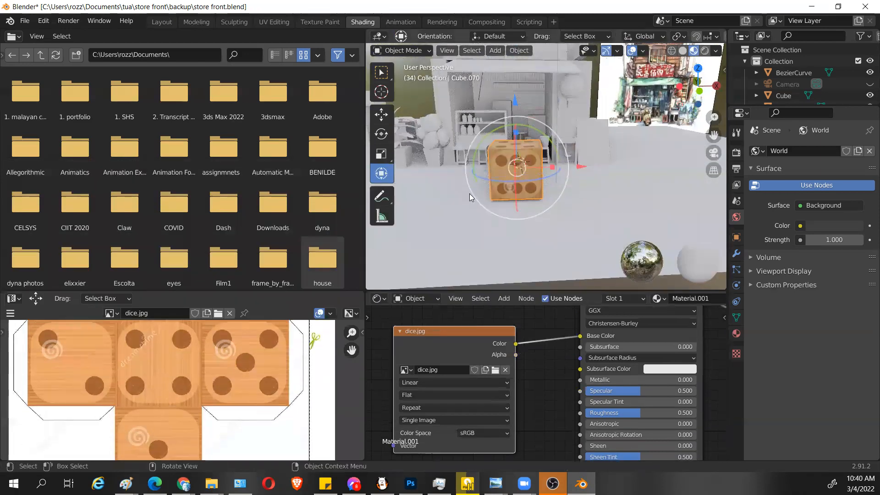
Step: Show the textured cube in the Modeling workspace with Material Preview shading and Object Mode, framed beside the storefront
left_click(200, 22)
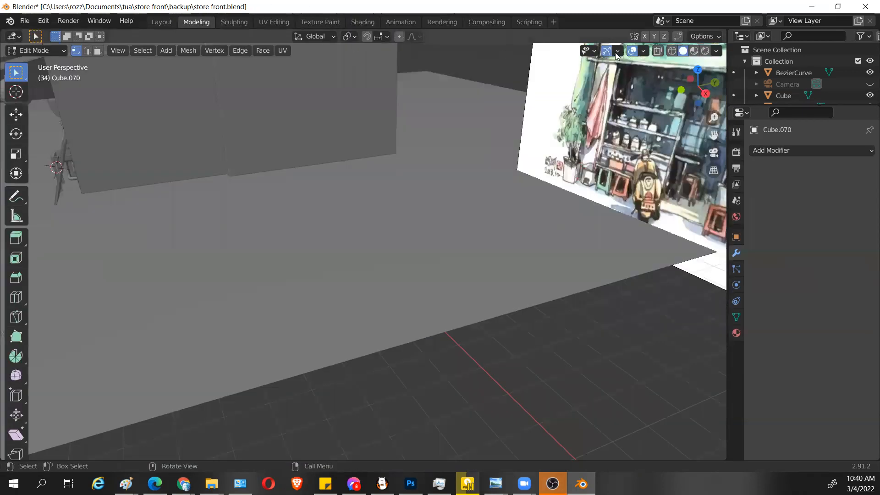
left_click(695, 52)
scroll(356, 243, "down", 4)
middle_click_drag(356, 243, 429, 247)
mouse_move(215, 325)
middle_mouse_down("shift")
mouse_move(398, 274)
mouse_move(577, 263)
mouse_move(524, 273)
mouse_move(547, 262)
middle_mouse_up("shift")
scroll(399, 273, "up", 4)
key("Tab")
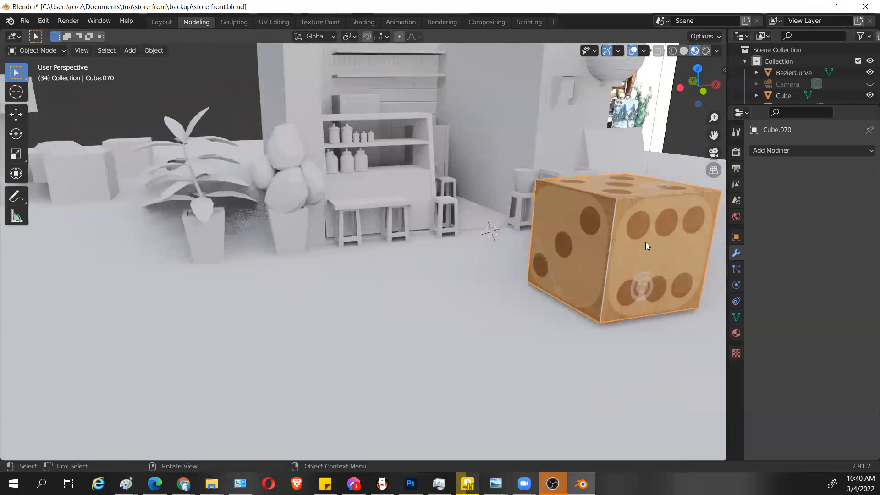
scroll(645, 237, "up", 3)
scroll(647, 235, "down", 5)
middle_click_drag(647, 235, 620, 237, "shift")
scroll(531, 239, "up", 2)
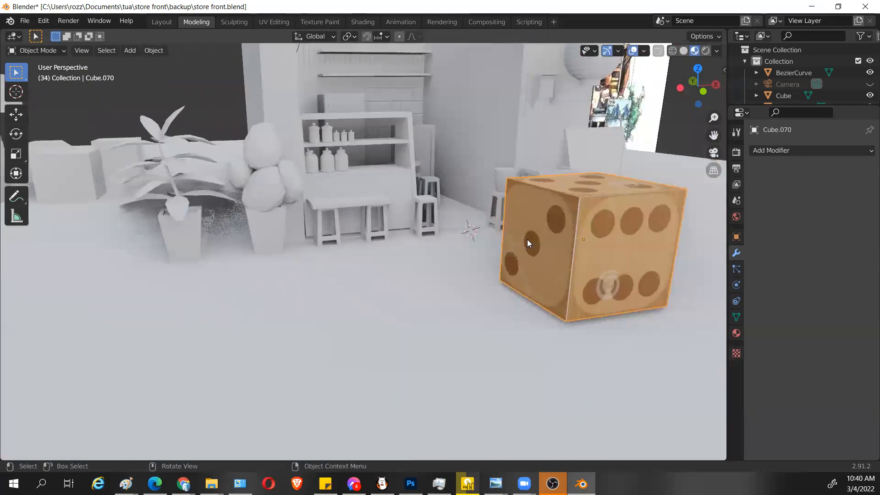
Step: Split the 3D viewport into two side-by-side areas and change the second area into a UV Editor
left_click(573, 231)
left_click(590, 219)
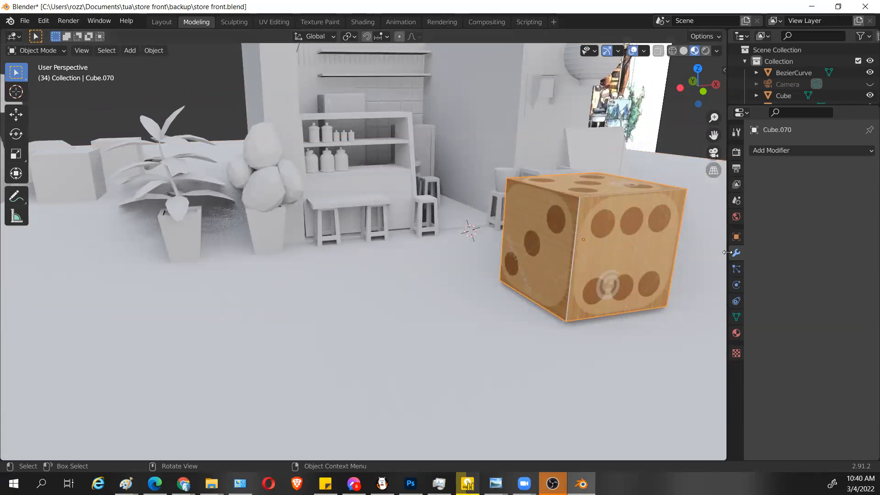
left_click_drag(727, 252, 723, 252)
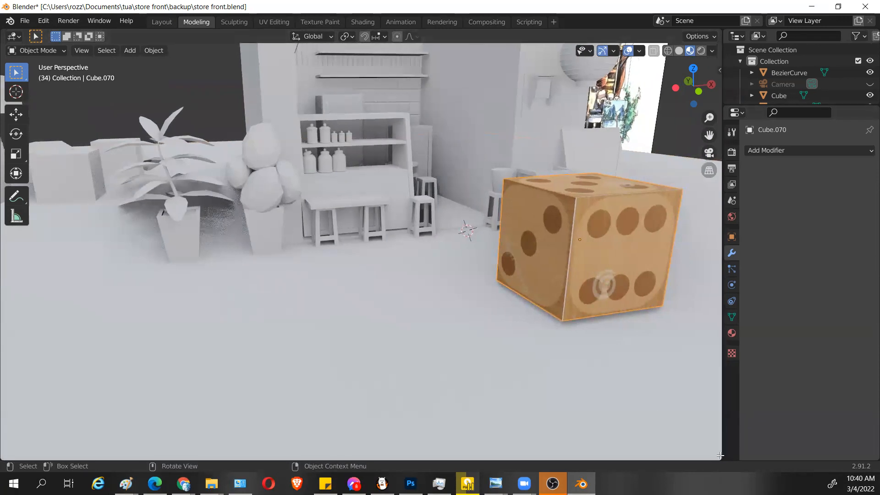
left_click_drag(719, 458, 414, 365)
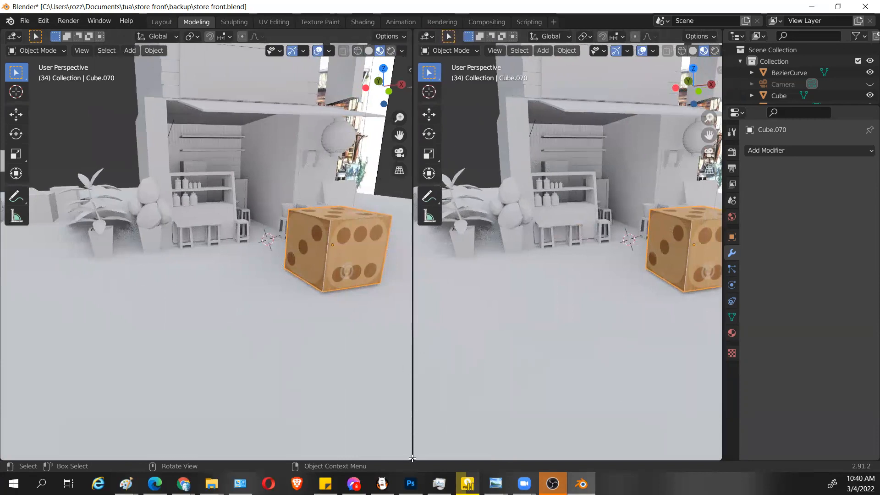
left_click_drag(425, 456, 448, 455)
left_click_drag(721, 459, 450, 376)
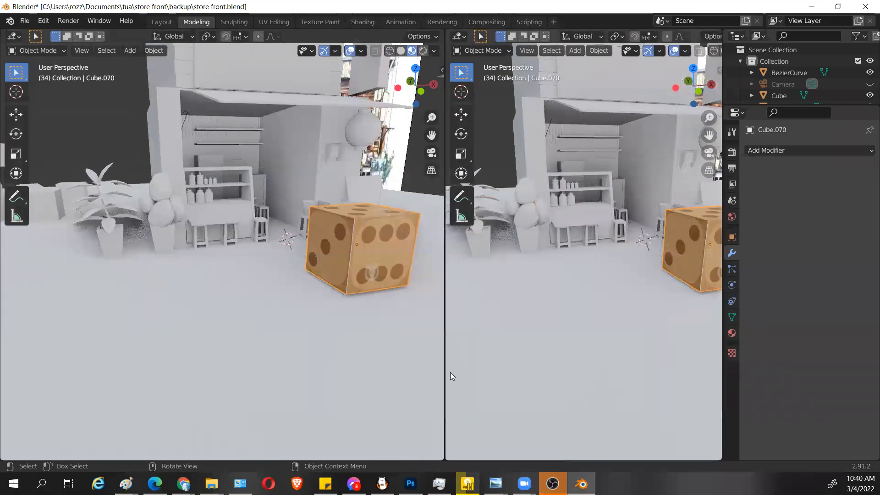
left_click(458, 36)
left_click(485, 92)
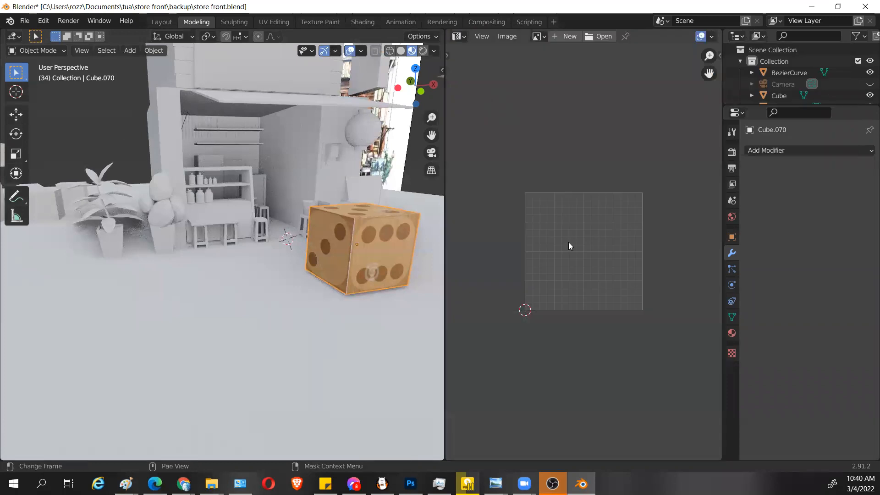
Step: Put the cube in Edit Mode and frame its UV layout over the dice template, close on the six-dot face
key("Tab")
key("Home")
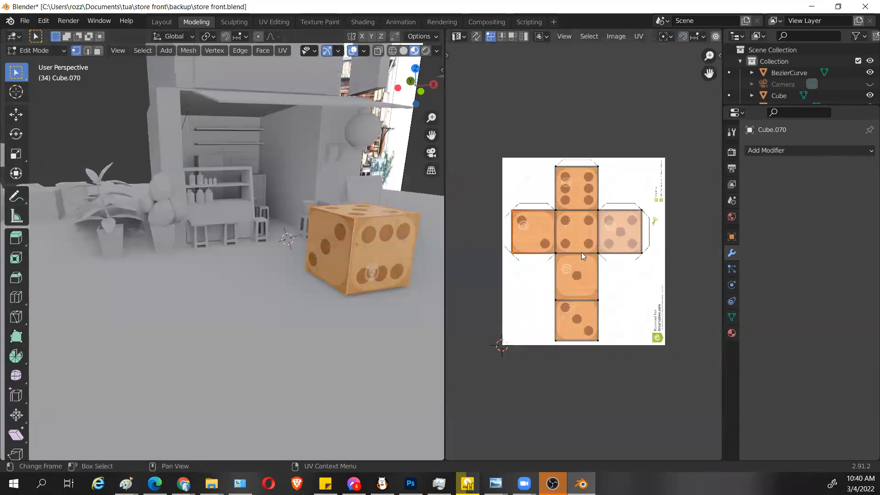
scroll(581, 252, "up", 2)
scroll(338, 232, "up", 2)
scroll(338, 232, "down", 3)
middle_click_drag(558, 166, 561, 239)
Step: Select the upper UV edge of the six-dot face and activate the Move tool for the UV layout
left_click_drag(491, 97, 666, 132)
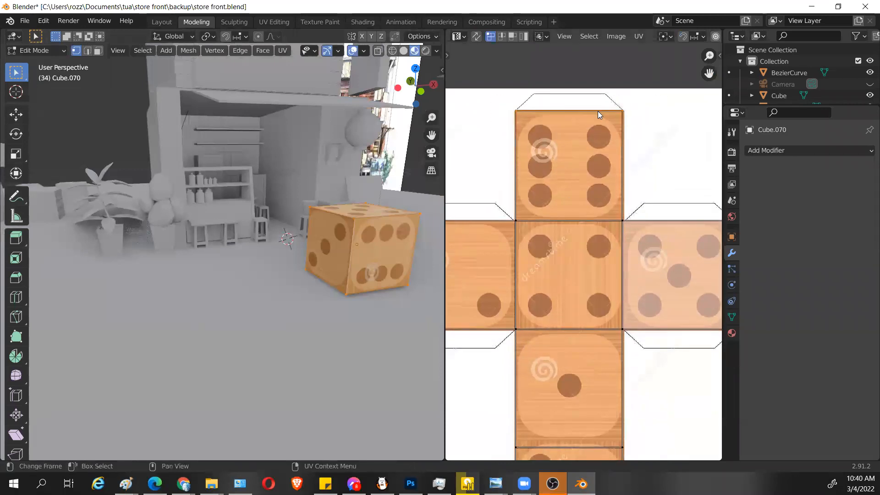
key("shift+space")
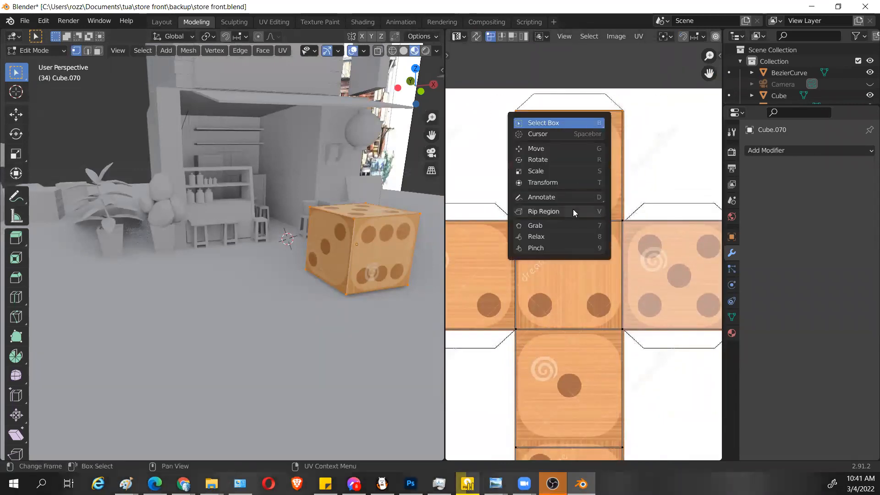
left_click(565, 149)
left_click_drag(568, 64, 569, 66)
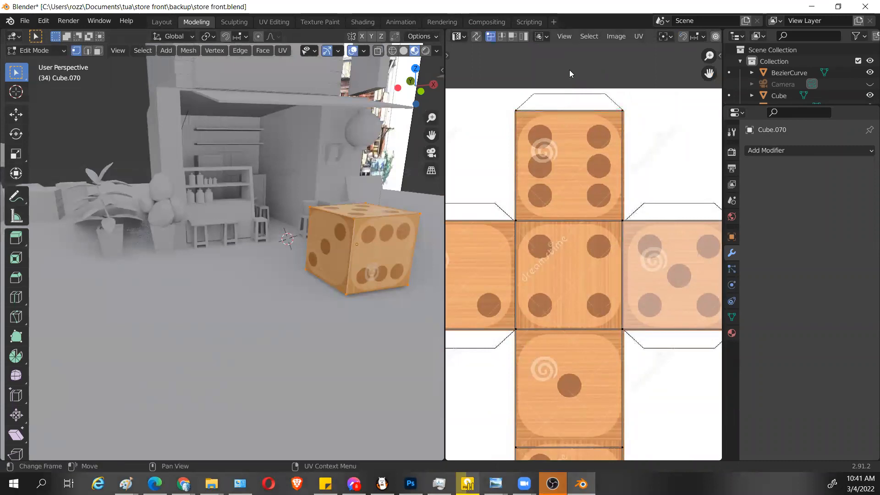
left_click_drag(571, 69, 569, 67)
Step: Return the cube to Object Mode and examine the textured dice beside the storefront next to the whole dice template
middle_click_drag(569, 270, 576, 263)
scroll(316, 293, "down", 5)
middle_click_drag(316, 293, 261, 297)
key("Tab")
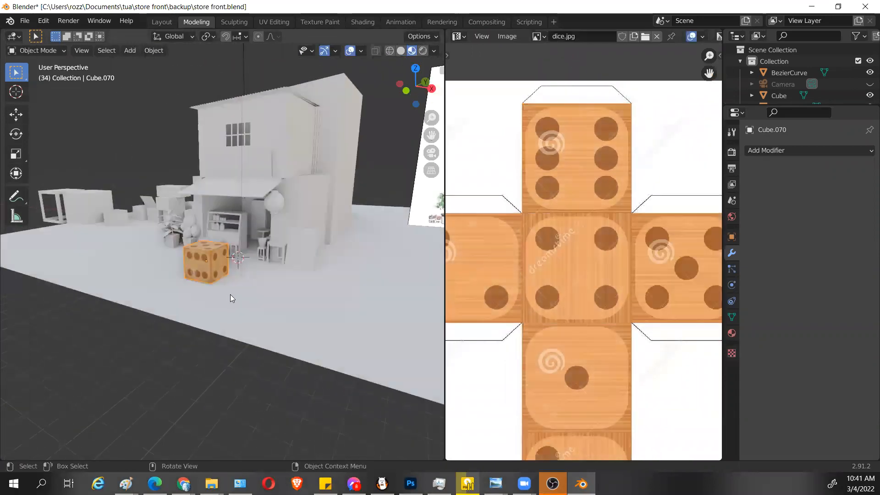
scroll(230, 294, "up", 8)
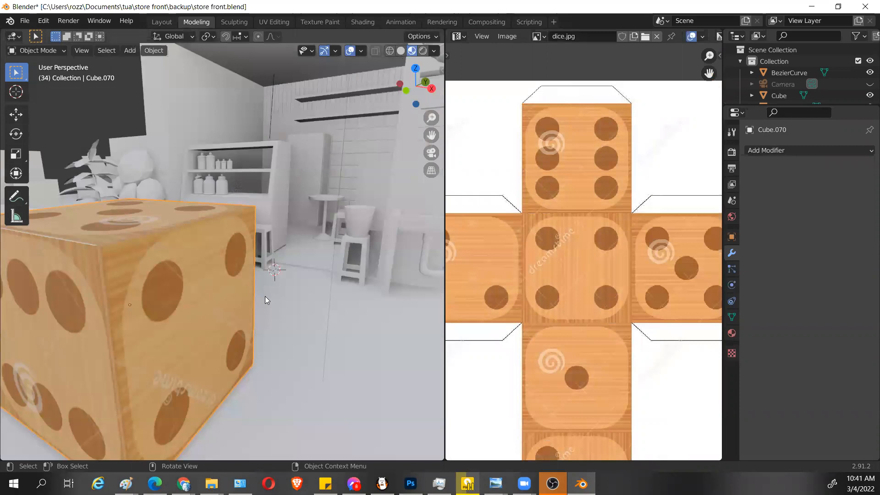
scroll(575, 288, "down", 3)
scroll(321, 294, "up", 3)
scroll(284, 271, "down", 5)
middle_click_drag(284, 270, 265, 227)
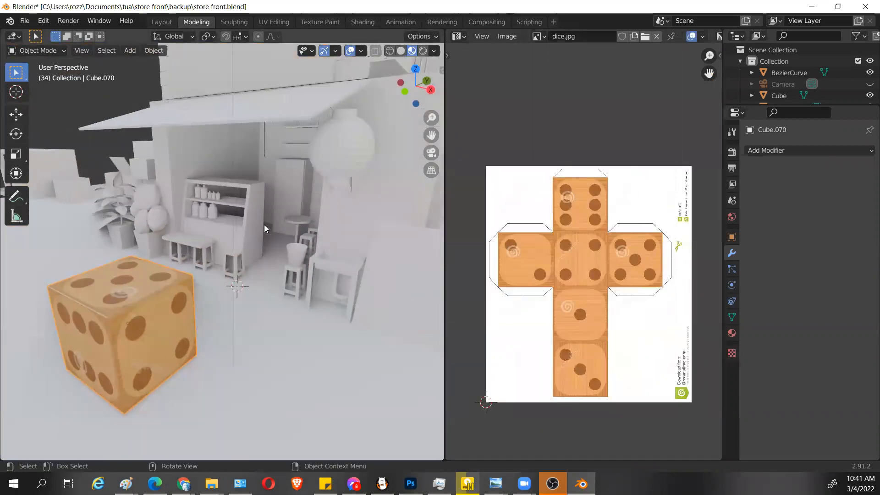
Step: Check the objects inside the shop, selecting the tall cabinet, and reselect the dice cube out front
left_click(291, 171)
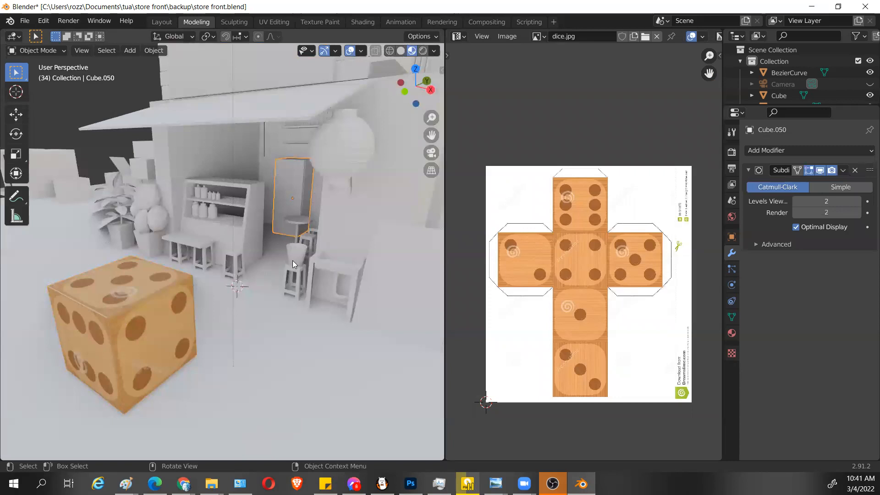
left_click(237, 242)
middle_click_drag(272, 245, 244, 215)
middle_click_drag(233, 294, 286, 280)
scroll(246, 289, "down", 3)
left_click(287, 279)
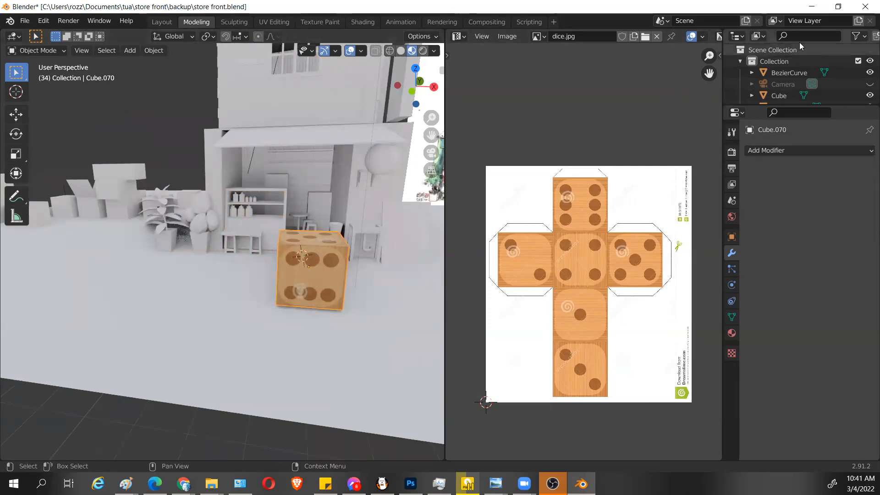
Step: Switch to Chrome, look through the storefront reference pages and open a new tab
key("alt+Tab")
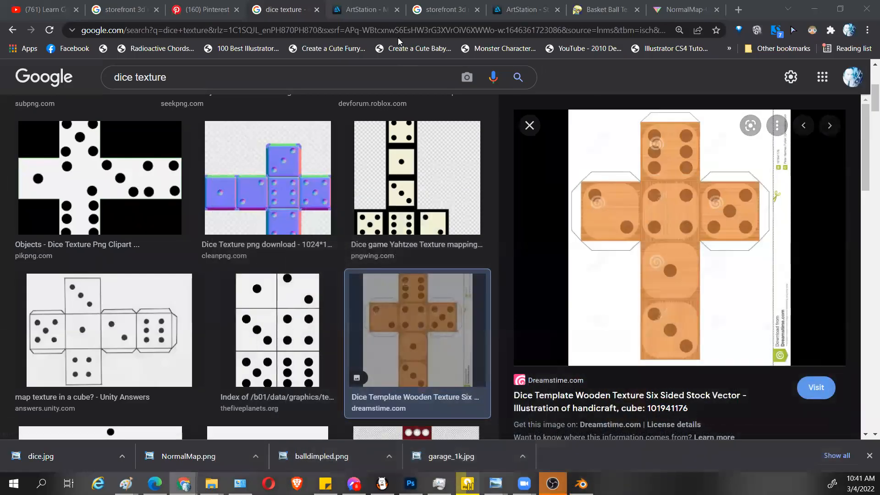
left_click(123, 10)
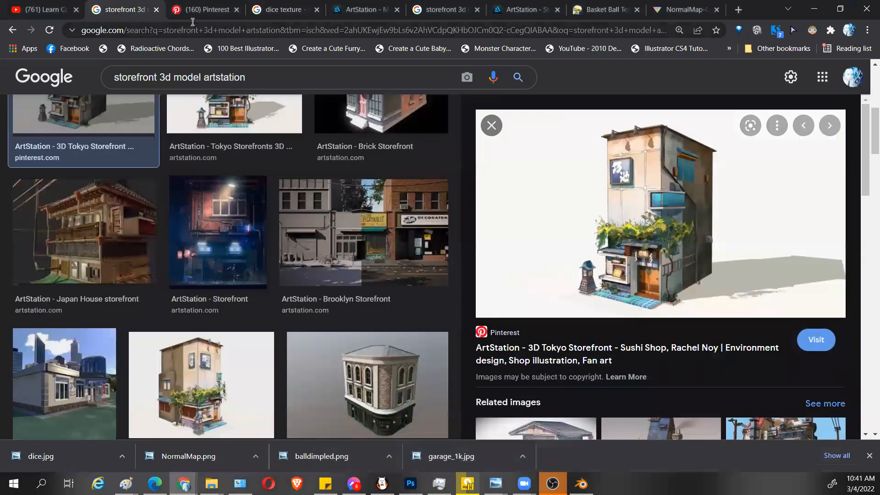
left_click(201, 10)
left_click(123, 9)
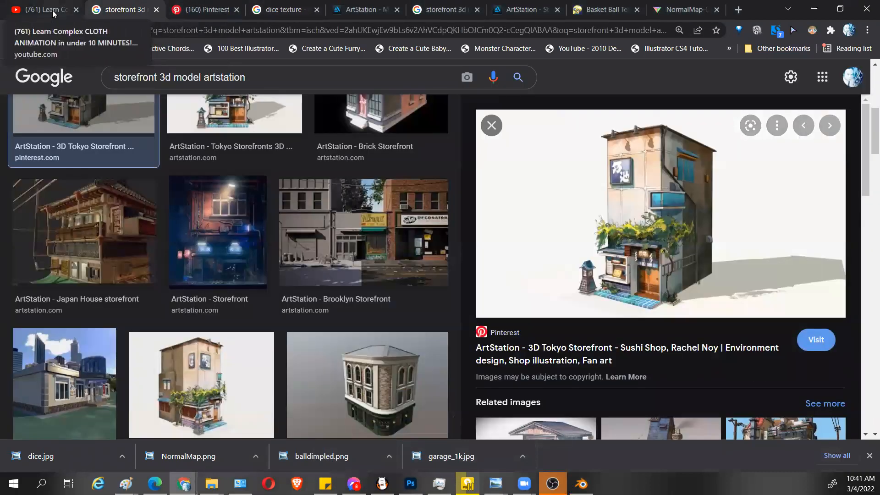
left_click(736, 10)
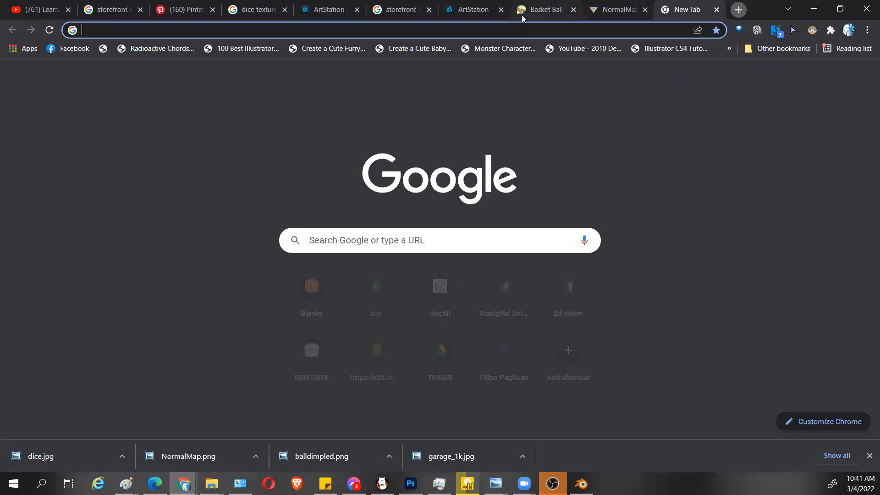
Step: Switch to the Chrome window with the roughness map search and look through its Japanese store references for the grocery dollhouse image
mouse_move(183, 484)
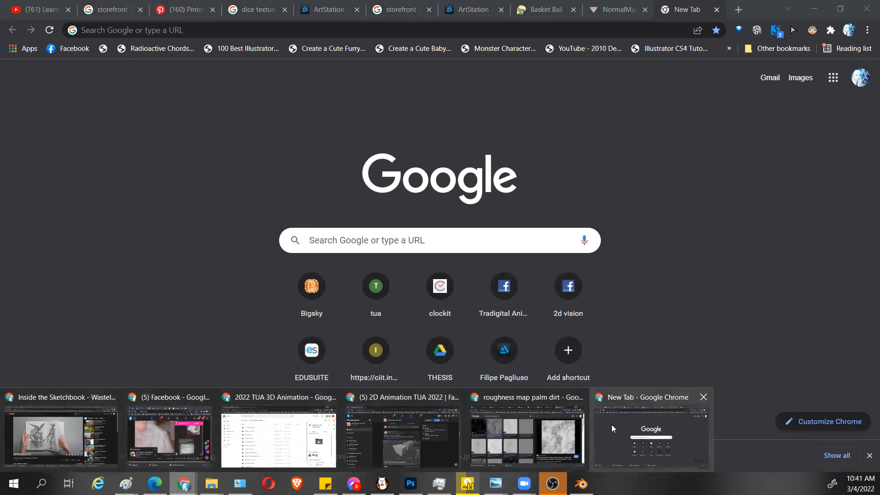
left_click(549, 427)
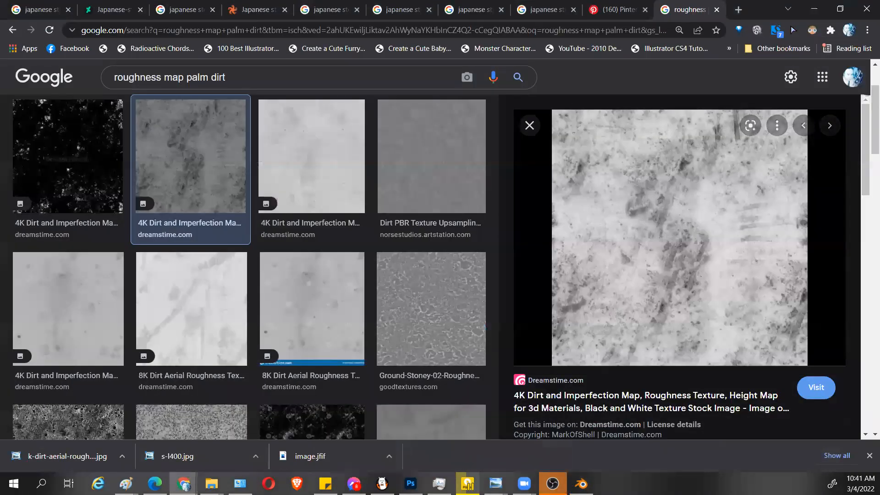
left_click(322, 10)
left_click(396, 10)
left_click(473, 10)
left_click(540, 11)
left_click(497, 14)
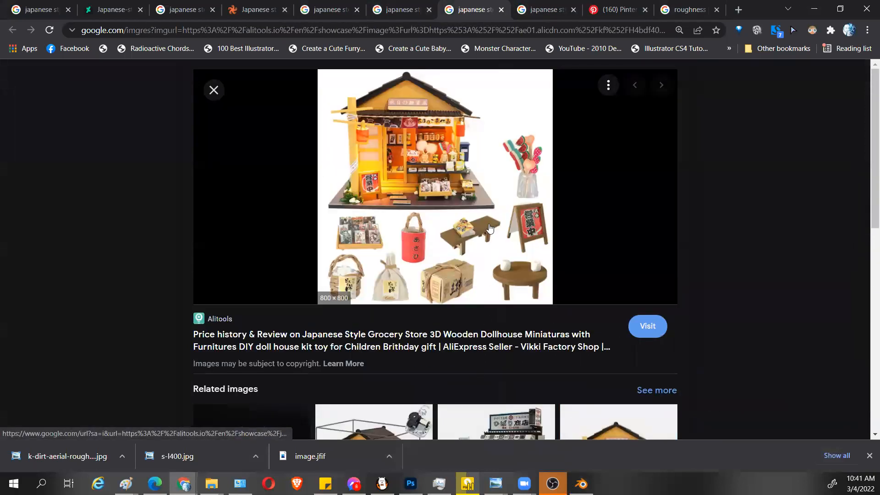
Step: Open the grocery store dollhouse page on Alitools and enlarge the photo showing the separate props
left_click(512, 229)
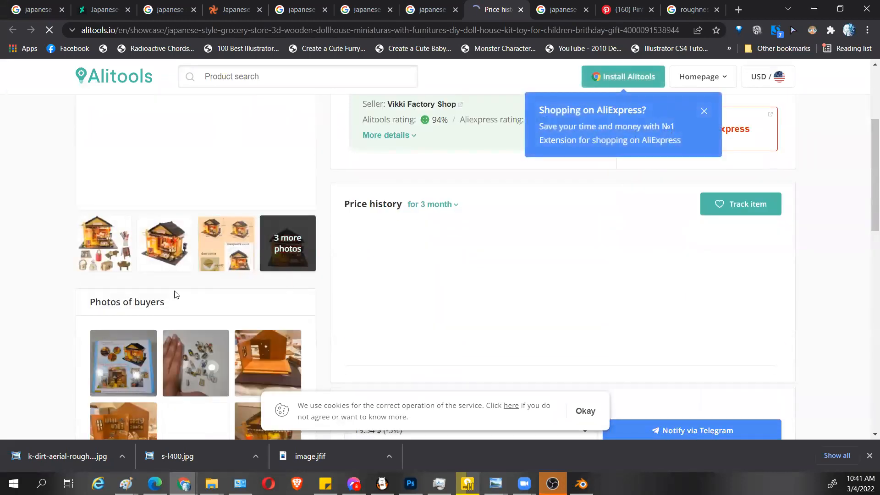
left_click(185, 243)
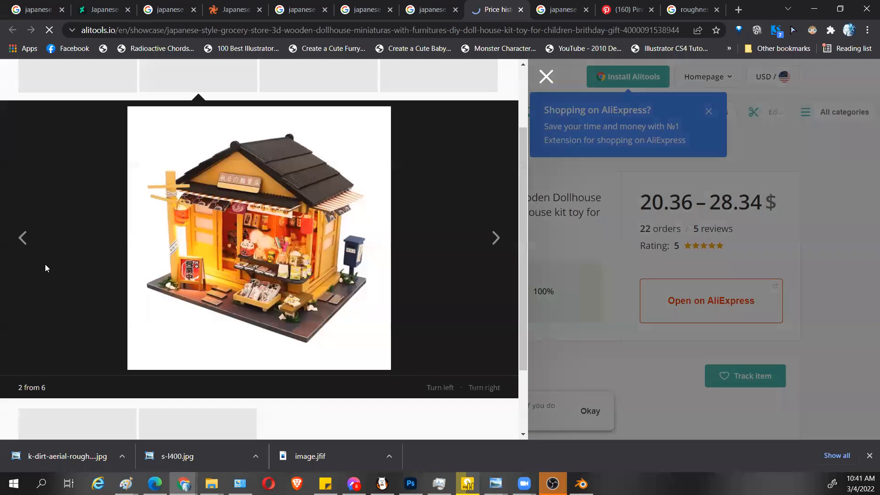
left_click(23, 238)
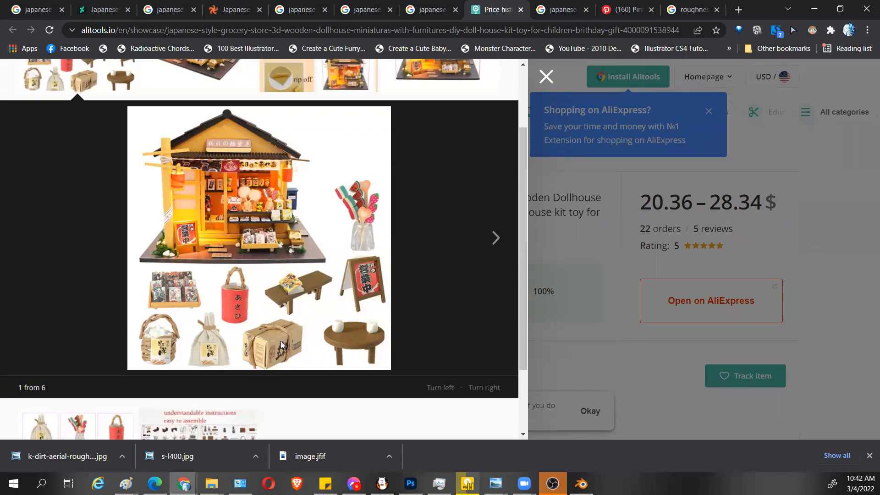
Step: Search Google Images for "japanese fruit box" from the next Japanese store tab and browse the pictures
key("ctrl+Tab")
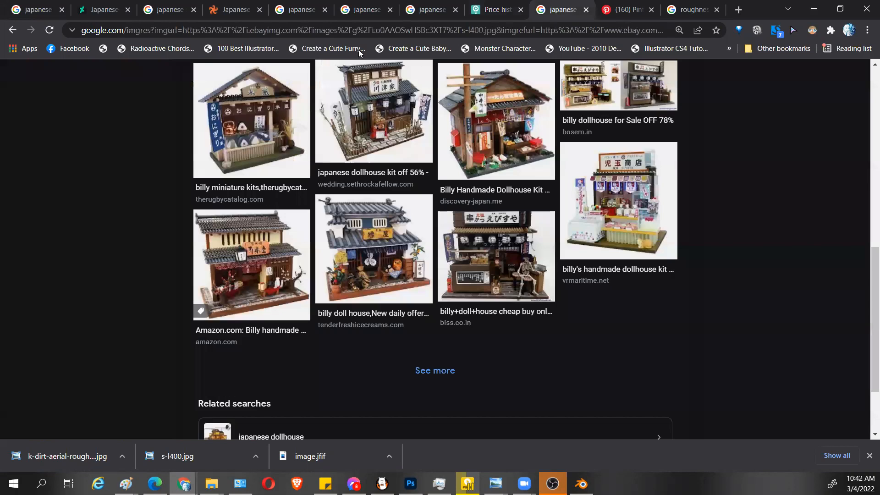
left_click(410, 30)
type("japanese fruit box")
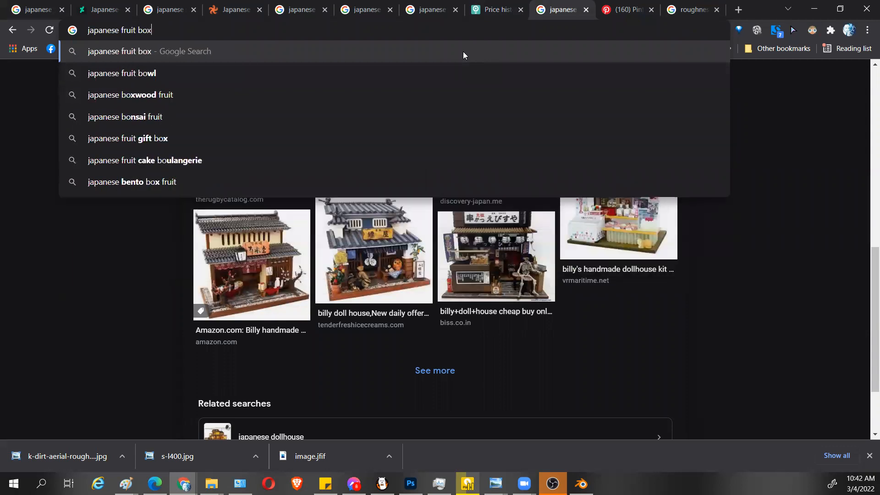
key("Return")
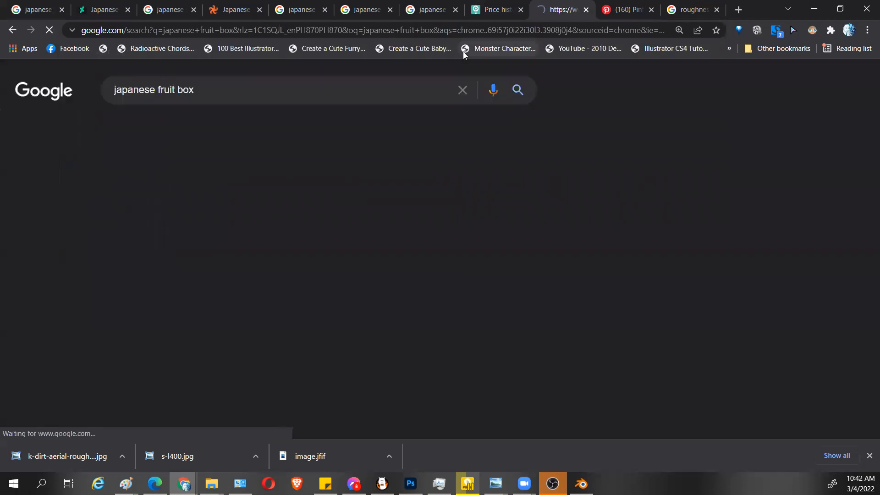
left_click(178, 130)
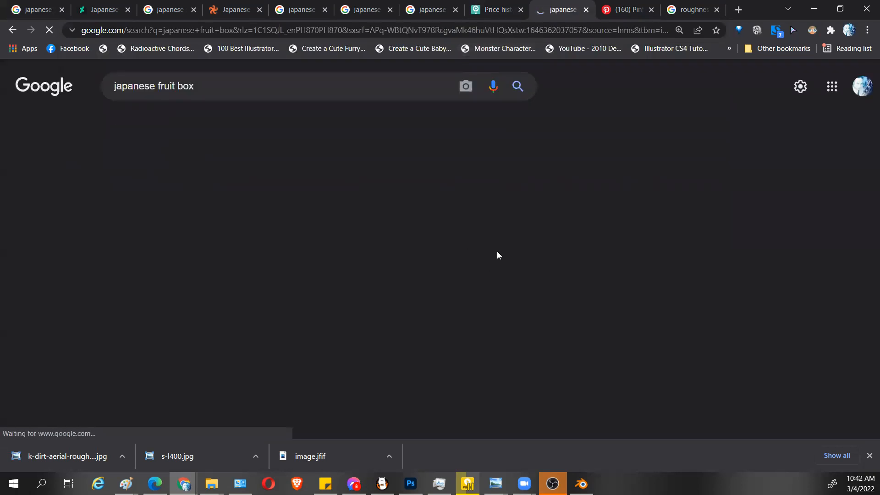
scroll(558, 265, "down", 5)
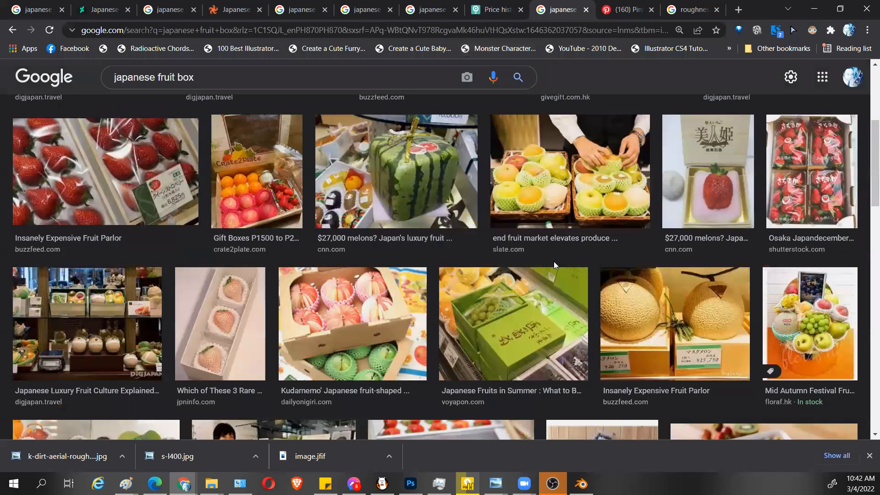
scroll(551, 261, "down", 4)
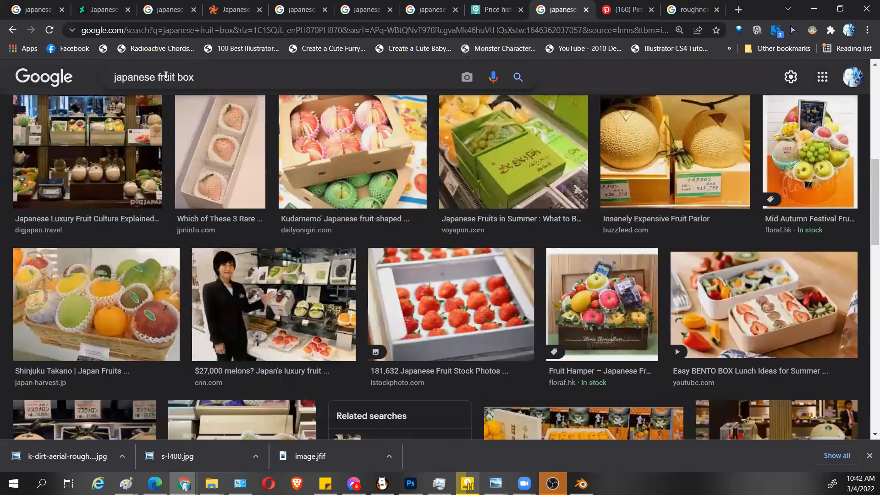
Step: Remove "fruit" from the query and search the images for "japanese box"
double_click(165, 77)
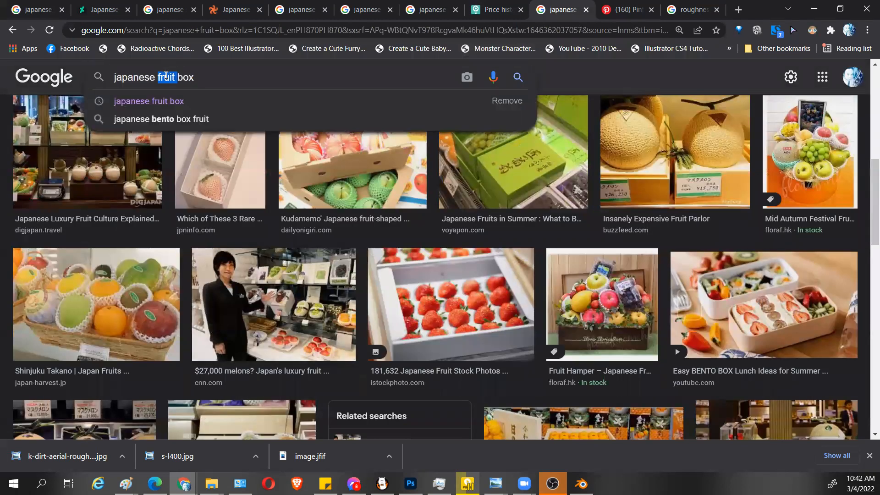
key("BackSpace")
key("Return")
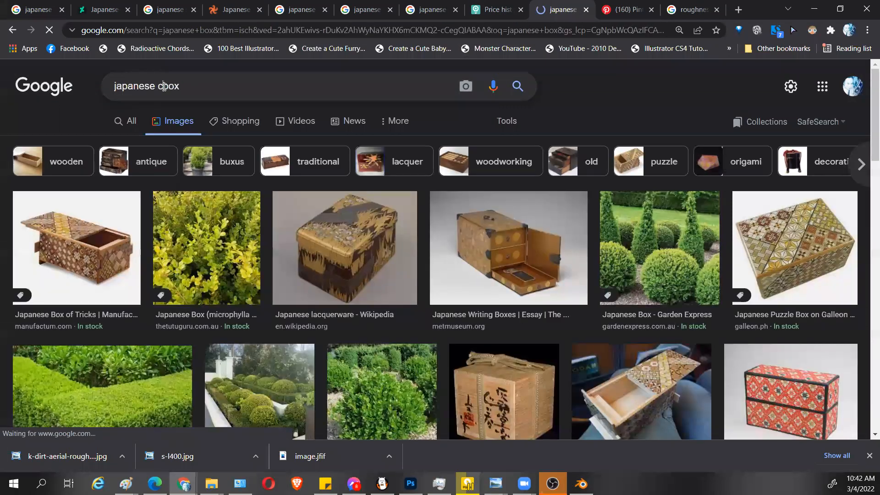
Step: Refine the image search to "japanese cardborad box"
left_click(160, 86)
type("card")
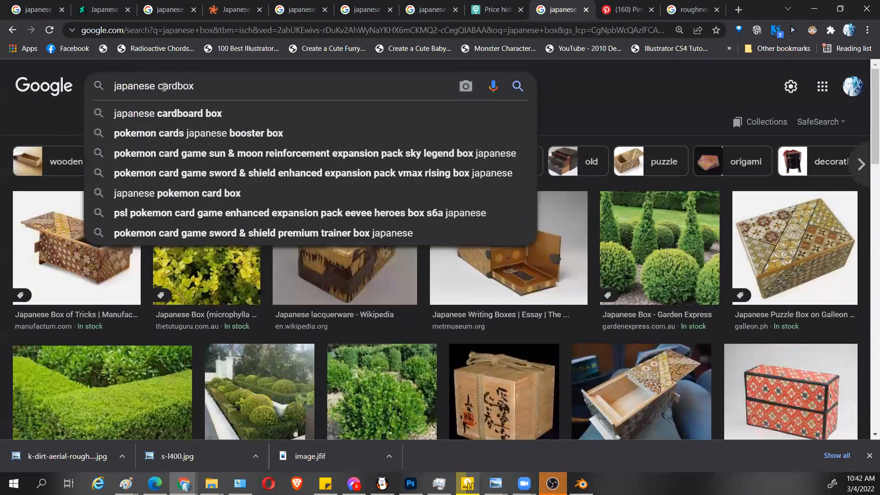
type("borad bo")
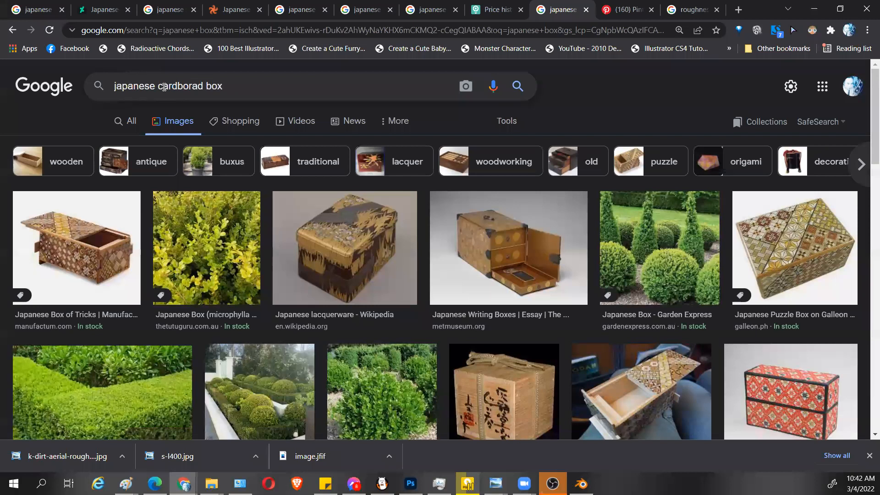
key("Return")
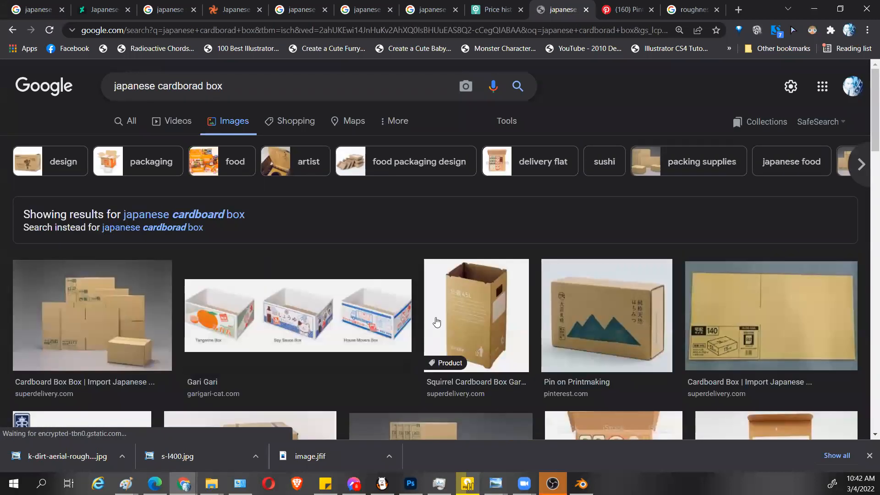
Step: Browse the Japanese cardboard box image results for printed box designs usable as prop references
scroll(459, 321, "down", 5)
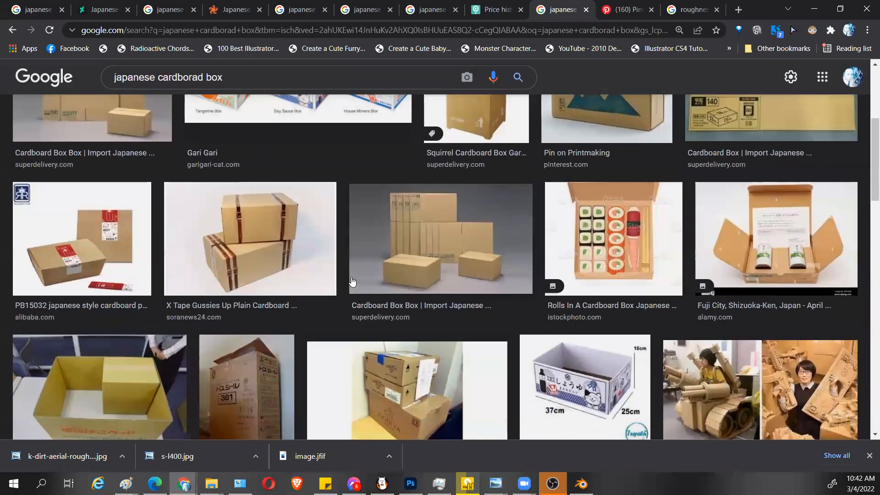
scroll(352, 281, "down", 3)
scroll(353, 277, "down", 4)
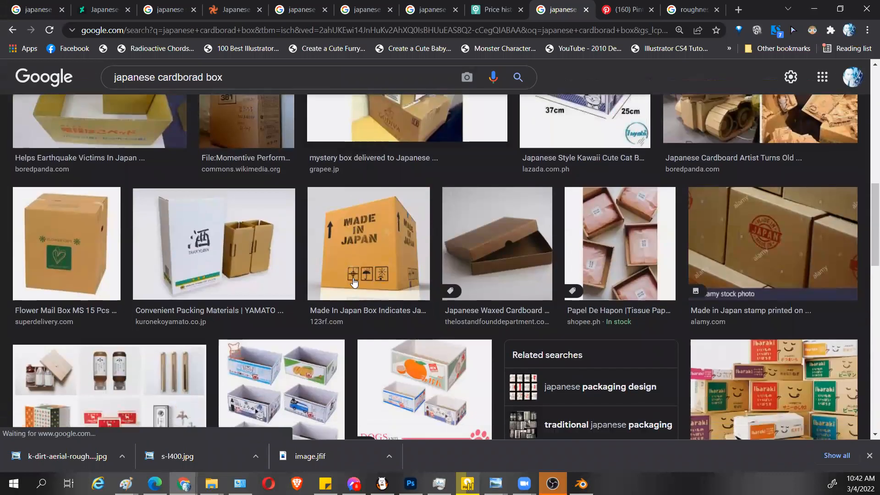
scroll(337, 314, "down", 4)
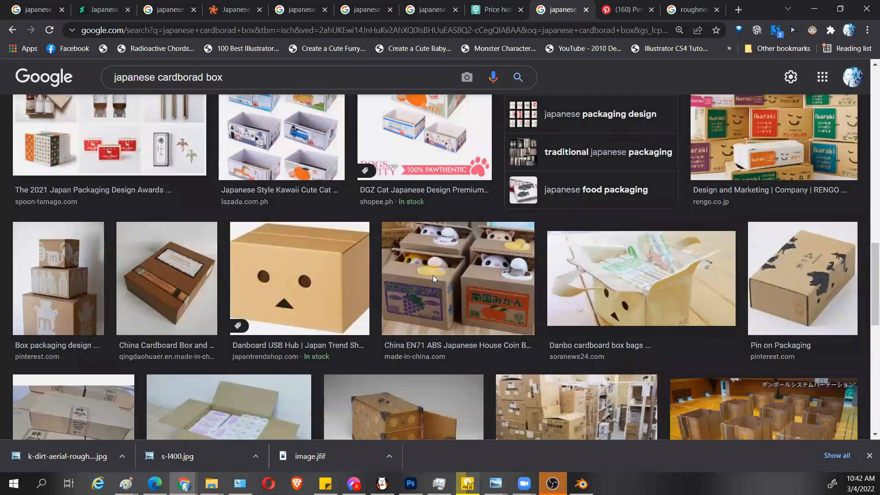
scroll(433, 275, "down", 3)
scroll(367, 286, "up", 4)
scroll(368, 286, "up", 10)
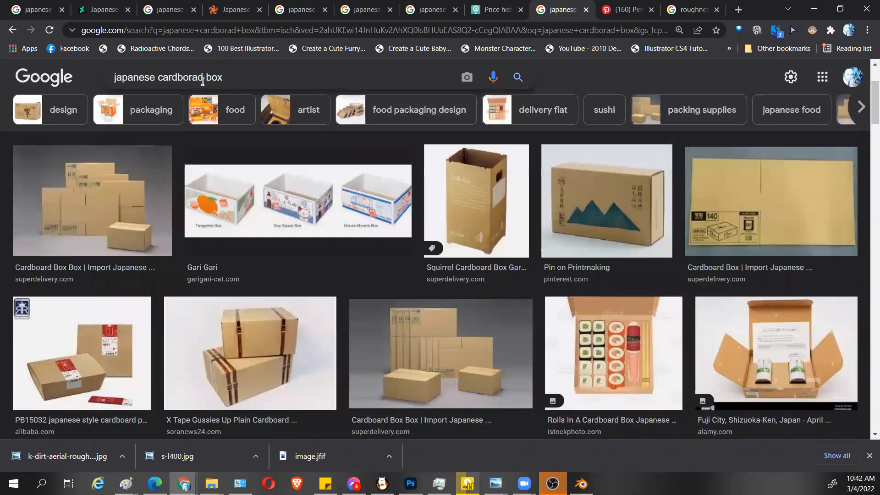
Step: Refine the image search to "japanese cardborad box texuture" and open the TurboSquid cardboard box texture in a new tab
left_click(298, 76)
type("texuture")
key("Return")
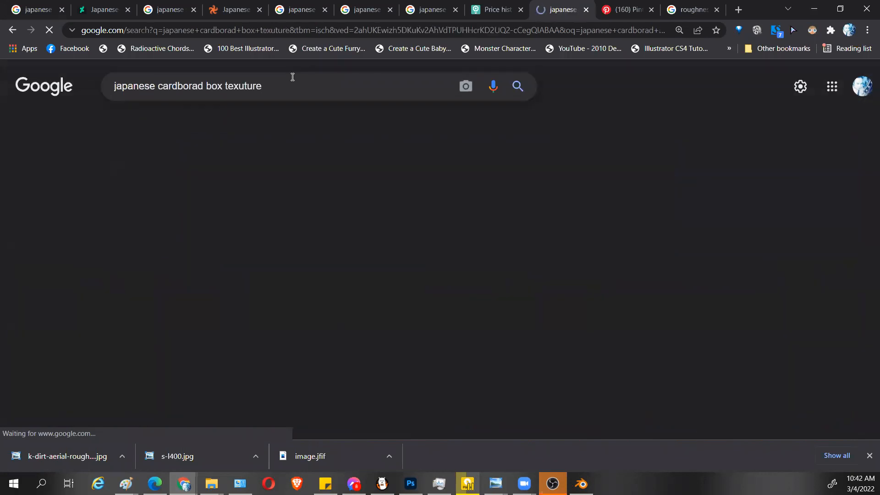
scroll(462, 279, "down", 2)
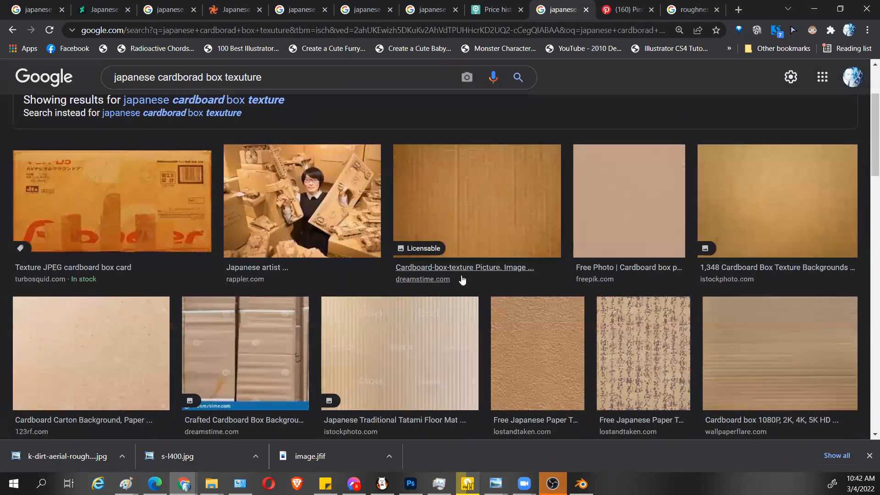
right_click(157, 189)
left_click(192, 194)
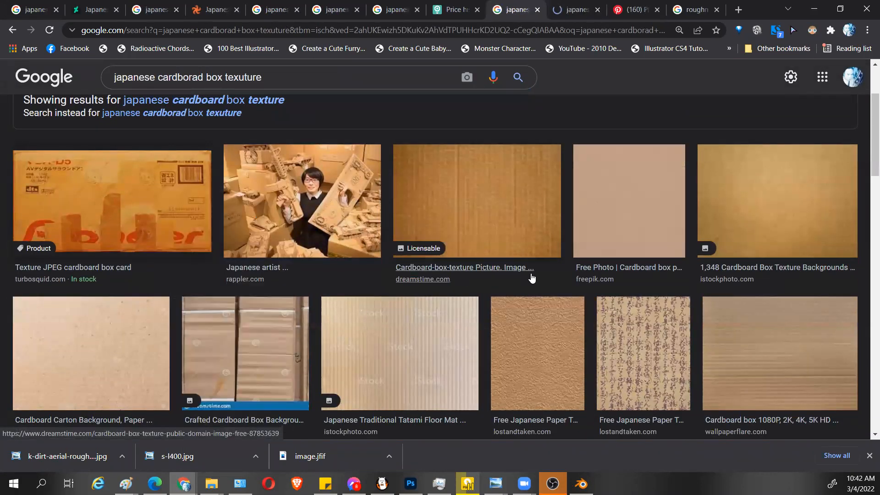
Step: Look through the box texture results and open the Oriental Kobo shipping box image in a new tab
scroll(531, 273, "down", 5)
scroll(530, 273, "down", 1)
scroll(530, 273, "down", 3)
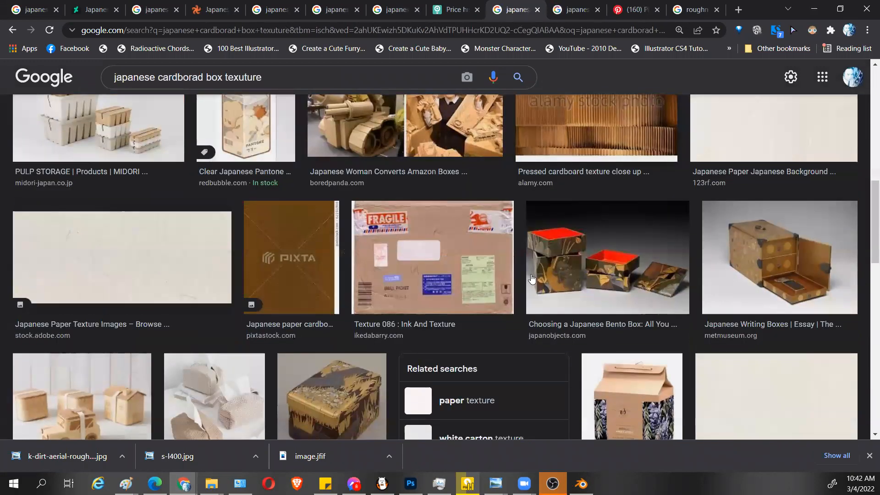
scroll(531, 279, "down", 7)
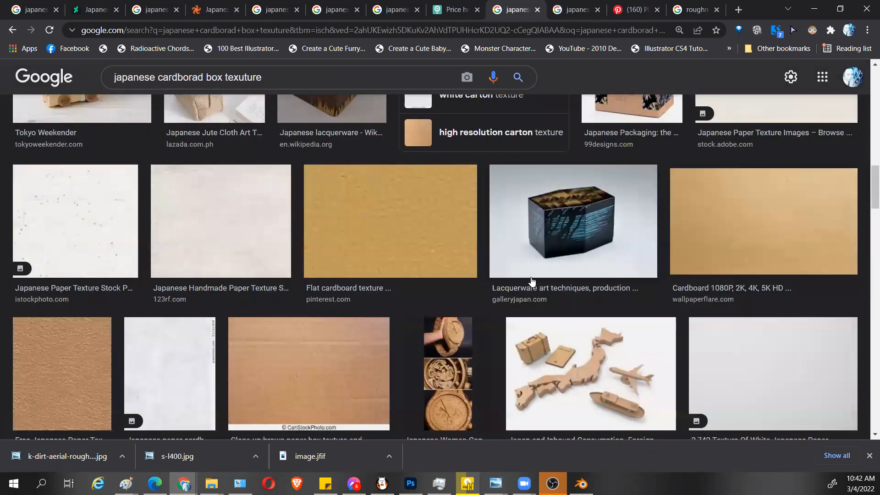
scroll(532, 280, "down", 4)
scroll(531, 281, "down", 2)
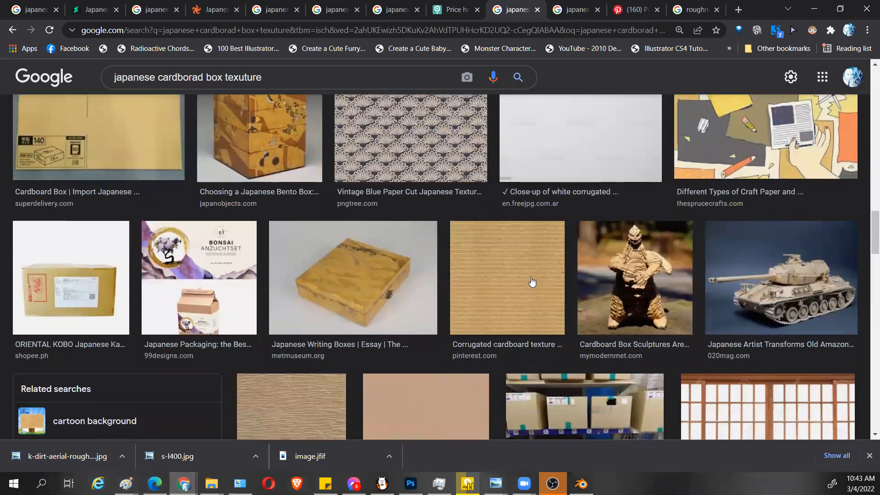
scroll(532, 281, "down", 4)
scroll(532, 281, "up", 1)
right_click(88, 177)
left_click(120, 184)
Step: Preview the ArtStation "High Quality Cardboard Box" result and open its page in a new tab
scroll(445, 279, "down", 3)
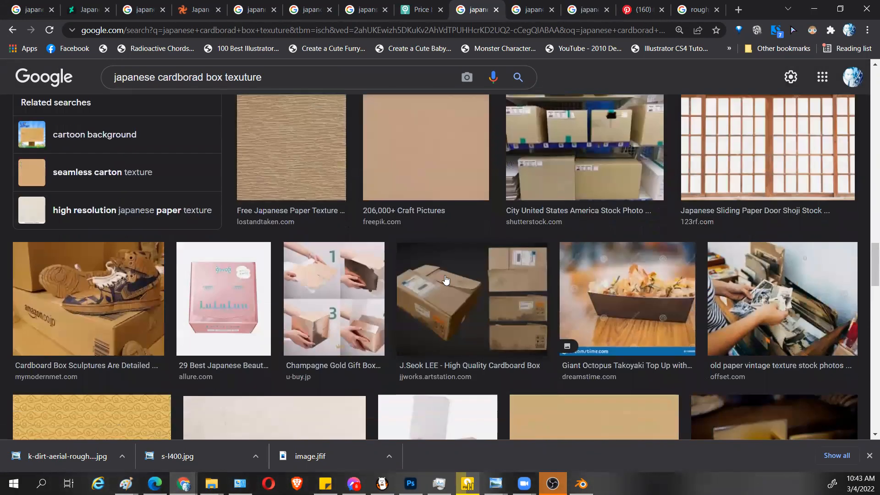
scroll(445, 279, "down", 1)
left_click(451, 239)
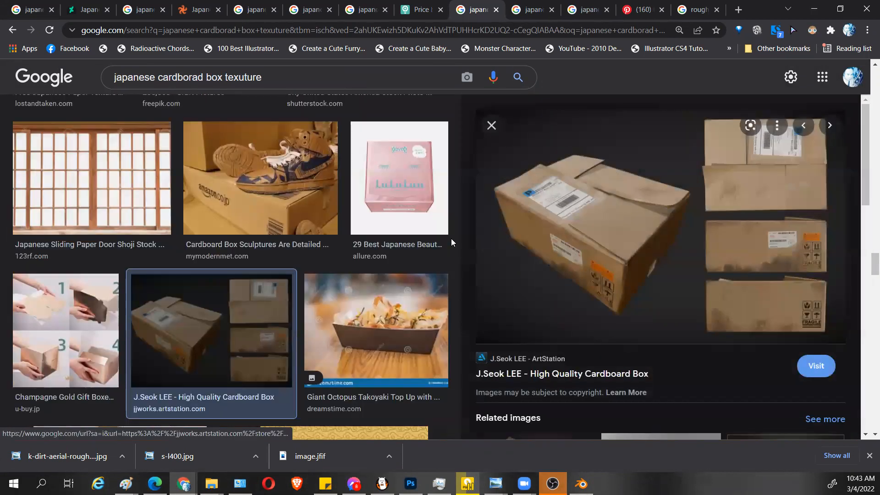
right_click(609, 197)
left_click(641, 208)
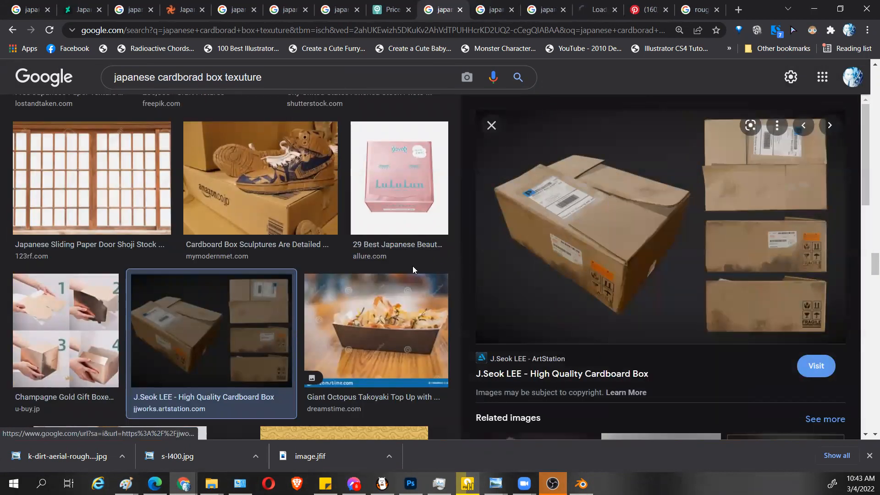
Step: Open the "514 Cardboard Box Texture Illustrations" image with handling symbols in a new tab
scroll(413, 268, "down", 11)
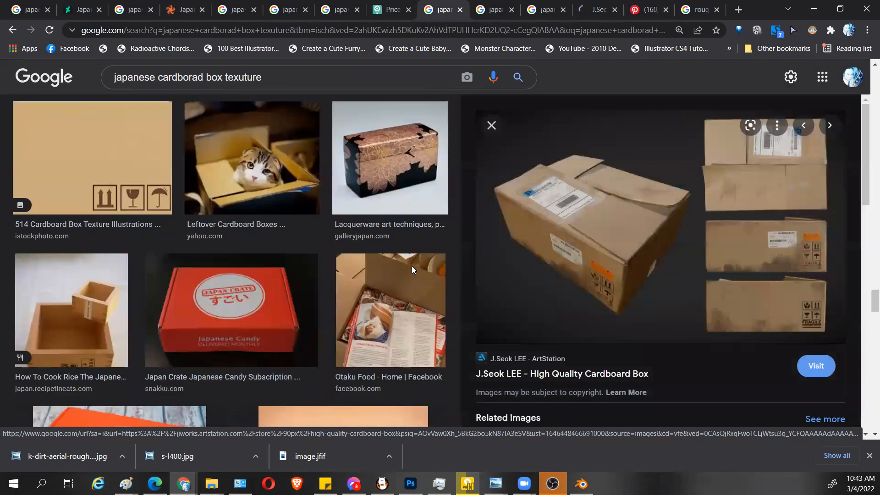
right_click(140, 144)
left_click(206, 154)
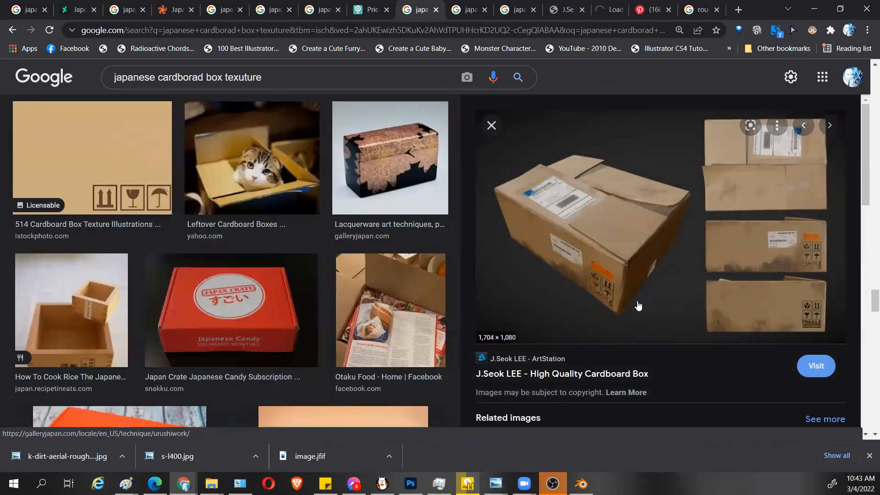
Step: Remove "japanese" from the query and search the images for "cardborad box texuture"
scroll(638, 306, "down", 3)
scroll(321, 289, "down", 4)
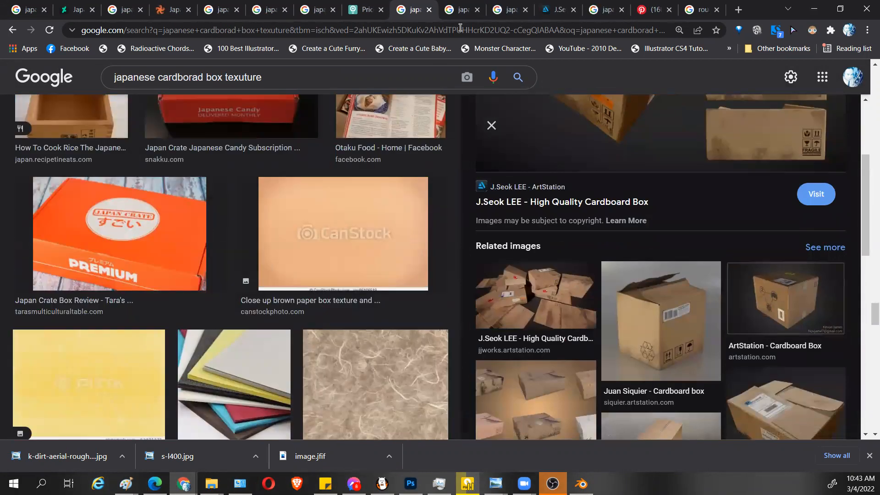
scroll(321, 193, "up", 6)
double_click(133, 77)
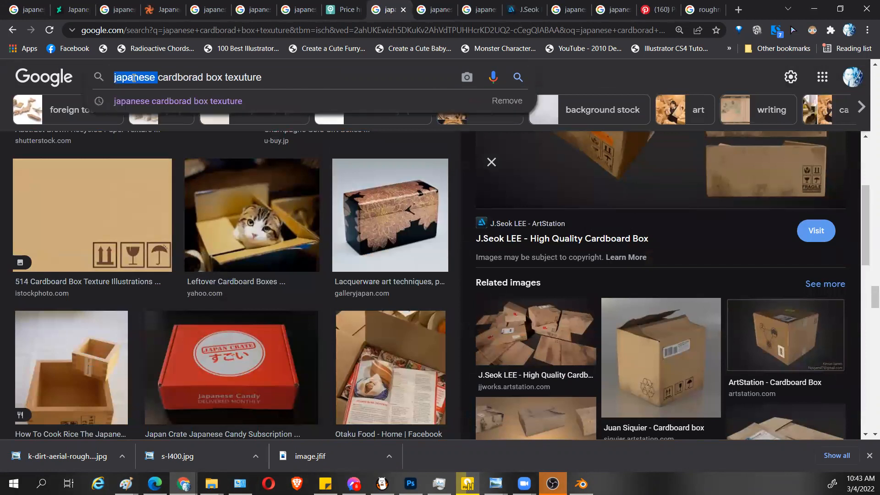
key("BackSpace")
key("Return")
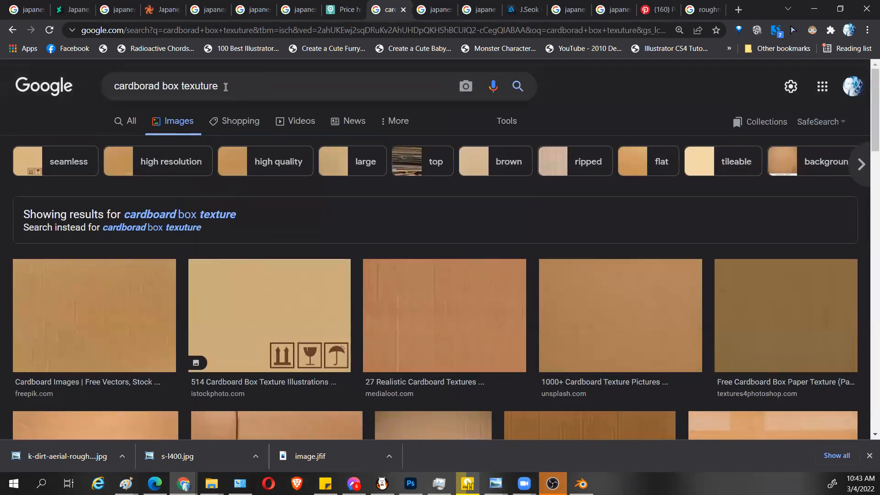
Step: Add "uv" to the image query and preview the "From Small to Complex: Level Art in a Box" texture sheet
left_click(226, 87)
type("uv")
key("Return")
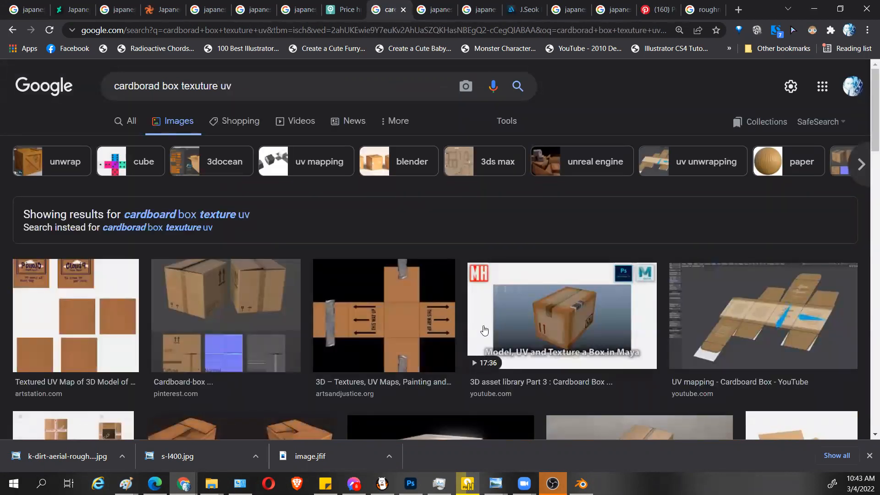
scroll(484, 330, "down", 5)
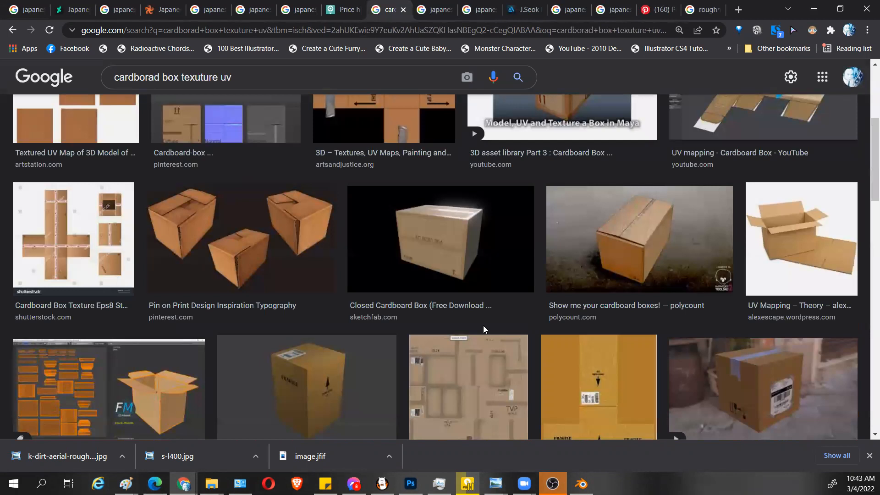
scroll(483, 325, "down", 2)
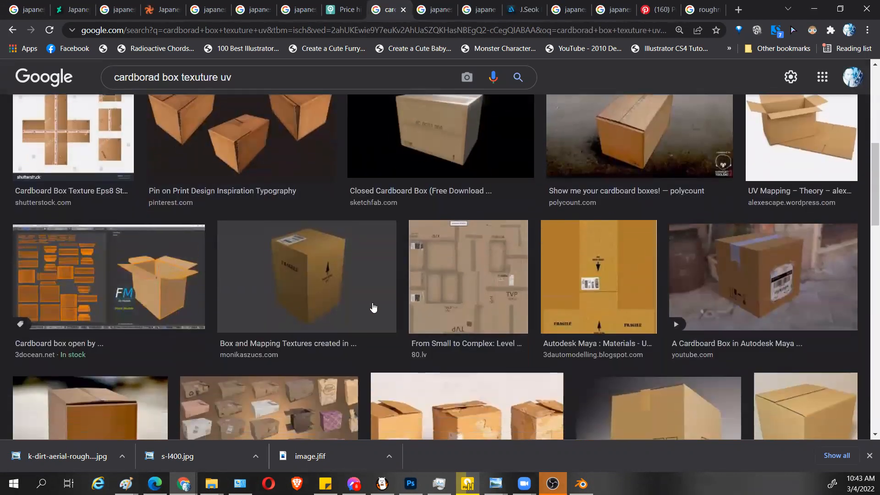
left_click(471, 275)
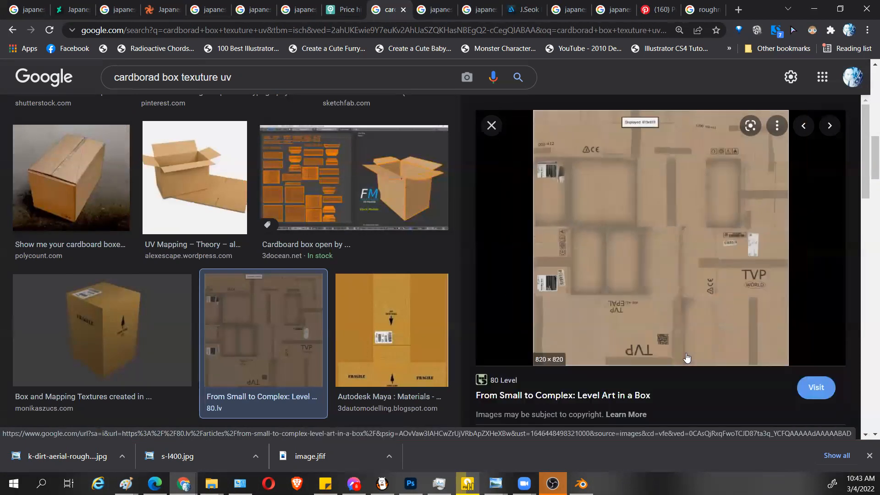
Step: Examine the related images and the remaining cardboard box UV results for unwrapped box textures
scroll(701, 266, "down", 5)
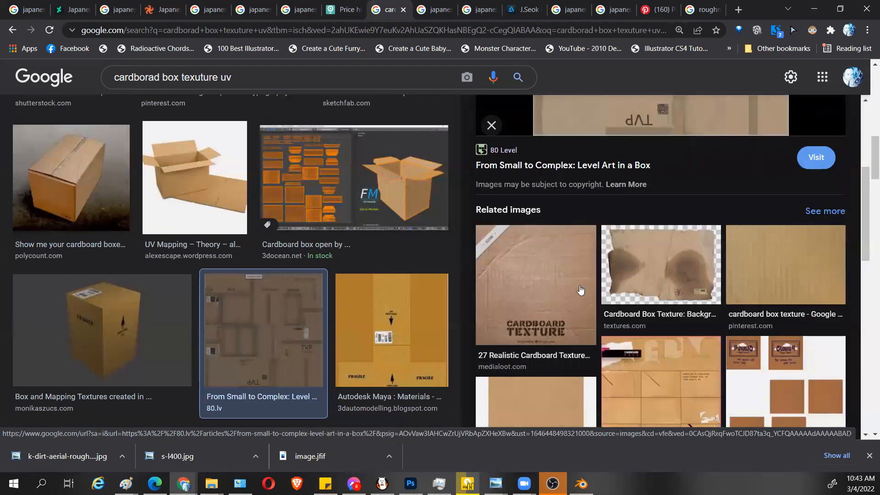
scroll(719, 293, "down", 2)
scroll(724, 297, "down", 3)
scroll(449, 297, "down", 4)
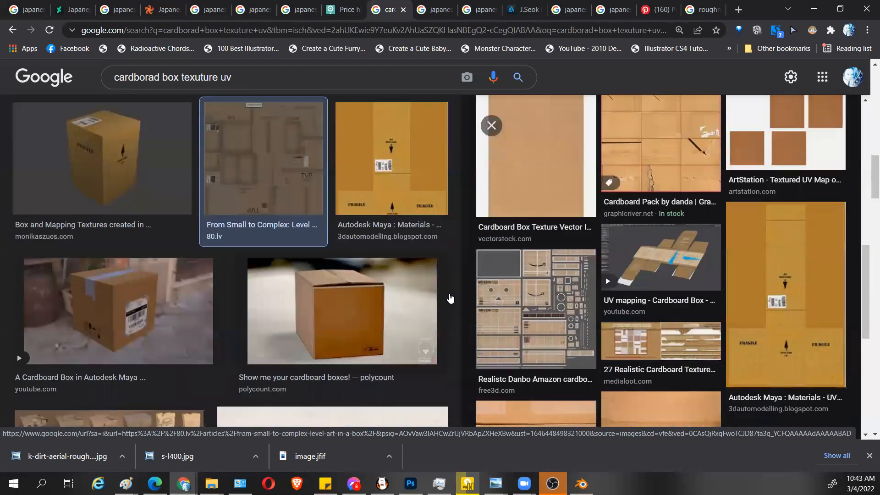
scroll(320, 275, "down", 2)
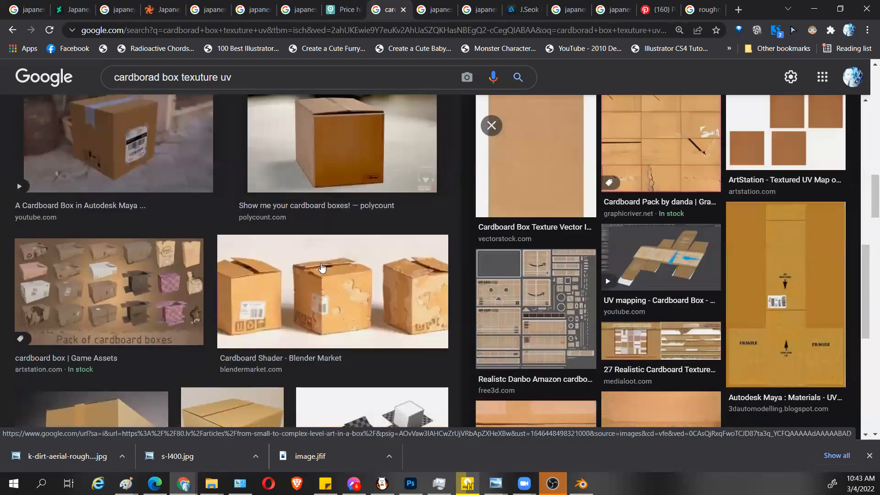
scroll(323, 267, "down", 5)
scroll(330, 268, "down", 10)
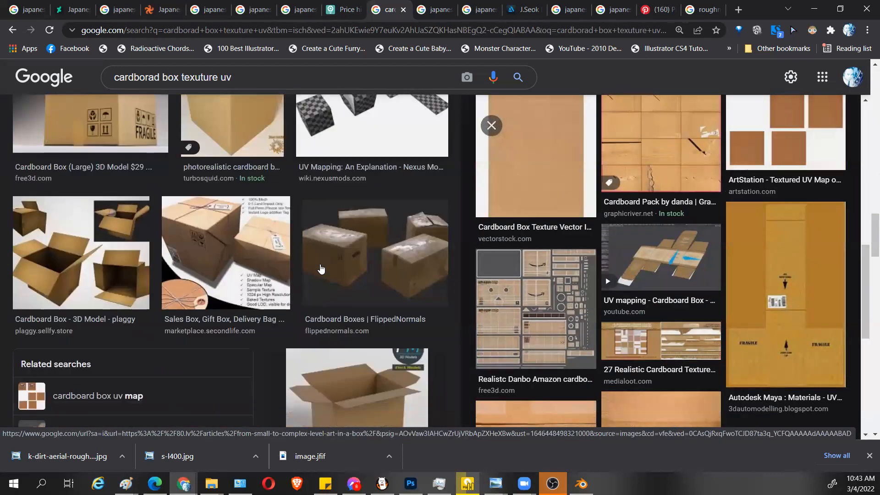
scroll(721, 275, "down", 3)
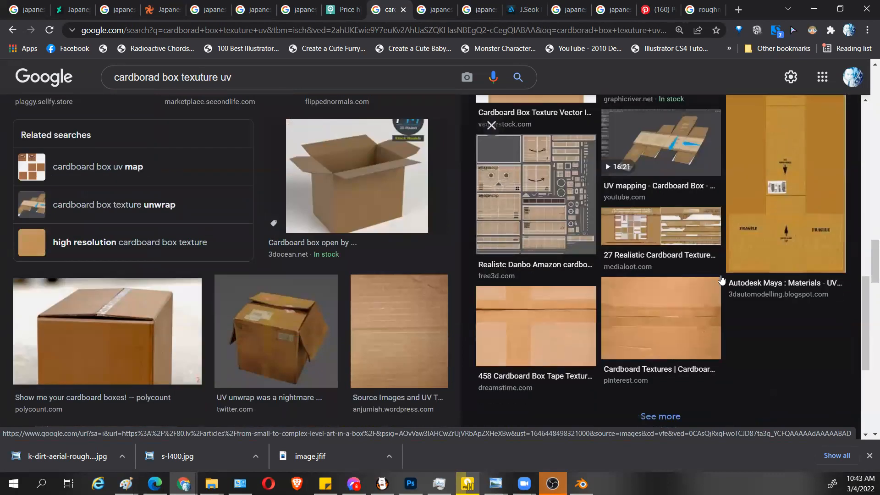
scroll(651, 273, "down", 3)
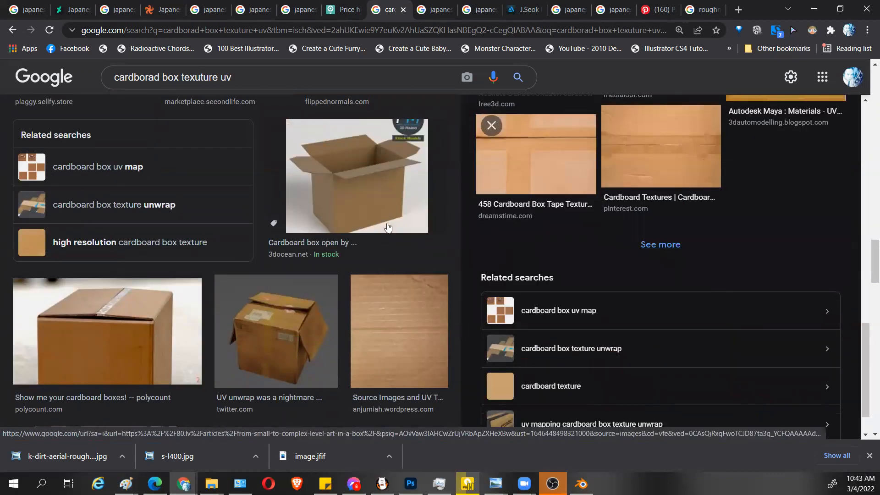
scroll(422, 228, "down", 8)
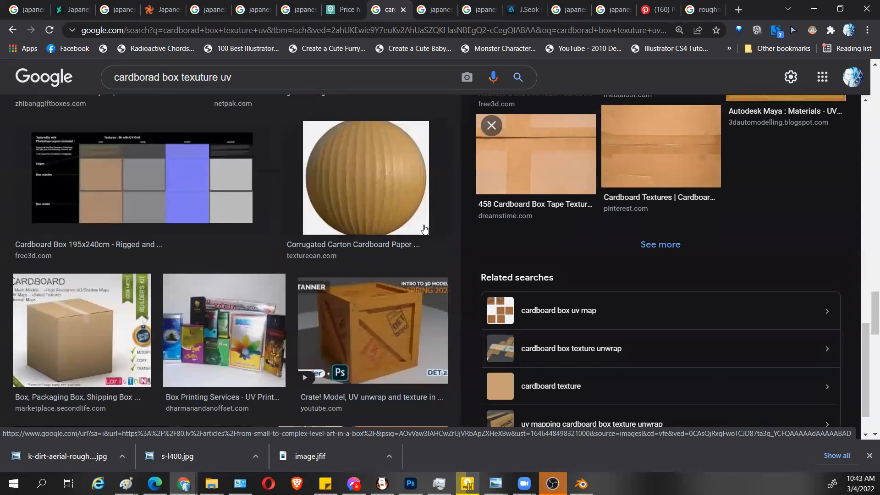
scroll(424, 228, "down", 10)
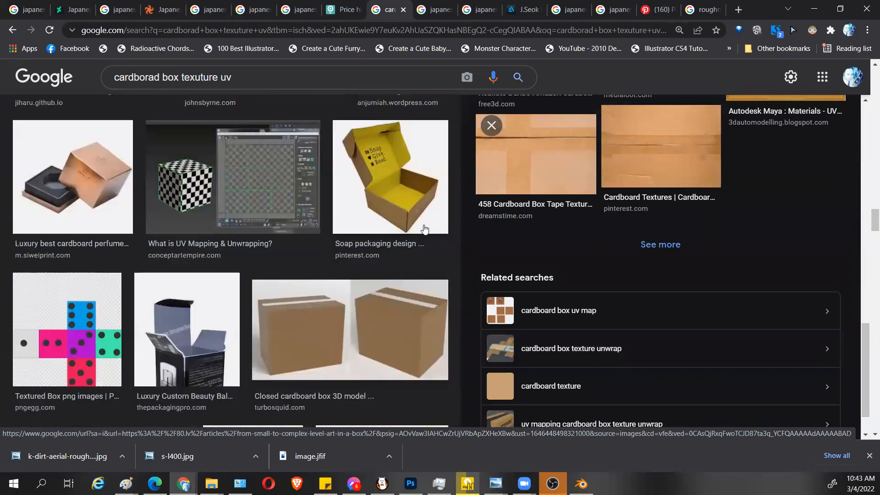
scroll(424, 228, "down", 7)
scroll(425, 227, "up", 5)
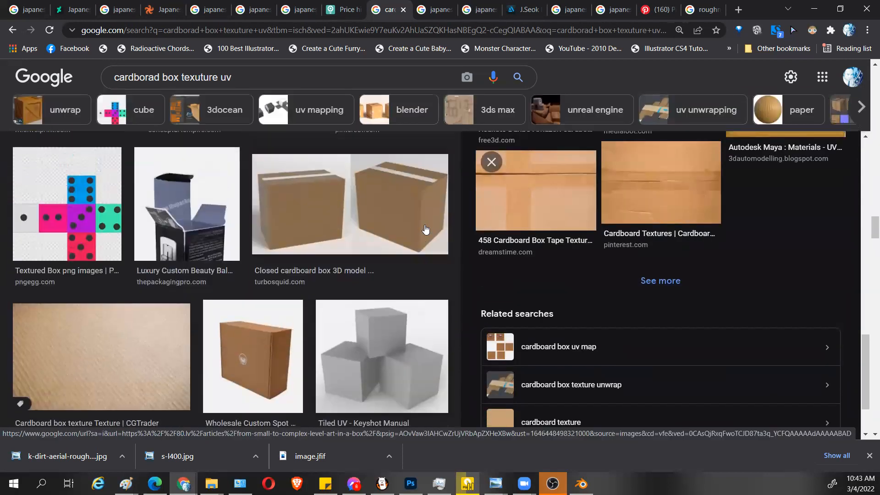
scroll(425, 229, "down", 10)
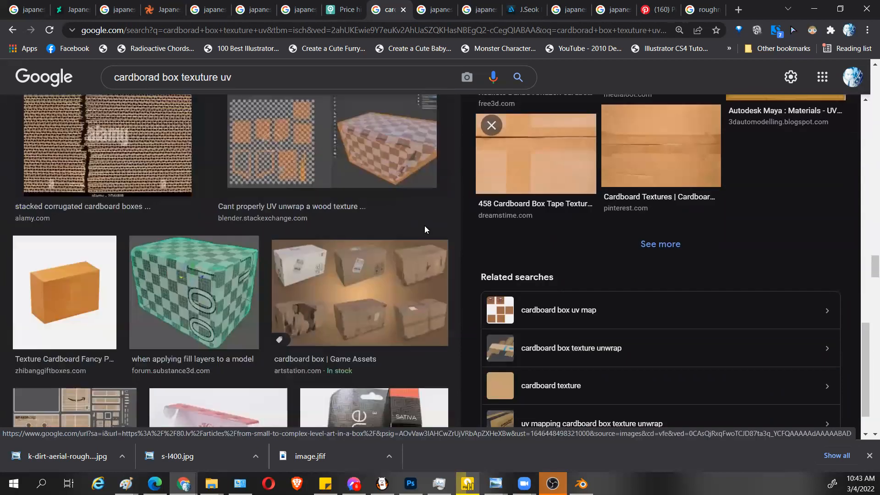
scroll(424, 229, "down", 10)
scroll(424, 232, "down", 20)
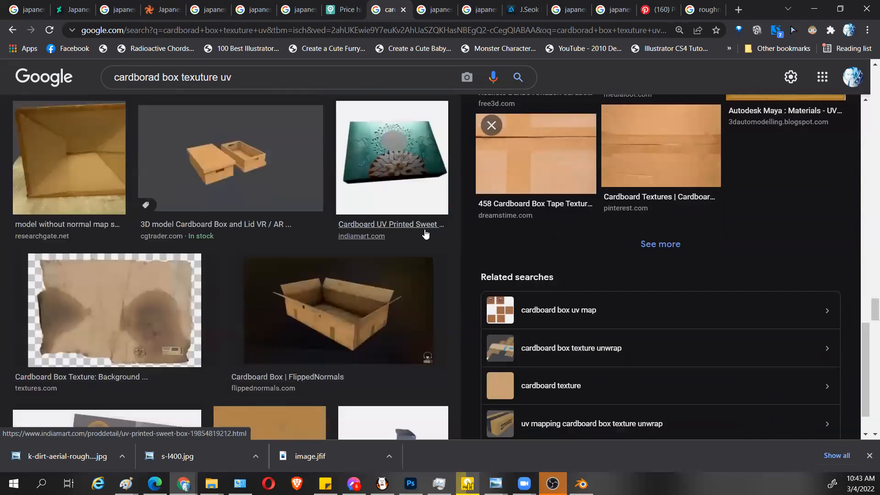
scroll(254, 221, "down", 4)
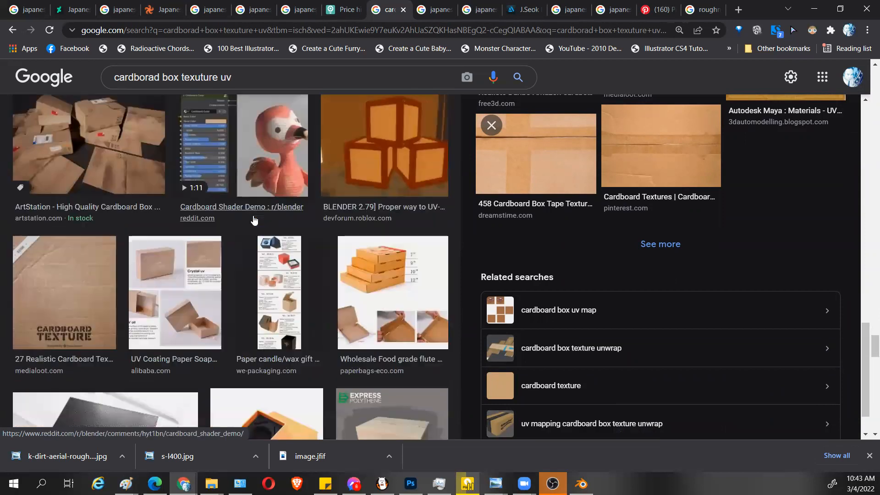
scroll(255, 219, "down", 10)
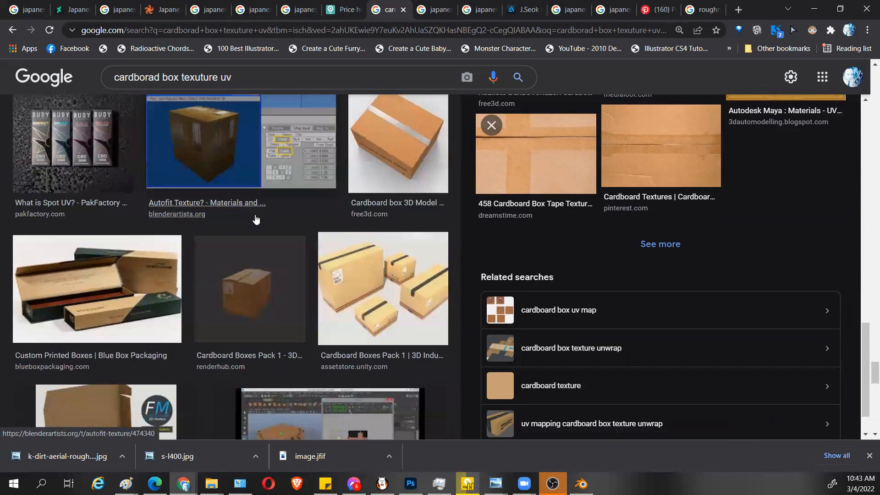
Step: Preview GraphicRiver's "Cardboard Pack" and examine its related images and the remaining results for box textures
scroll(256, 217, "down", 4)
scroll(737, 287, "up", 3)
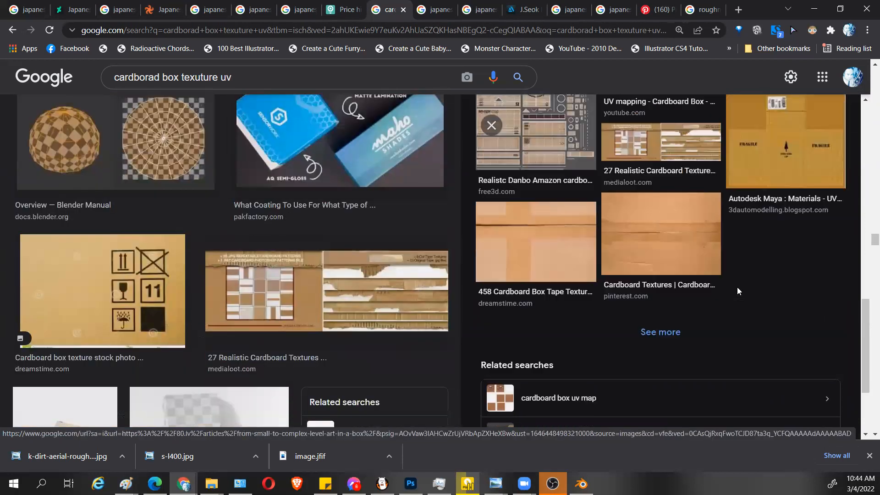
scroll(796, 354, "up", 1)
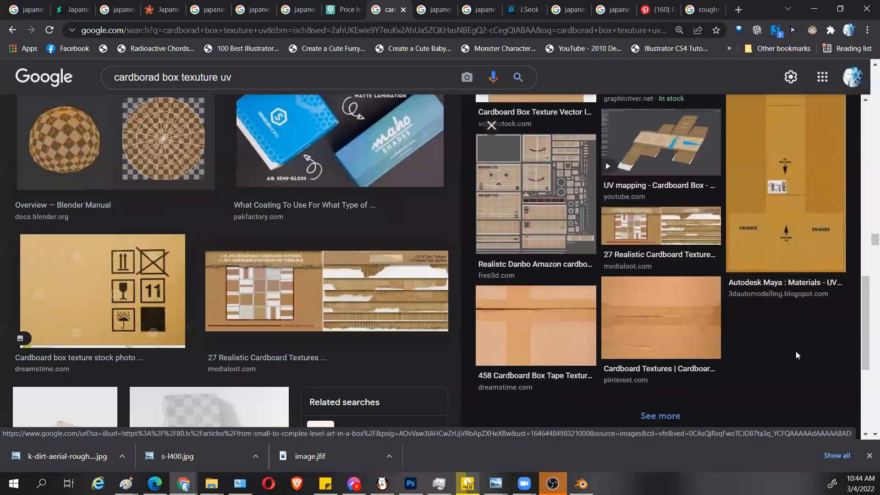
scroll(551, 318, "up", 5)
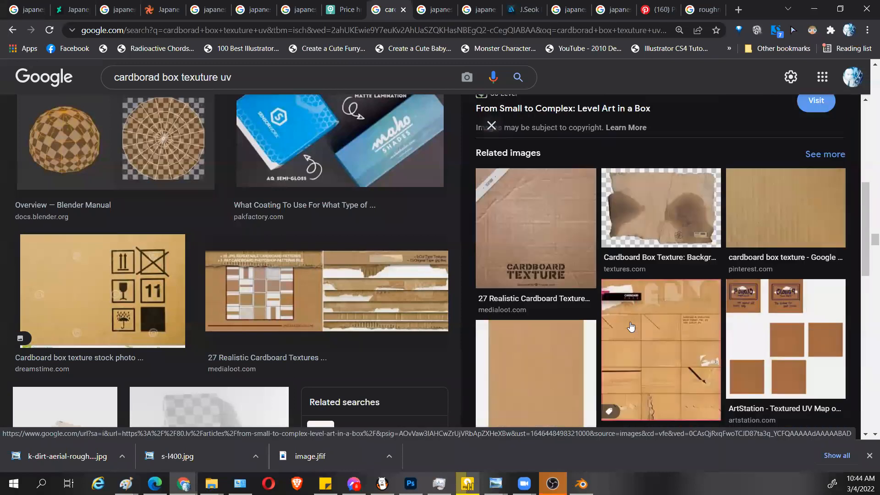
left_click(662, 319)
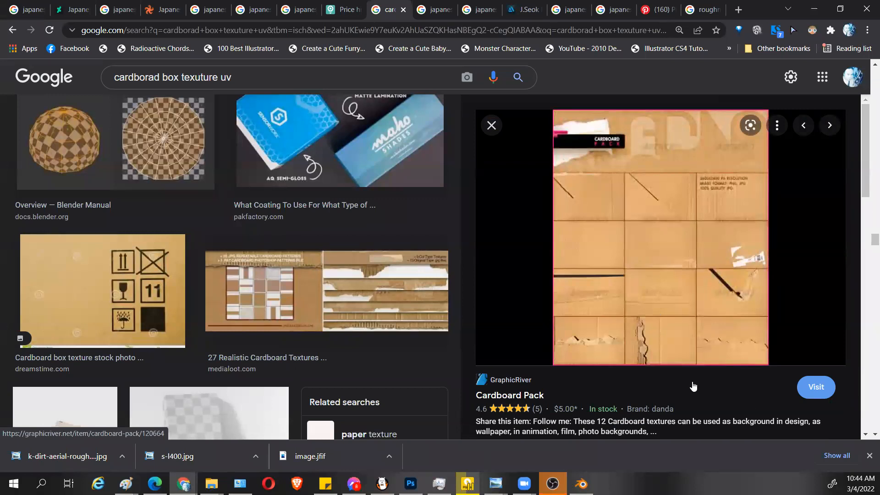
scroll(693, 386, "down", 6)
scroll(735, 383, "down", 5)
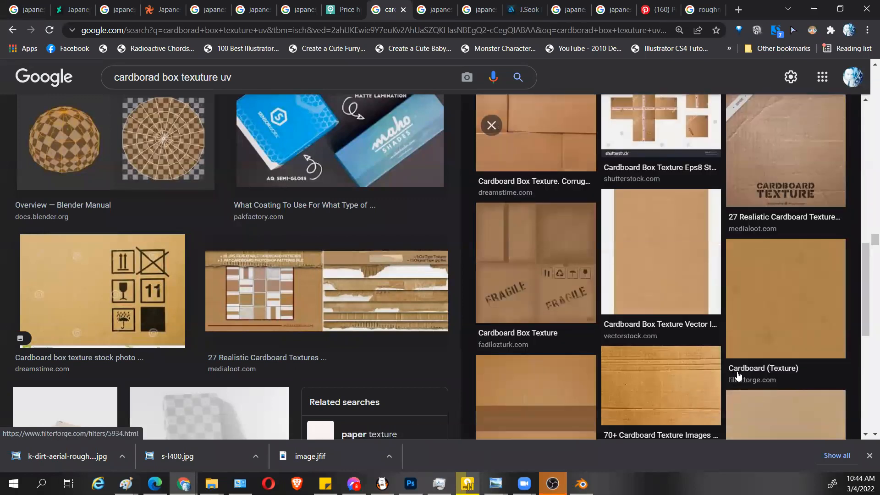
scroll(229, 287, "down", 10)
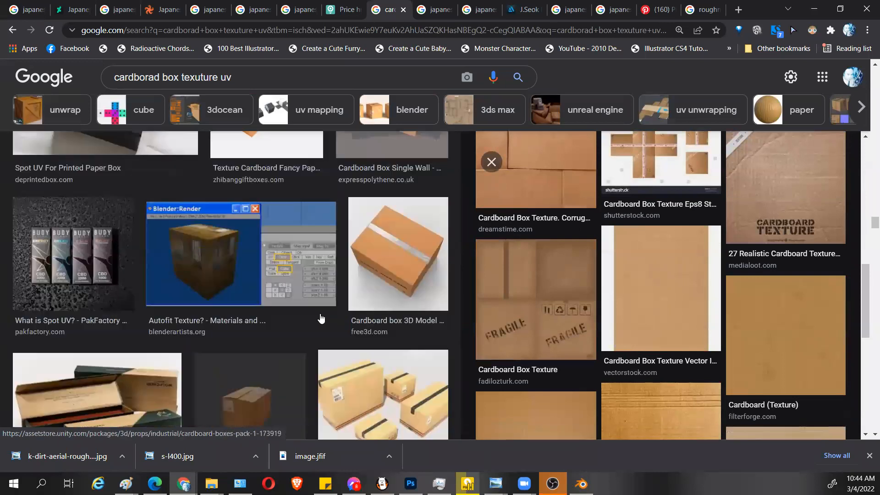
scroll(321, 319, "up", 8)
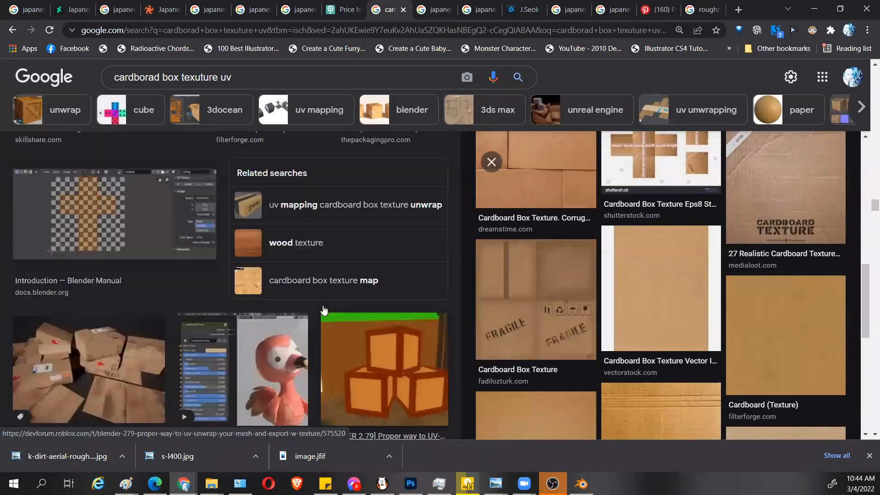
Step: Preview ArtStation's "High Quality Cardboard Box" image and its related view of a labelled box with separate side panels
left_click(122, 318)
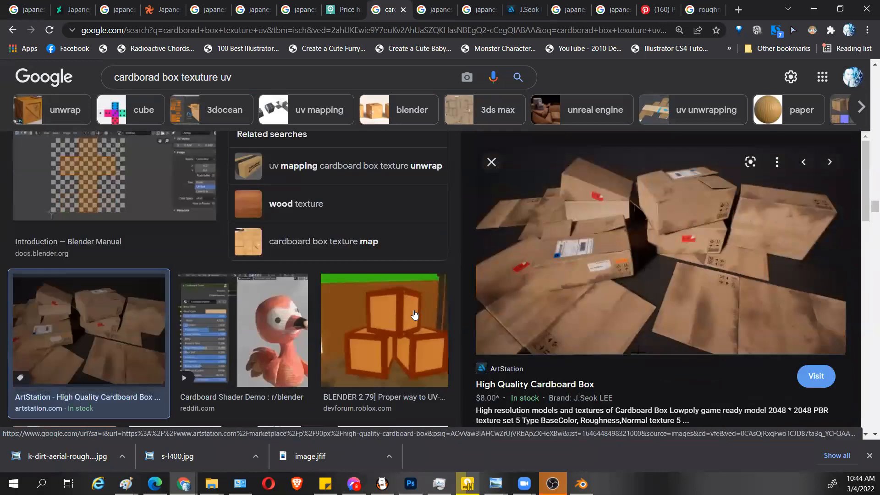
scroll(414, 314, "down", 3)
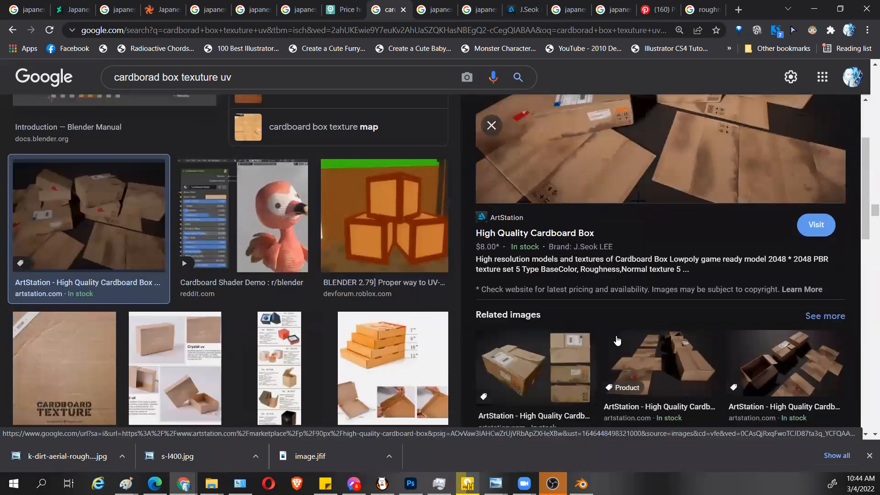
key("slash")
left_click(555, 351)
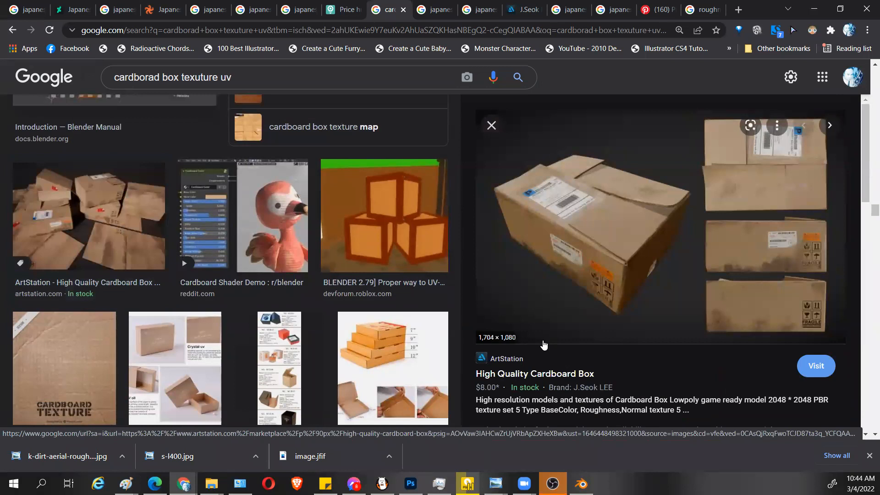
scroll(295, 331, "up", 7)
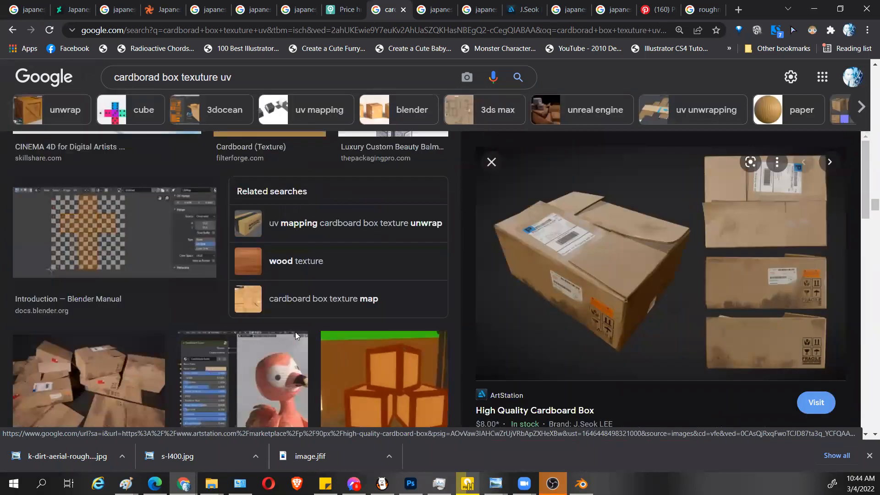
Step: Preview Filter Forge's "Cardboard (Texture)" image and review the earlier cardboard box UV results back towards the start of the list
left_click(325, 320)
scroll(375, 298, "up", 10)
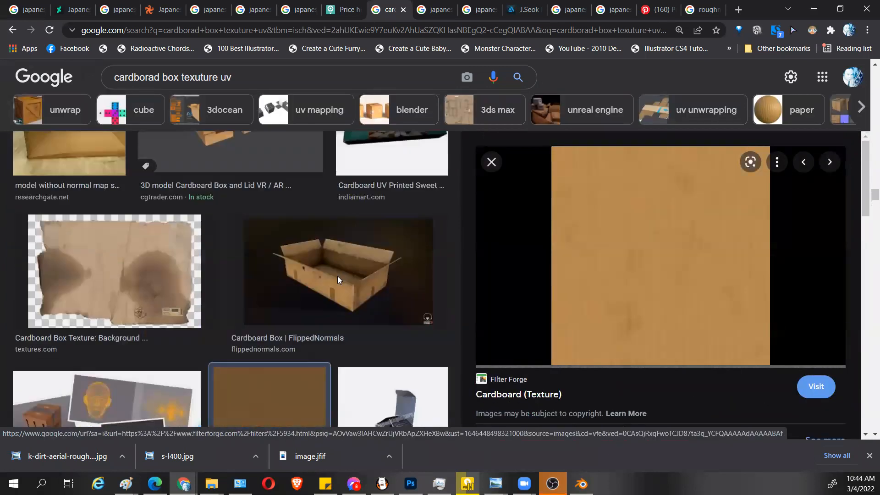
scroll(202, 300, "up", 10)
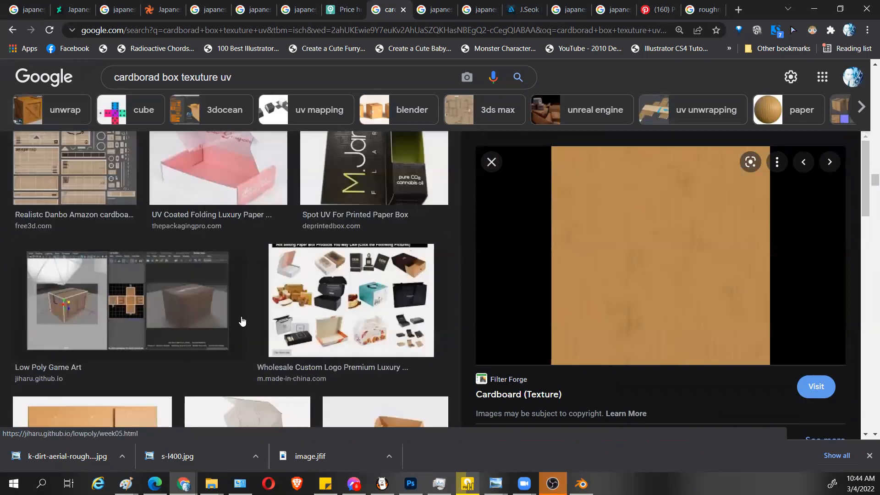
scroll(254, 324, "up", 10)
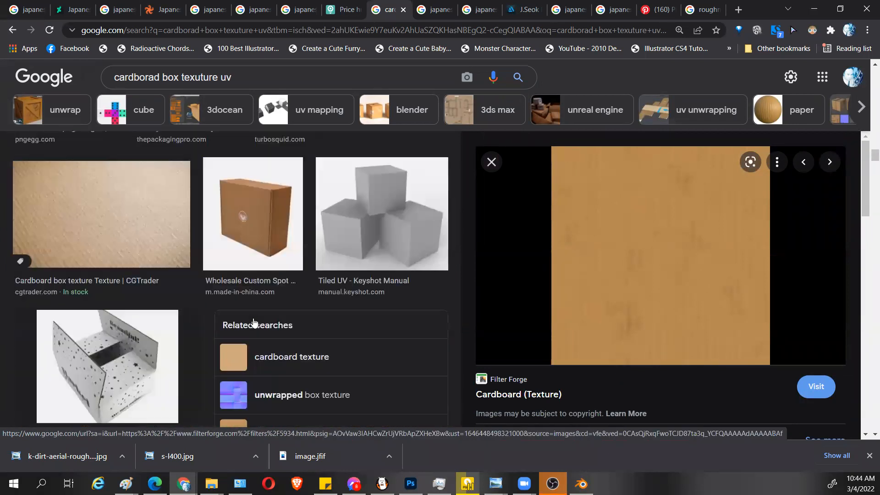
scroll(316, 312, "up", 10)
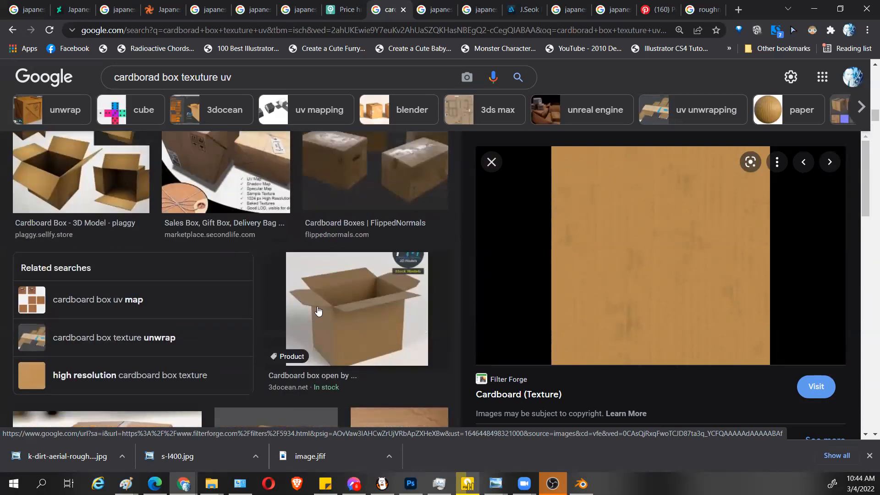
scroll(317, 306, "up", 5)
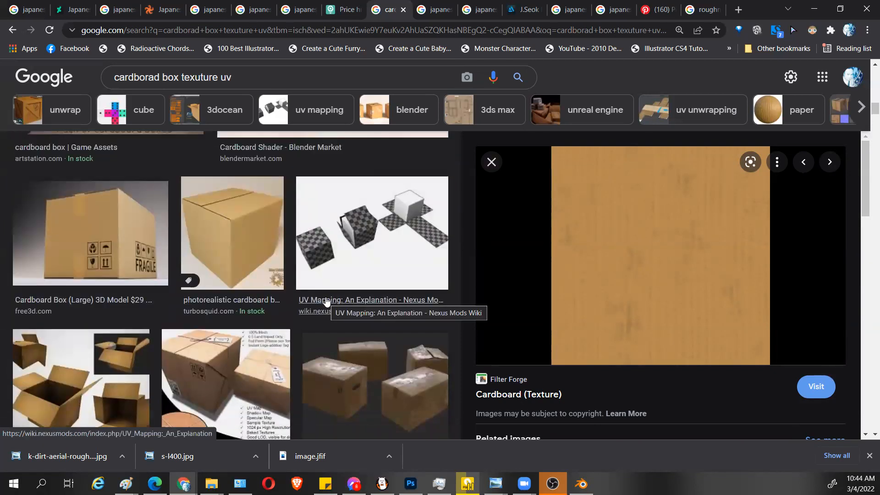
scroll(348, 298, "up", 3)
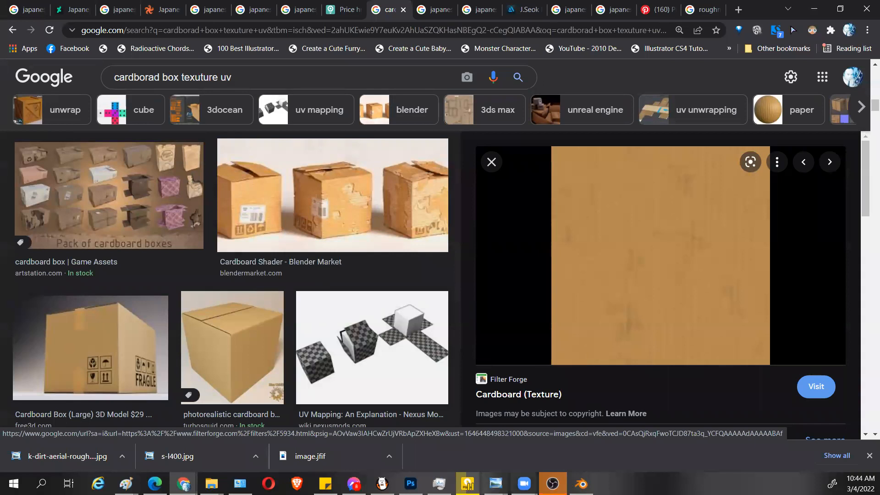
Step: Replace the image query with "cereal box texture" and run the search
left_click(249, 74)
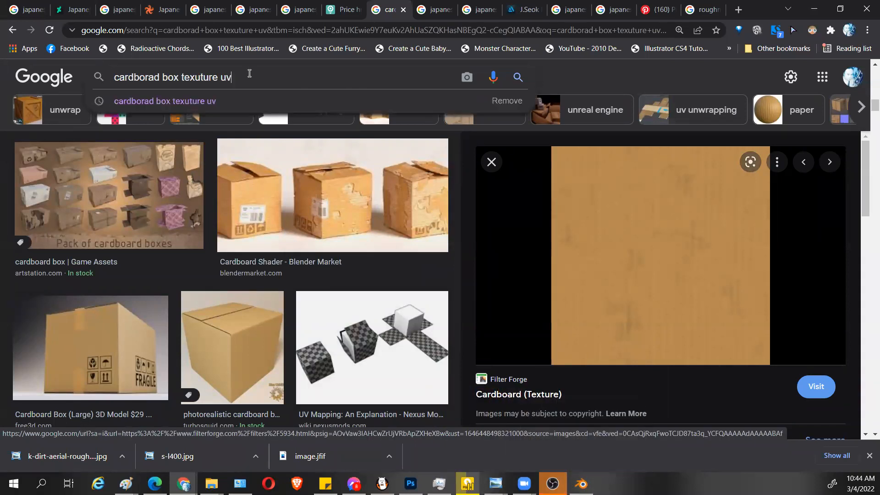
left_click_drag(249, 74, 74, 78)
type("cerea")
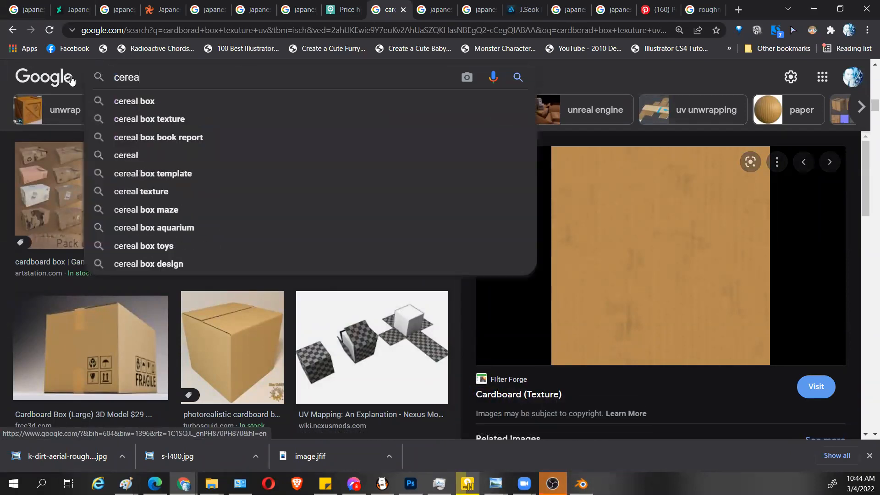
type("l box texture")
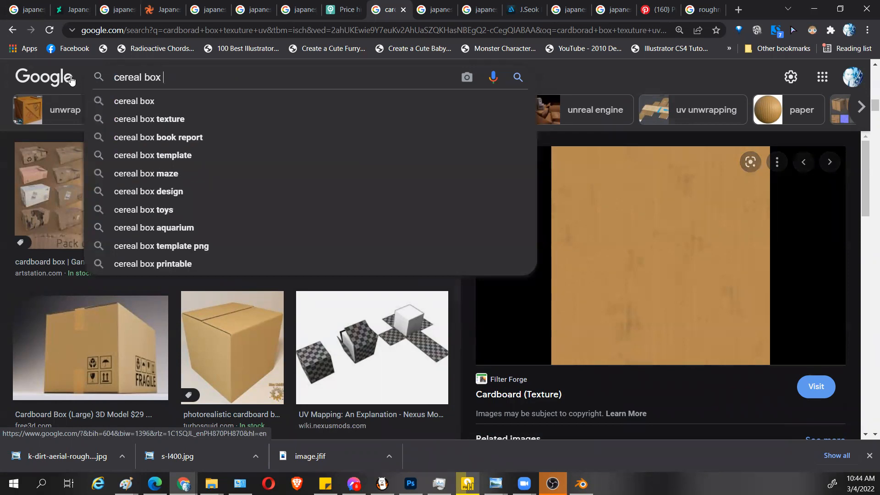
key("Return")
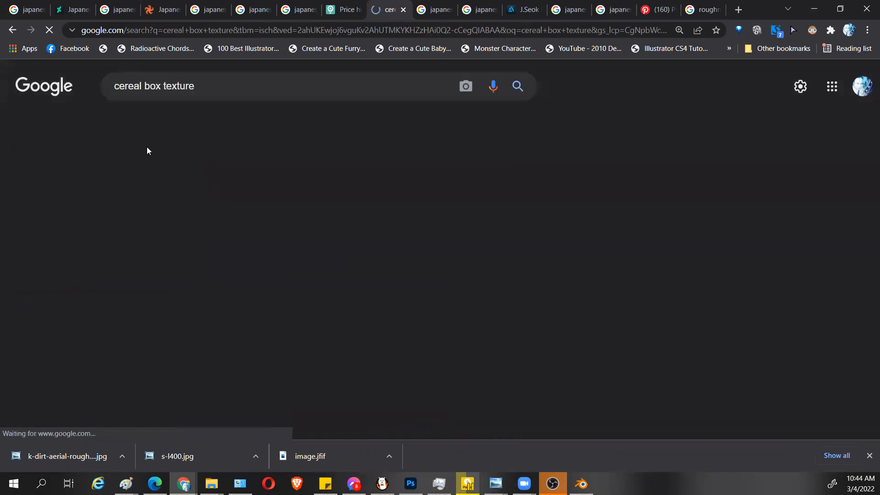
Step: Preview the Rice Krispies Blender tutorial, Apple Cinnamon Cheerios and Golden Grahams box layouts among the cereal box results
left_click(200, 263)
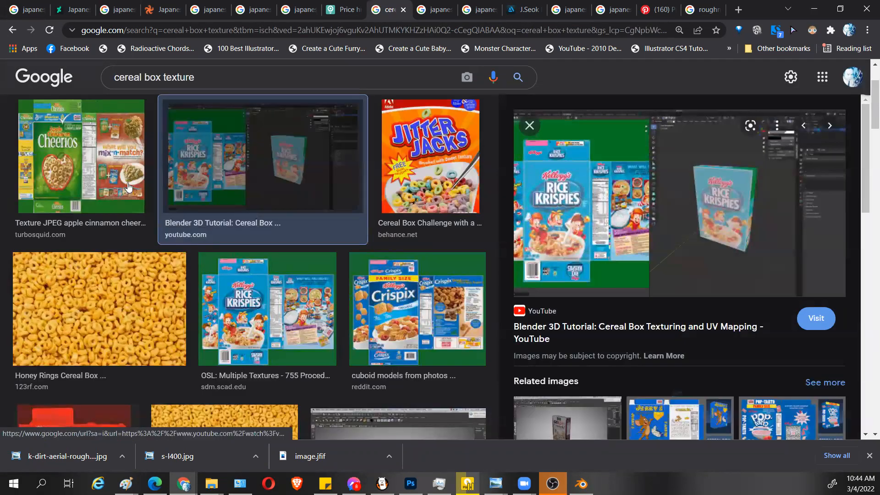
left_click(118, 174)
scroll(478, 256, "down", 15)
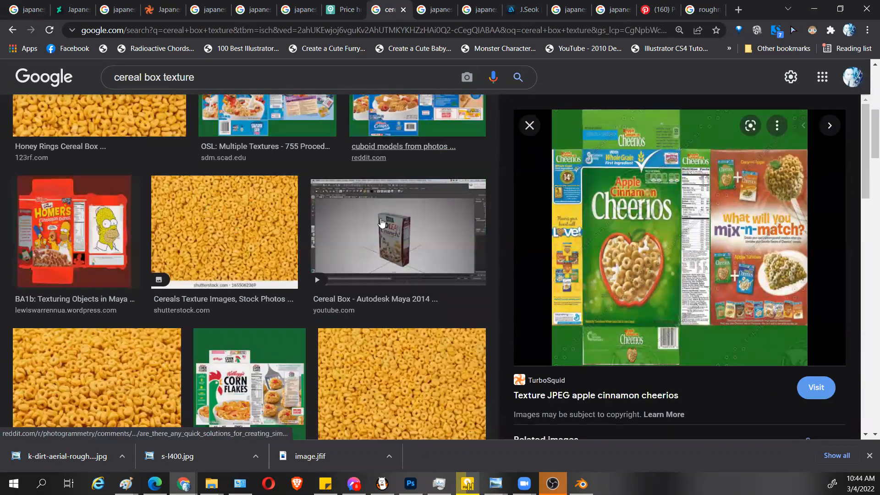
scroll(362, 279, "down", 5)
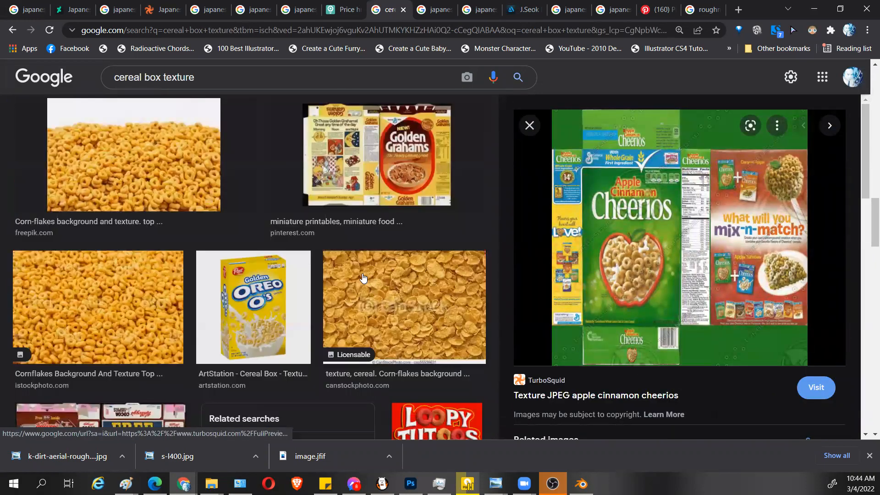
left_click(389, 150)
scroll(281, 274, "down", 3)
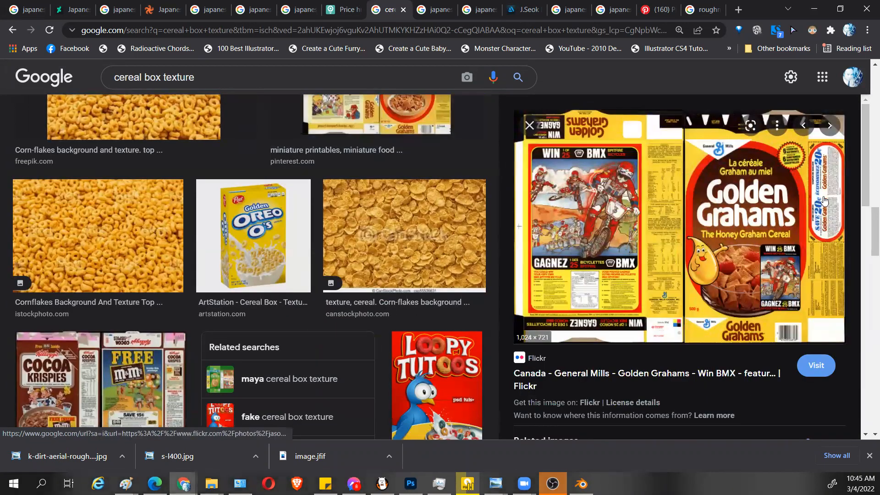
scroll(281, 269, "up", 5)
scroll(221, 178, "up", 4)
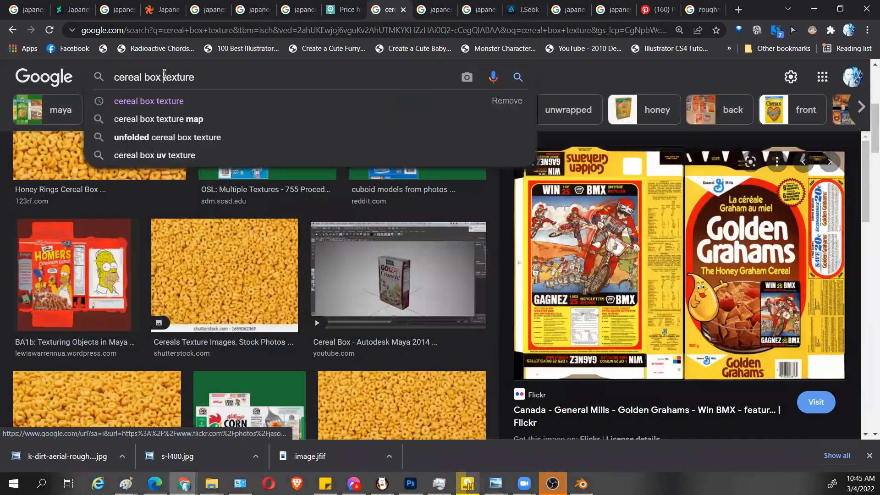
Step: Add "japanese" to the query and search the images for "cereal box japanese texture"
left_click(165, 75)
type("japa")
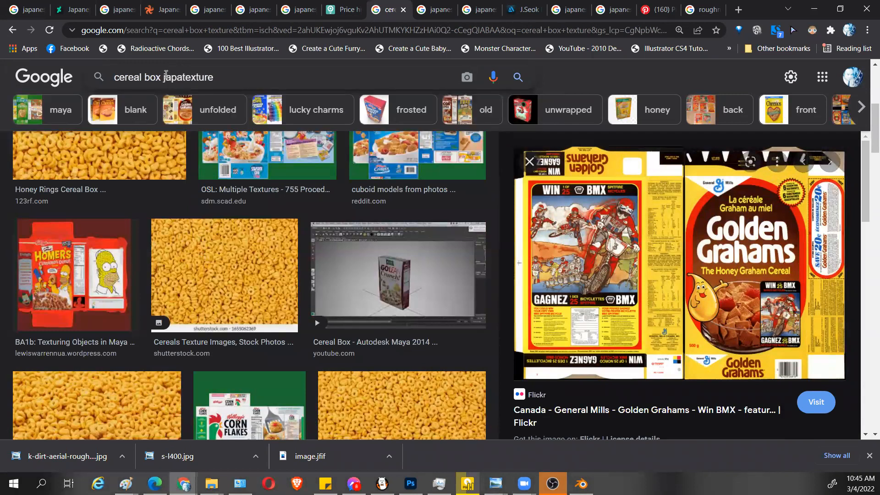
type("nese")
key("Return")
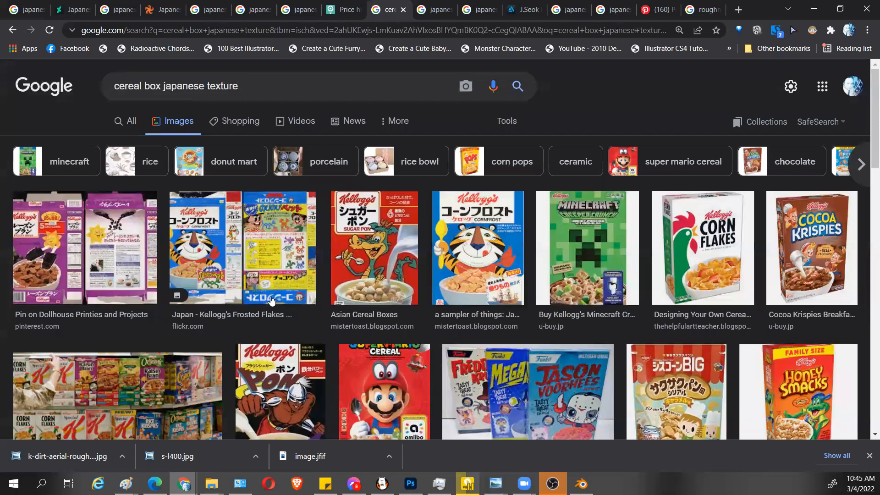
Step: Save the Japanese Kellogg's Frosted Flakes box image as "kelogs" in the store front folder and open its Flickr page in a new tab
left_click(271, 301)
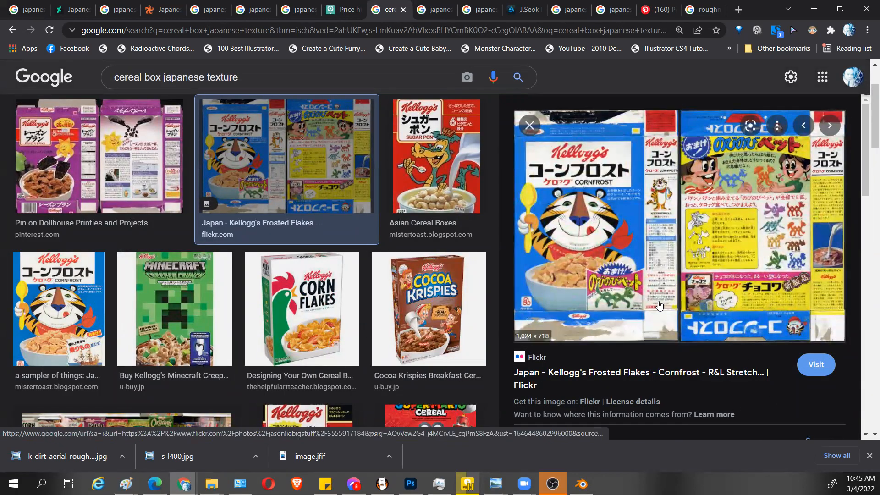
right_click(639, 234)
left_click(672, 370)
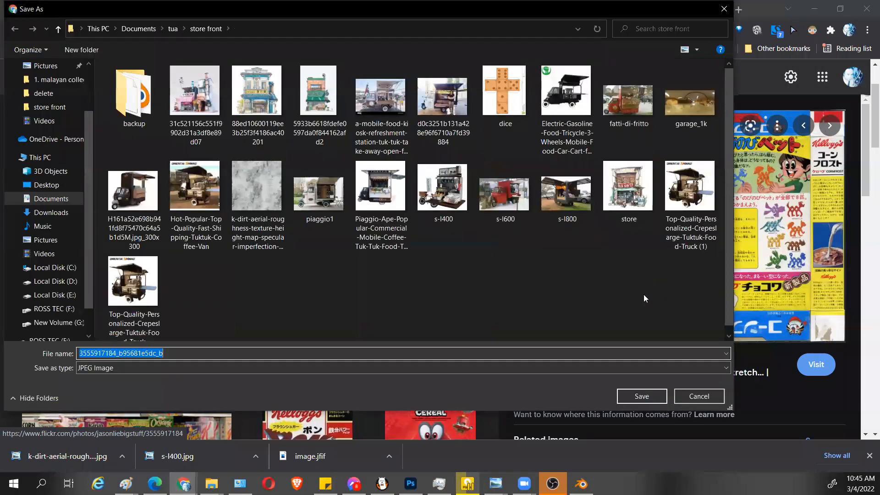
type("kelogs")
key("Return")
right_click(621, 224)
left_click(639, 228)
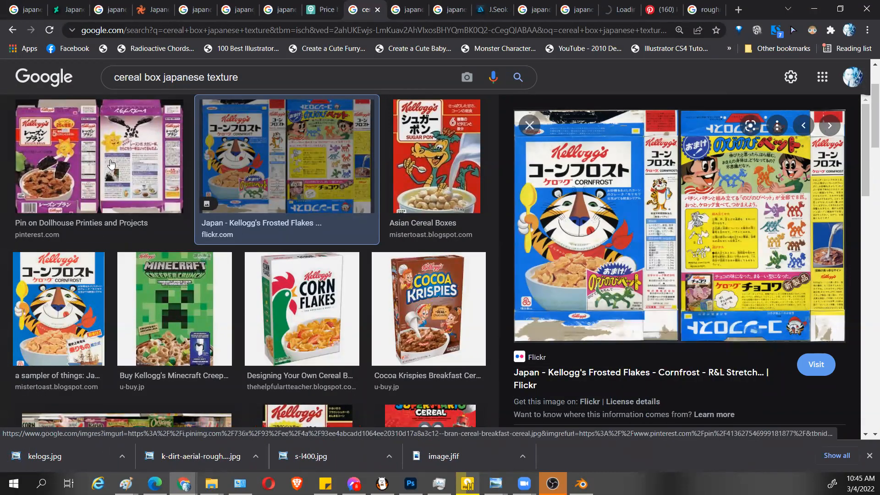
Step: Preview the purple Japanese Kellogg's Raisin Bran box image and save it as "kellogs" in the store front folder
left_click(111, 164)
right_click(618, 223)
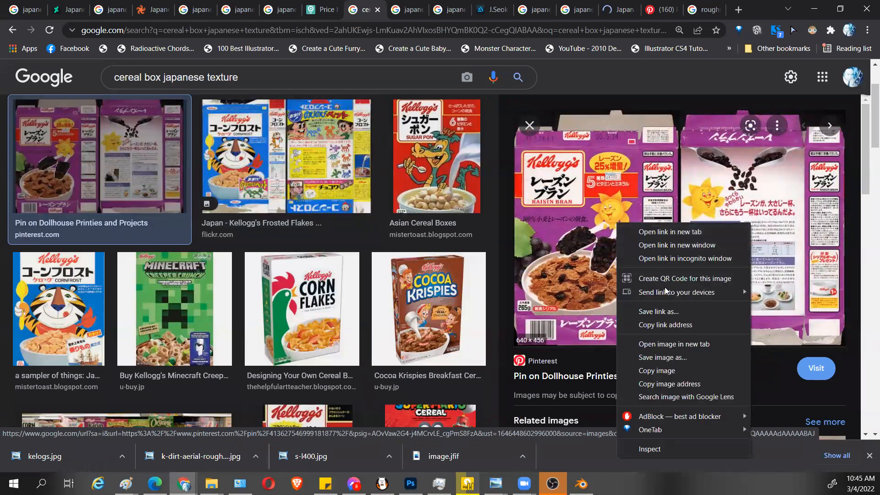
left_click(663, 356)
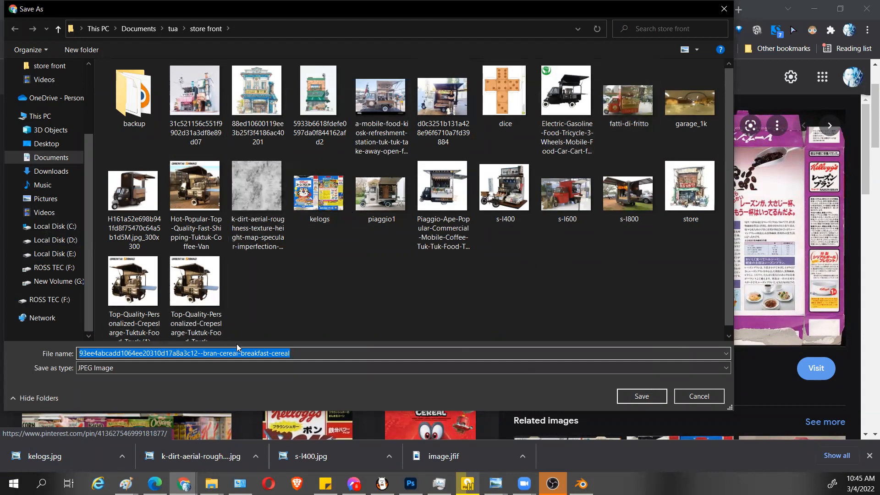
type("kellogs")
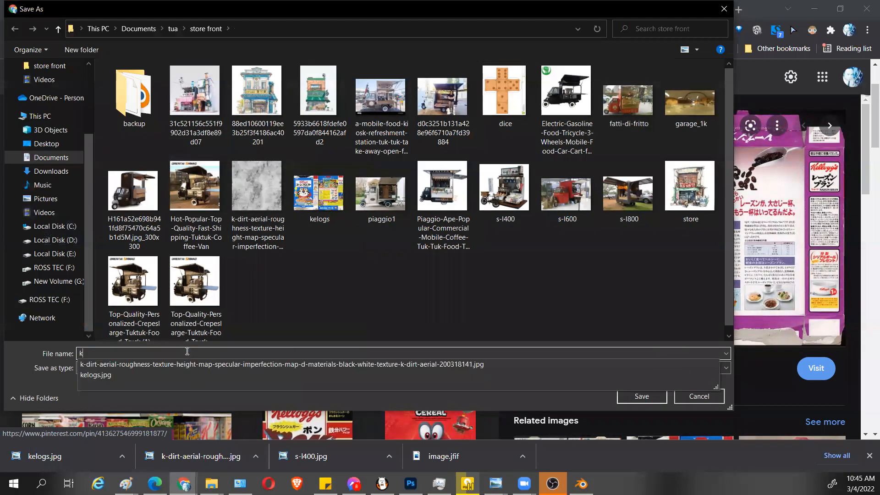
key("Return")
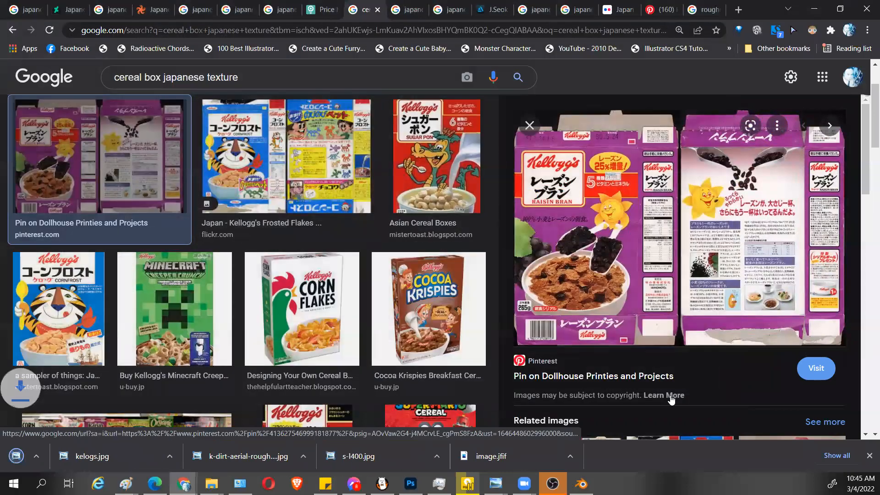
Step: Browse the Japanese cereal box image results and the images related to the purple Raisin Bran box for more textures
scroll(714, 275, "down", 5)
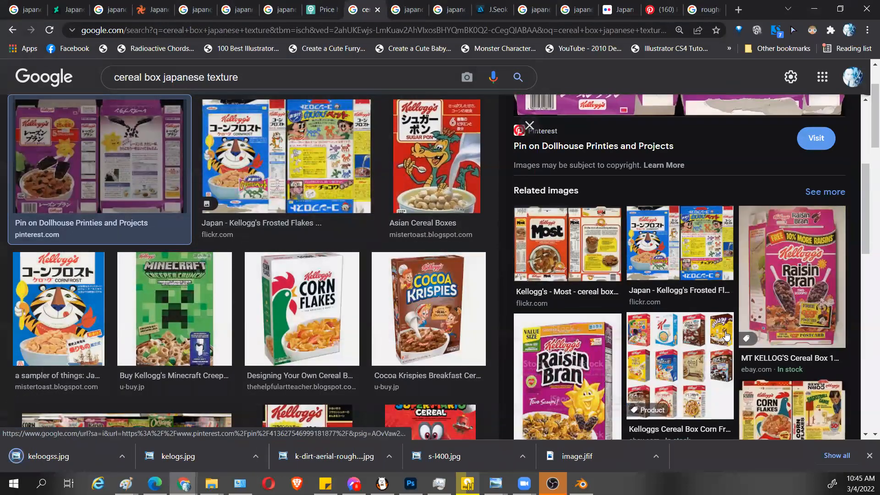
scroll(726, 268, "down", 1)
scroll(314, 234, "down", 3)
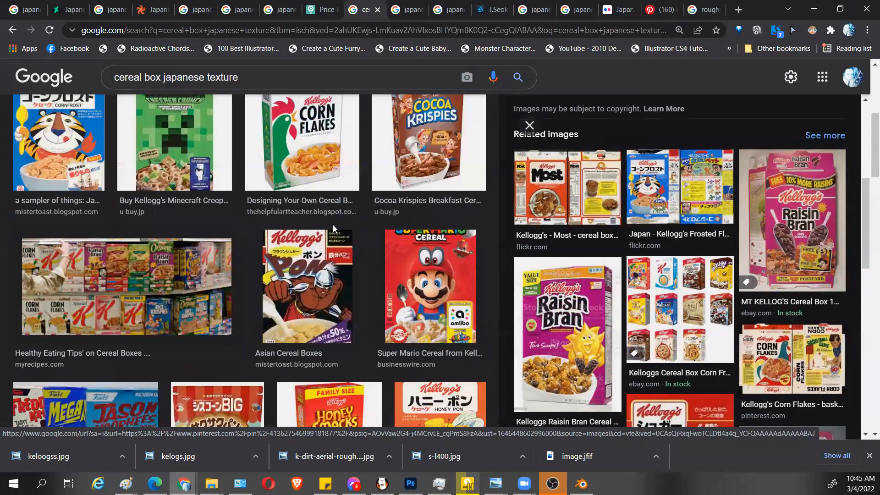
scroll(333, 226, "down", 3)
scroll(334, 227, "down", 9)
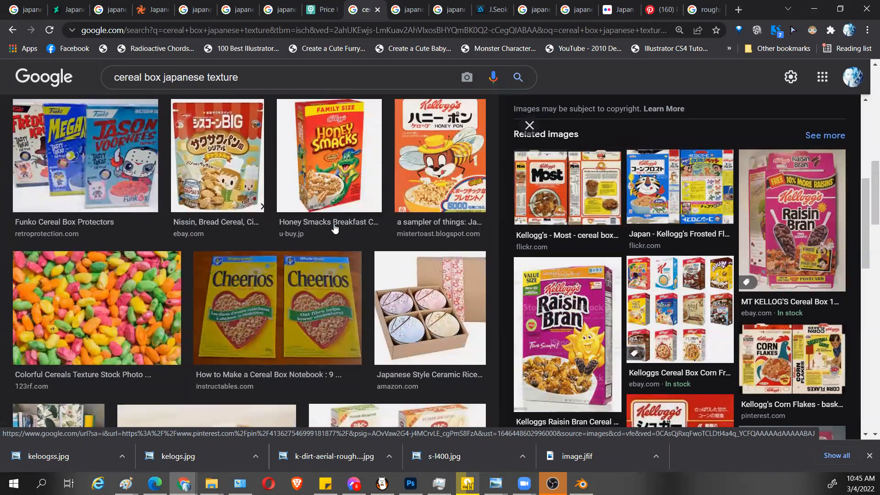
scroll(336, 227, "down", 5)
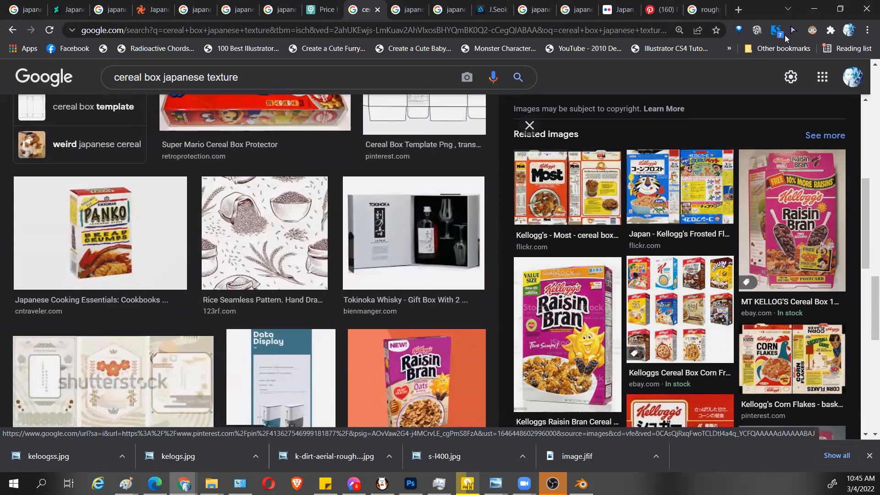
Step: Switch to Blender and add a mesh cube in front of the storefront, near the wooden dice
left_click(814, 8)
left_click(581, 484)
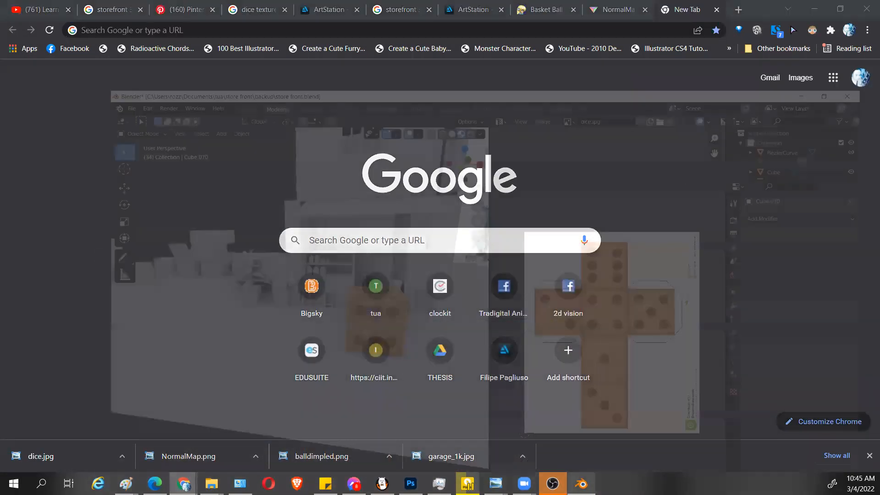
scroll(403, 313, "down", 6)
middle_click_drag(380, 313, 338, 314)
scroll(343, 312, "up", 5)
middle_click_drag(283, 327, 287, 326, "shift")
key("shift+a")
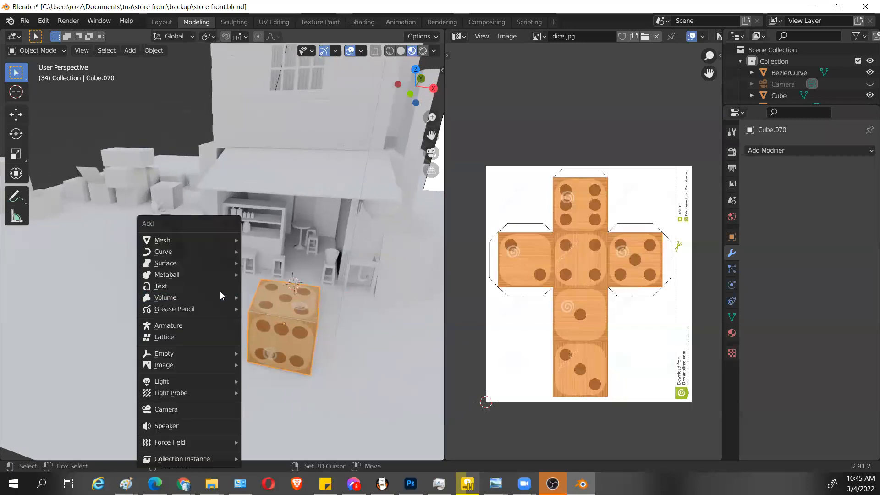
mouse_move(215, 240)
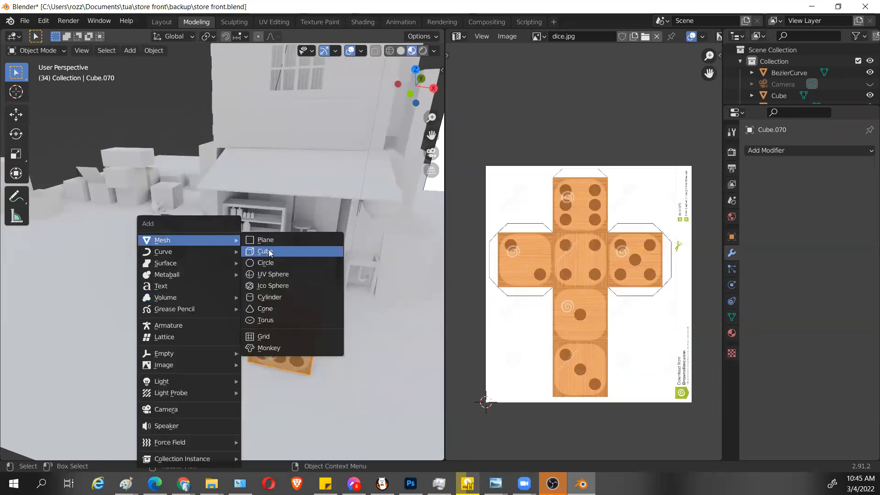
left_click(263, 251)
middle_click_drag(310, 314, 210, 298)
Step: Activate the Transform tool, raise the new cube above the ground and move it along X and Y to the open area beside the storefront
key("c")
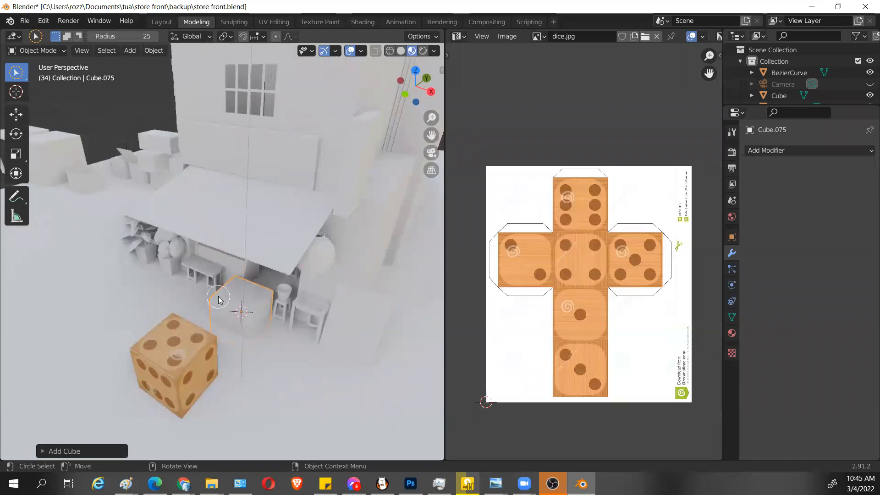
left_click_drag(24, 76, 65, 99)
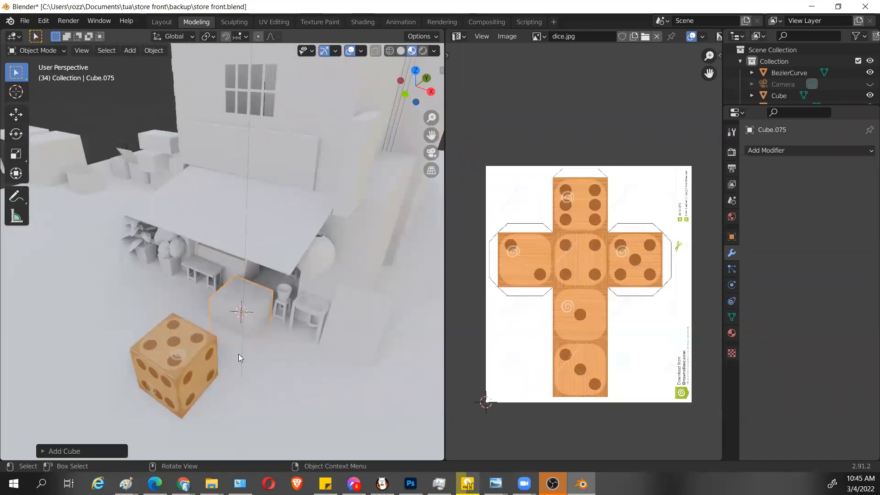
key("shift+space")
left_click(225, 374)
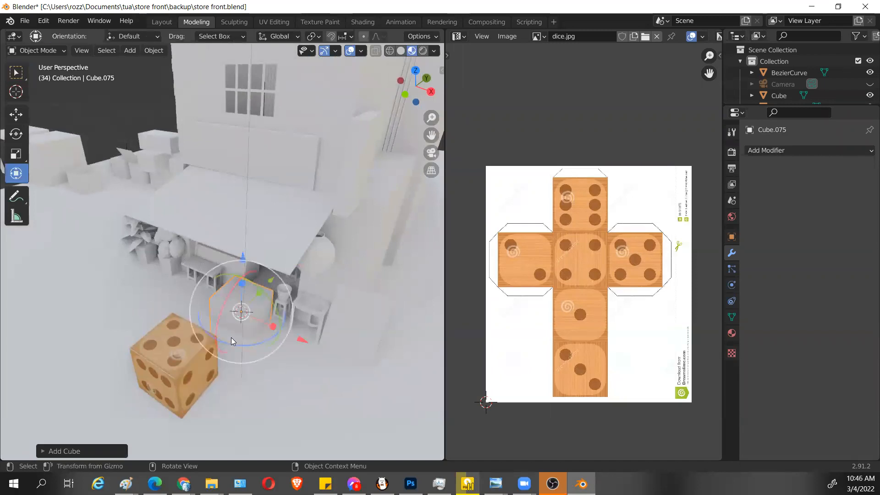
left_click_drag(243, 261, 243, 184)
middle_click_drag(286, 229, 271, 244)
left_click_drag(248, 235, 97, 280)
middle_click_drag(198, 324, 262, 310)
left_click_drag(411, 220, 225, 212)
middle_click_drag(222, 221, 331, 260, "shift")
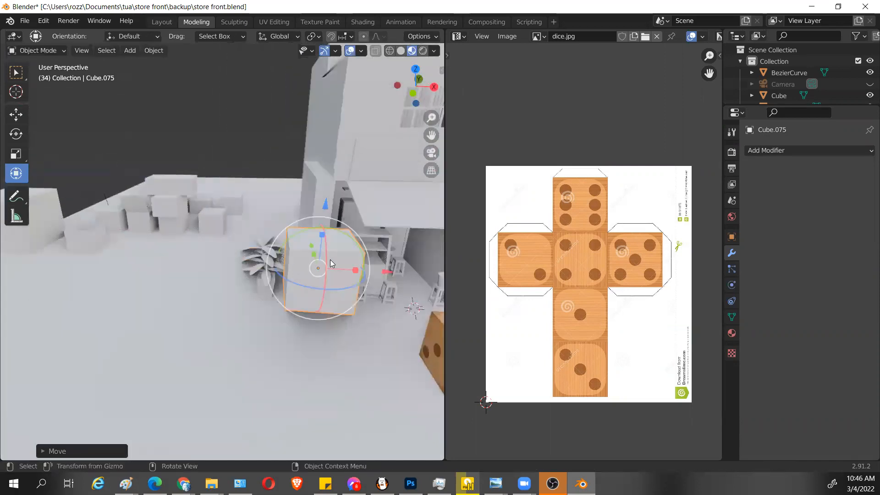
Step: Resize the new cube into an upright box with cereal box proportions
middle_click_drag(352, 293, 275, 274)
left_click_drag(250, 242, 259, 276)
middle_click_drag(259, 275, 351, 330)
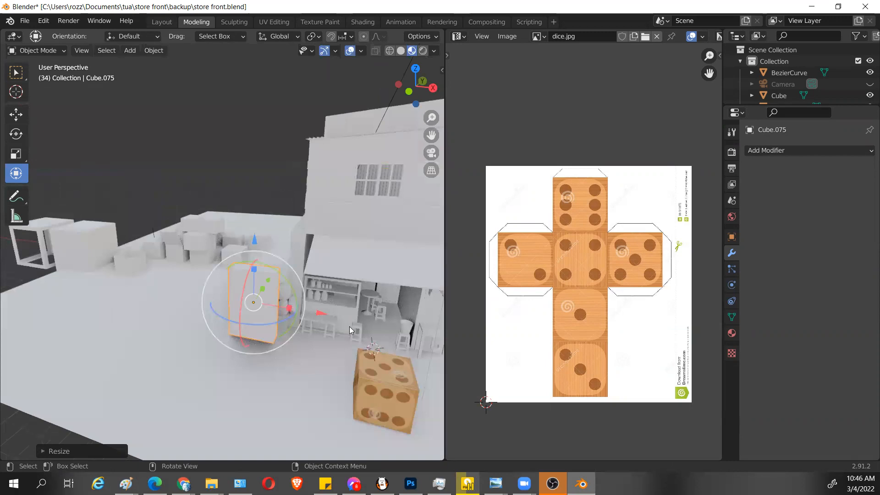
Step: Bring the kelogs image from the store front folder into the front view as a reference image in the empty area beside the storefront
key("KP_1")
scroll(188, 332, "up", 4)
middle_click_drag(189, 332, 108, 367, "shift")
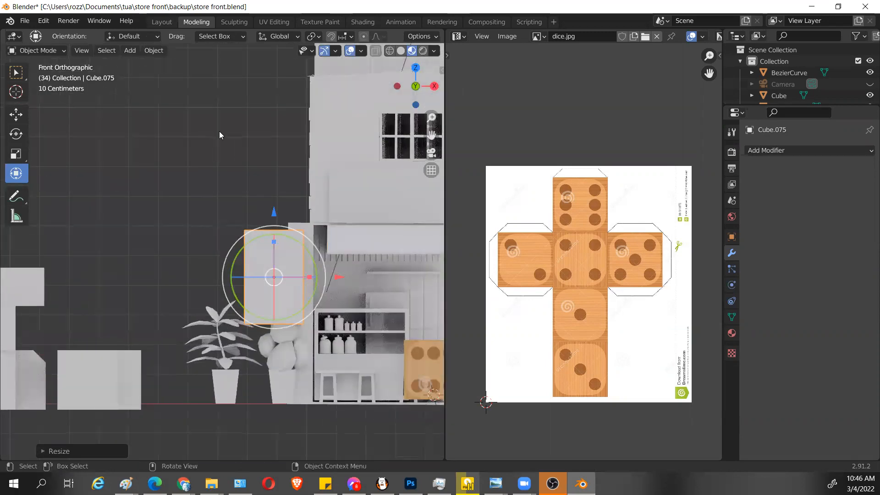
mouse_move(211, 483)
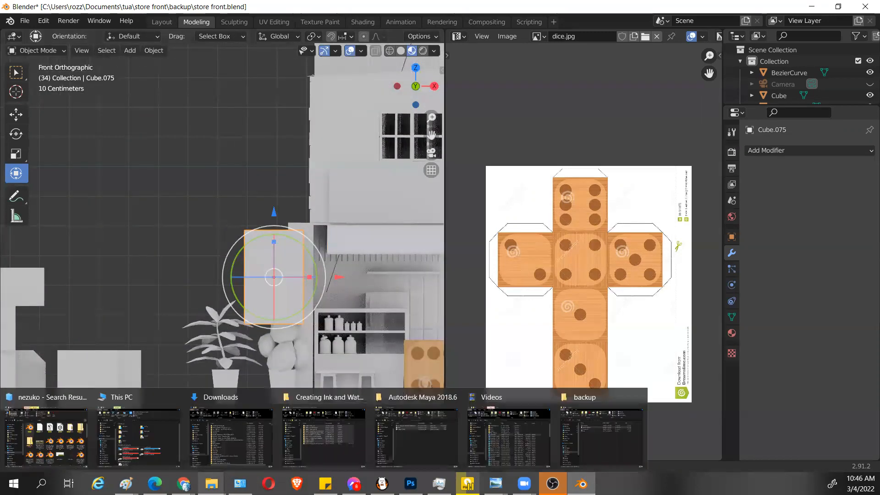
left_click(605, 426)
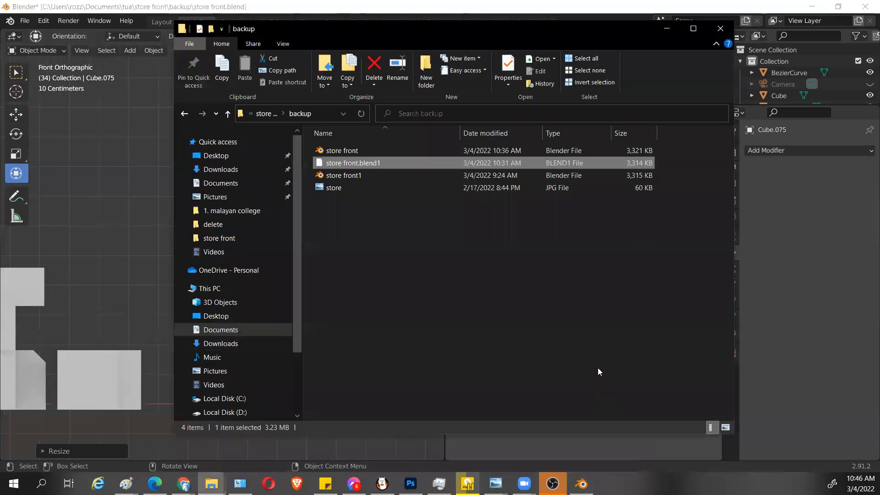
left_click(274, 115)
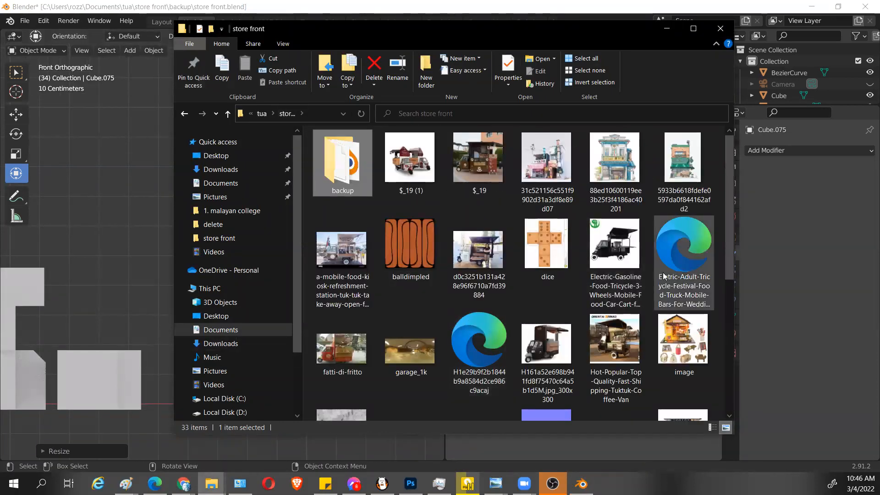
scroll(521, 333, "down", 5)
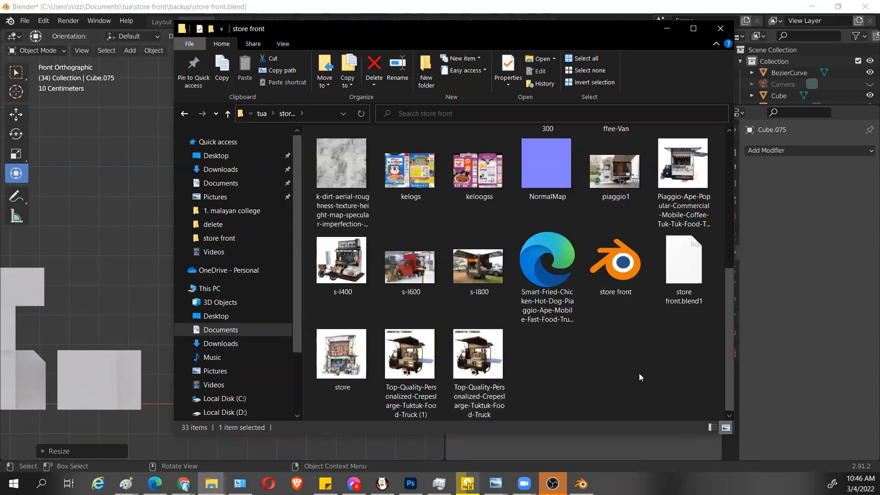
left_click_drag(410, 170, 114, 206)
left_click(144, 112)
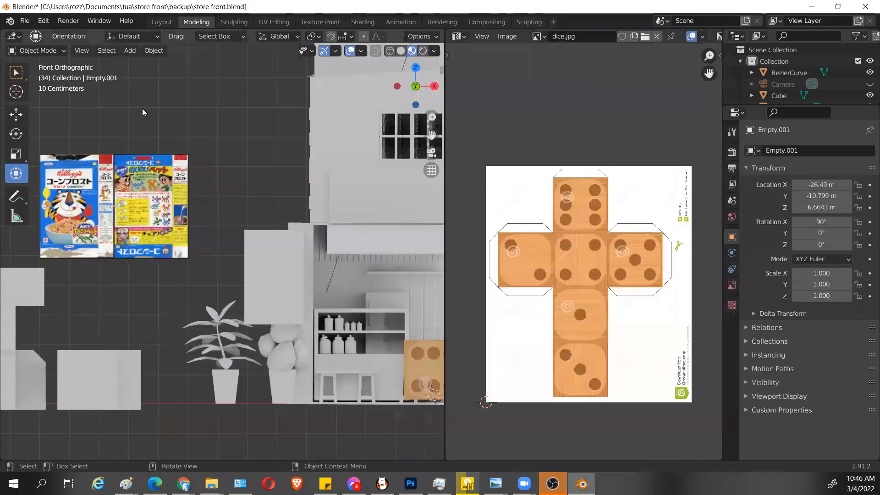
Step: Move the upright box over the front panel of the cereal box reference image
left_click(269, 264)
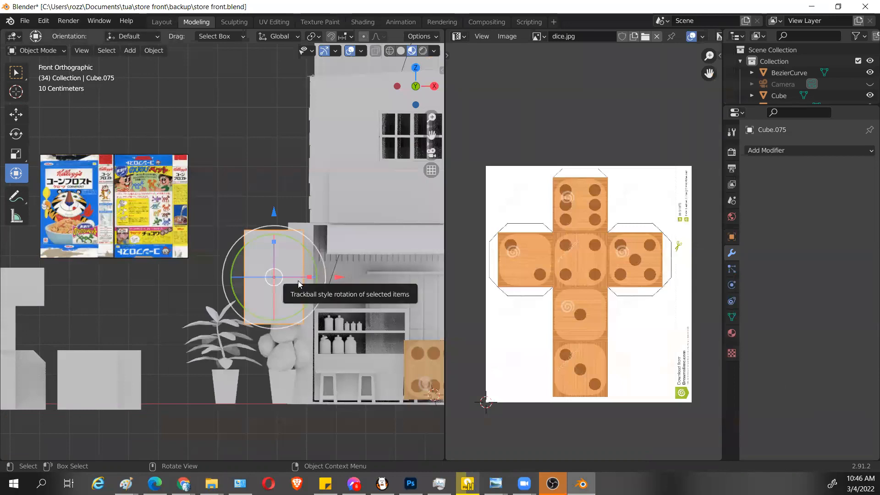
key("g")
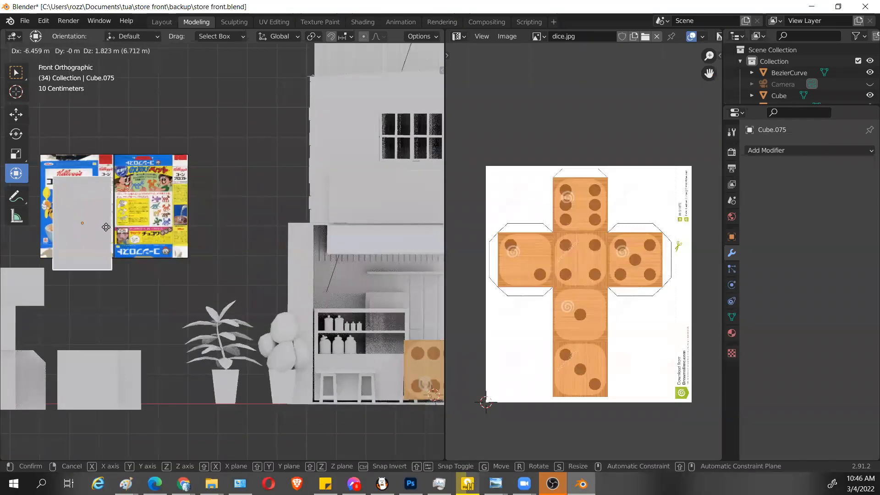
Step: Move the plain box over the cereal package image, aligning its upper-left corner with the blue front panel using a see-through display
left_click(98, 212)
middle_click_drag(189, 284, 316, 321, "shift")
scroll(293, 311, "up", 3)
scroll(208, 239, "up", 3)
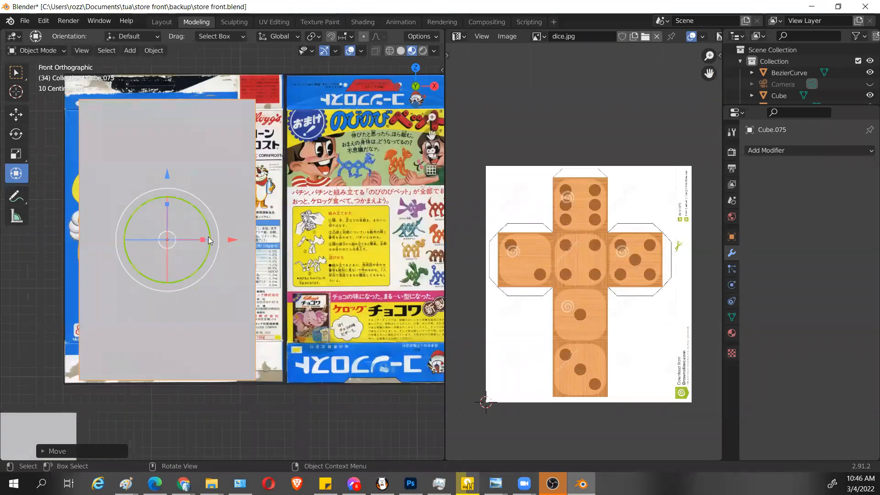
key("shift+z")
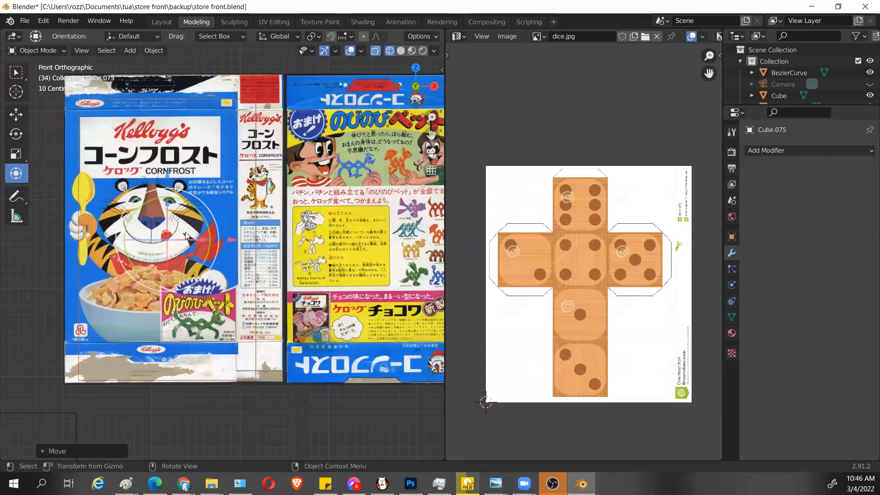
key("g")
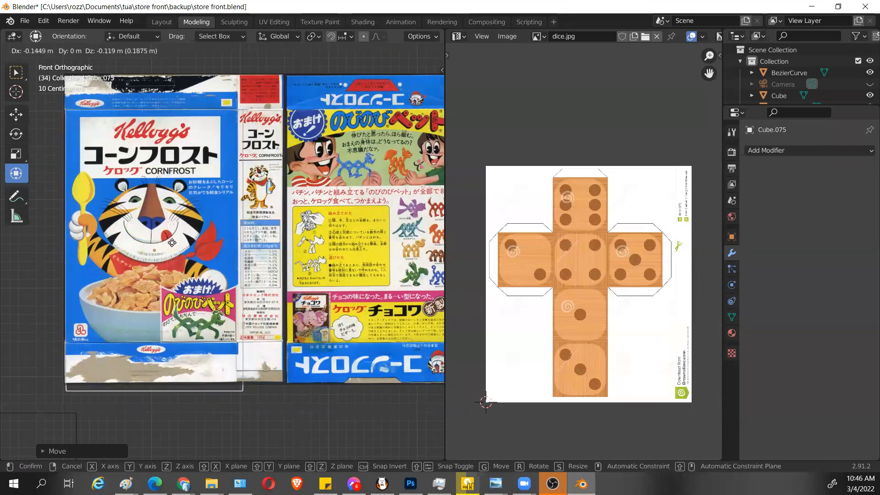
left_click(172, 242)
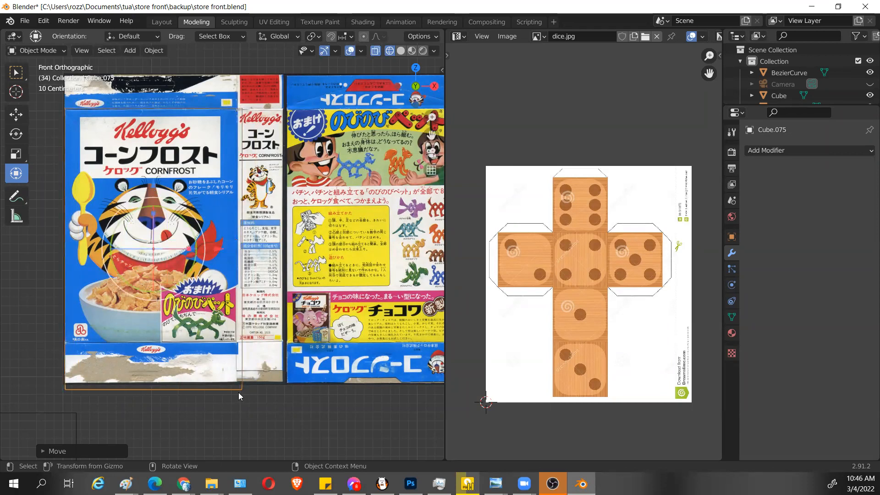
Step: Fit the box's mesh to the front panel by moving its bottom vertices up and its right-side vertices to the panel's edge
key("Tab")
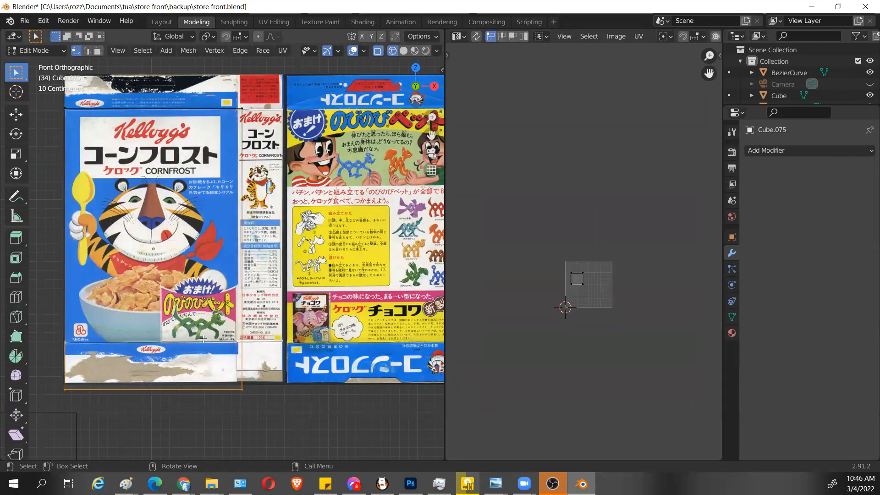
key("i")
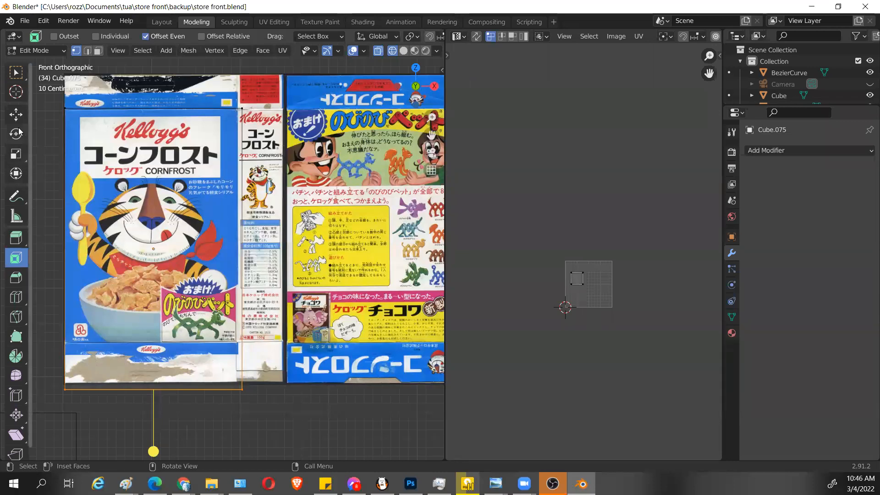
left_click(23, 175)
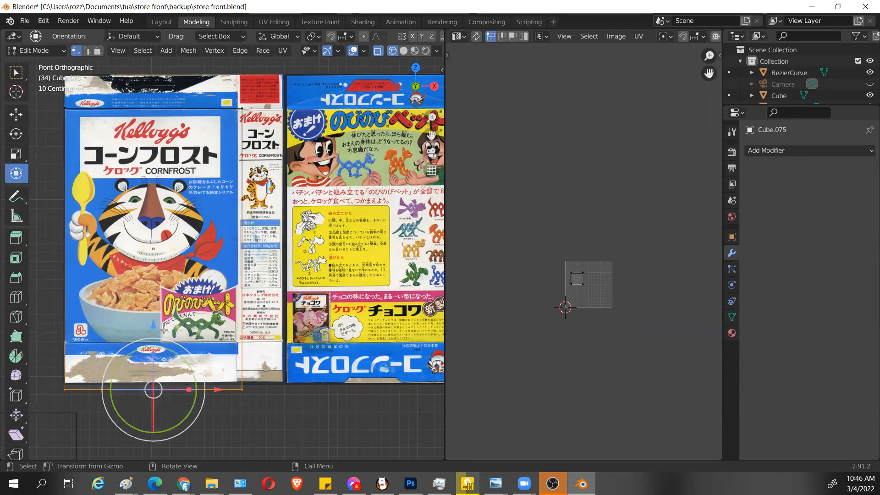
left_click_drag(163, 330, 164, 272)
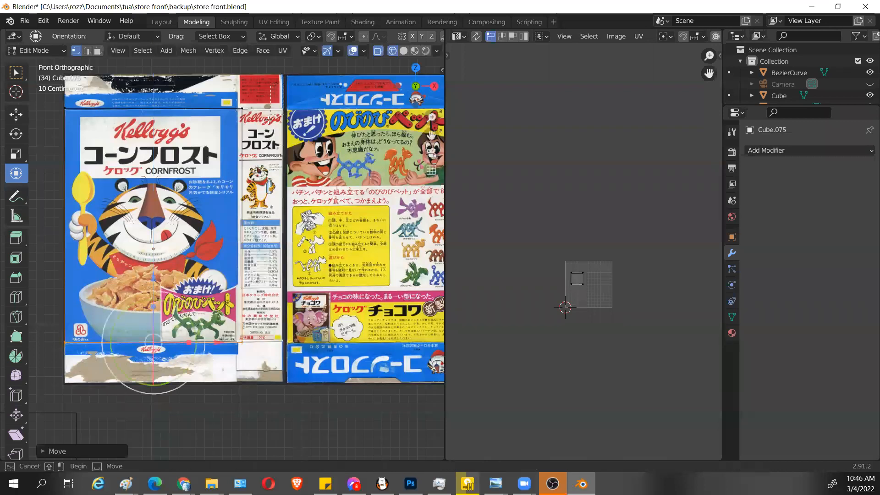
left_click_drag(229, 357, 228, 357)
left_click_drag(306, 225, 282, 256)
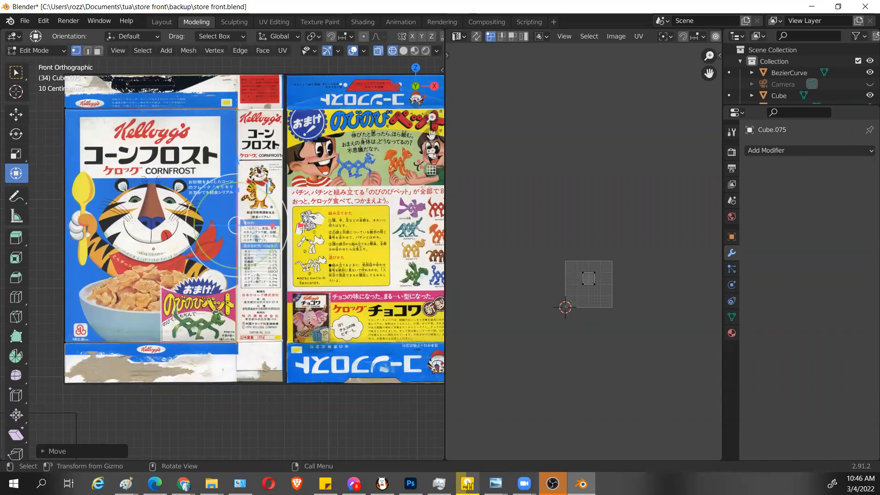
Step: Return to Object Mode with the solid display and rotate the box 90° about the Z axis
scroll(303, 228, "down", 2)
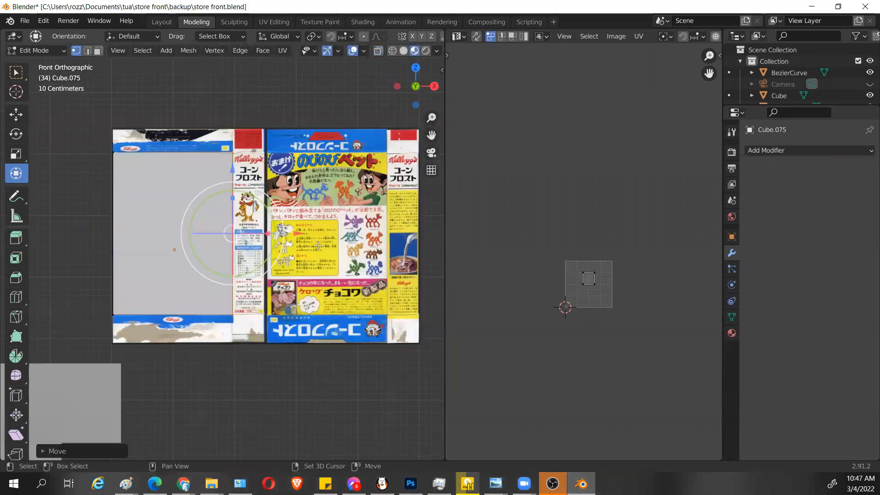
scroll(318, 245, "down", 3)
middle_click_drag(317, 245, 352, 273)
scroll(351, 273, "down", 7)
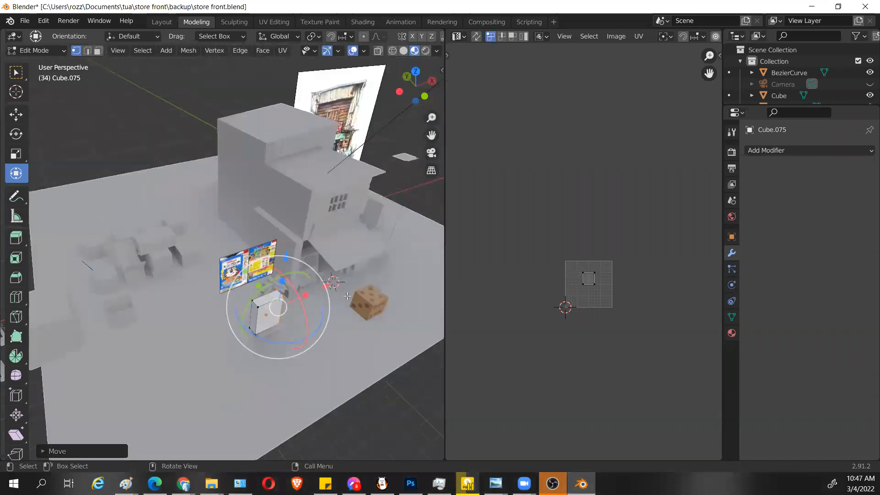
scroll(275, 307, "up", 2)
key("Tab")
left_click_drag(259, 314, 233, 275)
type("r")
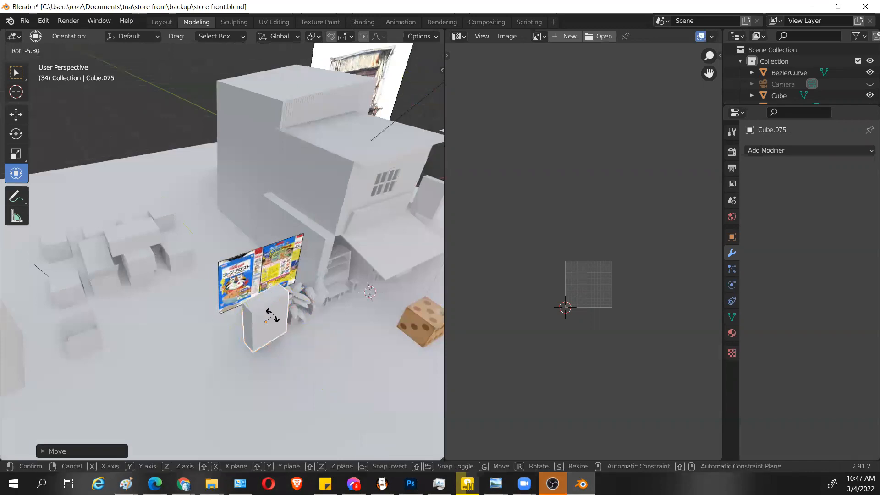
type("z90")
left_click(276, 316)
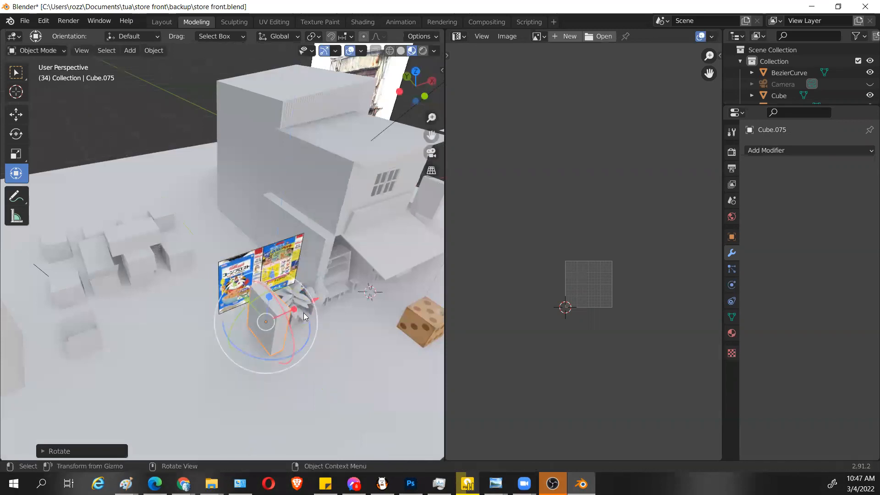
Step: In front view, move the rotated box along X onto the narrow side panel of the cereal package image
key("KP_1")
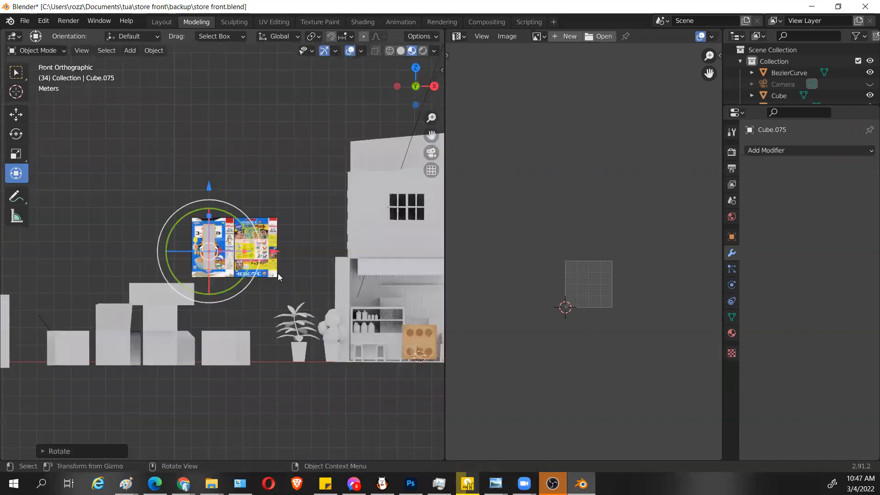
scroll(281, 278, "up", 4)
scroll(266, 266, "up", 2)
left_click_drag(251, 248, 322, 257)
scroll(315, 250, "up", 3)
scroll(322, 256, "down", 1)
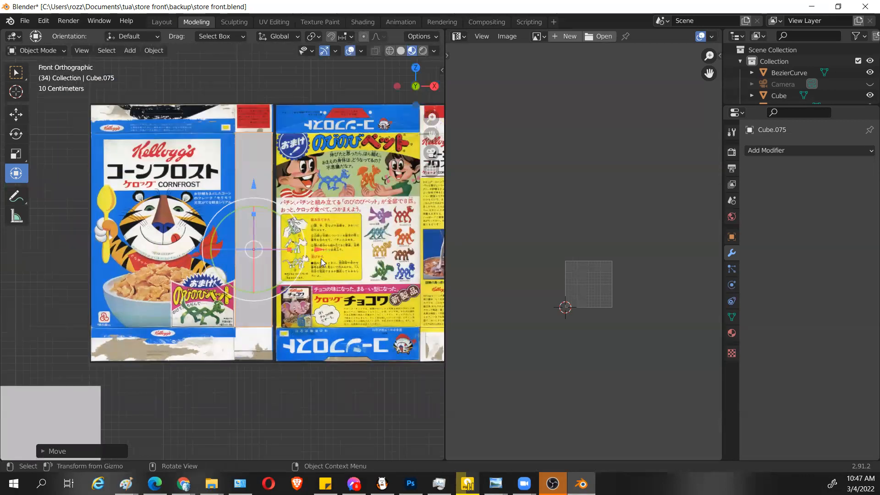
Step: Rotate the box another 90° about Z and move it clear of the cereal package image
key("r")
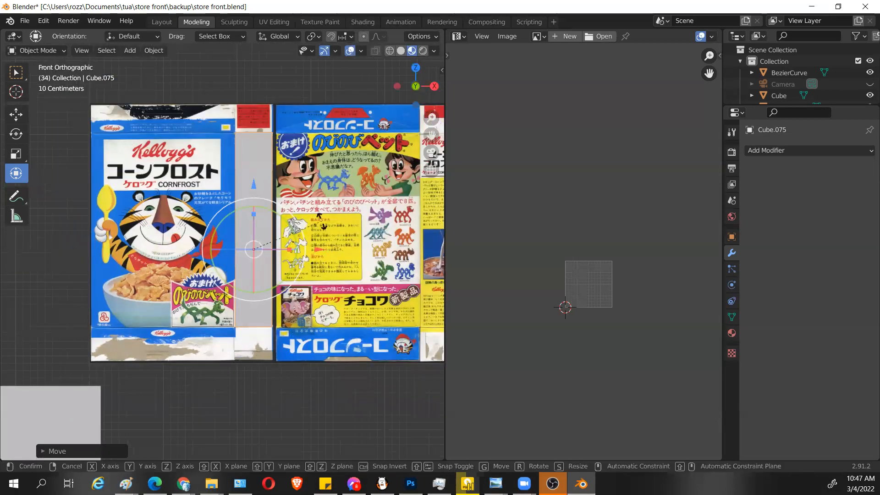
key("z")
key("9")
key("0")
key("Return")
middle_click_drag(327, 253, 349, 301)
left_click_drag(288, 265, 355, 287)
middle_click_drag(321, 294, 293, 281, "shift")
scroll(293, 282, "up", 2)
scroll(350, 279, "down", 2)
scroll(350, 271, "up", 3)
scroll(350, 271, "up", 2)
middle_click_drag(350, 271, 277, 258, "shift")
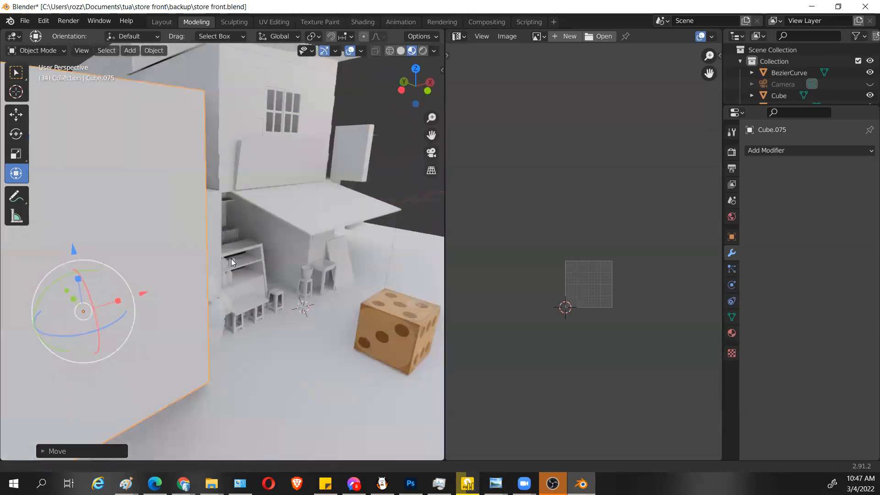
scroll(277, 258, "down", 4)
Step: Select the box's entire mesh in Edit Mode and unwrap it with Smart UV Project at a 66° angle limit
key("Tab")
scroll(595, 298, "up", 5)
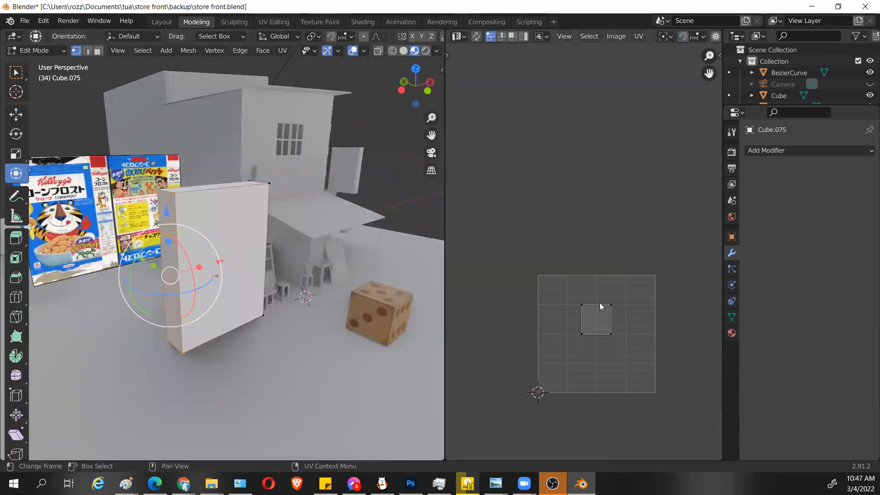
key("l")
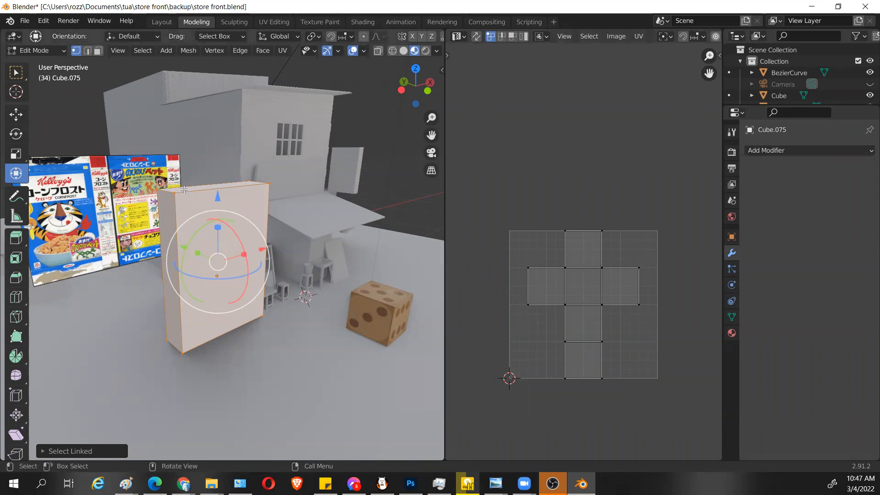
middle_click_drag(230, 205, 235, 214)
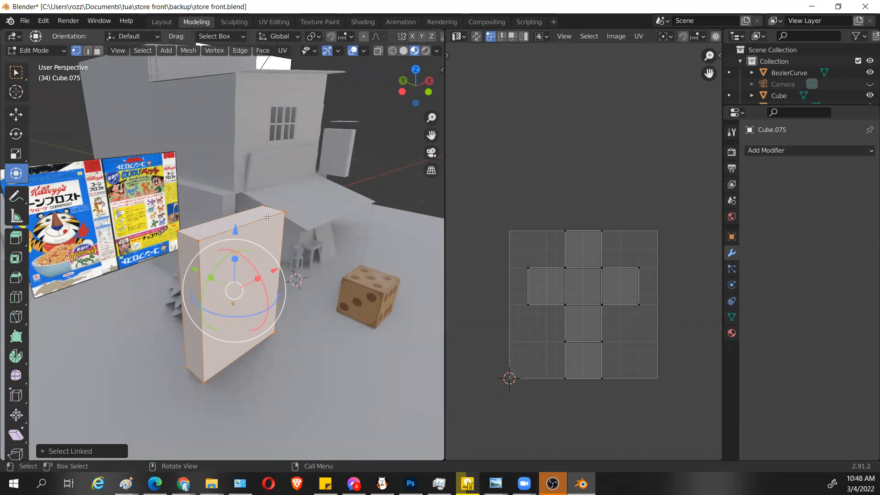
key("u")
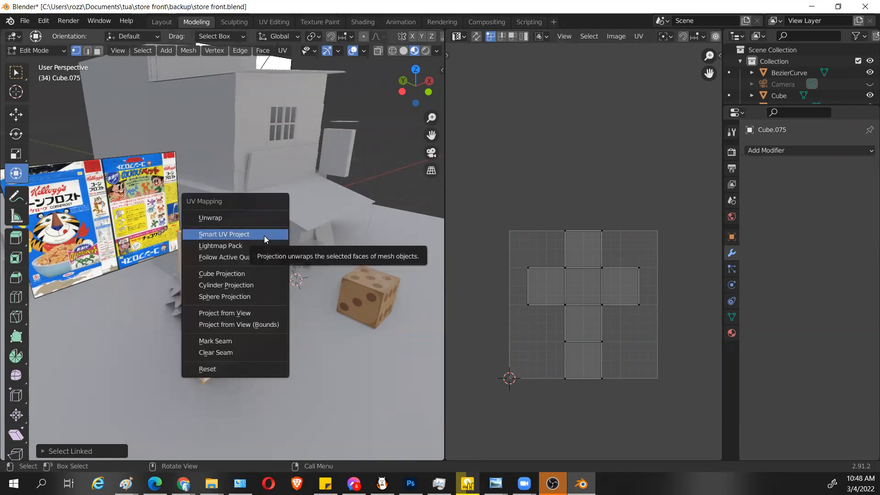
left_click(264, 236)
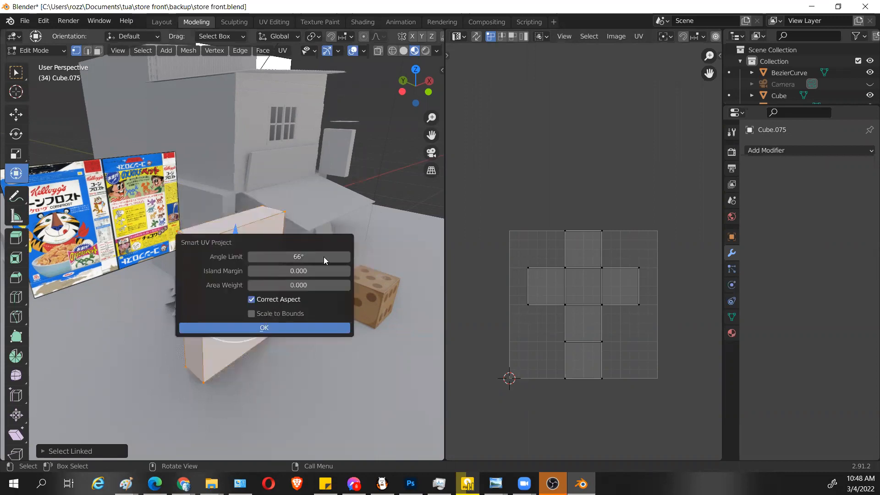
left_click(301, 326)
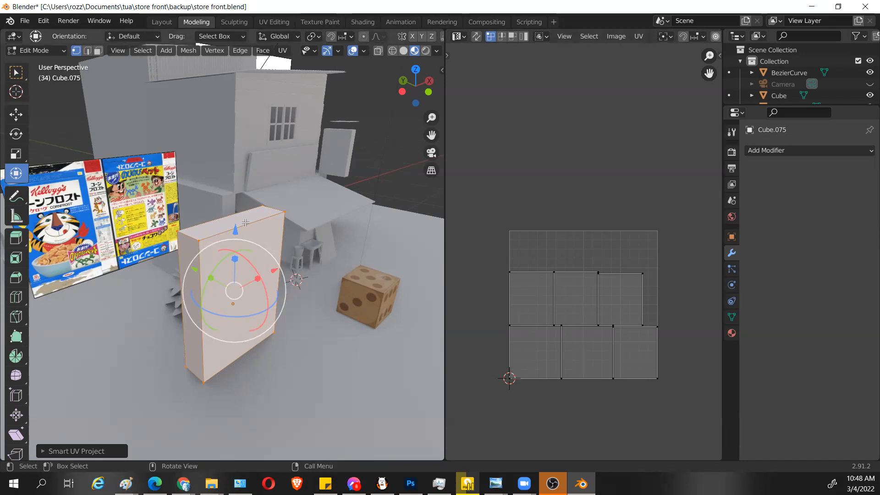
Step: Apply All Transforms to the box in Object Mode
key("Tab")
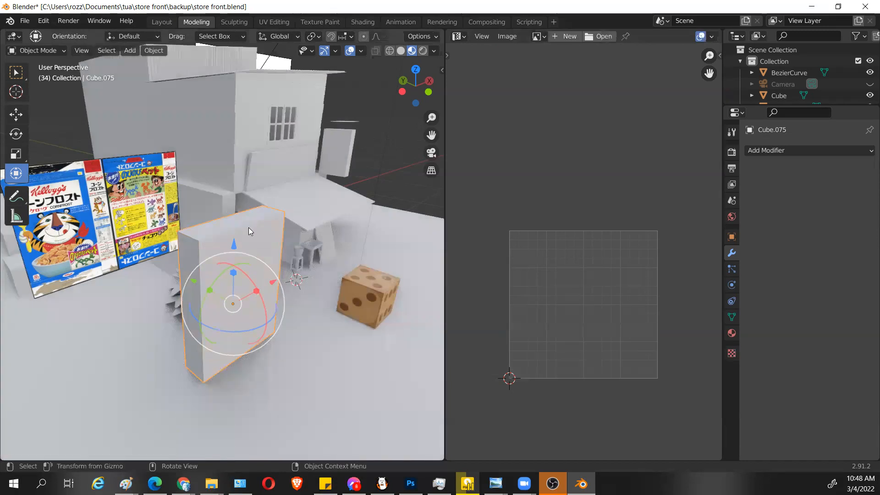
key("ctrl+a")
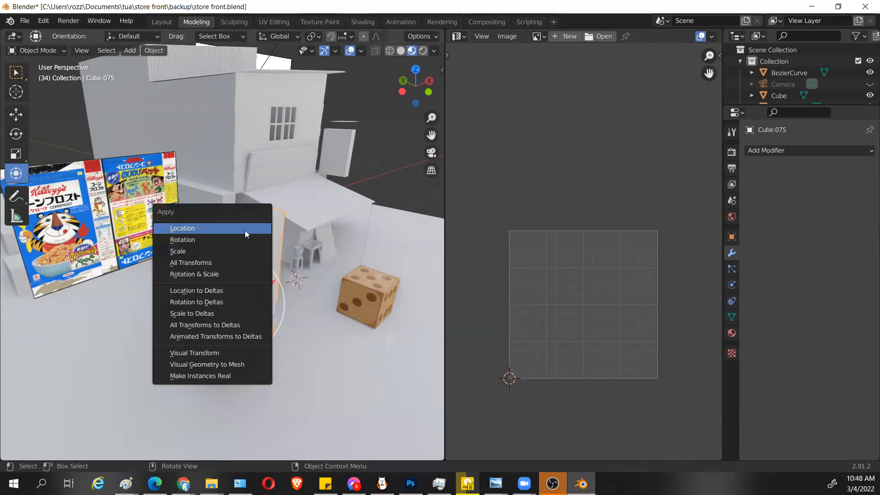
left_click(241, 264)
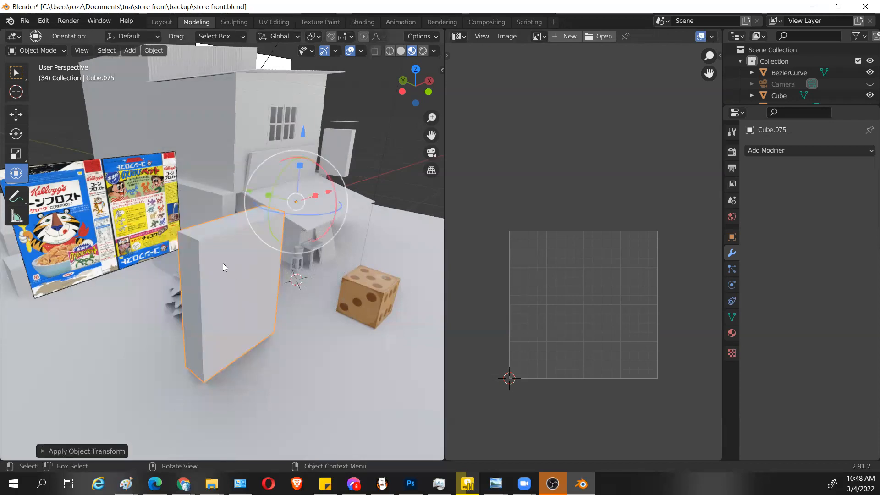
left_click(223, 263)
left_click(203, 267)
middle_click_drag(202, 267, 255, 352)
middle_click_drag(126, 276, 194, 265)
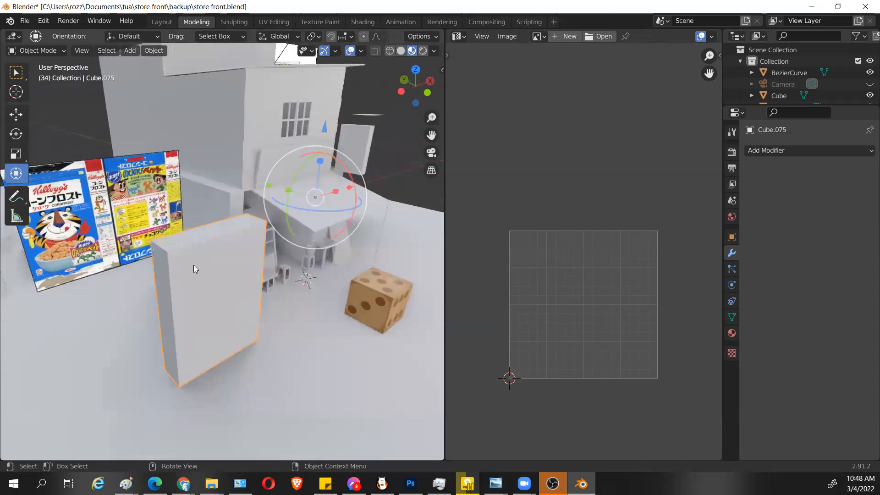
Step: Set the box's origin to its geometry
left_click(156, 50)
mouse_move(185, 76)
left_click(314, 88)
Step: Unwrap the box's whole mesh again with Smart UV Project so the UV islands follow its real proportions
middle_click_drag(273, 276, 278, 282)
key("Tab")
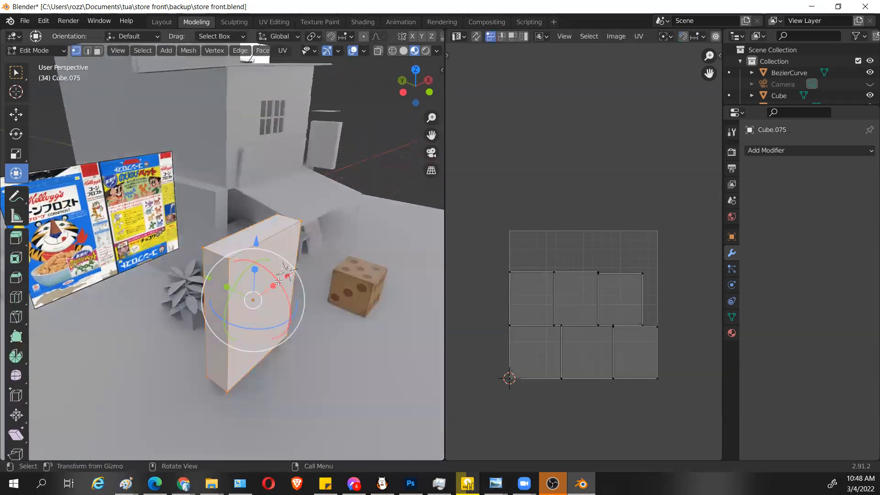
key("u")
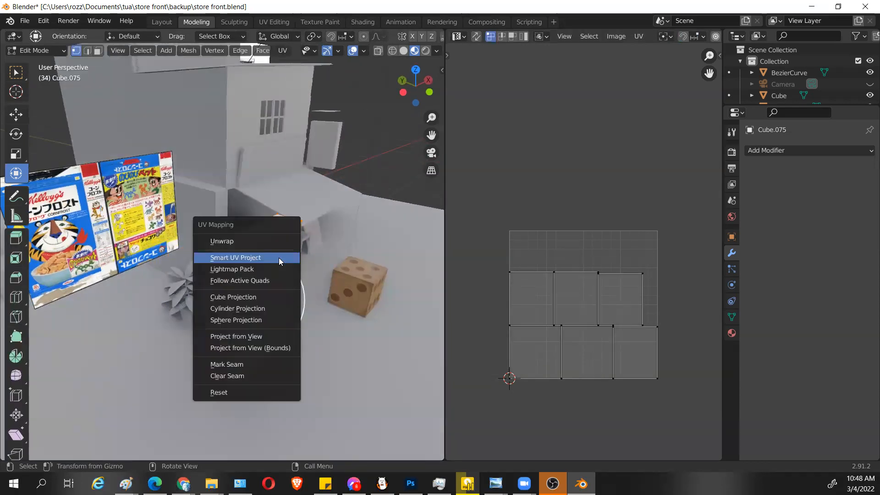
left_click(279, 257)
left_click(308, 347)
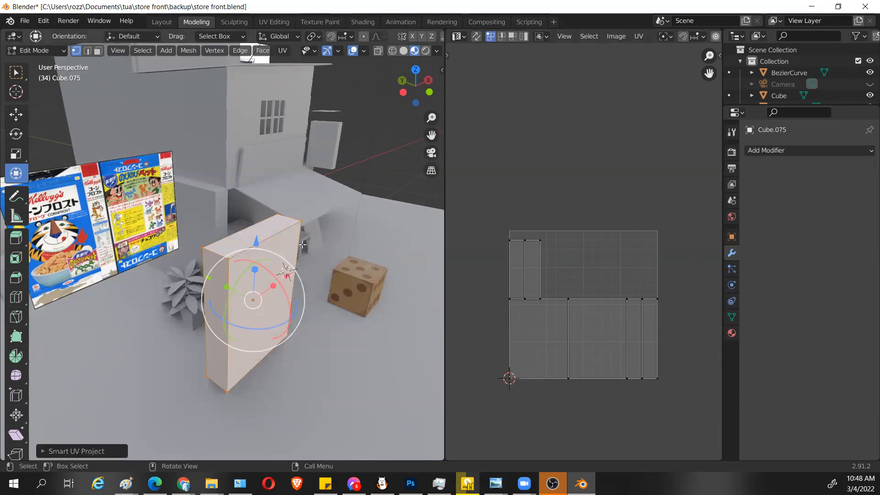
Step: Try to apply All Transforms to the box once more in Object Mode
key("Tab")
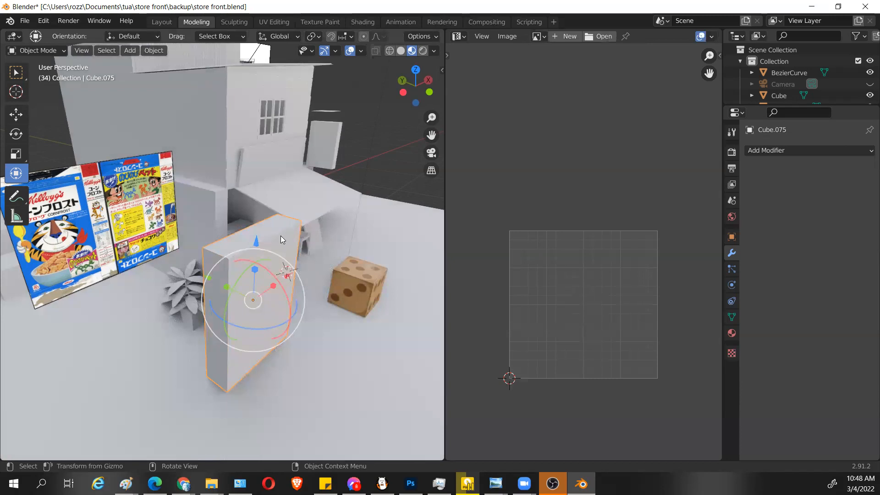
key("ctrl+a")
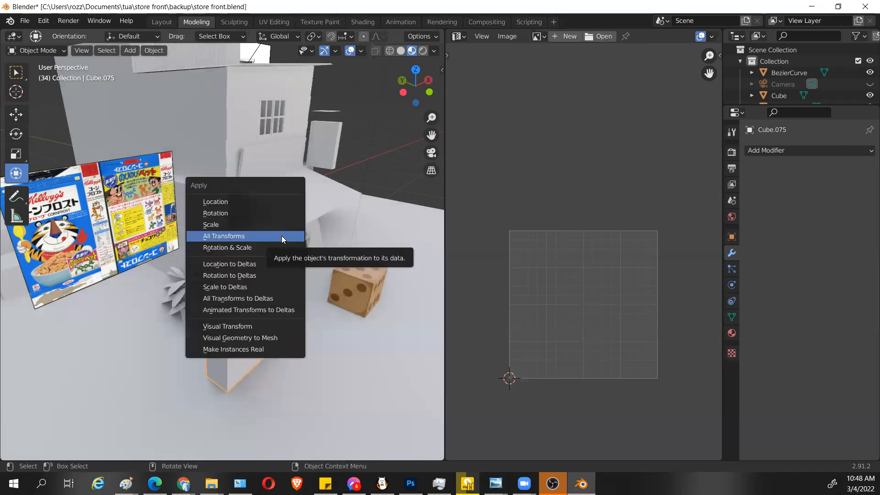
left_click(286, 236)
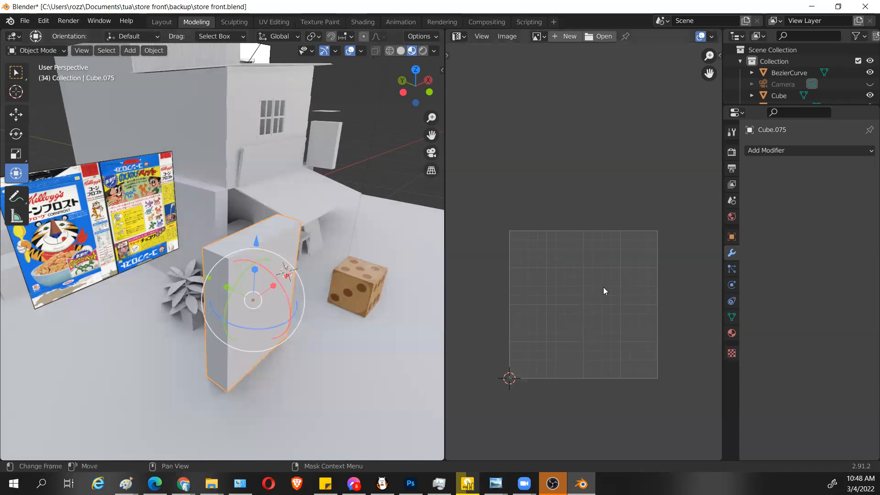
Step: Return the box to Edit Mode and compare the package artwork's panel layout with the box's faces and UV islands
key("Tab")
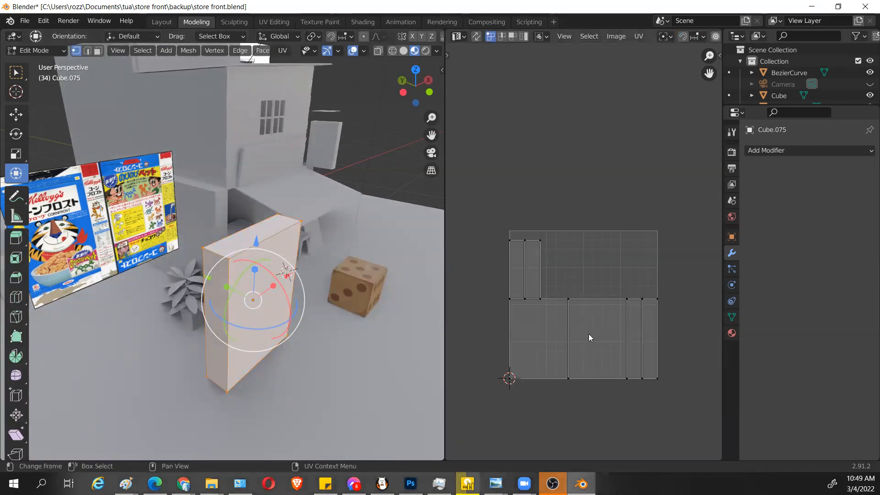
scroll(581, 352, "up", 2)
middle_click_drag(409, 281, 275, 288)
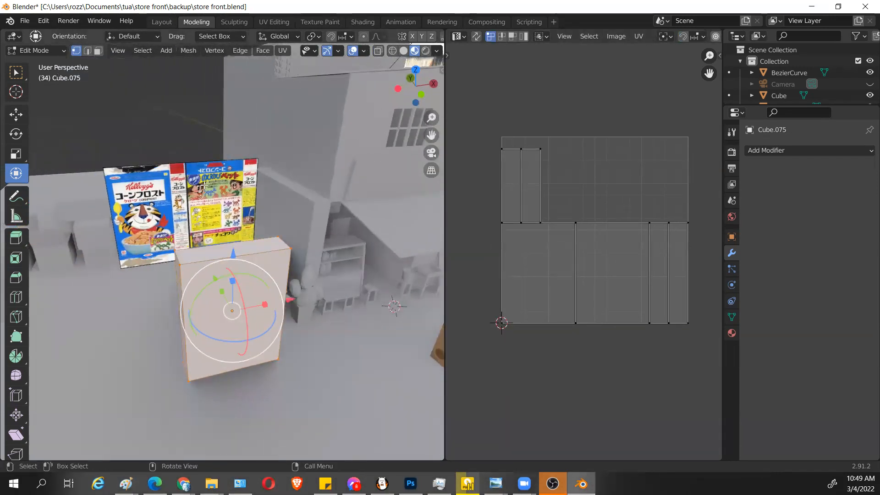
scroll(228, 185, "up", 10)
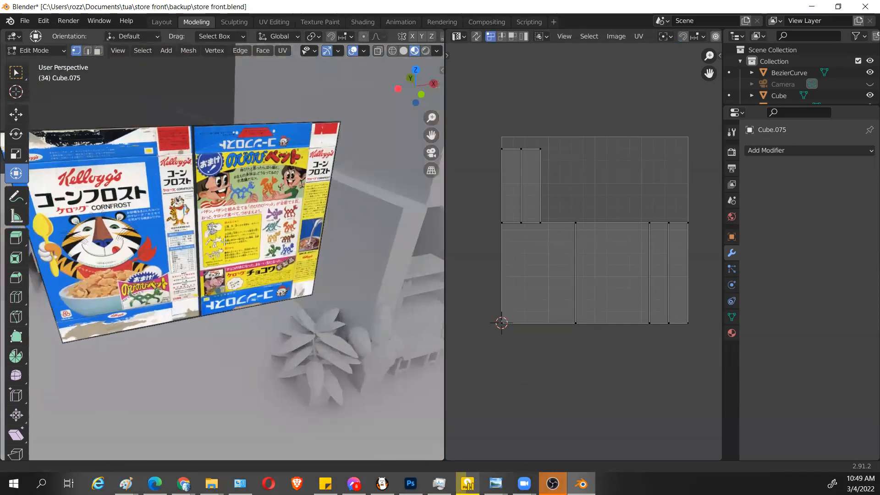
middle_click_drag(224, 241, 253, 241, "shift")
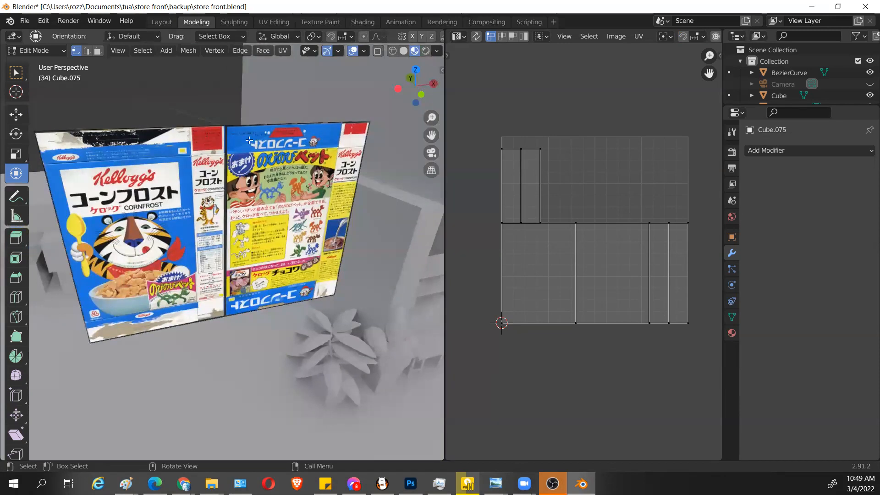
scroll(550, 229, "down", 1)
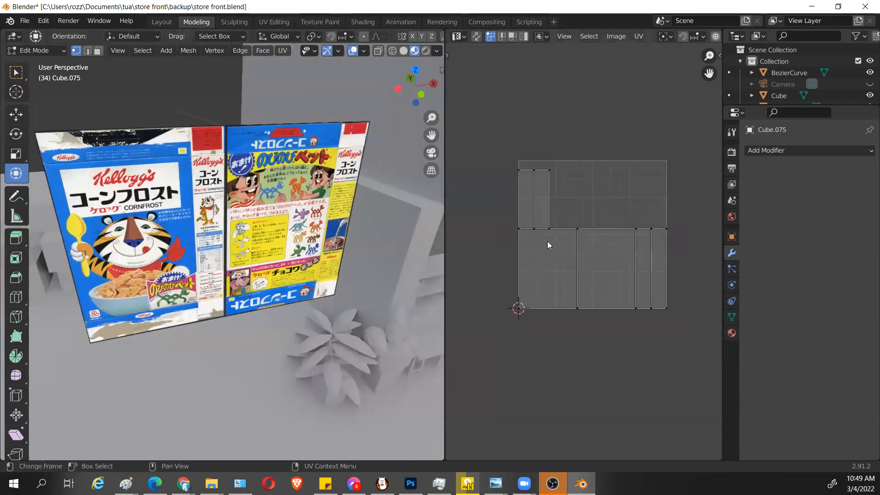
scroll(289, 230, "down", 2)
middle_click_drag(289, 231, 275, 223)
scroll(311, 289, "down", 3)
middle_click_drag(311, 293, 314, 240, "shift")
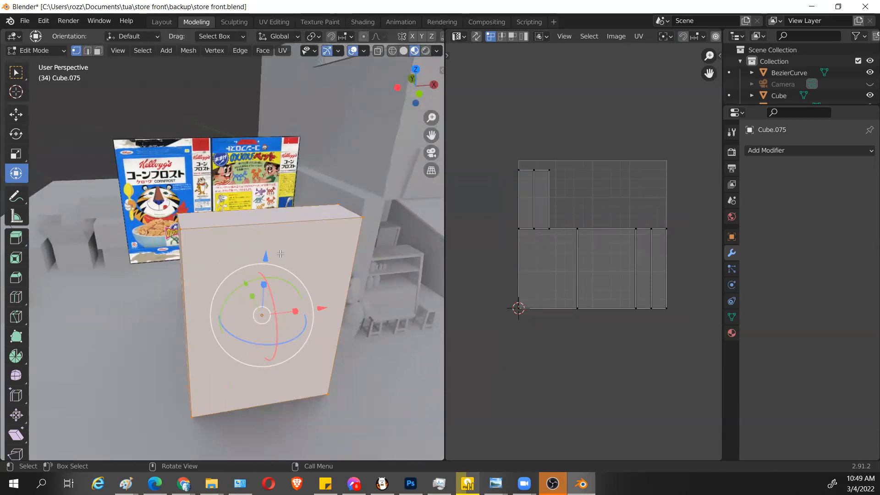
scroll(235, 174, "up", 3)
scroll(235, 173, "down", 2)
middle_click_drag(213, 173, 228, 170)
middle_click_drag(183, 138, 236, 127, "shift")
middle_click_drag(271, 172, 263, 170)
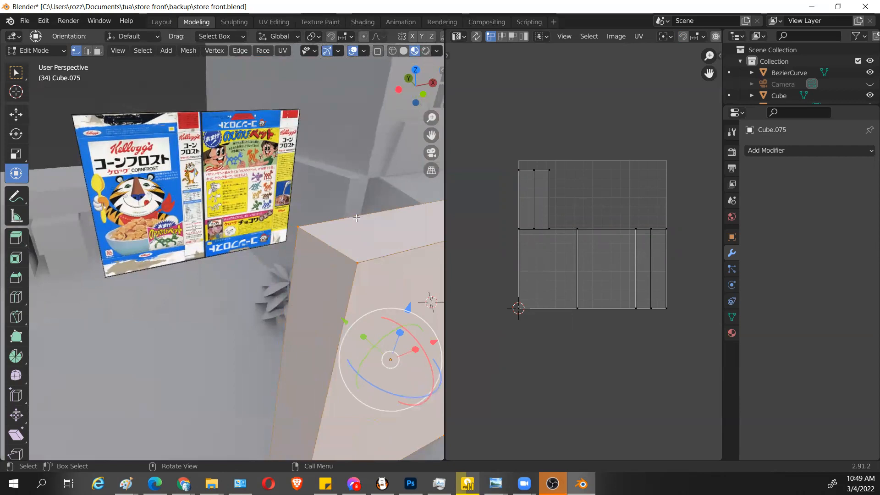
middle_click_drag(396, 236, 322, 249)
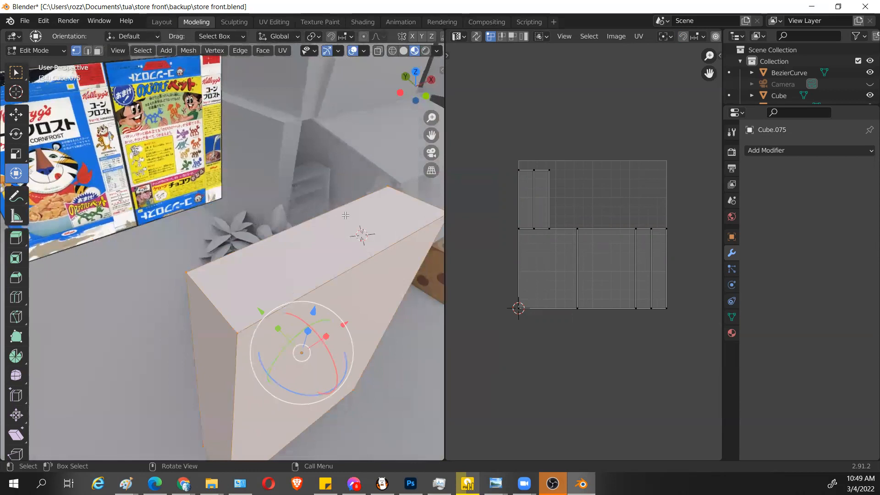
Step: Select the two short edges of the box's top face in edge select mode
key("2")
left_click(225, 306)
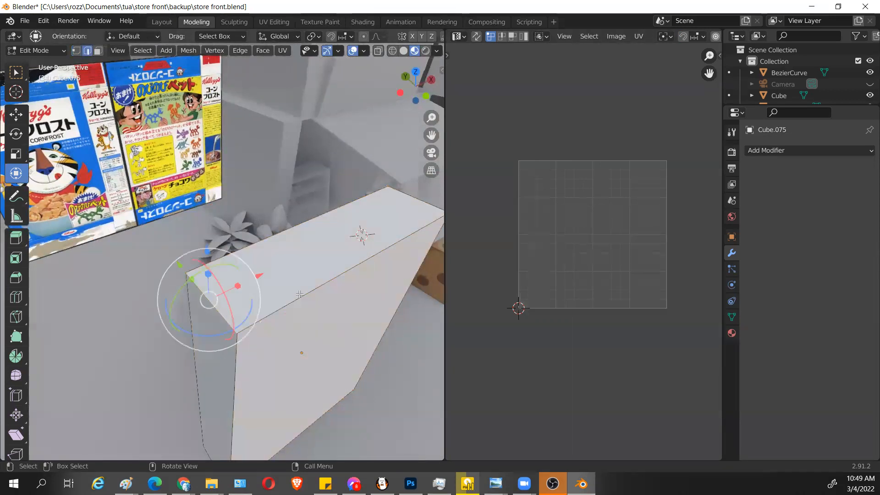
mouse_move(405, 203)
middle_mouse_down()
mouse_move(391, 232)
mouse_move(411, 212)
middle_mouse_up()
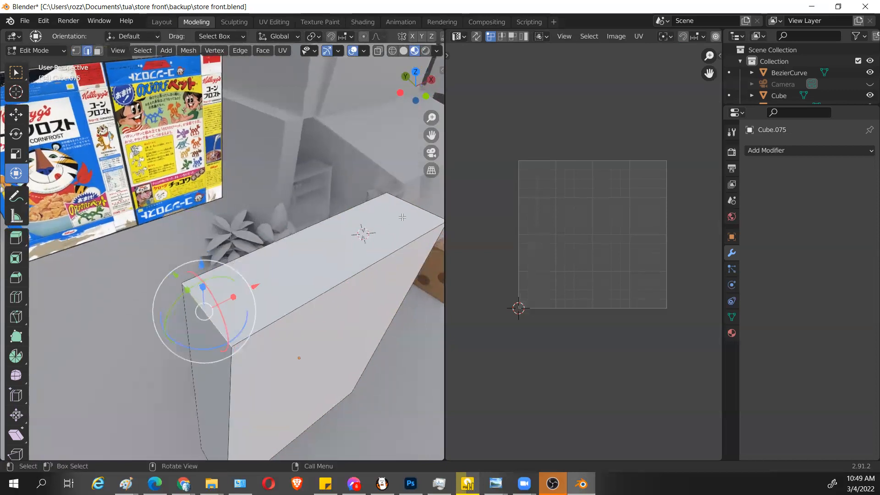
left_click(414, 207, "shift")
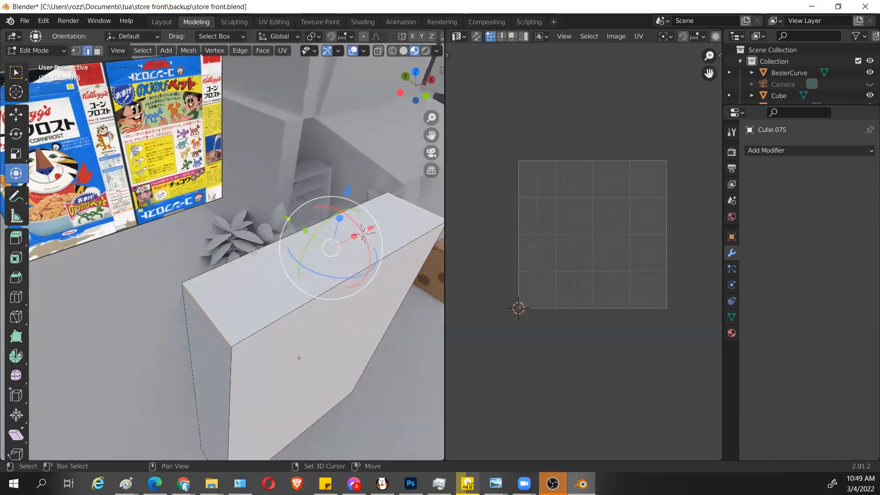
middle_click_drag(302, 322, 259, 313)
scroll(329, 340, "up", 3)
scroll(329, 340, "down", 3)
middle_click_drag(274, 282, 292, 277)
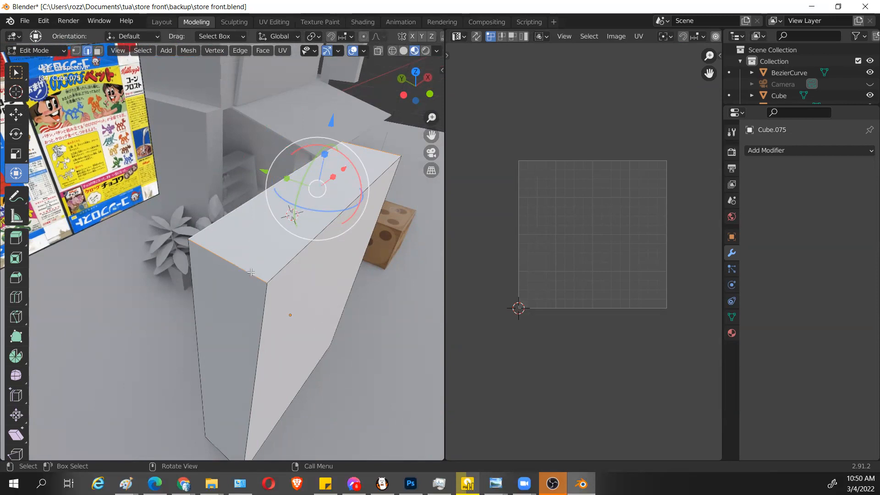
Step: Select the box's whole linked mesh and clear all of its seams
key("ctrl+l")
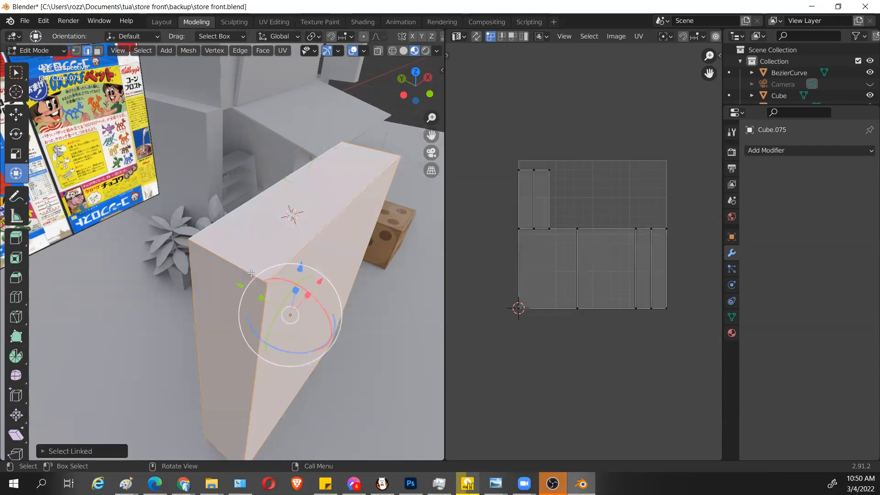
right_click(262, 248)
right_click(344, 205)
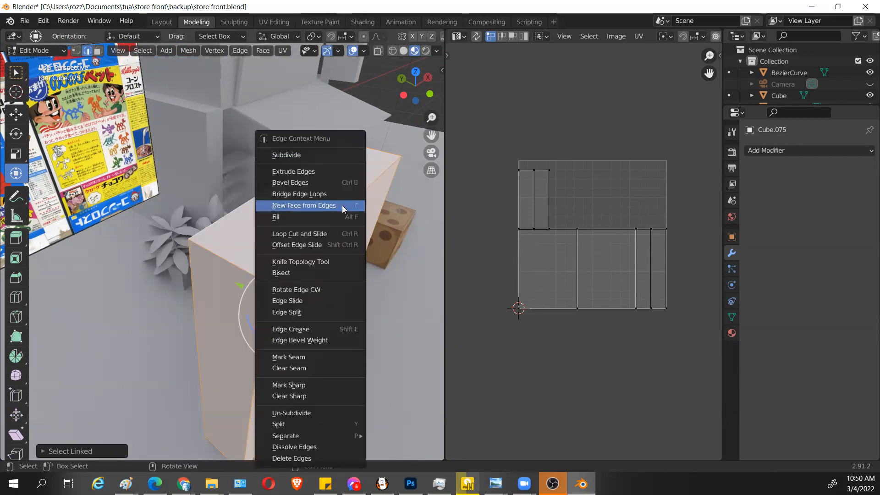
left_click(310, 369)
Step: Mark the two short edges and the back long edge of the box's top face as seams
left_click(237, 263)
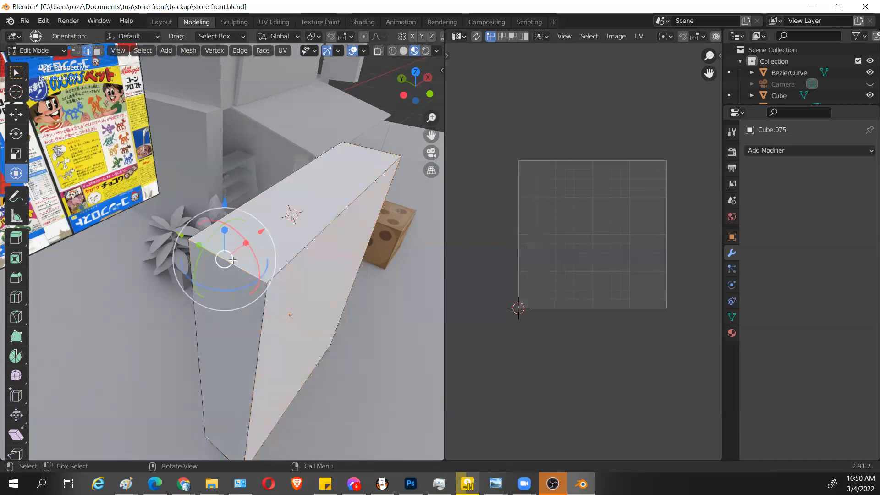
left_click(365, 149, "shift")
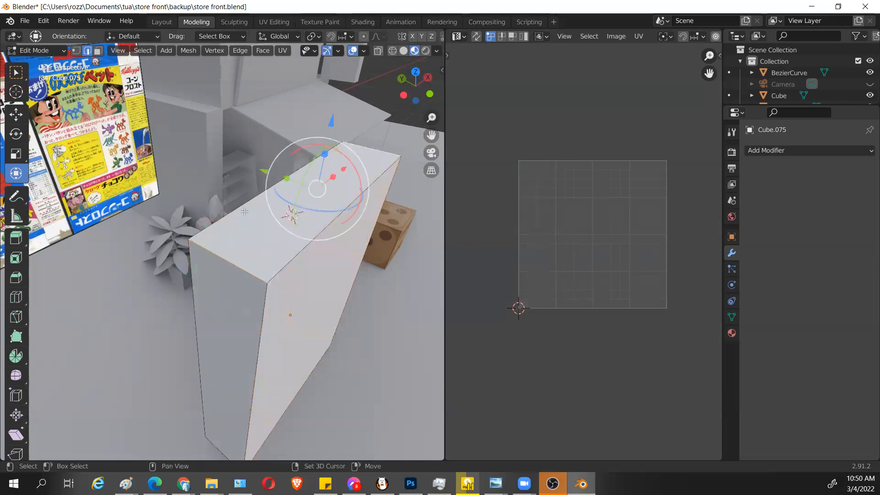
right_click(241, 260)
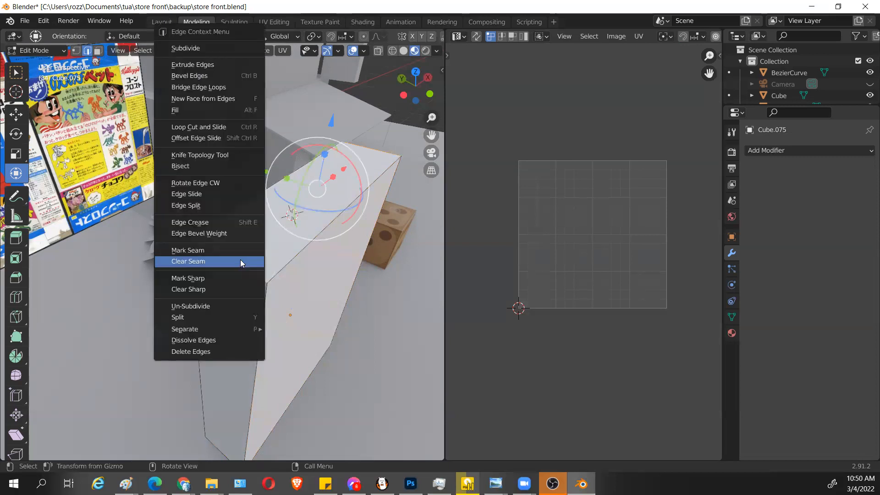
left_click(222, 250)
middle_click_drag(290, 376, 299, 356)
left_click(250, 243)
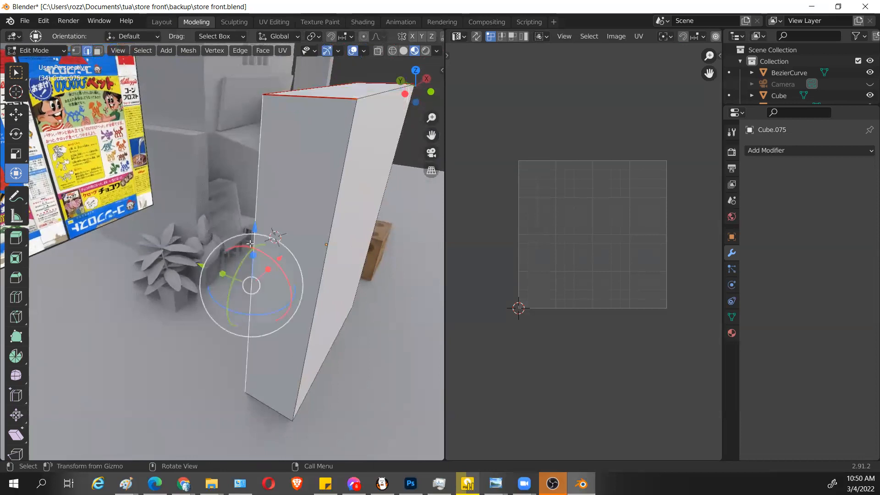
right_click(265, 207)
left_click(262, 221)
Step: Mark the vertical edge at the box's back right corner, on the side facing the package image, as a seam
middle_click_drag(323, 158, 163, 269)
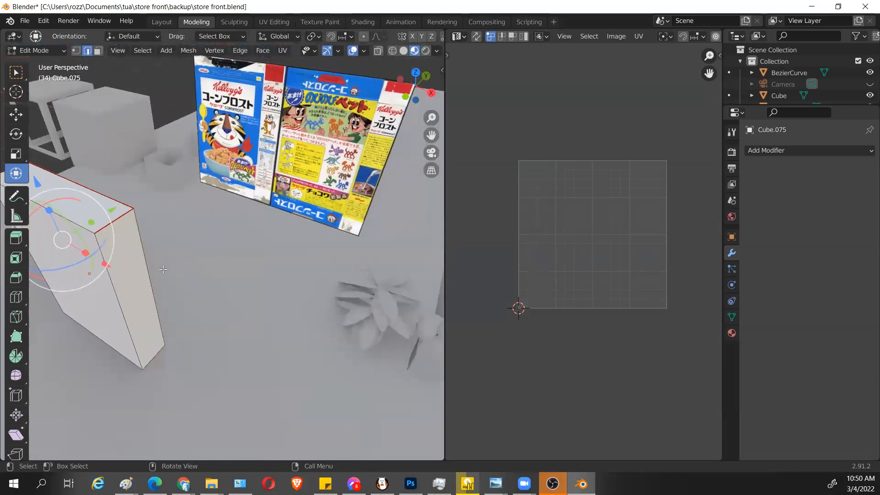
left_click(151, 270)
right_click(151, 270)
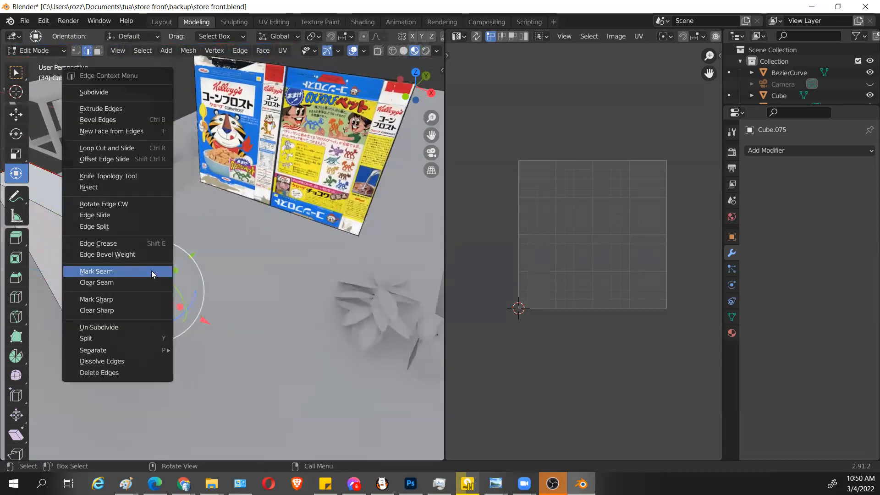
left_click(152, 270)
Step: Mark the two short edges and the back long edge of the box's bottom face as seams
middle_click_drag(151, 270, 301, 184)
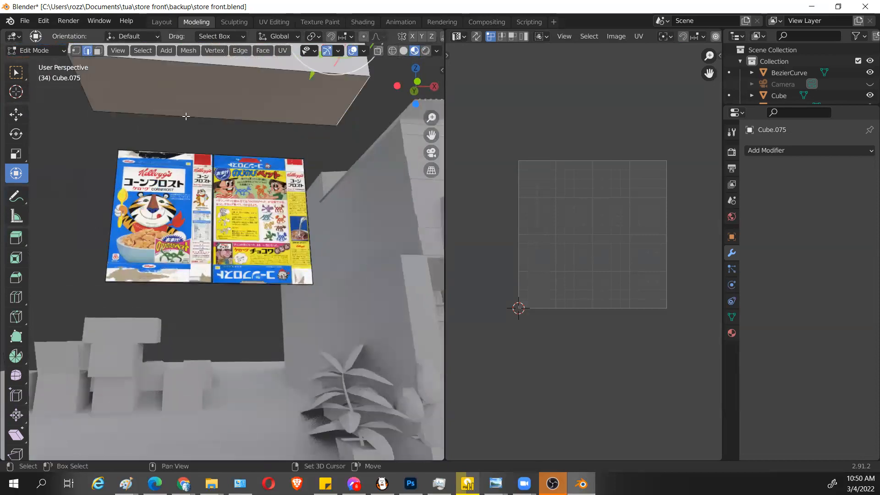
middle_click_drag(144, 115, 162, 155)
right_click(162, 154)
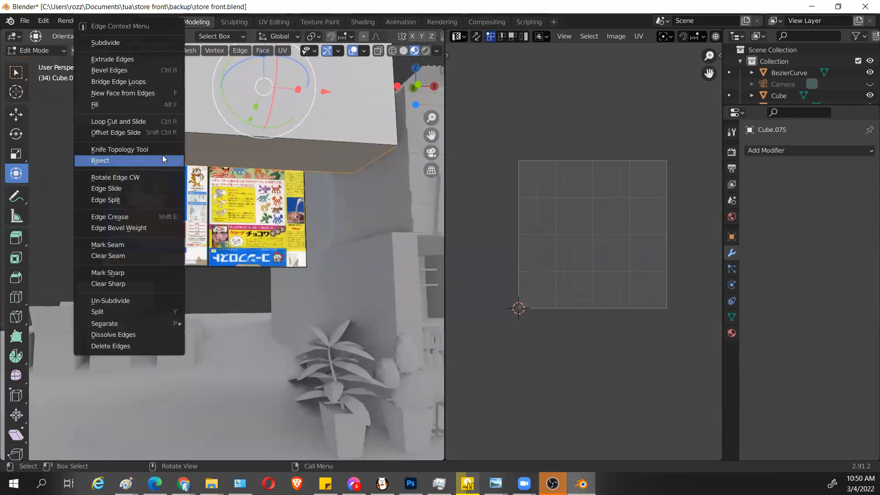
left_click(138, 244)
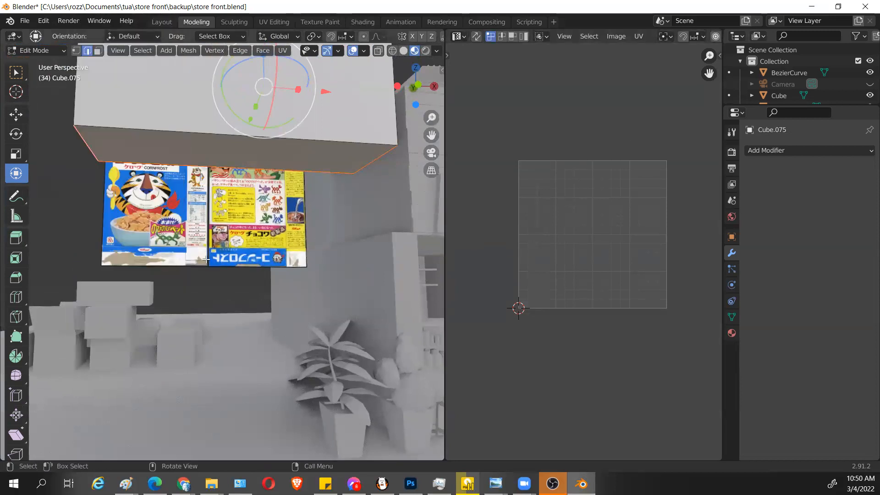
middle_click_drag(277, 245, 321, 219)
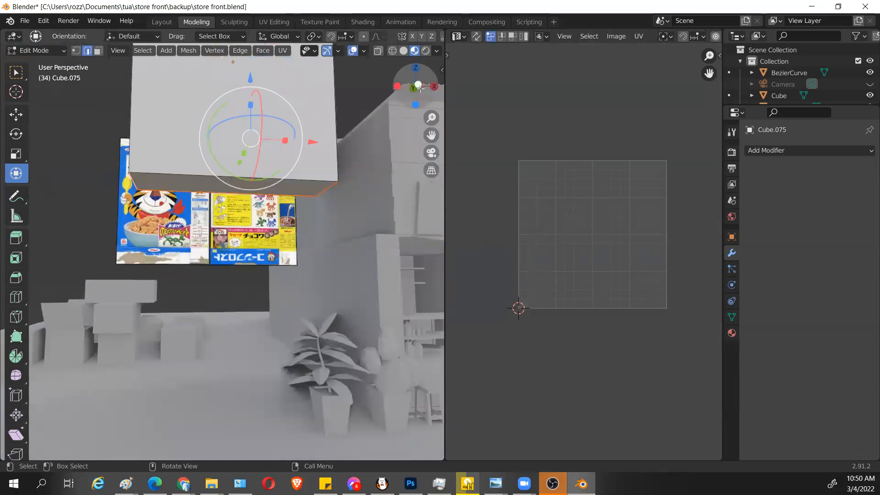
scroll(598, 210, "up", 2)
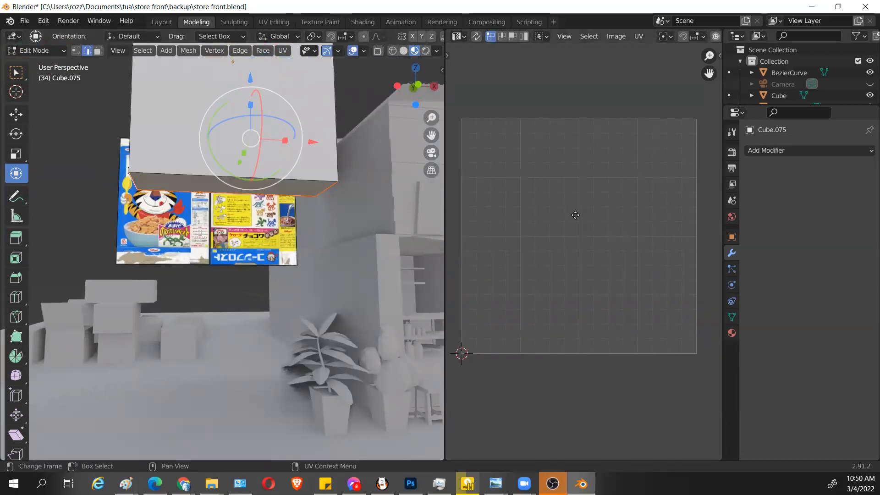
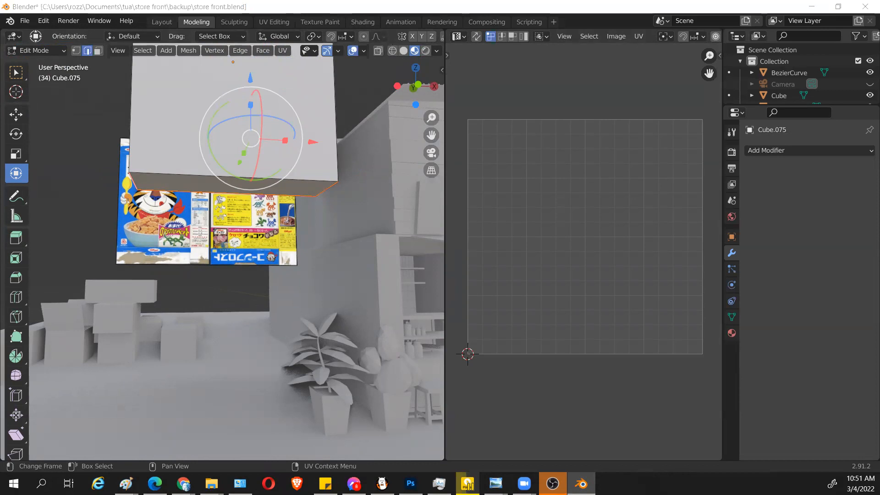
Step: Select the box's whole linked mesh and unwrap it along the marked seams with Unwrap
middle_click_drag(312, 195, 357, 223)
left_click(387, 224)
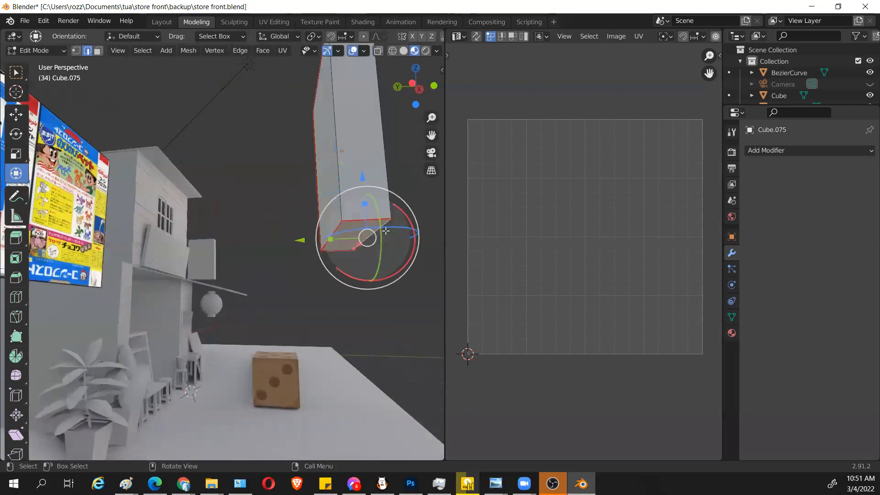
right_click(353, 220)
left_click(409, 286)
middle_click_drag(402, 245, 357, 289)
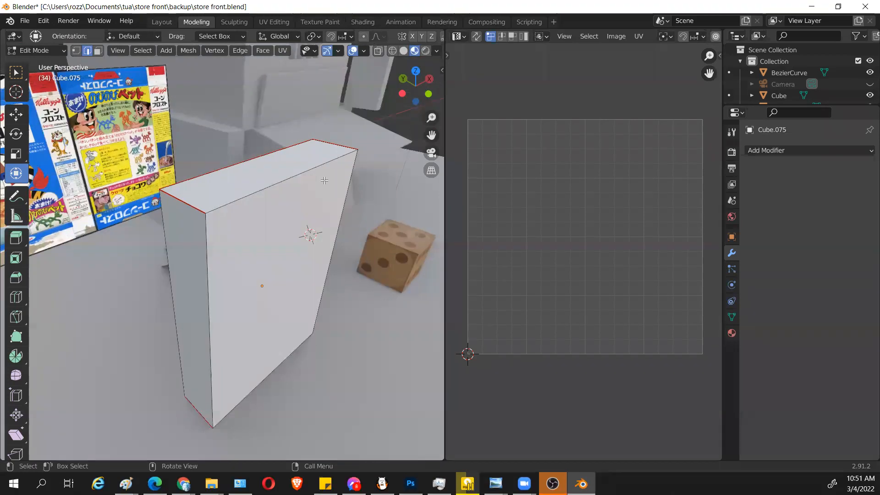
key("ctrl+l")
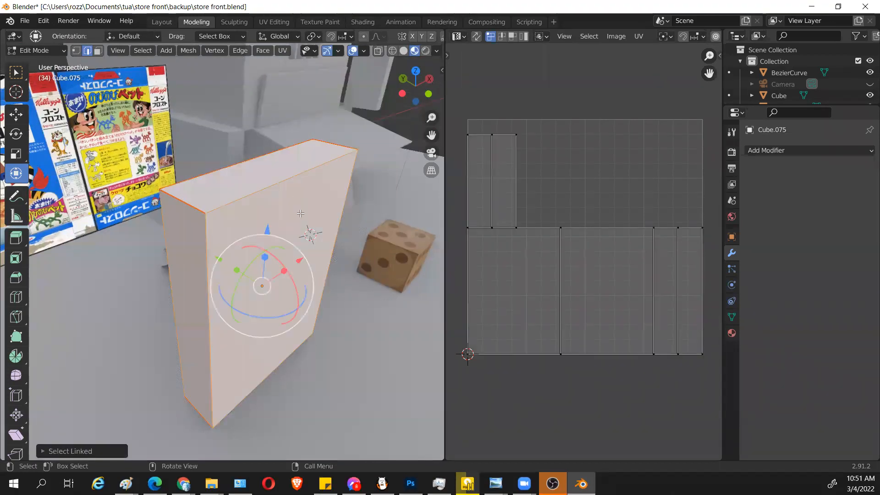
key("u")
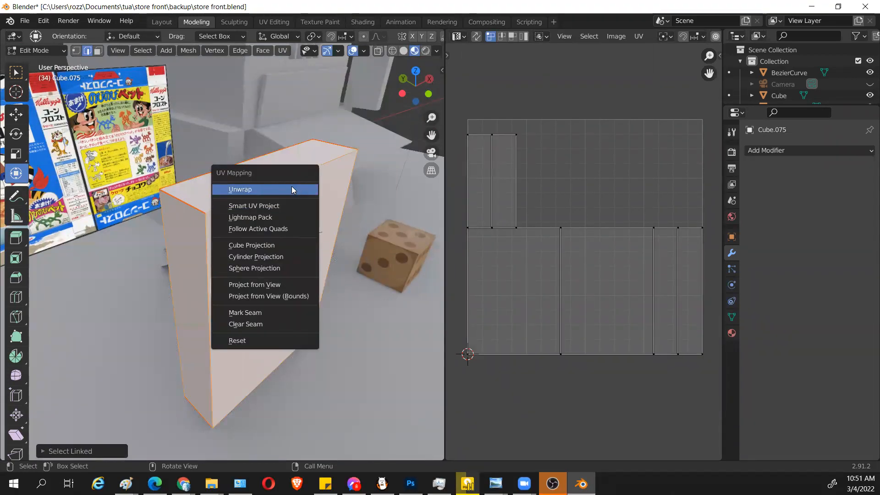
left_click(293, 189)
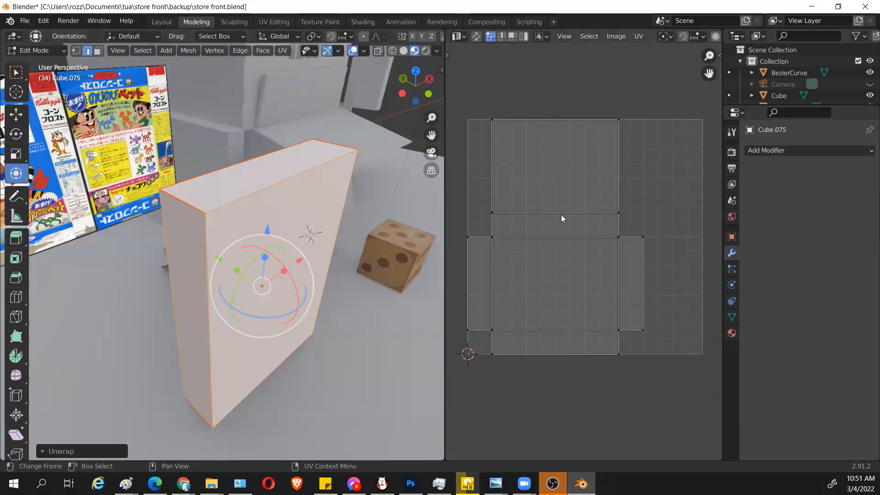
Step: Select the entire unwrapped UV layout and rotate it by 90 degrees
left_click_drag(469, 105, 658, 402)
left_click_drag(468, 92, 652, 380)
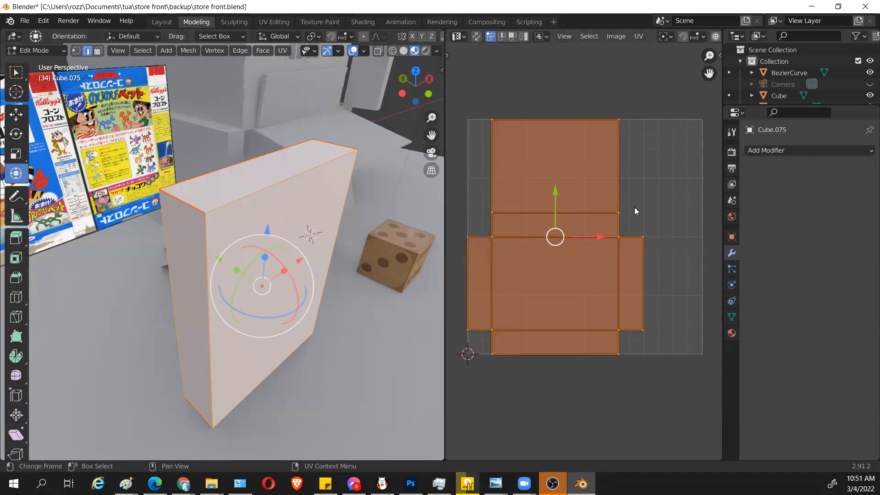
type("r")
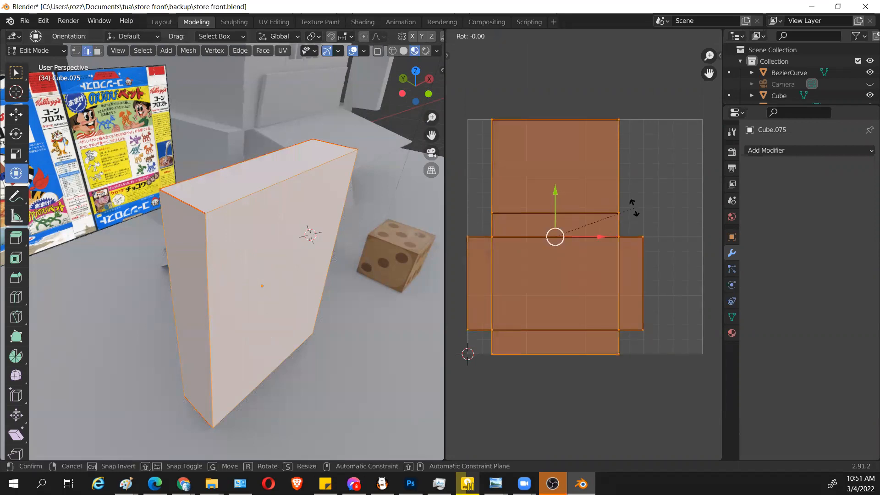
type("90")
key("Return")
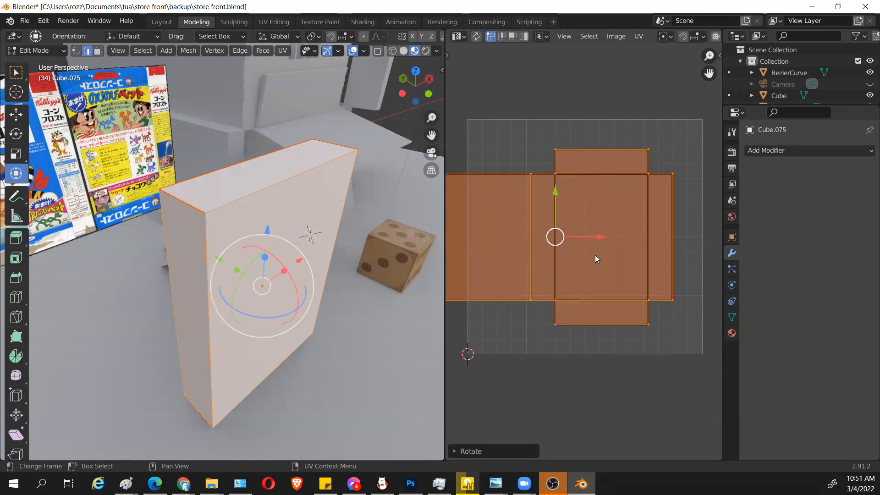
Step: Move and scale down the whole UV layout so that all its faces fit inside the UV square
key("g")
left_click(634, 271)
key("s")
left_click(671, 289)
key("g")
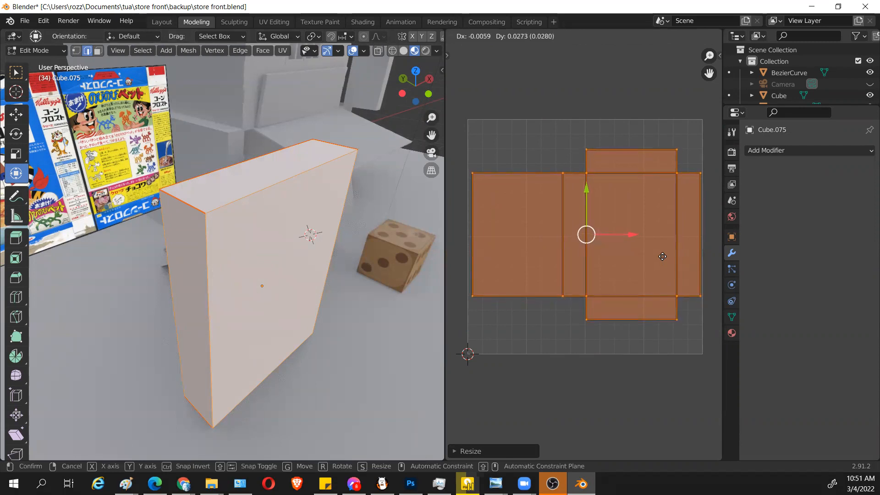
left_click(659, 257)
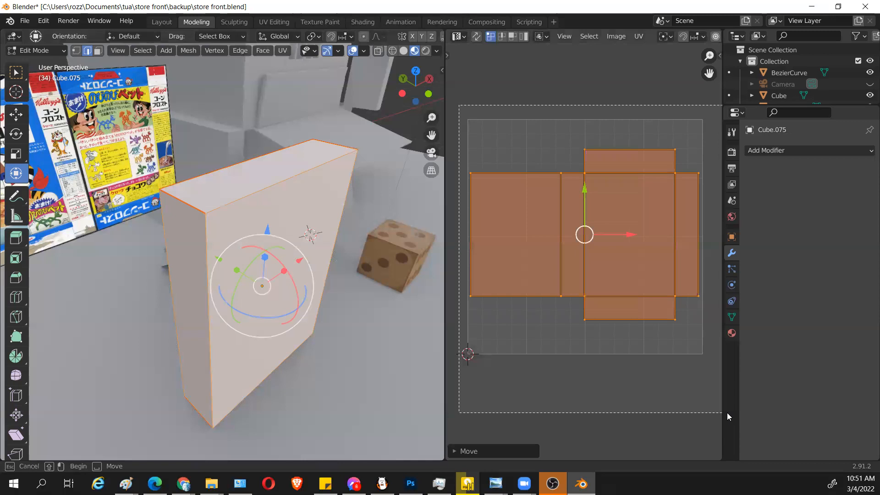
Step: Export the UV layout as a PNG image named cereal_uv into the backup folder
left_click(616, 38)
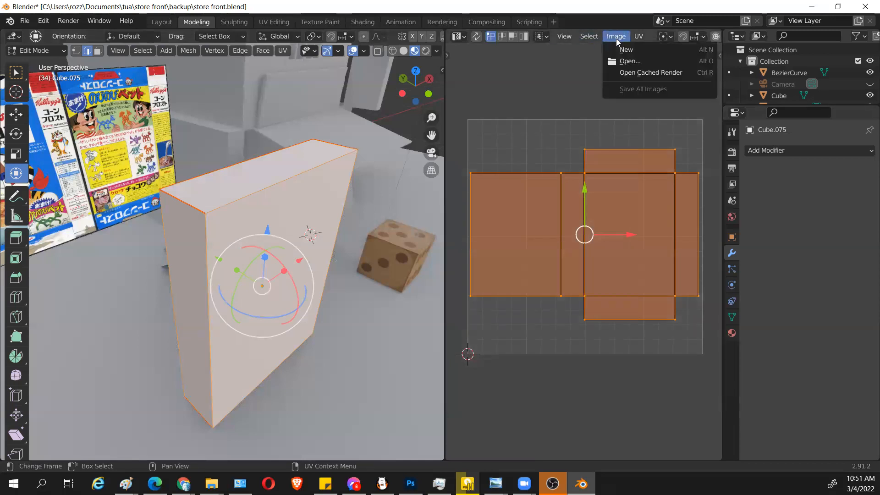
mouse_move(640, 40)
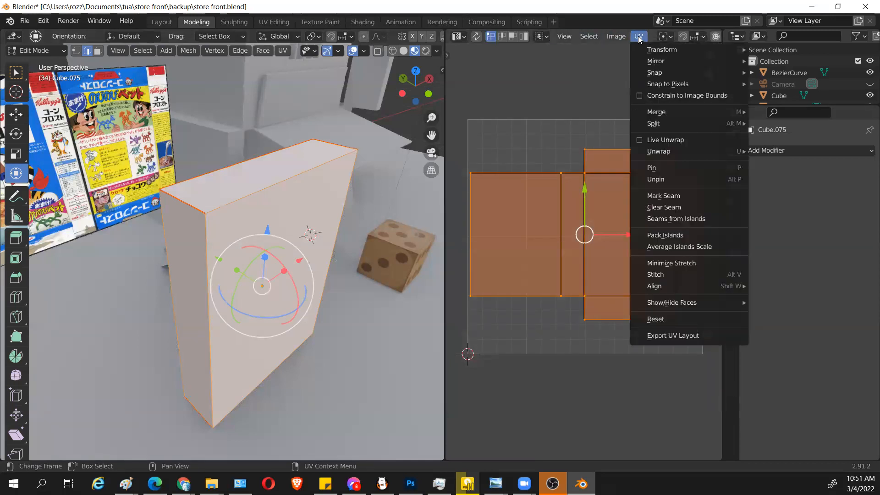
left_click(718, 335)
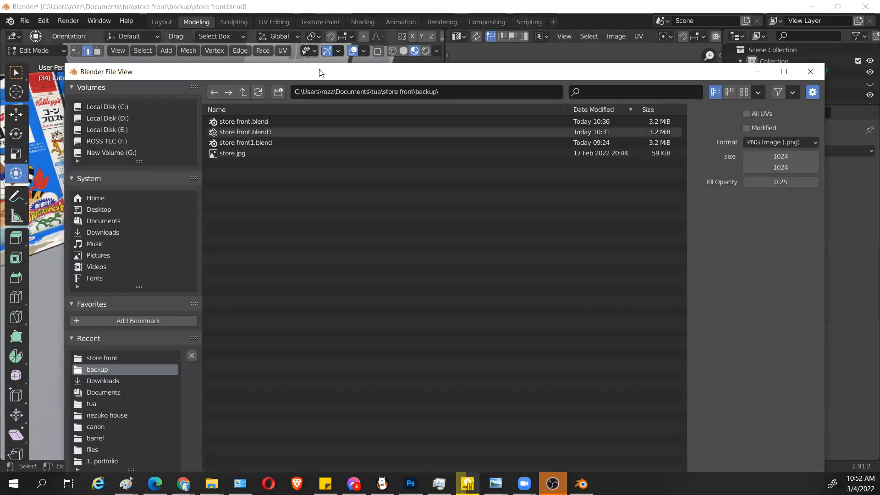
double_click(320, 70)
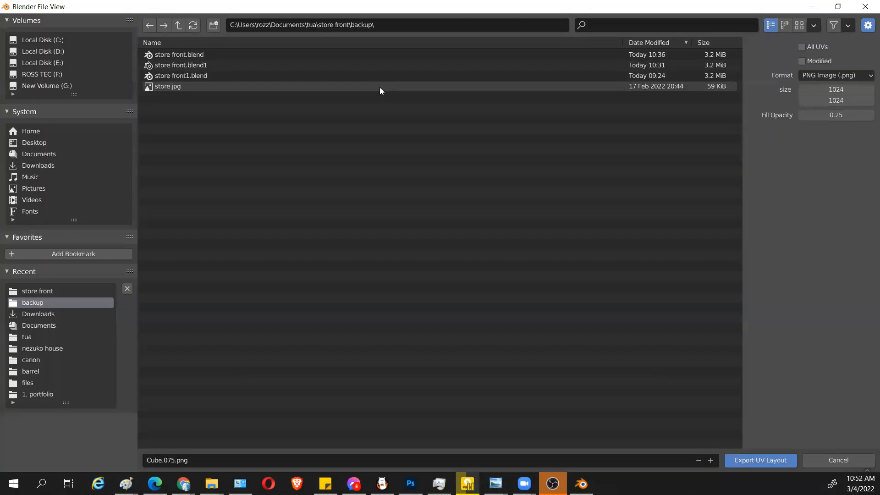
left_click(192, 460)
type("c")
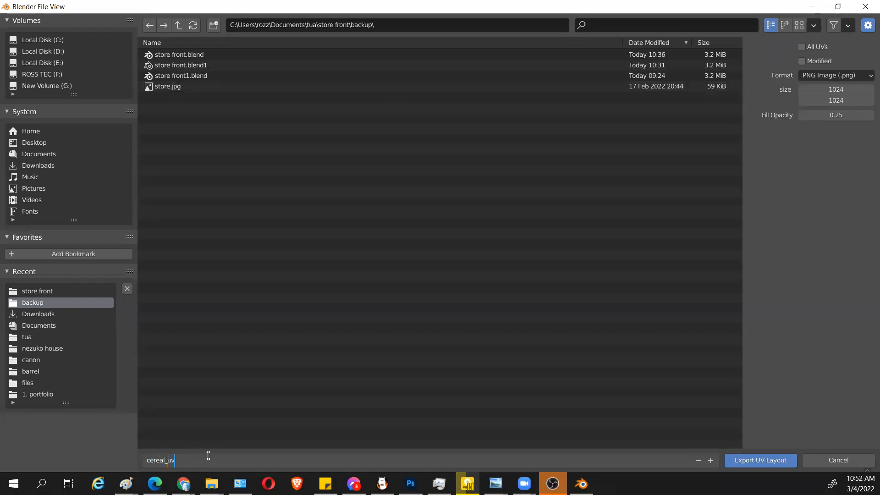
type("ereal_uv")
key("Return")
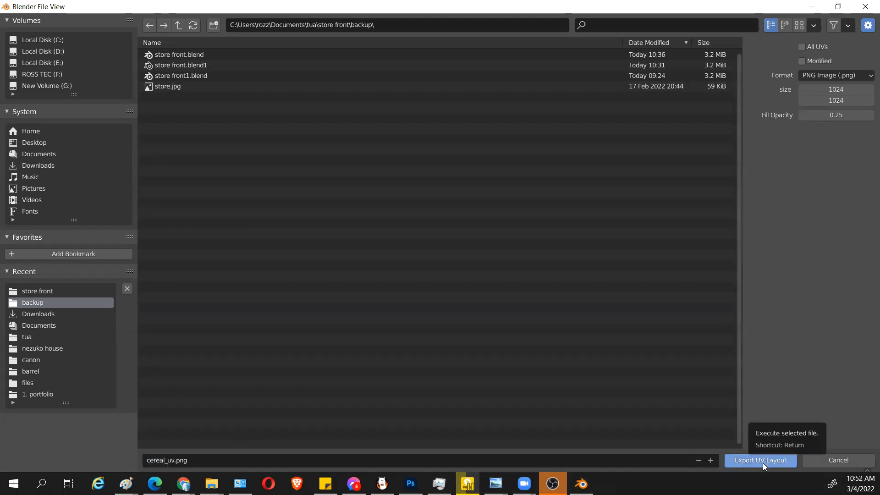
left_click(763, 462)
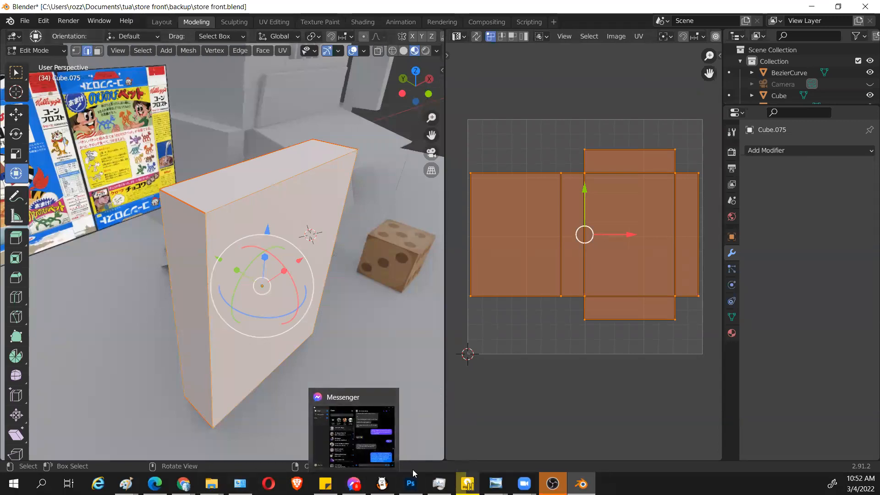
Step: Switch to Photoshop, close Untitled-1 without saving, and close Painting activity-2 values.psd with its changes saved
mouse_move(411, 483)
left_click(418, 426)
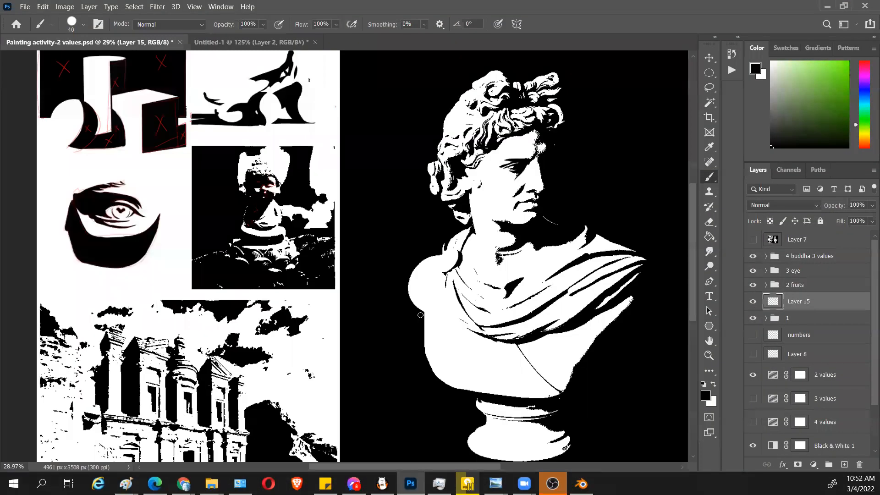
left_click(246, 43)
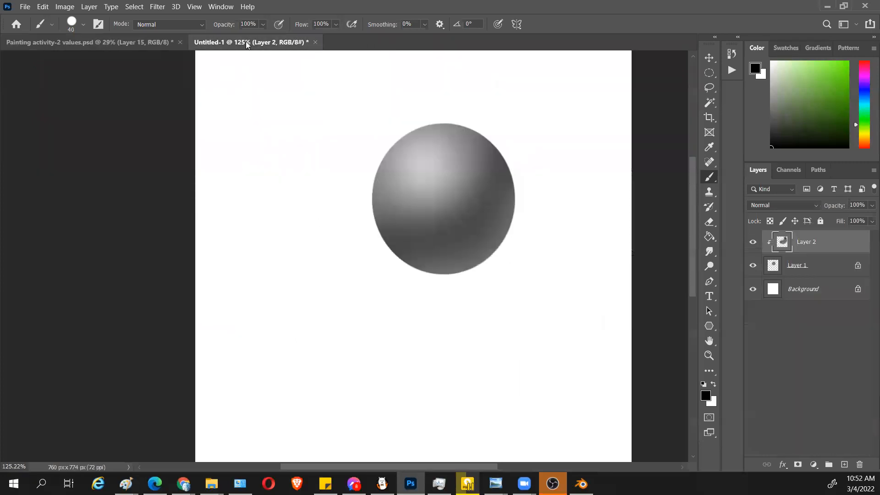
left_click(315, 42)
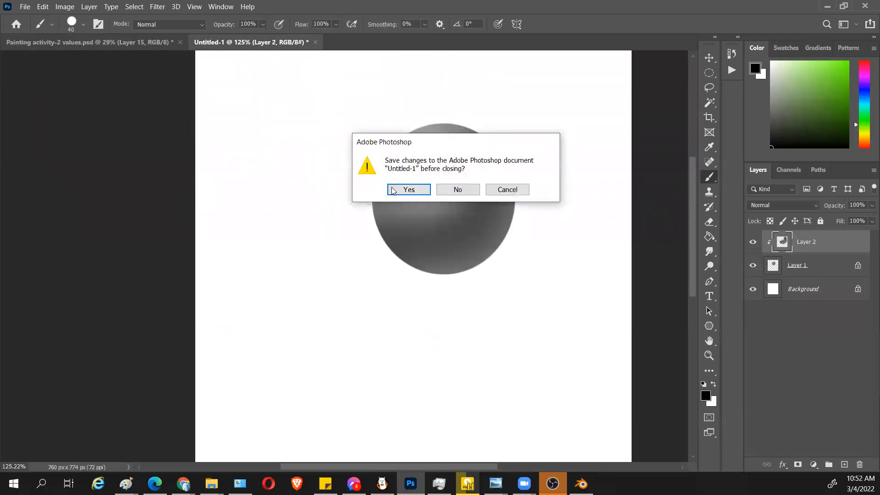
left_click(458, 189)
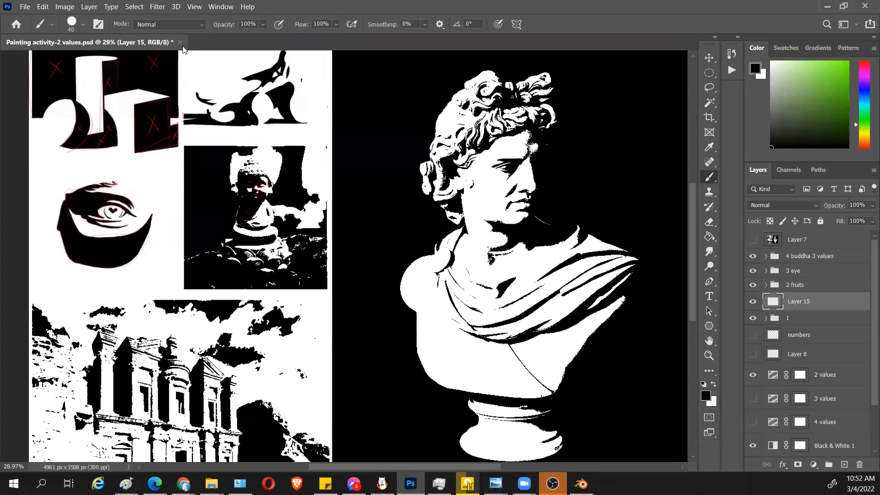
left_click(180, 43)
left_click(410, 190)
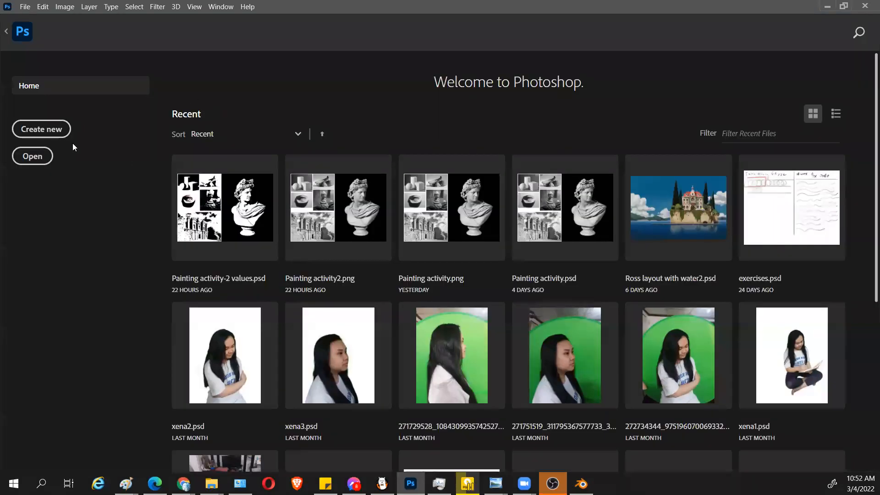
Step: Open the cereal_uv PNG from the backup folder inside the store front folder
left_click(25, 7)
left_click(38, 28)
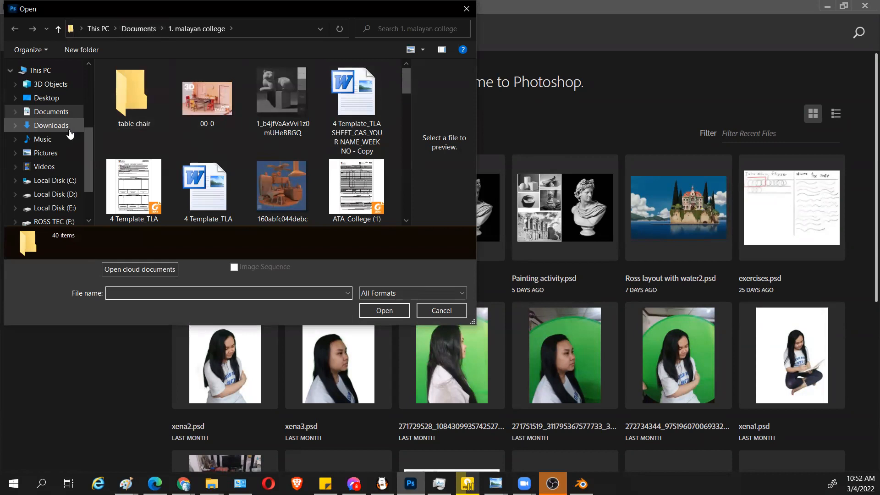
scroll(85, 119, "up", 3)
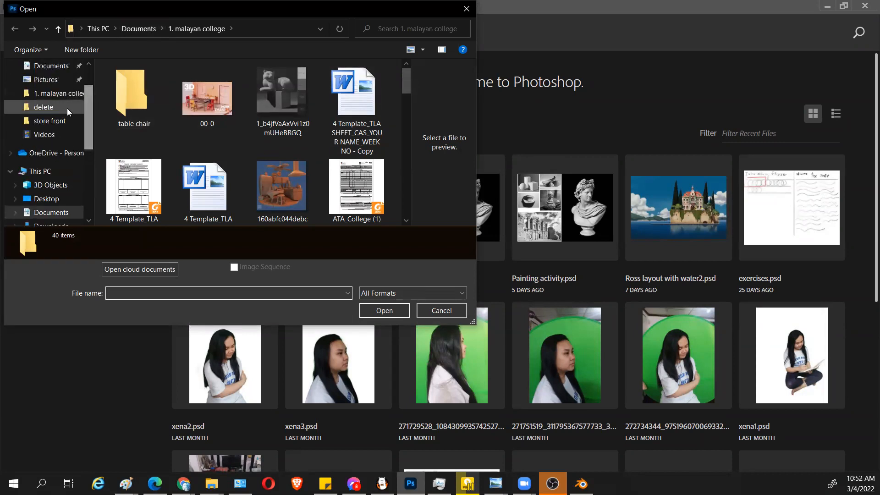
scroll(88, 106, "up", 1)
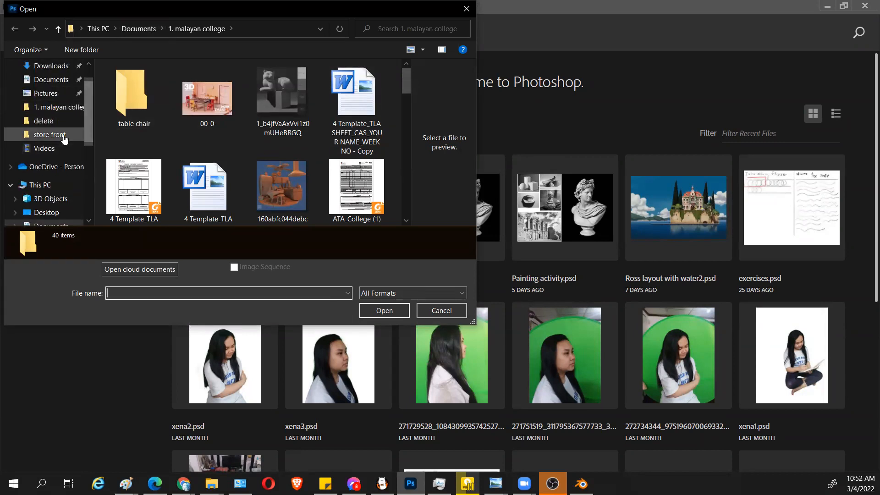
left_click(69, 138)
mouse_move(406, 87)
left_mouse_down()
mouse_move(404, 159)
mouse_move(405, 78)
left_mouse_up()
double_click(134, 82)
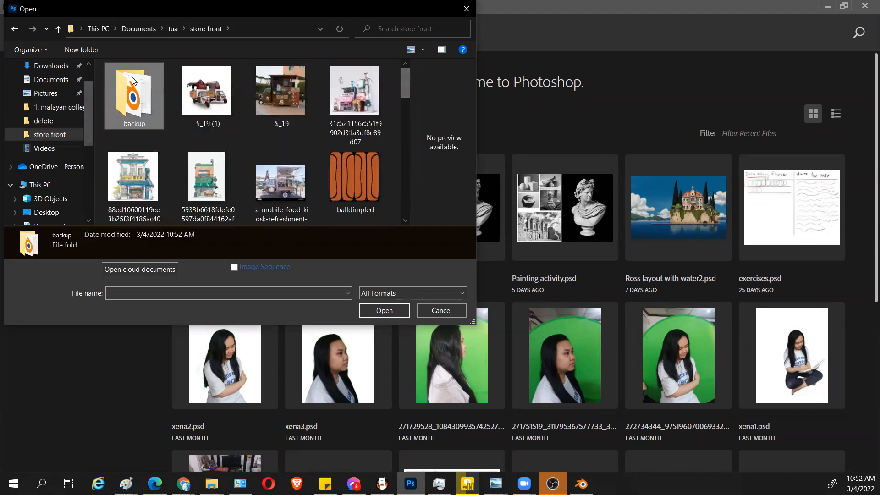
left_click(138, 84)
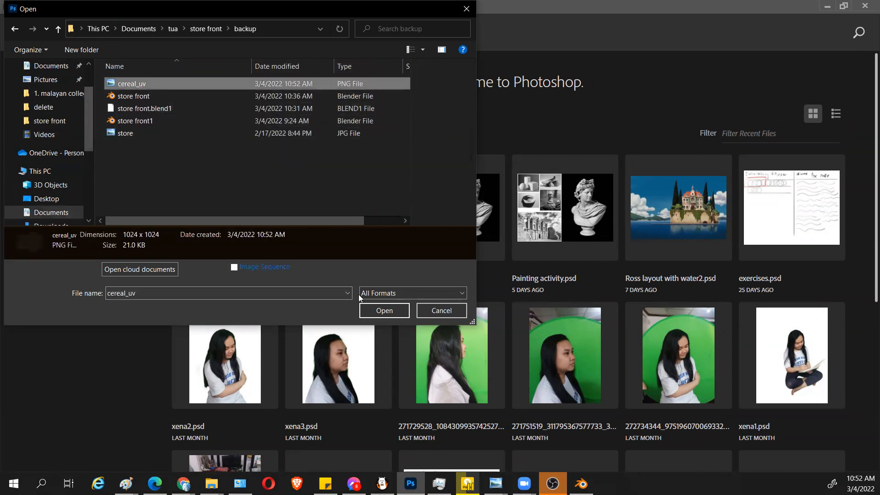
left_click(379, 310)
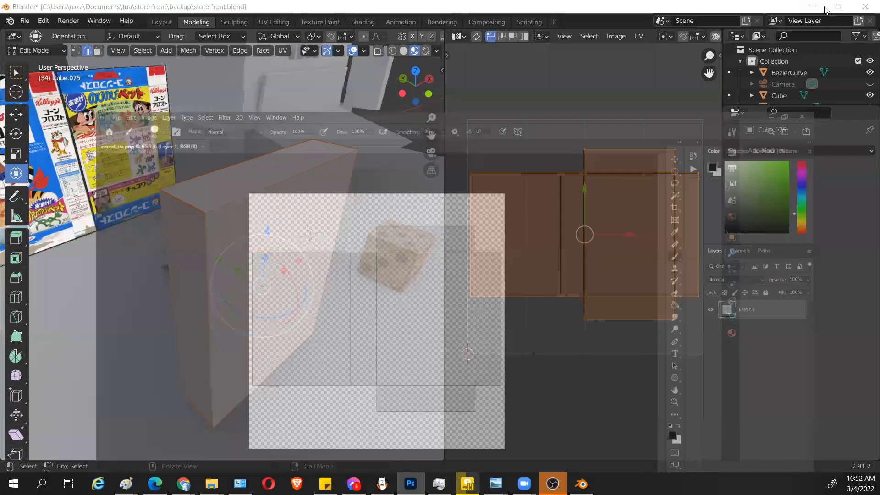
left_click(827, 7)
left_click(812, 6)
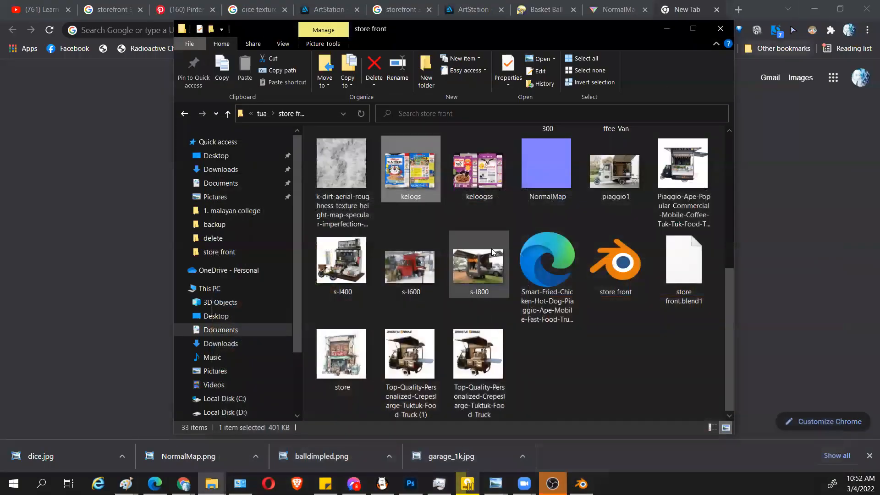
left_click(95, 160)
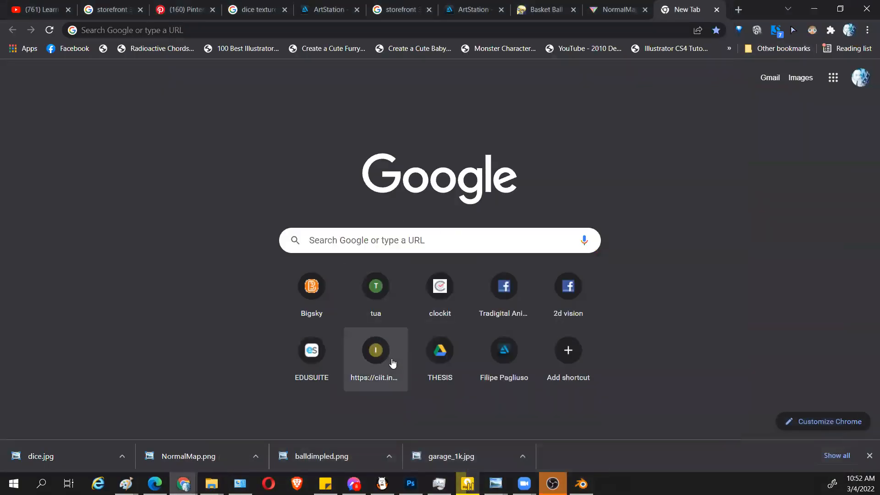
left_click(410, 483)
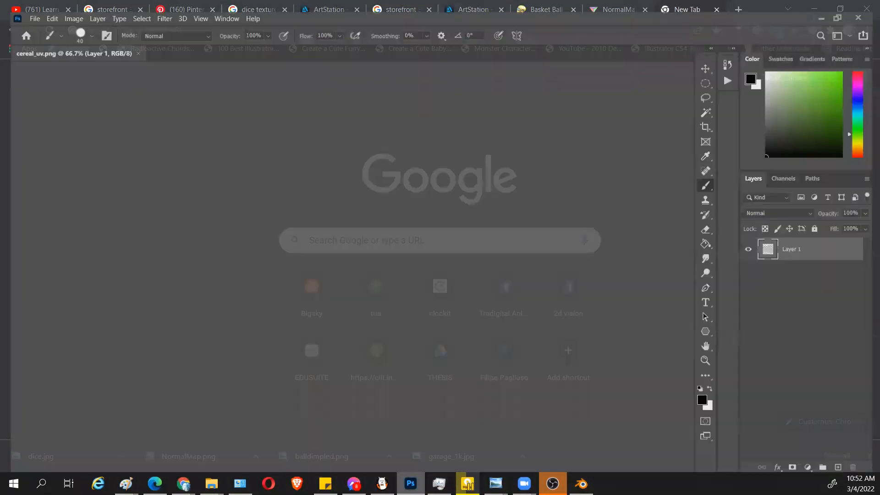
Step: Place the kelogs package image from the store front folder into the cereal_uv document at its default size and position
mouse_move(211, 483)
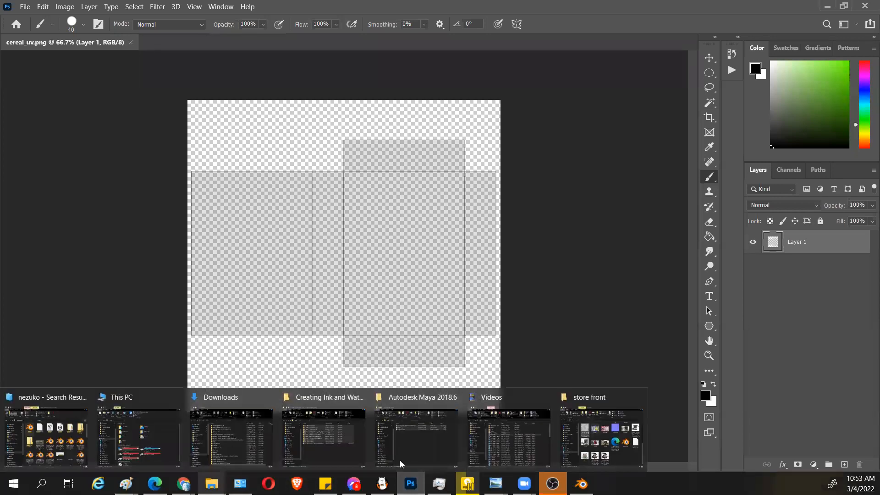
left_click(600, 428)
left_click_drag(410, 173, 148, 202)
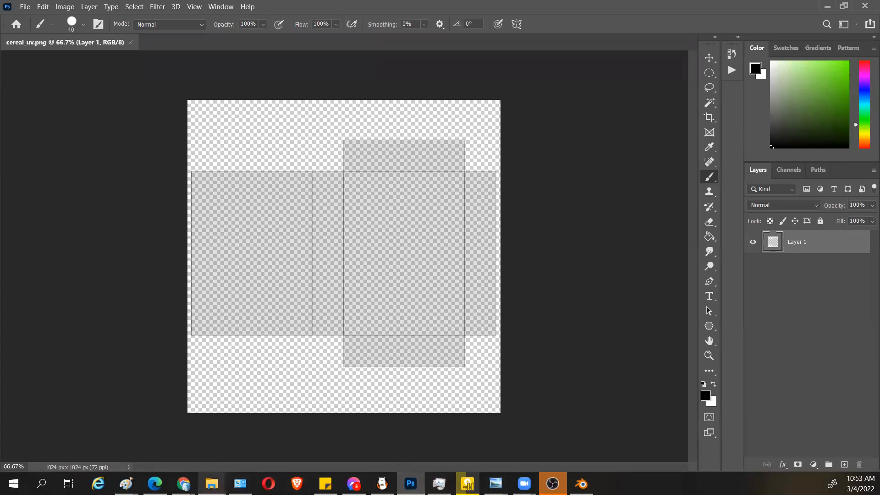
mouse_move(212, 483)
left_click(583, 404)
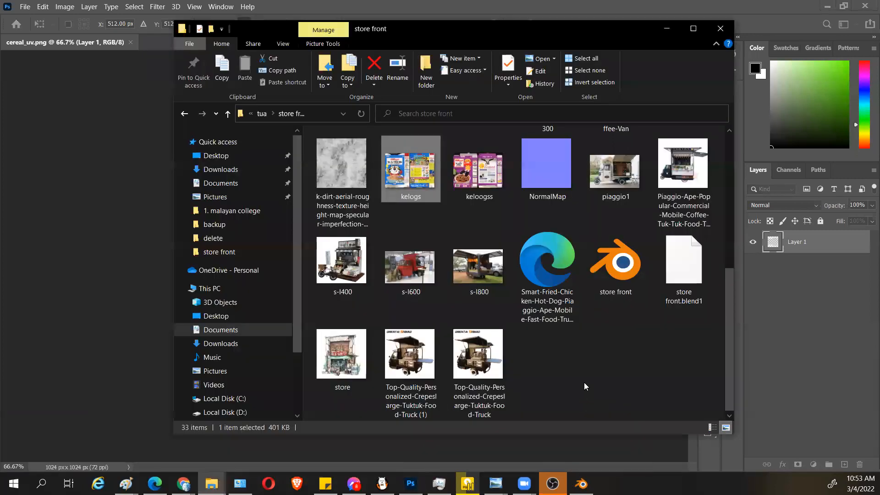
left_click(114, 212)
key("Return")
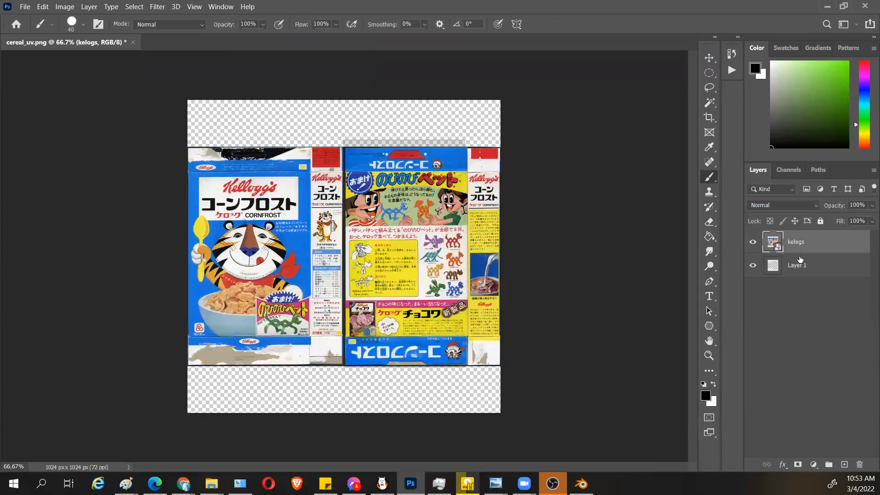
Step: Rasterize the kelogs layer and reorder it beneath Layer 1, the UV layout
right_click(811, 237)
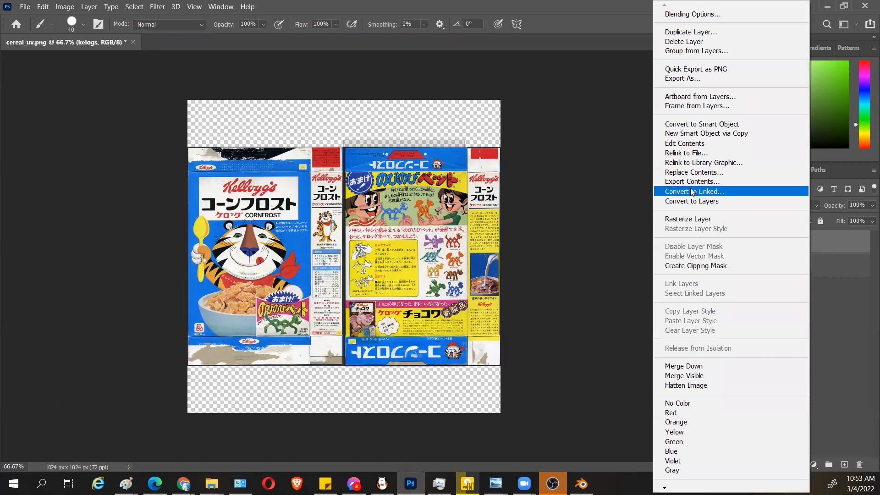
left_click(693, 220)
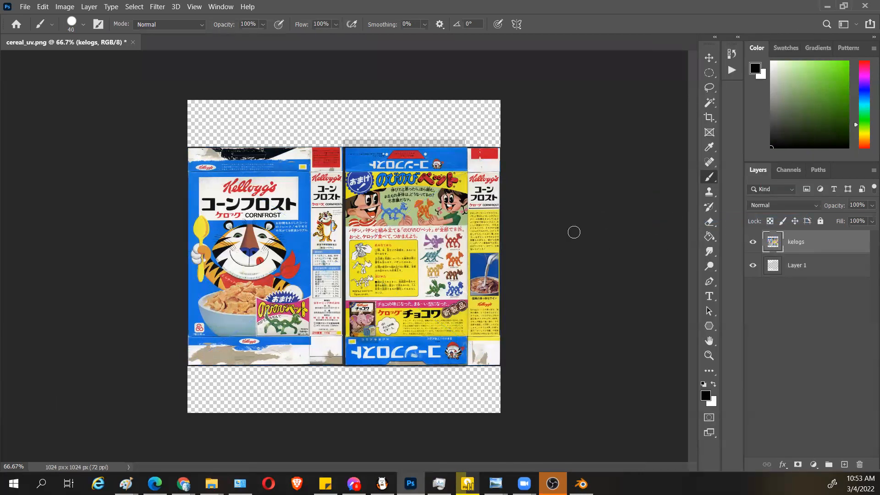
left_click_drag(826, 243, 797, 277)
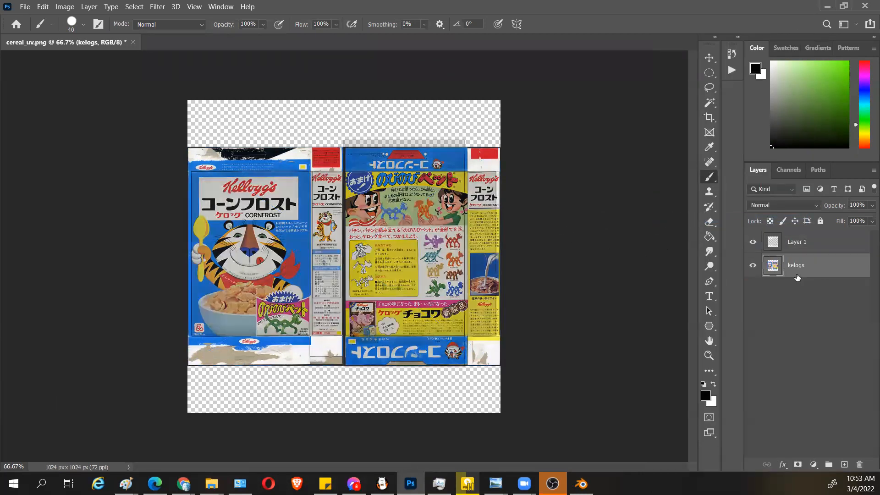
Step: Fully lock Layer 1, which holds the UV layout, and have the Move tool active
key("v")
left_click(817, 242)
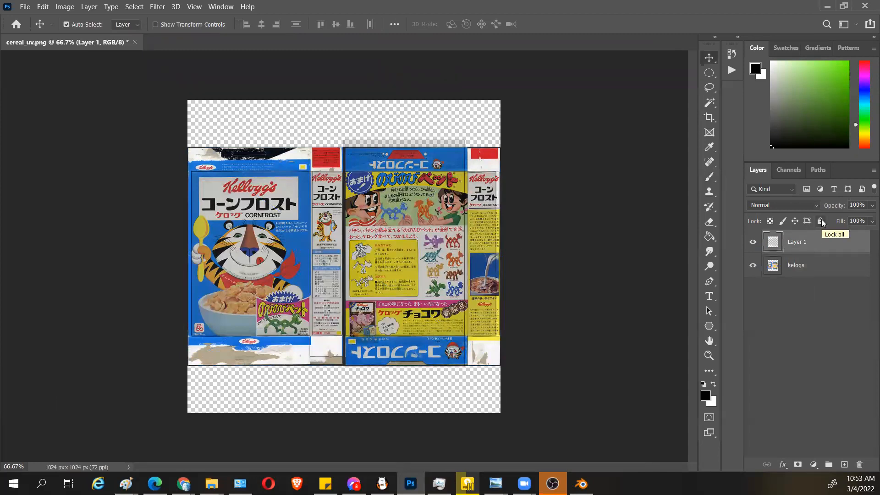
left_click(820, 222)
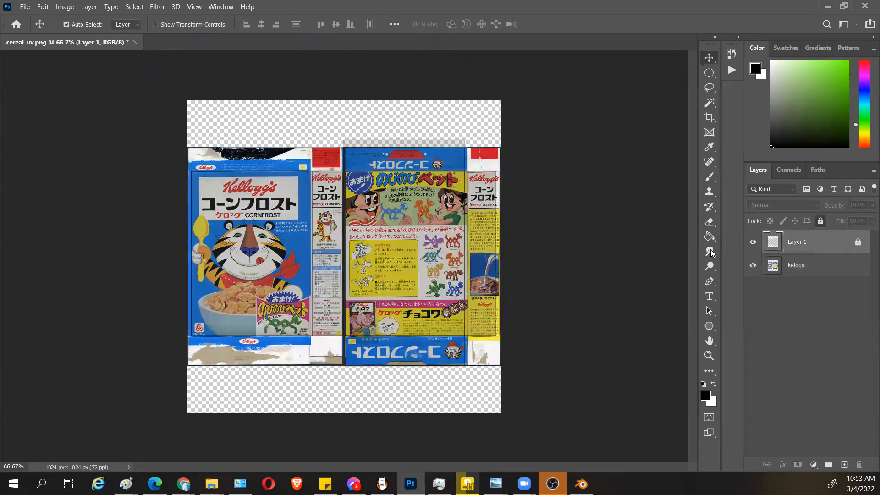
Step: Move the kelogs artwork about 529 px down and 12 px right, lining up its left edge with the UV layout
left_click(791, 264)
scroll(472, 293, "up", 4, "alt")
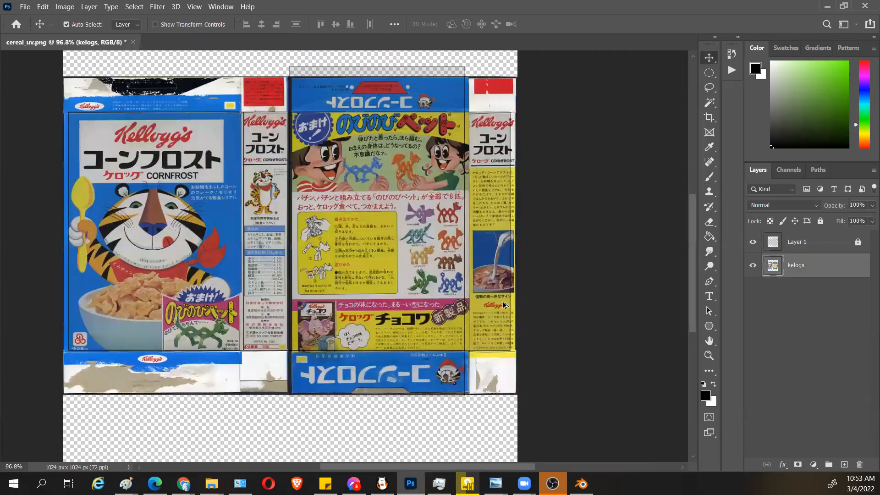
left_click_drag(482, 98, 487, 330)
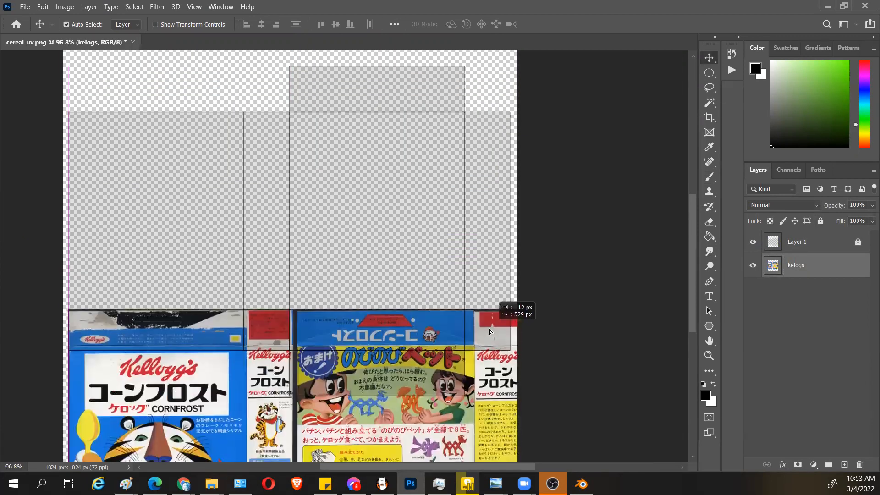
Step: Duplicate the UV layout layer, Layer 1
left_click(813, 242)
key("ctrl+j")
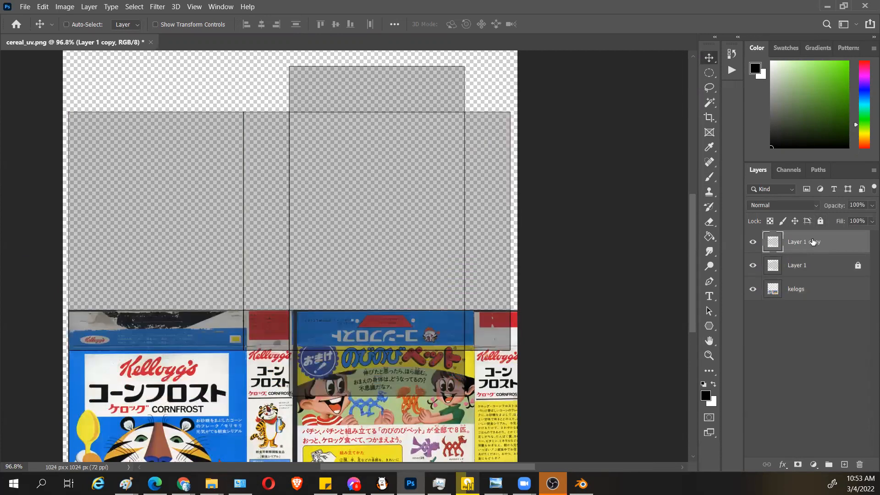
Step: Duplicate the UV layout layer once more, merge the three UV layout layers into one and fully lock it
key("ctrl+j")
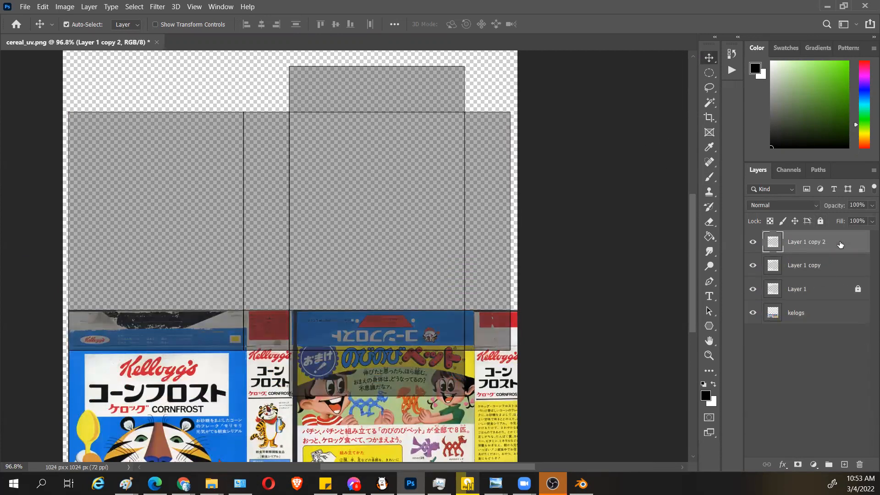
left_click(830, 285, "shift")
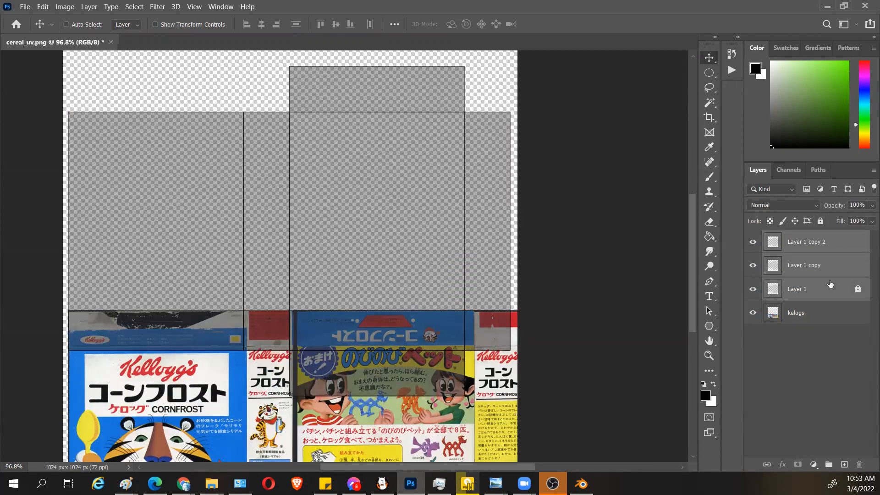
key("ctrl+e")
left_click(820, 221)
Step: Move the kelogs artwork up so its front and back panels sit over the large faces of the UV layout
left_click_drag(438, 387, 454, 195)
left_click(540, 210)
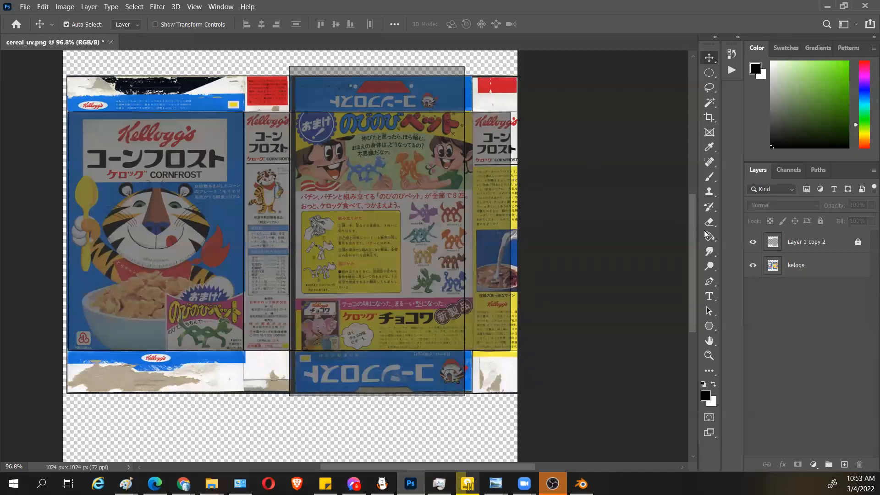
Step: Unlock Layer 1 copy 2, lower its opacity to about 74%, and fully lock it again
left_click(828, 240)
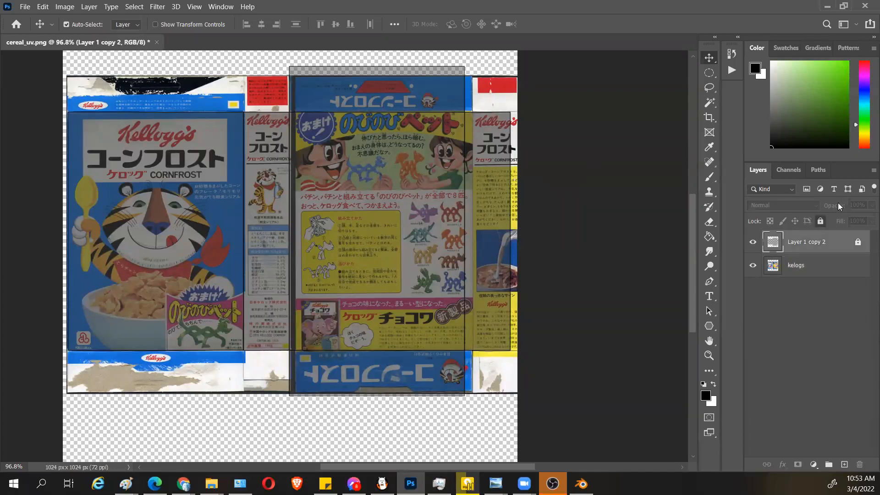
left_click(820, 221)
left_click_drag(843, 206, 832, 207)
left_click(820, 221)
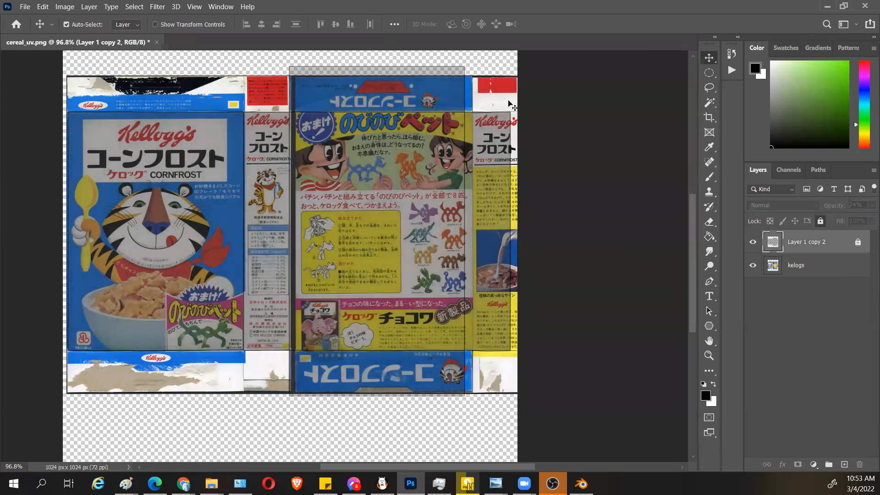
key("m")
mouse_move(580, 70)
left_mouse_down()
mouse_move(370, 389)
mouse_move(268, 449)
mouse_move(343, 310)
left_mouse_up()
key("Return")
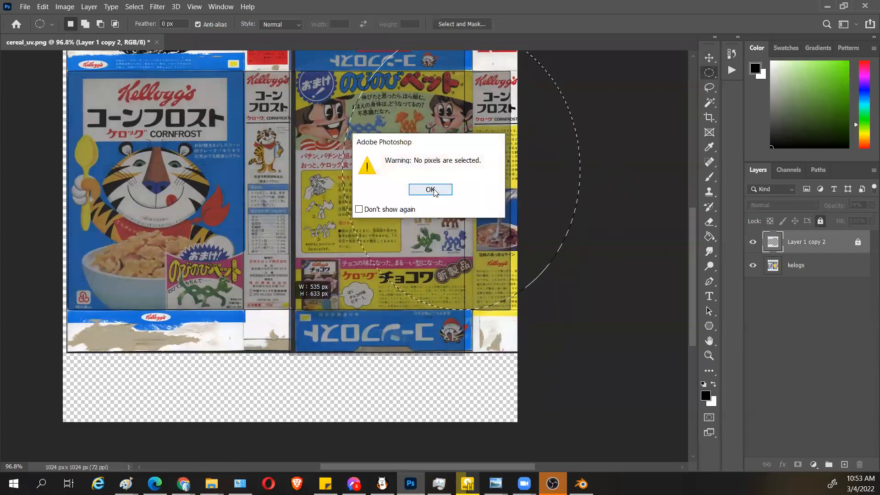
Step: Switch to the Rectangular Marquee and try to select everything beside the front panel, about 615 by 748 px, with Layer 1 copy 2 active
right_click(710, 74)
left_click(760, 72)
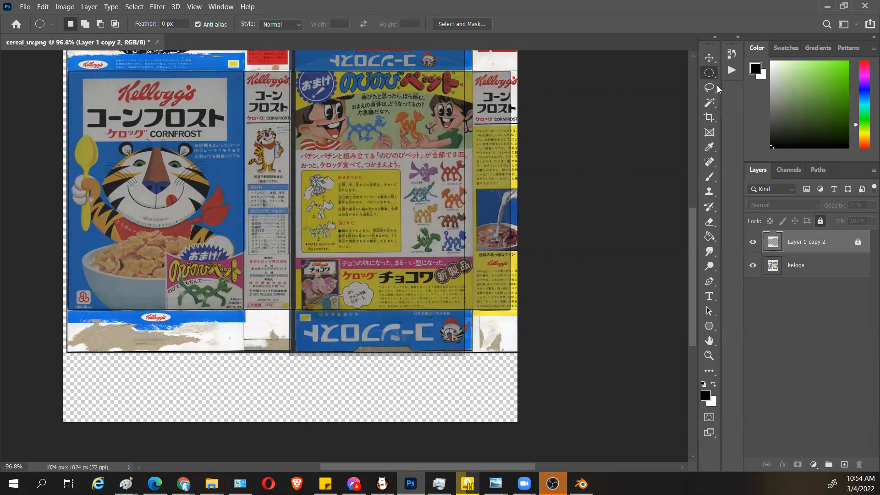
scroll(432, 143, "up", 1)
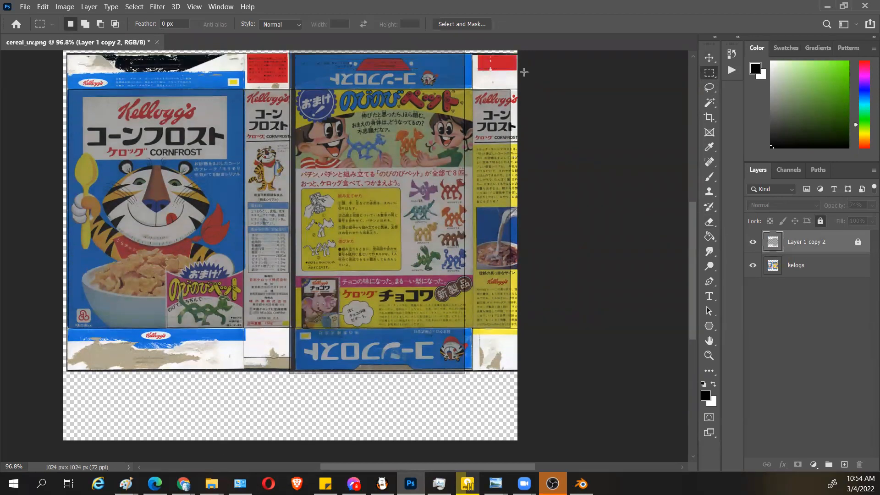
left_click_drag(530, 55, 244, 383)
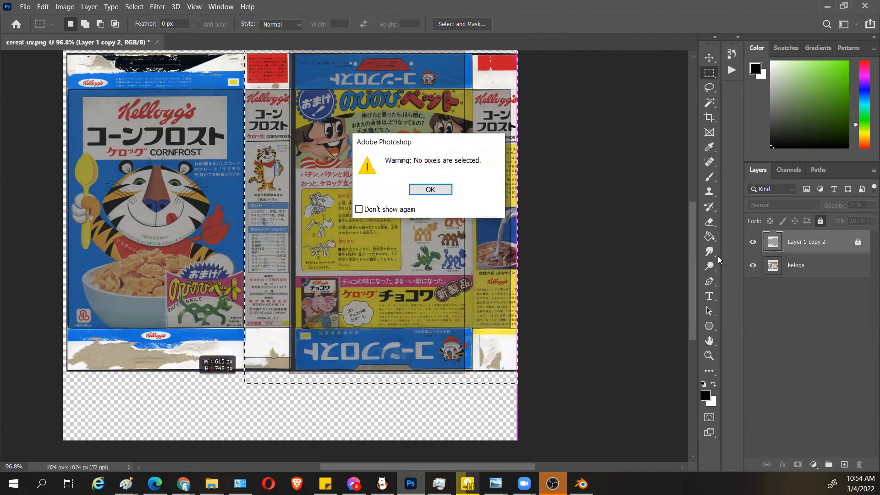
key("Return")
Step: Make the kelogs layer active and try to marquee-select the artwork's side and back panels
left_click(775, 265)
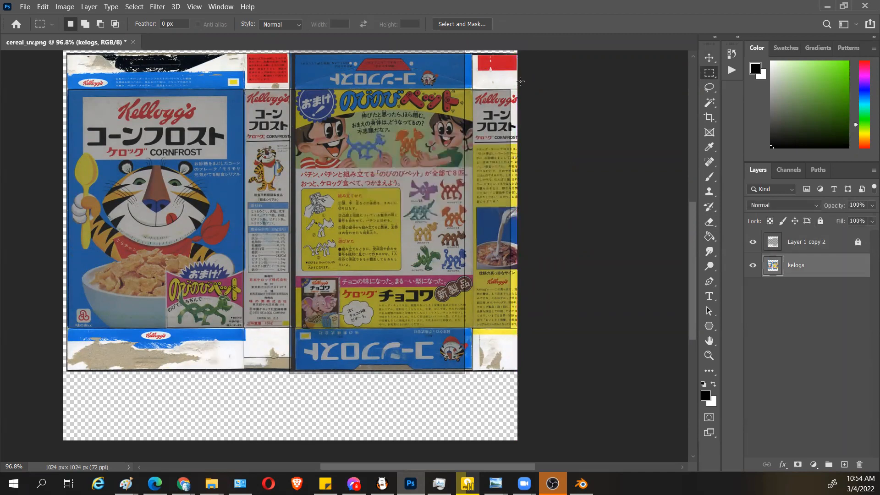
left_click_drag(528, 72, 530, 113)
left_click_drag(523, 273, 226, 120)
left_click_drag(301, 466, 424, 467)
scroll(526, 287, "down", 7)
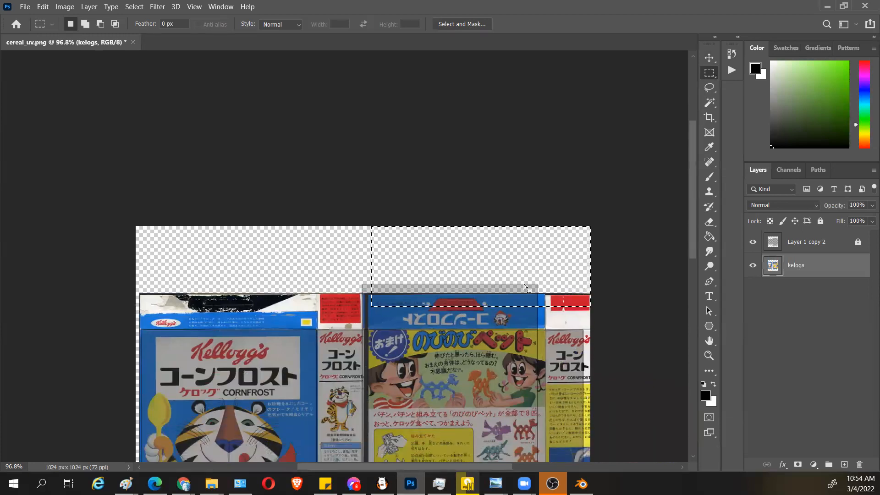
scroll(525, 287, "down", 17)
left_click(636, 112)
key("Return")
scroll(631, 181, "down", 4)
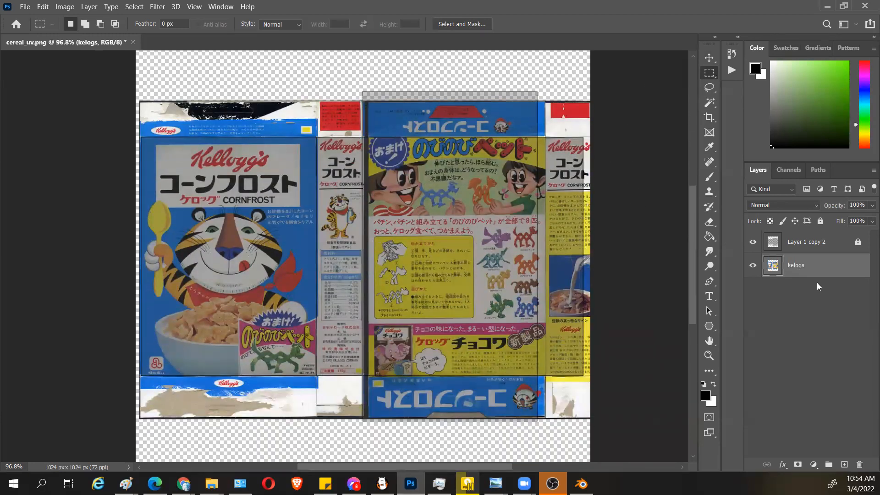
Step: Retry the rectangular selection on the kelogs layer, first about 617 by 832 px beside the front panel, then a small area at the artwork's upper corner
left_click_drag(589, 87, 316, 456)
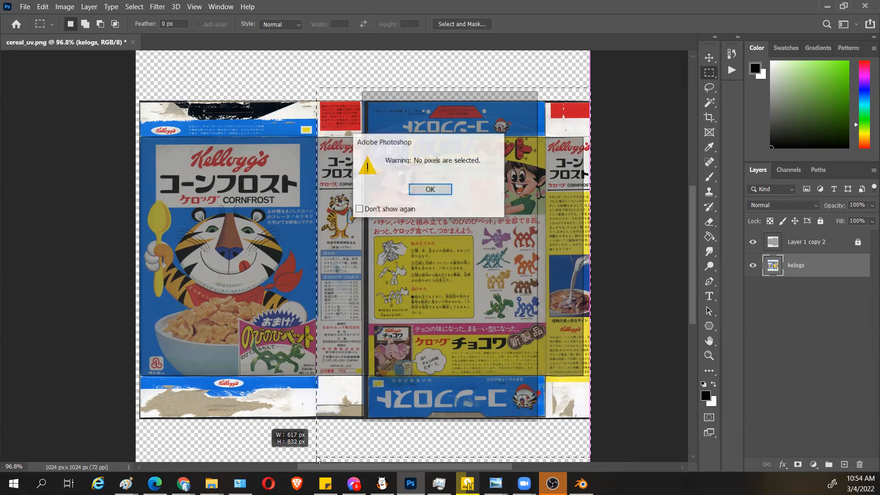
left_click(426, 189)
left_click(753, 266)
left_click(752, 265)
left_click_drag(590, 102, 529, 162)
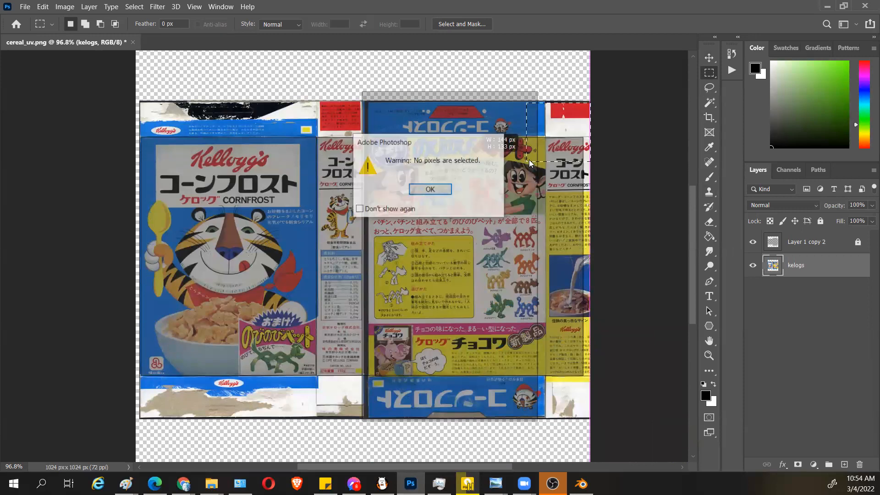
left_click(447, 190)
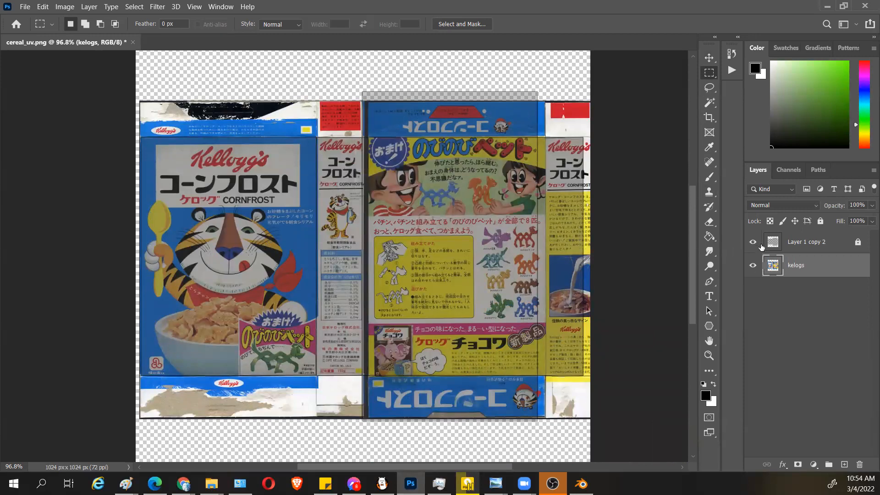
Step: Hide Layer 1 copy 2 and test a rectangular selection across the artwork's back panel
left_click(752, 242)
left_click_drag(503, 111, 425, 219)
left_click_drag(256, 256, 198, 137)
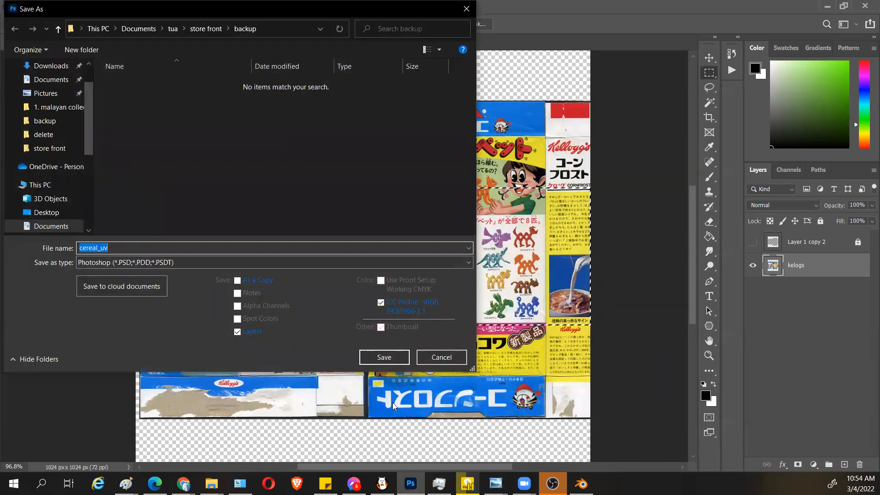
Step: Save the document as the Photoshop file cereal_uv in the backup folder, close it and quit Photoshop
left_click(387, 361)
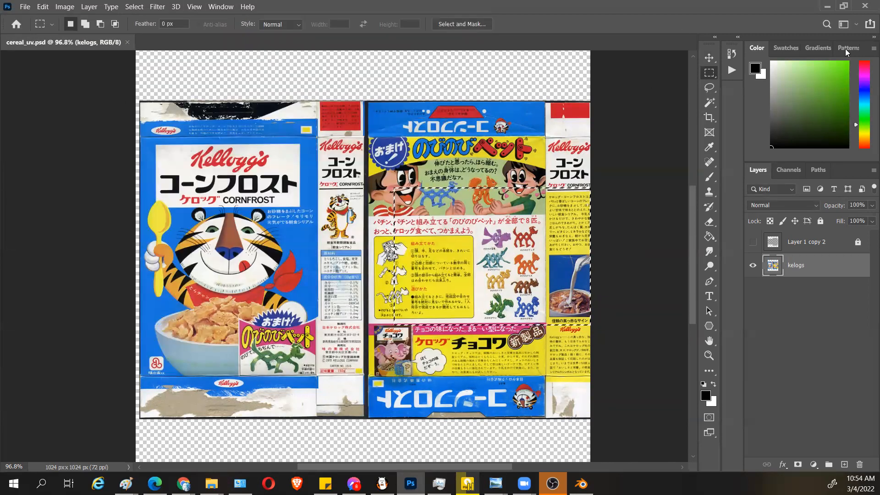
key("ctrl+w")
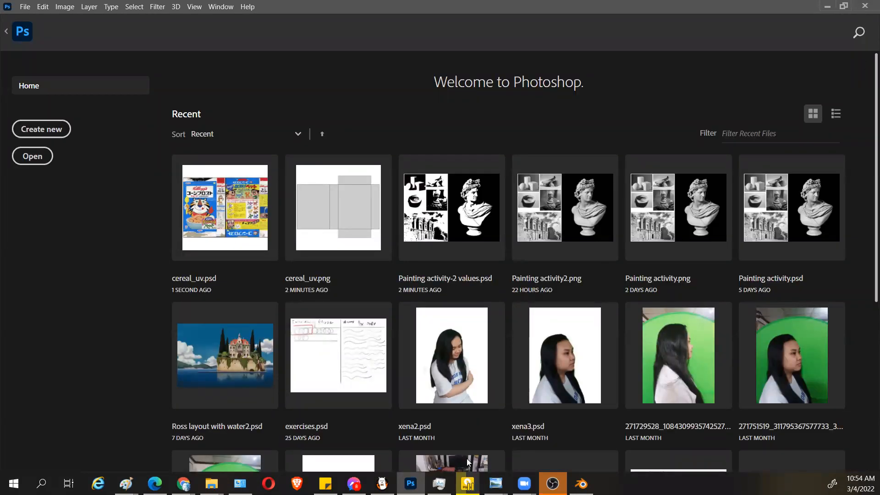
left_click(864, 6)
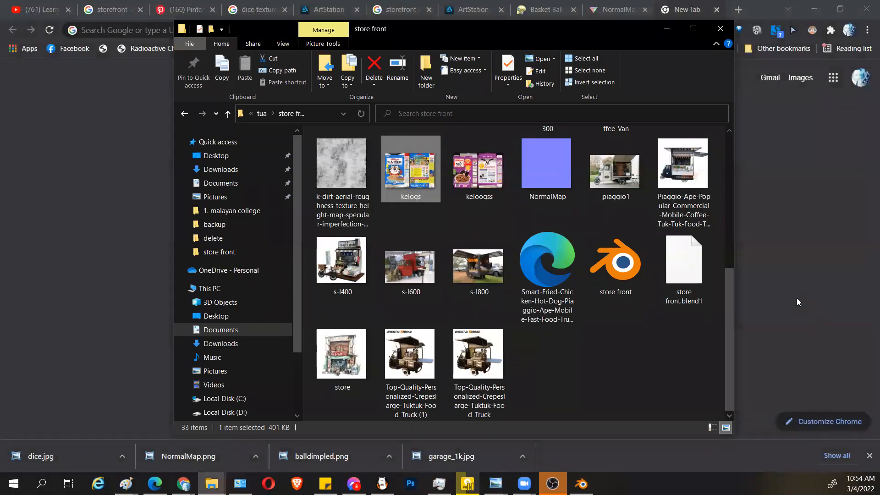
Step: Switch to Chrome, search for photopea and open the Photopea web editor
left_click(797, 297)
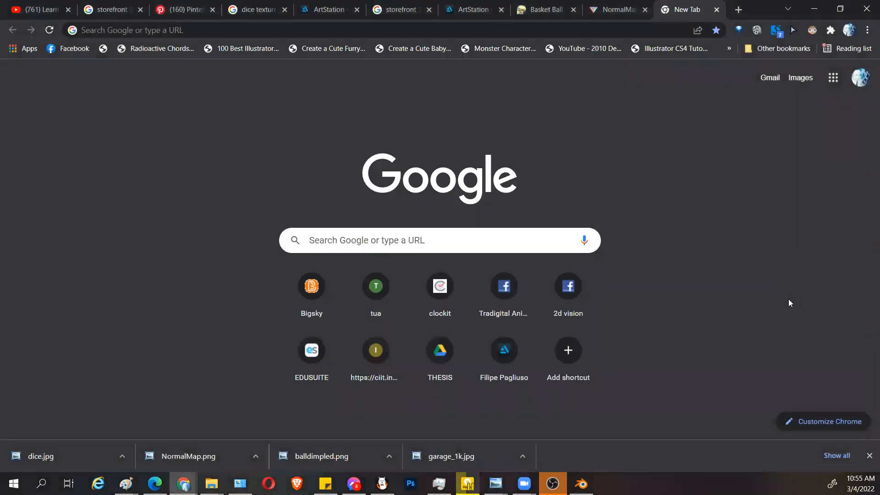
left_click(566, 31)
type("photo")
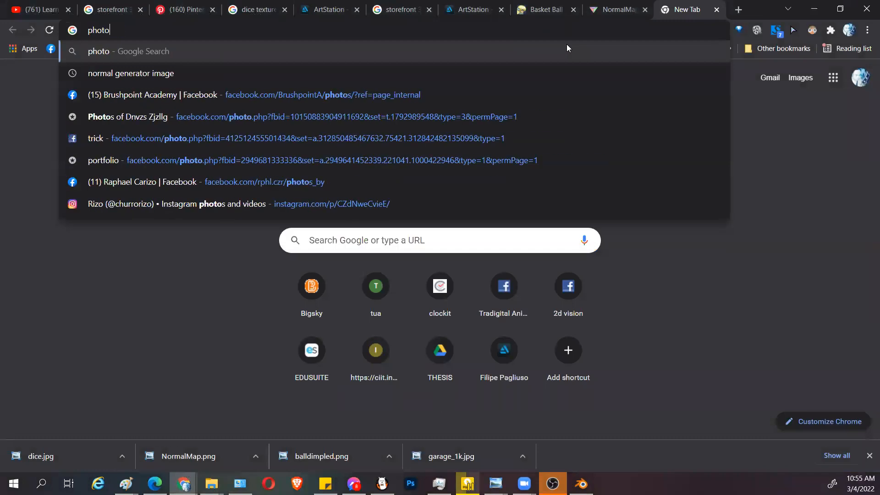
type("pea")
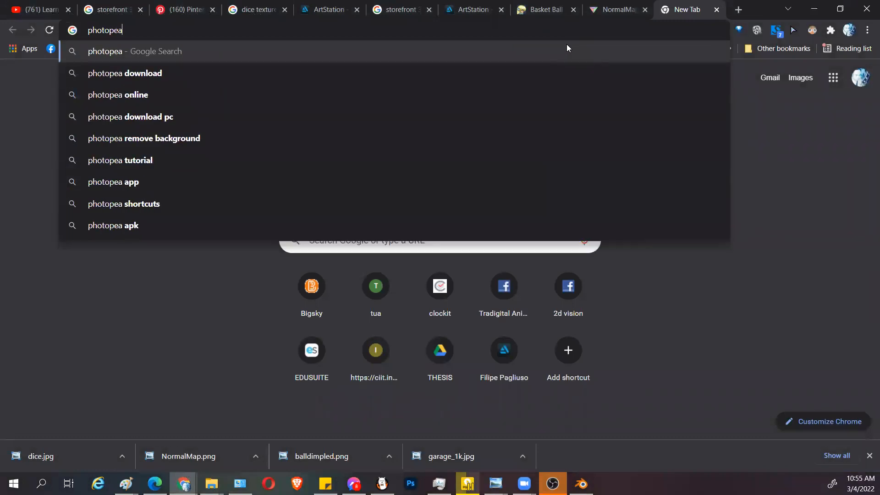
key("Return")
left_click(200, 198)
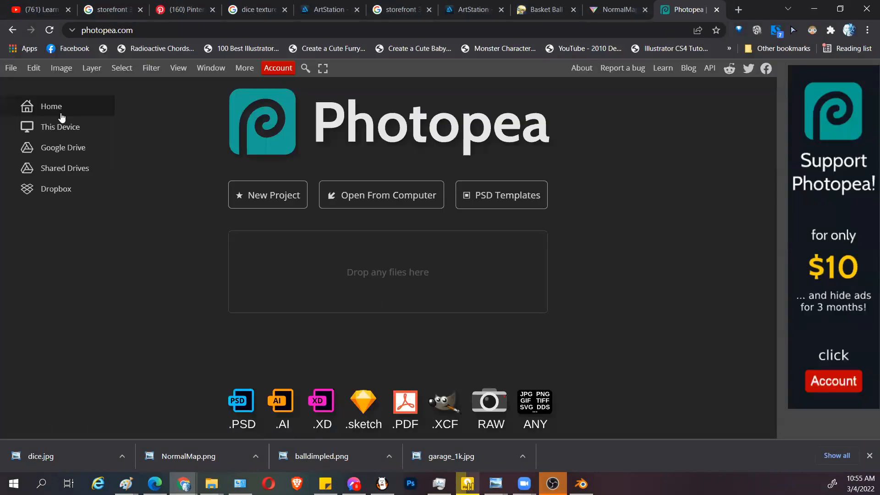
Step: Open the Photoshop file cereal_uv from the backup folder in Photopea
left_click(10, 67)
left_click(15, 101)
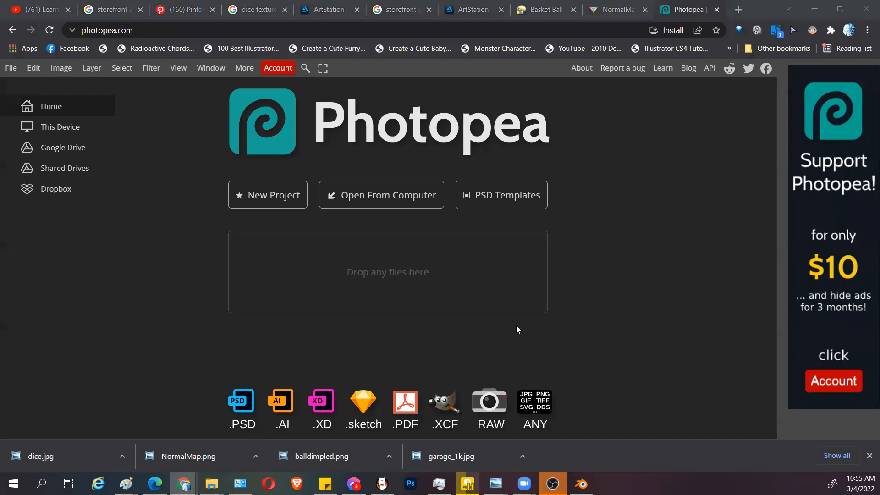
left_click(49, 106)
double_click(125, 98)
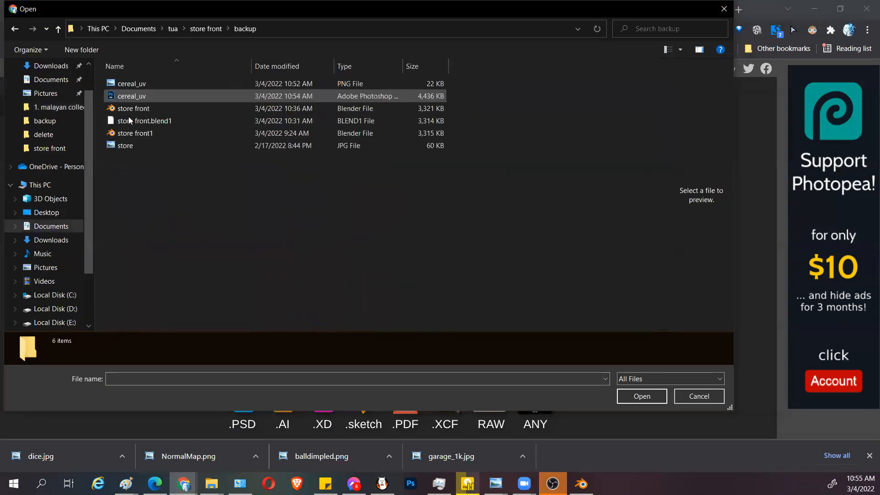
left_click(134, 97)
left_click(641, 396)
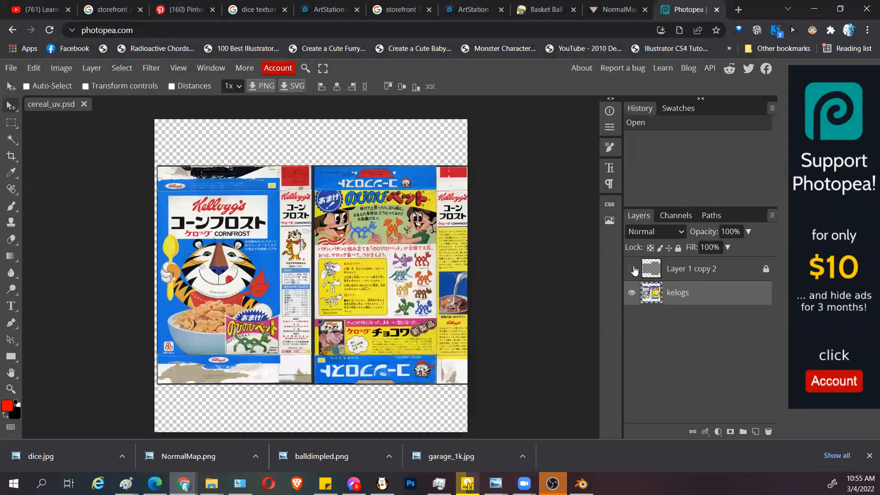
Step: Show Layer 1 copy 2 and marquee-select the artwork from the front panel's side edge to the far edge of the canvas
left_click(632, 269)
key("m")
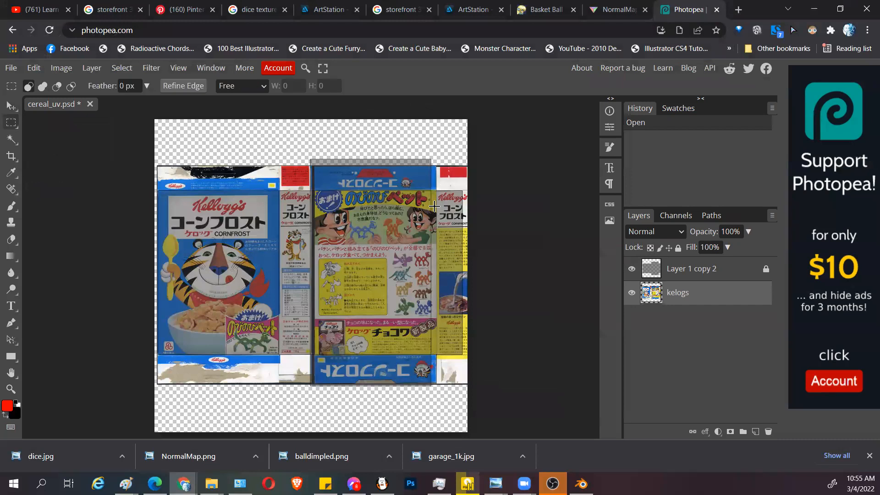
left_click_drag(467, 150, 280, 399)
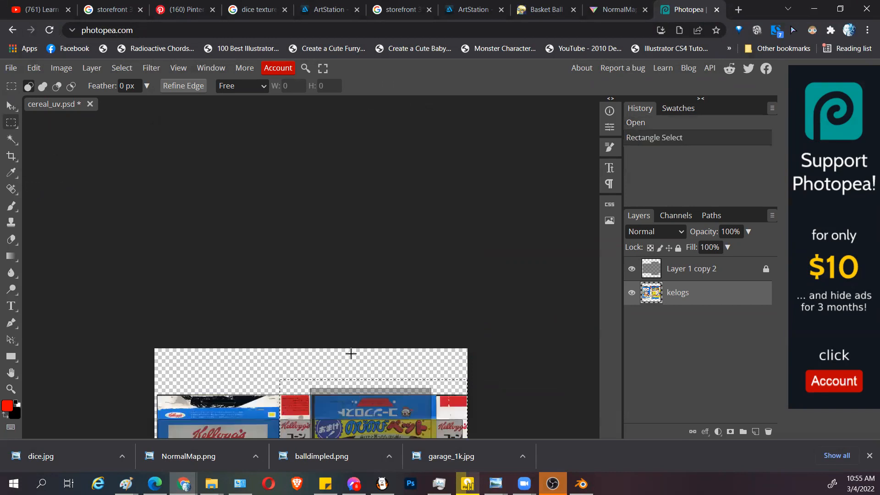
Step: Clear the rectangular selection around the side and back panels
scroll(355, 349, "up", 2, "alt")
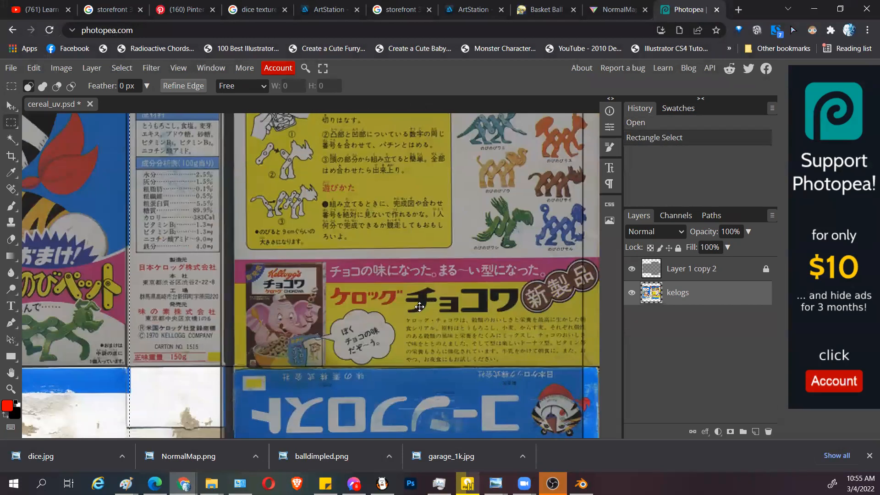
scroll(424, 302, "down", 2)
scroll(429, 290, "down", 1, "alt")
left_click_drag(445, 211, 390, 307)
key("ctrl+d")
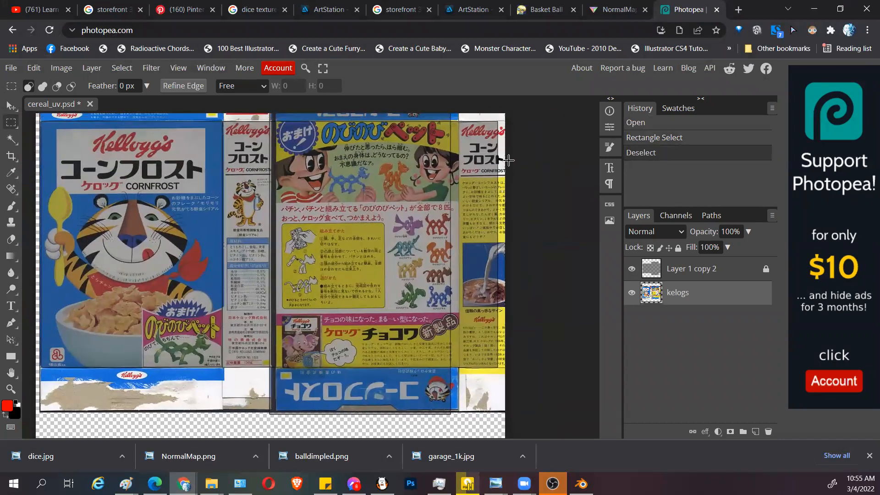
left_click_drag(536, 196, 534, 209)
Step: Examine how the artwork's fold lines match the UV layout at the upper corner between the front and side panels
scroll(521, 198, "up", 1)
scroll(521, 199, "down", 1)
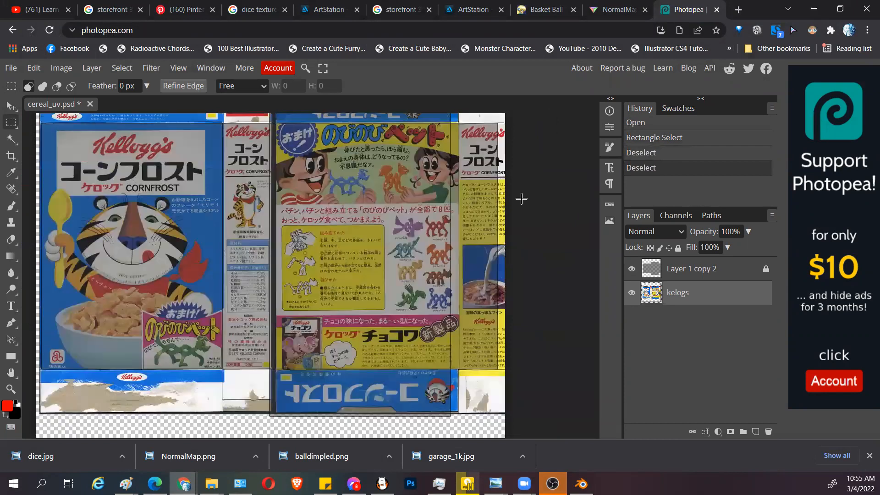
scroll(244, 157, "up", 1)
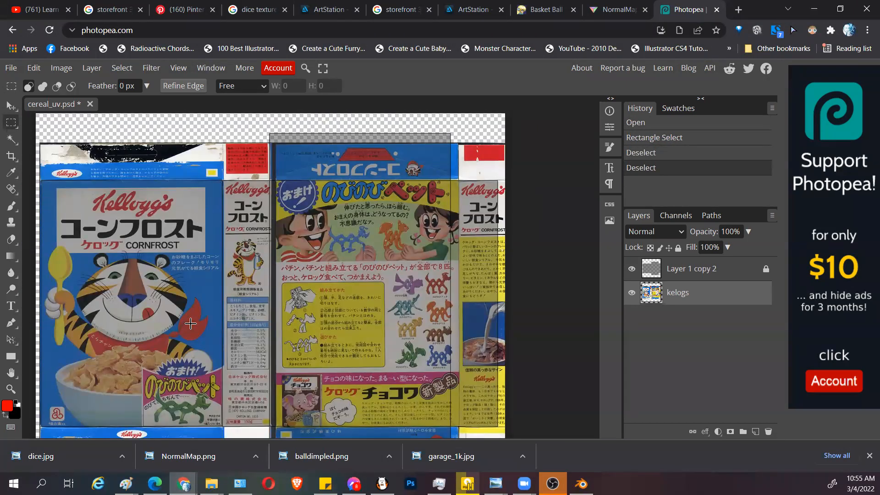
scroll(229, 190, "up", 2, "alt")
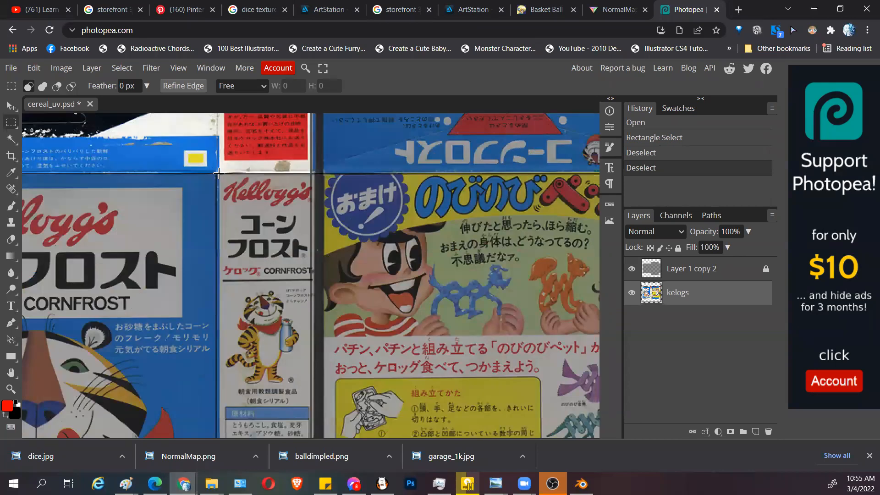
scroll(218, 173, "down", 3, "alt")
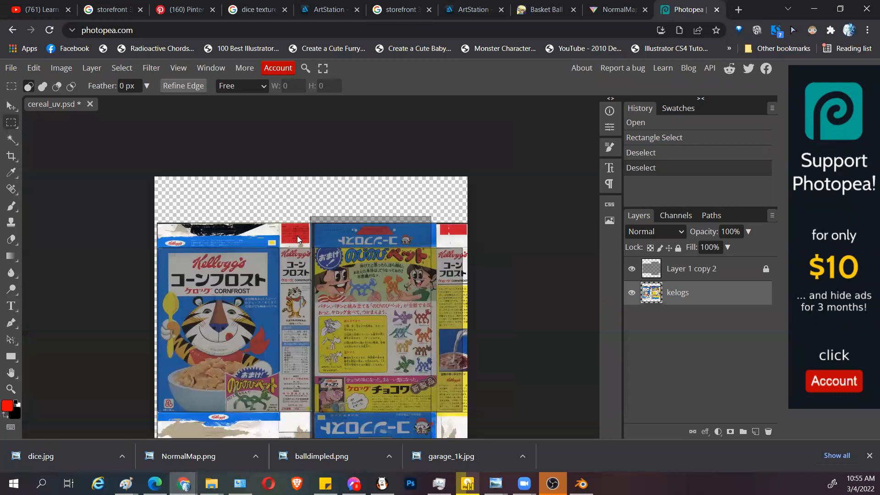
scroll(296, 274, "down", 2)
scroll(278, 147, "up", 2, "alt")
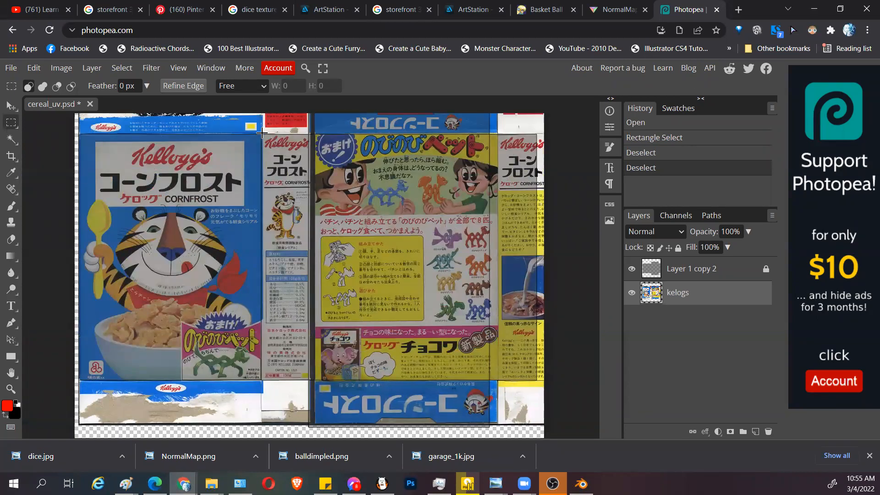
left_click_drag(262, 133, 309, 380)
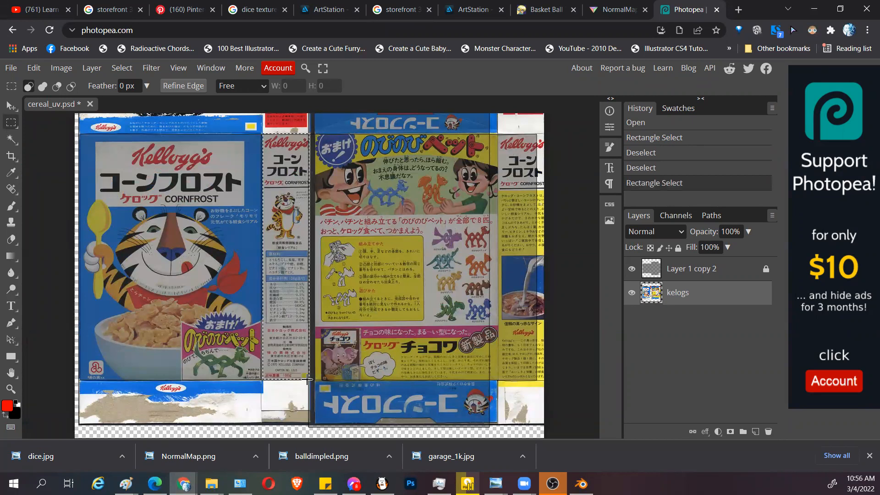
scroll(337, 384, "up", 3)
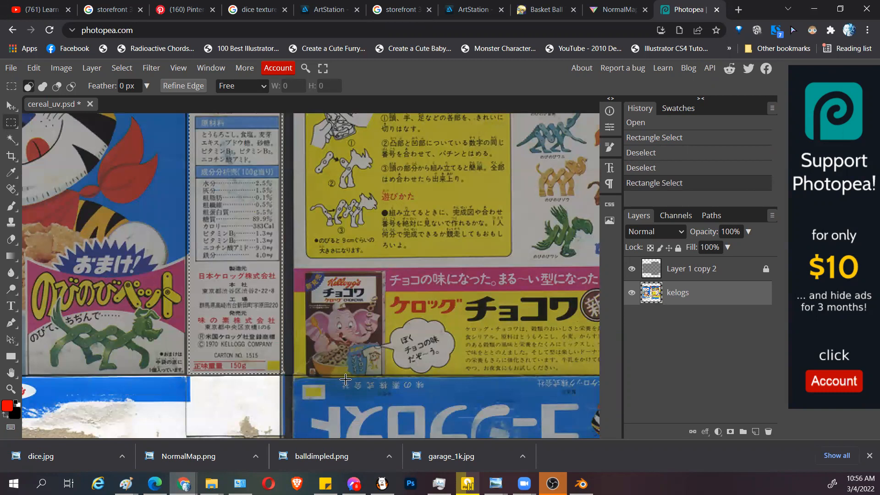
left_click(284, 377)
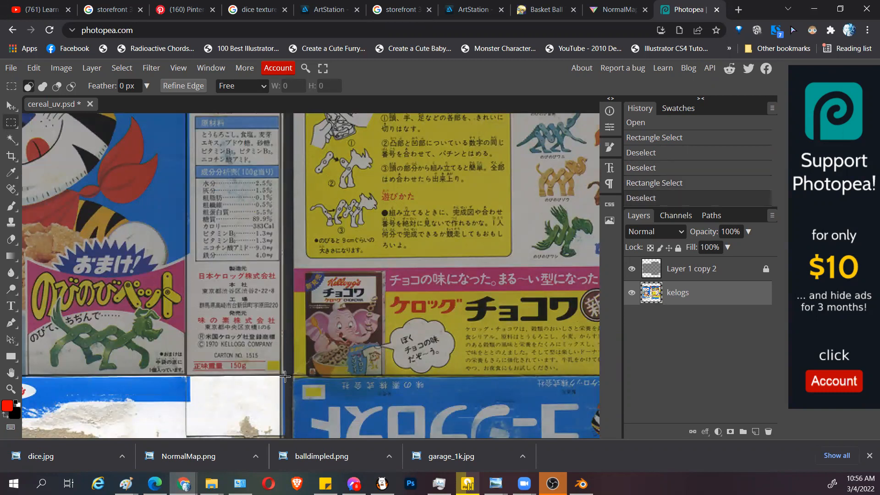
Step: Marquee-select the narrow side panel between the front and back panels and paste a copy onto a new layer, allowing clipboard access
left_click_drag(284, 375, 189, 171)
key("ctrl+v")
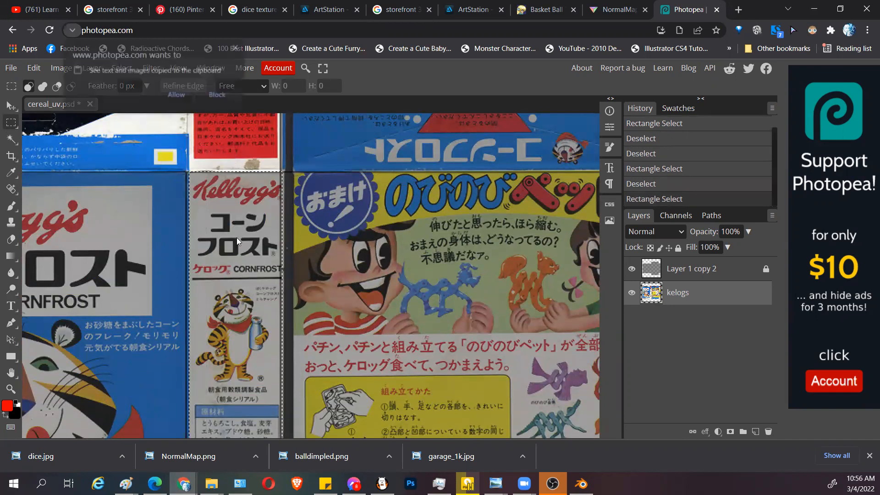
left_click(178, 95)
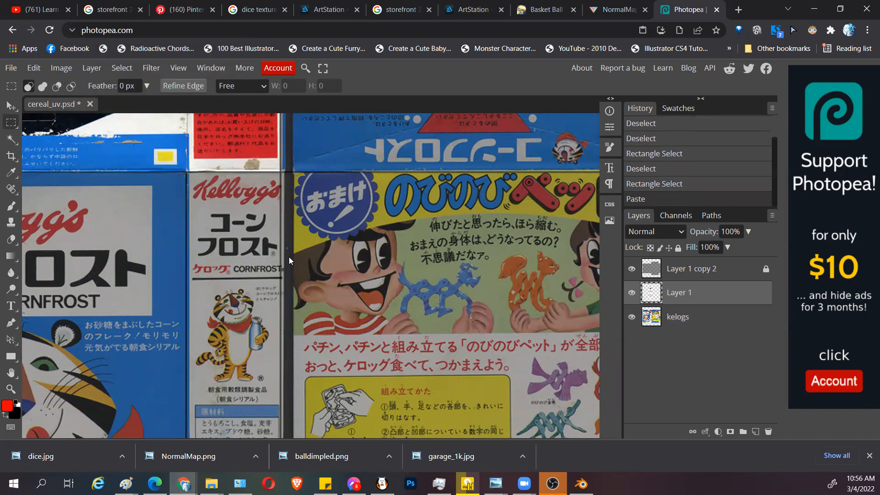
Step: Nudge the pasted side panel slightly toward the front panel so its edge meets the UV fold line
key("v")
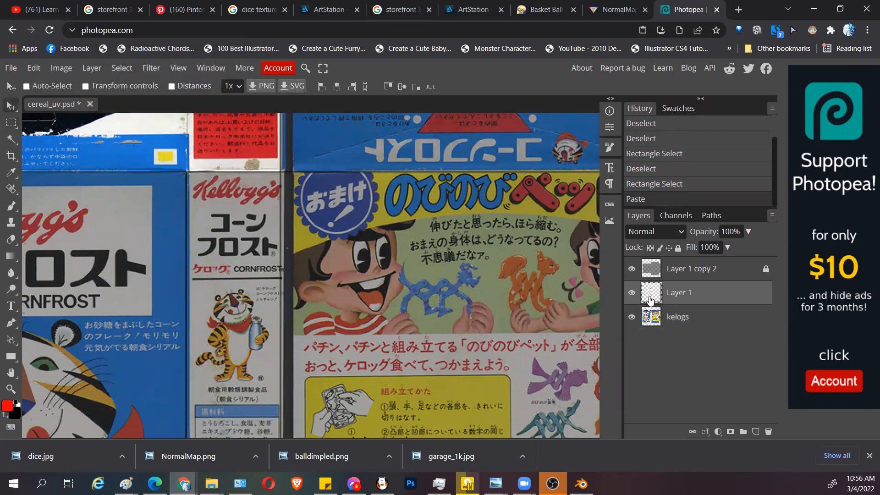
key("Left")
key("Left")
key("Left")
key("Left")
key("Right")
key("Right")
key("Right")
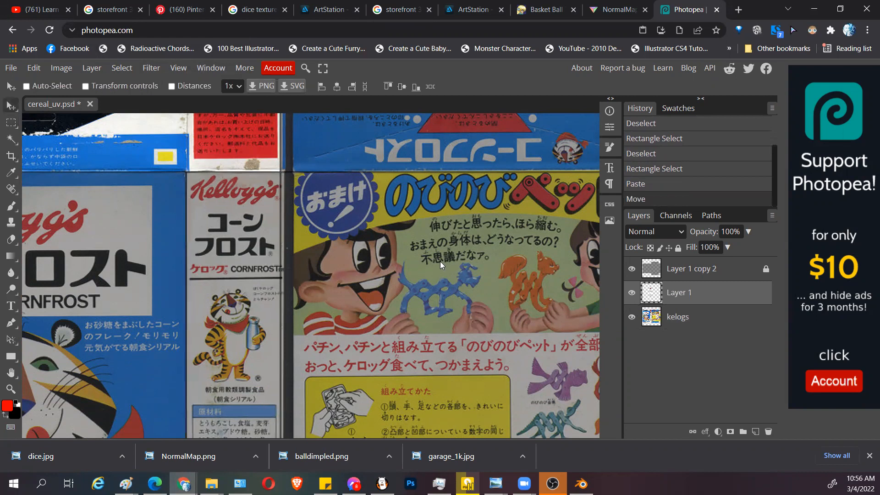
Step: Marquee-select the back panel between its upper and lower folds and copy it from the kelogs layer onto a new layer
key("ctrl+0")
key("m")
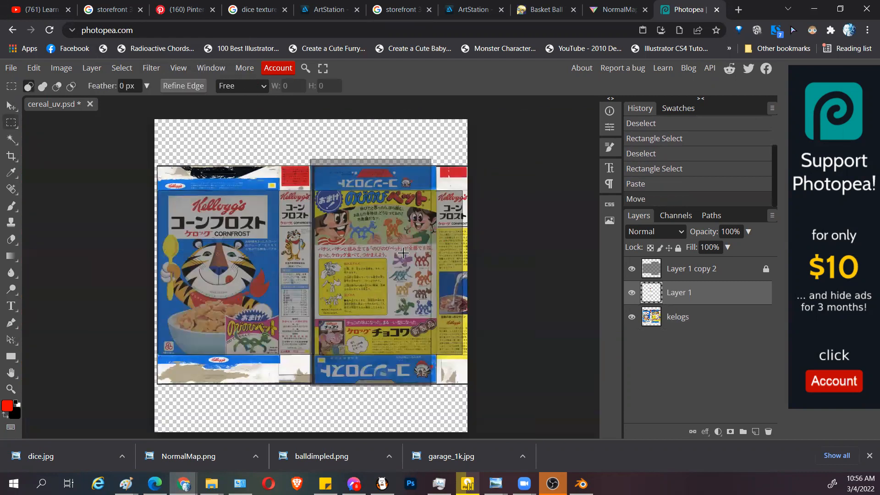
scroll(405, 252, "up", 2, "alt")
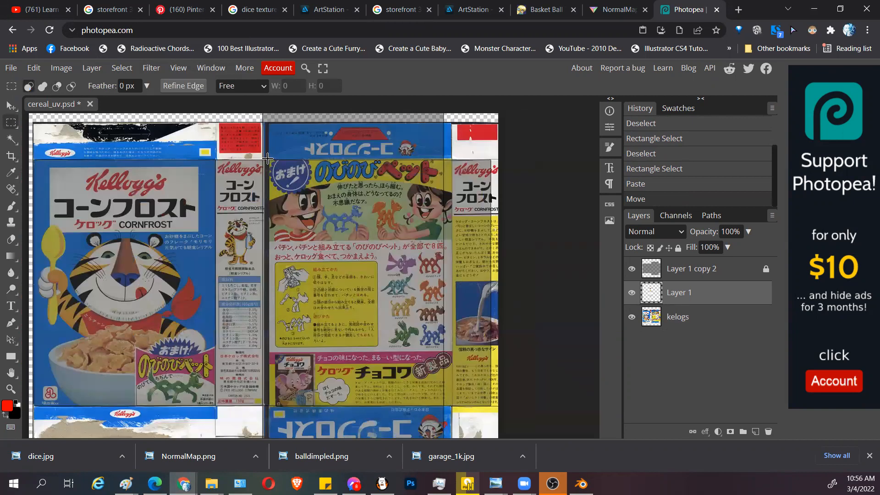
left_click_drag(268, 159, 451, 406)
key("ctrl+c")
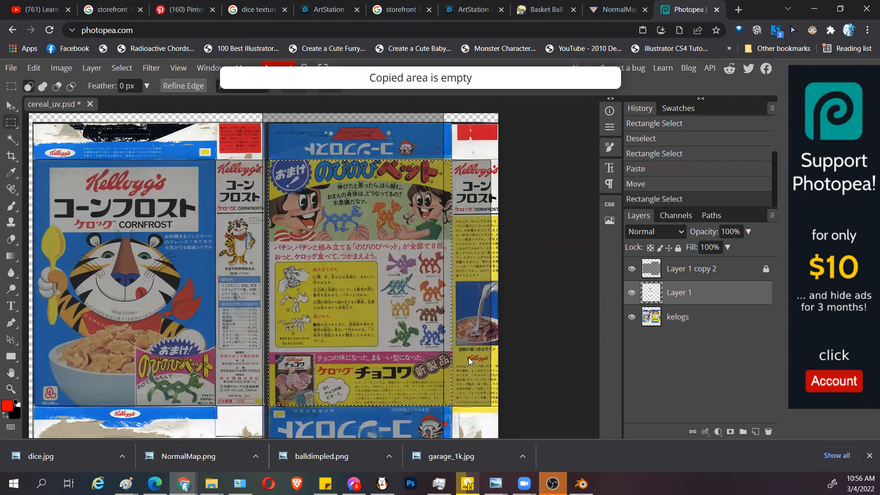
left_click(656, 317)
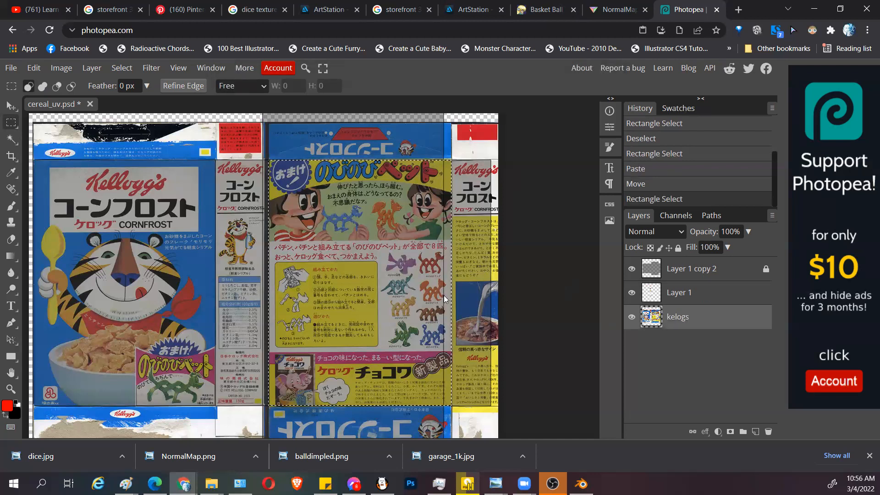
key("ctrl+c")
key("ctrl+v")
Step: Move the copied back panel over to the UV layout's back face, enable Auto-Select and shift the side panel copy slightly toward the front panel
key("v")
left_click_drag(397, 276, 393, 274)
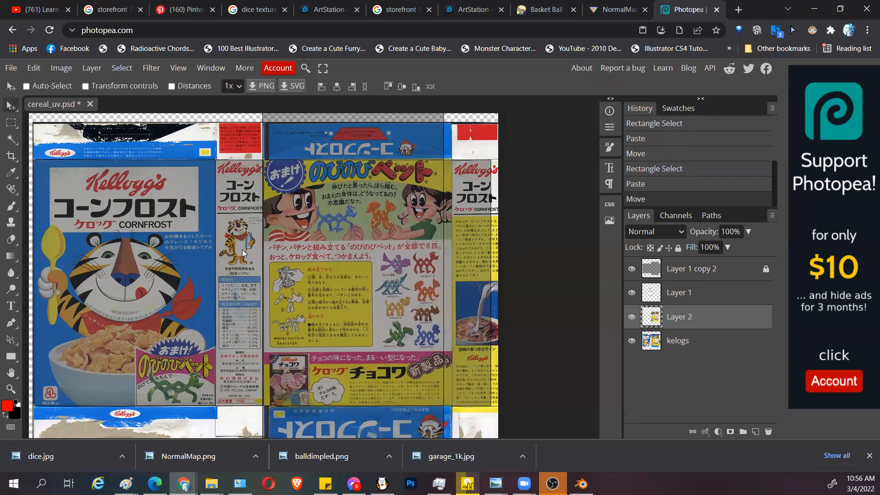
left_click_drag(245, 214, 243, 214)
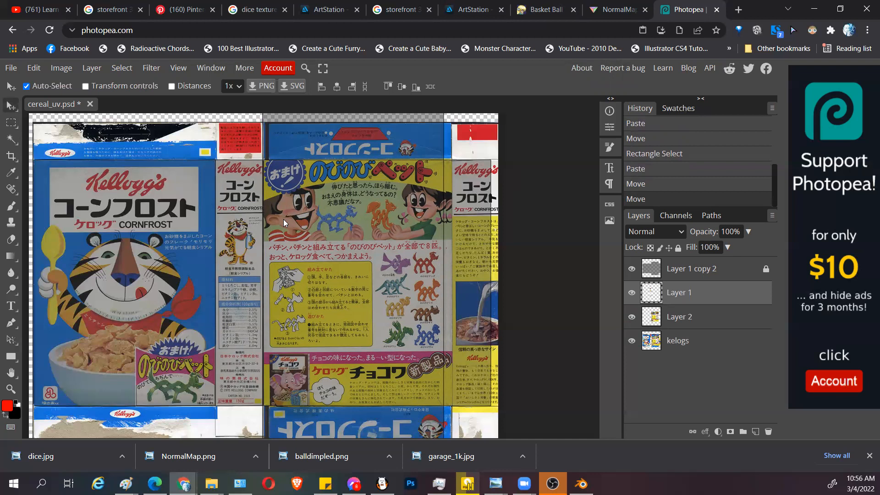
Step: Fine-tune the back panel copy's horizontal position so it lines up with the UV back face
left_click_drag(284, 223, 332, 228)
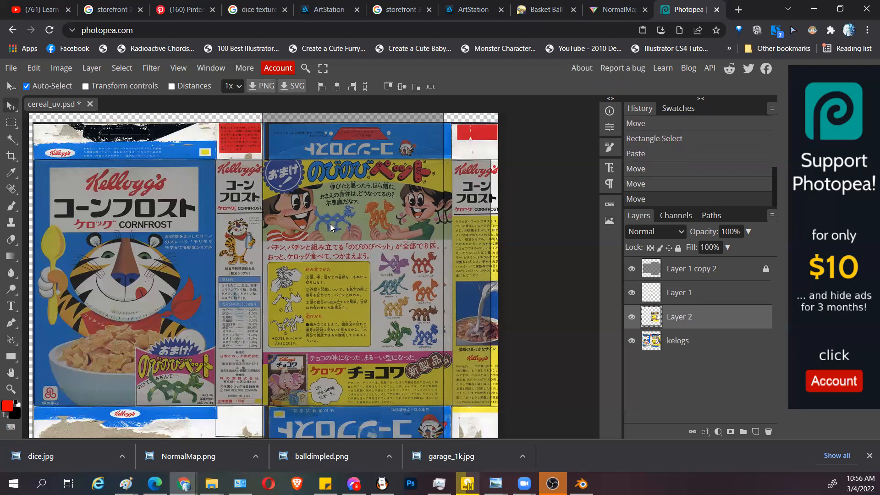
key("Left")
key("Left")
key("Left")
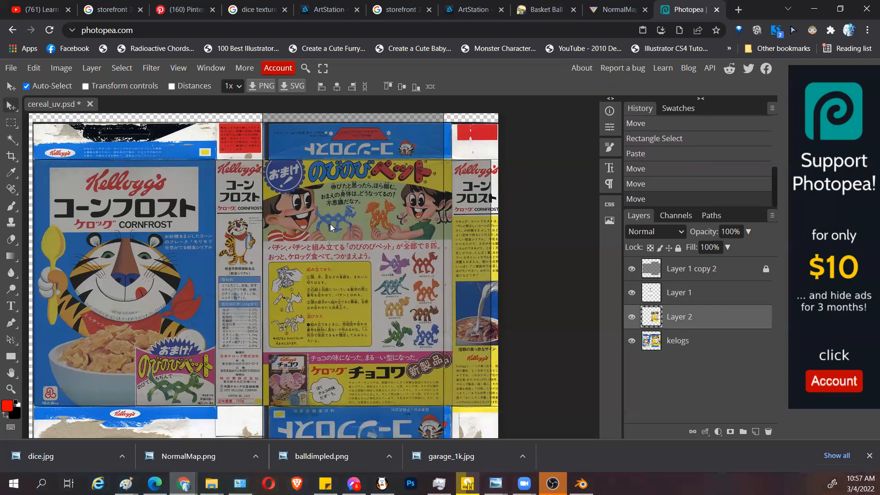
key("Left")
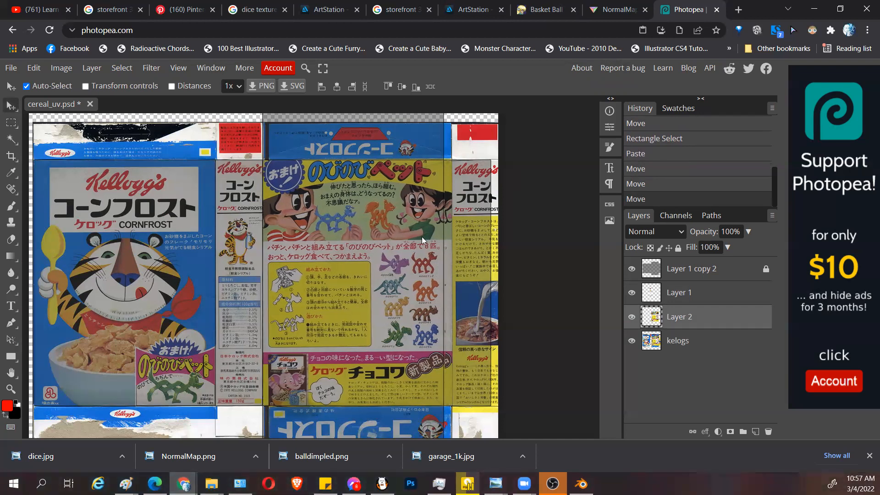
key("Left")
key("Left")
Step: Marquee-select the outer side panel beyond the back panel on the kelogs layer and copy it onto a new layer
left_click(499, 166)
key("m")
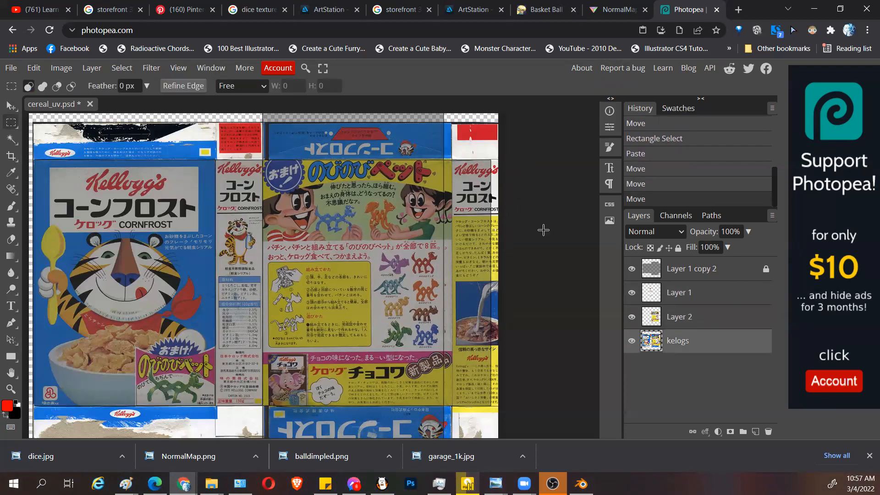
left_click_drag(452, 159, 499, 406)
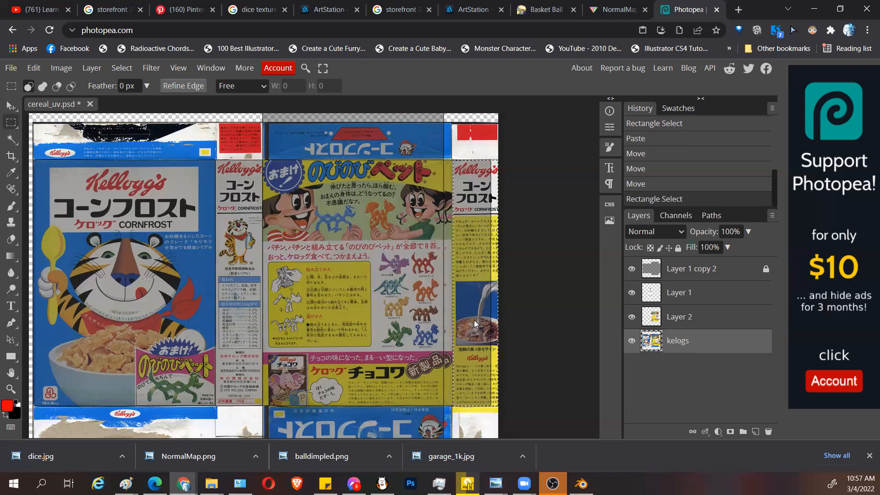
key("ctrl+c")
key("ctrl+v")
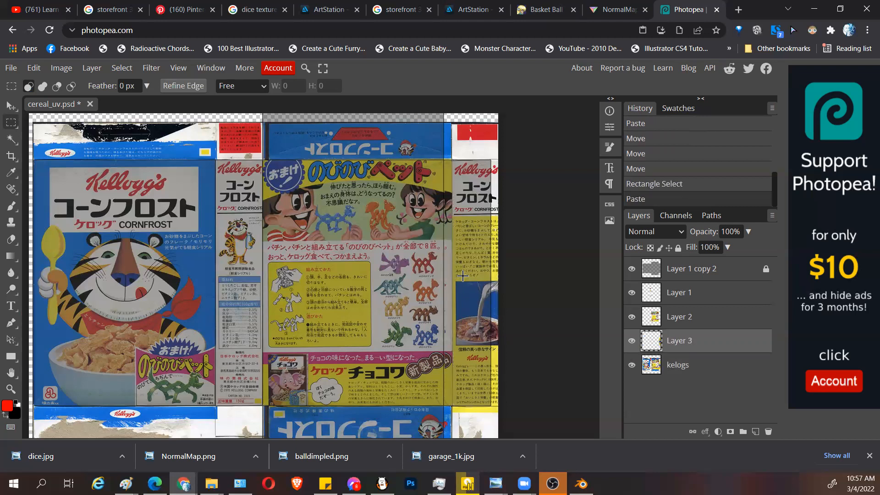
Step: Nudge the outer side panel copy toward the back panel until it fits the UV layout's last side face
key("v")
key("Left")
key("Left")
key("Left")
key("Left")
key("Left")
key("Left")
key("Left")
key("Left")
key("Left")
key("Left")
key("Left")
key("Left")
key("Left")
key("Left")
key("Left")
key("Left")
key("Left")
key("Left")
key("Left")
key("Left")
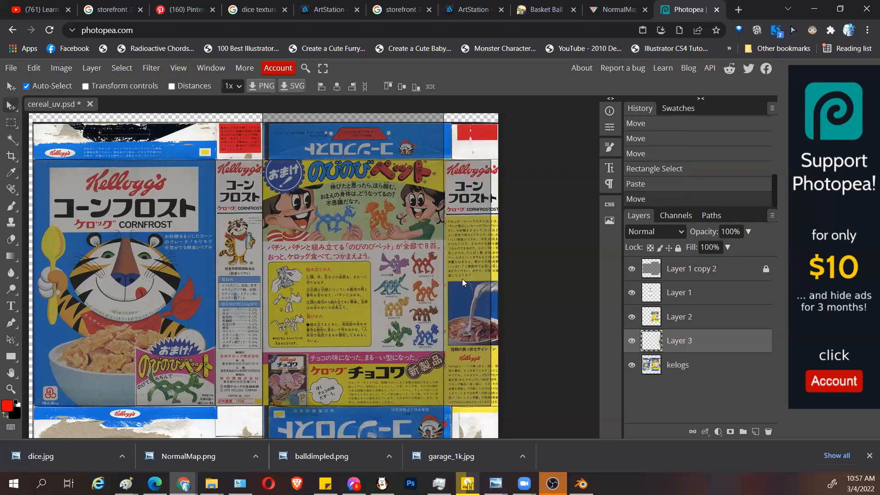
key("Right")
key("Right")
key("Right")
key("Right")
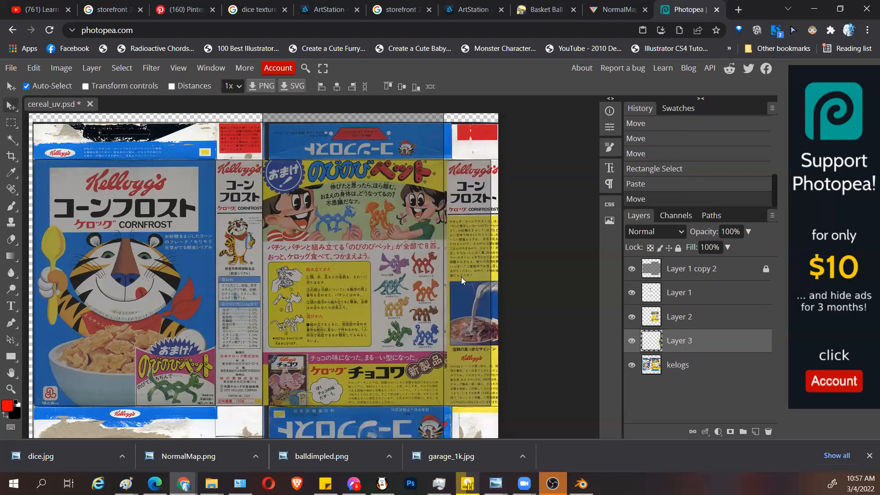
key("Right")
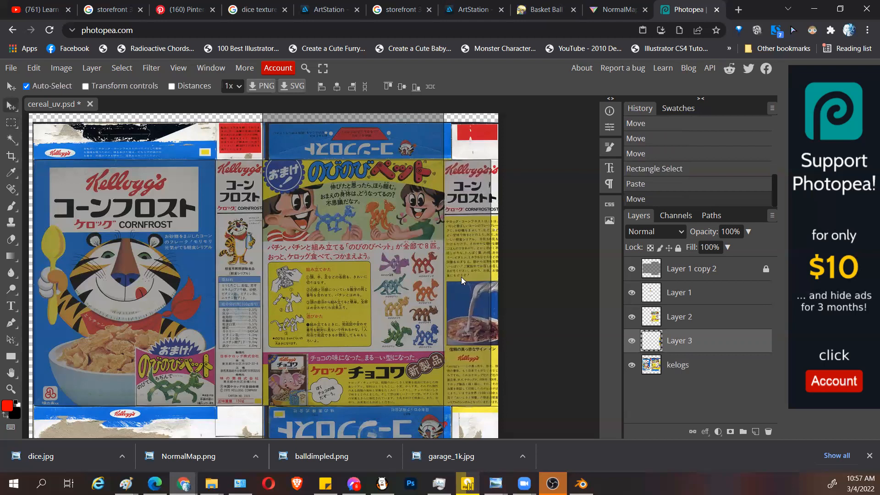
key("Left")
key("Left")
key("Left")
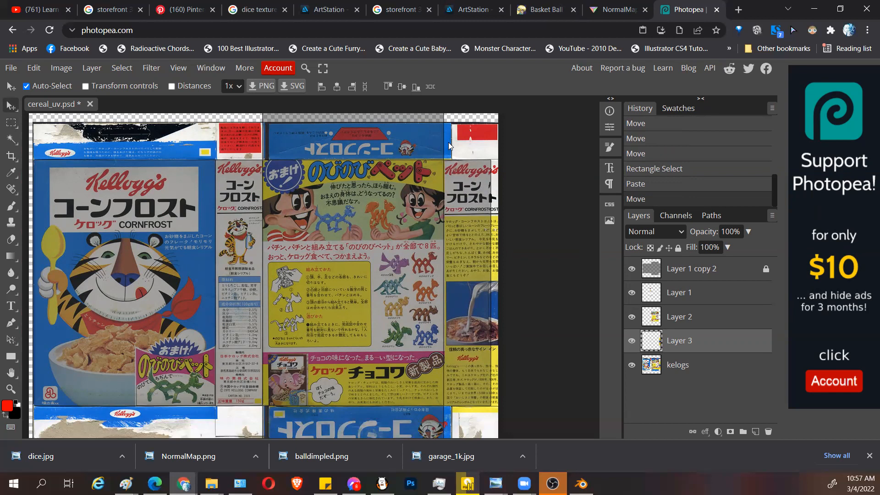
Step: Marquee-select the blue flap above the back panel, about 395 by 78 px
key("m")
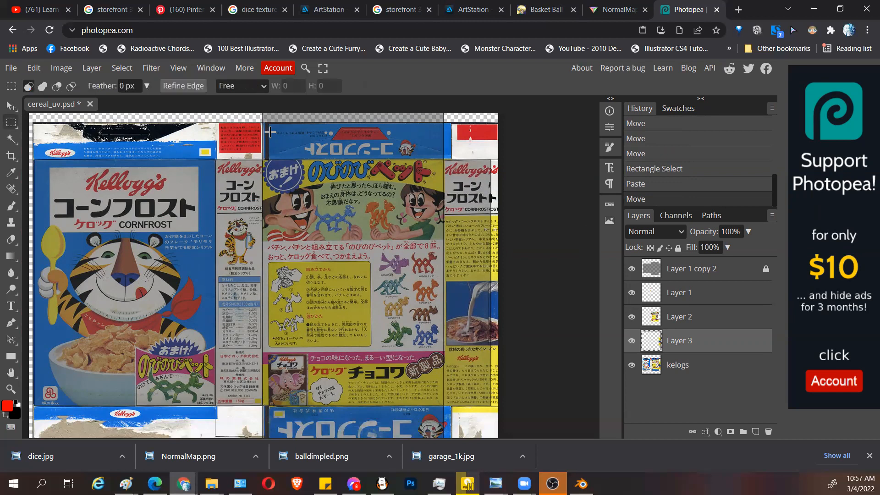
left_click_drag(269, 122, 452, 157)
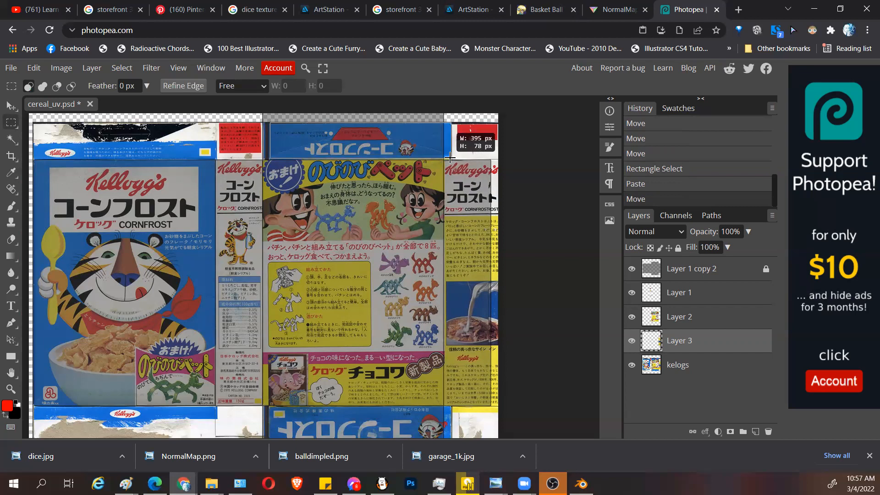
key("ctrl+c")
key("ctrl+v")
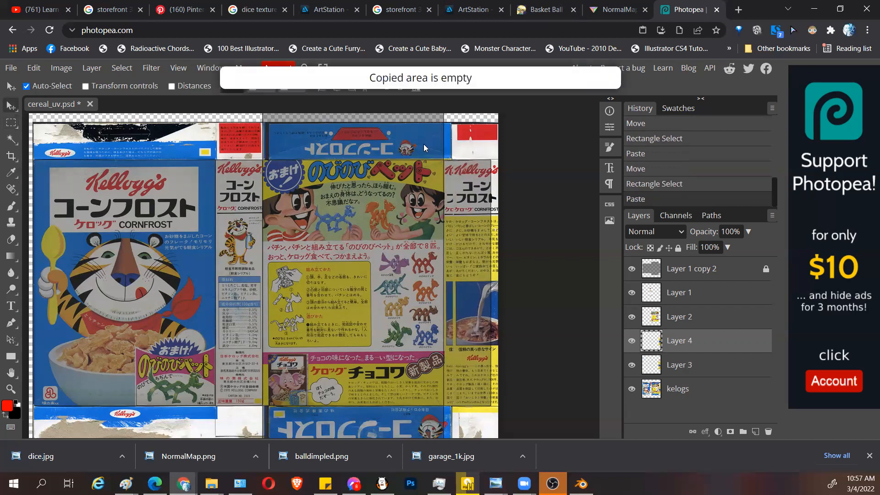
key("v")
left_click(649, 392)
key("ctrl+z")
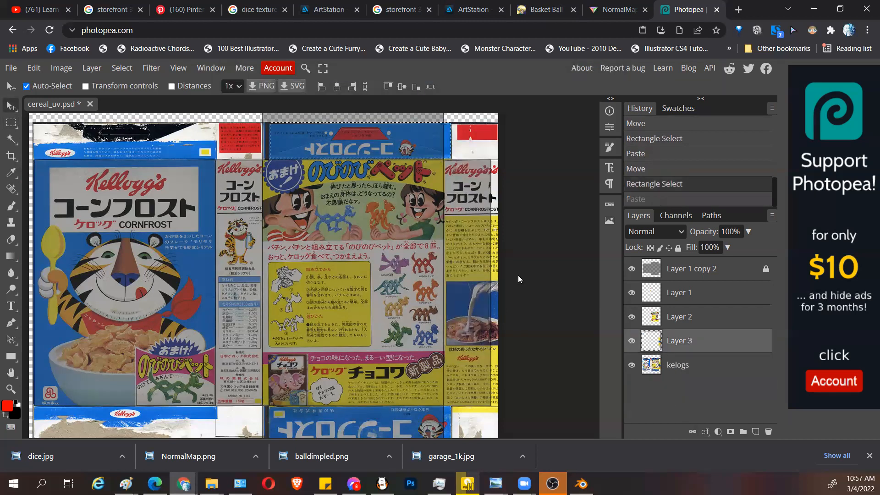
Step: Copy the selected blue top flap from the kelogs layer onto a new layer
left_click(644, 365)
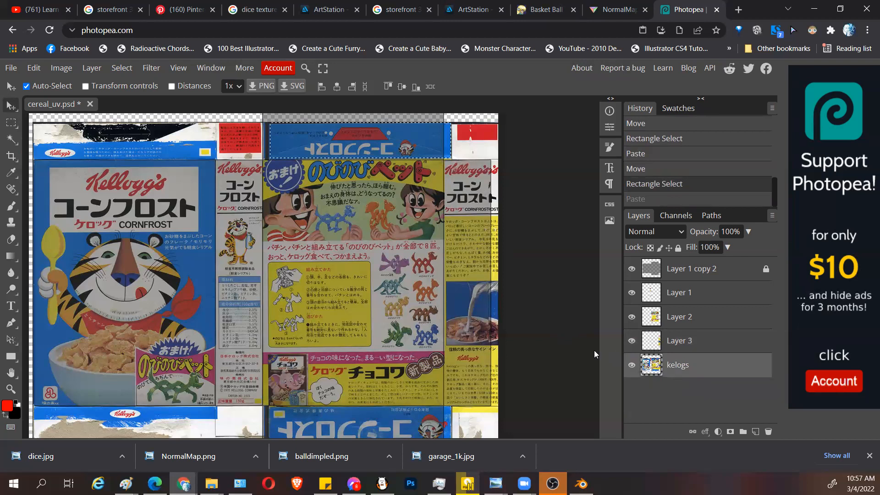
key("ctrl+c")
key("ctrl+v")
Step: Move the copied top flap over the UV layout's flap and nudge it to meet the back panel's upper fold
left_click_drag(386, 137, 377, 137)
key("Right")
key("Down")
key("Down")
key("Down")
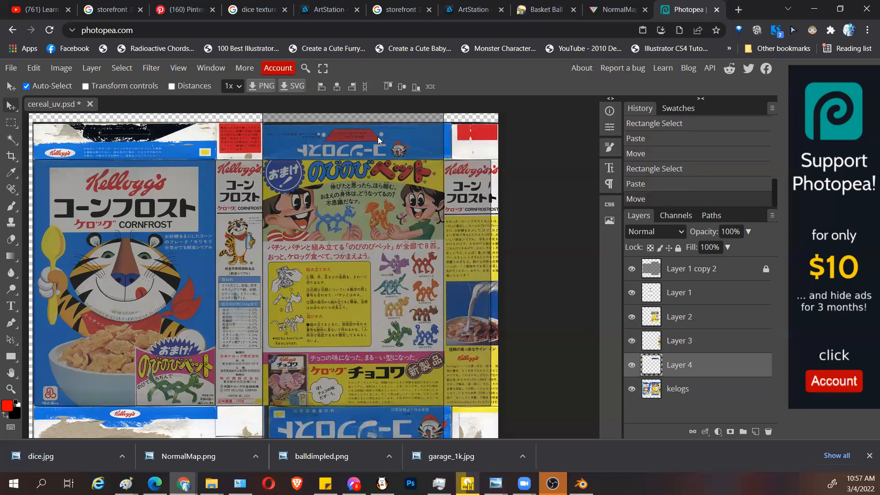
key("Left")
key("Up")
key("Up")
key("Up")
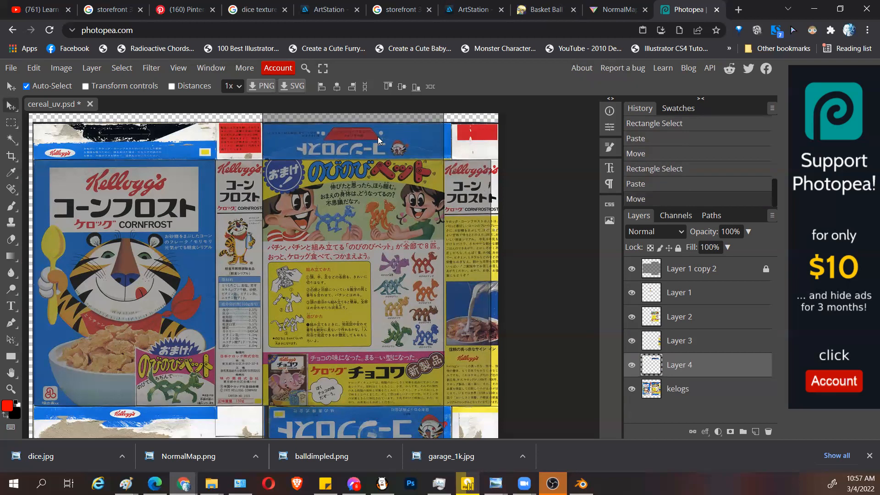
key("Down")
key("Down")
key("Down")
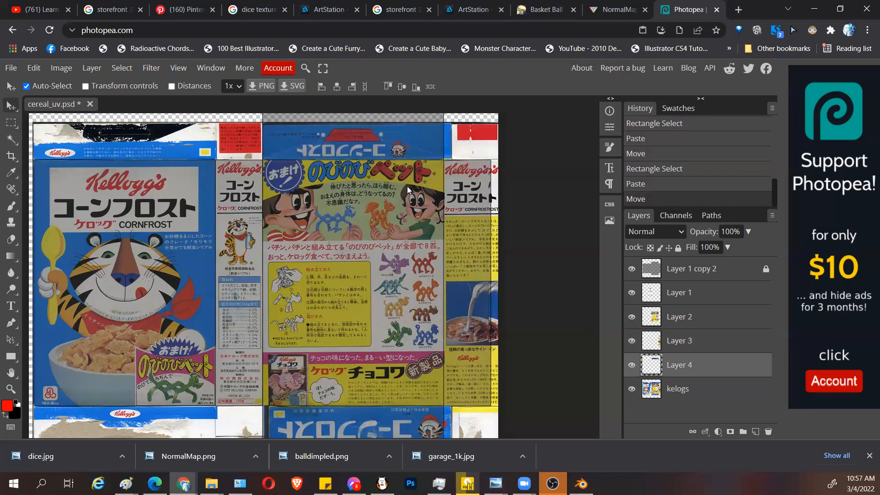
Step: Stretch the copied top flap vertically to about 106.4% height so it reaches farther up the UV layout's flap
key("ctrl+t")
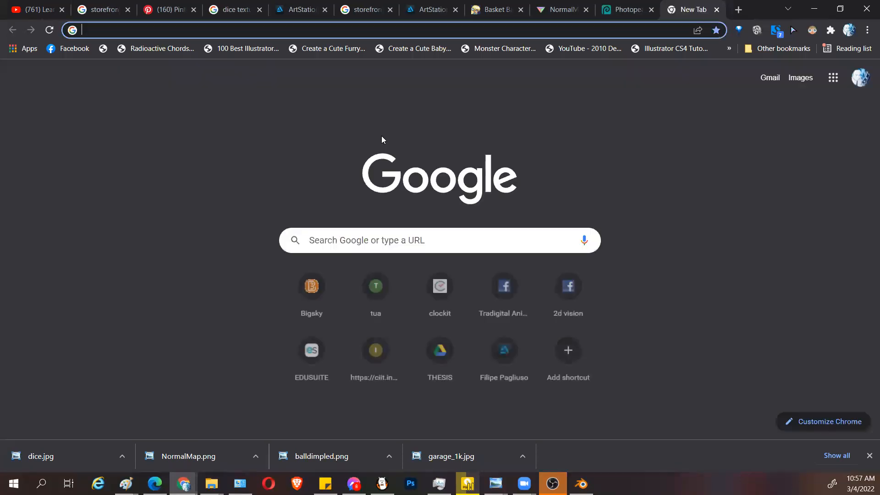
left_click(622, 15)
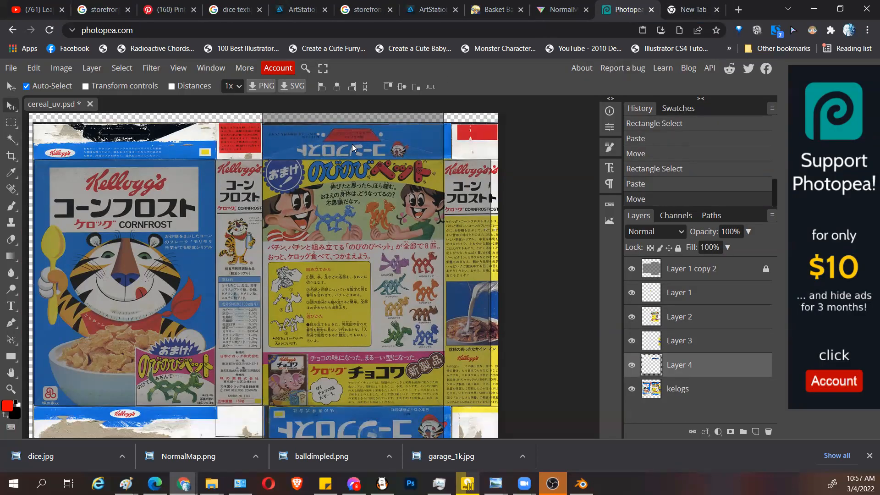
key("ctrl+t")
scroll(355, 124, "up", 3)
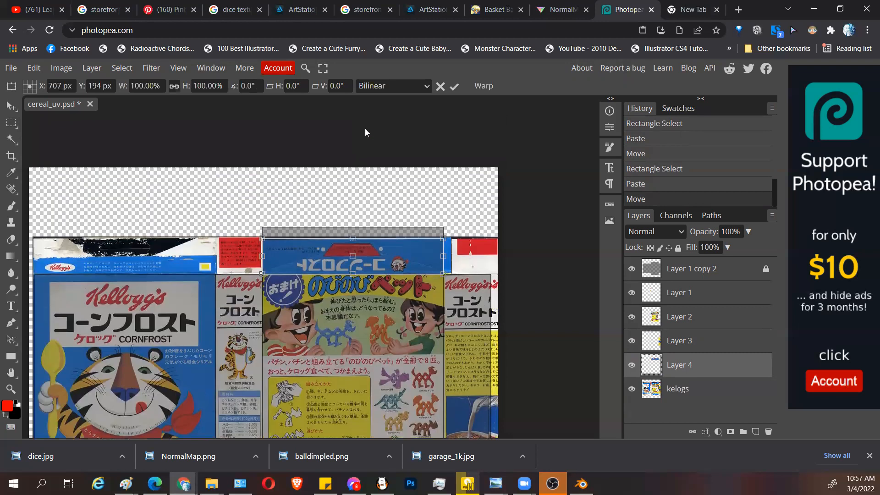
left_click_drag(352, 238, 354, 240)
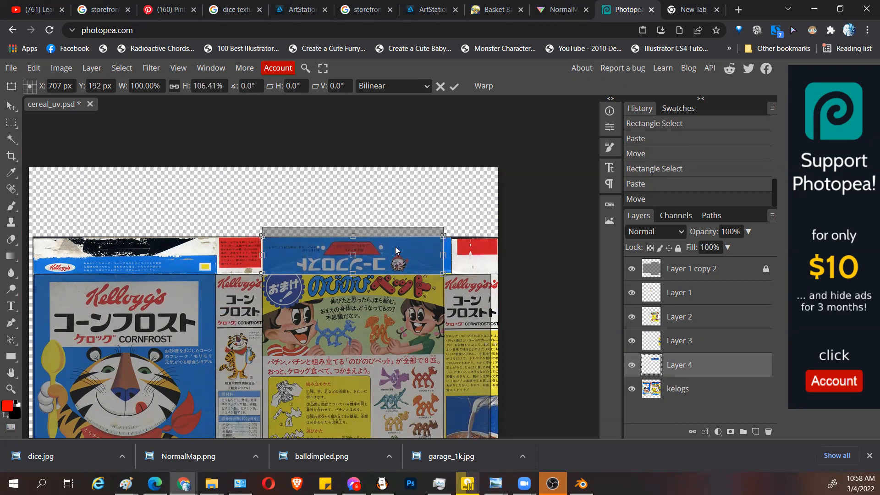
key("Return")
Step: Marquee-select the blue flap below the back panel on the kelogs layer
scroll(464, 339, "down", 5)
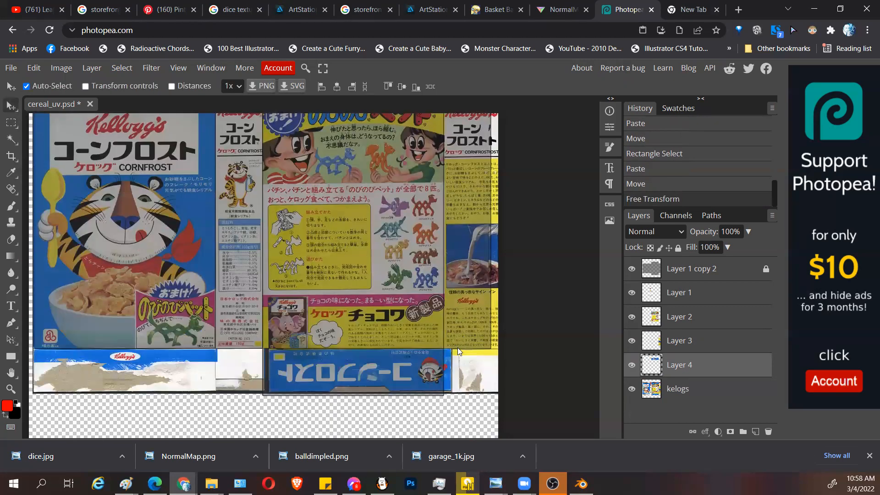
left_click(449, 360)
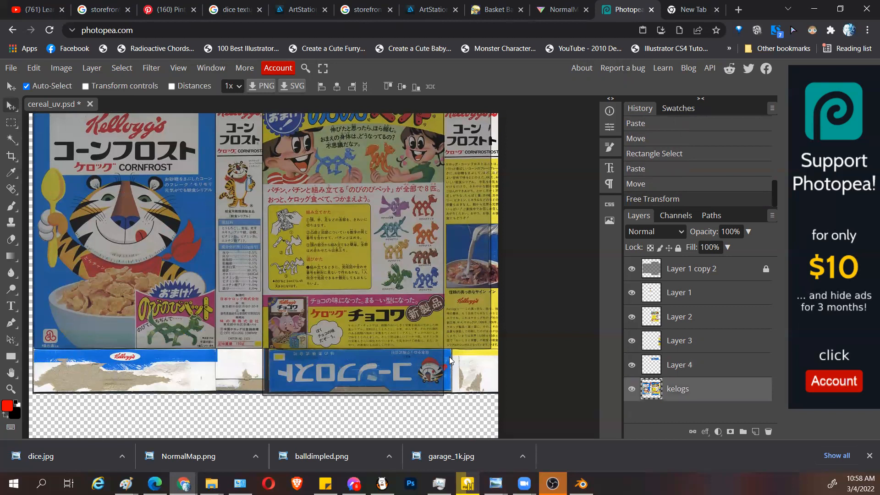
key("m")
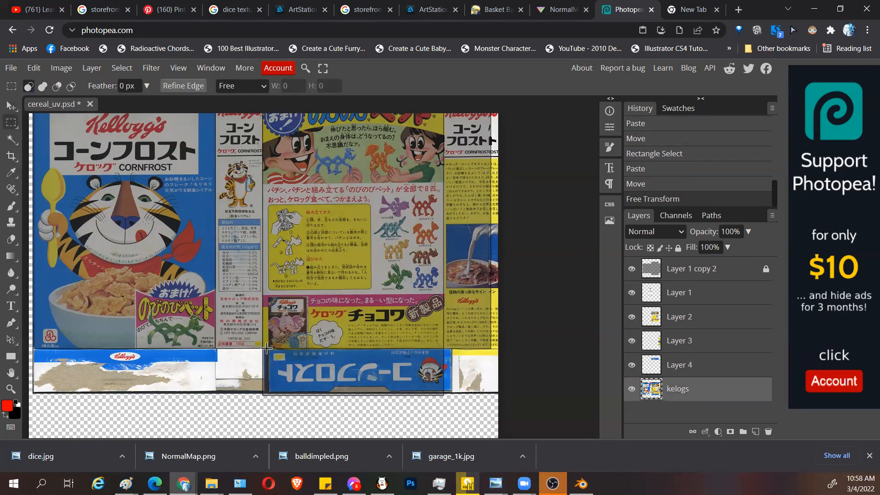
left_click_drag(268, 349, 443, 390)
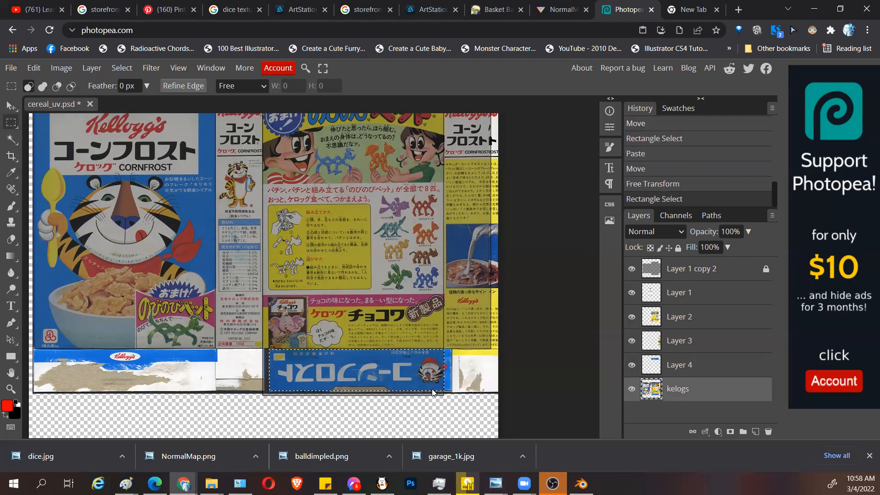
Step: Try to copy the selected lower flap onto a new layer and nudge it sideways into the UV layout's bottom flap
key("ctrl+v")
key("shift+Left")
key("shift+Left")
key("shift+Left")
key("shift+Left")
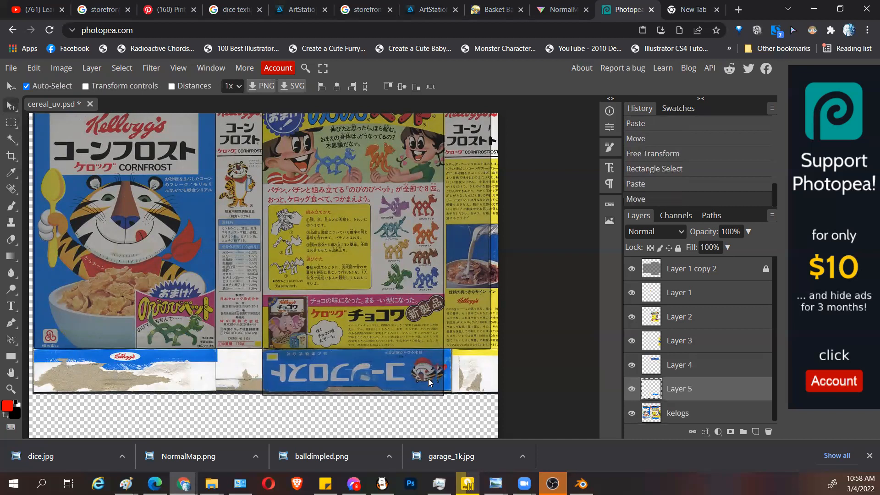
key("Right")
key("Right")
key("Right")
key("Right")
key("Right")
key("Right")
key("Right")
key("Right")
key("Right")
key("Right")
key("Right")
key("Right")
key("Right")
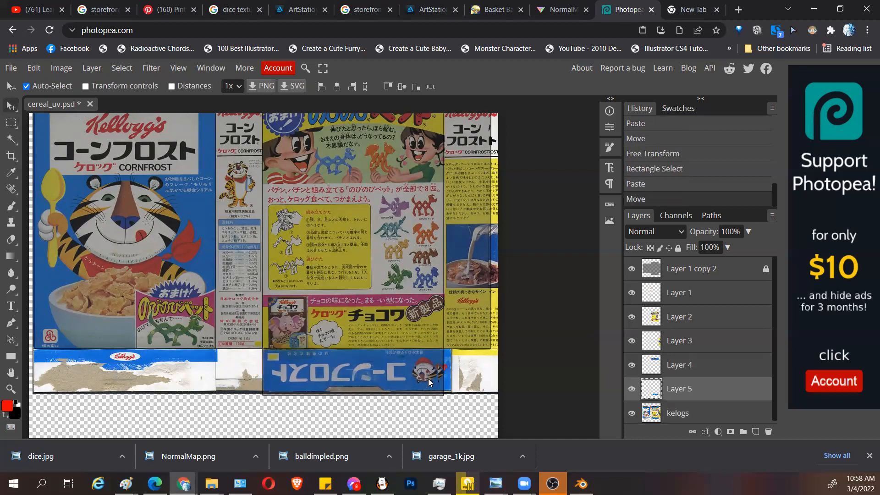
key("Left")
key("Left")
key("Left")
key("Left")
key("Left")
key("Left")
key("Left")
key("Left")
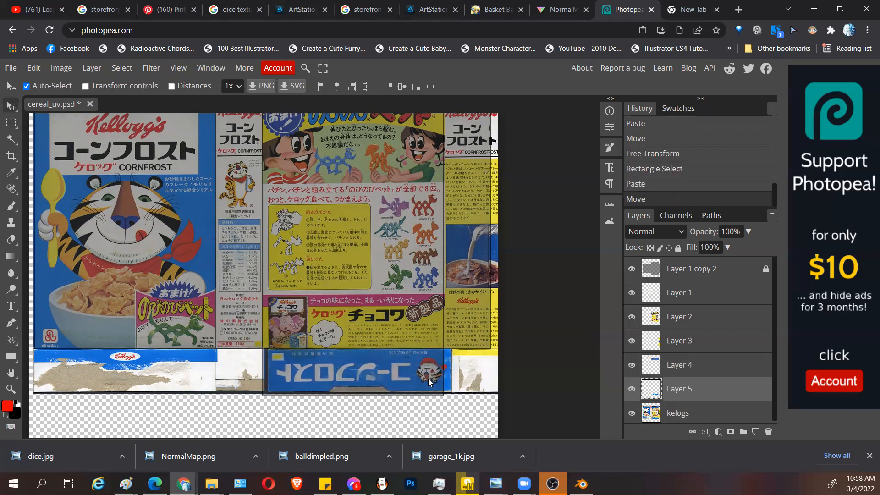
key("Right")
key("Right")
key("Right")
key("Right")
key("Right")
key("Right")
key("Right")
key("Right")
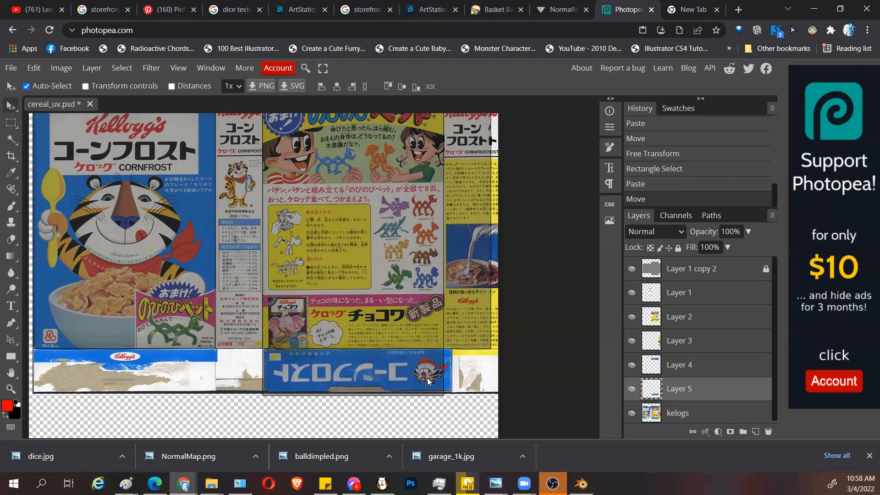
key("Right")
key("Right")
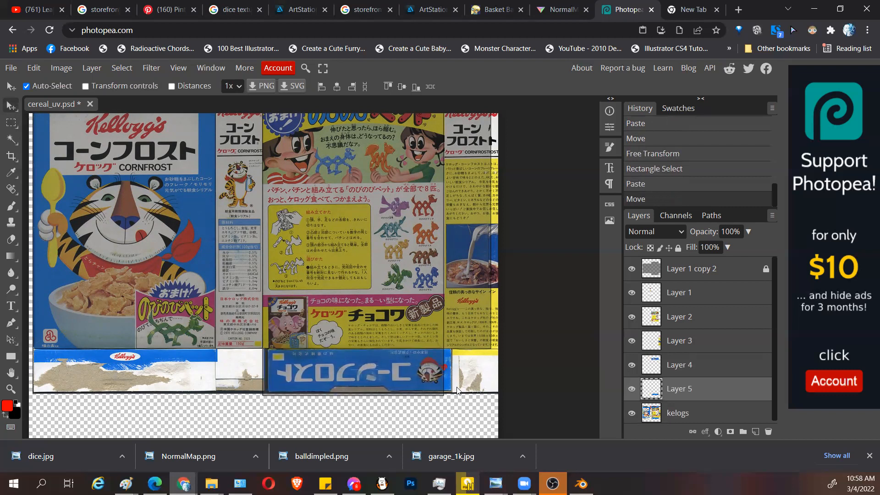
Step: Undo the lower flap's paste and move, and clear the selection
key("ctrl+z")
key("ctrl+z")
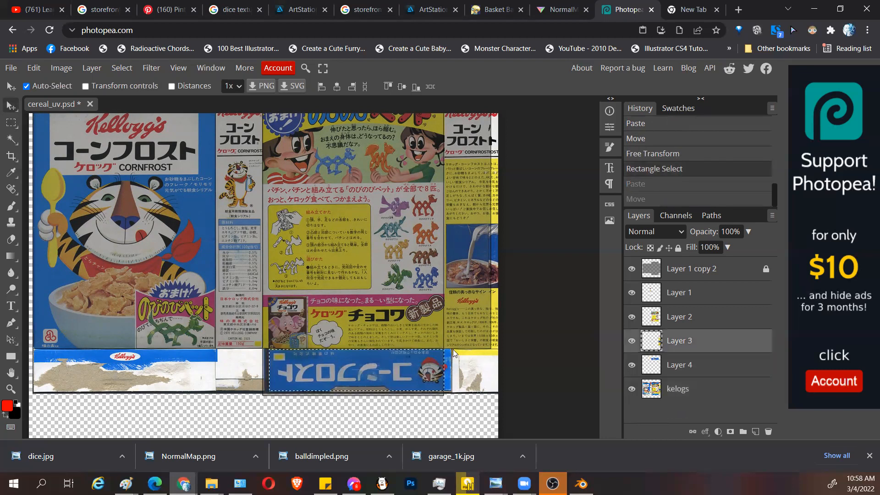
key("ctrl+d")
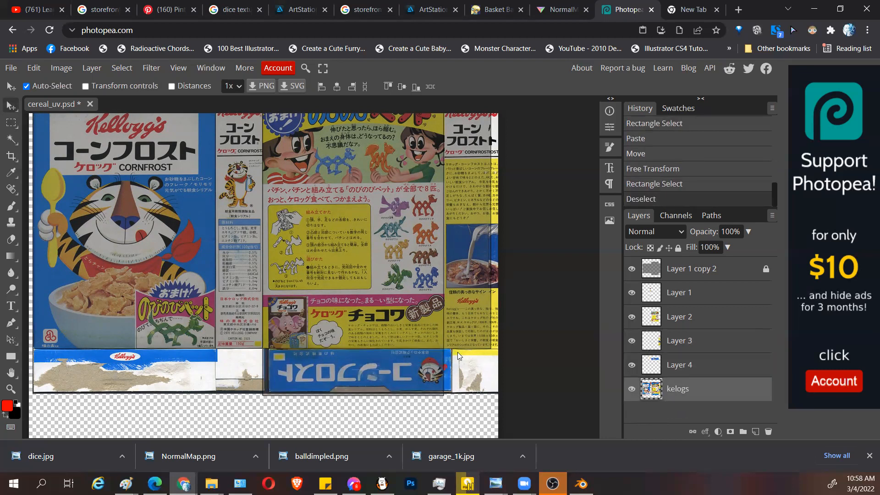
Step: Marquee-select the full width of the blue flap below the back panel and copy it onto a new layer
key("m")
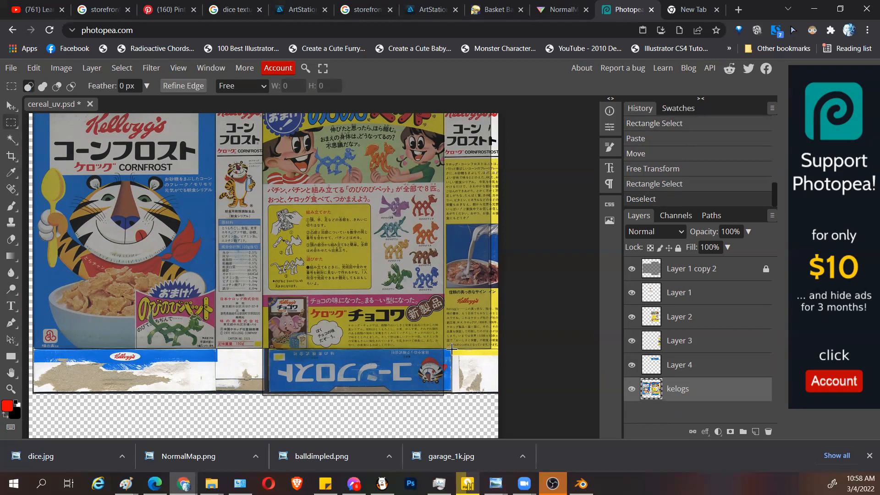
left_click_drag(451, 348, 269, 392)
key("ctrl+c")
key("ctrl+v")
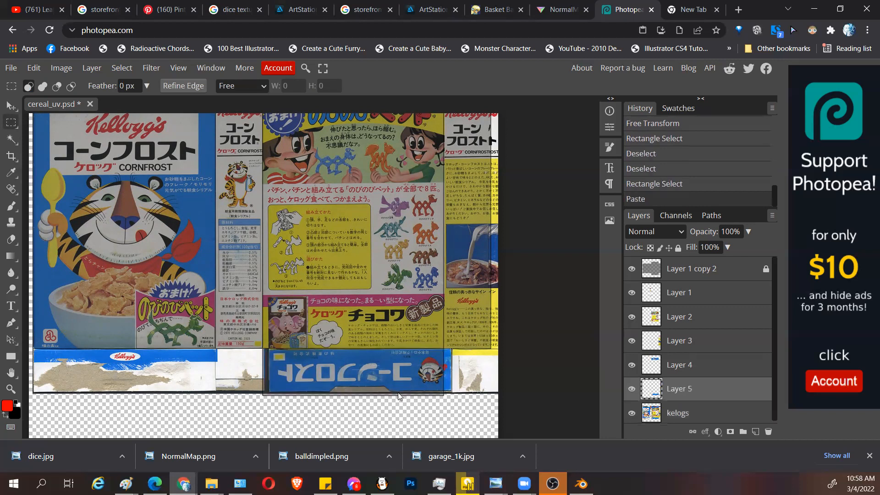
Step: Move the lower flap copy sideways until it lines up with the UV layout's flap below the back panel
key("v")
left_click_drag(451, 374, 450, 372)
key("Left")
key("Left")
key("Left")
key("Left")
key("Left")
key("Left")
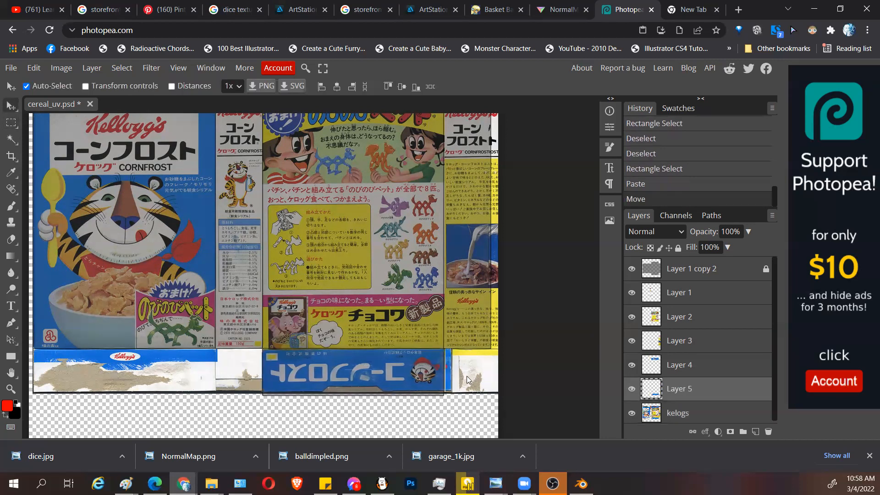
key("Right")
key("Left")
key("Right")
scroll(371, 405, "up", 3)
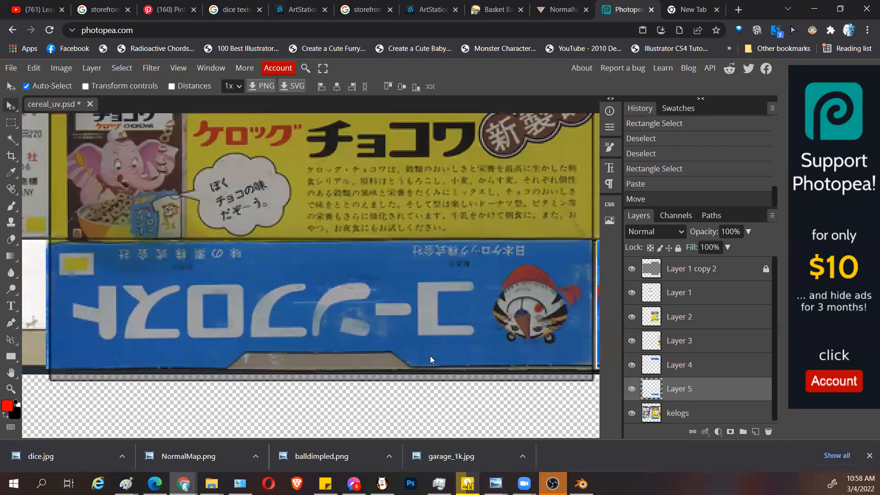
left_click(632, 269)
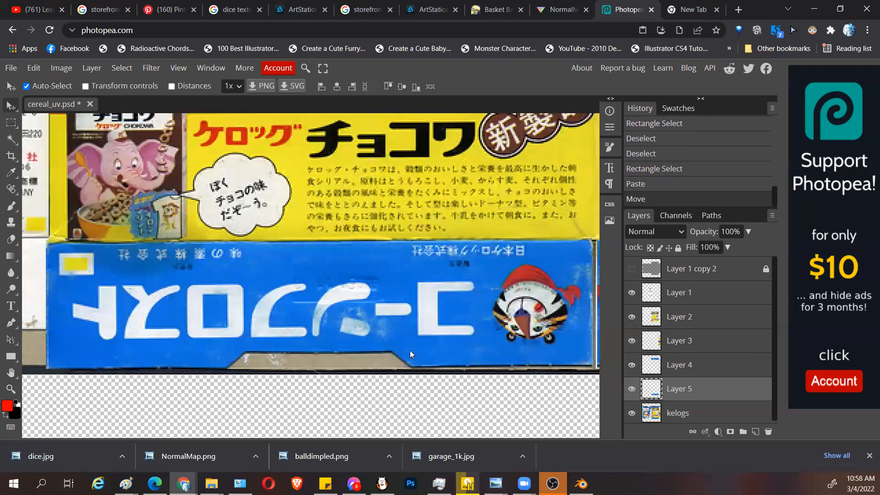
key("b")
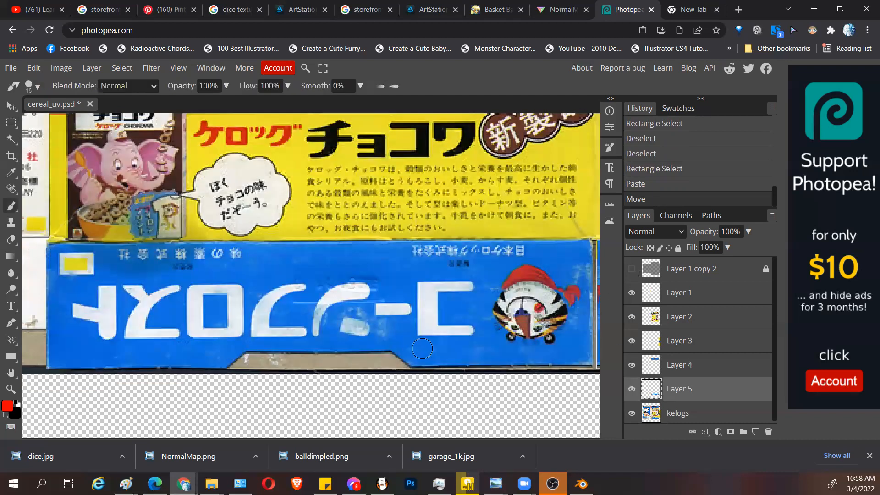
key("m")
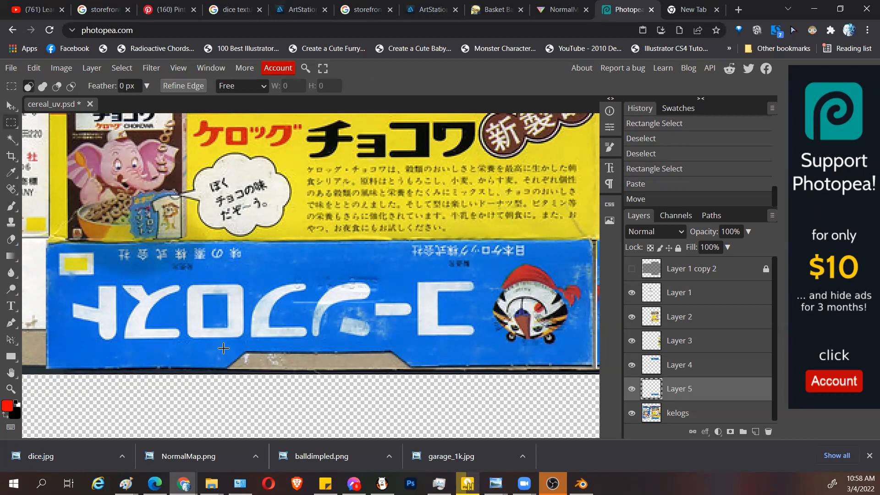
left_click_drag(219, 346, 420, 366)
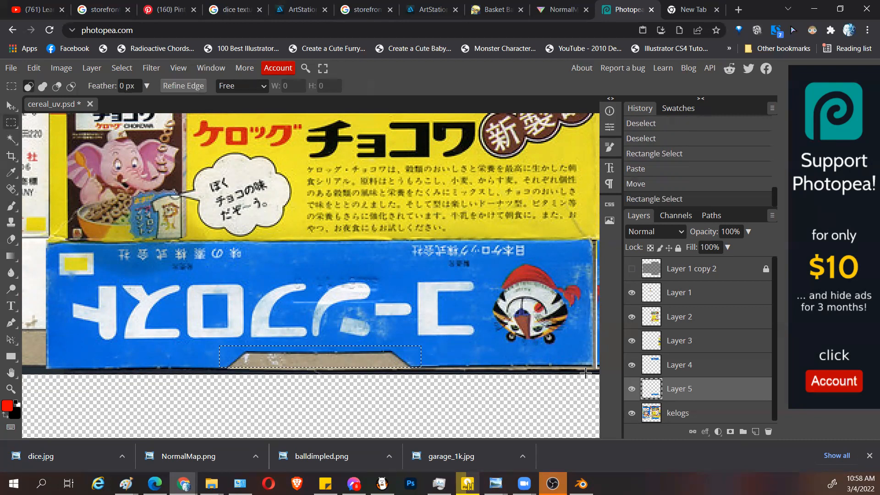
left_click(632, 268)
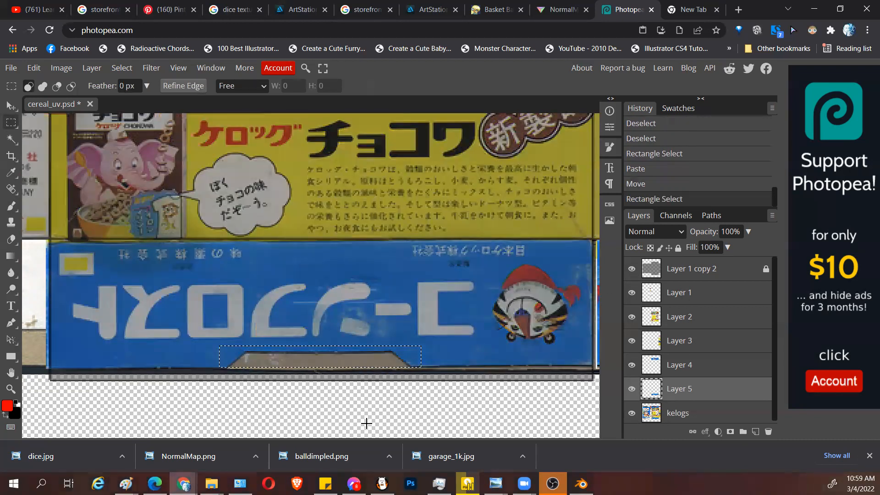
key("ctrl+d")
Step: Stretch the lower flap copy downward to 111.58% height so it fills the UV layout's bottom flap
key("v")
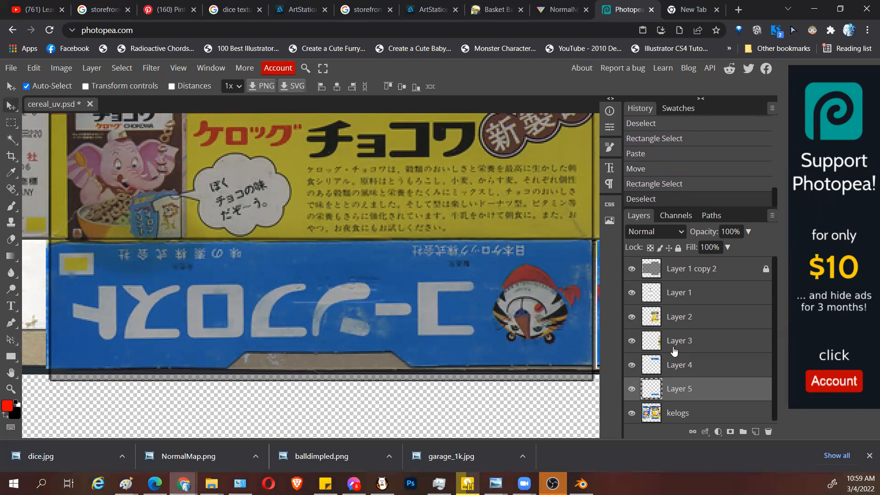
key("ctrl+alt+t")
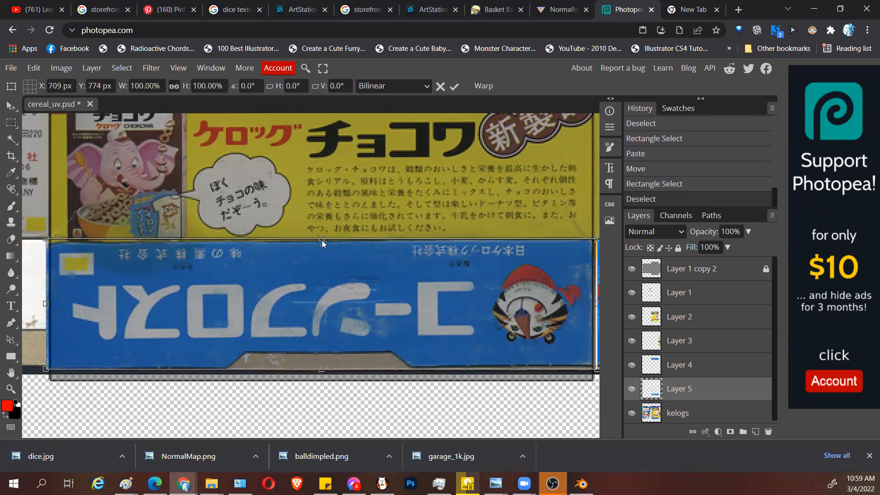
left_click_drag(321, 369, 320, 384)
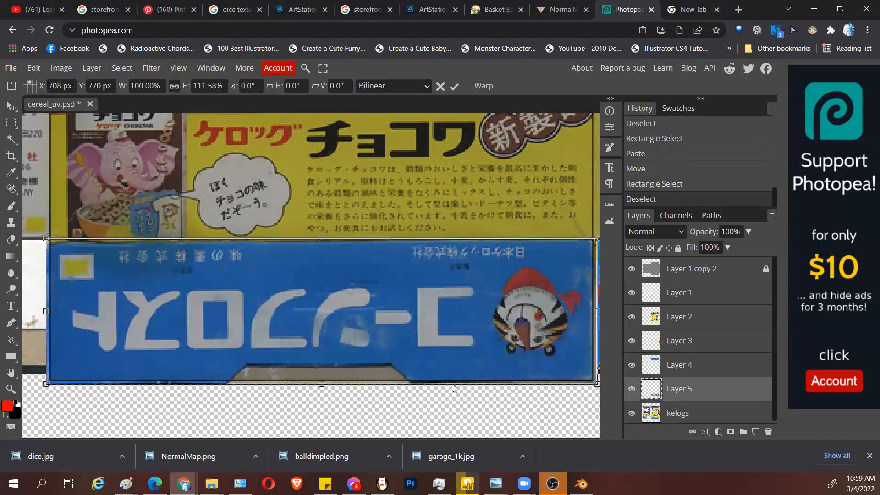
key("Return")
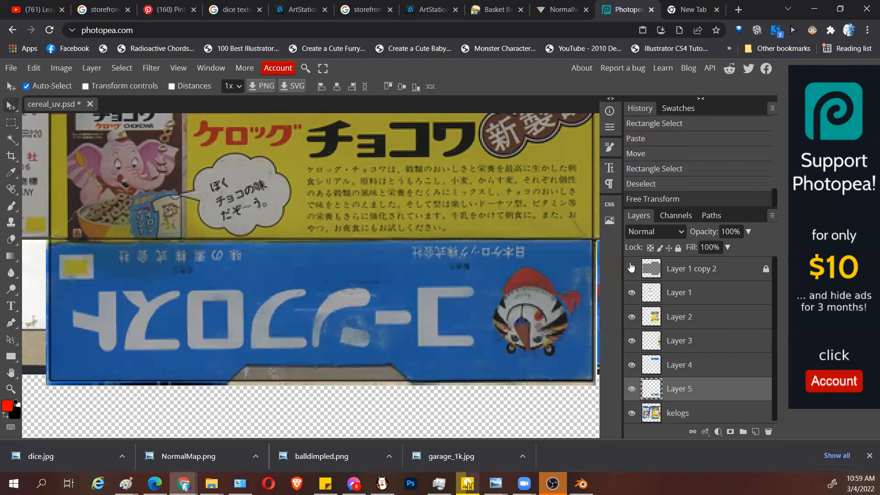
Step: Hide the UV overlay and cover the lower flap's grey tab cutout with two copied patches of the flap's blue
left_click(631, 268)
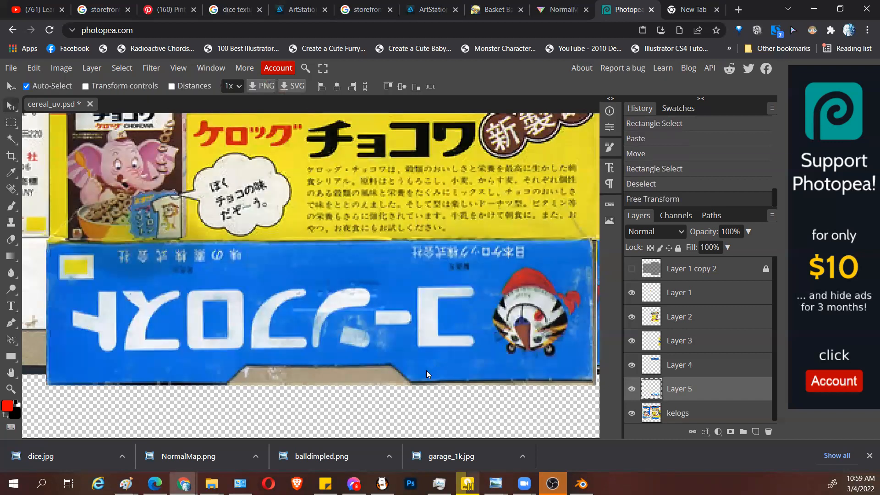
key("m")
left_click_drag(412, 357, 233, 372)
key("ctrl+c")
key("ctrl+v")
key("v")
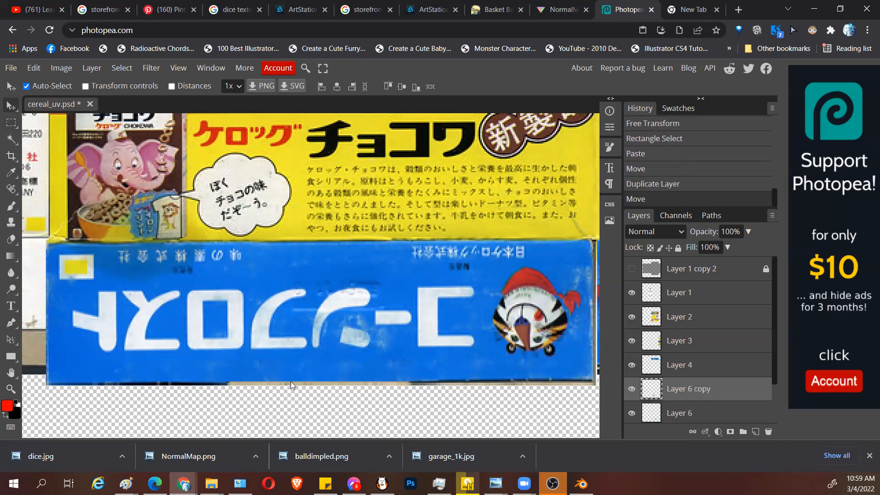
Step: Merge the two blue patch layers with the lower flap's layer, Layer 5
left_click(289, 371, "shift")
left_click(242, 371, "shift")
left_click(704, 393)
scroll(706, 393, "down", 2)
left_click(711, 372, "shift")
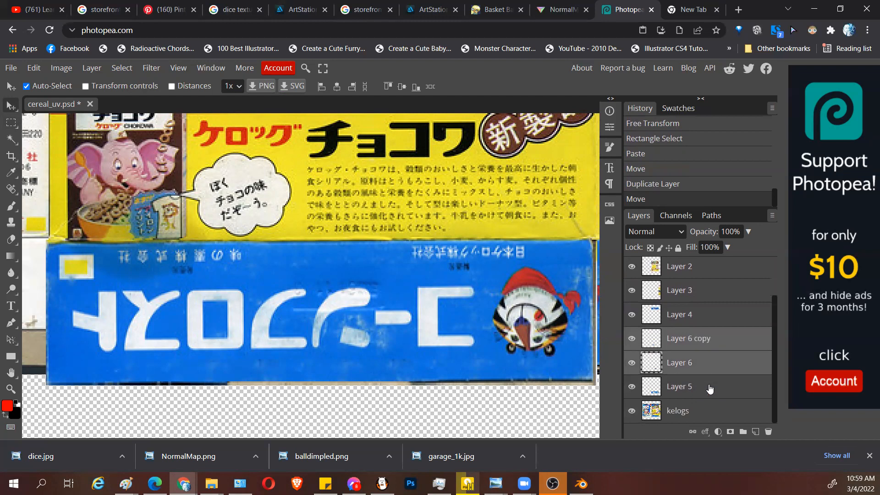
left_click(649, 380, "shift")
key("ctrl+e")
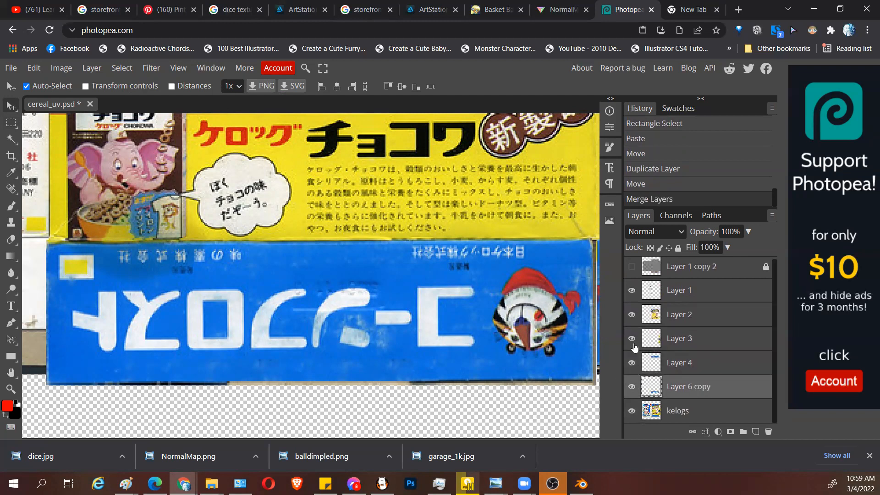
Step: Check the copied panels' coverage by toggling the visibility of the UV overlay and the kelogs layer
left_click(632, 267)
left_click(632, 267)
left_click(632, 268)
left_click(632, 268)
key("ctrl+0")
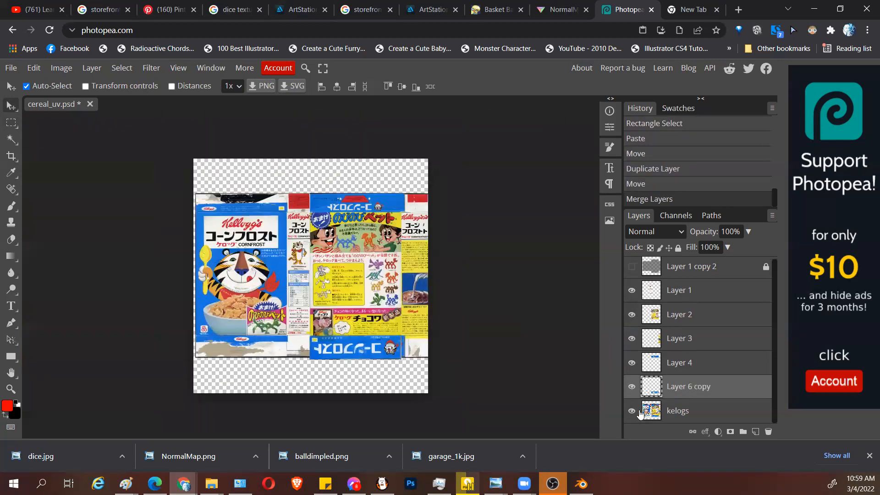
left_click(632, 411)
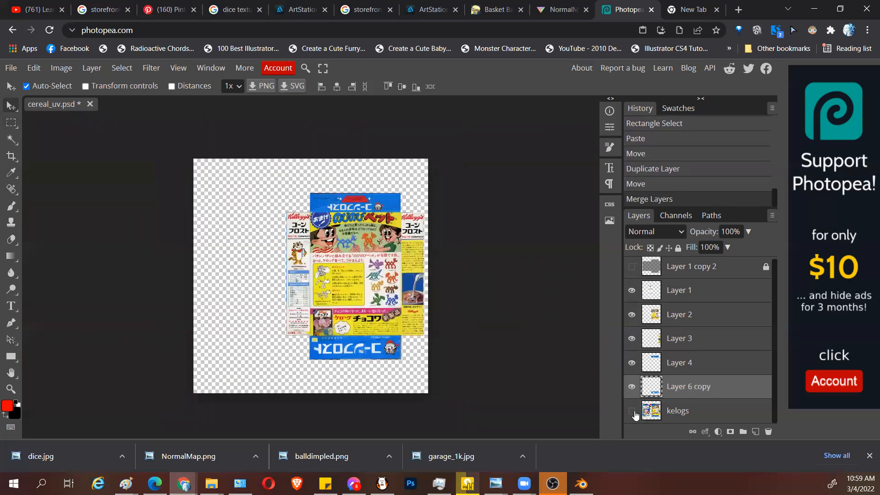
left_click(634, 413)
scroll(260, 217, "up", 2)
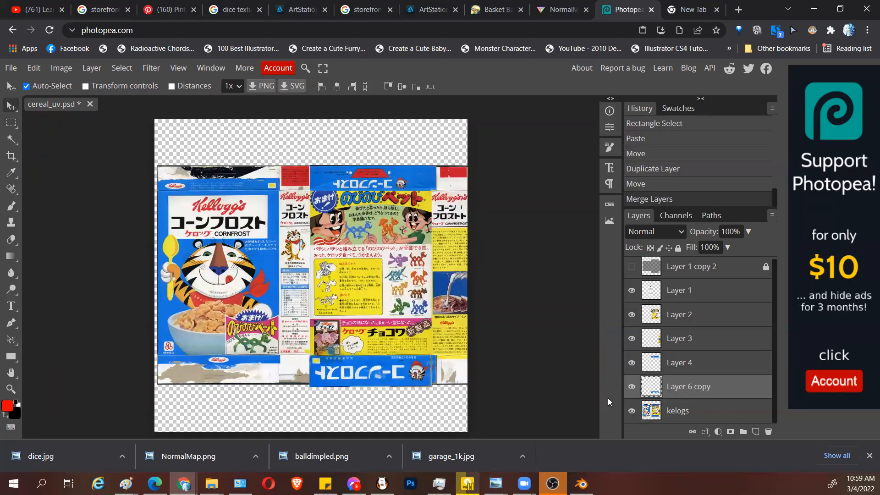
Step: Copy the cereal box's front panel from the kelogs layer onto its own layer, using the UV overlay's front face as the selection boundary
scroll(425, 381, "up", 3)
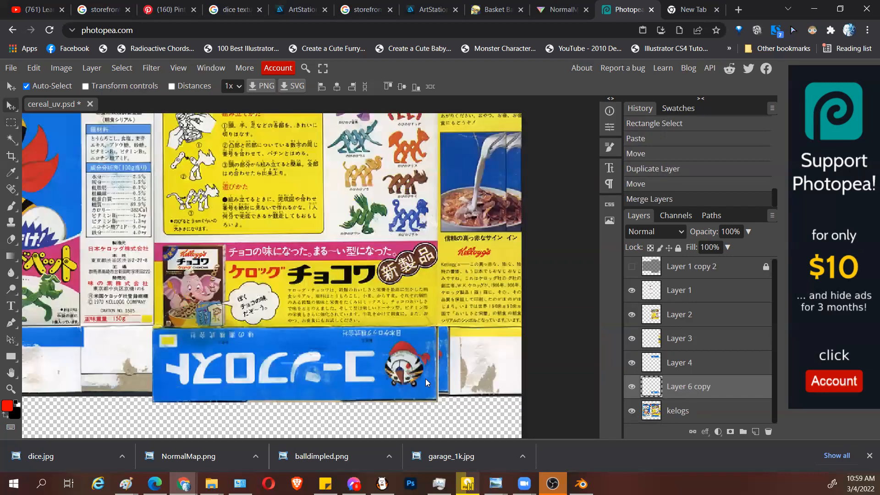
scroll(425, 383, "up", 1)
left_click(660, 411)
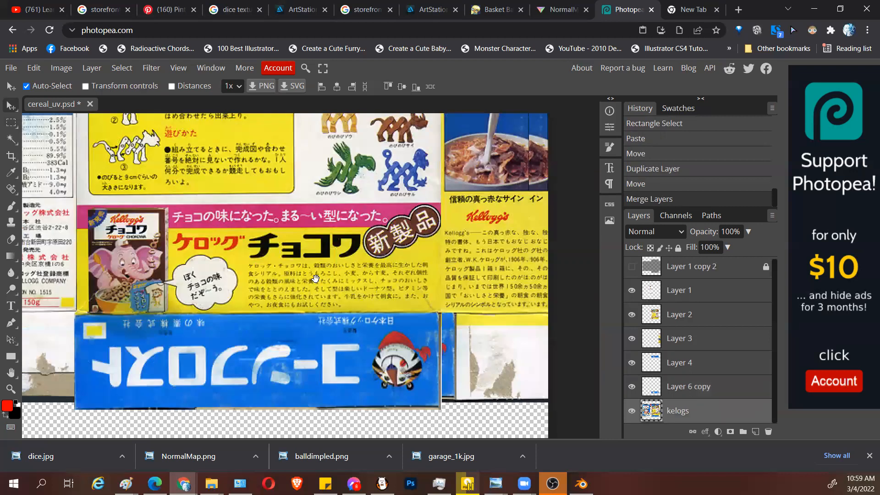
left_click_drag(315, 278, 432, 300)
key("ctrl+0")
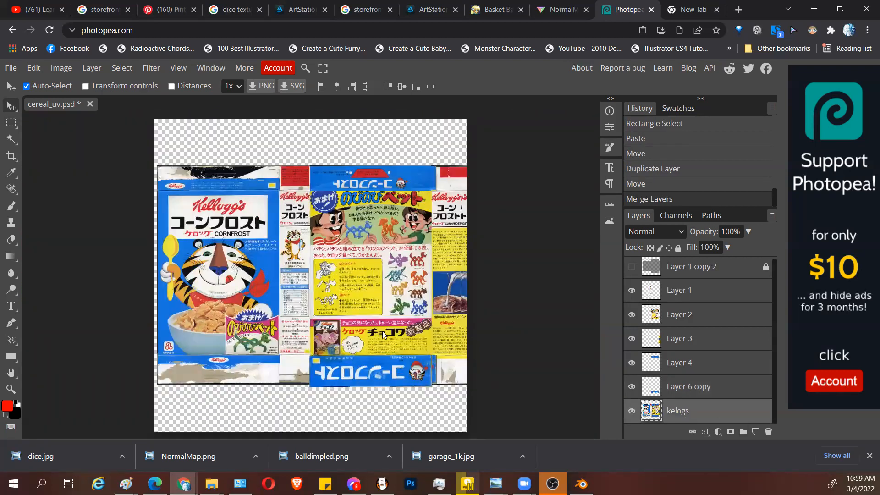
key("m")
scroll(249, 211, "up", 3)
scroll(258, 223, "down", 2)
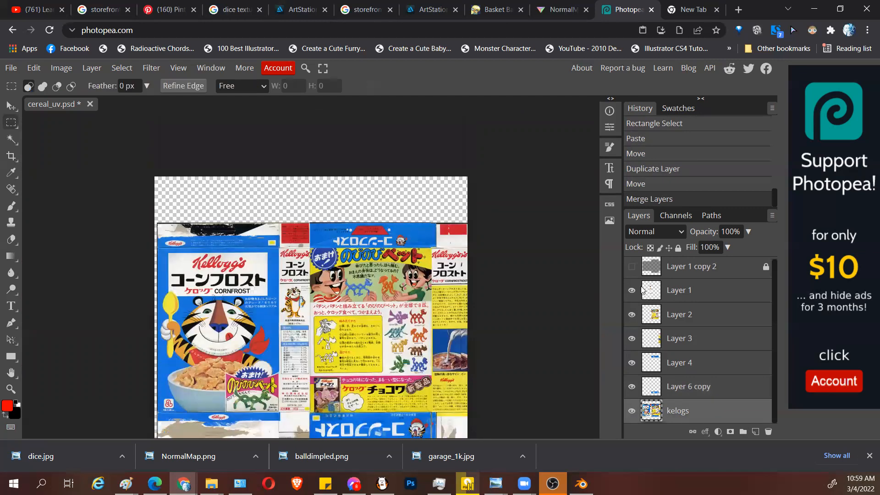
left_click(638, 267)
scroll(154, 293, "up", 2)
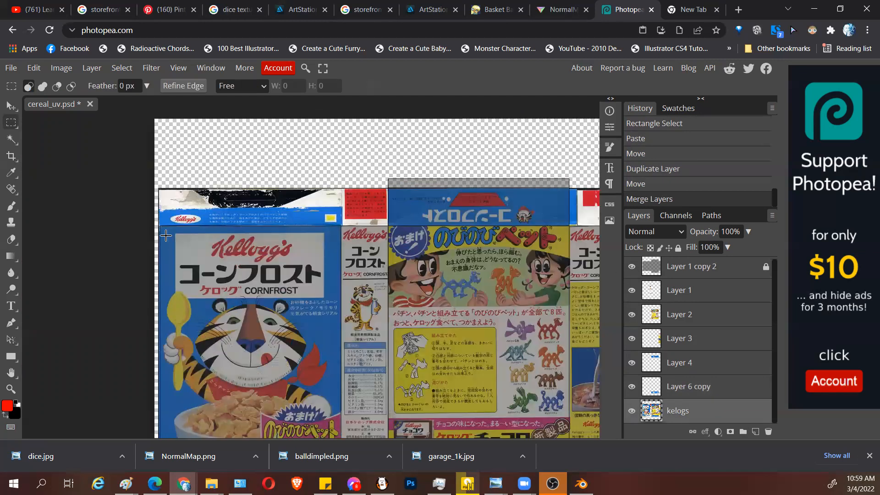
left_click_drag(159, 224, 340, 384)
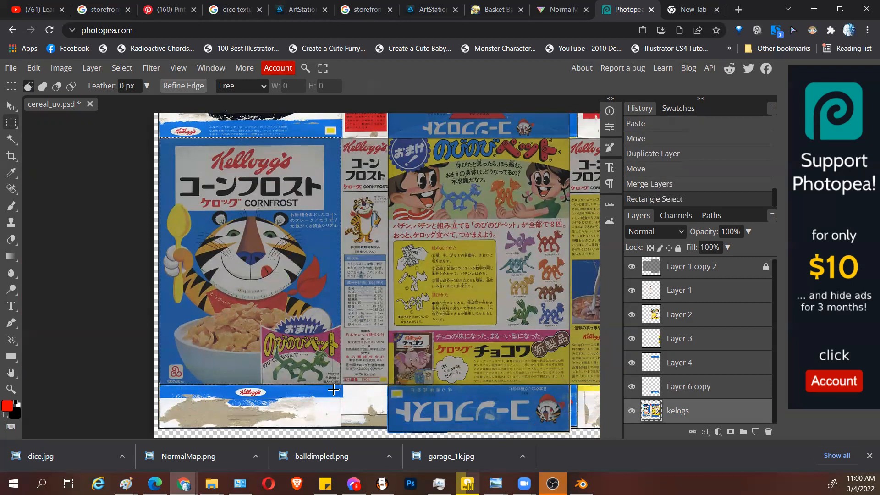
key("ctrl+v")
scroll(753, 396, "down", 1)
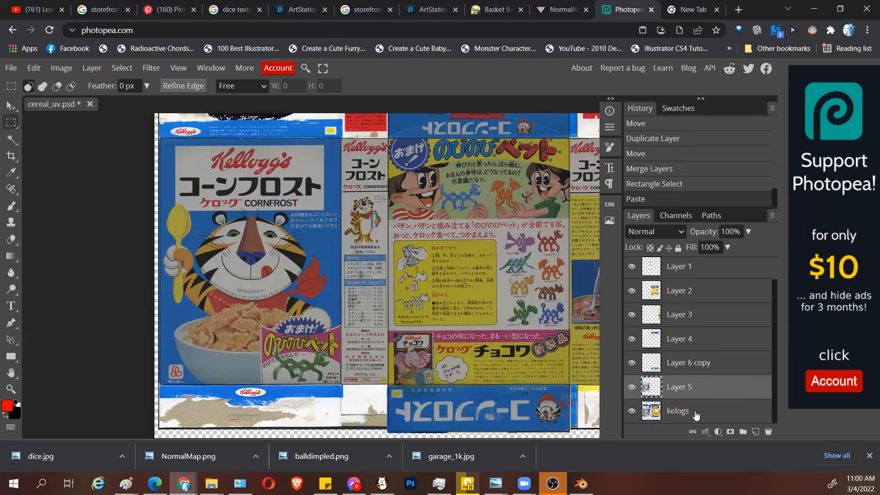
Step: Hide the kelogs layer and add an empty layer directly above it
left_click(633, 411)
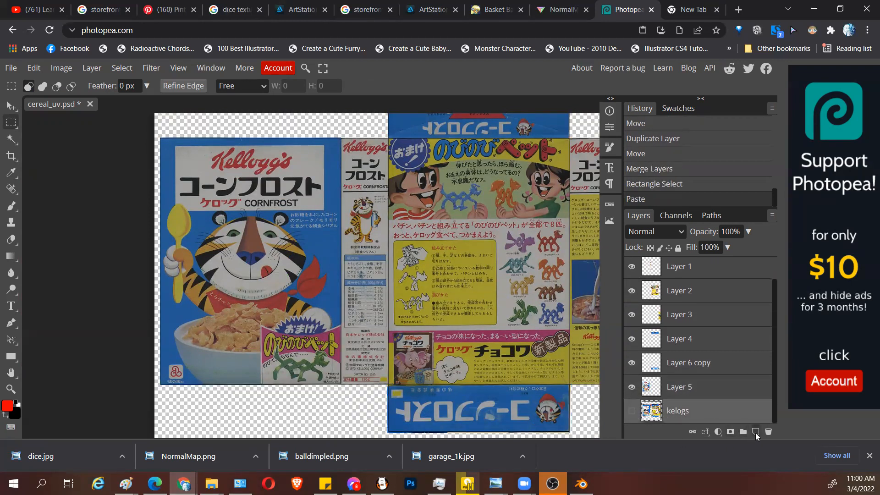
left_click(755, 431)
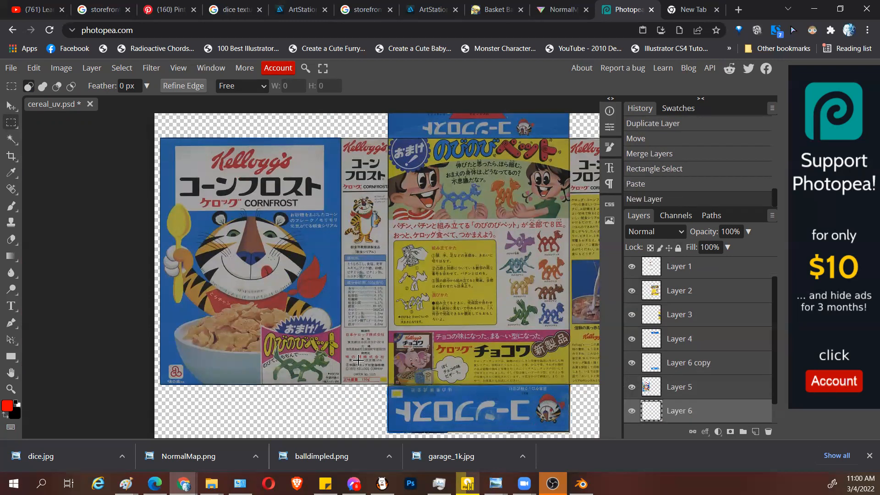
scroll(362, 387, "up", 4)
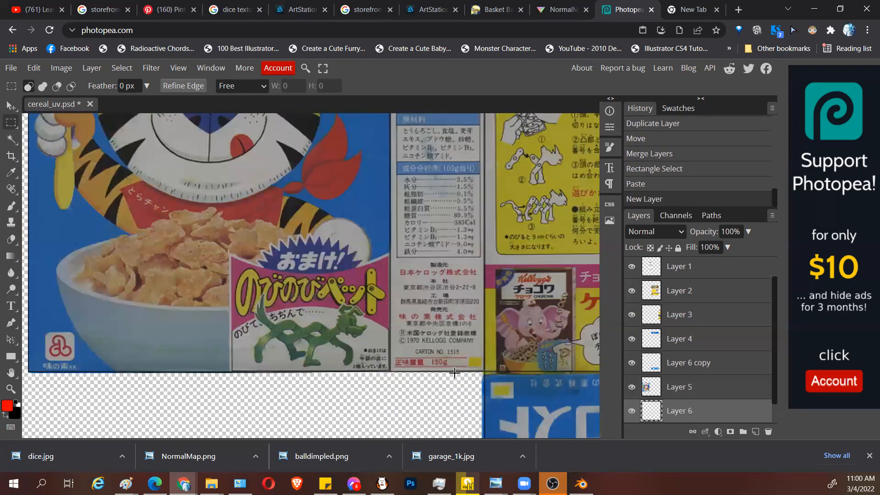
key("m")
left_click_drag(484, 370, 404, 375)
key("ctrl+z")
left_click_drag(484, 370, 391, 375)
key("ctrl+z")
key("ctrl+z")
key("space")
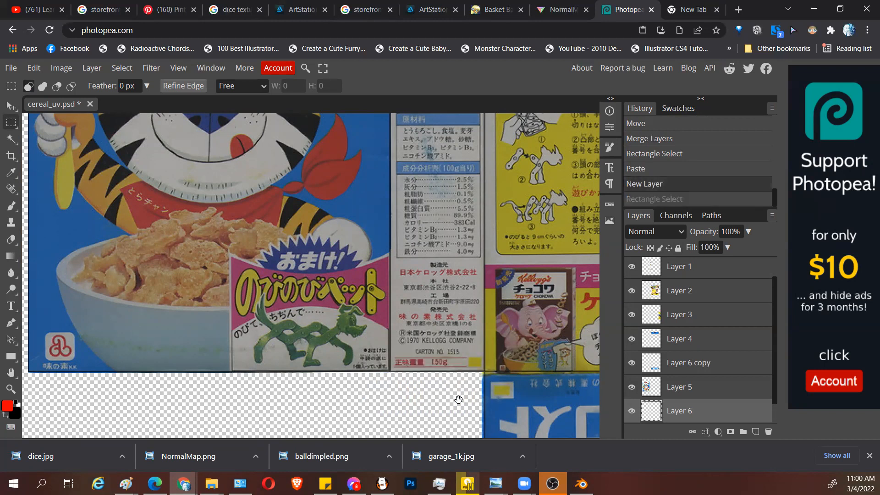
Step: Unlock the UV overlay layer, Layer 1 copy 2, set its fill to 72% and hide it
left_click_drag(462, 397, 486, 326)
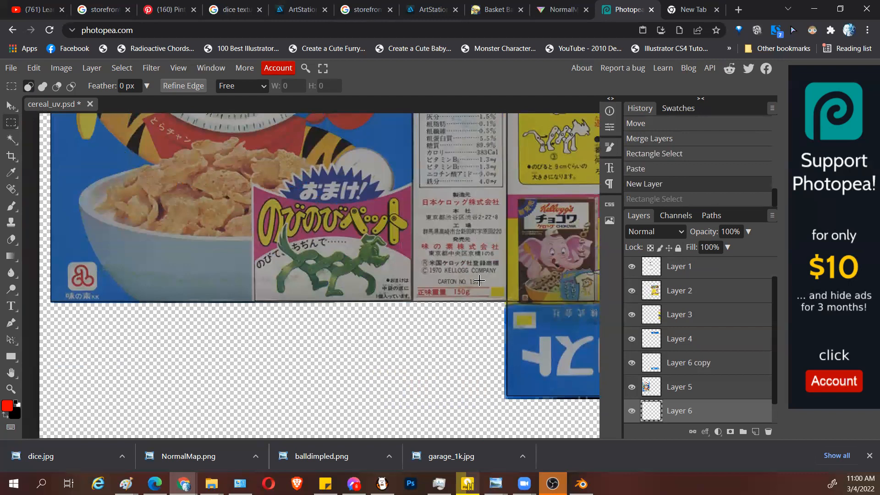
scroll(675, 312, "up", 1)
key("ctrl+j")
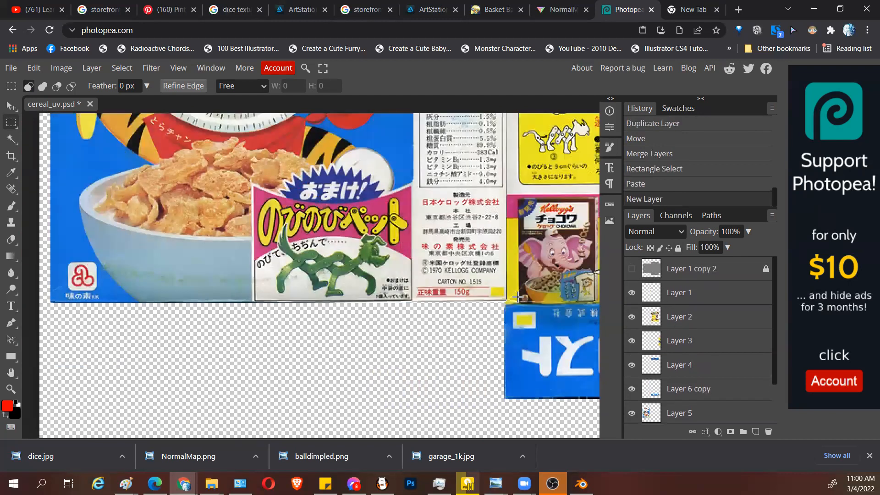
left_click(667, 272)
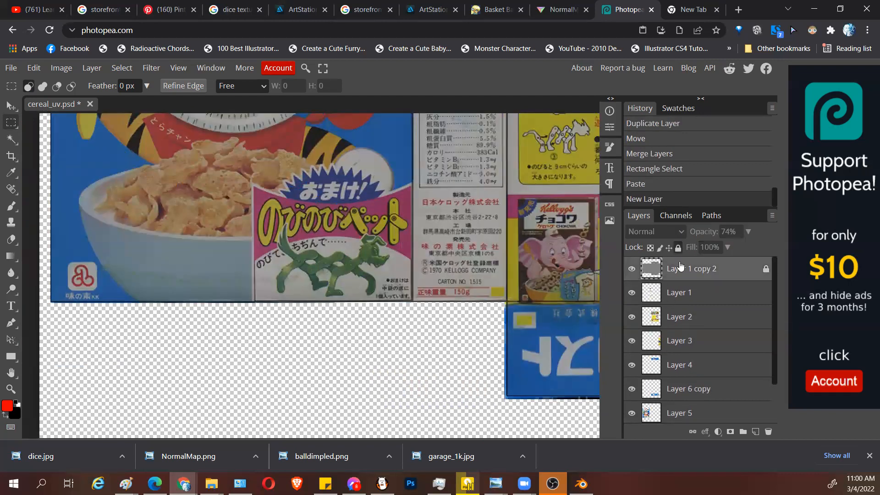
left_click(678, 248)
left_click_drag(692, 248, 641, 267)
left_click(631, 269)
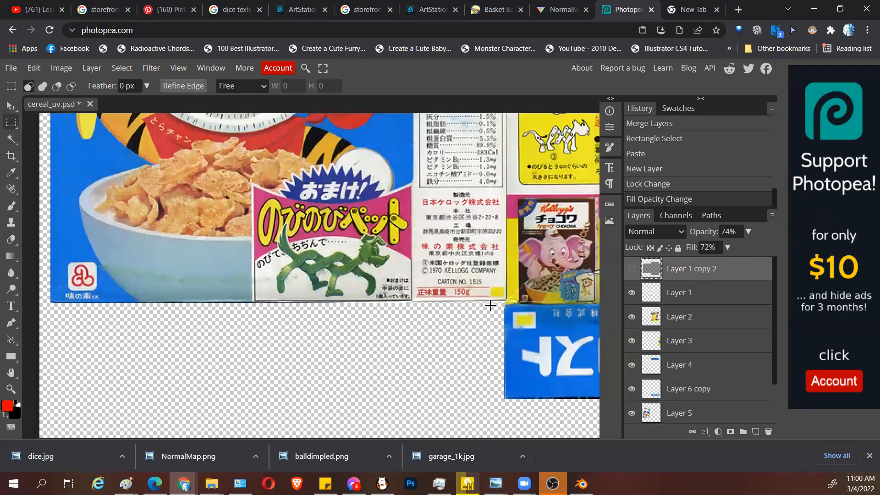
Step: On Layer 6, paint a white bleed strip along the narrow side panel's bottom edge with a size 9 brush and a colour sampled from the panel
key("b")
left_click(499, 299, "alt")
scroll(717, 390, "down", 2)
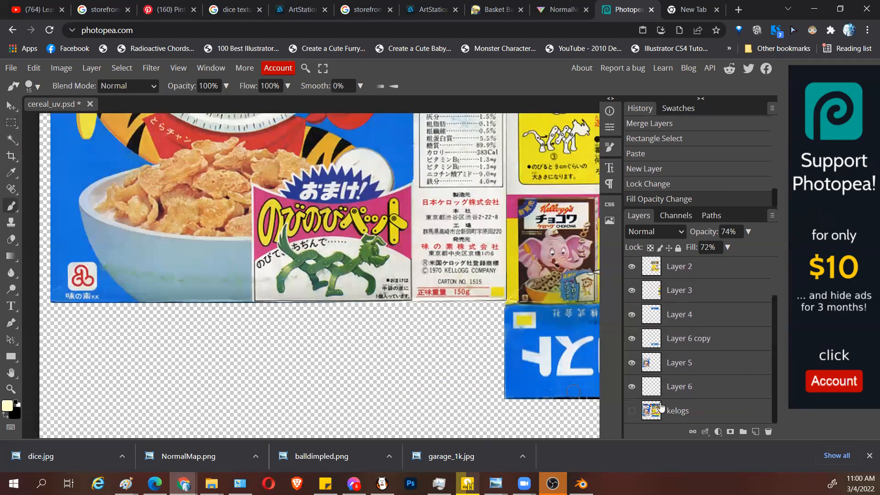
left_click(665, 390)
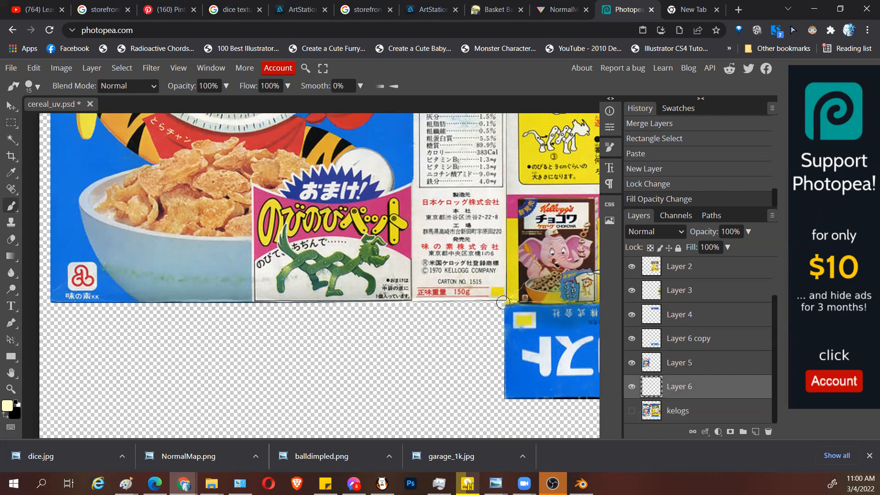
key("[")
mouse_move(503, 301)
left_mouse_down()
mouse_move(451, 305)
mouse_move(468, 305)
left_mouse_up()
key("ctrl+z")
left_click(421, 282, "alt")
key("ctrl+z")
left_click(439, 298, "alt")
left_click_drag(415, 303, 502, 302)
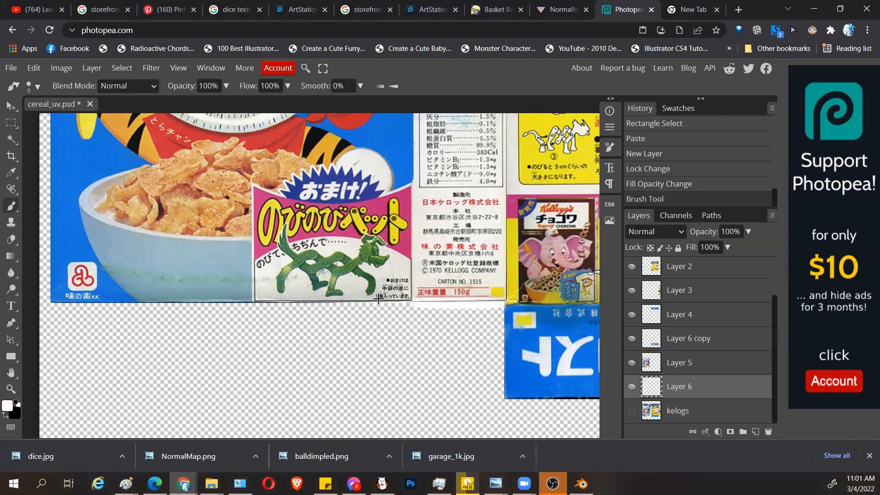
Step: Paint a bleed strip along the front panel's bottom edge beneath the green toy picture, using a colour sampled beside that edge
left_click(406, 300, "alt")
left_click_drag(408, 302, 390, 304, "shift")
key("ctrl+z")
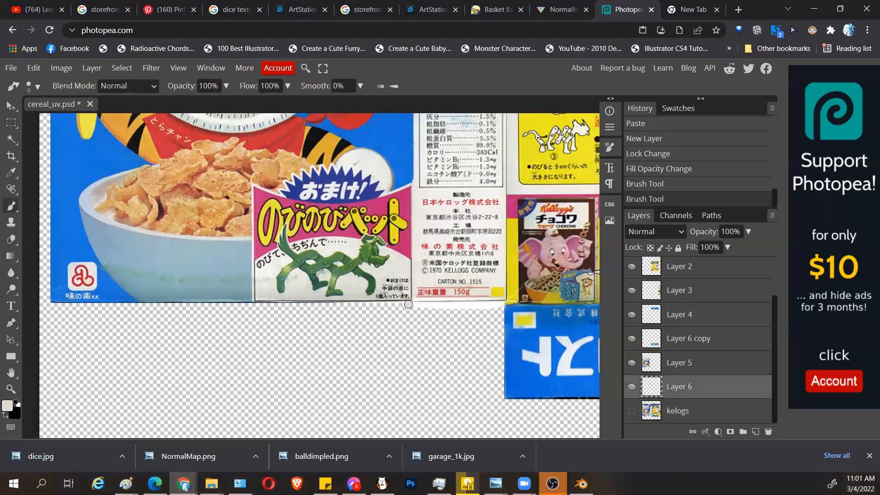
left_click(407, 304, "alt")
left_click_drag(407, 303, 53, 294)
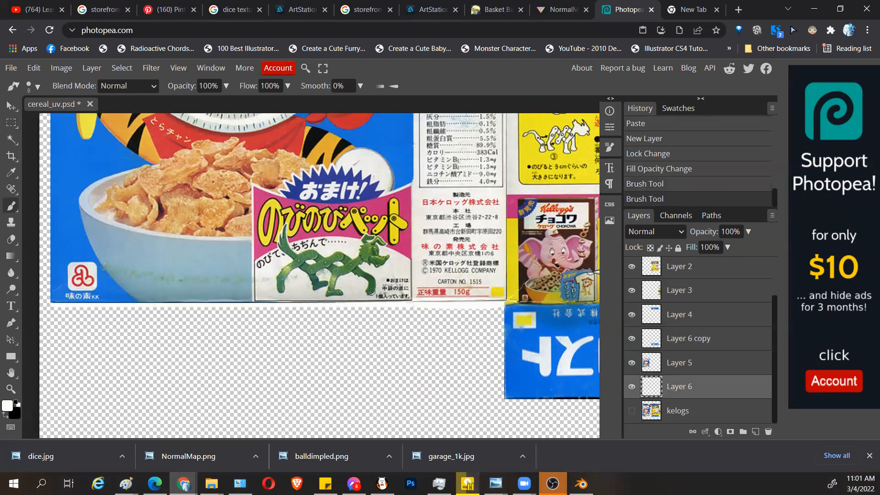
Step: Extend the front panel's bottom bleed with sampled grey-blue beneath the cereal bowl and sampled blue beneath the blue corner
left_click(244, 298, "alt")
left_click_drag(249, 304, 95, 303)
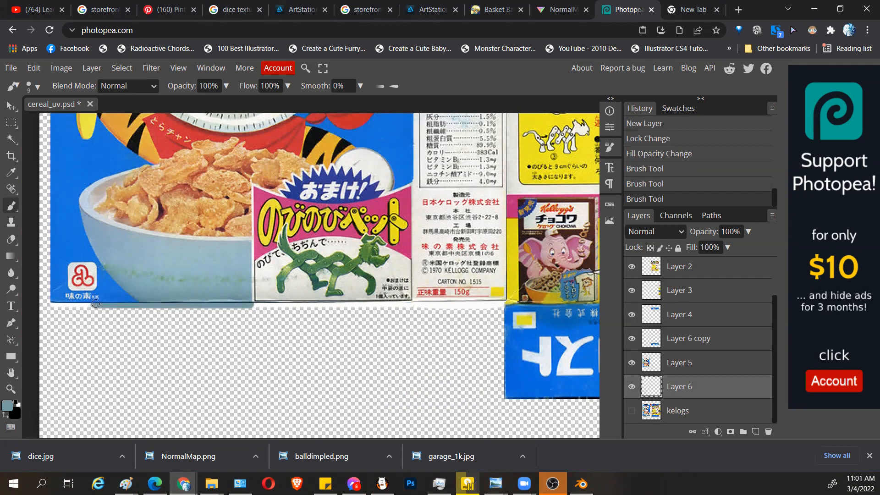
left_click(133, 302, "alt")
mouse_move(137, 306)
left_mouse_down()
mouse_move(94, 305)
mouse_move(119, 310)
left_mouse_up()
key("ctrl+z")
left_click_drag(139, 307, 42, 305)
key("ctrl+z")
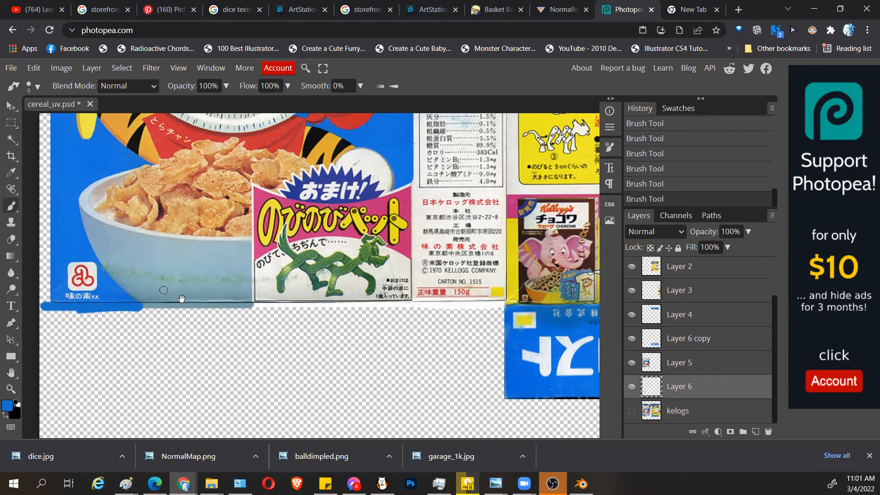
Step: Paint straight blue bleed strips up the front panel's left edge and across its top edge
scroll(324, 414, "down", 3)
scroll(325, 414, "down", 2)
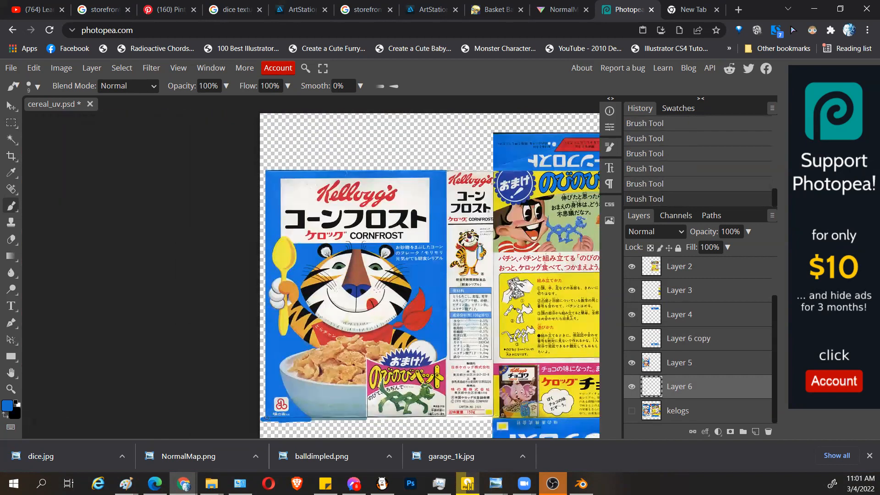
key("ctrl+z")
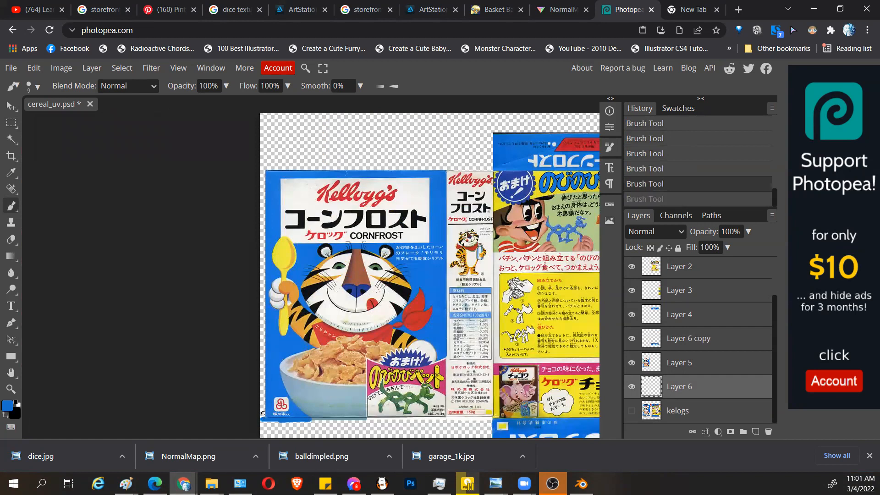
key("ctrl+shift+z")
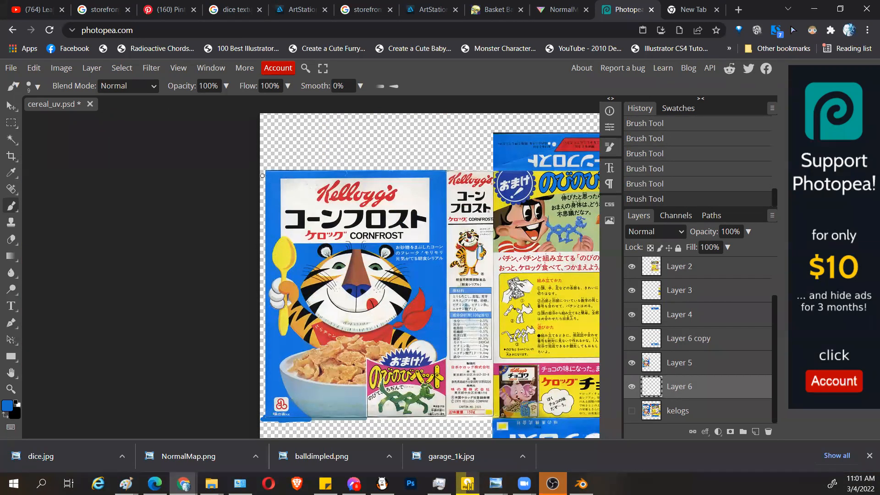
left_click(266, 171, "shift")
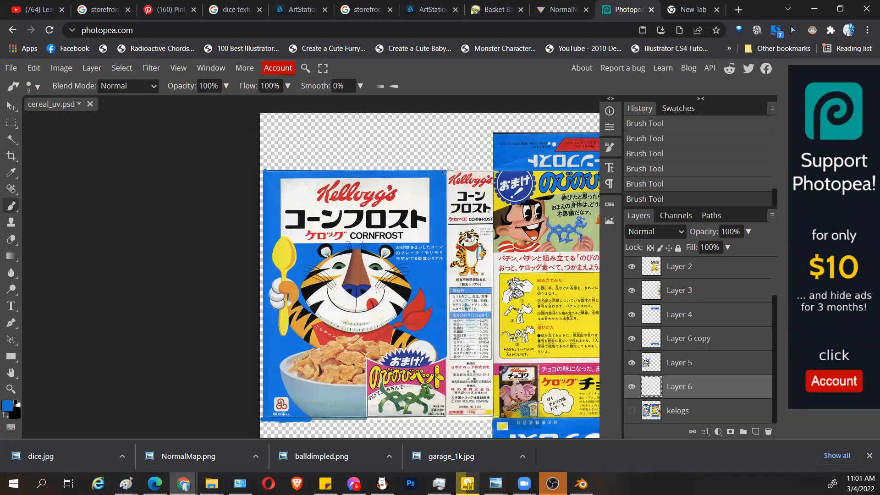
left_click(444, 170, "shift")
Step: Sample the narrow side panel's off-white and paint a straight bleed strip along that panel's top edge
scroll(465, 221, "up", 2, "alt")
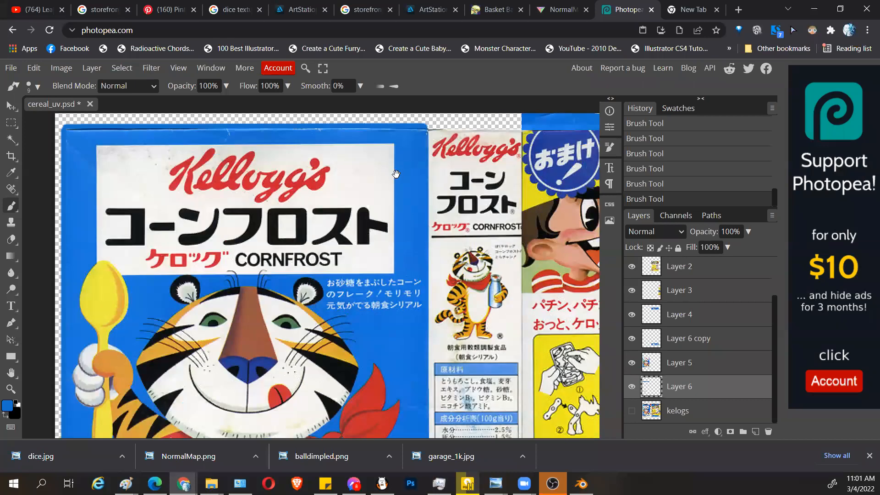
scroll(320, 169, "up", 1)
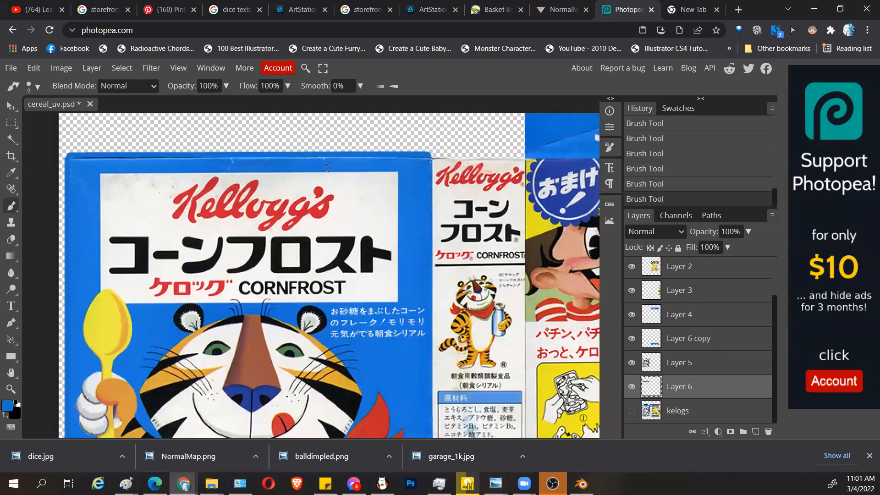
scroll(420, 195, "right", 2)
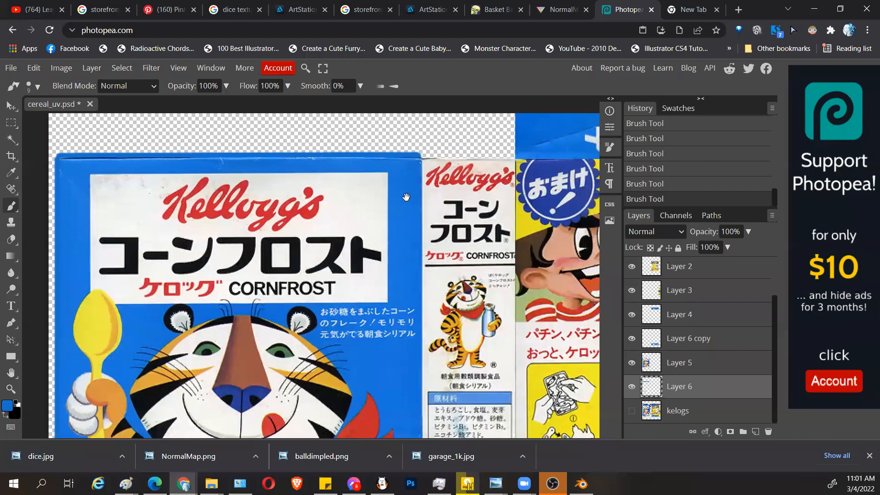
left_click(422, 159, "alt")
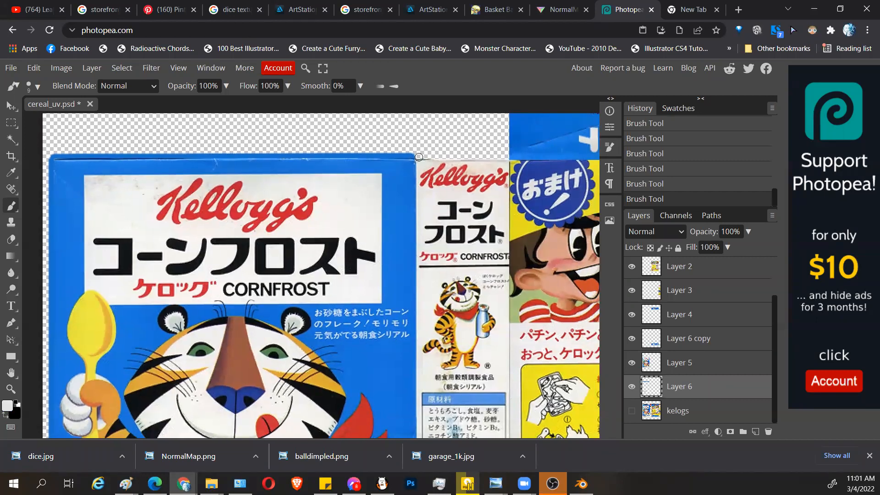
left_click(506, 158, "shift")
Step: Sample the top flap's blue and paint a straight bleed strip up the flap's left edge
mouse_move(507, 158)
left_mouse_down()
mouse_move(484, 288)
mouse_move(472, 289)
left_mouse_up()
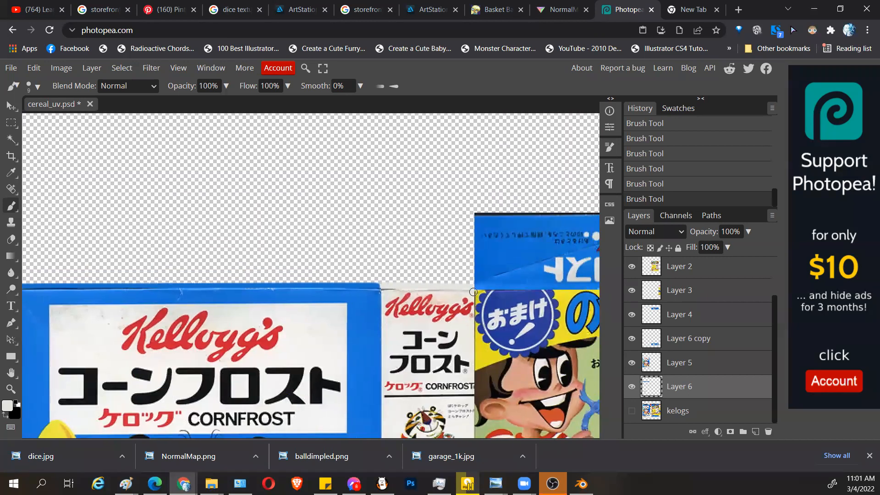
left_click(473, 281, "alt")
left_click(475, 217, "shift")
left_click_drag(527, 247, 284, 248)
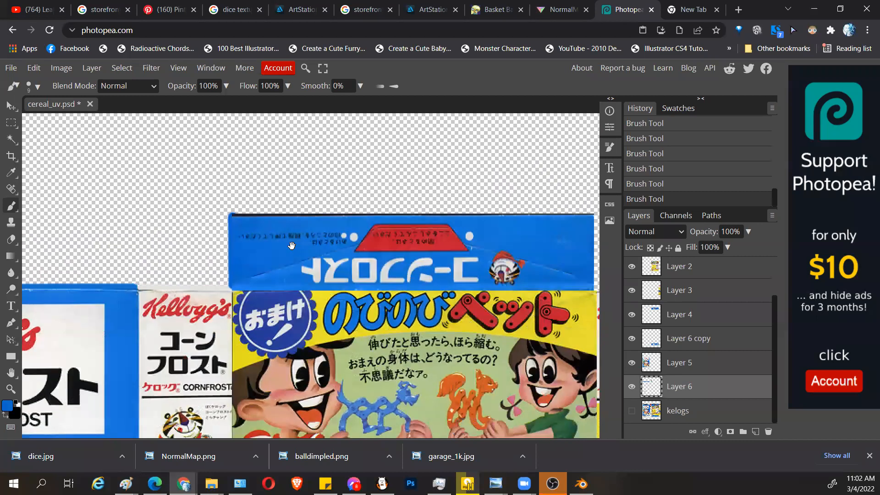
Step: On the top flap's layer, Layer 4, paint blue over the black line along the flap's upper edge
key("v")
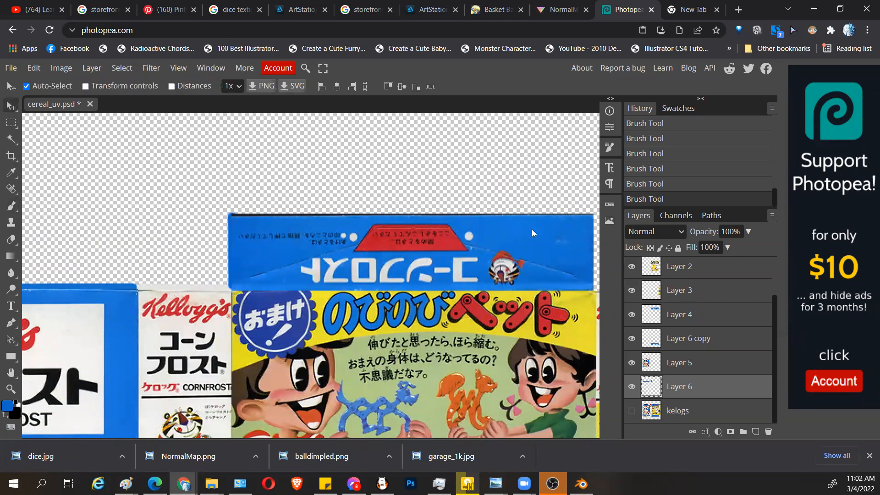
left_click(532, 229)
key("b")
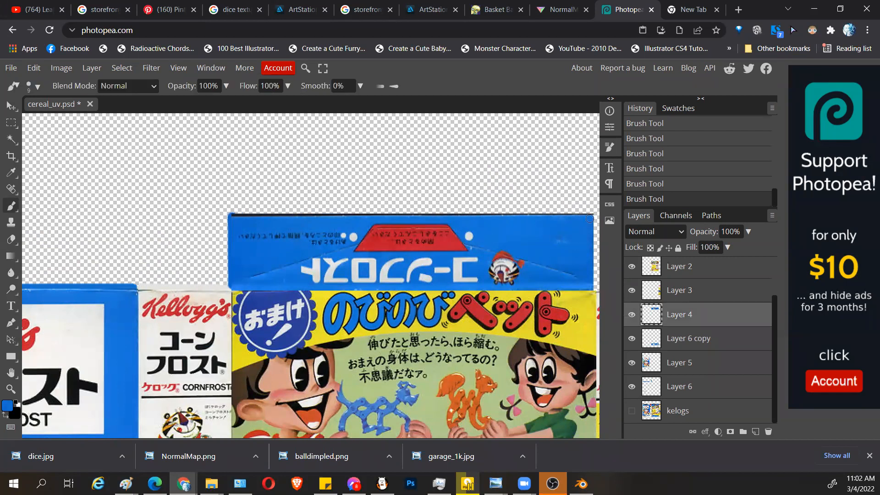
left_click_drag(590, 214, 273, 216)
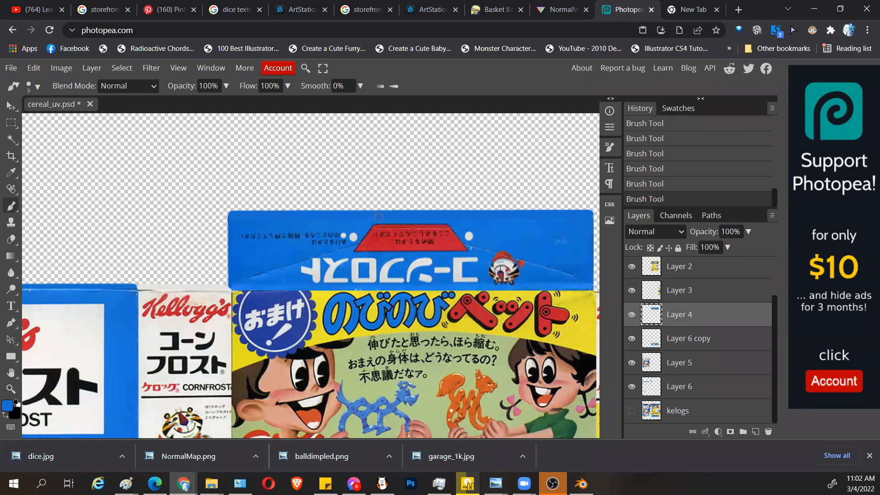
Step: Undo the last stroke on Layer 4, and on Layer 6 paint a straight blue bleed strip down the top flap's right edge
scroll(378, 217, "right", 2)
scroll(447, 215, "right", 3)
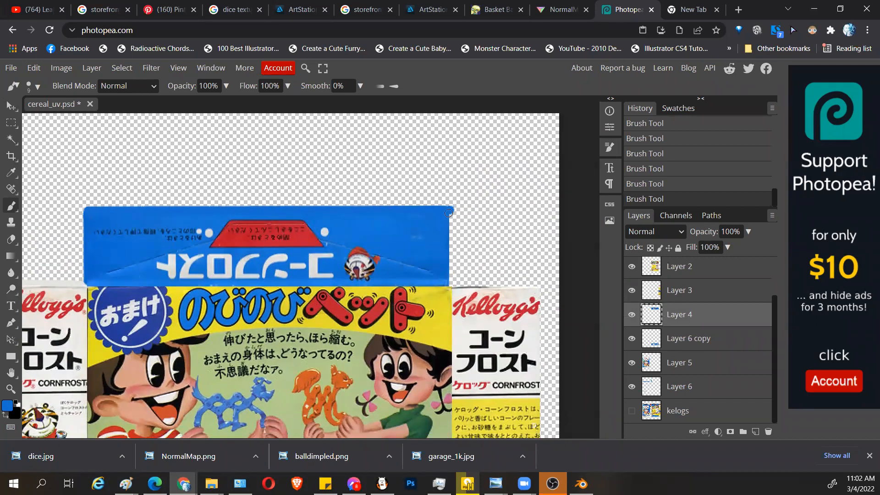
key("ctrl+z")
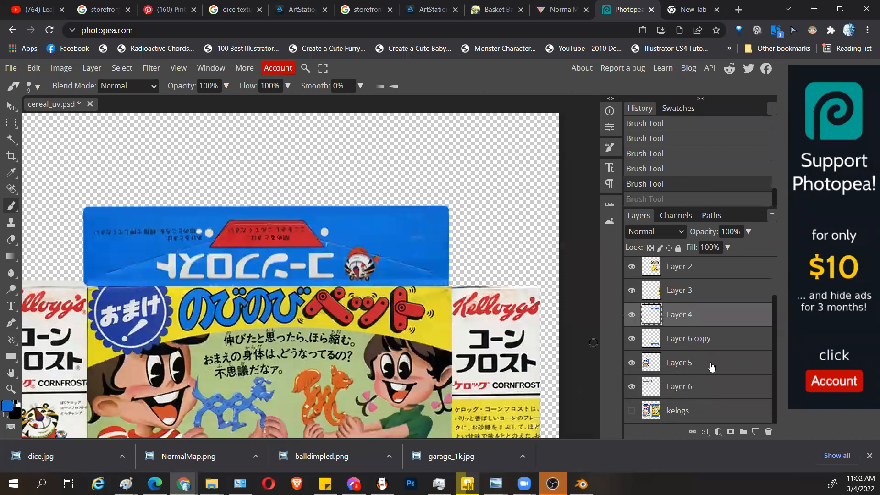
left_click(673, 392)
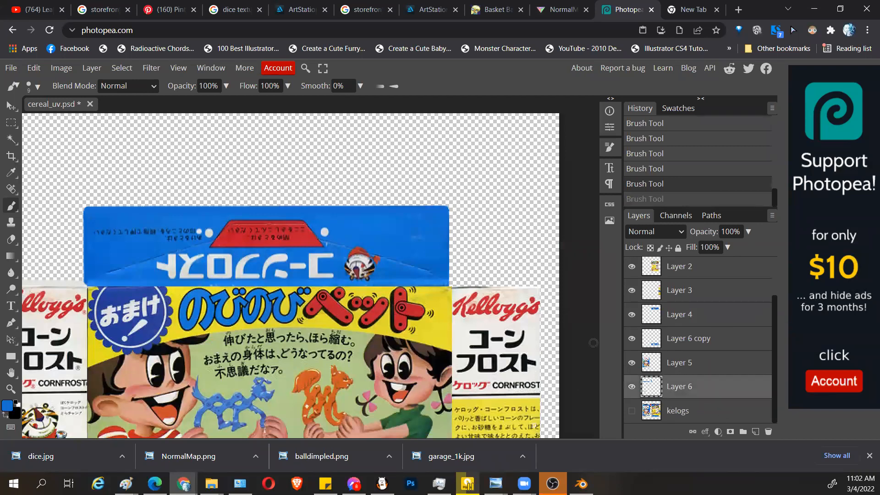
left_click(447, 208)
left_click(447, 283, "shift")
Step: Sample the far-right side panel's off-white and paint a straight bleed strip along that panel's top edge
left_click(461, 291, "alt")
left_click_drag(453, 286, 463, 286)
key("ctrl+z")
left_click(456, 288)
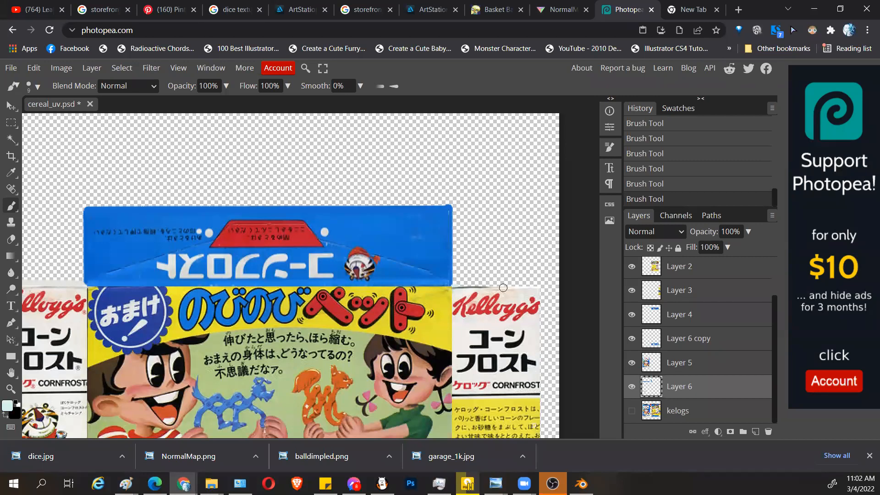
left_click(538, 285, "shift")
key("ctrl+z")
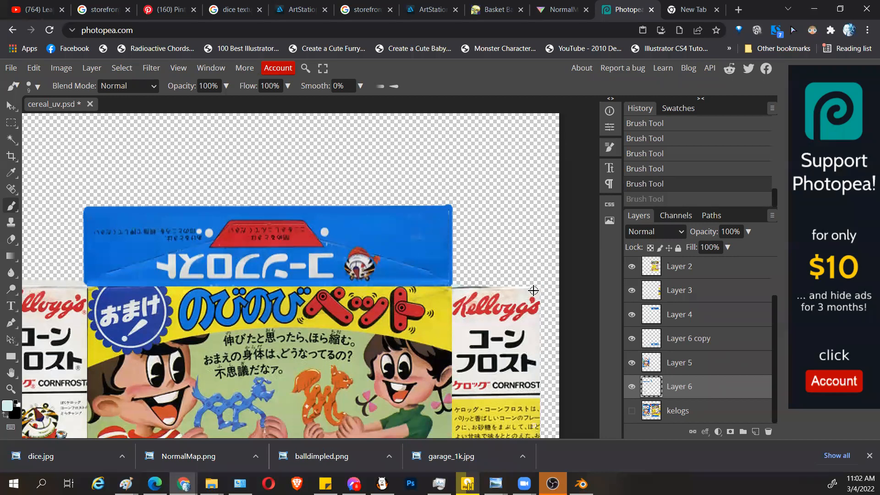
left_click(454, 290)
left_click_drag(516, 336, 431, 301)
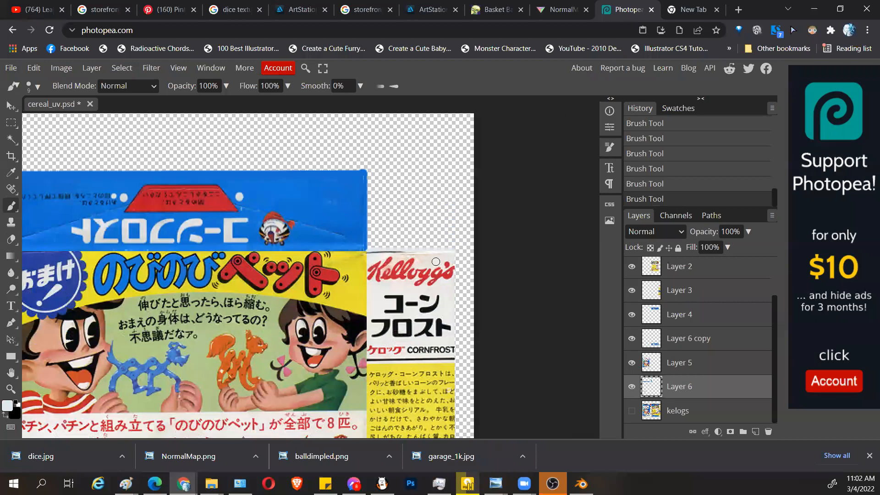
Step: Resample the off-white near the far-right side panel's outer edge and paint a bleed strip down beside its white section
left_click(449, 258, "alt")
key("ctrl+z")
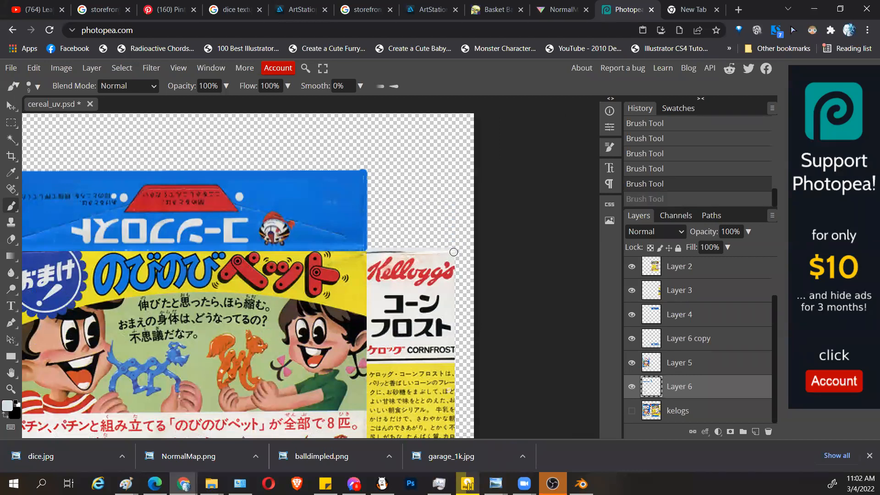
left_click(452, 288, "alt")
left_click_drag(454, 255, 454, 256)
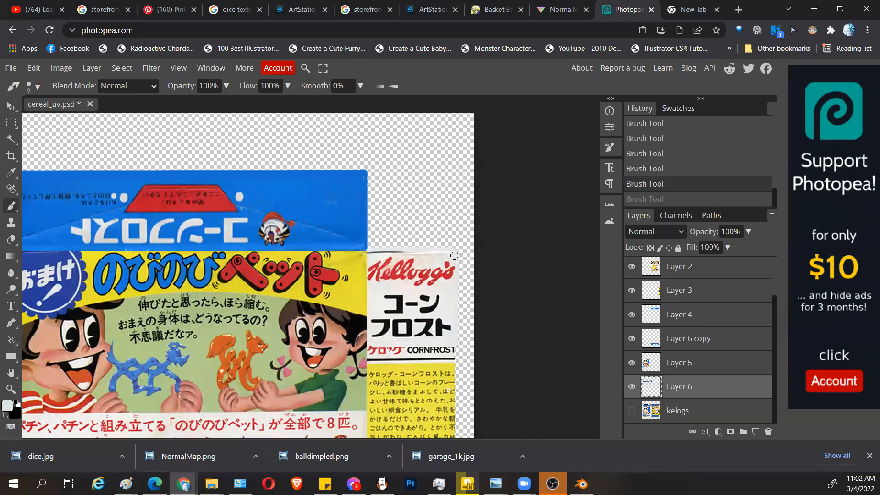
left_click_drag(454, 353, 473, 295)
scroll(457, 373, "up", 3, "alt")
Step: Sample the side panel's yellow and paint bleed strips down its yellow section's right edge and along its bottom edge
left_click(448, 293, "alt")
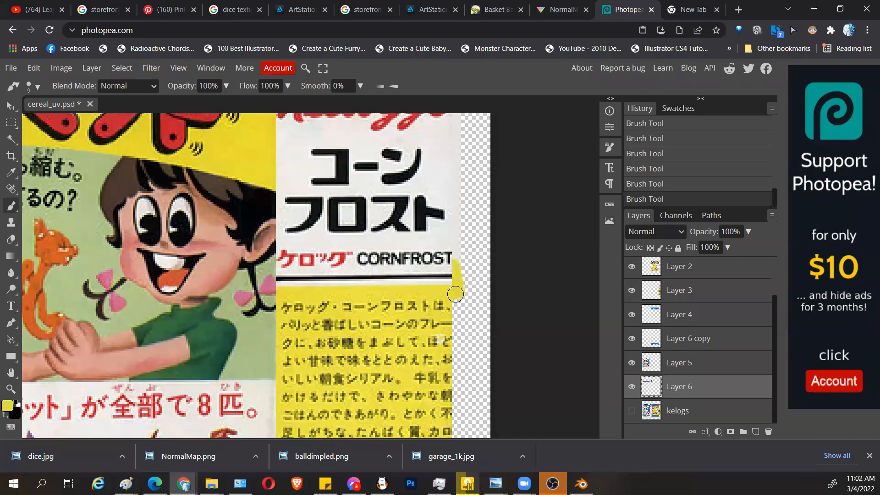
key("ctrl+z")
left_click(455, 268, "alt")
left_click(457, 276)
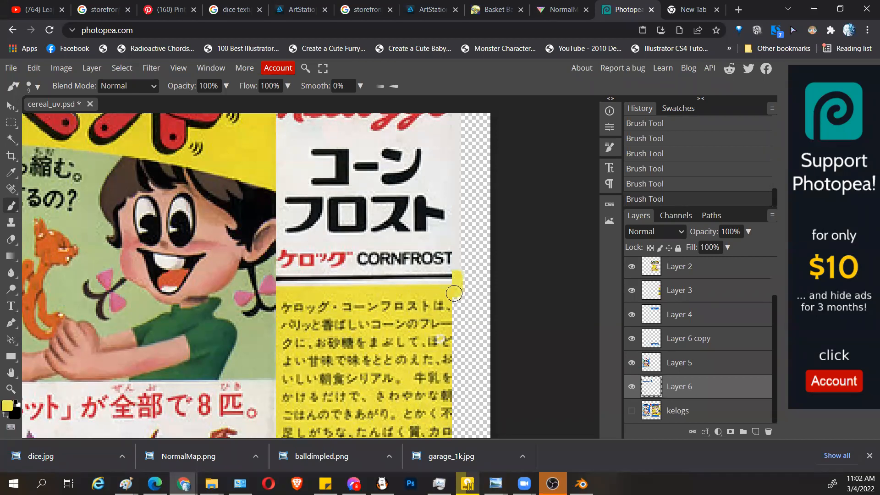
key("ctrl+z")
mouse_move(454, 292)
left_mouse_down()
mouse_move(462, 382)
mouse_move(449, 185)
left_mouse_up()
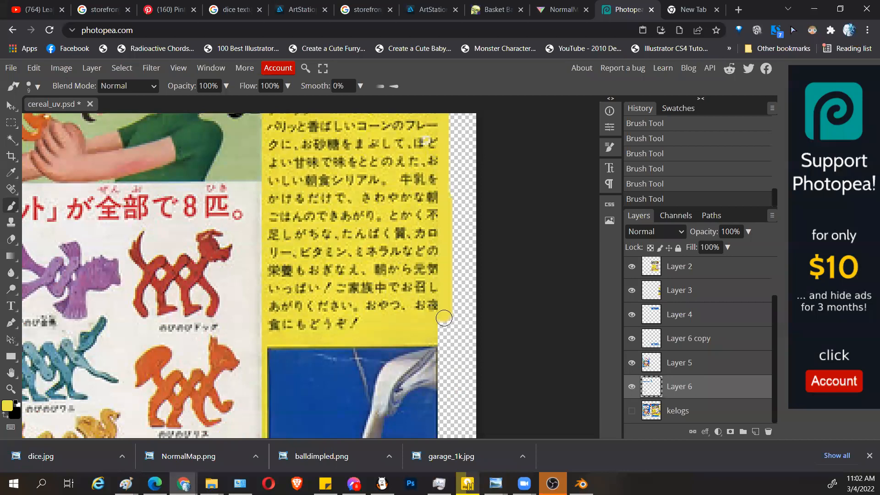
mouse_move(454, 353)
left_mouse_down()
mouse_move(444, 214)
mouse_move(443, 382)
mouse_move(447, 233)
mouse_move(423, 369)
mouse_move(430, 384)
left_mouse_up()
left_click_drag(447, 309, 443, 190)
mouse_move(424, 243)
left_mouse_down()
mouse_move(438, 365)
mouse_move(449, 216)
left_mouse_up()
mouse_move(431, 238)
left_mouse_down()
mouse_move(430, 339)
mouse_move(261, 336)
left_mouse_up()
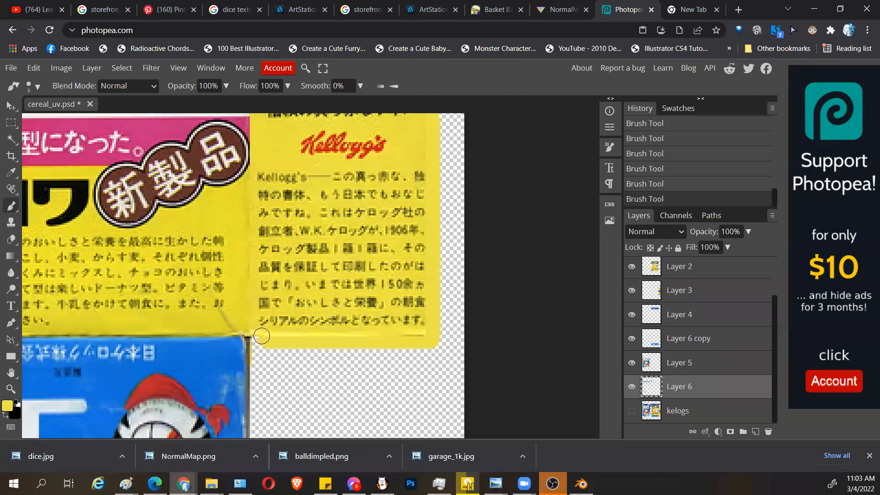
Step: Sample the bottom flap's blue and paint a straight bleed strip down the flap's right edge
left_click_drag(289, 361, 334, 285)
left_click(279, 279, "alt")
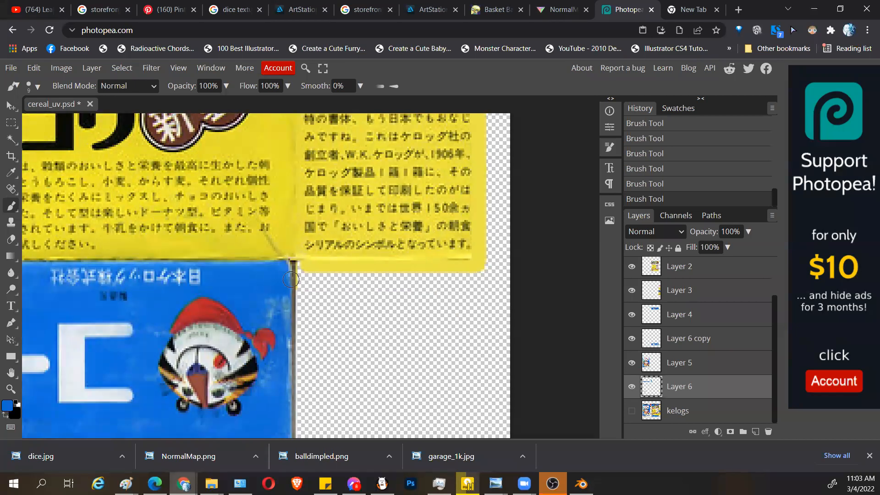
left_click_drag(296, 268, 305, 490)
key("ctrl+z")
mouse_move(378, 420)
left_mouse_down()
mouse_move(379, 320)
mouse_move(501, 305)
left_mouse_up()
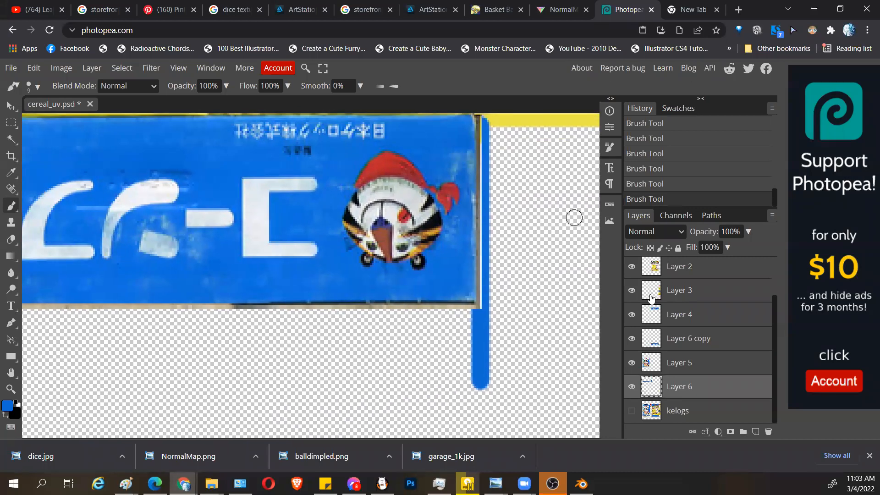
Step: On Layer 6 copy, erase the grey and black border along the bottom flap's right and lower edges with a smaller eraser
key("v")
left_click(485, 193)
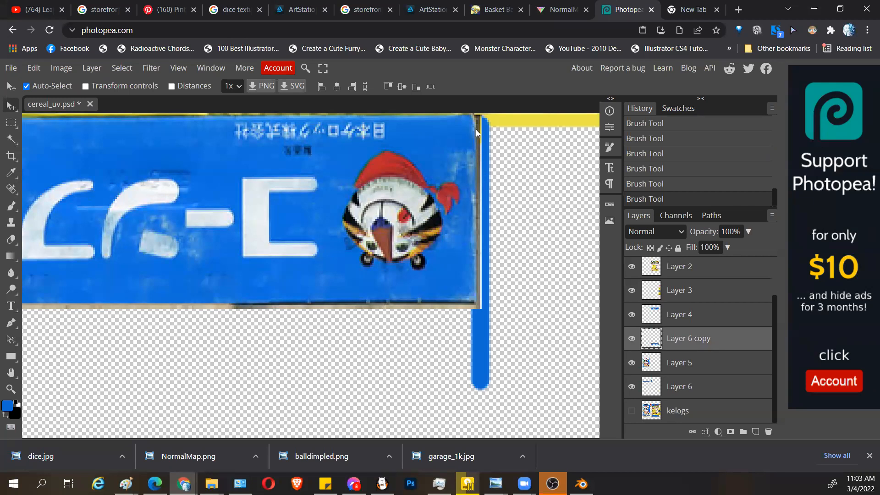
key("e")
scroll(491, 151, "up", 2)
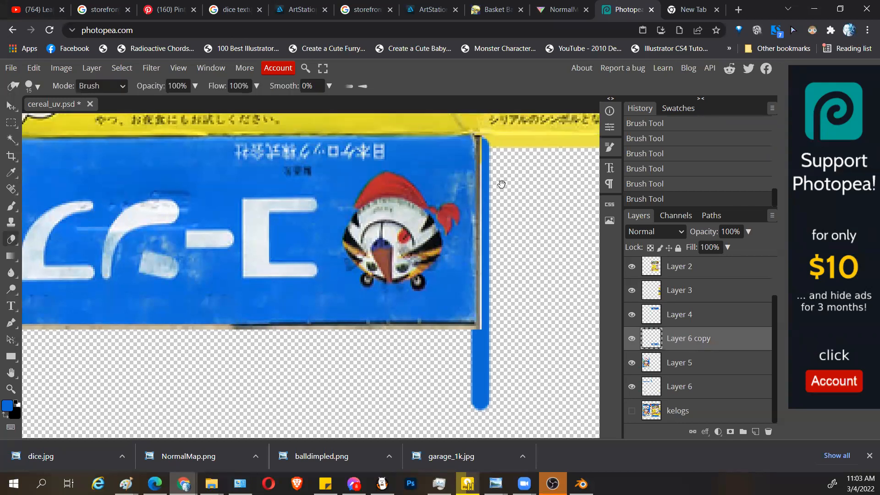
key("bracketleft")
mouse_move(482, 166)
left_mouse_down()
mouse_move(489, 363)
mouse_move(419, 354)
mouse_move(104, 351)
left_mouse_up()
left_click_drag(311, 350, 474, 338)
left_click_drag(410, 321, 27, 319)
mouse_move(372, 319)
left_mouse_down()
mouse_move(383, 319)
mouse_move(56, 310)
left_mouse_up()
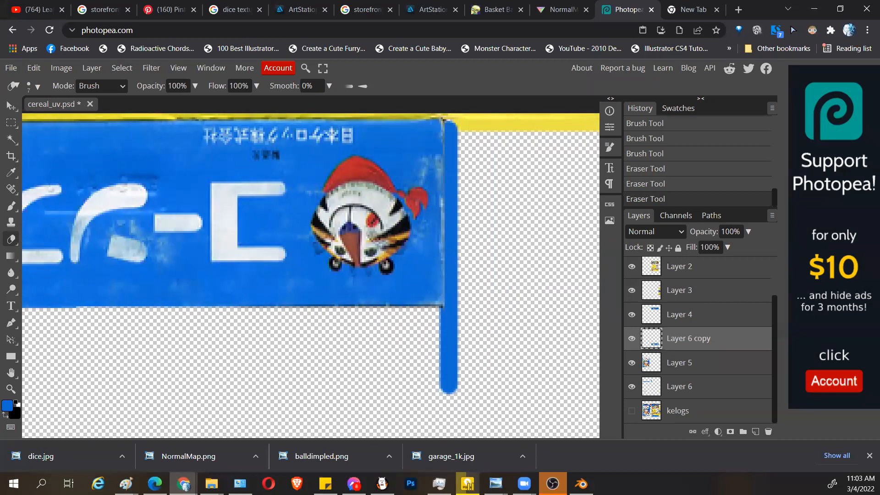
Step: Return to Layer 6 and paint blue bleed strips along the bottom flap's outer edges
left_click(651, 387)
key("b")
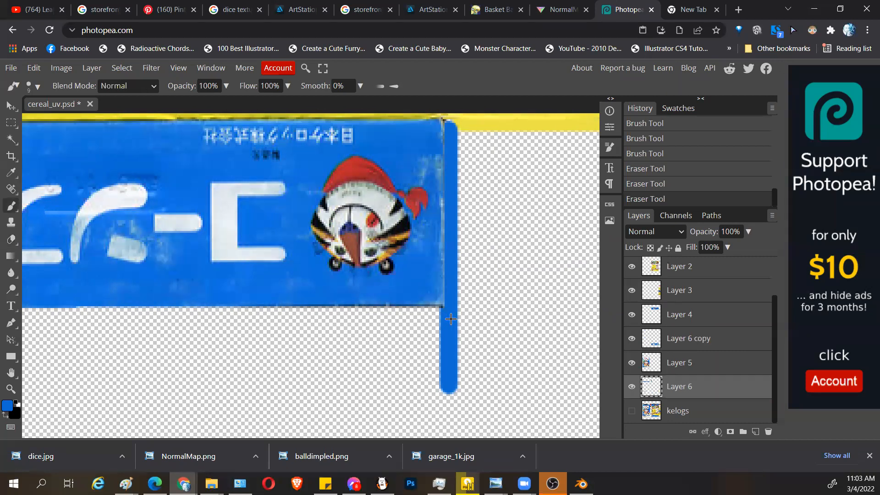
mouse_move(446, 312)
left_mouse_down()
mouse_move(197, 312)
mouse_move(535, 324)
mouse_move(55, 317)
mouse_move(354, 341)
mouse_move(277, 332)
mouse_move(287, 293)
mouse_move(274, 155)
left_mouse_up()
scroll(341, 307, "down", 5, "alt")
scroll(400, 272, "down", 1, "alt")
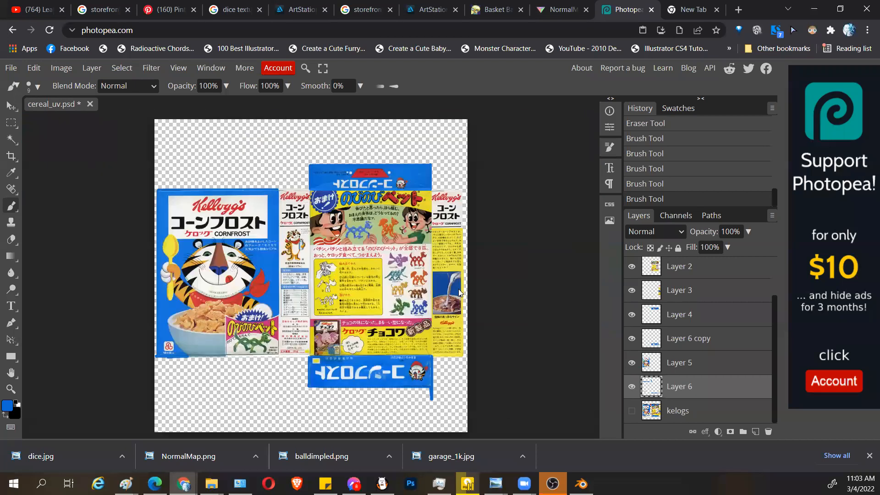
Step: Toggle the visibility of Layer 1 copy 2 repeatedly to check the artwork against it, leaving it hidden
scroll(642, 279, "up", 2)
left_click(631, 268)
left_click(632, 268)
left_click(636, 269)
left_click(636, 269)
left_click(635, 269)
left_click(636, 268)
left_click(636, 269)
left_click(635, 269)
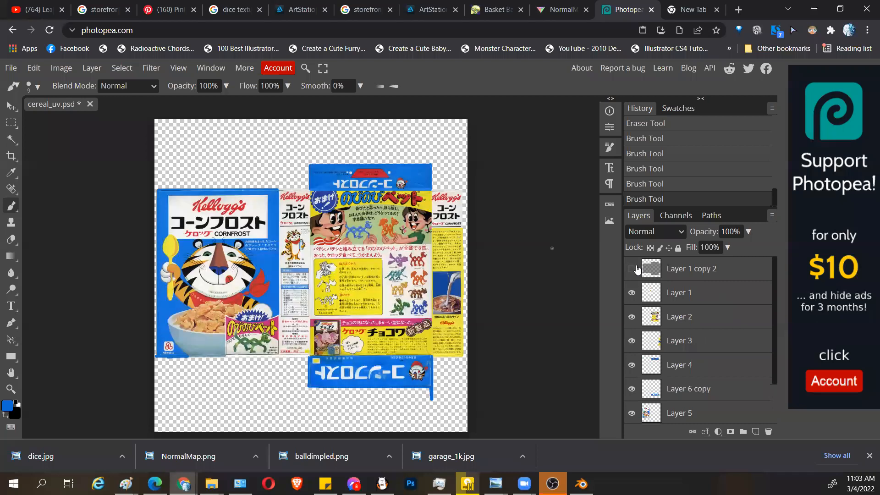
Step: Save the changes to cereal_uv.psd and export the artwork as a PNG named cereal_diffuse
key("ctrl+s")
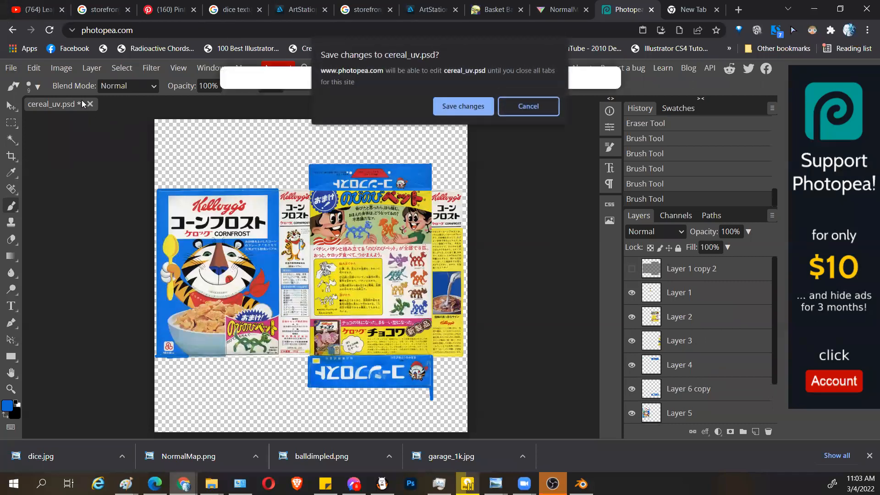
left_click(463, 107)
left_click(11, 68)
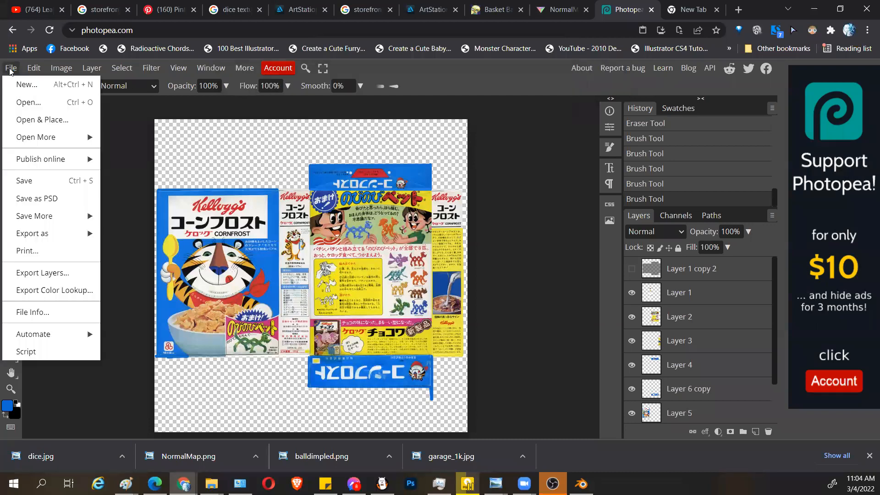
mouse_move(51, 233)
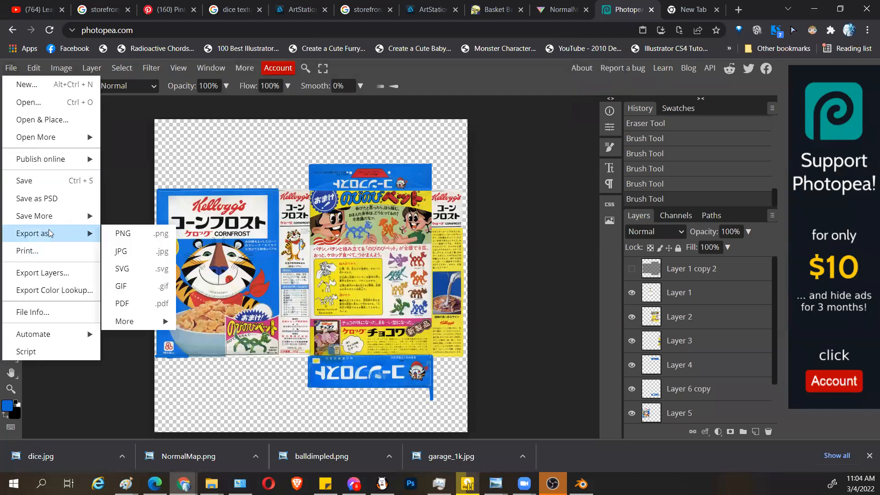
left_click(130, 237)
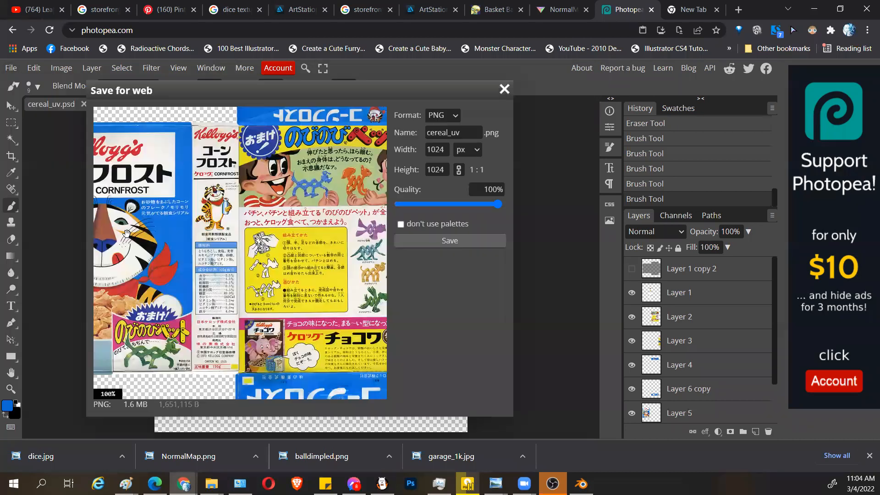
left_click(448, 239)
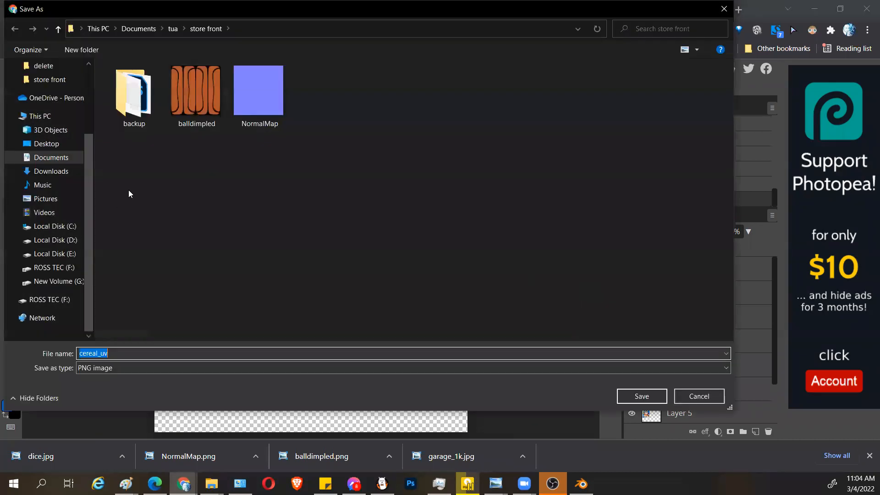
left_click(110, 350)
left_click(640, 396)
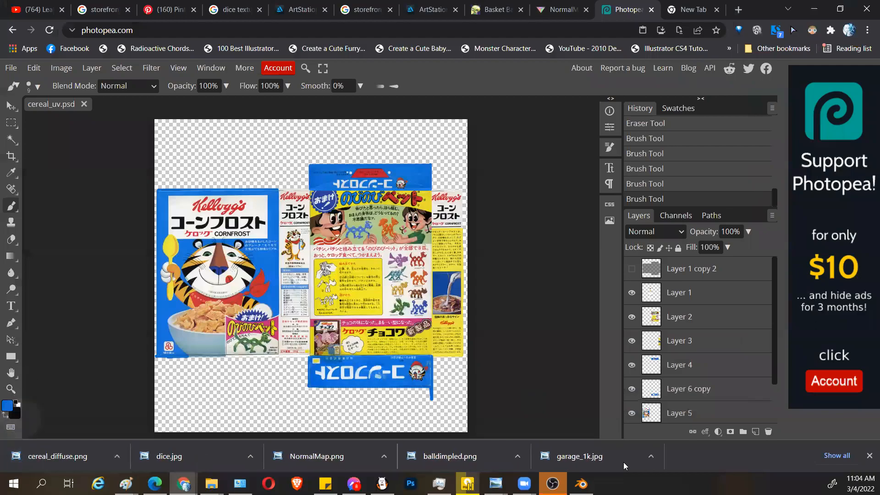
Step: Switch to Blender, leave Edit Mode and select the blank cereal box, Cube.075
left_click(581, 483)
middle_click_drag(362, 275, 303, 265)
key("Tab")
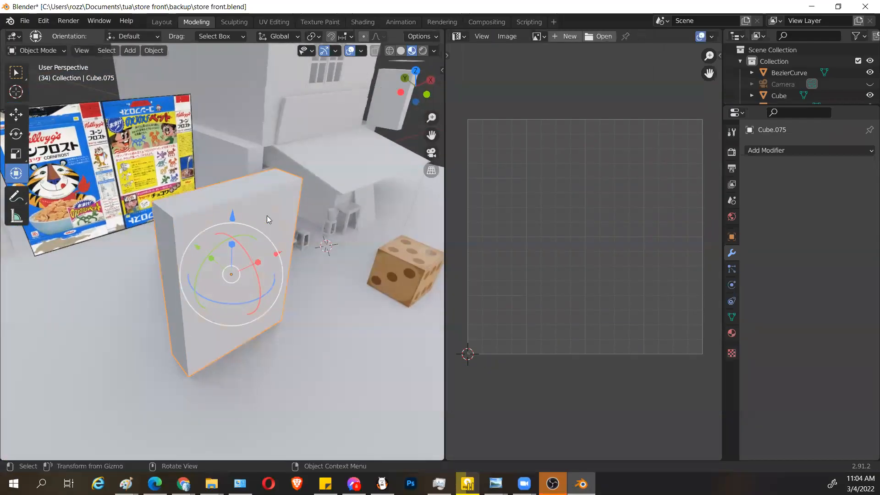
scroll(258, 173, "up", 2)
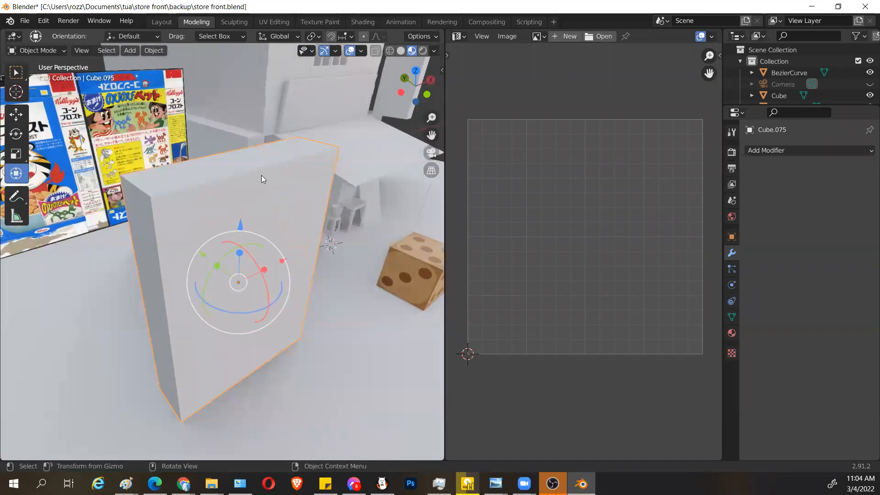
left_click(314, 156)
left_click(268, 177)
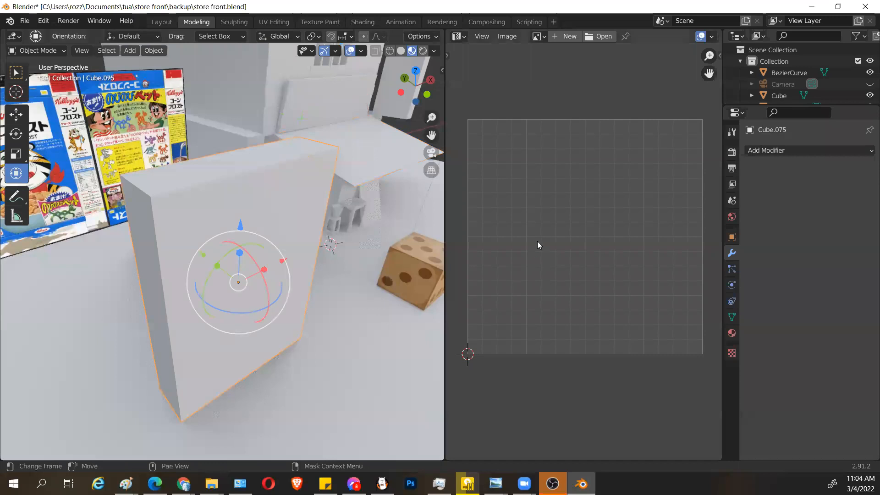
left_click(362, 22)
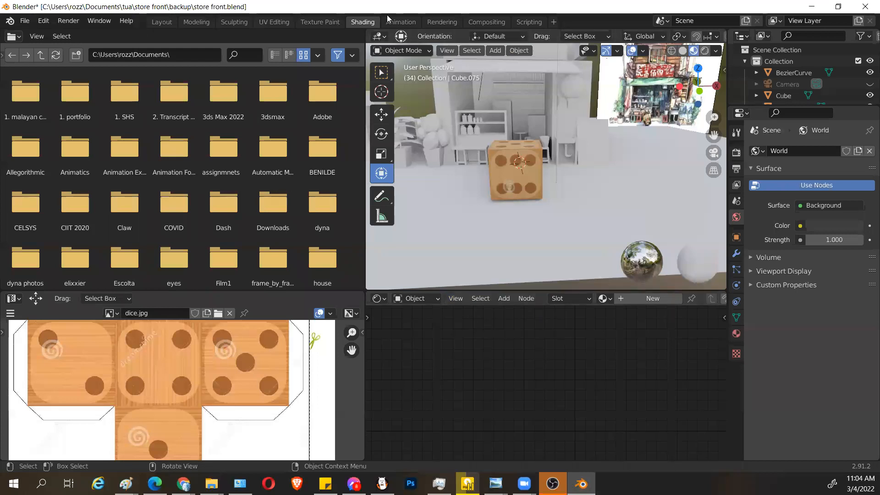
left_click(162, 22)
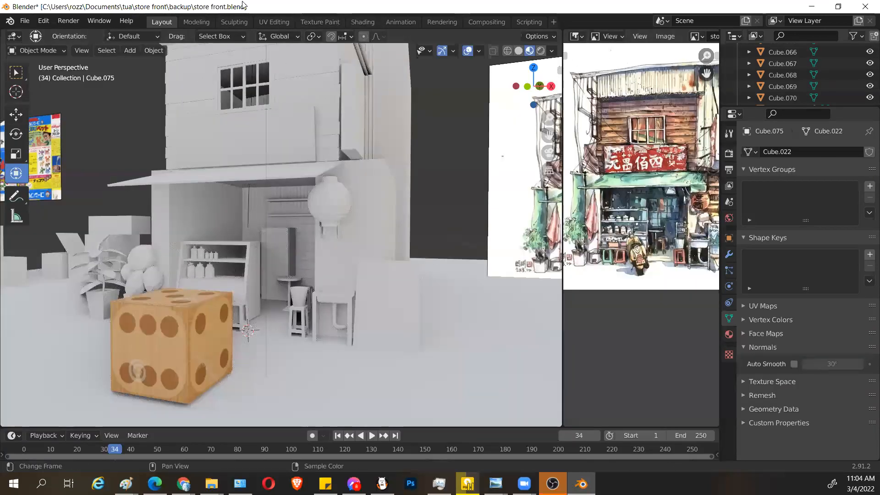
left_click(196, 22)
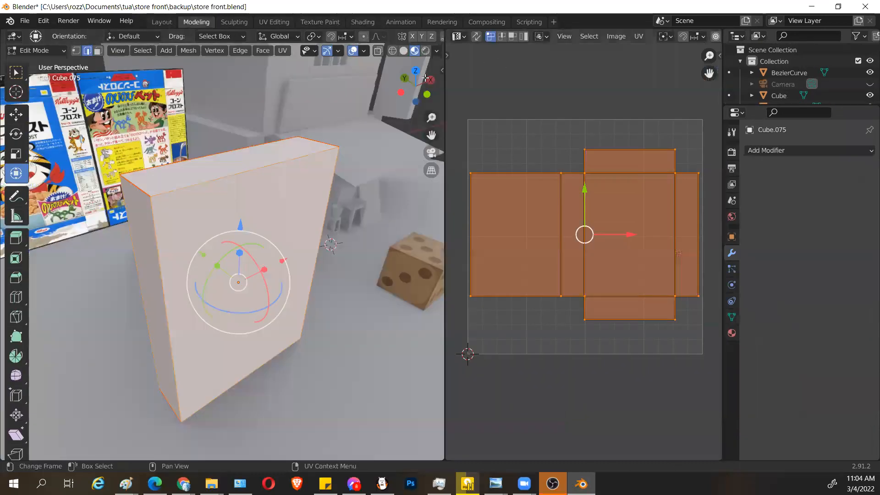
Step: Change the UV editor area to the Shader Editor and narrow its sidebar
left_click(457, 36)
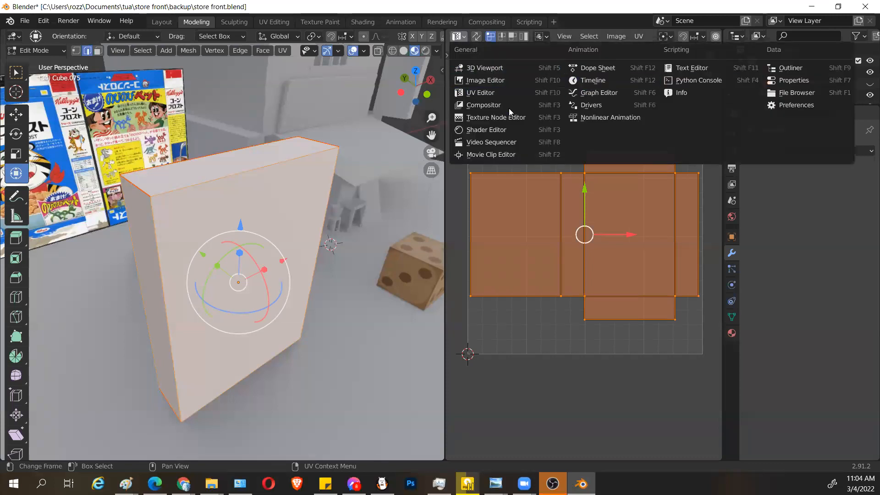
left_click(512, 130)
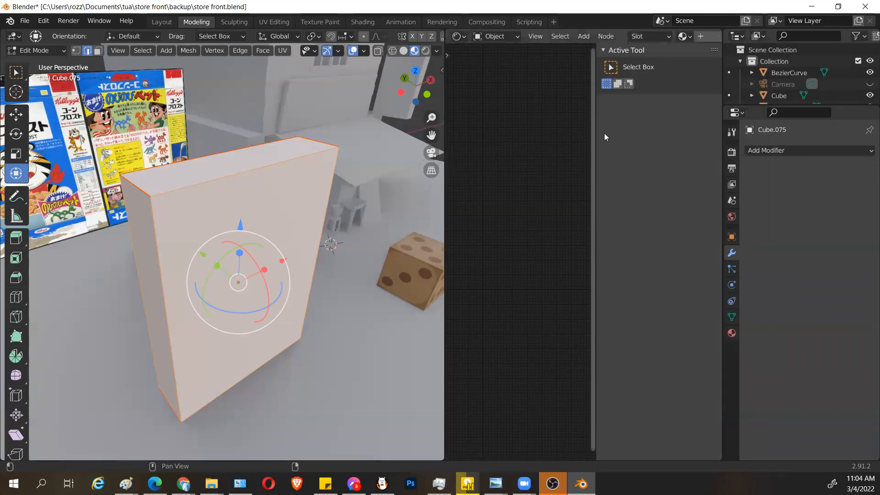
left_click_drag(595, 125, 668, 133)
left_click(503, 37)
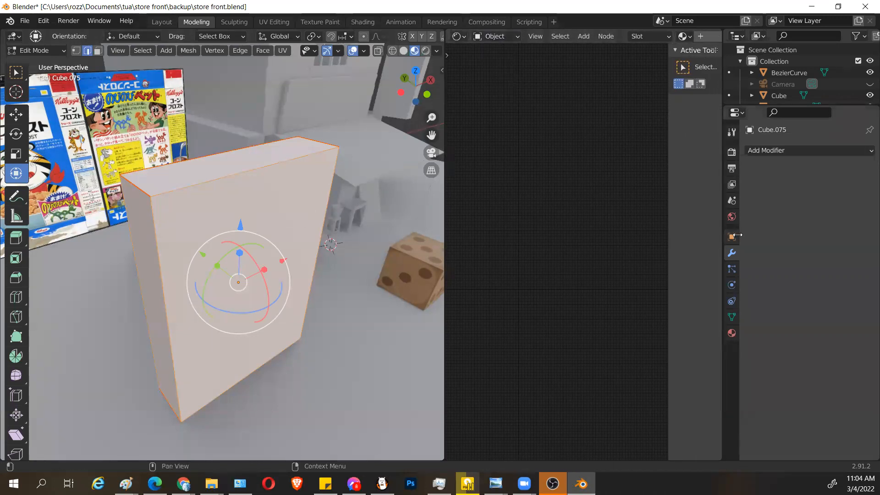
Step: Create a new material on the cereal box and add an Image Texture node to its node tree
left_click(731, 333)
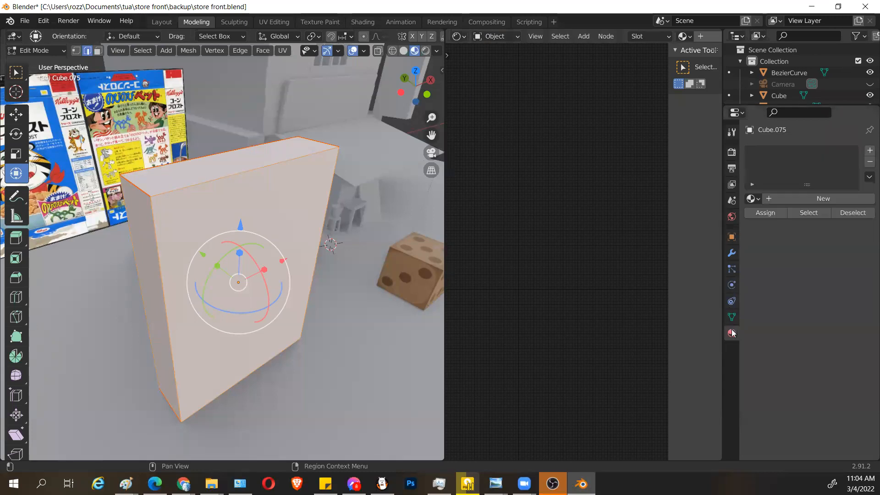
left_click(819, 200)
scroll(527, 297, "up", 6)
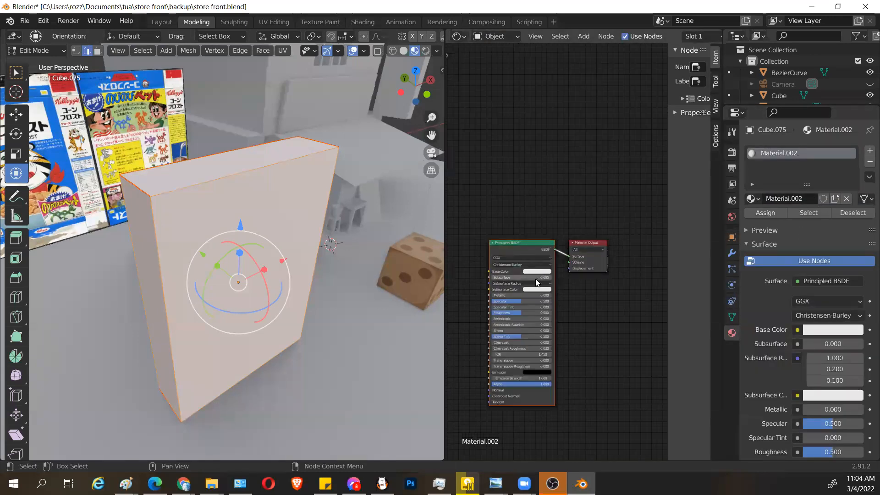
key("shift+a")
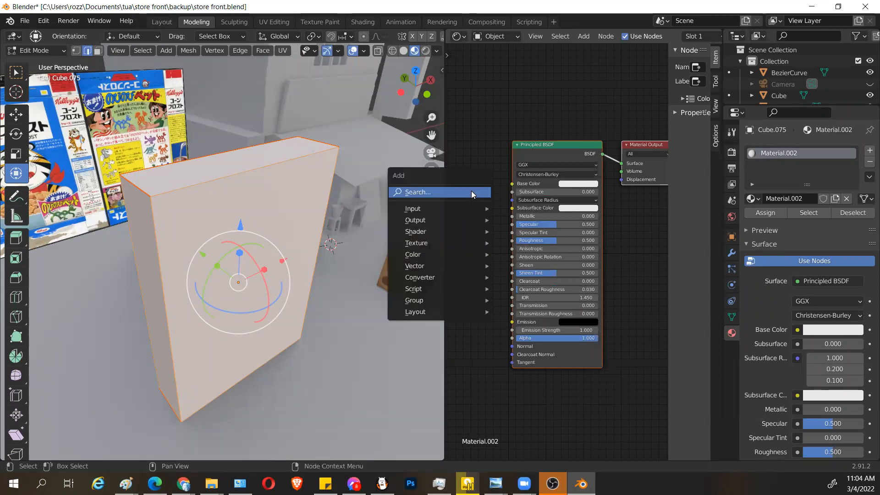
mouse_move(474, 246)
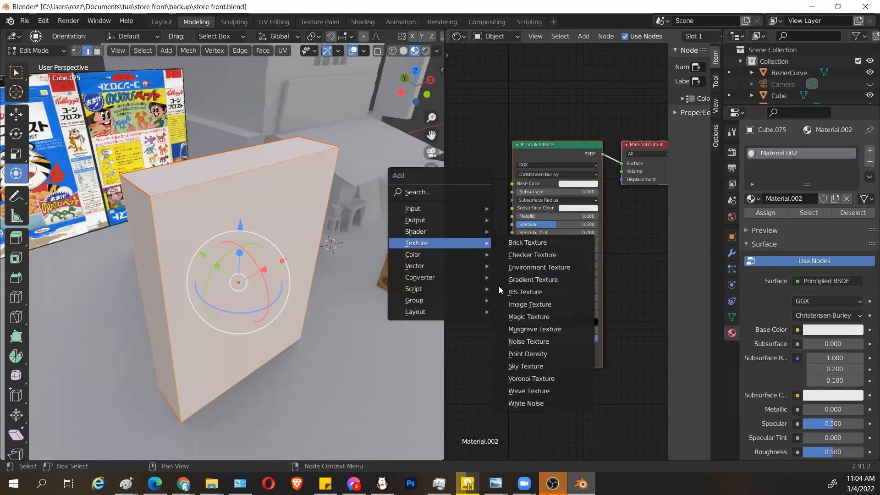
left_click(529, 304)
left_click(488, 220)
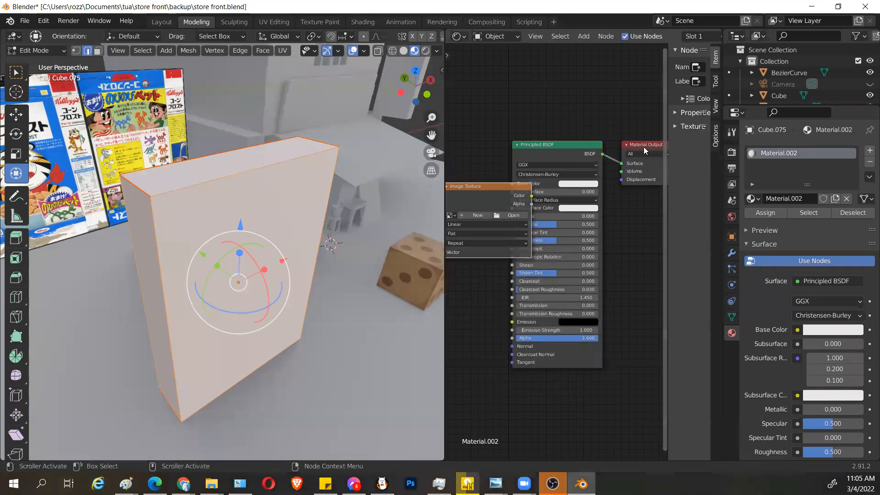
Step: Spread out the shader nodes and link the Image Texture's Color output to the Principled BSDF's Base Color
left_click_drag(574, 146, 570, 225)
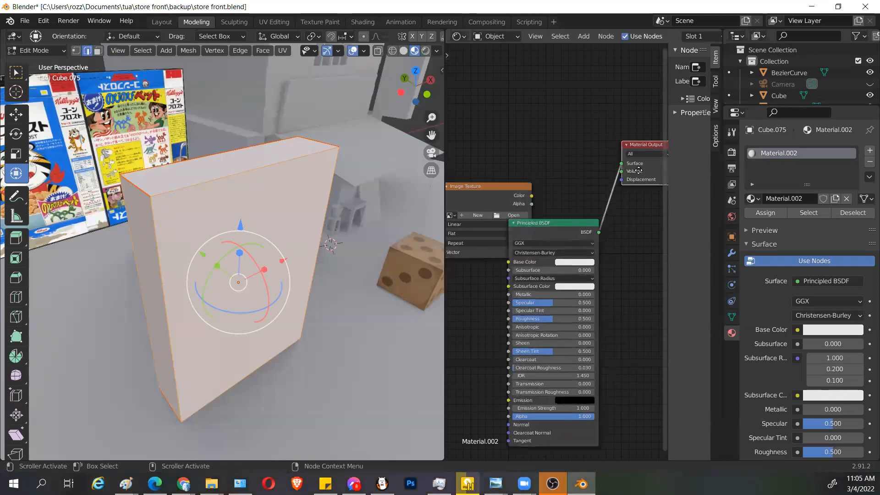
left_click_drag(638, 170, 658, 252)
left_click_drag(576, 223, 613, 166)
left_click_drag(514, 186, 544, 206)
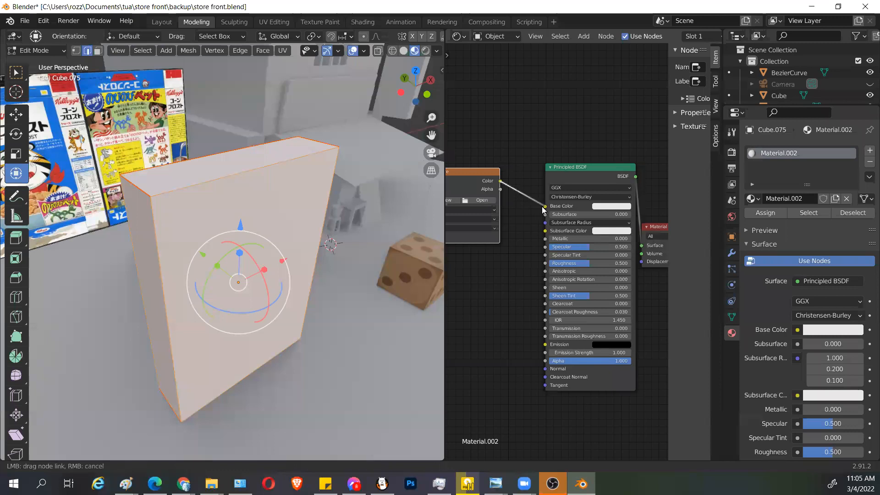
key("g")
left_click(526, 151)
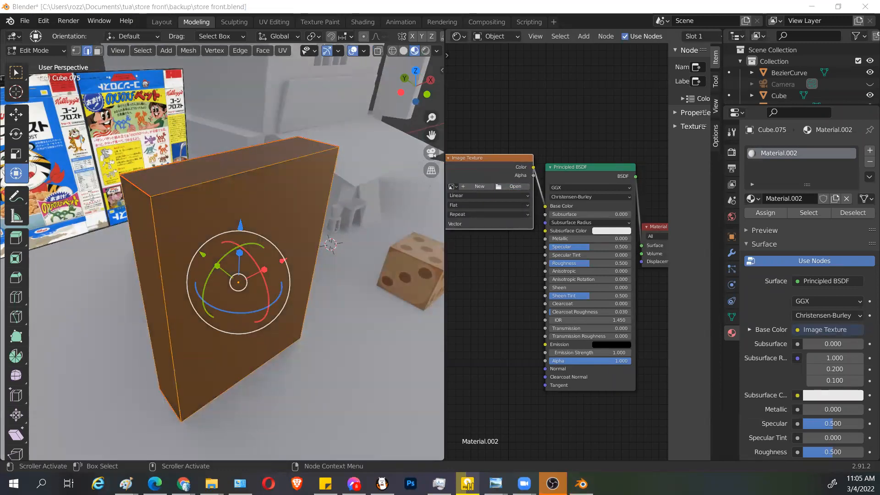
Step: Browse for the Image Texture's file and select cereal_diffuse.png in the store front folder
left_click(512, 186)
left_click(261, 92)
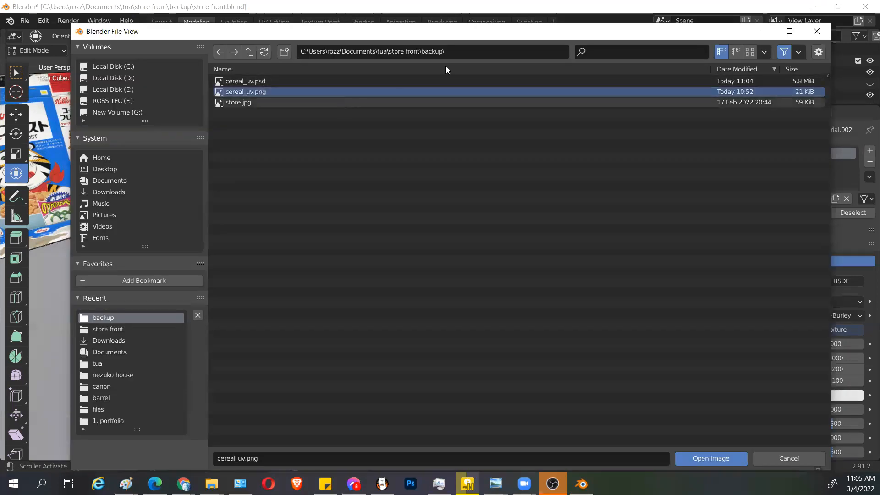
left_click_drag(484, 34, 415, 30)
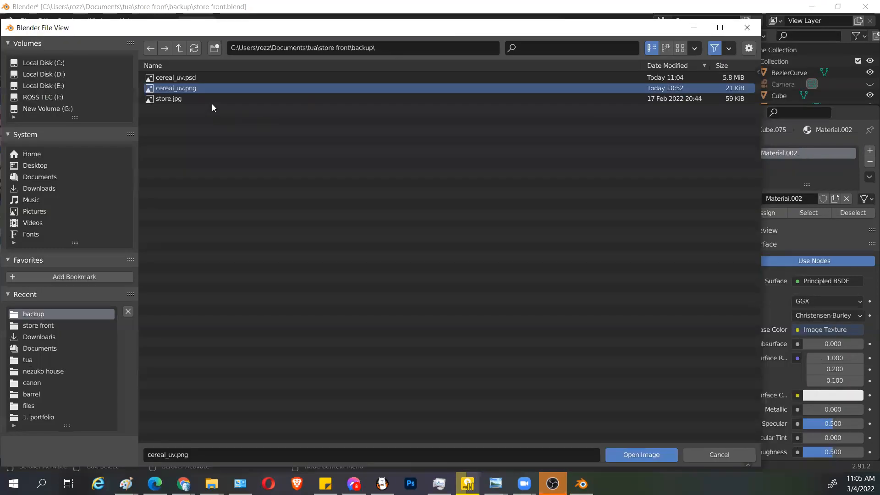
left_click(179, 47)
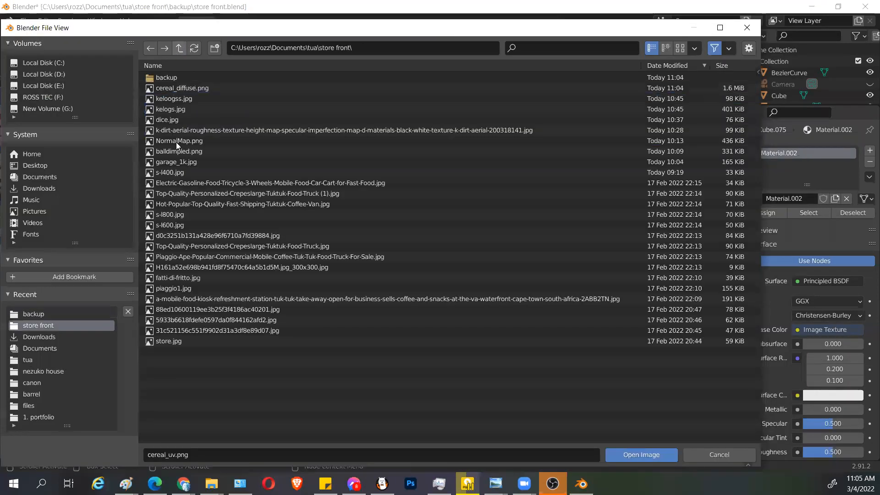
left_click(166, 88)
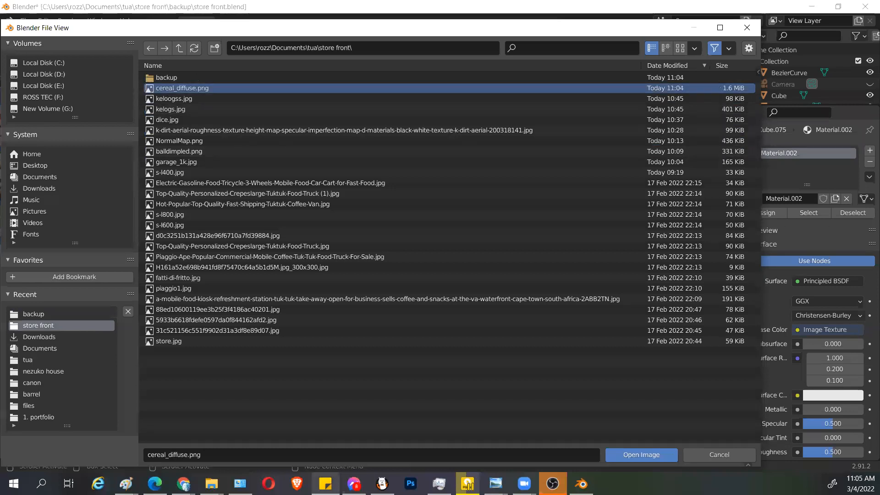
Step: Switch to File Explorer and move cereal_diffuse from the store front folder into its backup subfolder
mouse_move(183, 483)
mouse_move(211, 483)
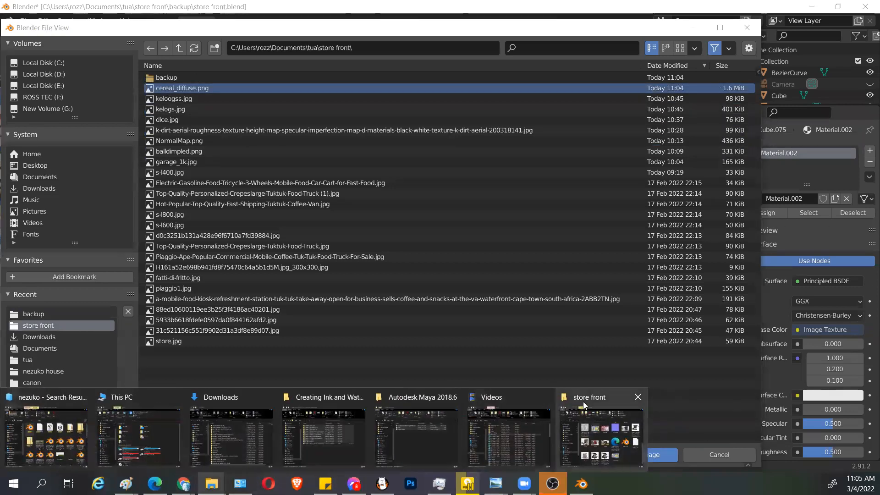
left_click(534, 431)
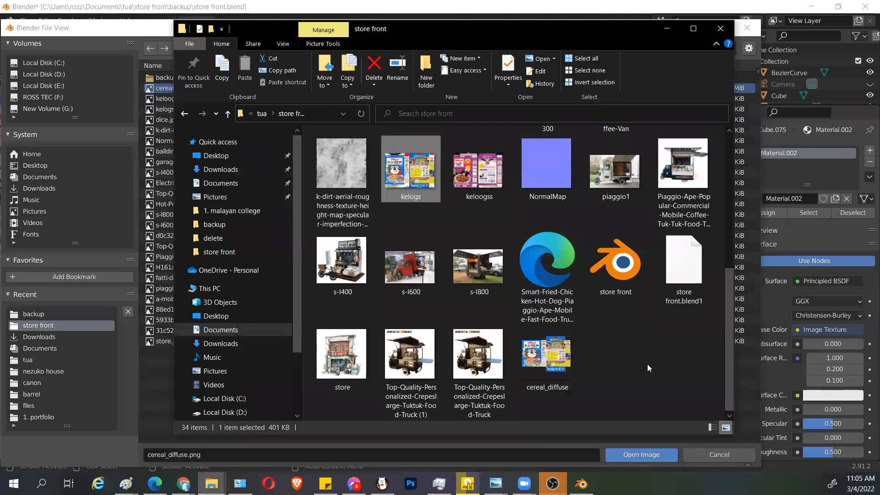
left_click(563, 371)
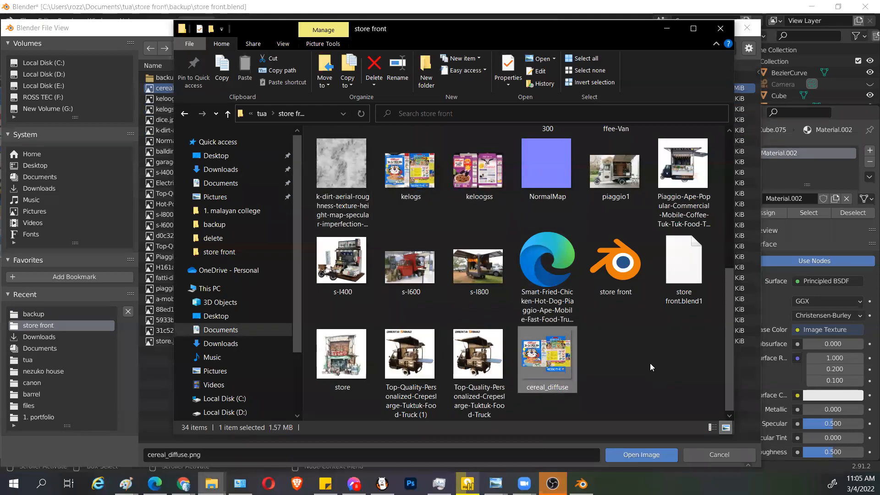
key("ctrl+x")
scroll(650, 363, "up", 5)
left_click(285, 114)
double_click(365, 180)
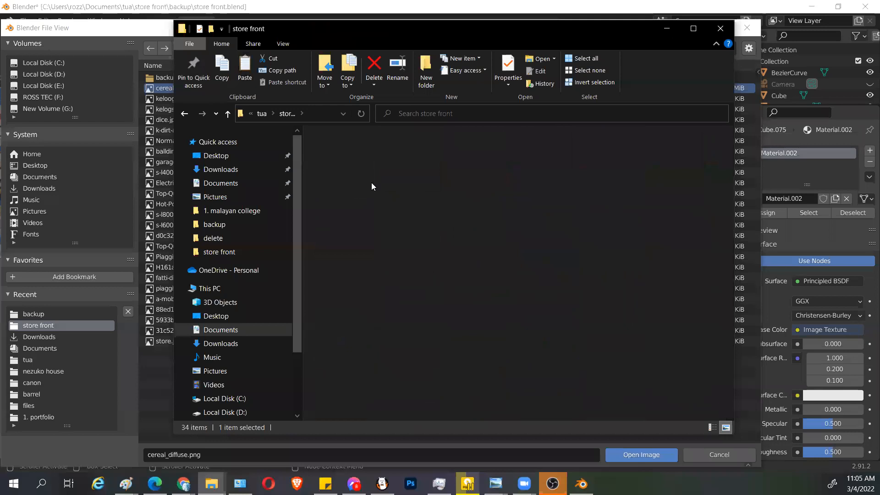
key("ctrl+v")
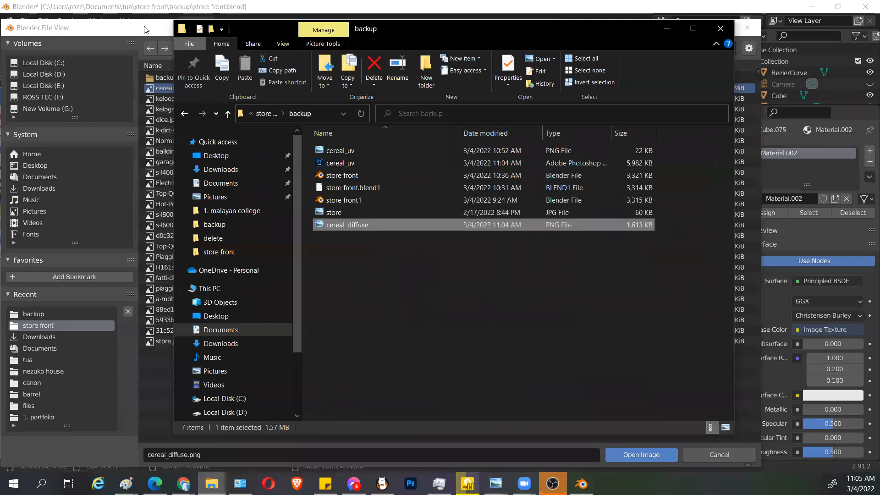
Step: Return to Blender's file browser and load cereal_diffuse.png from the backup folder into the Image Texture node
left_click(145, 29)
left_click(179, 48)
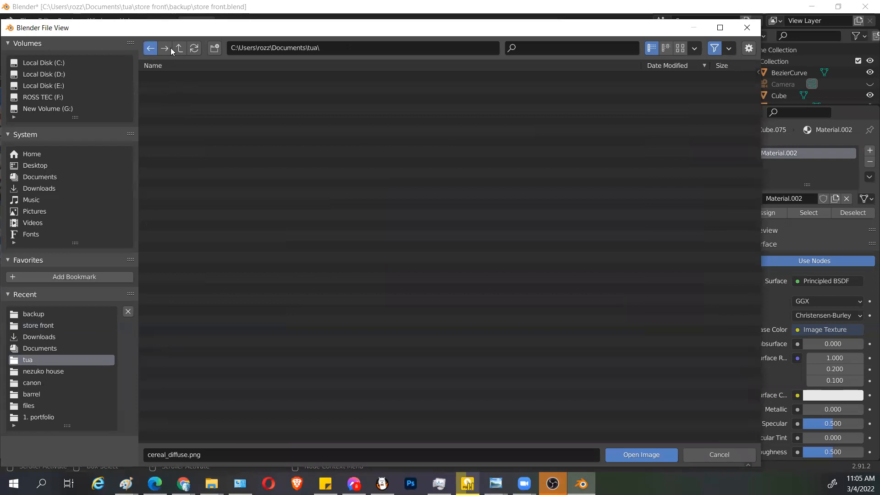
left_click(60, 164)
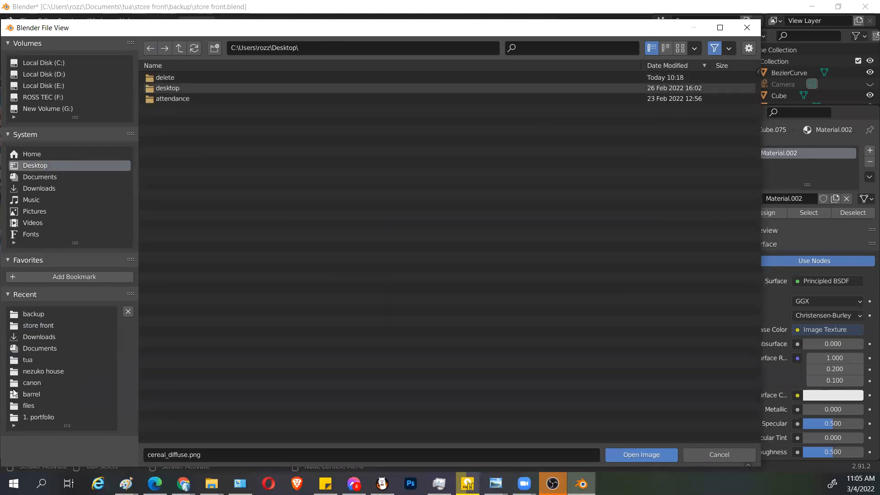
left_click(33, 314)
left_click(179, 78)
left_click(627, 453)
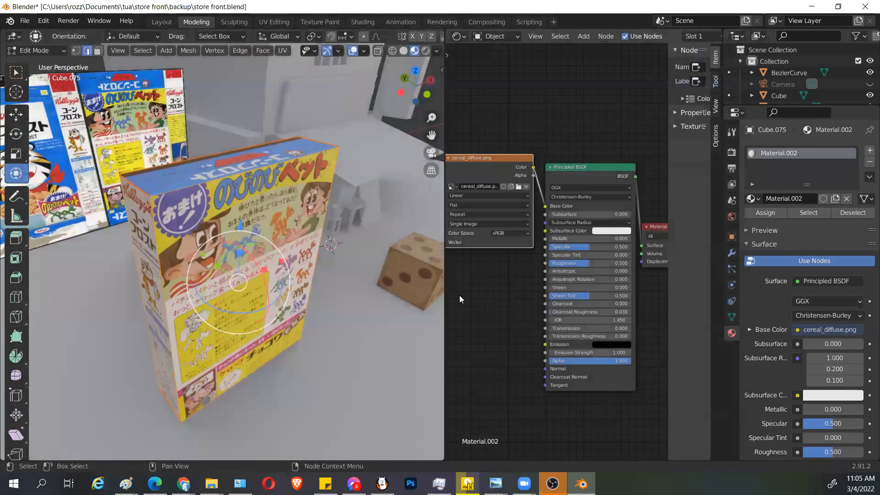
scroll(512, 320, "down", 1)
middle_click_drag(357, 316, 408, 301)
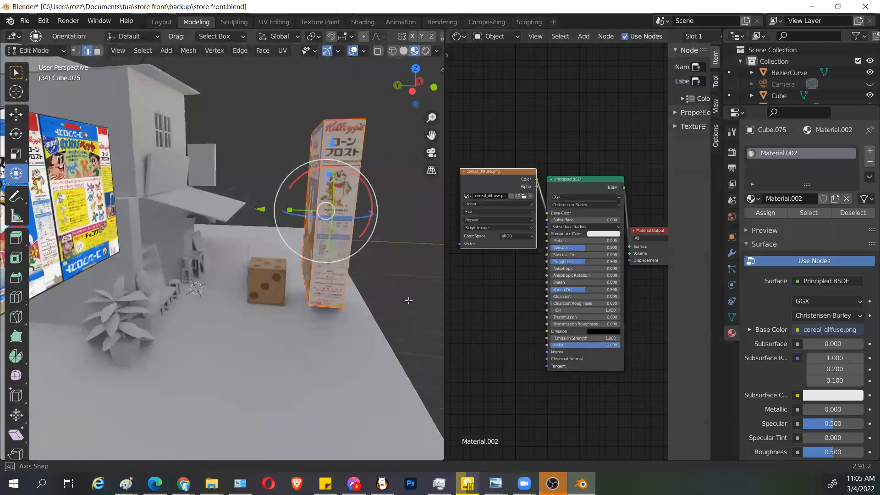
scroll(492, 278, "down", 1)
scroll(491, 278, "down", 2)
middle_click_drag(293, 215, 315, 224)
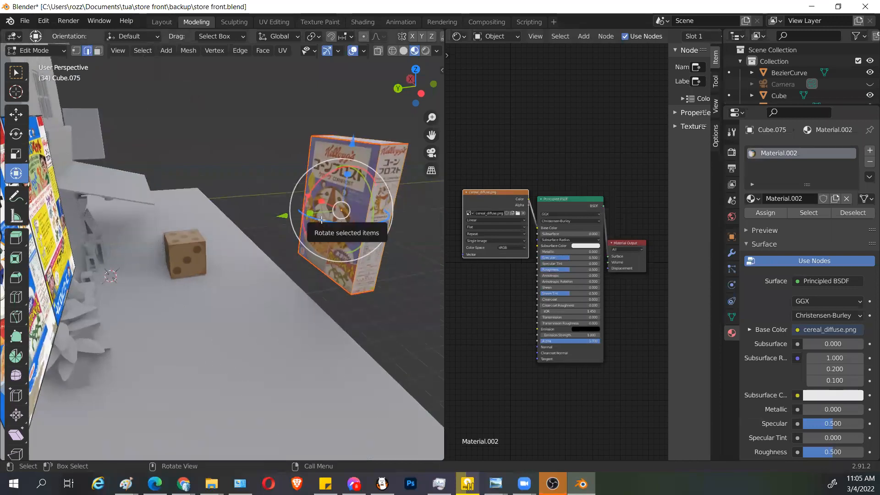
key("r")
type("z180")
type("x")
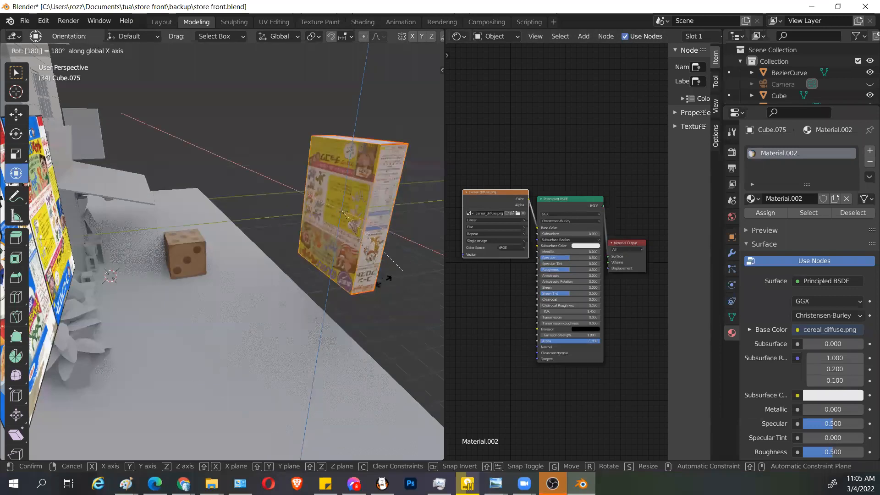
right_click(416, 299)
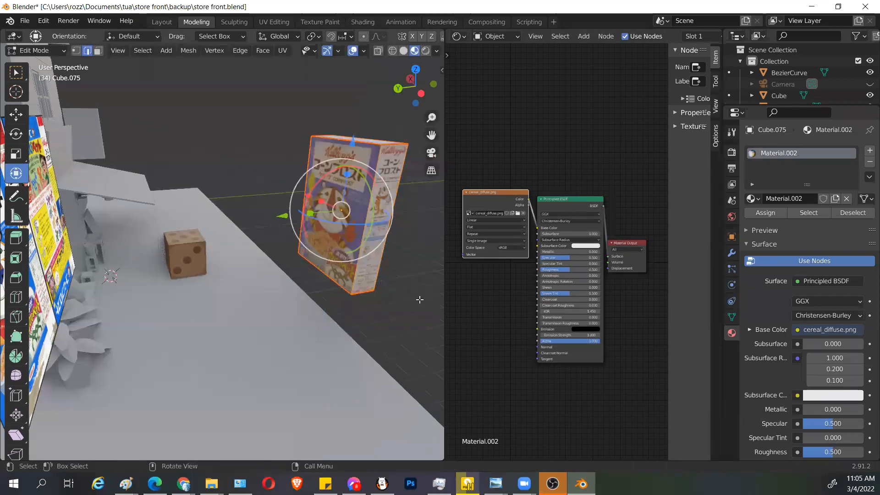
Step: Rotate the cereal box geometry 180 degrees about the Z axis
type("rz")
type("180")
key("Return")
Step: Return to Object Mode and examine the texture on the cereal box's sides and top face
middle_click_drag(421, 294, 247, 261)
middle_click_drag(210, 226, 349, 280)
scroll(555, 249, "up", 2)
key("KP_3")
key("Tab")
scroll(346, 247, "down", 3)
scroll(341, 296, "up", 3)
scroll(354, 281, "up", 4)
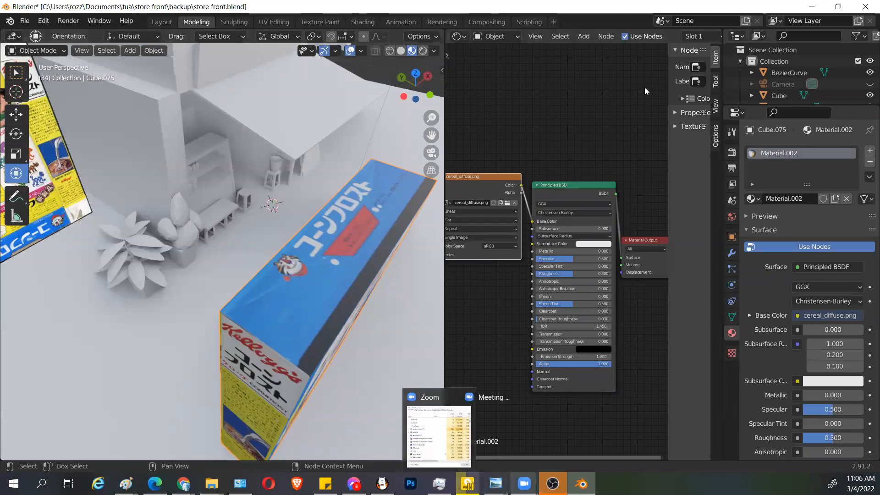
Step: Switch to Photopea and show Layer 1 copy 2 to compare the top flap artwork with the UV area
left_click(810, 7)
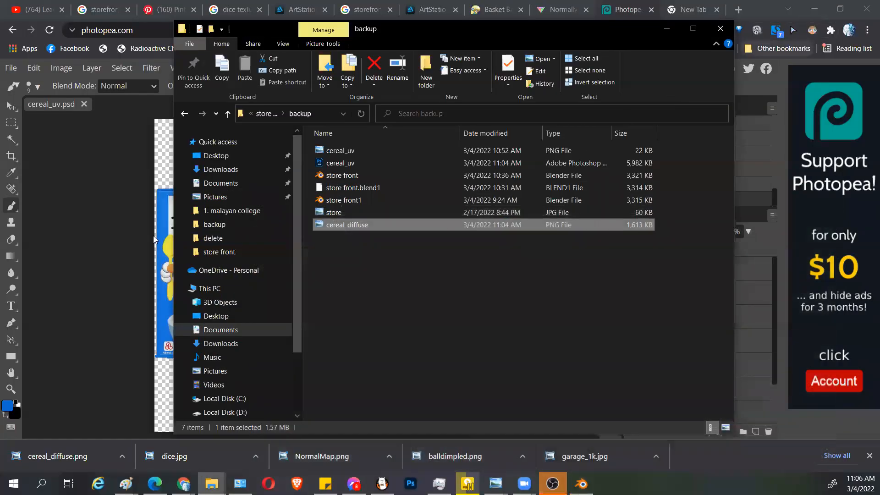
left_click(127, 281)
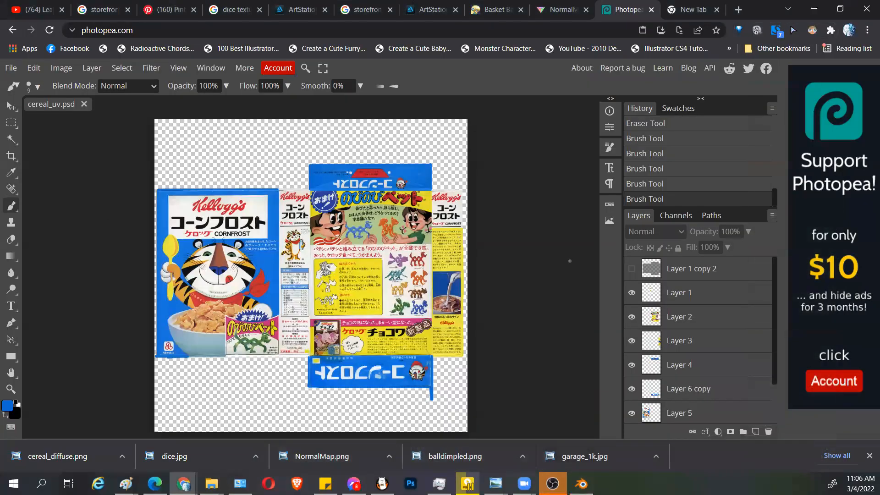
left_click(627, 271)
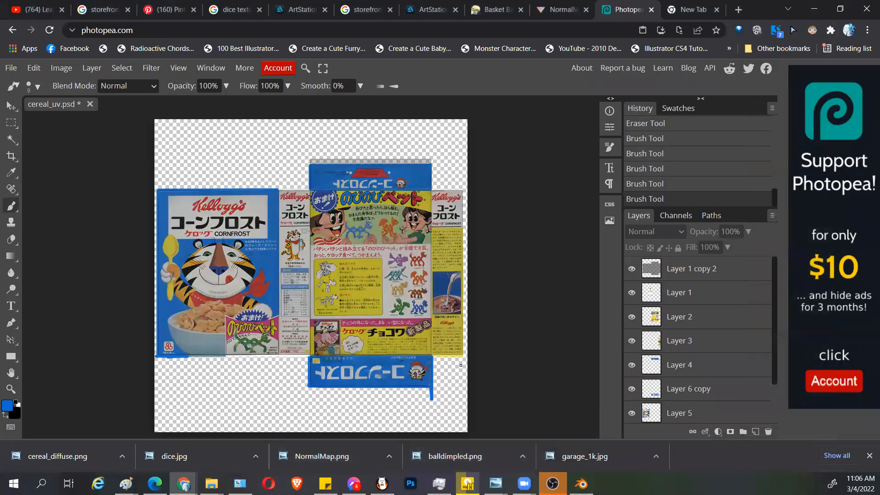
scroll(443, 183, "up", 3)
scroll(443, 206, "down", 2)
scroll(440, 262, "up", 3, "alt")
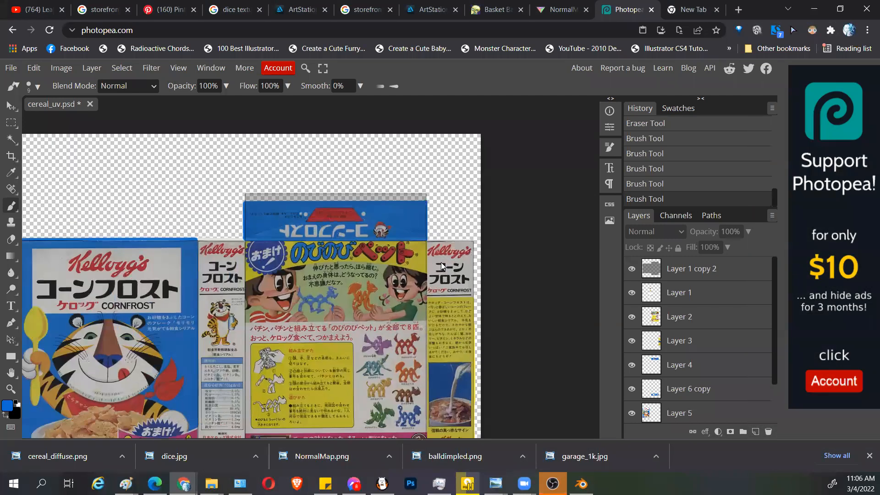
scroll(436, 261, "down", 2, "alt")
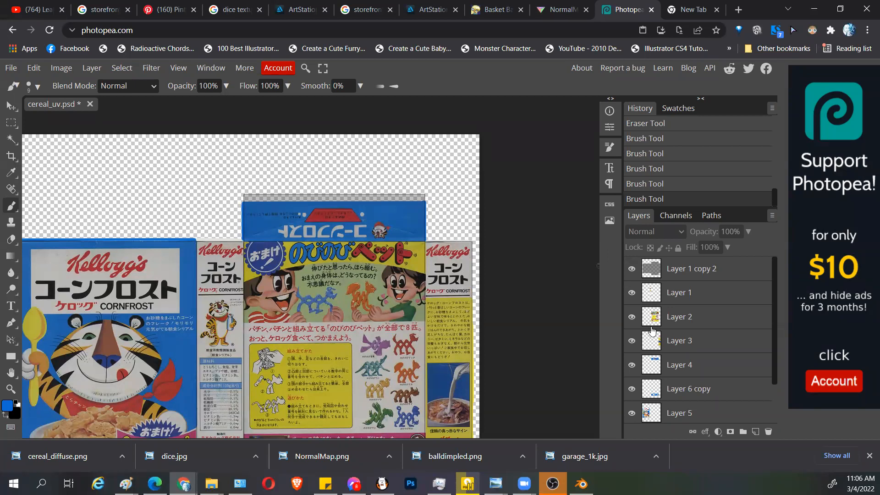
Step: Activate Layer 6 copy, hide Layer 1 copy 2 and make a rectangular selection over the gap along the top flap's upper edge
left_click(651, 395)
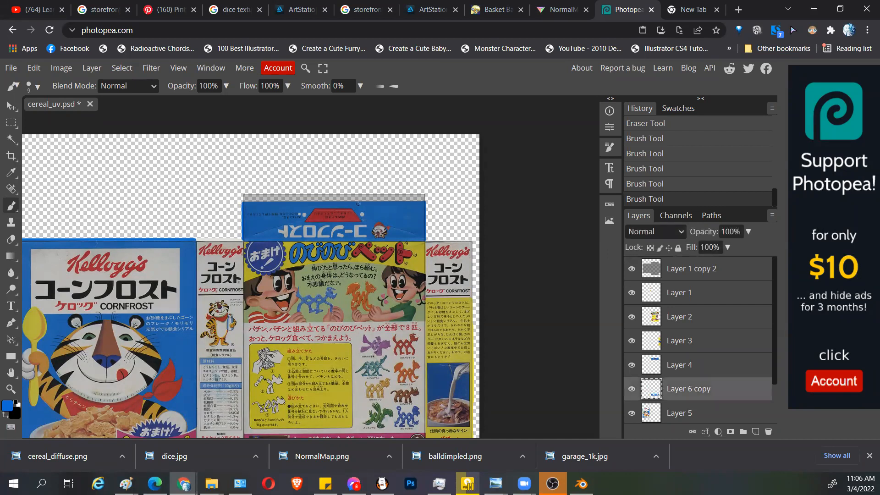
left_click(632, 269)
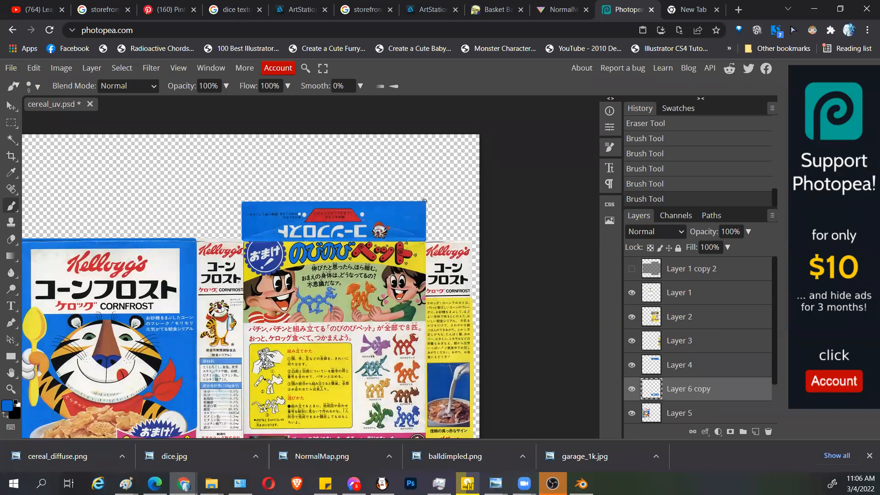
key("m")
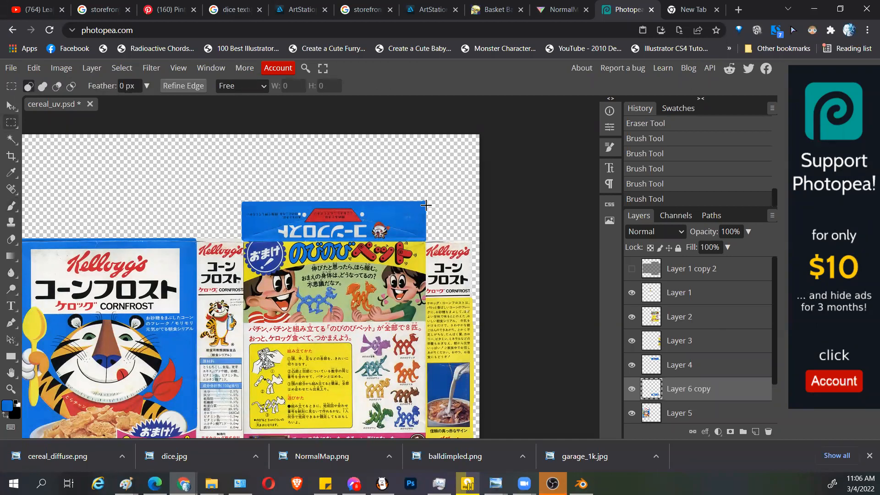
mouse_move(425, 206)
left_mouse_down()
mouse_move(424, 193)
mouse_move(242, 196)
mouse_move(241, 188)
left_mouse_up()
Step: Enlarge the brush to 59 and paint the selected strip above the top flap blue
key("b")
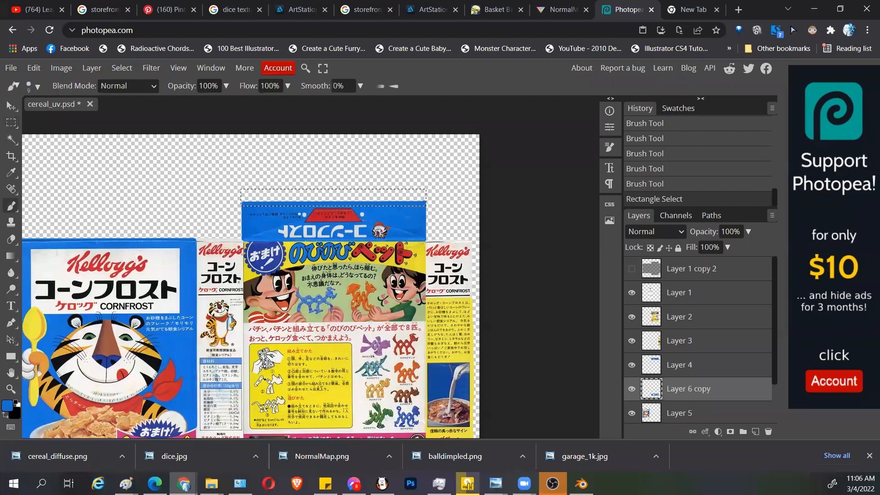
key("bracketright")
key("bracketright")
key("bracketright")
key("bracketright")
key("bracketright")
mouse_move(437, 192)
left_mouse_down()
mouse_move(209, 187)
mouse_move(468, 201)
left_mouse_up()
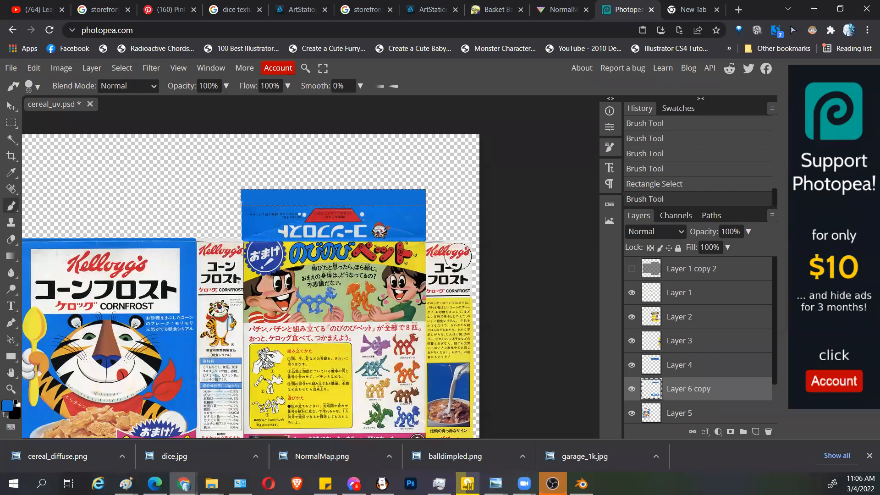
Step: Remove the selection and retouch the seam below the painted strip on Layer 6 copy using a size 52 Clone Stamp
key("ctrl+d")
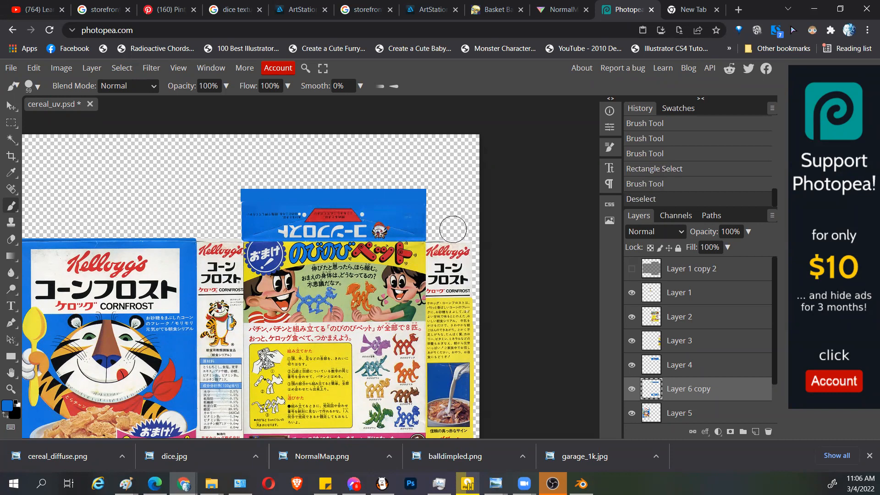
scroll(412, 219, "up", 3)
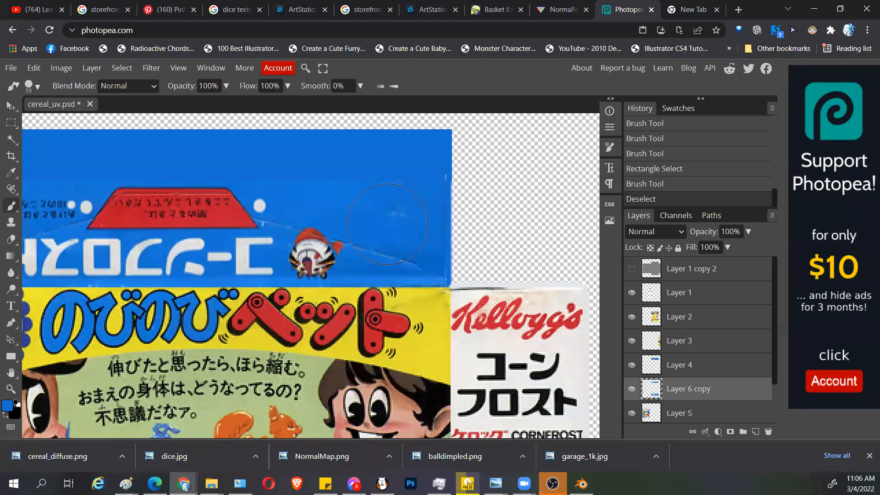
scroll(406, 216, "down", 1)
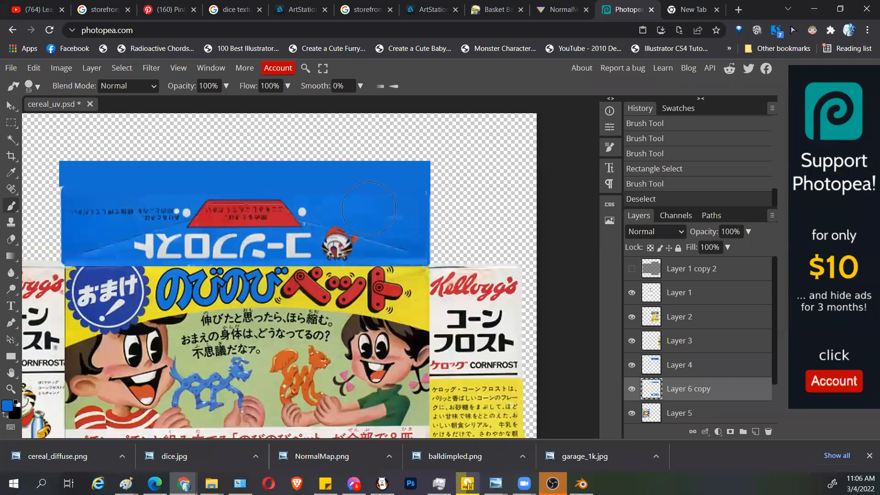
key("s")
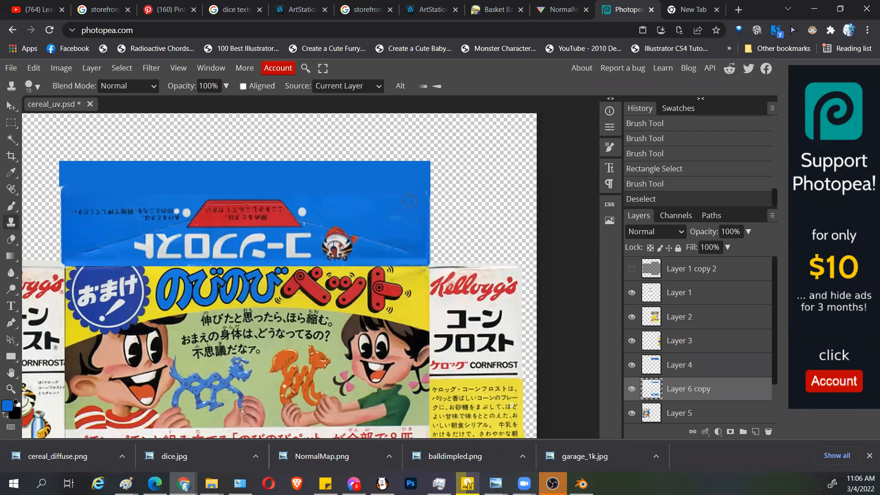
right_click_drag(383, 209, 399, 209, "alt")
left_click(397, 192)
left_click(389, 189)
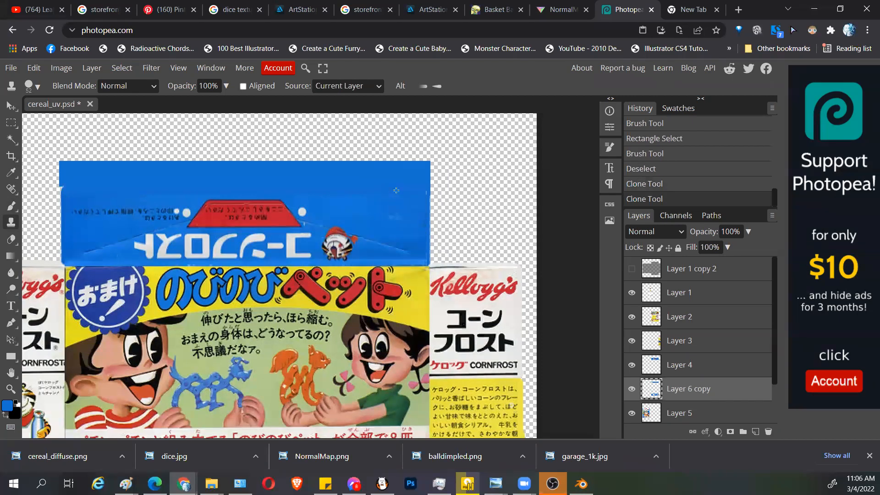
Step: Toggle the visibility of Layer 6 copy to check which part of the top flap artwork it holds
left_click(631, 389)
left_click(631, 389)
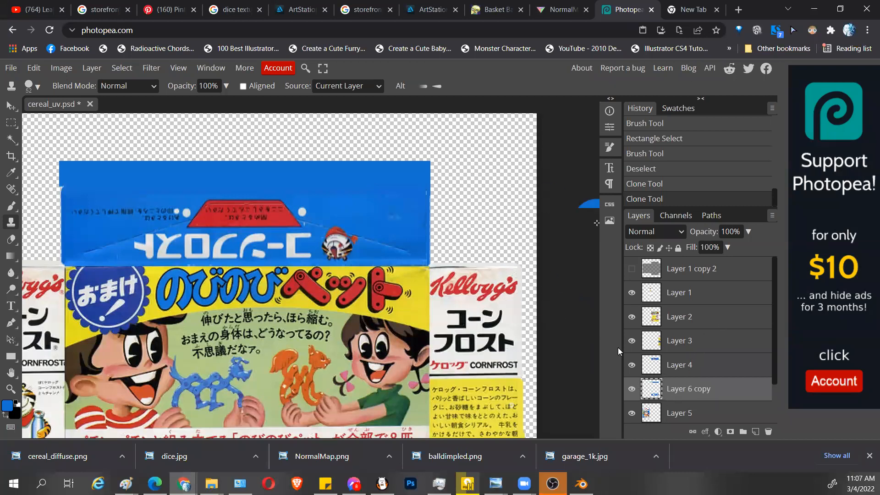
left_click(632, 388)
left_click(632, 389)
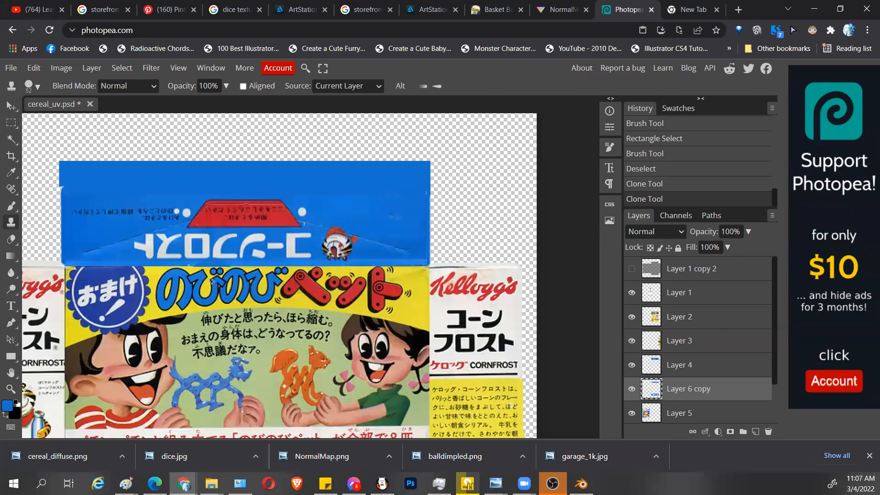
left_click(12, 106)
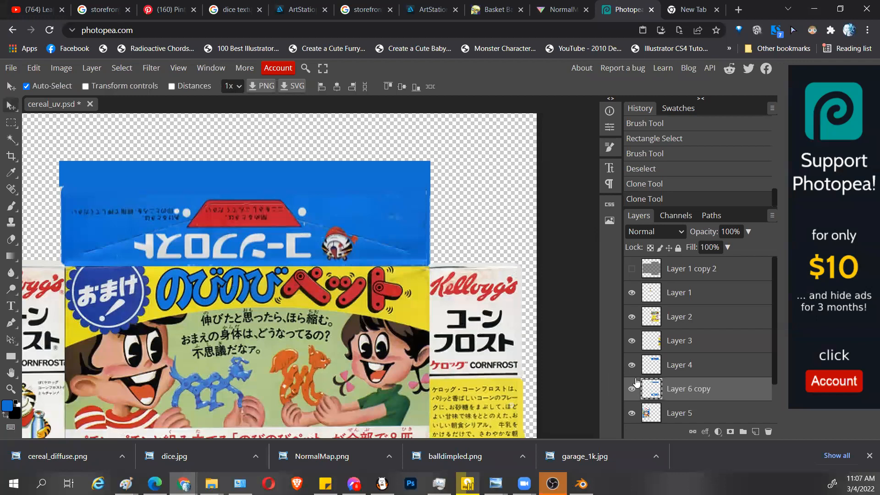
Step: Activate Layer 4, make a rectangular selection around the whole top flap, try clearing it and undo the clear
left_click(397, 189)
key("m")
left_click_drag(52, 151, 469, 264)
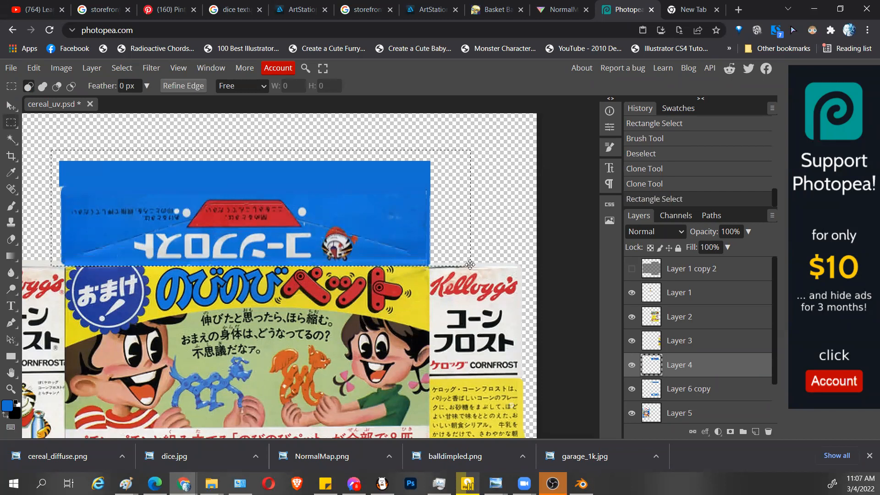
key("Delete")
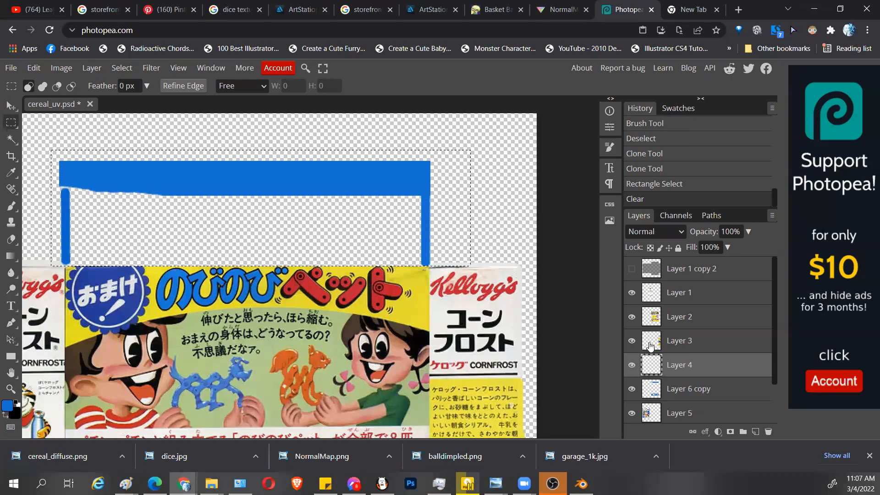
key("ctrl+z")
Step: Cut the selected flap area from Layer 6 copy and paste it three times above Layer 4
left_click(651, 390)
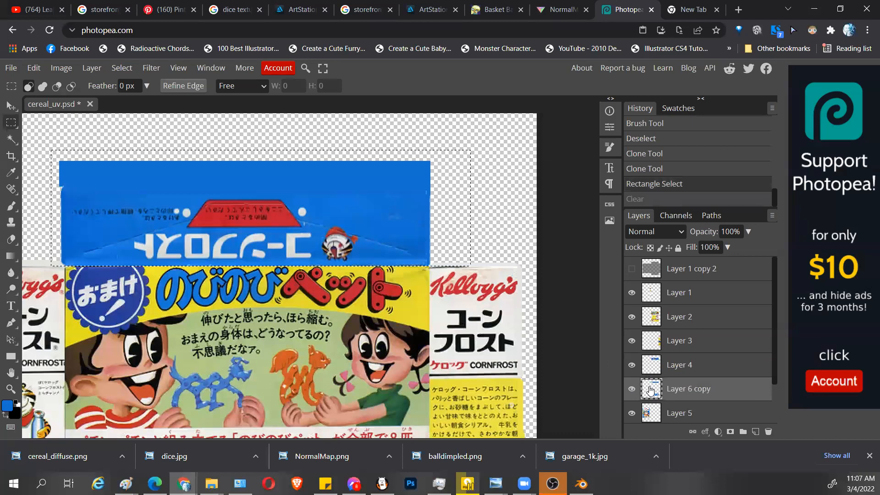
key("ctrl+x")
left_click(653, 365)
key("ctrl+v")
key("ctrl+v")
key("ctrl+v")
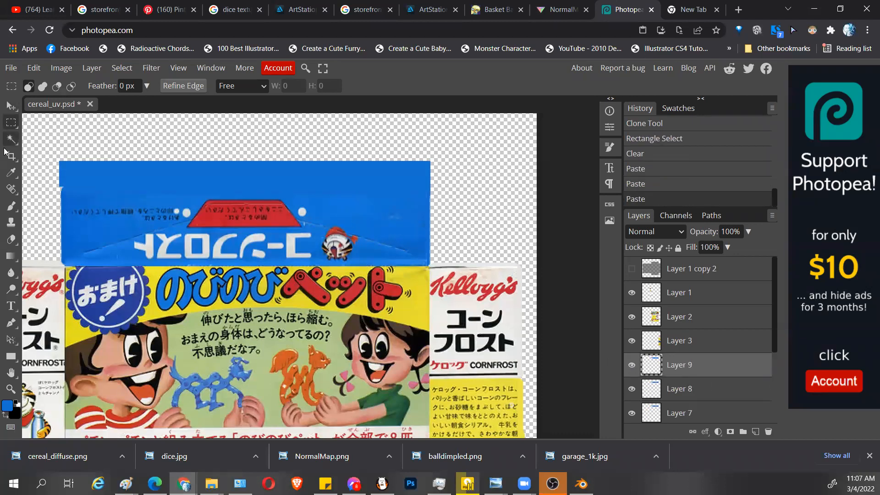
Step: Clone blue over the flap's seam beside the red trapezoid on Layer 9
left_click(11, 221)
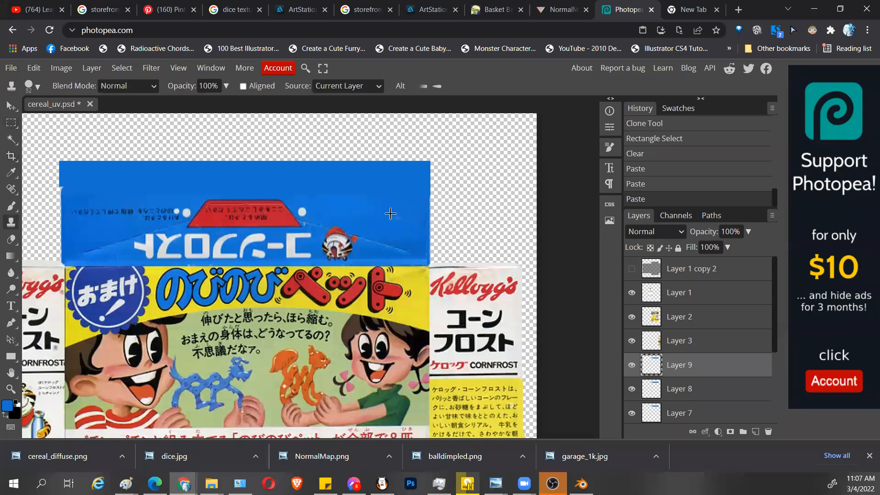
left_click_drag(396, 195, 365, 192)
left_click(357, 189)
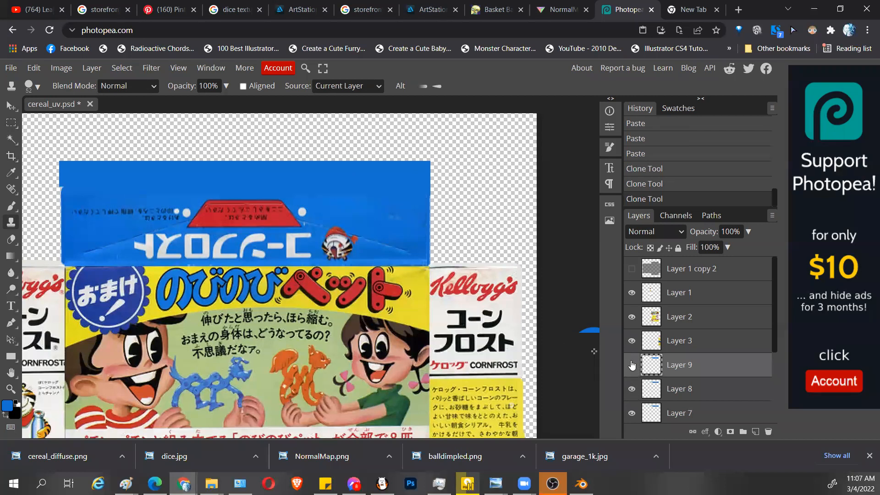
left_click(11, 105)
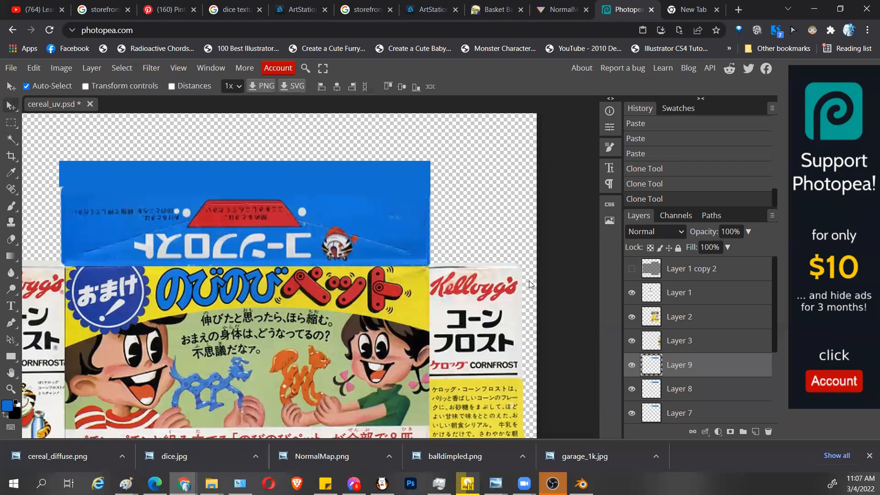
Step: Hide the duplicate pasted Layers 9 and 8, and make Layer 7 the active layer
scroll(544, 408, "down", 1)
scroll(551, 376, "up", 1)
scroll(543, 368, "down", 2, "alt")
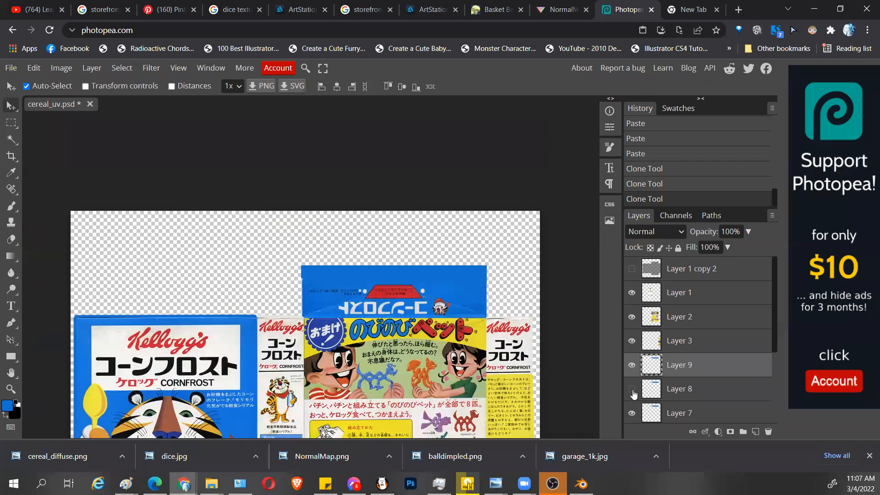
scroll(751, 349, "down", 3)
scroll(733, 361, "up", 2)
scroll(676, 377, "down", 1)
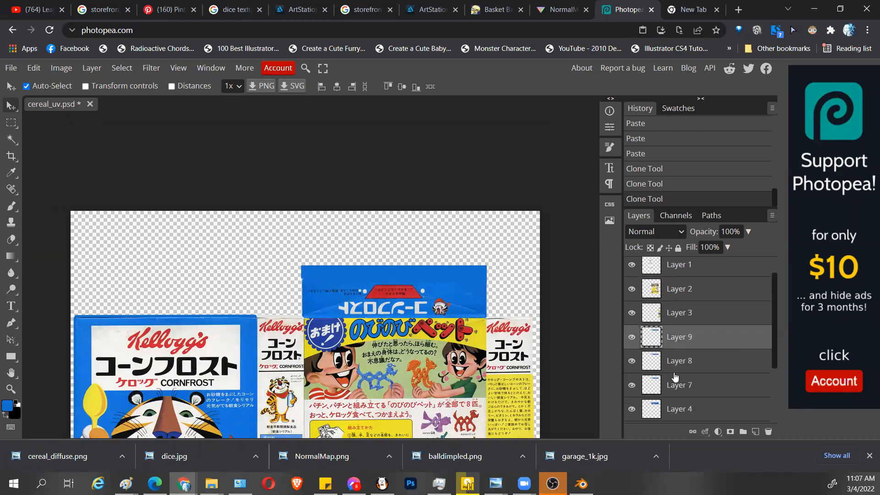
left_click(631, 350)
left_click(630, 350)
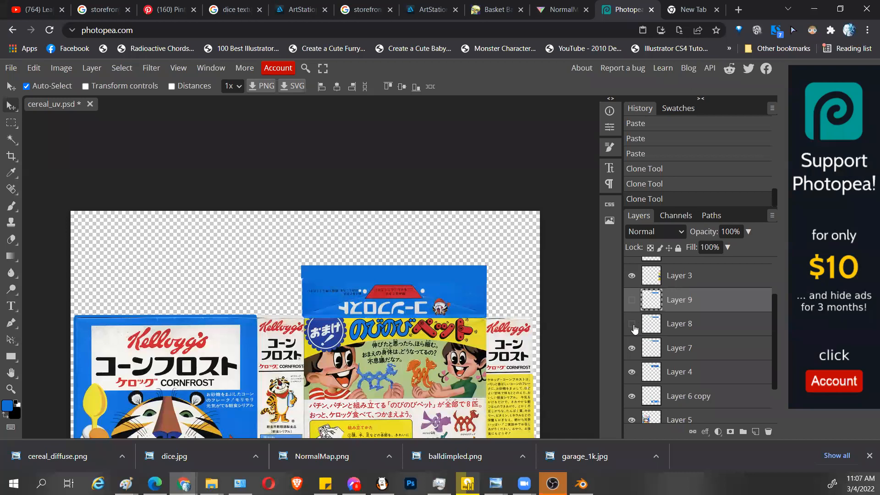
left_click(713, 316)
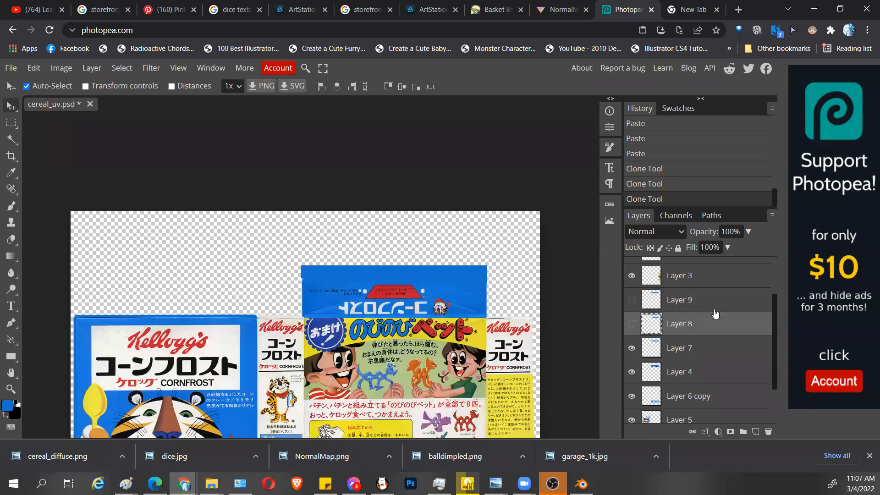
left_click(645, 351)
Step: Clone blue over the seam in the top flap on Layer 7
scroll(469, 306, "up", 3)
scroll(469, 307, "down", 3)
scroll(494, 332, "up", 2, "alt")
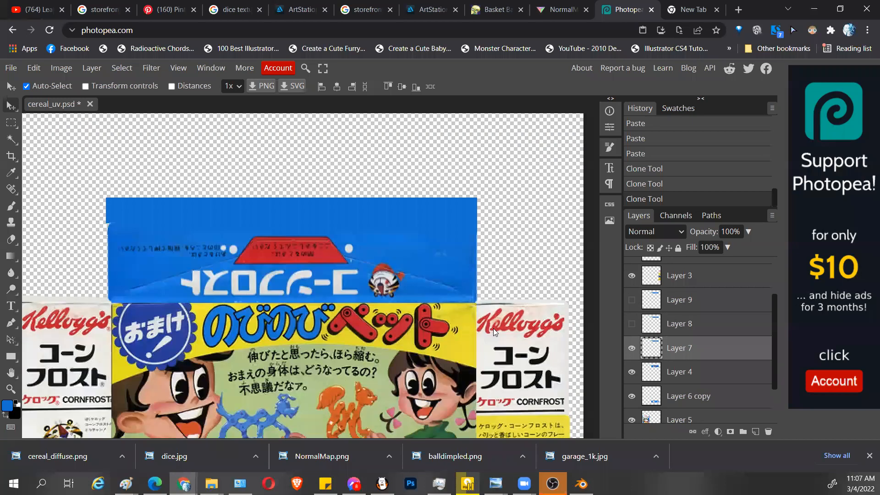
left_click(11, 222)
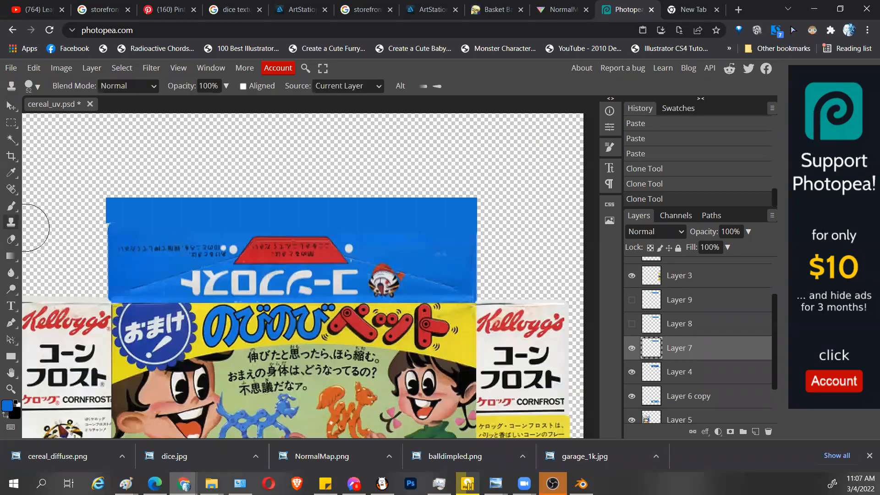
left_click(439, 229)
left_click(419, 231)
Step: Check Layer 7 by toggling its visibility, and merge it with Layer 4
left_click(630, 349)
left_click(630, 350)
left_click(658, 374)
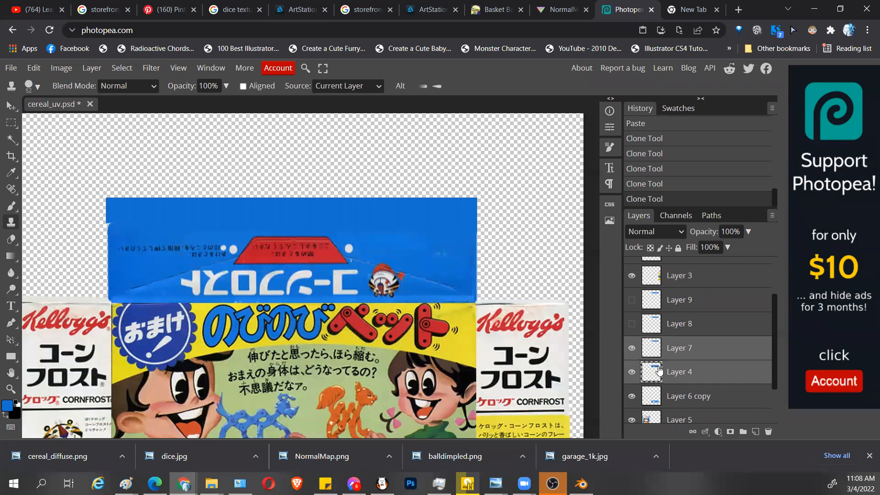
key("ctrl+e")
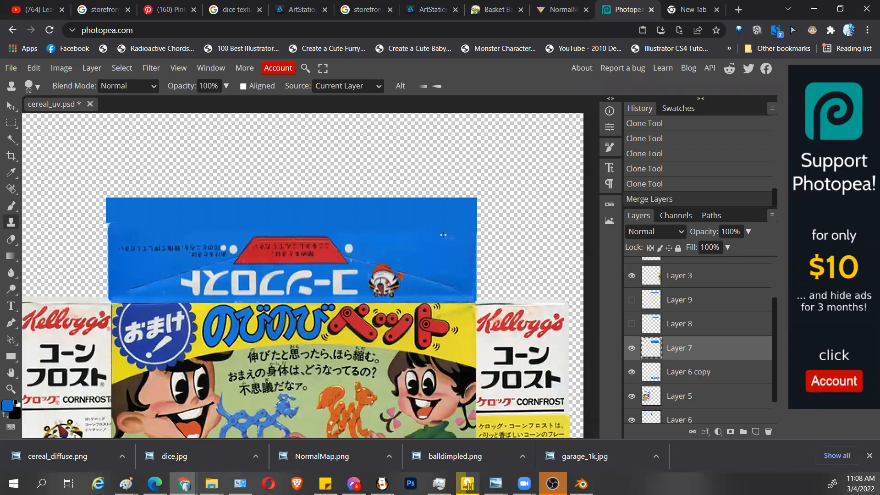
Step: Soften the Clone Stamp's brush edge and undo the test clone strokes on the top flap
left_click(441, 228)
right_click(407, 239)
left_click_drag(490, 290, 470, 286)
left_click(524, 75)
key("ctrl+z")
key("ctrl+z")
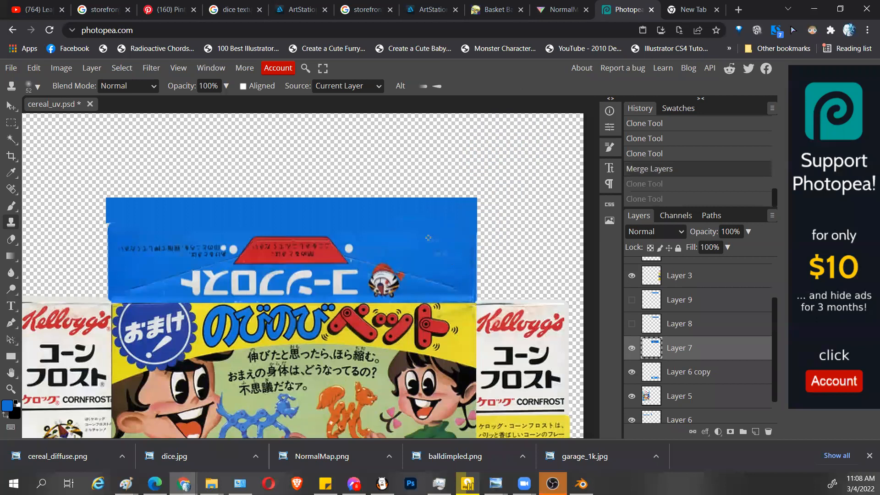
Step: Clone blue along the top flap's seam on merged Layer 7 with the soft brush to blend the painted strip
left_click(439, 229)
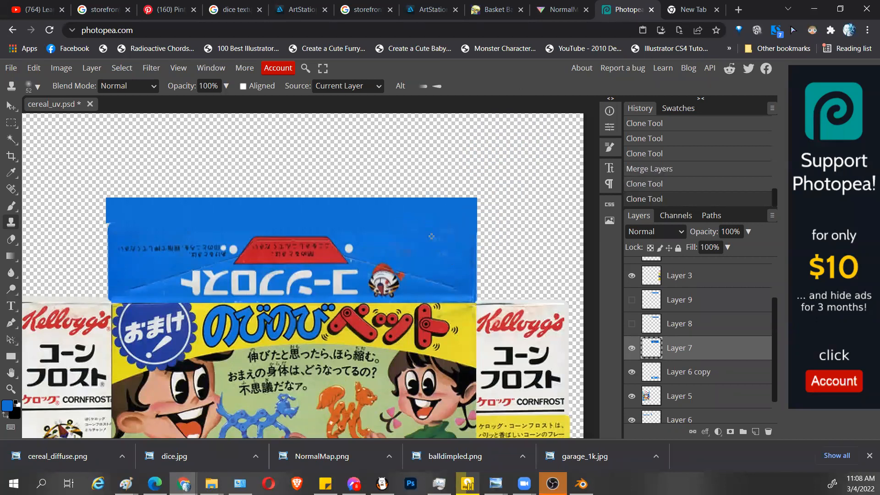
key("ctrl+z")
left_click(421, 224)
left_click(380, 221)
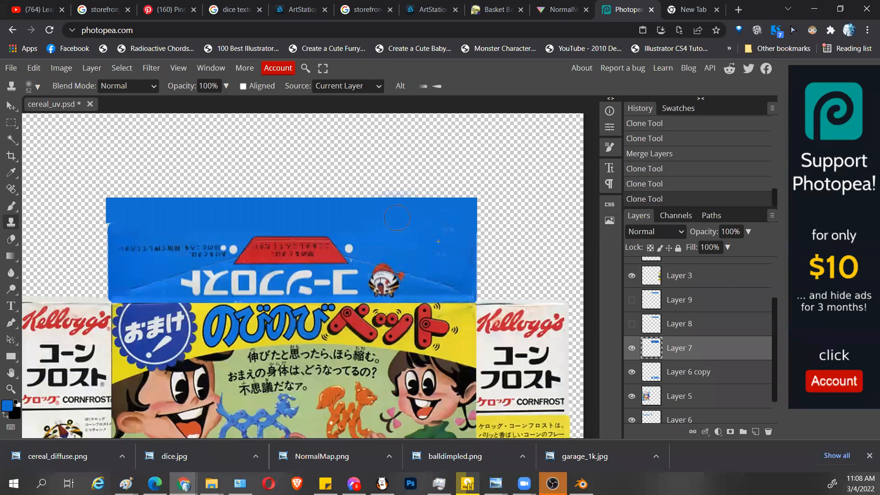
left_click(383, 224)
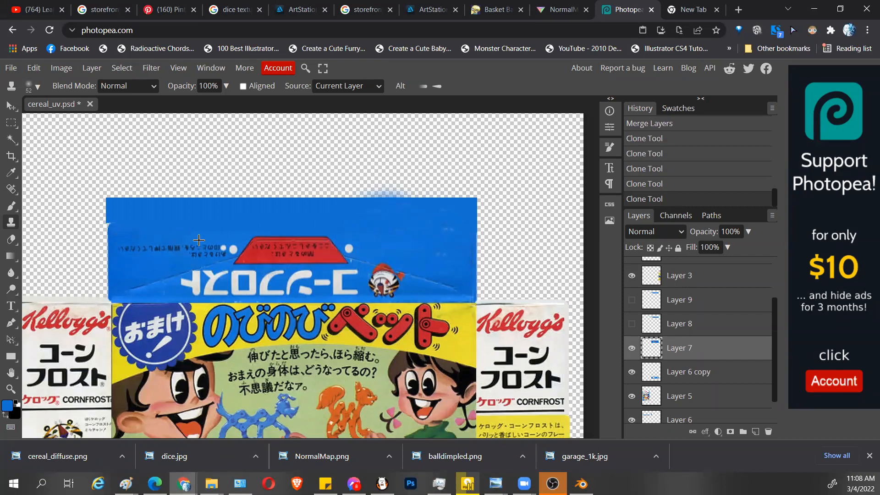
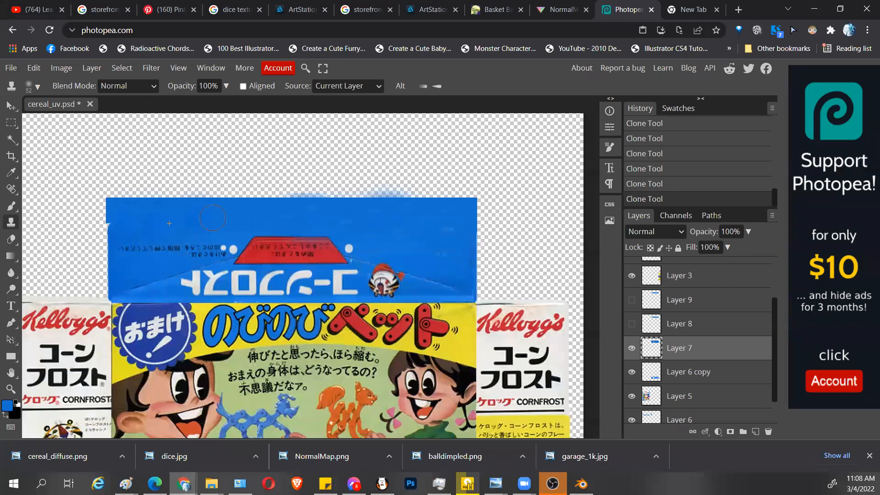
left_click_drag(253, 216, 462, 255)
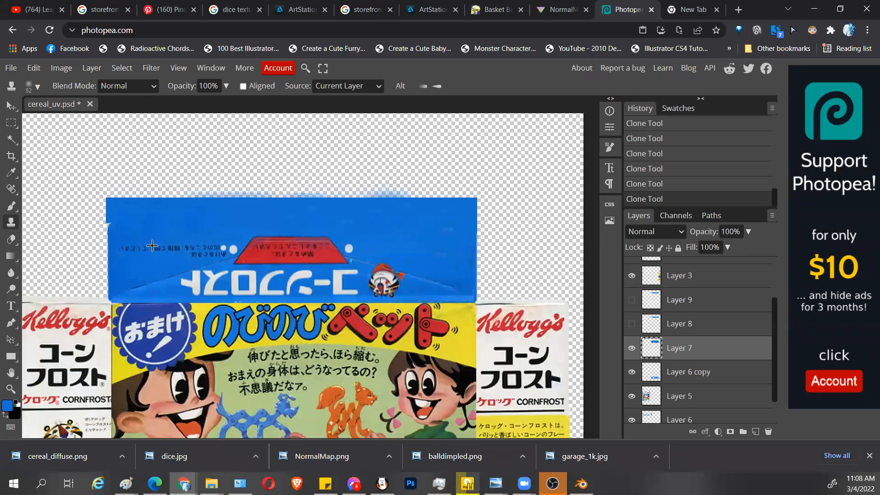
left_click(50, 151)
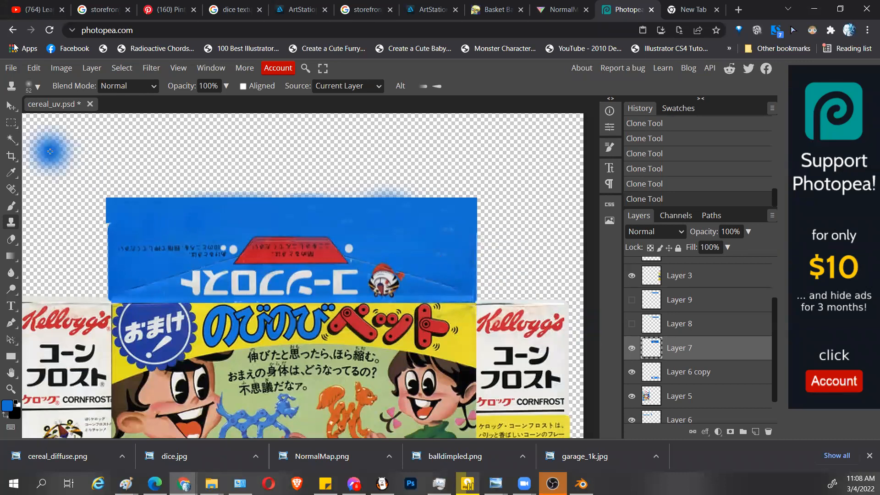
Step: Export the edited artwork as a PNG over cereal_diffuse in the backup folder
left_click(10, 107)
left_click(11, 67)
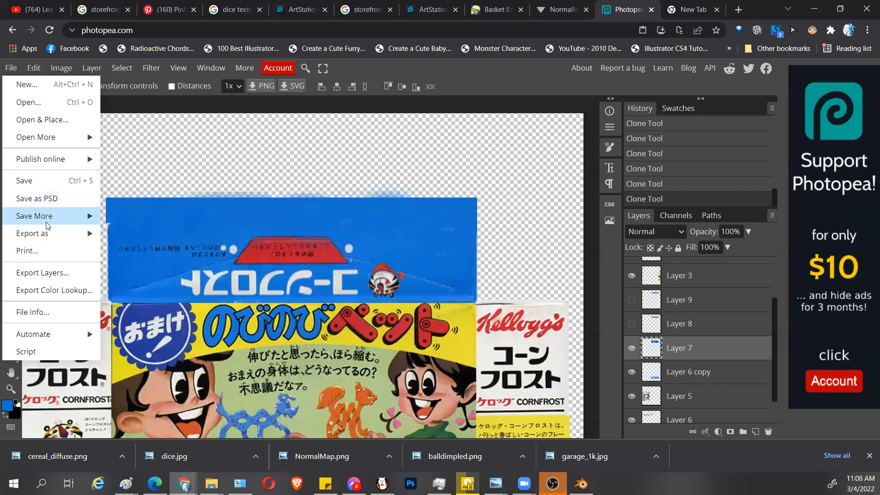
mouse_move(47, 220)
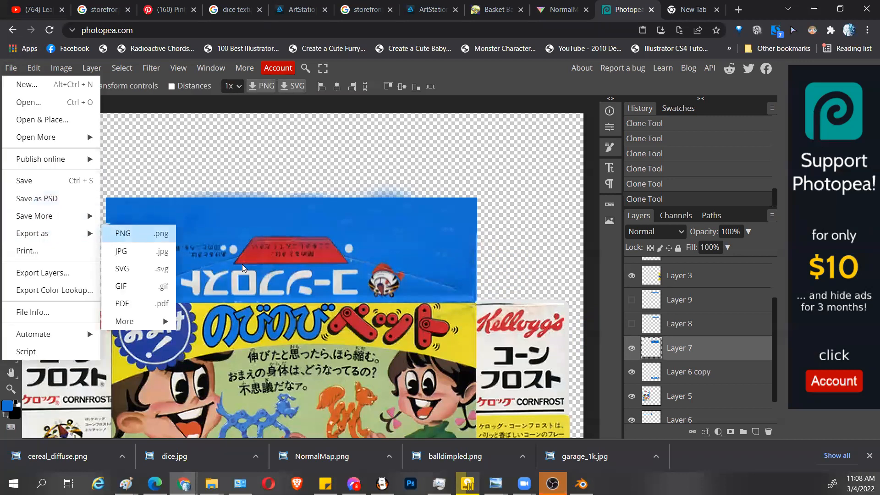
left_click(123, 233)
left_click(416, 239)
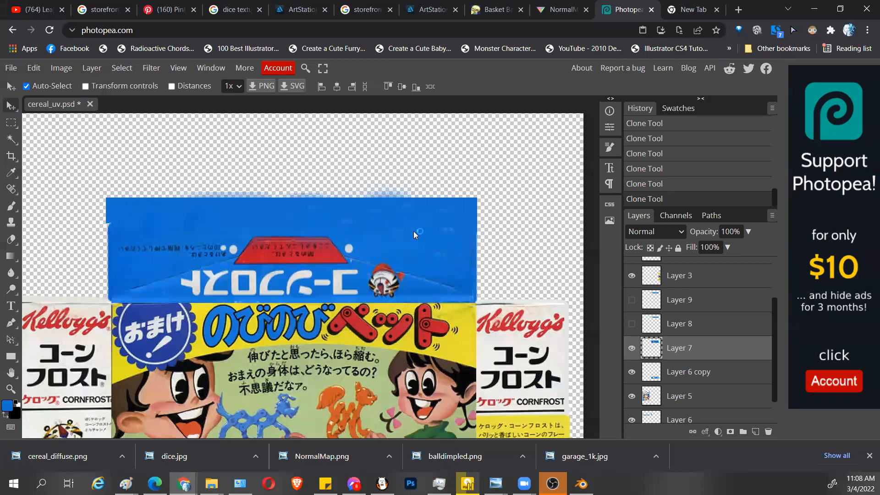
left_click(136, 110)
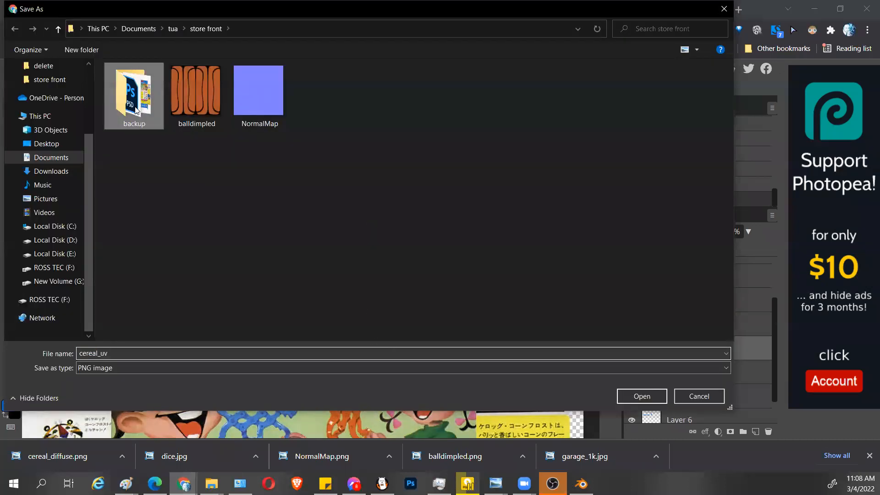
double_click(120, 81)
left_click(139, 93)
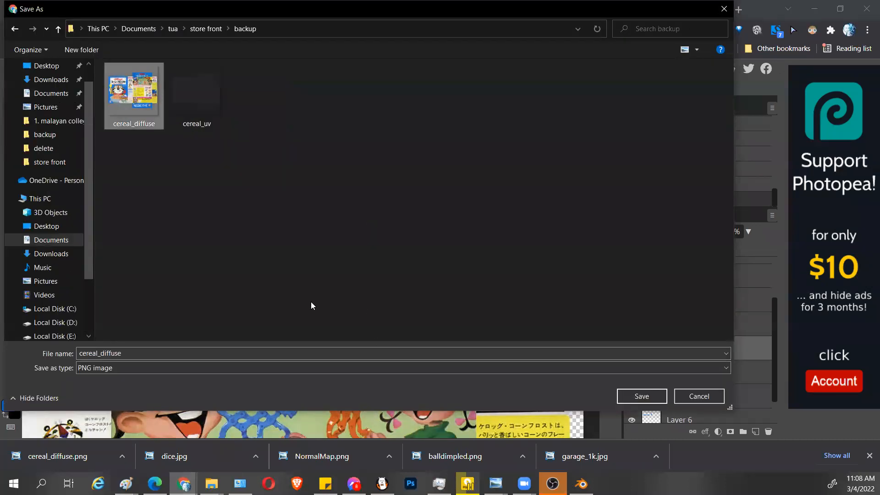
left_click(640, 395)
left_click(455, 245)
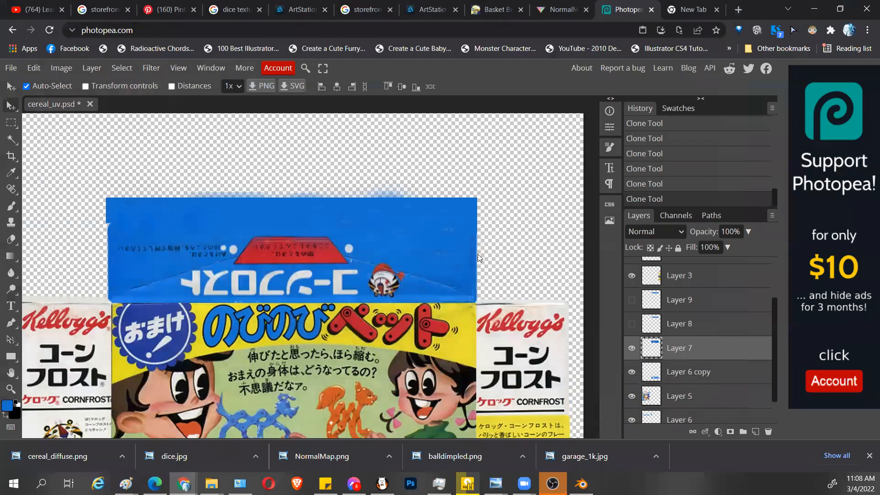
Step: Switch to Blender and dismiss its open image file browser without loading a file
key("alt+Tab")
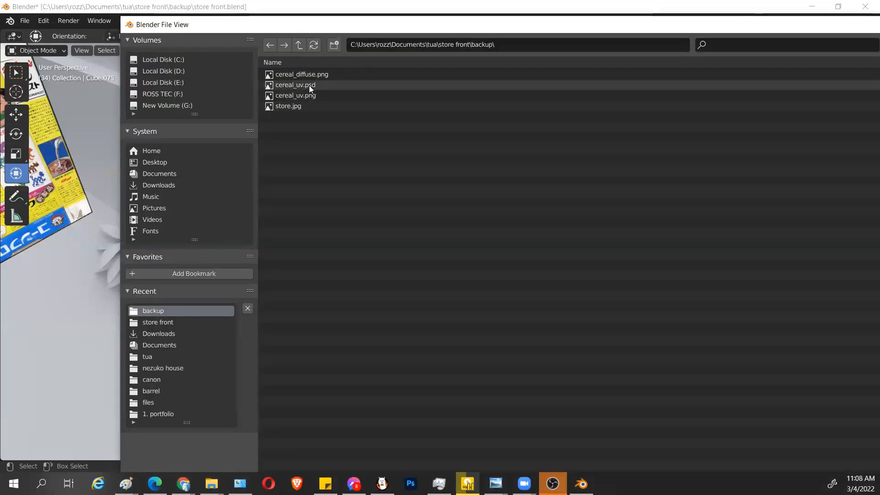
left_click(309, 85)
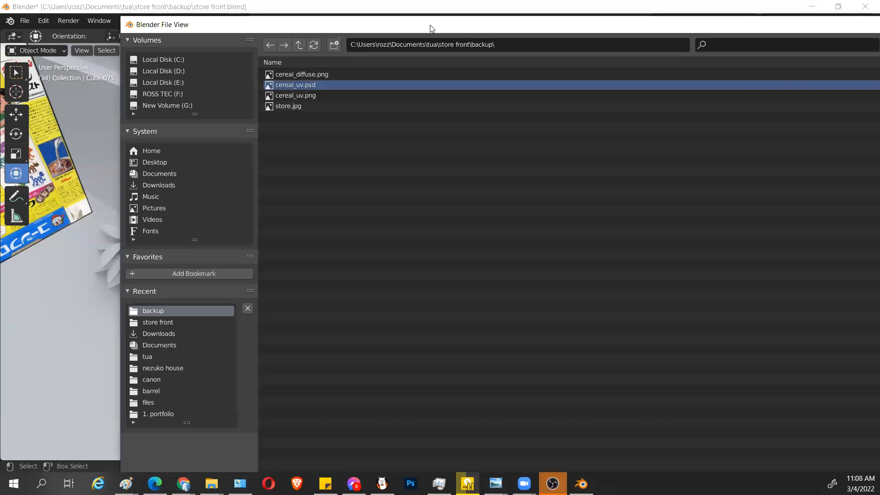
left_click_drag(432, 29, 383, 31)
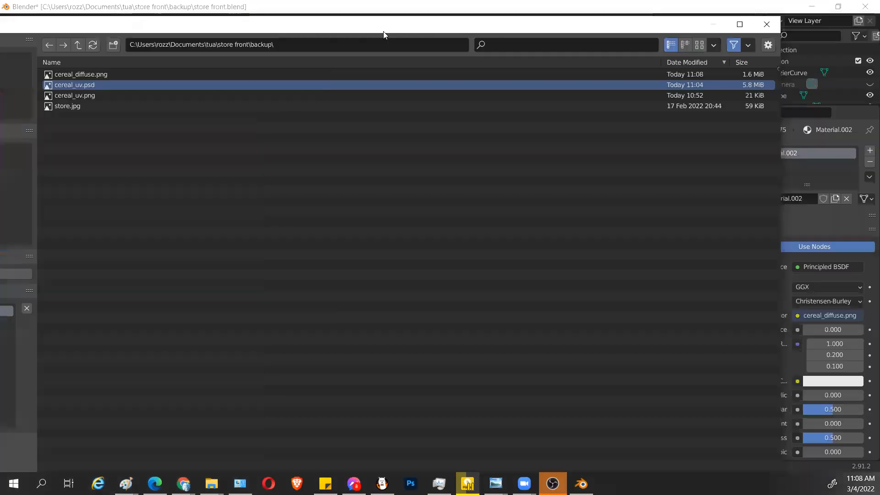
left_click(768, 27)
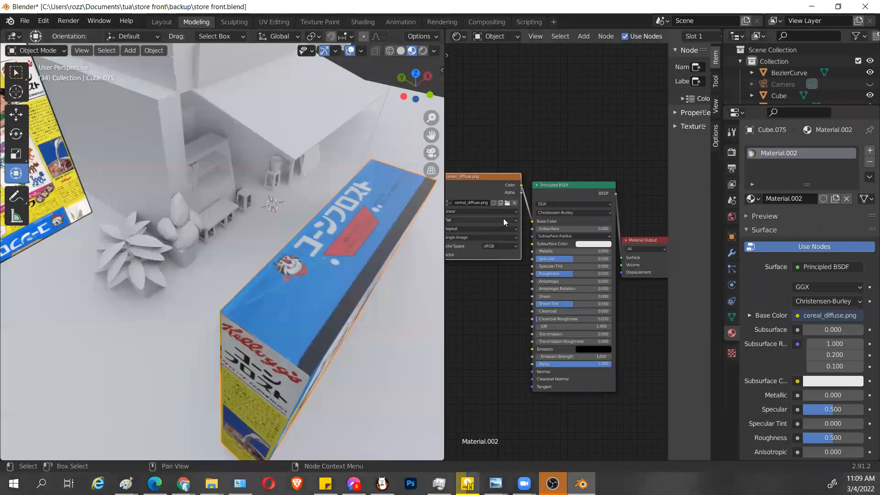
Step: View the whole cereal box and its material nodes, and save the store front.blend file
middle_click_drag(387, 288, 282, 270)
key("Tab")
key("Tab")
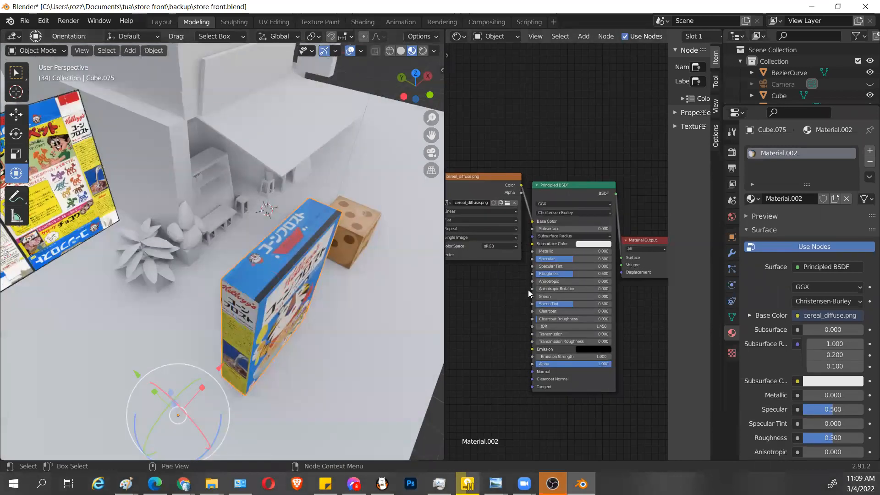
key("Home")
key("ctrl+s")
Step: Reload the re-exported cereal_diffuse.png from the backup folder into the box material's image texture node
left_click_drag(525, 156, 510, 170)
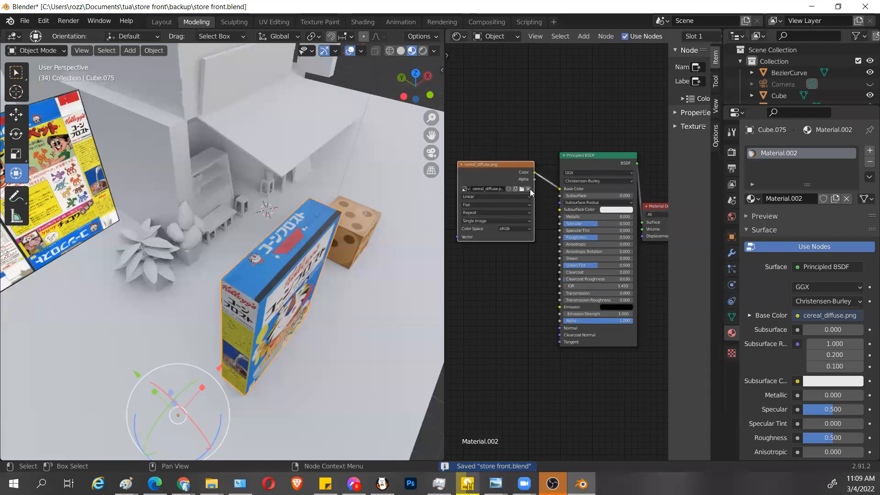
scroll(530, 188, "up", 2)
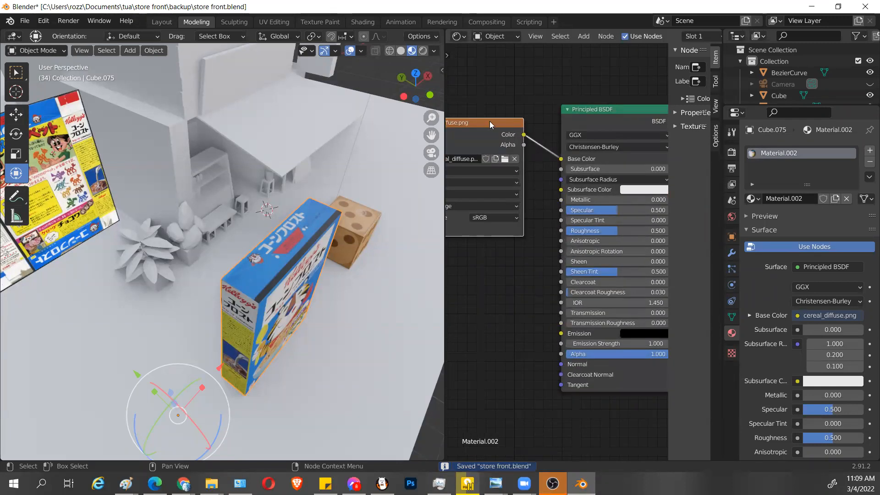
left_click_drag(490, 125, 489, 141)
scroll(846, 248, "down", 3)
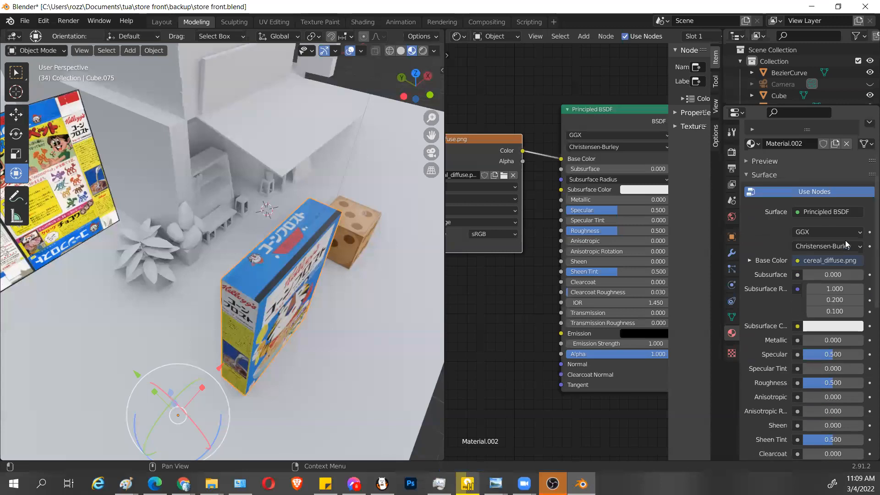
scroll(862, 361, "down", 5)
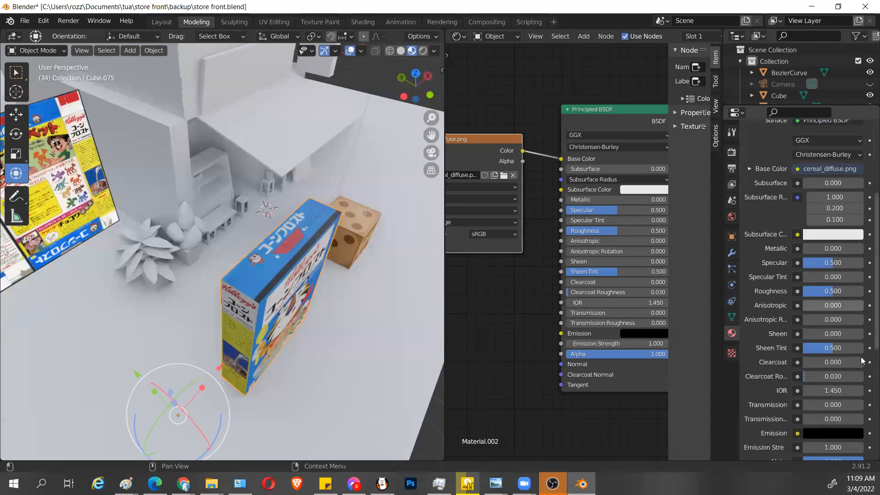
scroll(861, 360, "down", 8)
left_click_drag(503, 139, 504, 143)
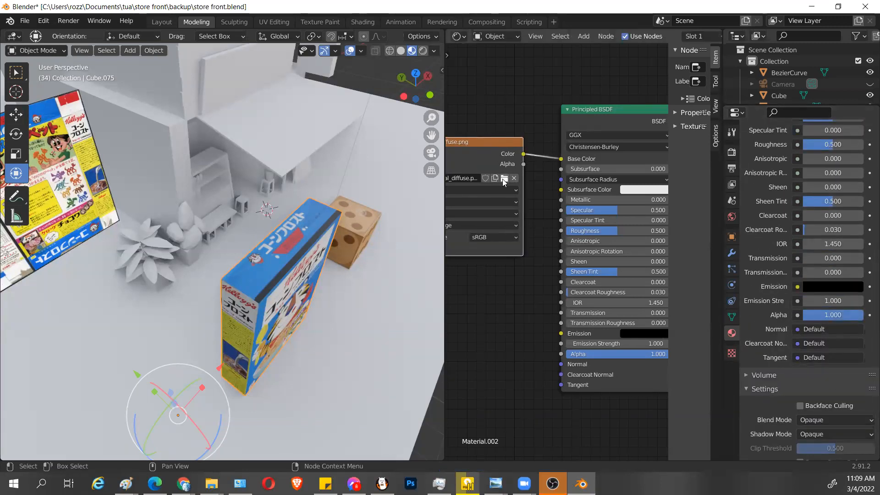
left_click(504, 178)
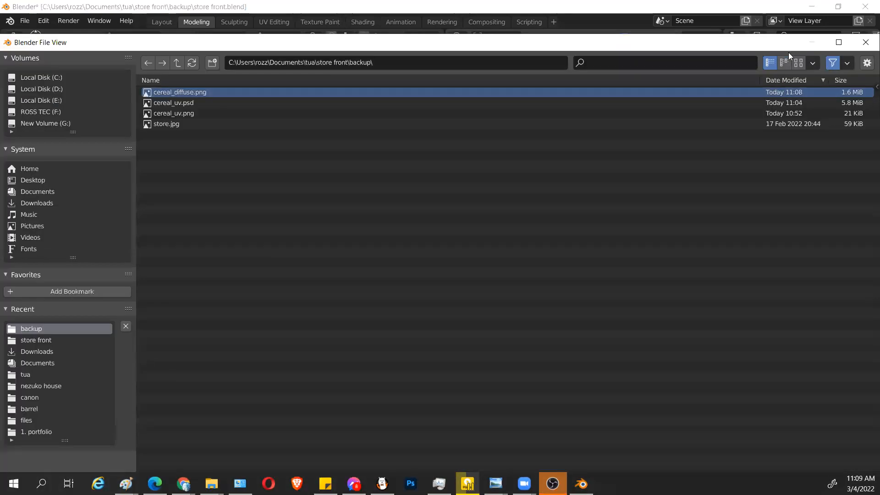
left_click(796, 64)
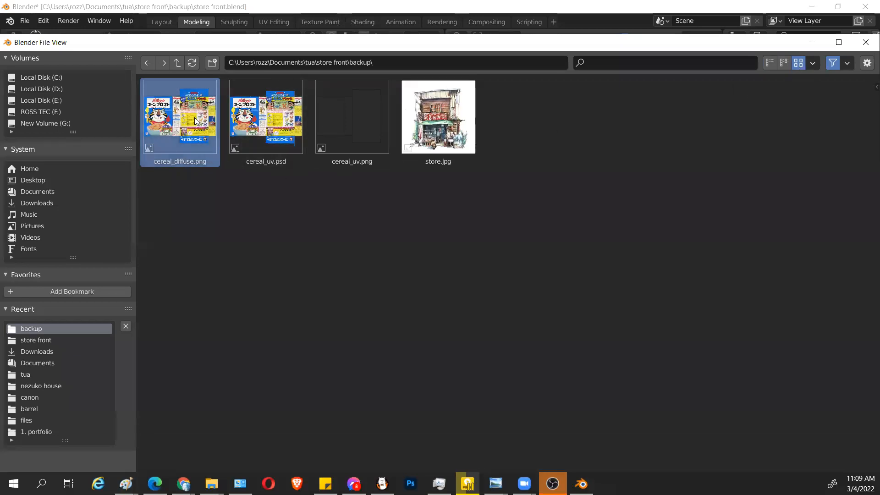
double_click(701, 45)
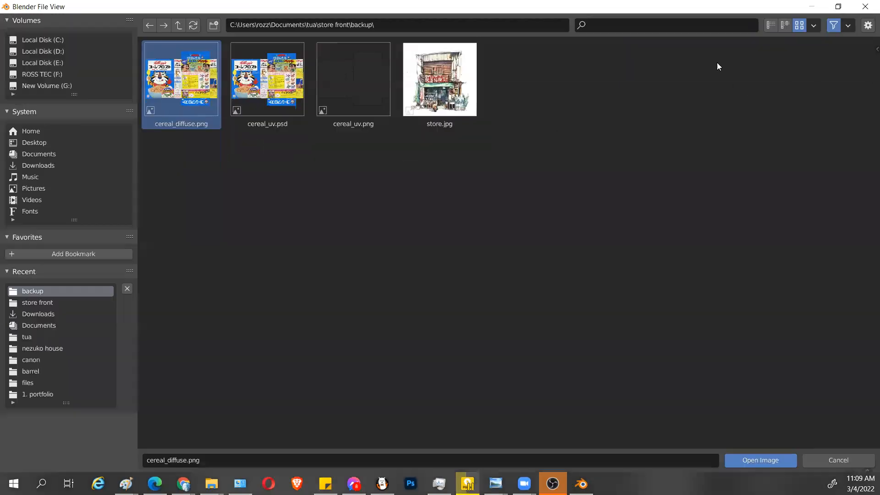
left_click(770, 464)
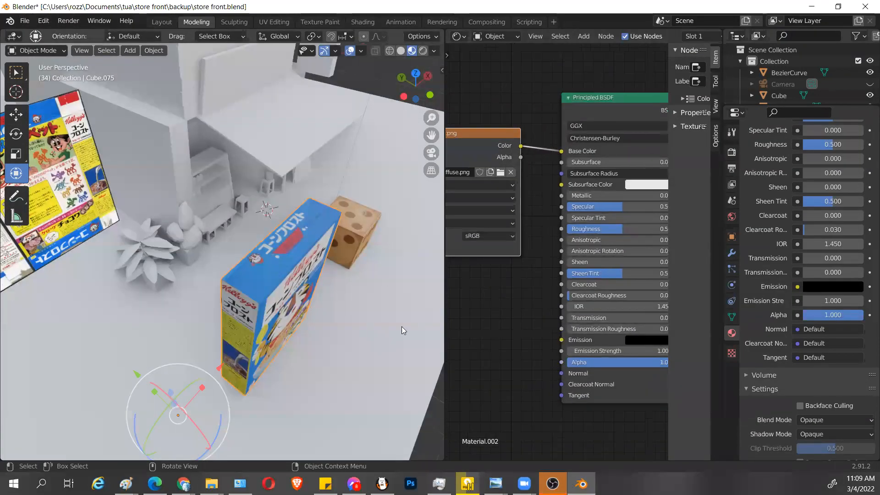
Step: Add a Bevel modifier to the cereal box and set its amount to 0.01 m
middle_click_drag(373, 292, 335, 248)
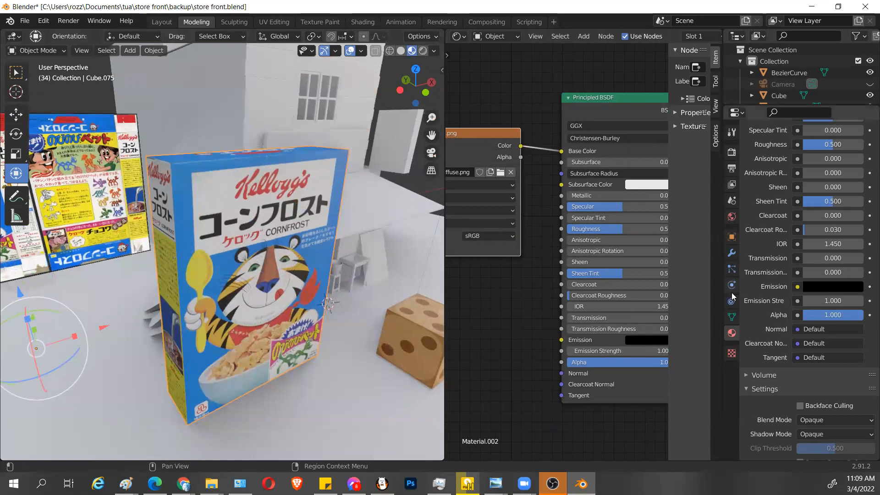
left_click(731, 317)
left_click(731, 252)
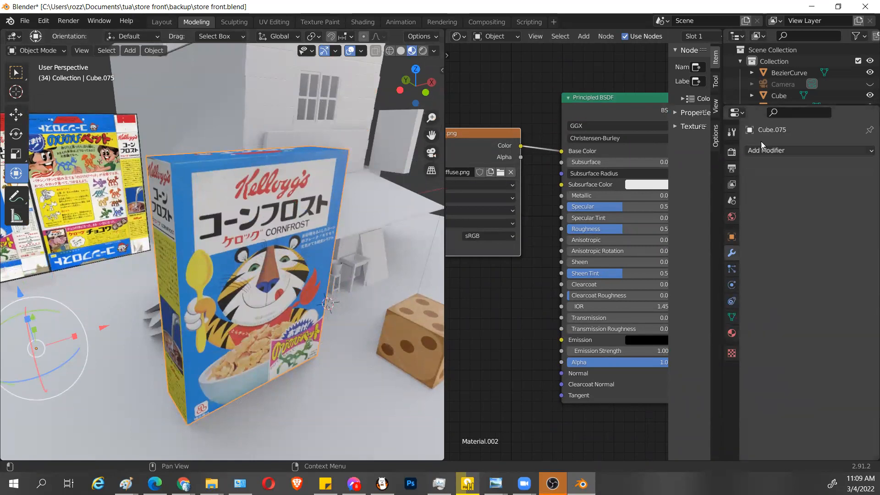
left_click(763, 150)
left_click(663, 193)
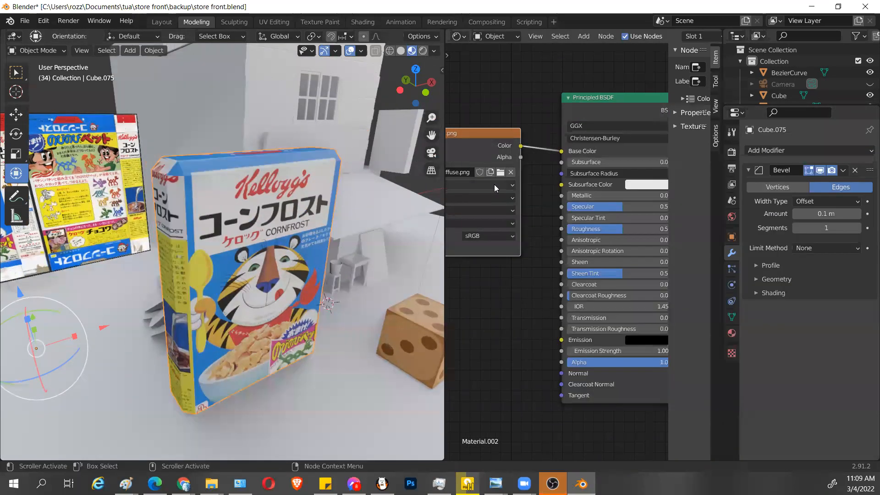
left_click_drag(826, 214, 819, 214)
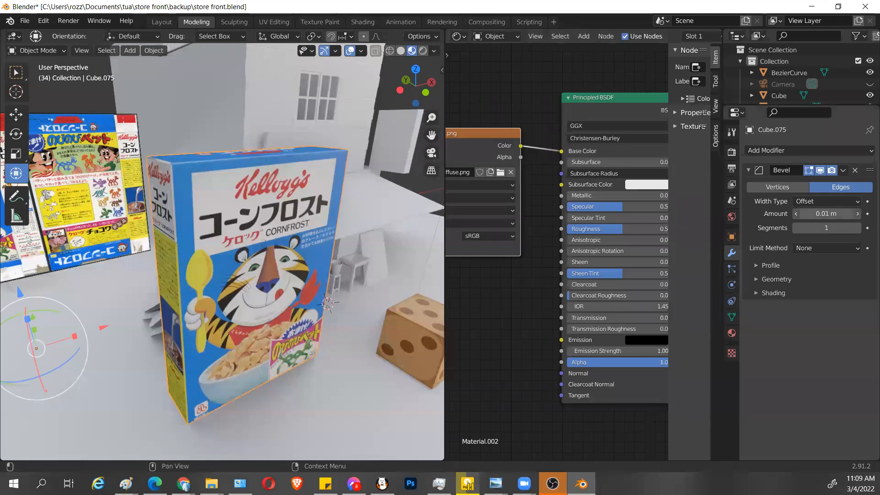
Step: Examine the beveled cereal box from several angles and bring up its object transform commands
scroll(357, 187, "up", 2)
middle_click_drag(356, 190, 266, 219)
middle_click_drag(304, 88, 365, 271)
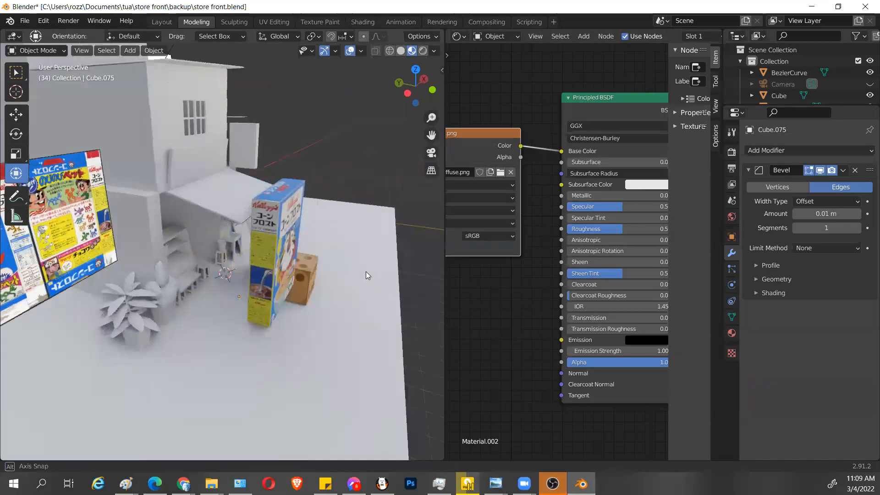
middle_click_drag(334, 306, 254, 310)
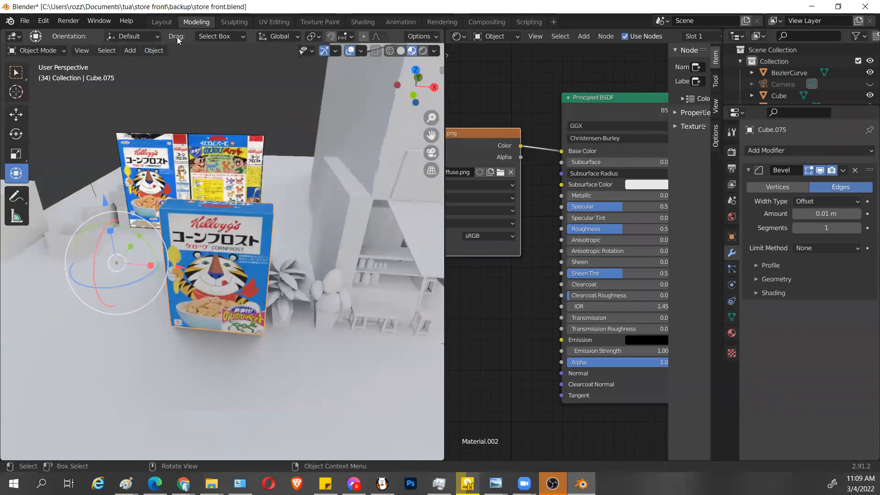
left_click(163, 51)
mouse_move(175, 65)
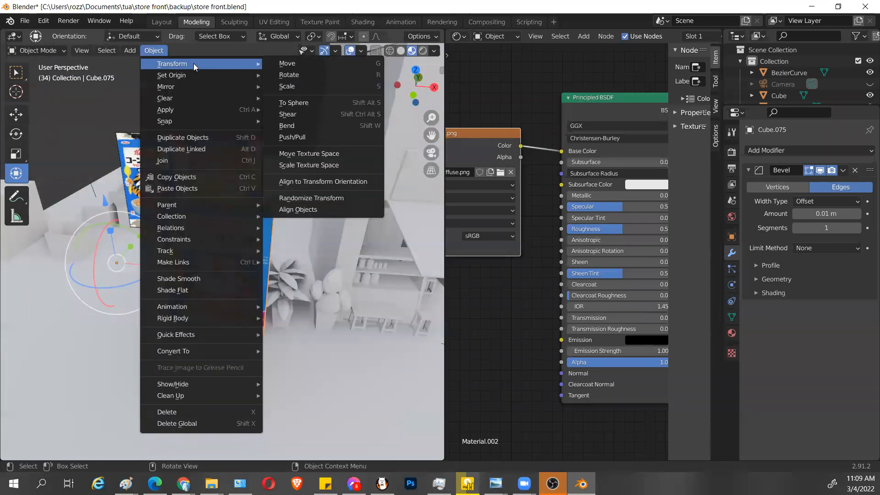
Step: Scale the cereal box and move it out in front of the store, lowering it toward the floor
mouse_move(203, 77)
left_click(306, 86)
scroll(292, 280, "down", 1)
middle_click_drag(280, 277, 274, 275)
left_click_drag(277, 276, 406, 293)
middle_click_drag(358, 318, 262, 277)
left_click_drag(206, 173, 247, 283)
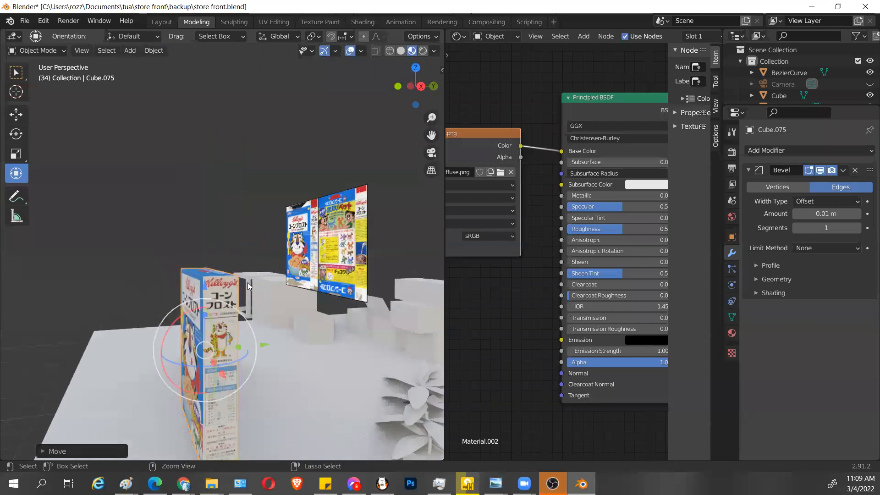
Step: Save the file and move the cereal box across the floor until it stands beside the wooden dice
key("ctrl+s")
middle_click_drag(247, 287, 305, 239)
middle_click_drag(393, 319, 227, 195)
left_click_drag(225, 189, 232, 318)
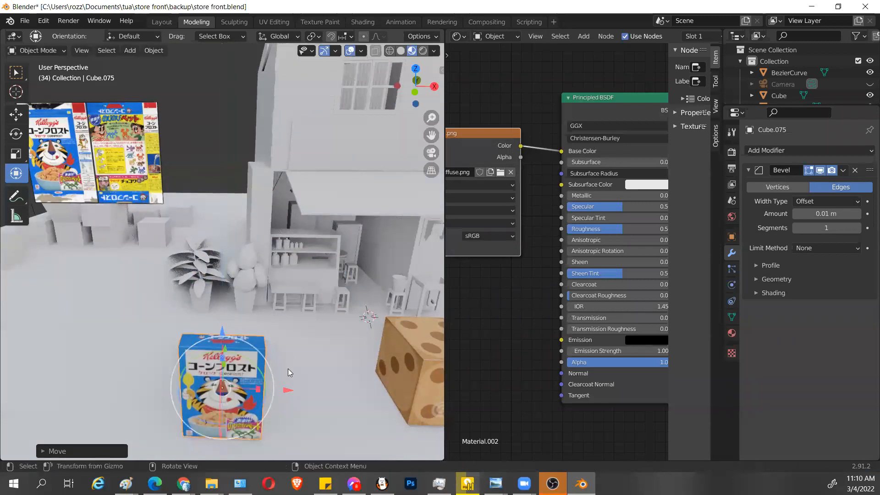
left_click_drag(290, 388, 387, 390)
middle_click_drag(404, 395, 360, 327, "shift")
left_click_drag(252, 309, 370, 303)
middle_click_drag(374, 303, 241, 252)
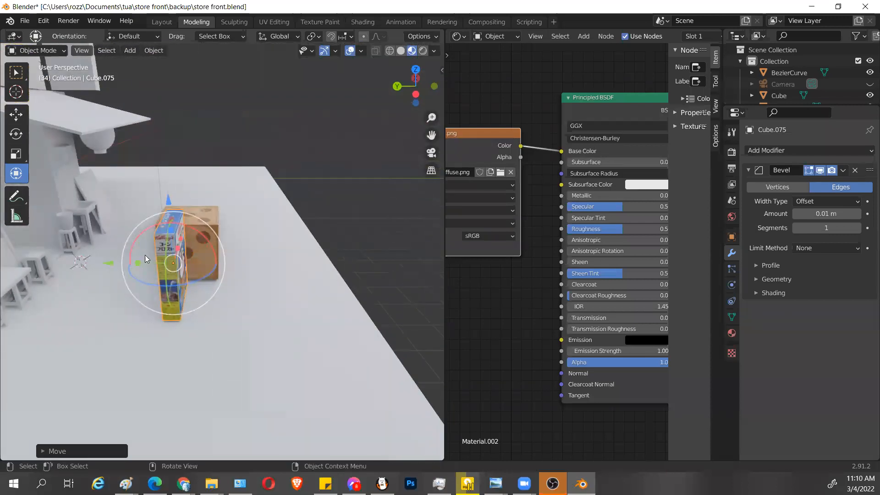
left_click_drag(112, 262, 127, 263)
middle_click_drag(184, 275, 229, 261)
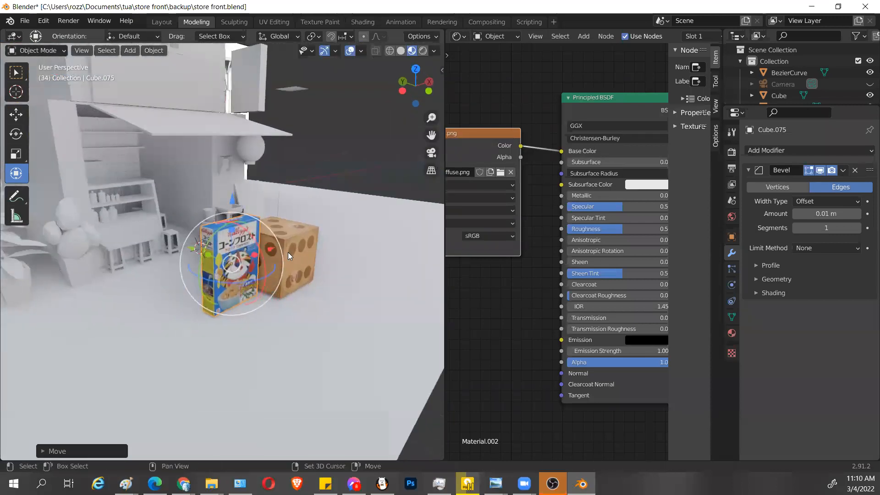
Step: Inspect the cereal box, the dice and the storefront behind them from several angles and distances
middle_click_drag(287, 252, 208, 246, "shift")
scroll(207, 246, "up", 5)
middle_click_drag(301, 257, 319, 260)
mouse_move(327, 294)
middle_mouse_down()
mouse_move(298, 308)
mouse_move(92, 257)
mouse_move(337, 292)
middle_mouse_up()
middle_click_drag(392, 275, 315, 266, "shift")
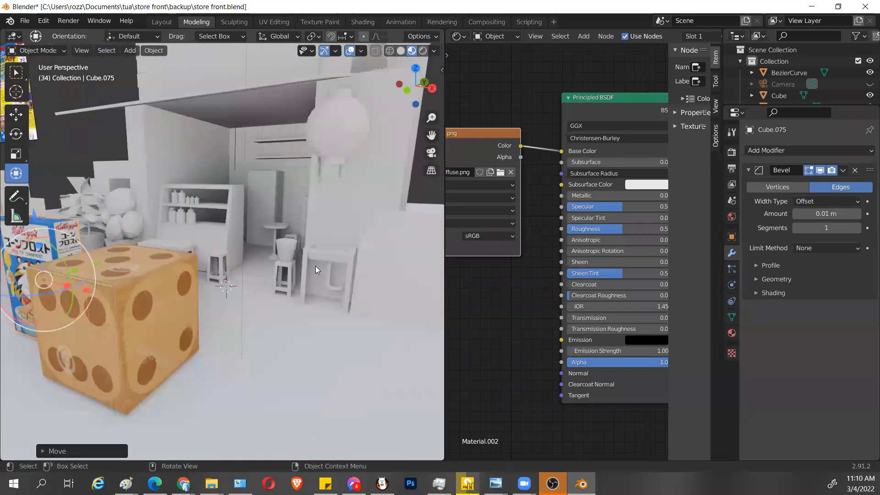
scroll(320, 265, "down", 1)
left_click(405, 256)
scroll(197, 261, "down", 1)
middle_click_drag(98, 263, 227, 292, "shift")
middle_click_drag(218, 239, 287, 259, "shift")
scroll(274, 254, "down", 1)
Step: Look over the untextured store parts, selecting the awning and the tall cabinet inside to check them
left_click(202, 179)
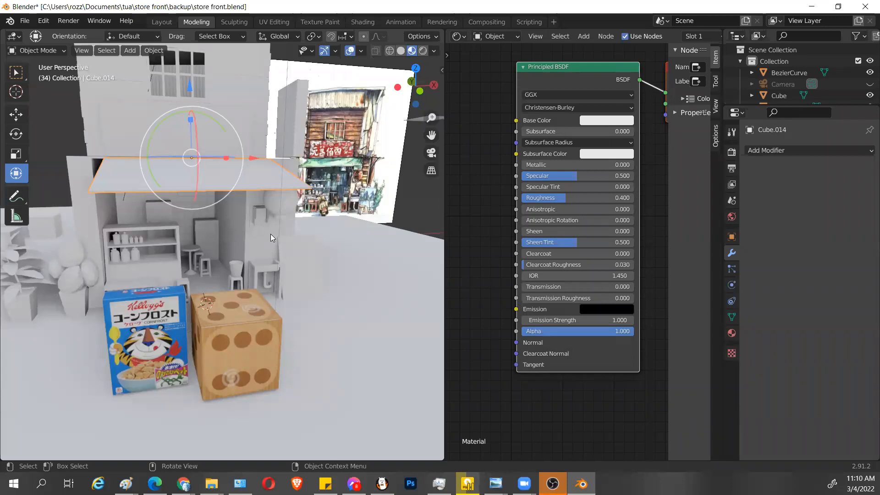
scroll(271, 237, "up", 6)
middle_click_drag(244, 255, 290, 262)
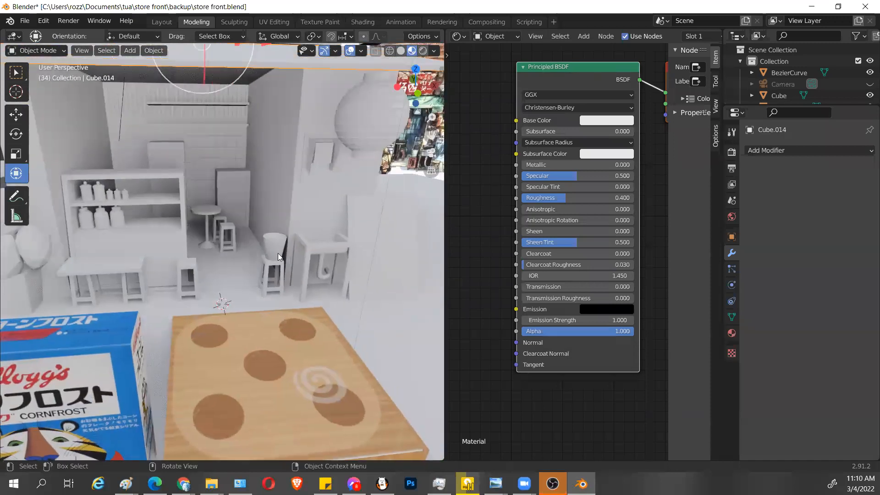
left_click(230, 175)
left_click(173, 149)
scroll(276, 256, "down", 2)
scroll(204, 251, "down", 3)
middle_click_drag(203, 252, 112, 317)
scroll(243, 316, "up", 5)
Step: Preview the scene in rendered shading and return the viewport to material preview
left_click(423, 51)
middle_click_drag(272, 349, 366, 339)
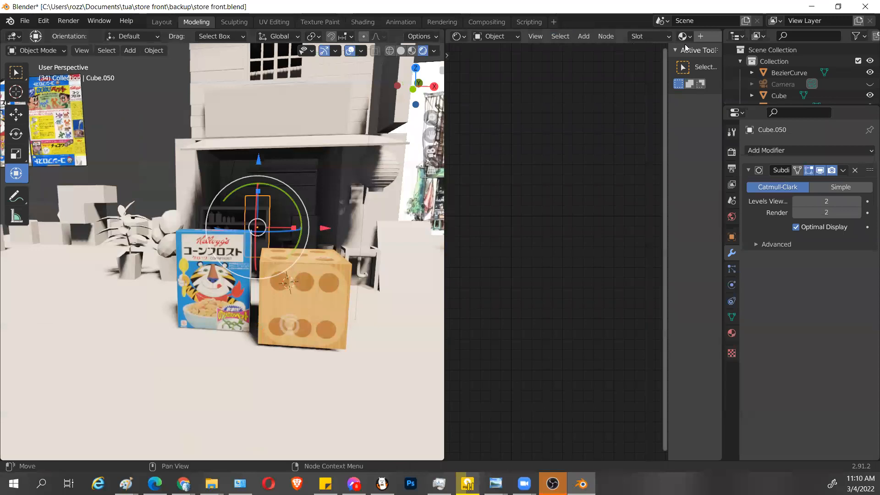
left_click(411, 50)
middle_click_drag(319, 235, 337, 270)
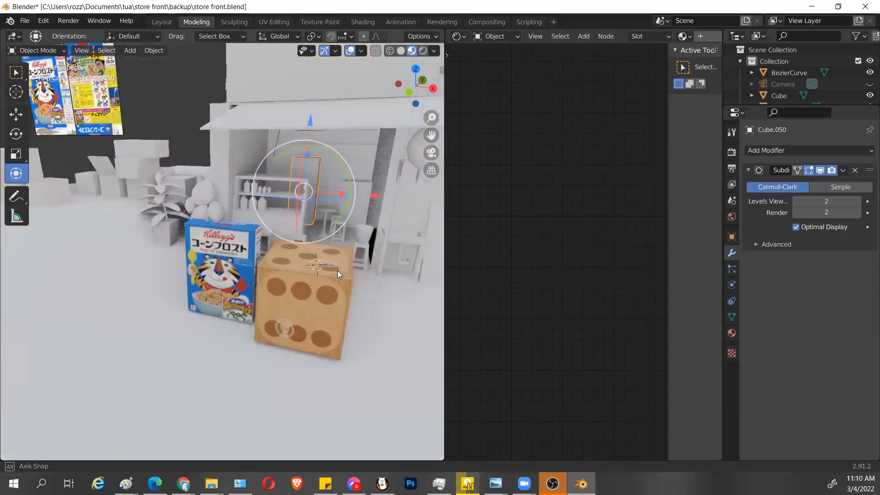
middle_click_drag(316, 212, 339, 229)
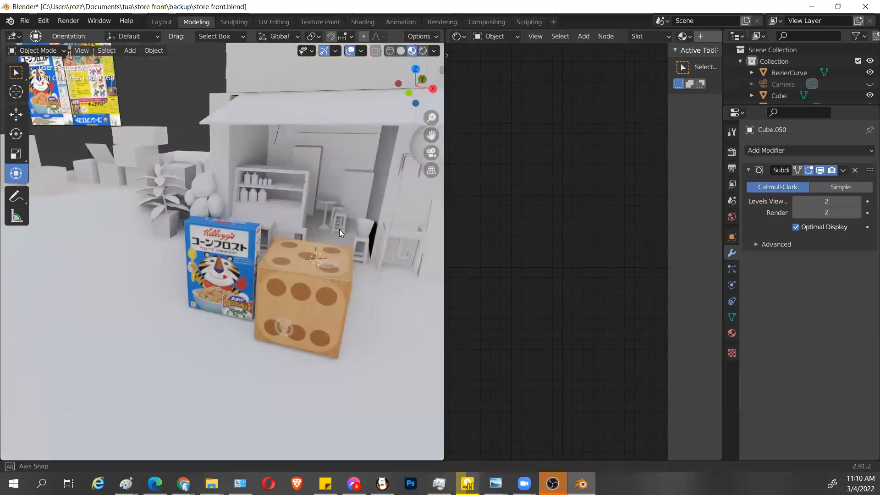
Step: Try Scene World lighting in the material preview and switch it back off to compare both looks
left_click(433, 51)
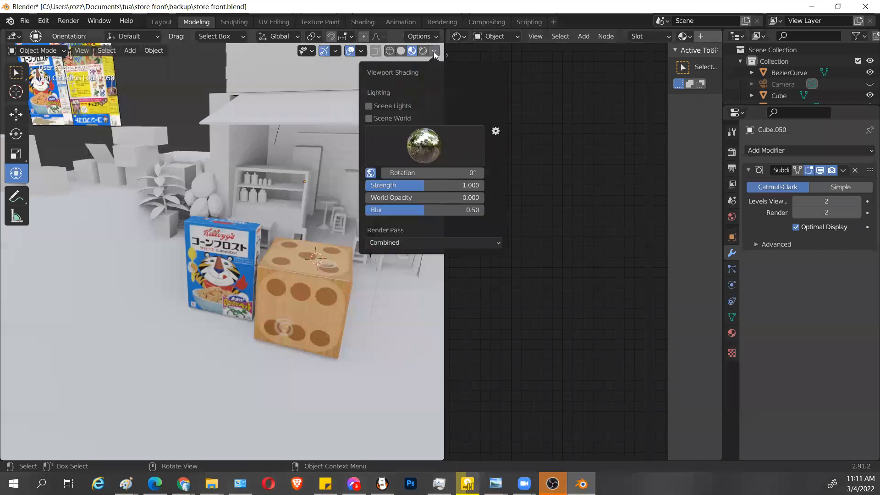
left_click(369, 118)
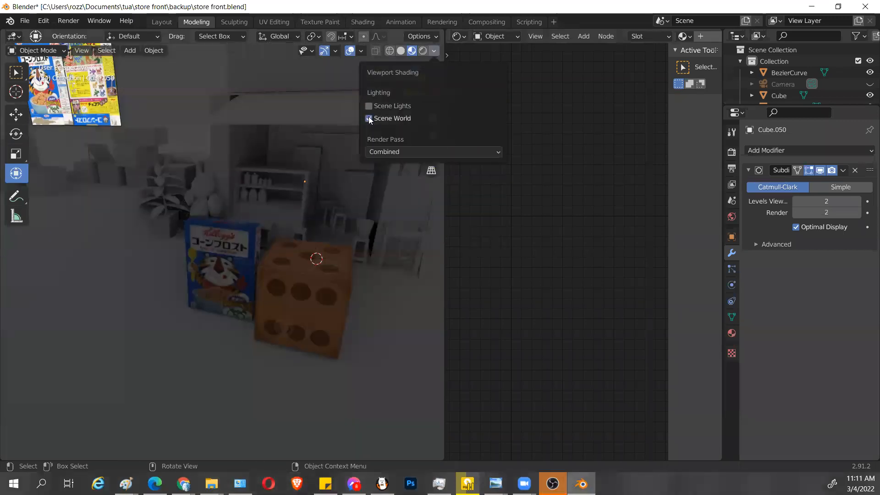
left_click(370, 120)
scroll(298, 178, "down", 2)
middle_click_drag(234, 155, 272, 164)
left_click(434, 51)
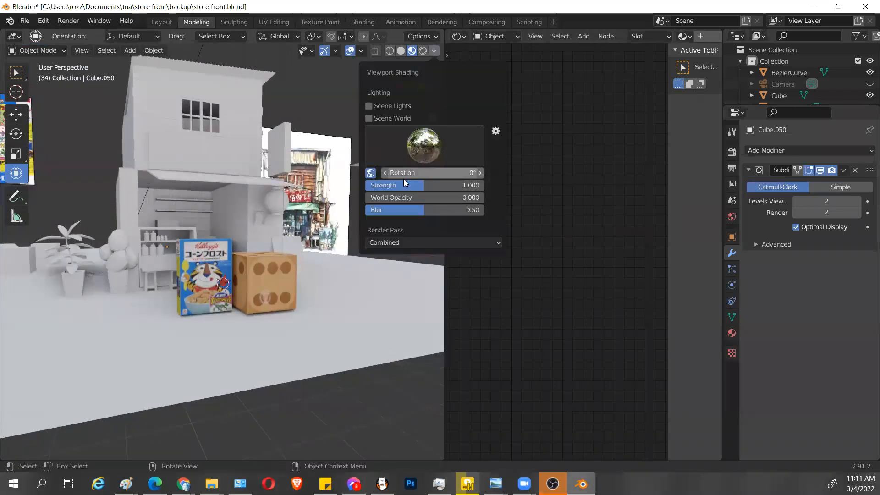
left_click(372, 119)
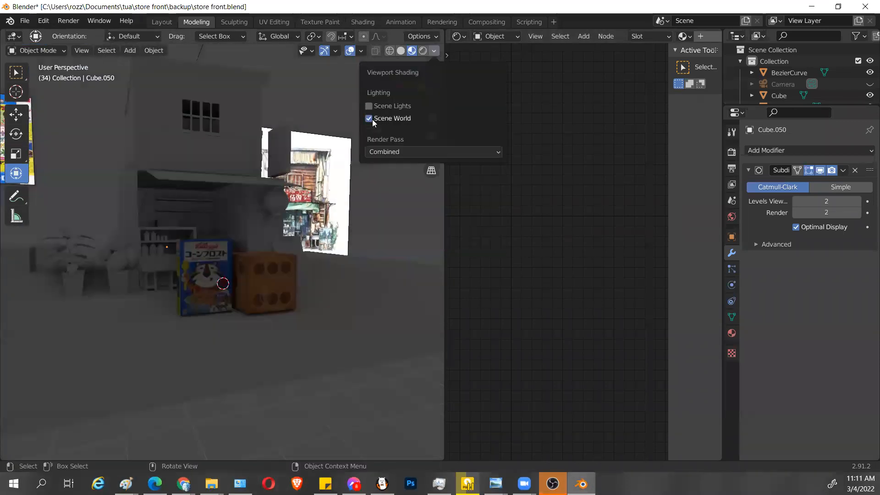
left_click(372, 119)
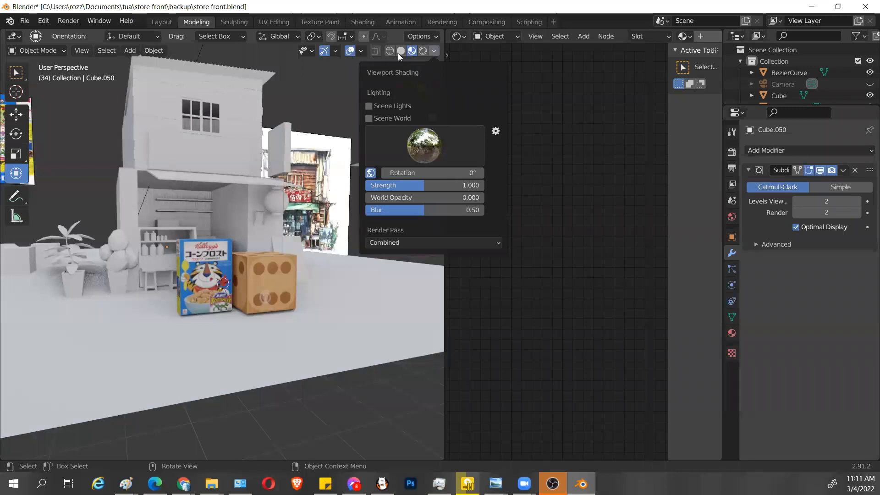
Step: Switch to the Shading workspace and enlarge its 3D viewport over the node editor area
left_click(354, 23)
middle_click_drag(549, 242, 518, 246)
left_click_drag(364, 269, 176, 270)
middle_click_drag(340, 226, 440, 232)
scroll(398, 248, "up", 3)
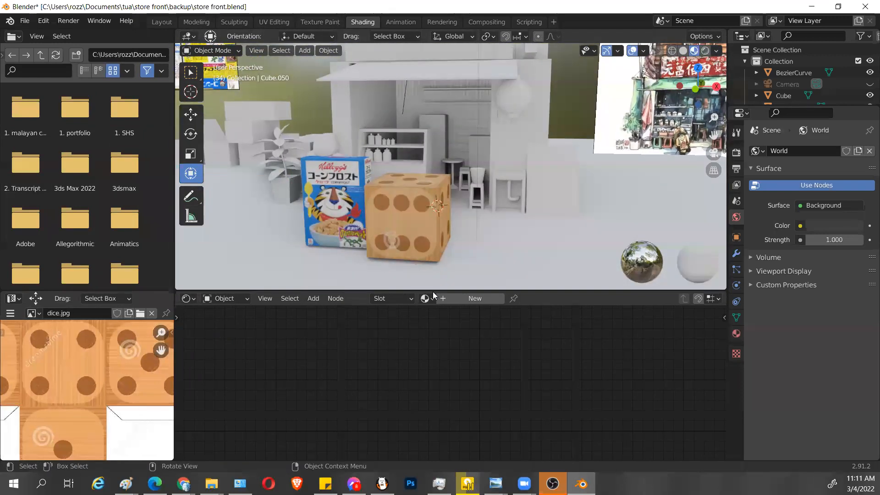
left_click_drag(433, 290, 433, 385)
middle_click_drag(458, 316, 495, 281)
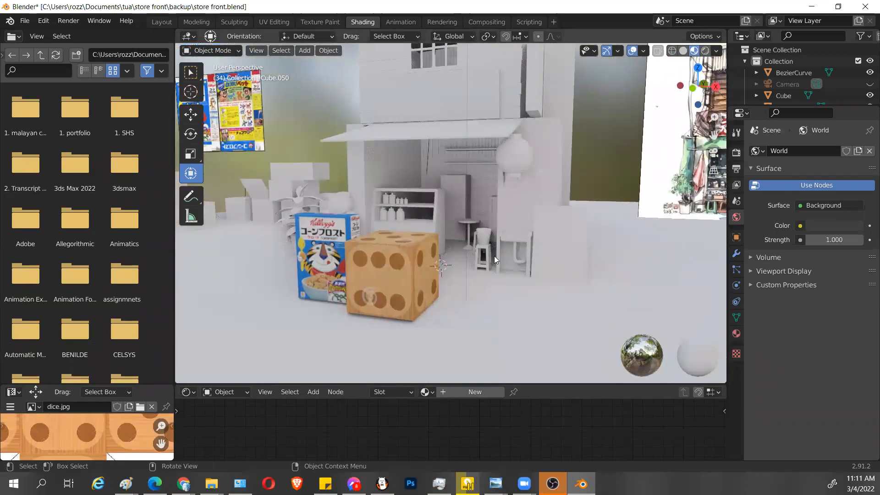
Step: Go through the shelf jars, the lantern and the sink, and select the stool under the bucket
scroll(361, 241, "up", 3)
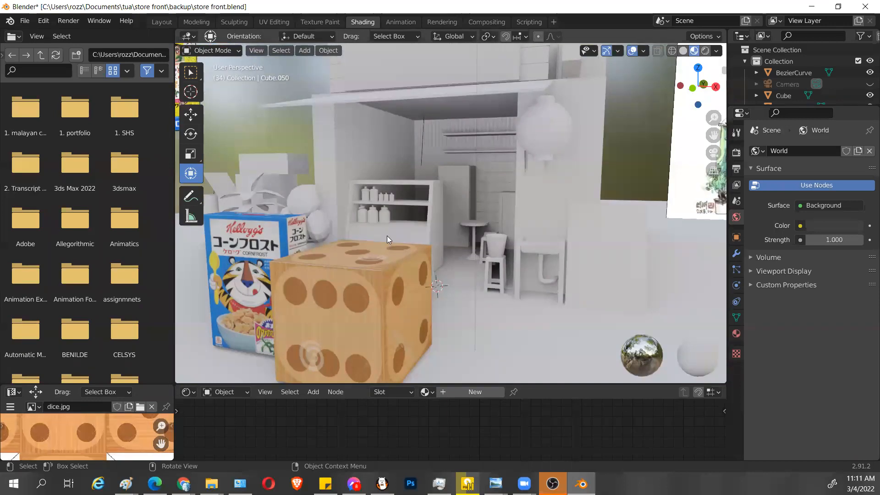
left_click(365, 212)
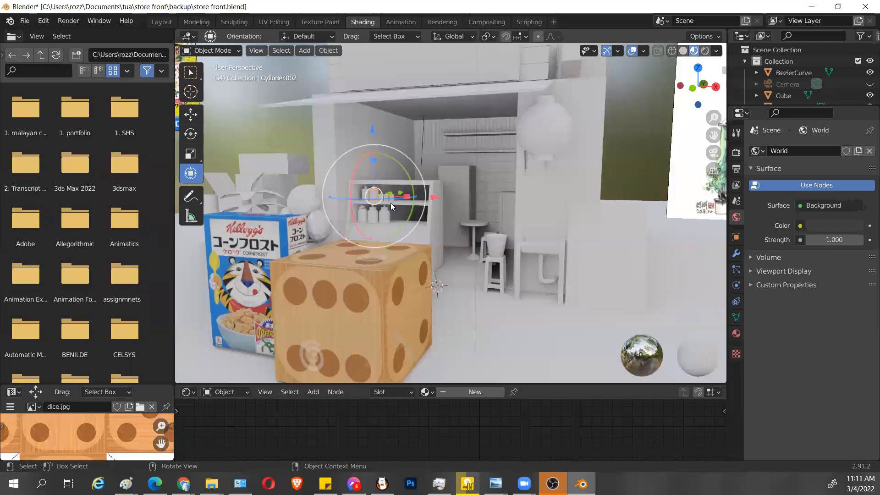
left_click(389, 200)
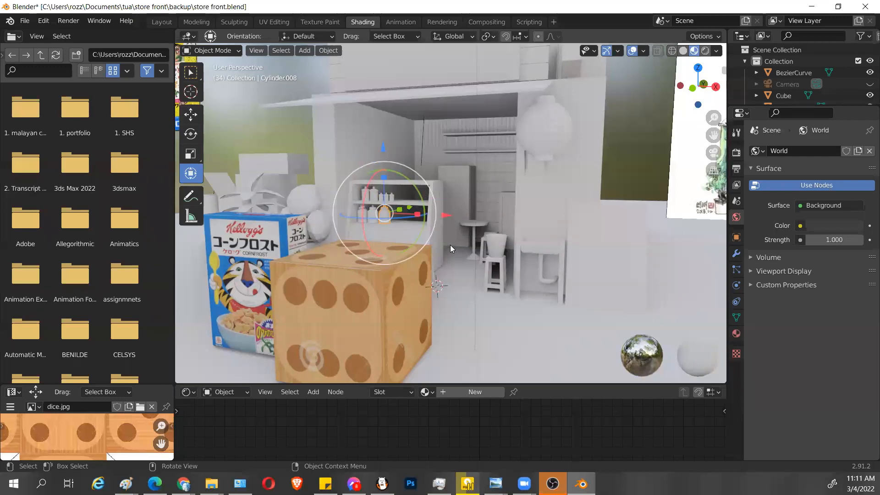
left_click(545, 140)
left_click(534, 250)
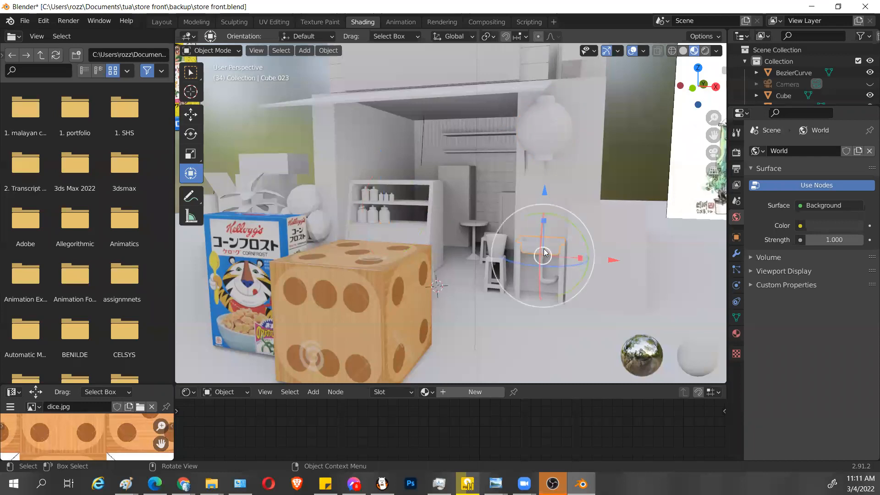
left_click(489, 270)
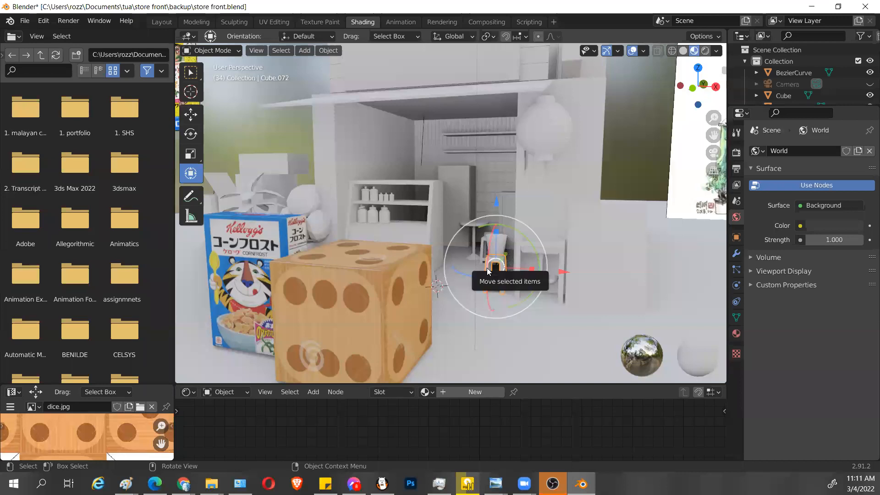
Step: Examine the selected stool and the surrounding shop interior up close
scroll(497, 273, "up", 5)
scroll(537, 273, "down", 1)
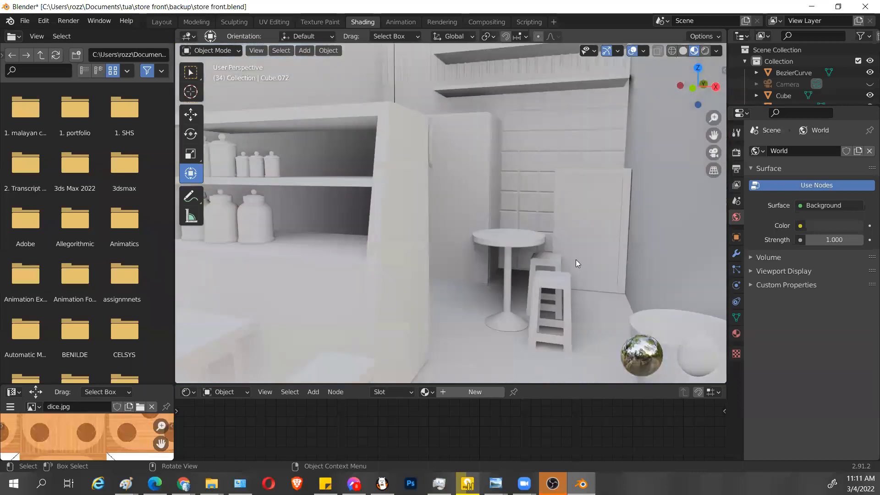
scroll(575, 259, "down", 4)
scroll(587, 305, "up", 2)
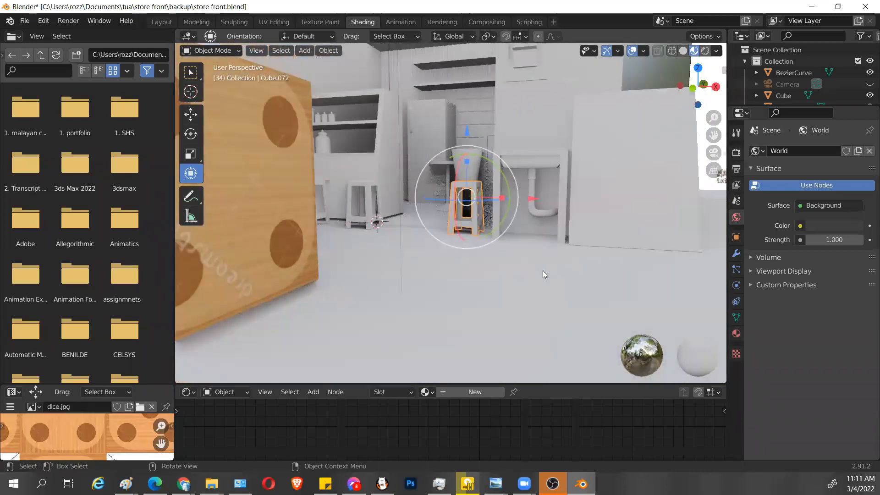
scroll(545, 265, "up", 3)
middle_click_drag(535, 228, 536, 253, "shift")
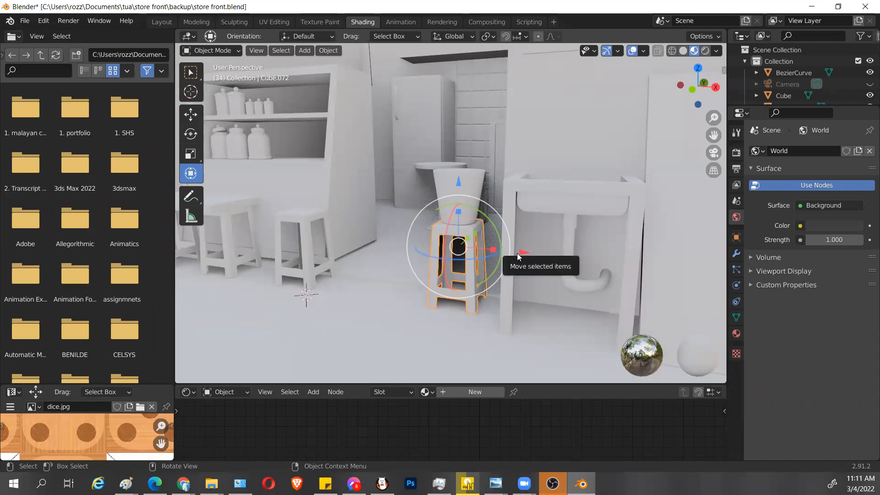
scroll(517, 254, "up", 3)
middle_click_drag(542, 246, 542, 250)
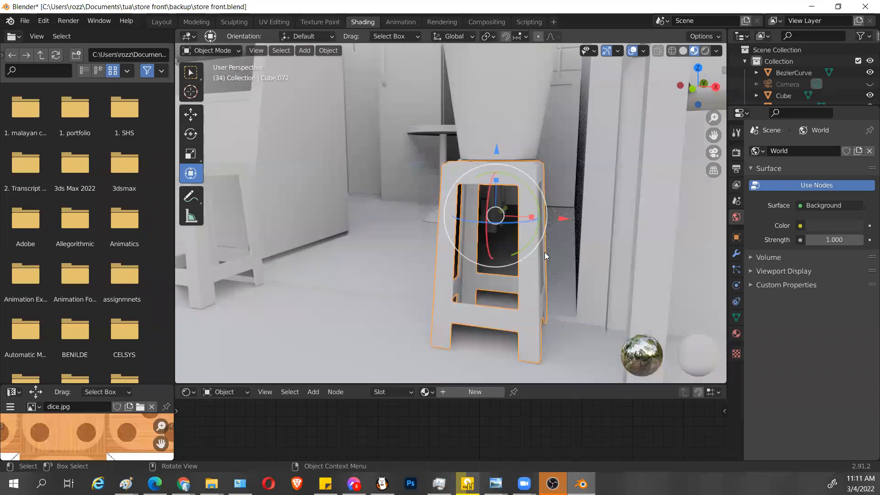
Step: View the stool in the Layout workspace beside the storefront reference drawing
left_click(164, 22)
scroll(329, 374, "up", 2)
middle_click_drag(381, 362, 390, 307, "shift")
scroll(380, 307, "up", 2)
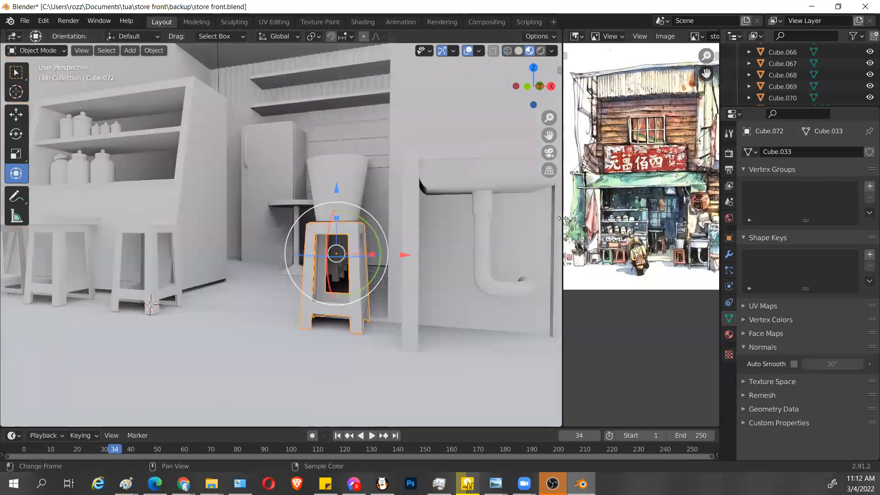
Step: Return to the Modeling workspace and select the stool's linked geometry in Edit Mode
left_click(184, 24)
scroll(394, 310, "up", 1)
middle_click_drag(394, 309, 238, 301)
scroll(206, 293, "up", 2)
key("Tab")
key("Tab")
key("l")
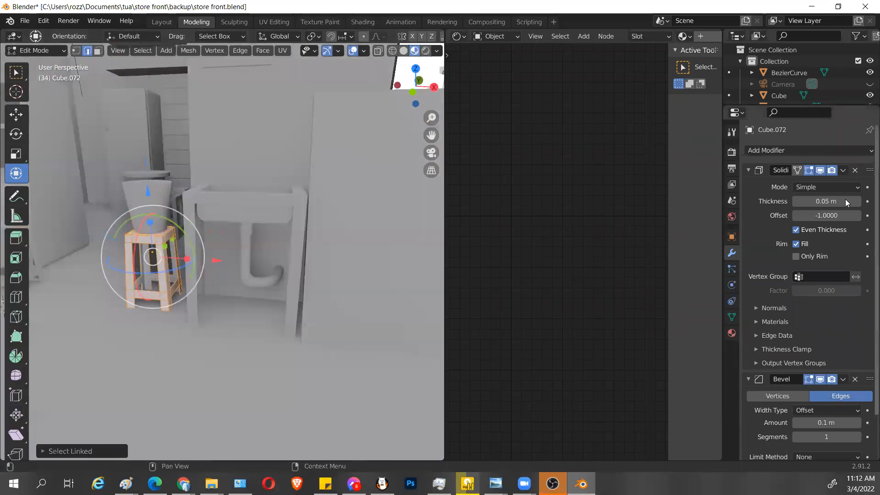
Step: Check the stool's legs and crossbars, and apply its Solidify modifier in Object Mode
middle_click_drag(307, 330, 379, 335, "shift")
scroll(379, 335, "up", 5)
middle_click_drag(300, 314, 277, 261, "shift")
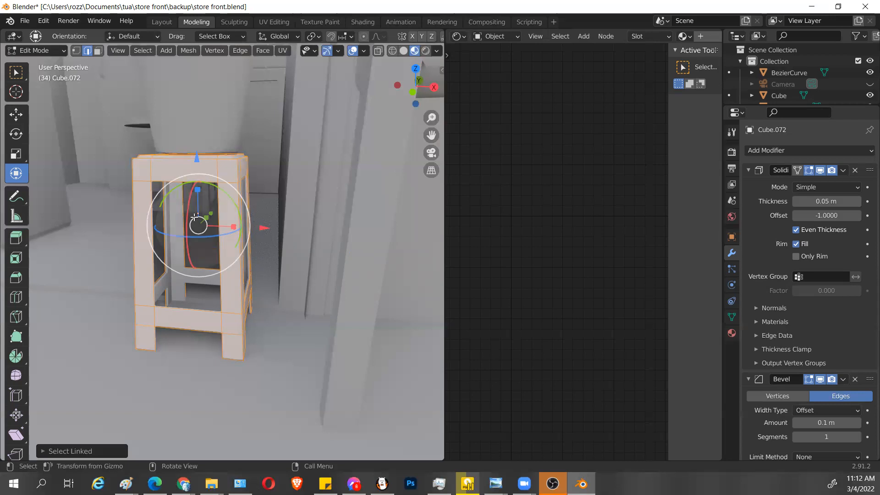
middle_click_drag(208, 184, 366, 303)
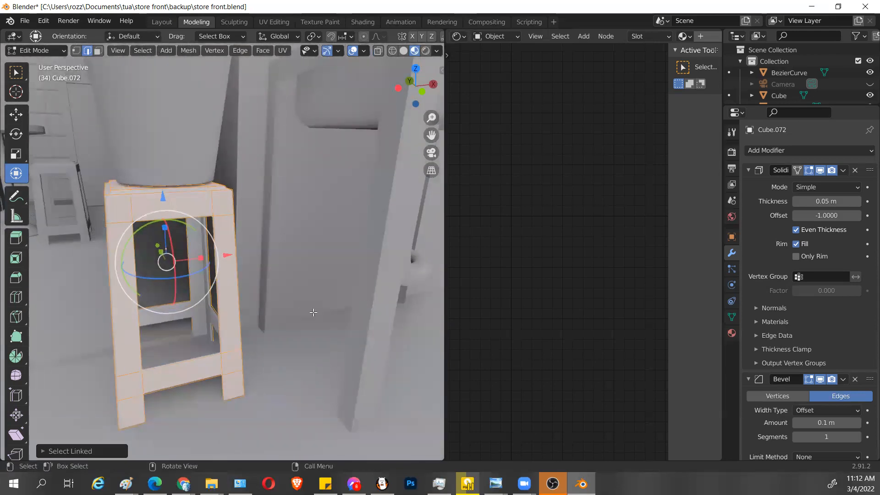
middle_click_drag(311, 310, 282, 336)
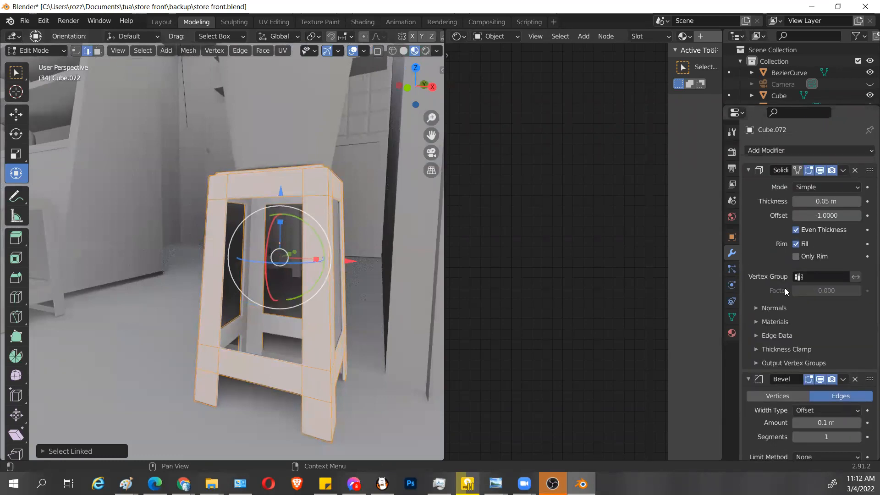
left_click(843, 170)
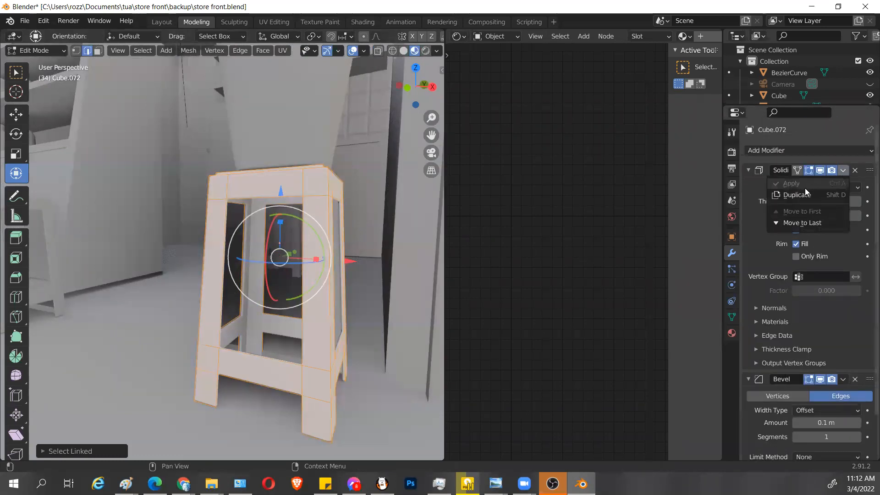
key("Tab")
left_click(843, 171)
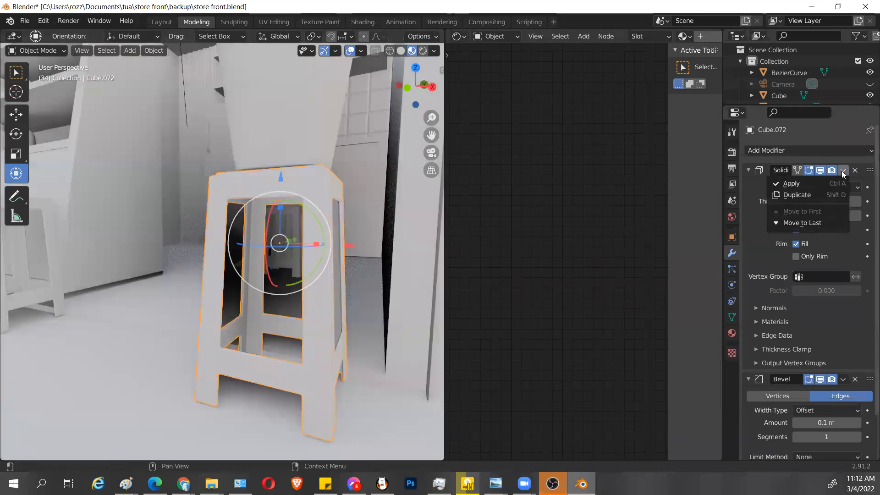
left_click(820, 183)
Step: Unwrap the stool's entire mesh in Edit Mode with Smart UV Project and show its layout in the UV Editor
middle_click_drag(386, 232, 390, 259)
key("Tab")
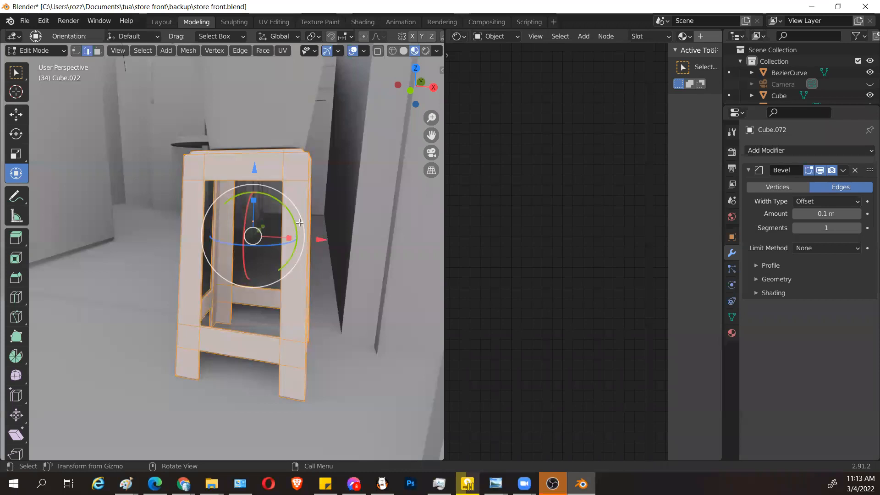
key("u")
left_click(295, 239)
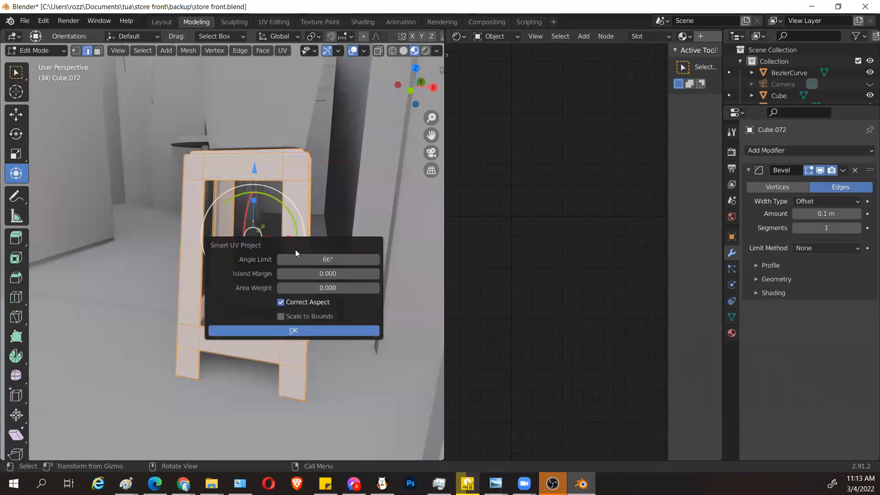
left_click(330, 328)
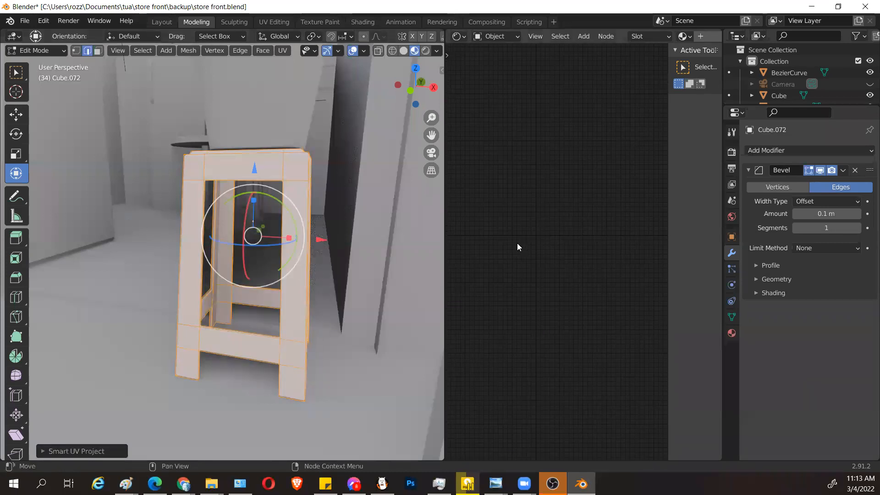
left_click(457, 36)
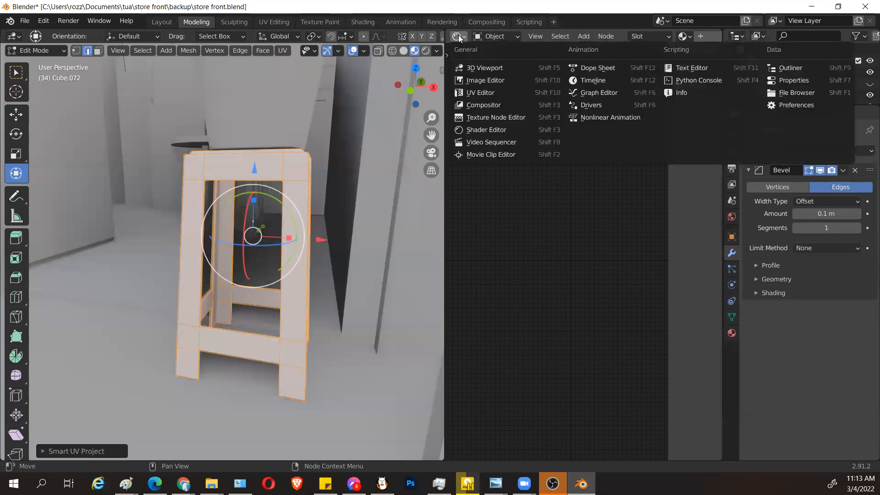
left_click(479, 93)
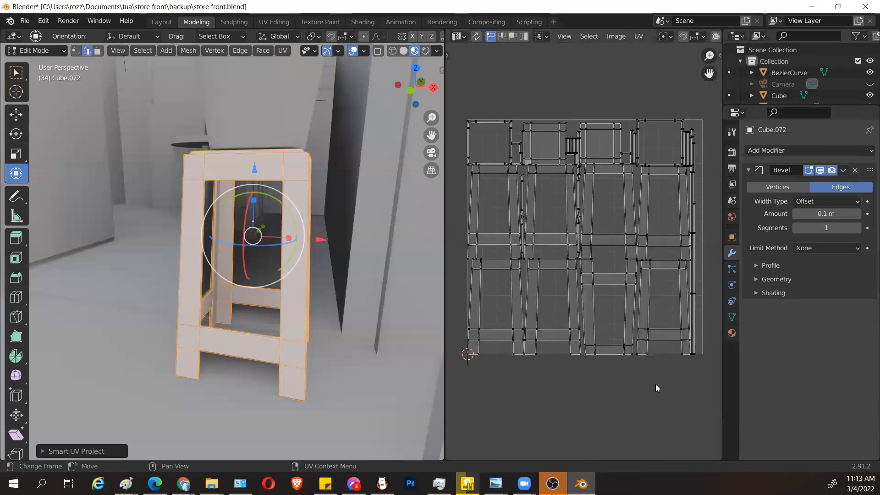
Step: Undo the stool's Smart UV projection and apply the same projection again
key("ctrl+z")
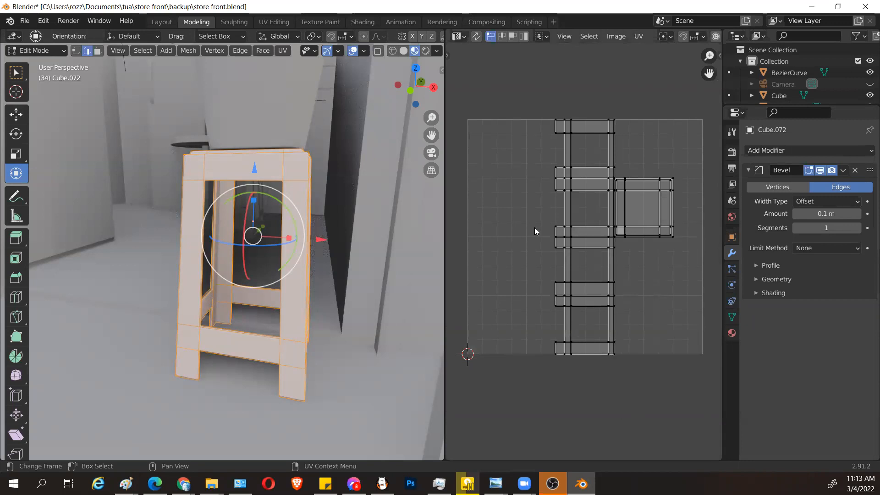
key("u")
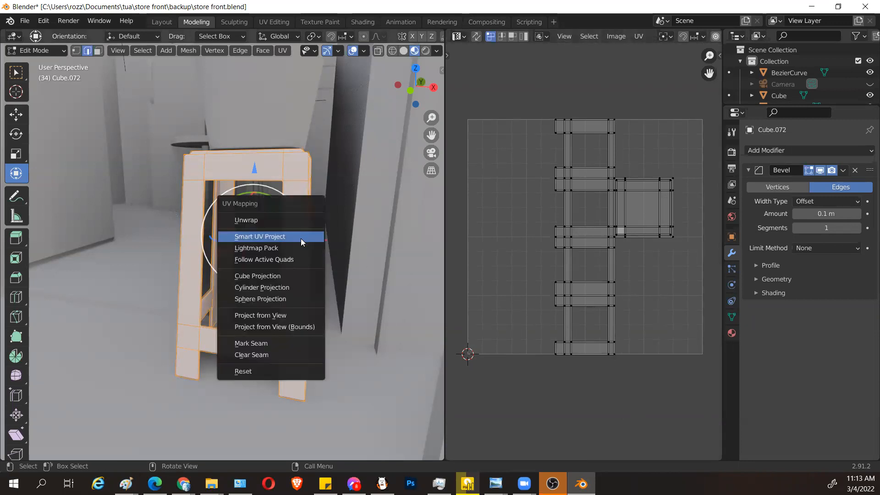
left_click(300, 236)
left_click(301, 332)
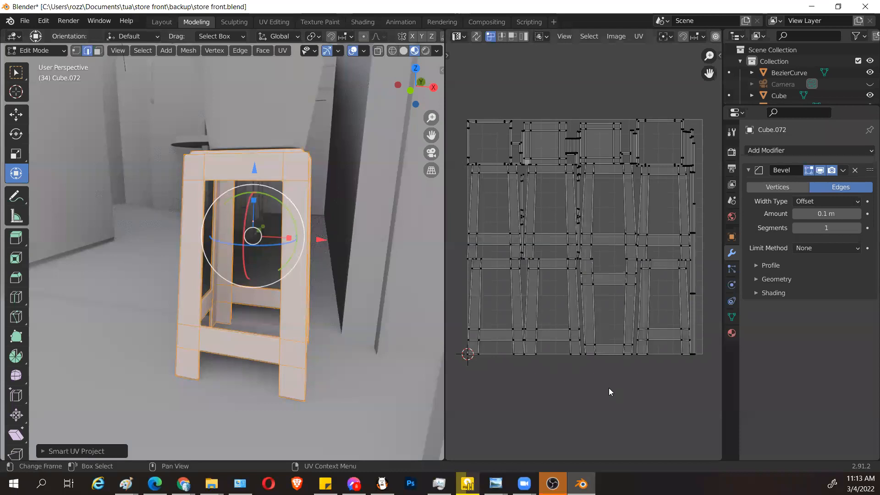
Step: Return to Object Mode with the stool selected
scroll(609, 387, "up", 1)
scroll(574, 364, "up", 1)
right_click(281, 169)
key("Escape")
key("Tab")
left_click(283, 183)
left_click(284, 185)
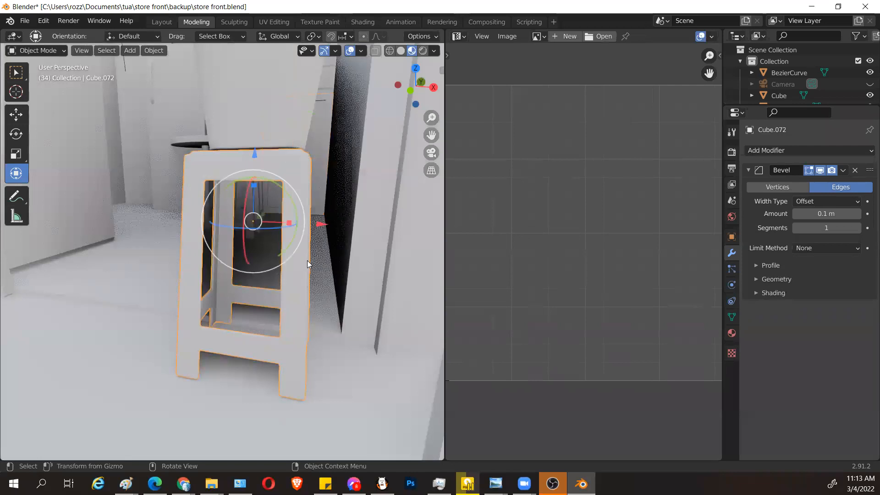
Step: Create a new material for the stool and set its base color to a bright orange-red
left_click(732, 333)
left_click(780, 202)
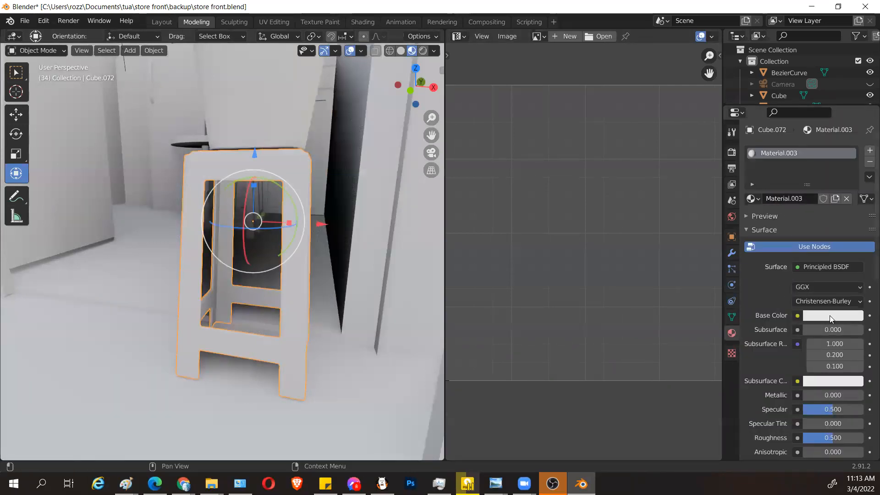
left_click(831, 316)
left_click_drag(815, 204, 801, 229)
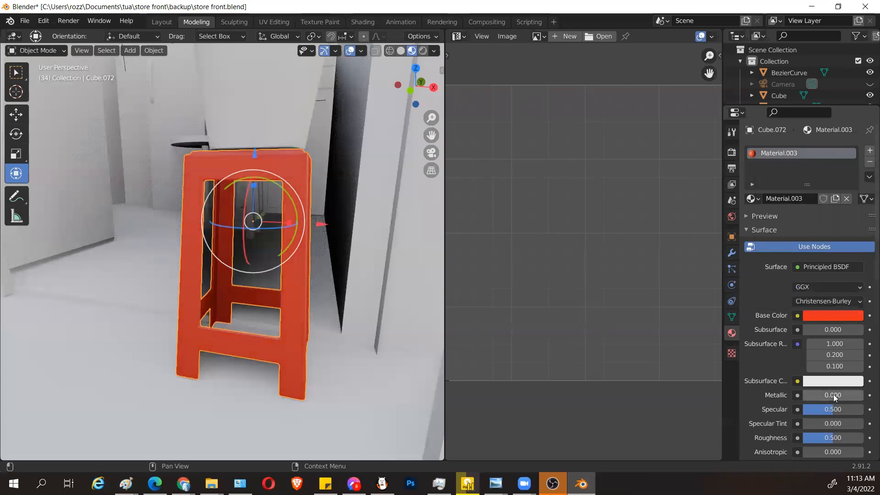
Step: Set the stool material's roughness to 0.402 and lower its specular to about 0.312
scroll(830, 402, "down", 3)
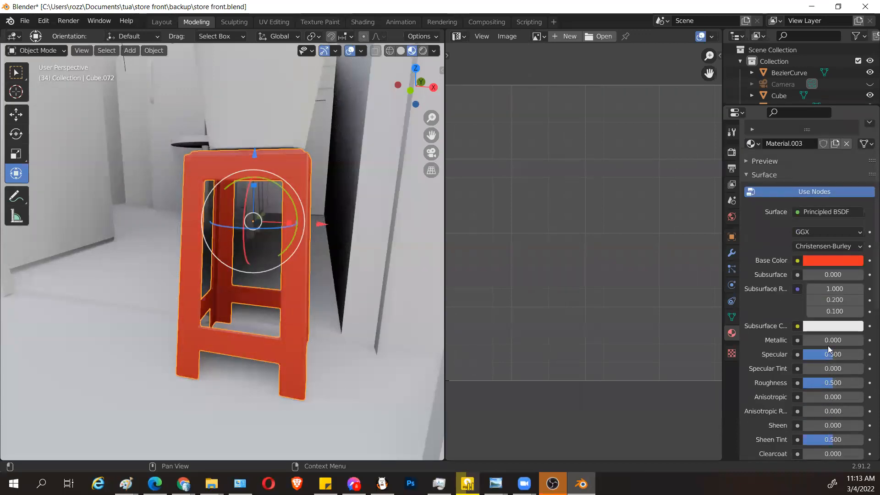
mouse_move(831, 382)
left_mouse_down()
mouse_move(808, 382)
mouse_move(863, 383)
mouse_move(827, 382)
left_mouse_up()
middle_click_drag(384, 245, 316, 259)
scroll(350, 274, "down", 5)
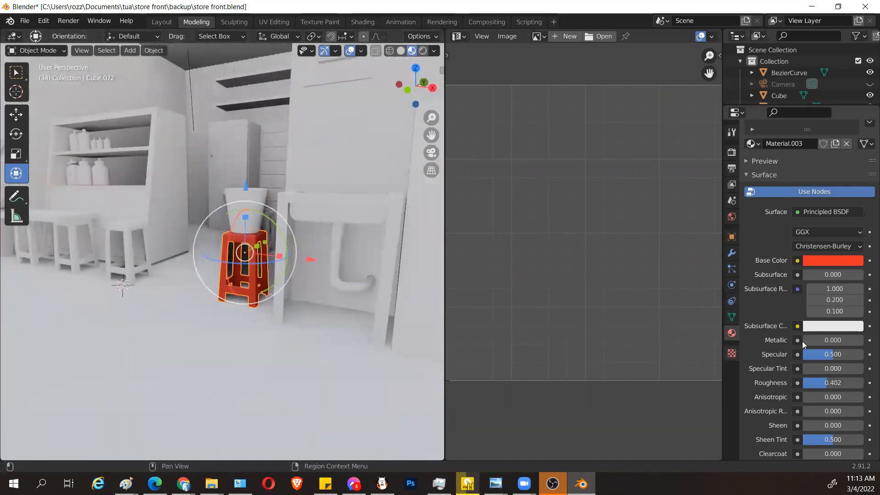
left_click_drag(824, 355, 813, 356)
Step: Inspect the red stool up close from several angles among the bucket, sink and wall, reselecting the stool
left_click(357, 286)
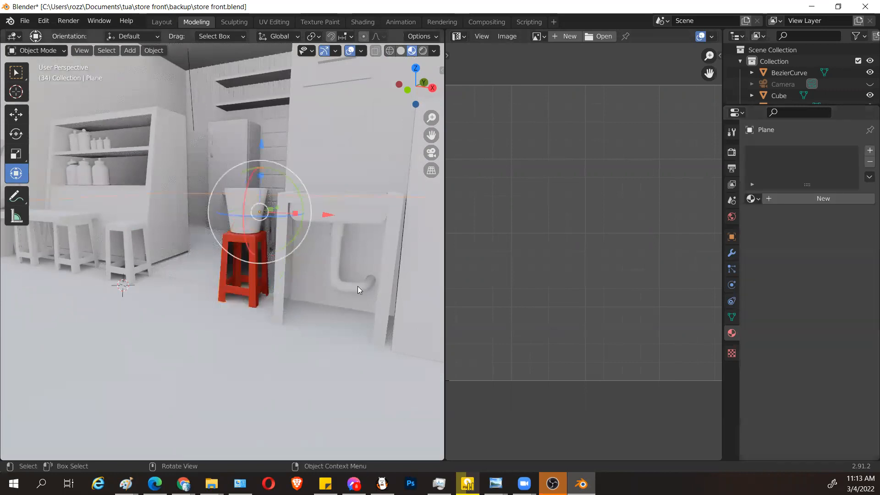
scroll(388, 331, "up", 6)
middle_click_drag(360, 338, 267, 296)
middle_click_drag(203, 180, 211, 236)
left_click(222, 207)
scroll(357, 306, "down", 5)
middle_click_drag(357, 305, 275, 288)
scroll(316, 308, "up", 5)
scroll(232, 285, "up", 4)
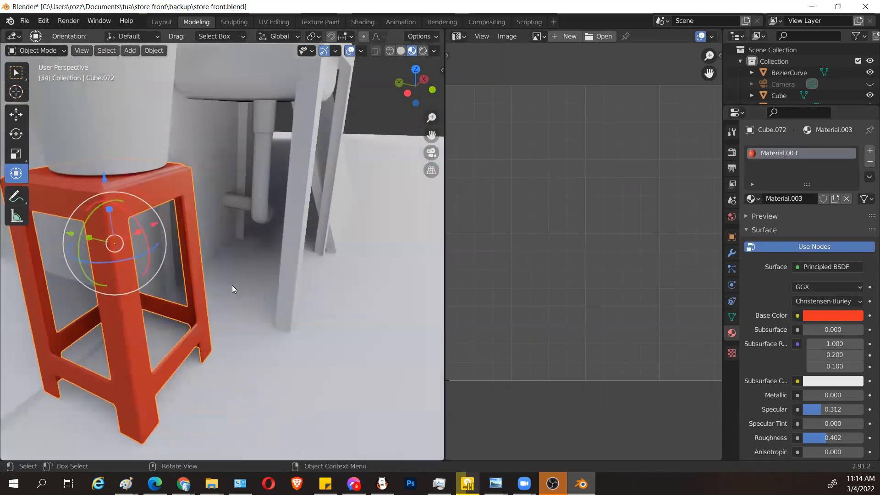
left_click(161, 179)
left_click(154, 367)
Step: Check how the red stool looks within the whole storefront, including the dice and cereal box
scroll(346, 324, "down", 6)
middle_click_drag(360, 290, 324, 295)
scroll(289, 275, "down", 2)
scroll(295, 259, "down", 4)
scroll(318, 312, "up", 2)
mouse_move(236, 283)
middle_mouse_down("shift")
mouse_move(274, 285)
mouse_move(237, 273)
middle_mouse_up("shift")
scroll(292, 288, "up", 1)
scroll(292, 289, "down", 3)
scroll(278, 291, "up", 2)
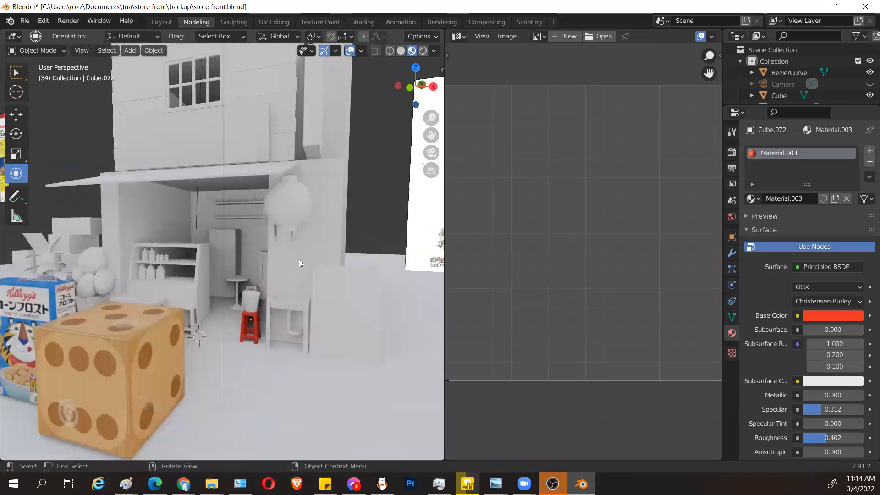
scroll(299, 262, "up", 1)
Step: Select the rectangular signboard standing on the awning below the upper window of the storefront
left_click(274, 256)
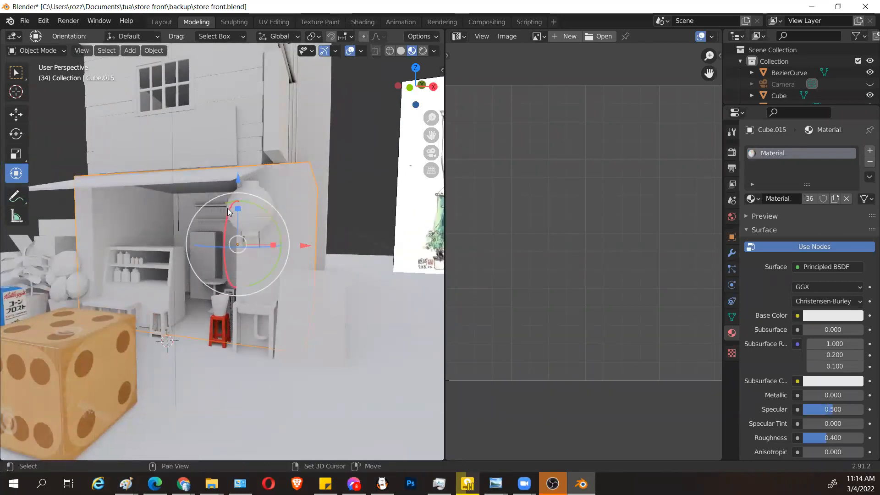
middle_click_drag(230, 211, 279, 317, "shift")
left_click(187, 230)
middle_click_drag(155, 255, 195, 291)
left_click(330, 283)
left_click(324, 239)
middle_click_drag(325, 239, 275, 228)
left_click(243, 257)
scroll(266, 297, "up", 3)
middle_click_drag(228, 283, 357, 414)
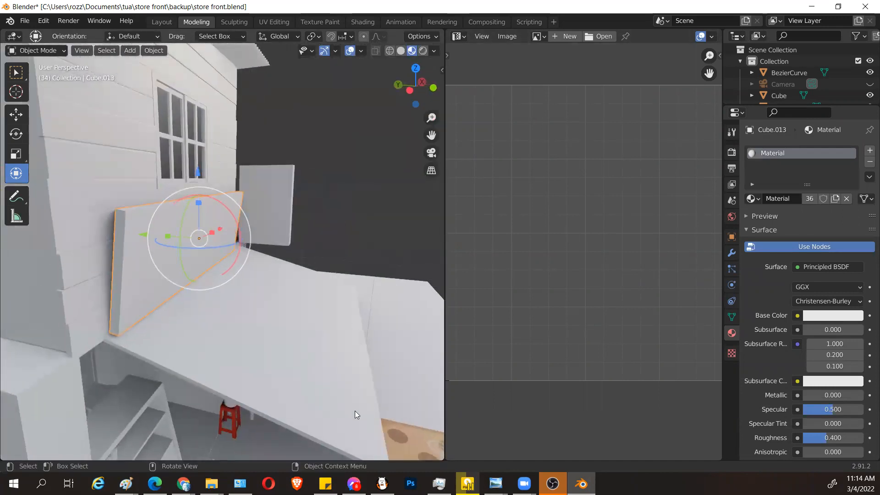
scroll(355, 410, "down", 5)
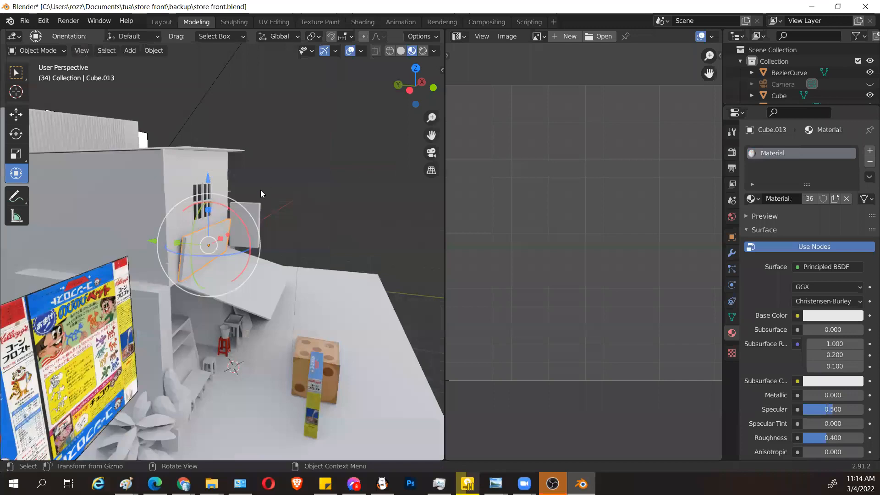
Step: Switch to Chrome and search Google Images for "japanese store sign old"
left_click(811, 6)
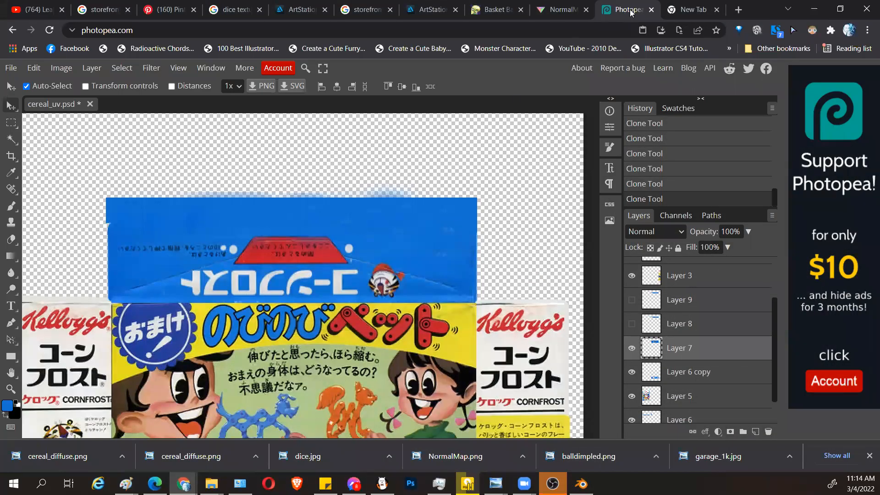
key("ctrl+Tab")
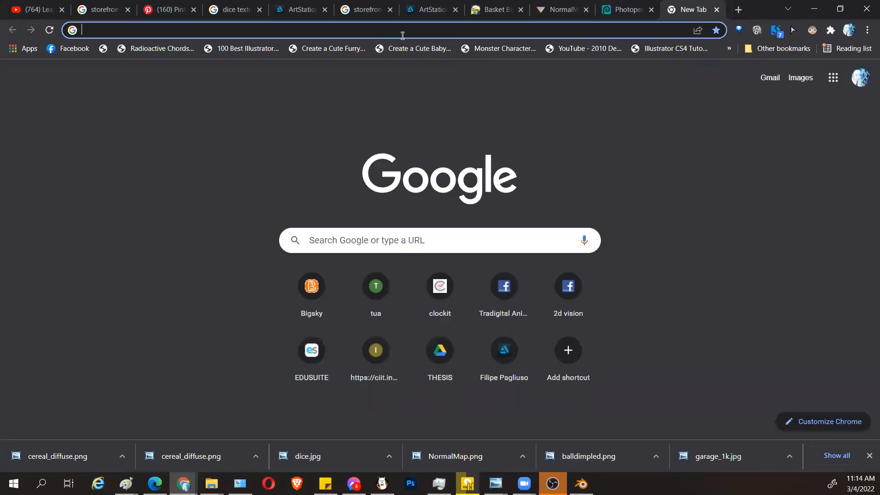
left_click(403, 31)
type("japanese sto")
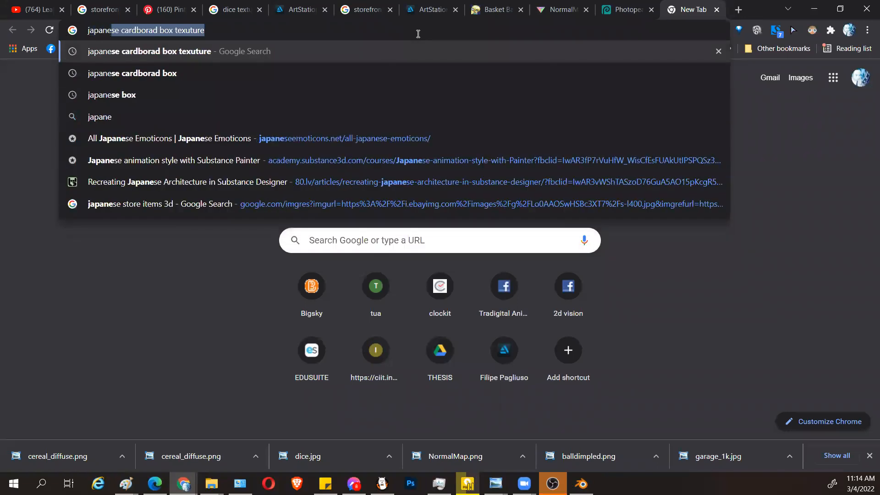
type("sign old")
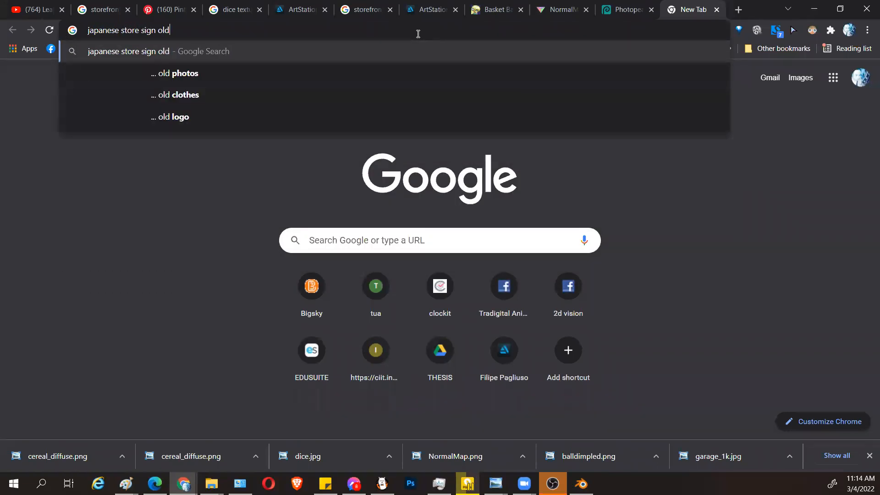
key("Return")
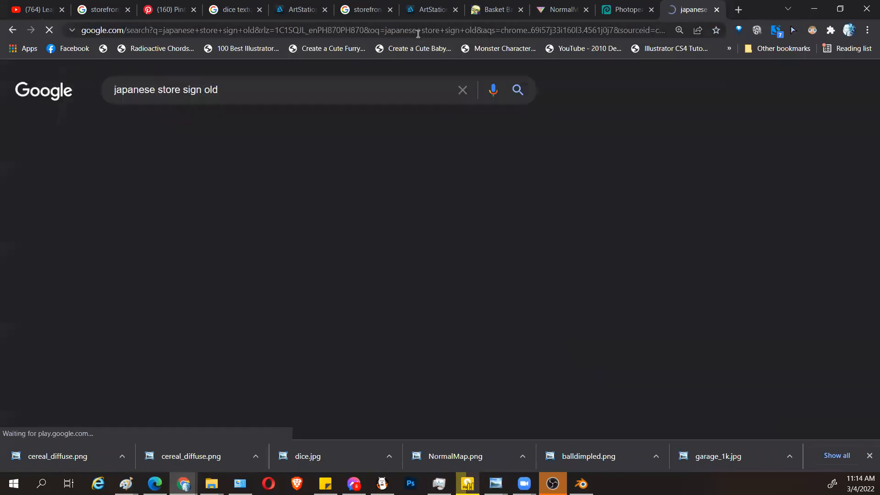
left_click(174, 128)
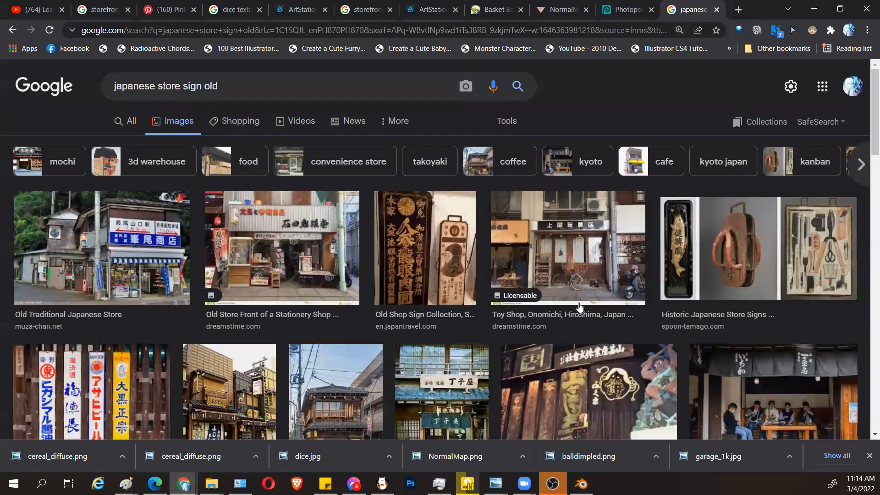
Step: Browse the old Japanese sign images, previewing the "Japanese old town" illustration from Behance, and return to Blender
scroll(579, 301, "down", 5)
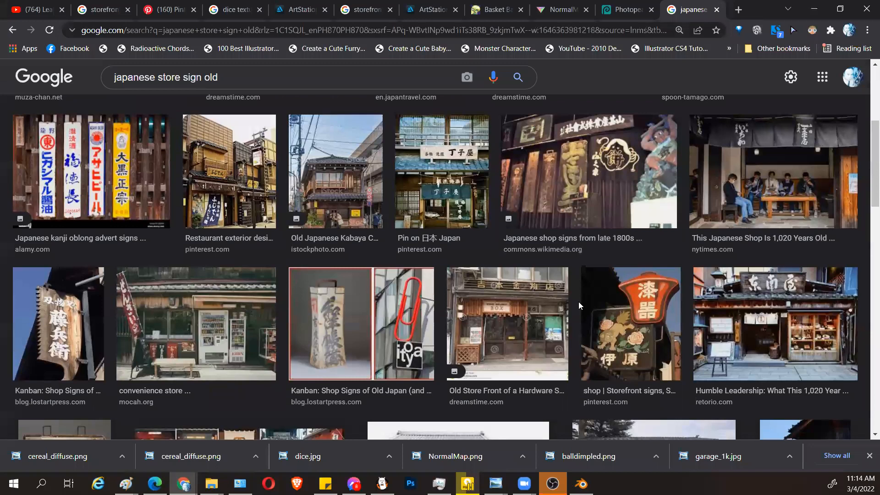
scroll(578, 302, "down", 5)
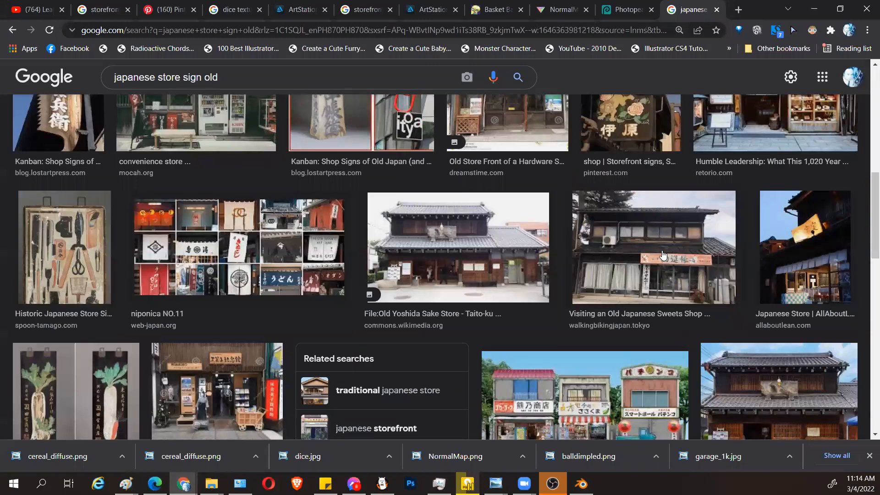
scroll(662, 255, "down", 5)
left_click(578, 232)
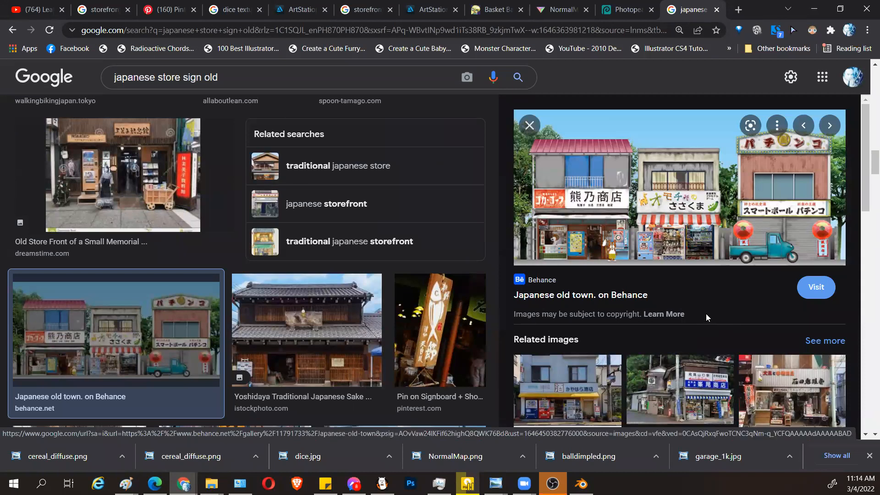
scroll(293, 288, "down", 5)
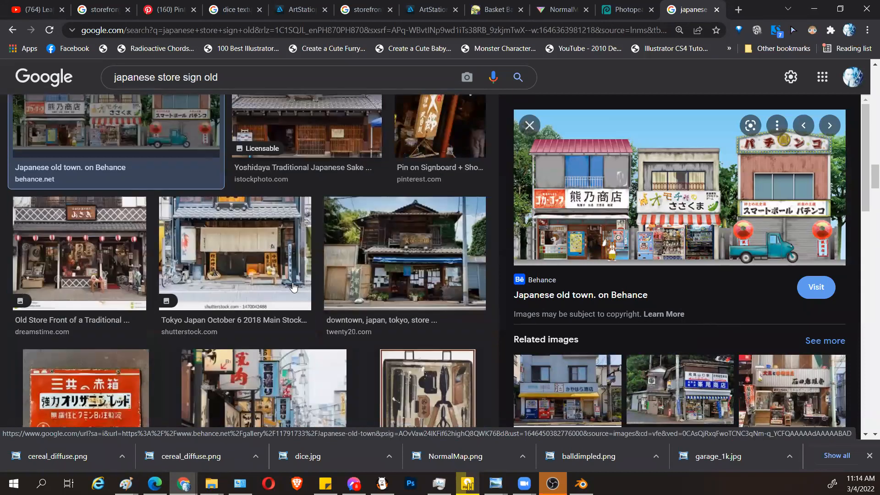
scroll(364, 311, "down", 1)
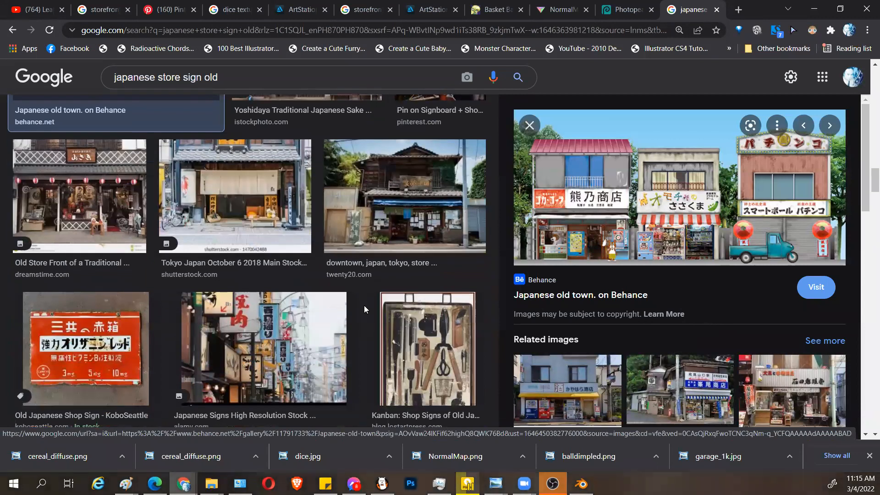
scroll(364, 309, "down", 5)
scroll(366, 305, "down", 5)
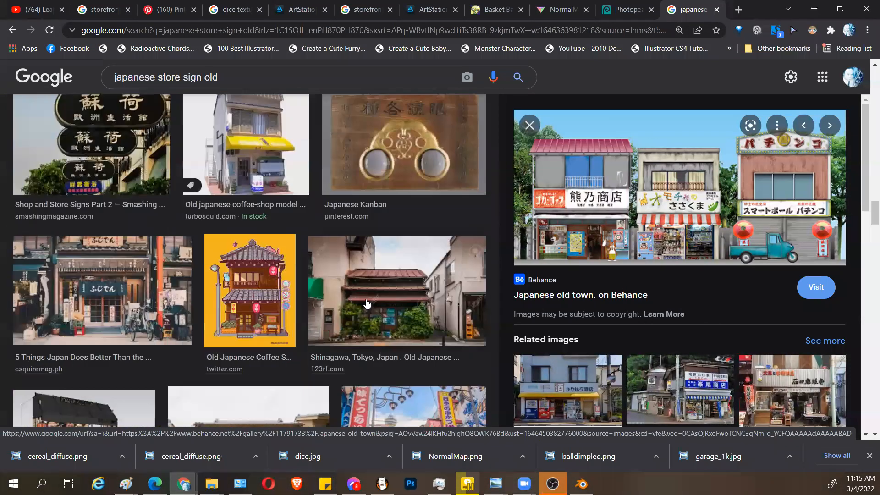
scroll(367, 301, "down", 3)
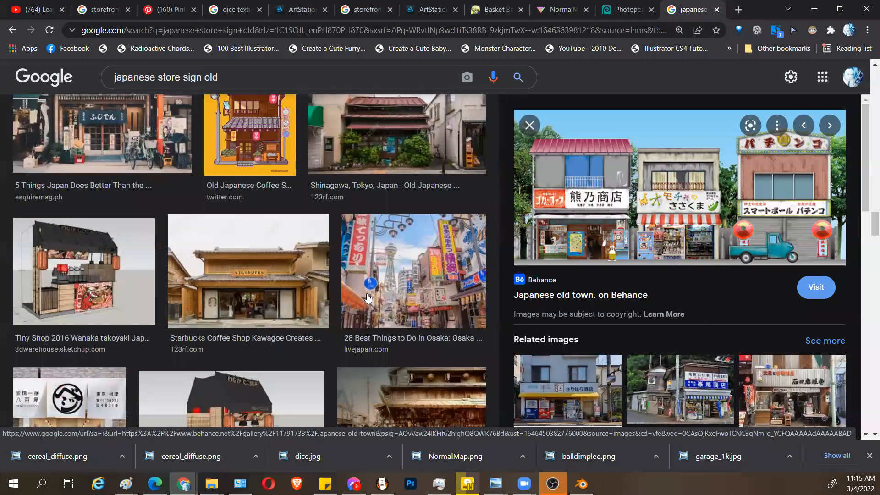
scroll(366, 298, "down", 3)
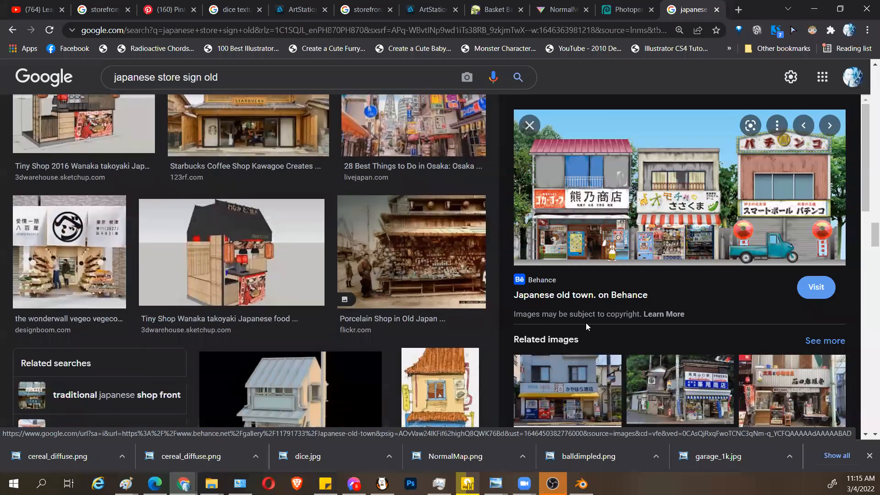
scroll(736, 292, "down", 2)
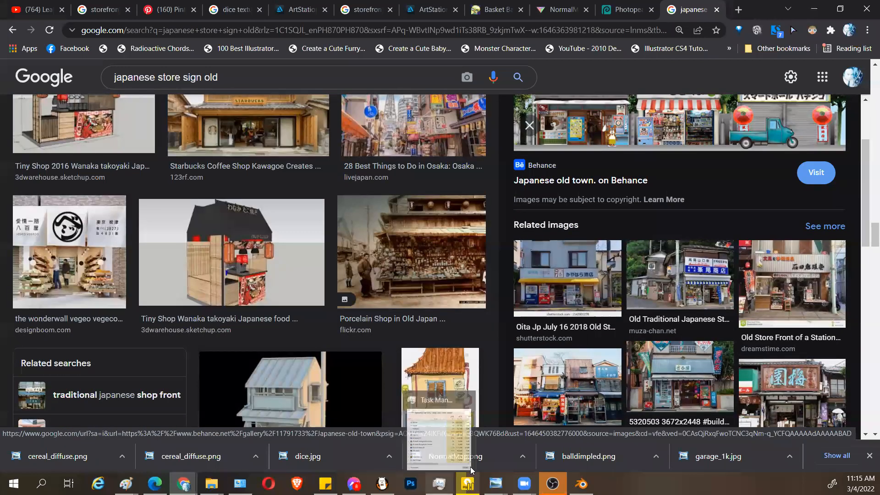
left_click(581, 484)
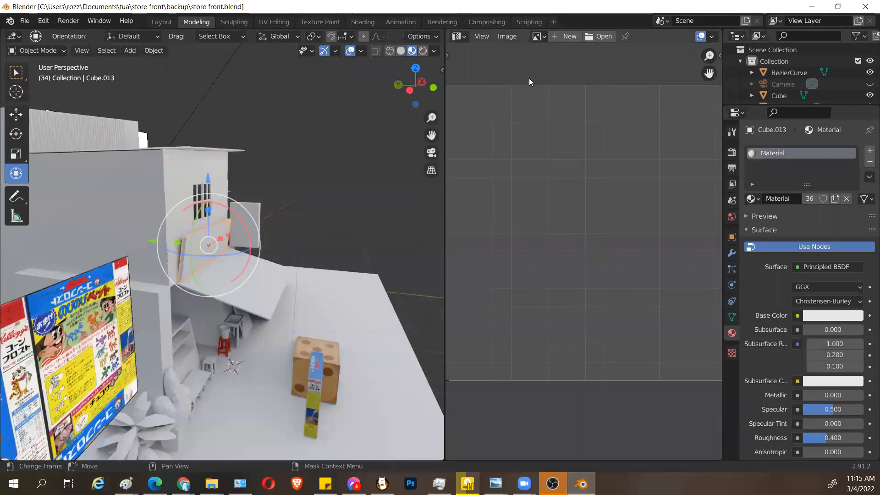
Step: Change the UV Editor area to an Image Editor and display store.jpg in it
left_click(459, 36)
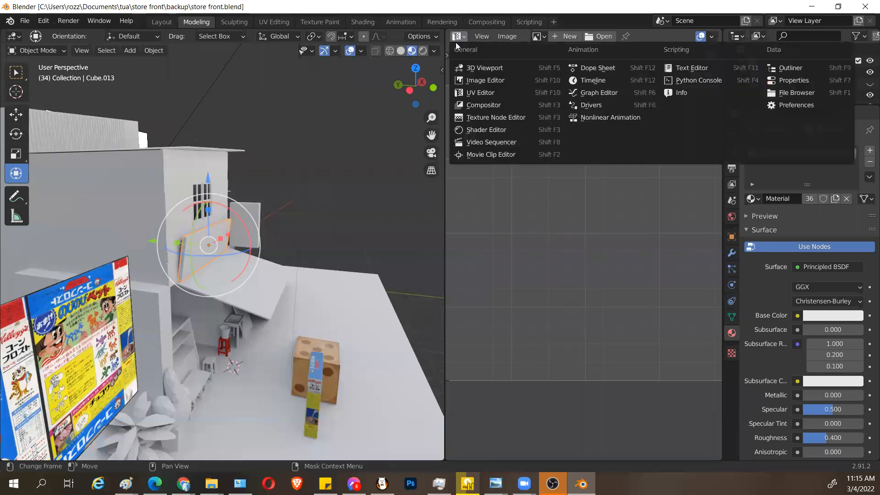
left_click(503, 80)
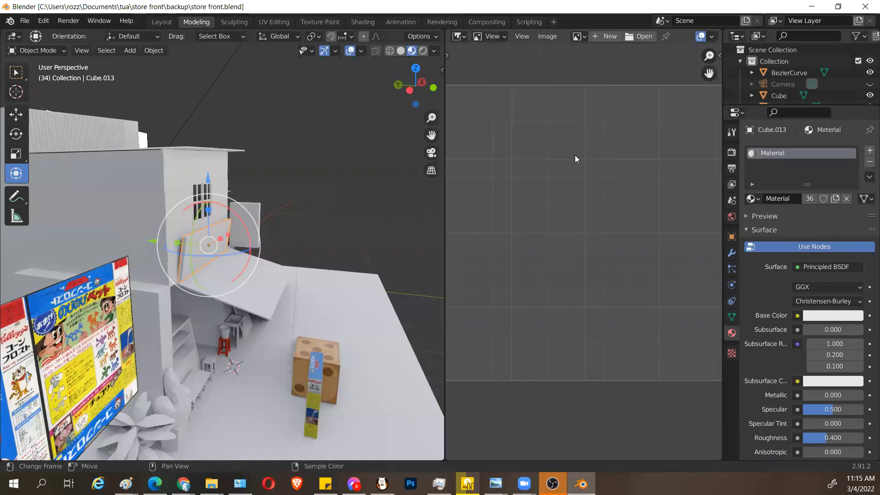
left_click(578, 36)
left_click(588, 98)
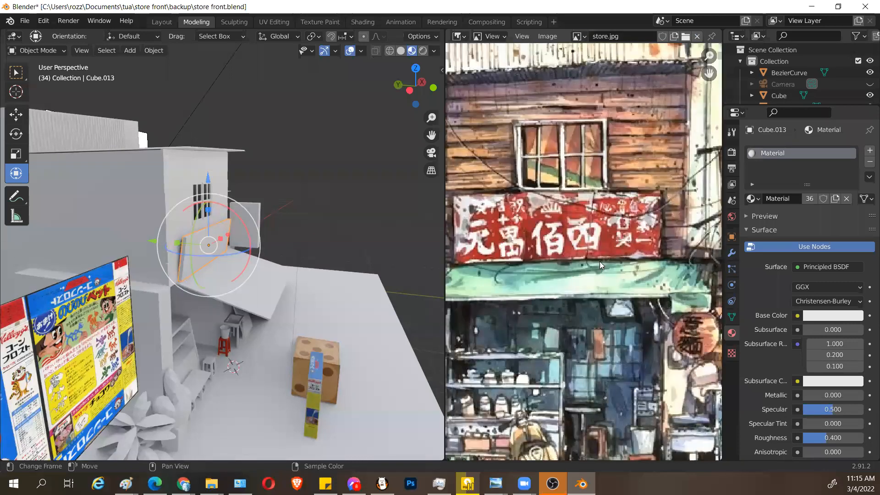
Step: Examine the red sign above the awning in the store.jpg reference illustration, up close and within the whole storefront
scroll(599, 262, "down", 1)
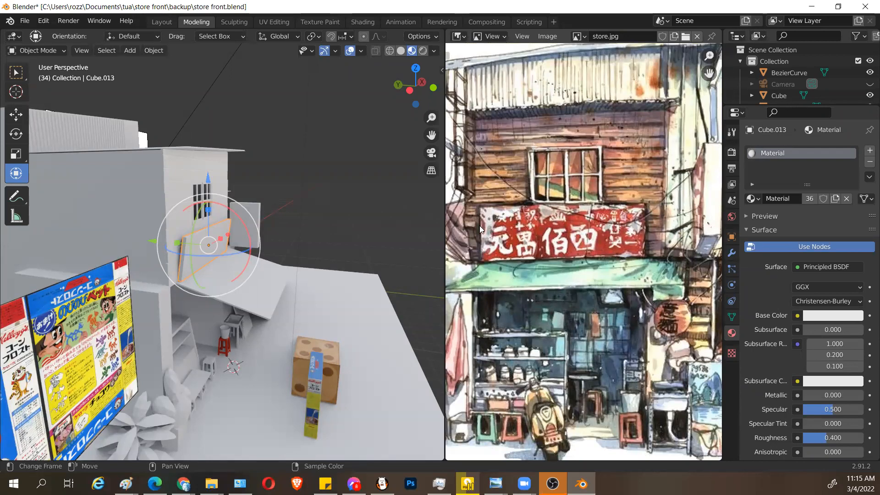
scroll(559, 304, "up", 1)
scroll(560, 304, "down", 1)
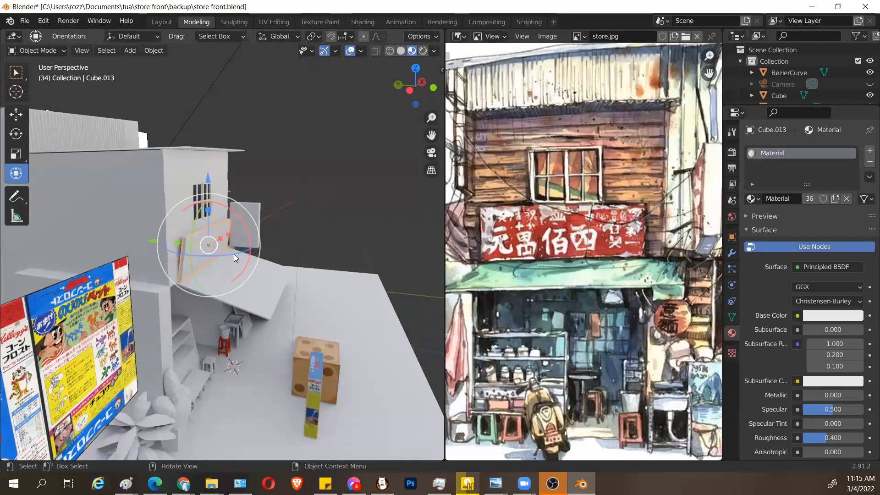
scroll(549, 245, "up", 2)
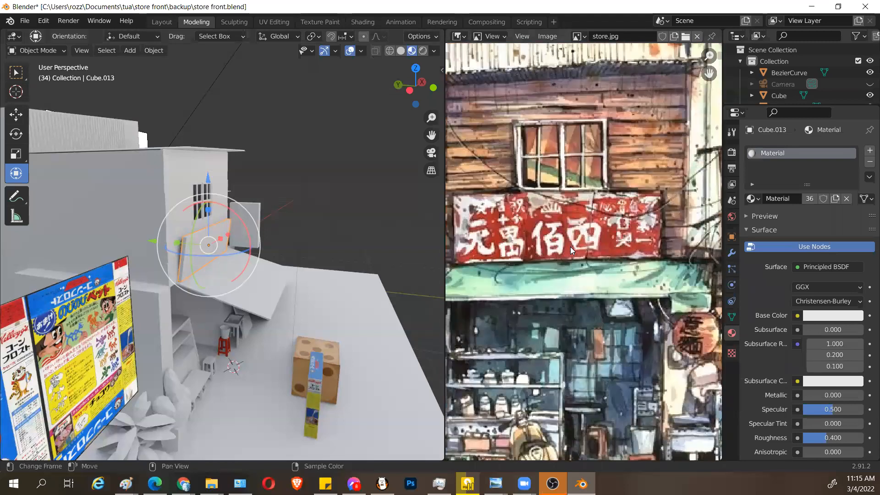
mouse_move(594, 259)
middle_mouse_down()
mouse_move(586, 262)
mouse_move(610, 256)
middle_mouse_up()
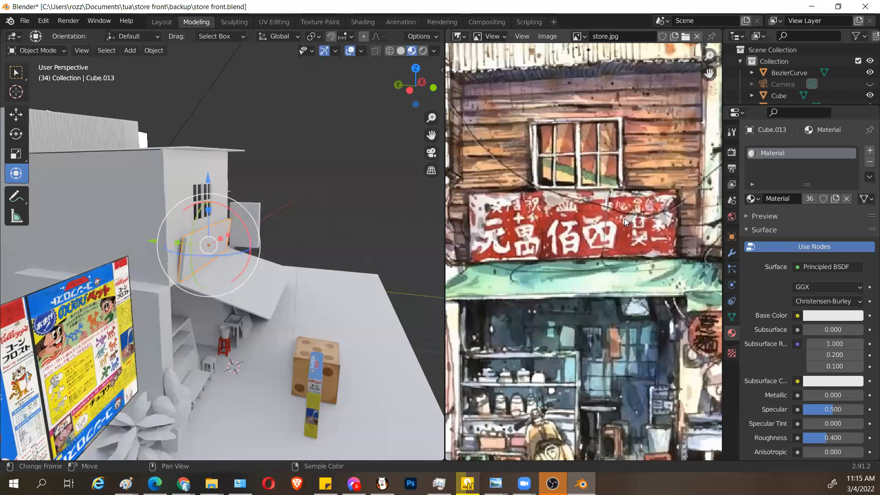
scroll(596, 243, "down", 2)
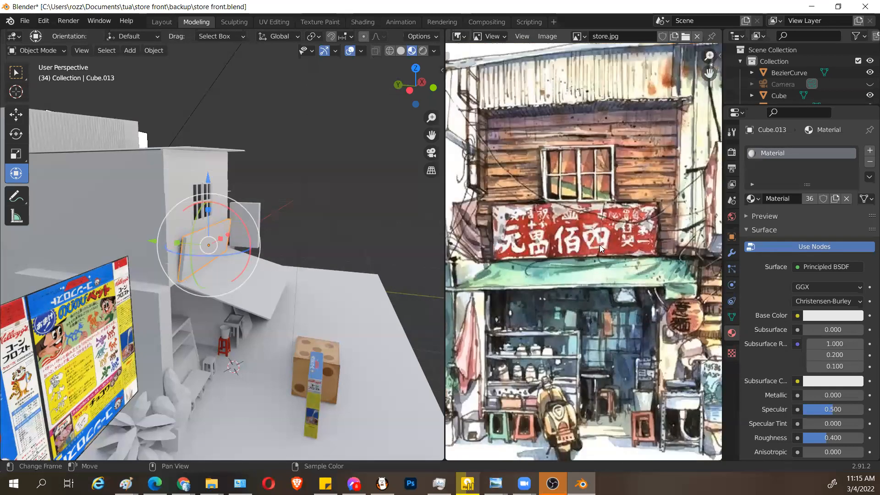
middle_click_drag(597, 260, 593, 236)
scroll(593, 237, "up", 1)
scroll(594, 235, "down", 2)
scroll(595, 235, "up", 2)
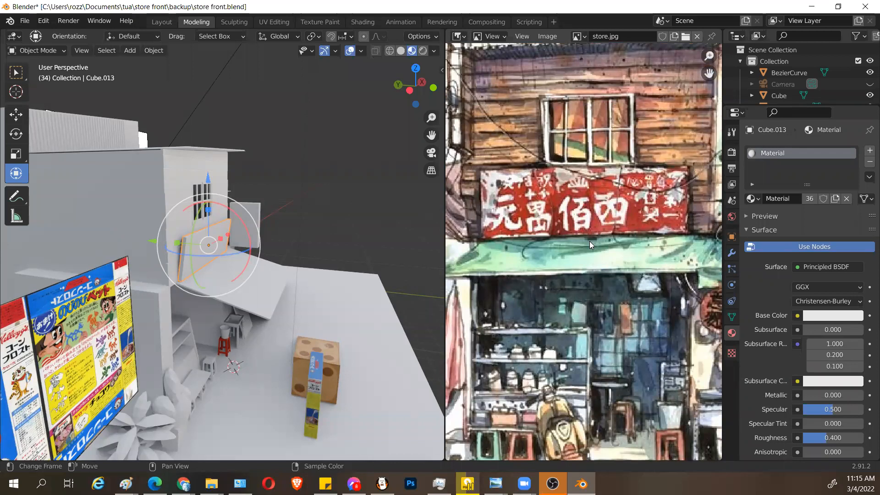
scroll(591, 236, "up", 2)
scroll(612, 238, "down", 1)
scroll(612, 238, "down", 2)
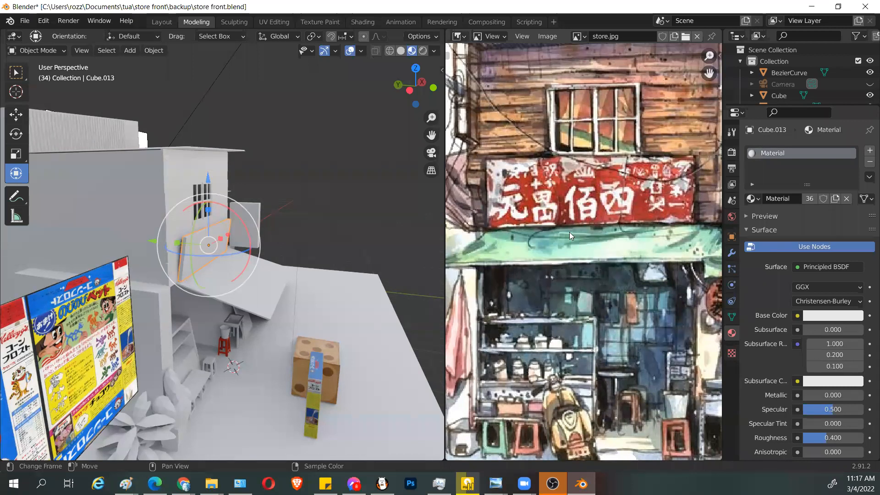
scroll(628, 219, "up", 1)
scroll(621, 215, "down", 2)
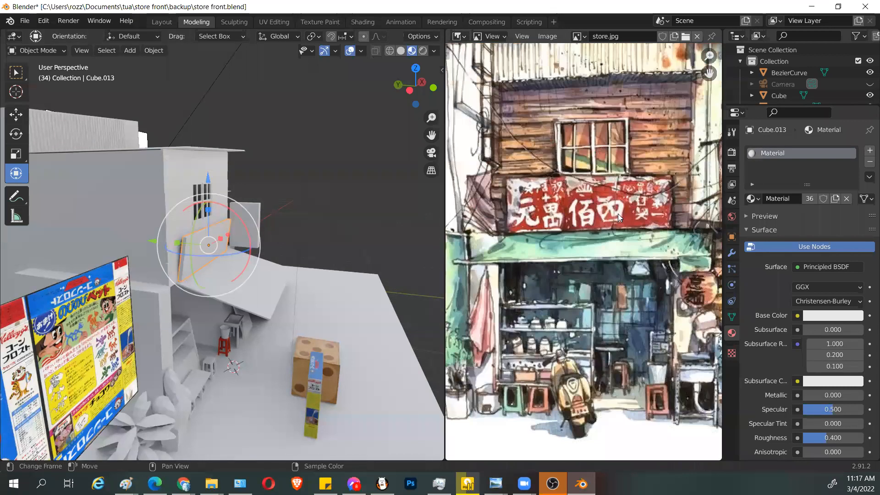
Step: Compare the modelled signboard above the awning, from the front and from an angle, with the red sign in the reference illustration
middle_click_drag(387, 243, 338, 243)
scroll(334, 244, "up", 1)
scroll(332, 244, "up", 1)
scroll(332, 245, "down", 1)
scroll(332, 245, "up", 2)
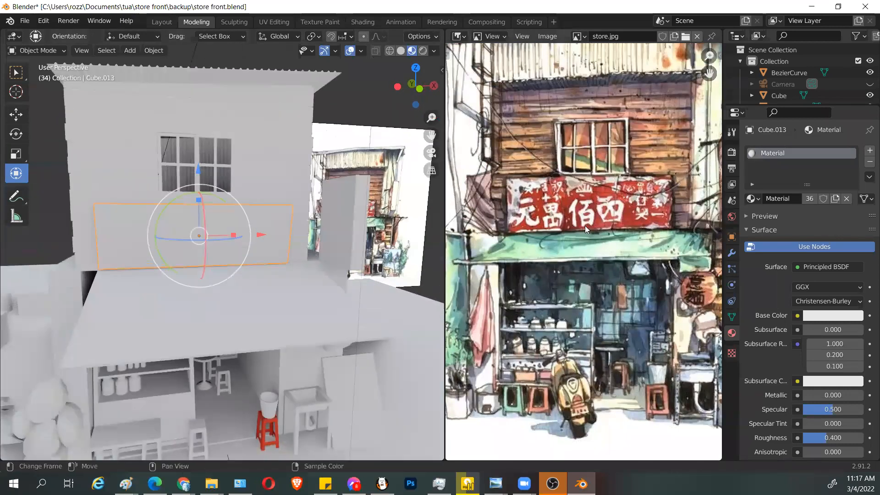
scroll(585, 226, "down", 3)
scroll(601, 246, "up", 2)
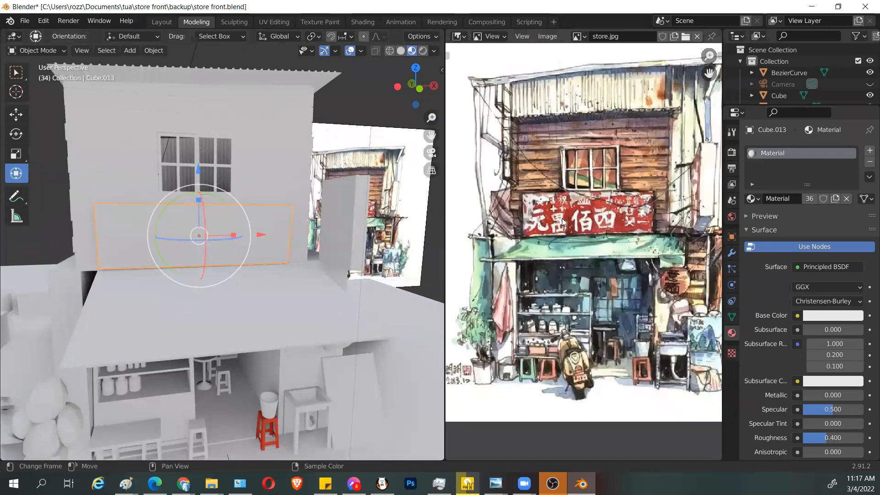
middle_click_drag(292, 222, 266, 248)
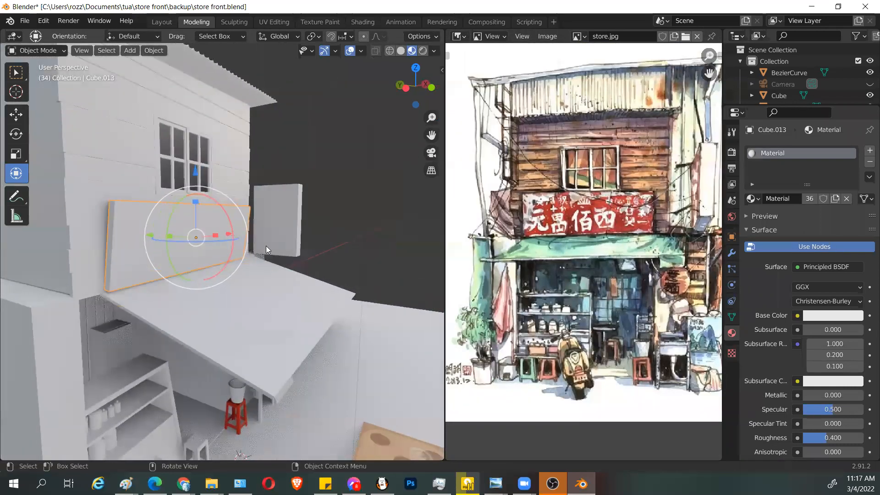
Step: Change the reference image area back to the UV Editor and unlink store.jpg from it
left_click(457, 36)
left_click(480, 92)
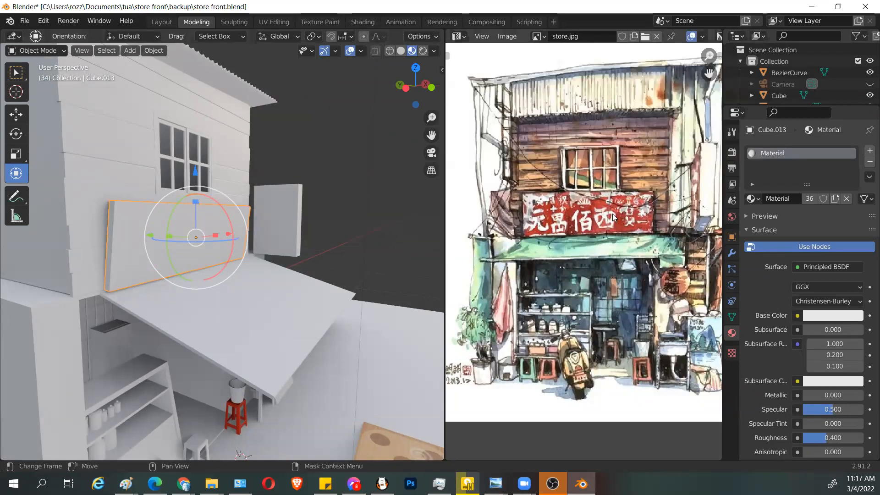
scroll(612, 213, "down", 1)
left_click(458, 36)
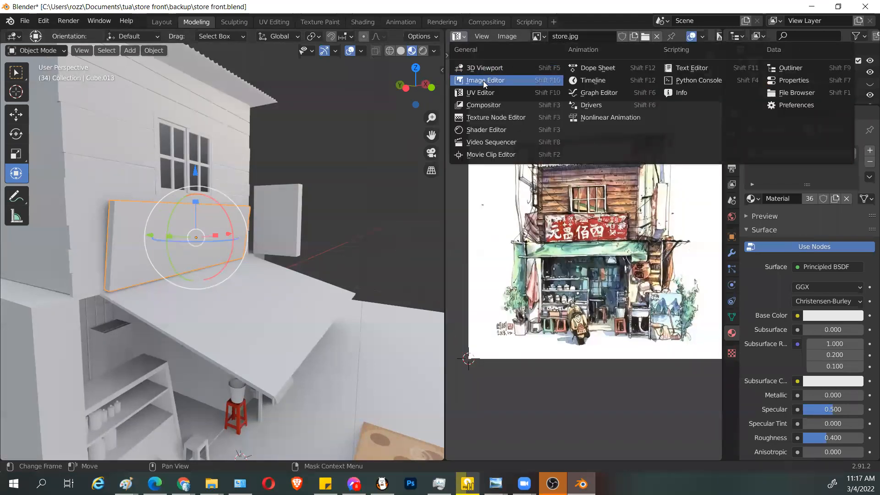
left_click(486, 93)
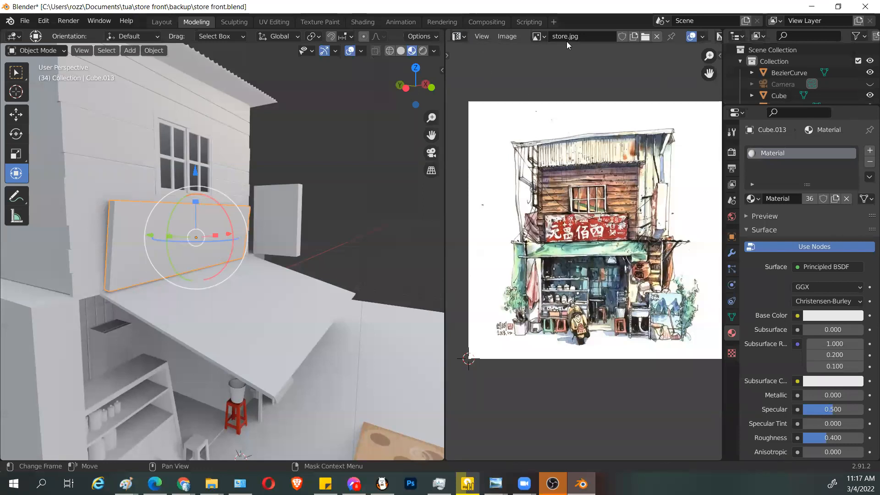
left_click(657, 36)
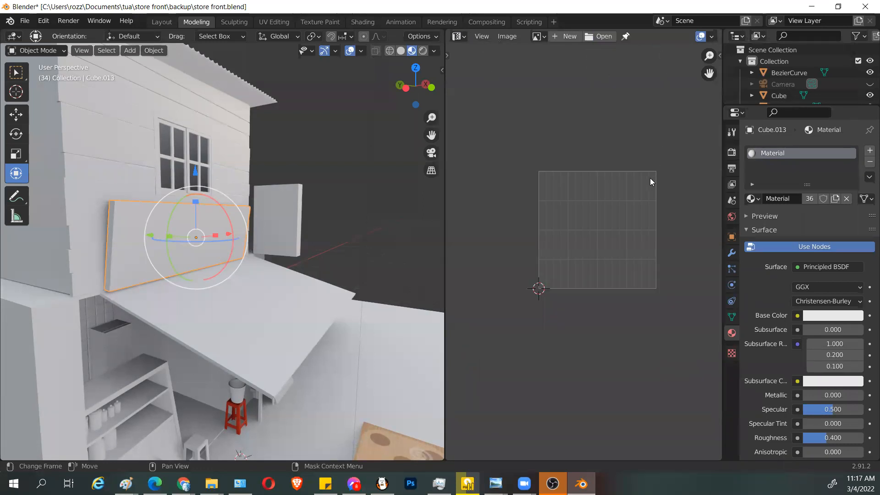
left_click(537, 37)
Step: Select all linked geometry of the signboard in Edit Mode and unwrap it
key("Tab")
key("Tab")
key("Tab")
scroll(186, 224, "up", 2)
middle_click_drag(187, 223, 154, 262)
key("ctrl+l")
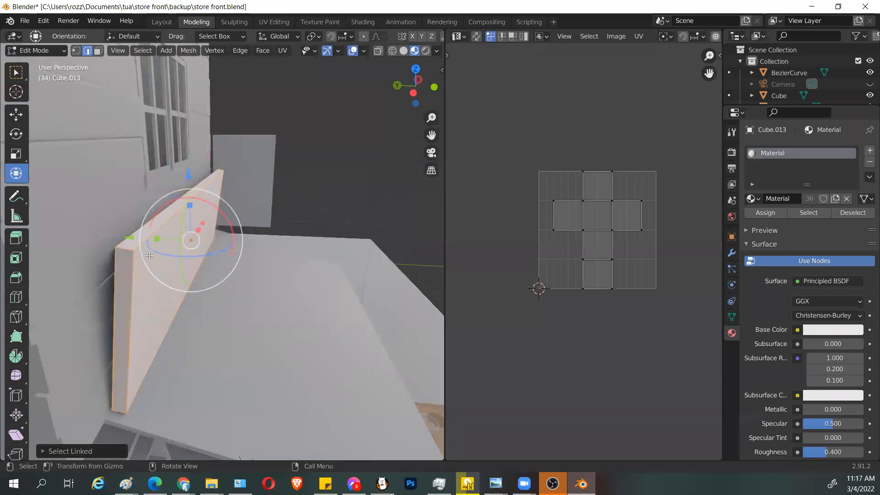
key("u")
left_click(139, 240)
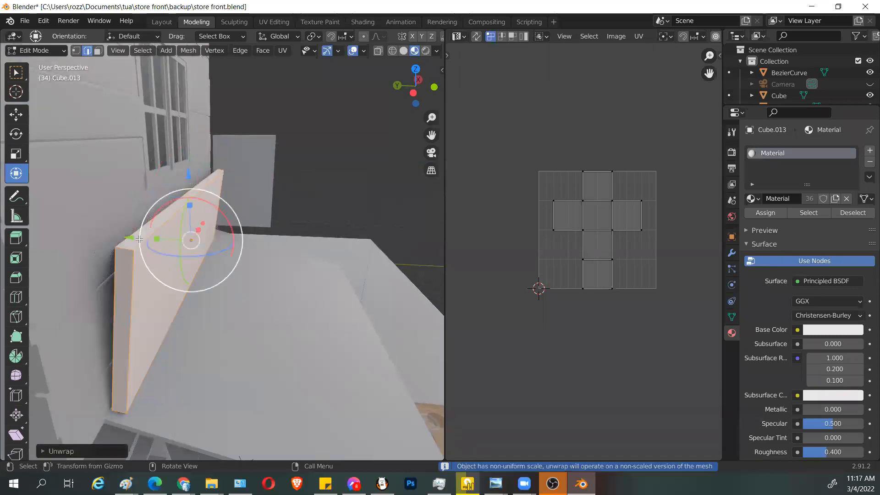
Step: Apply all transforms to the signboard in Object Mode
key("Tab")
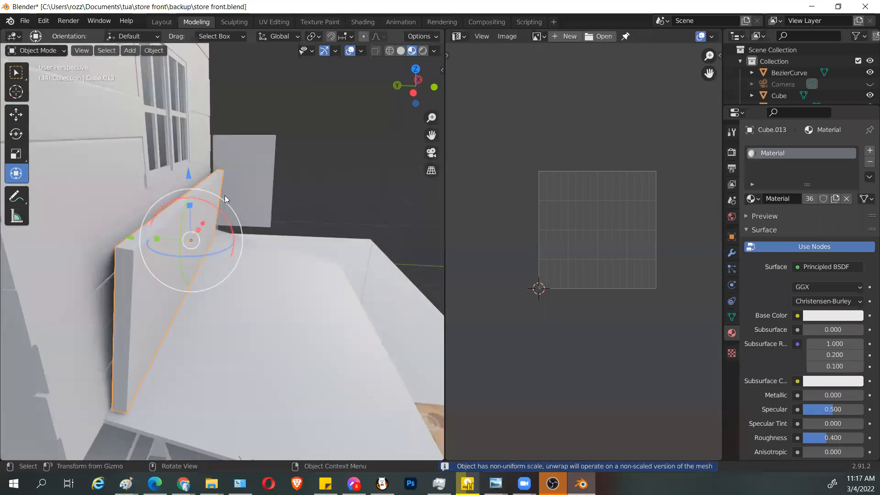
key("ctrl+a")
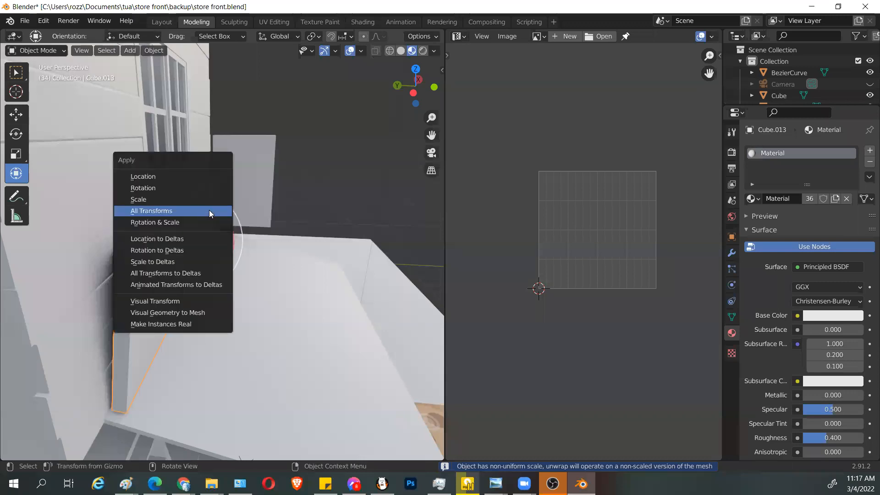
left_click(188, 209)
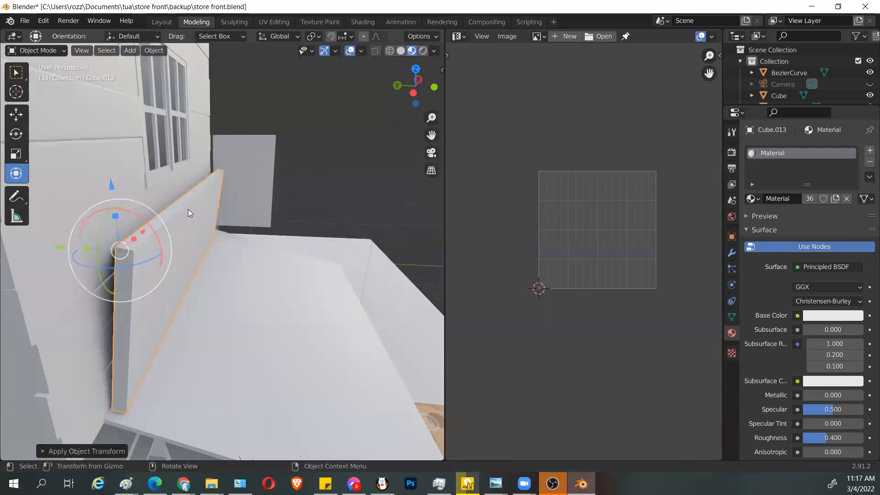
Step: Unwrap the signboard mesh again in Edit Mode, and replace the layout with a Smart UV Project at a 66° angle limit
key("Tab")
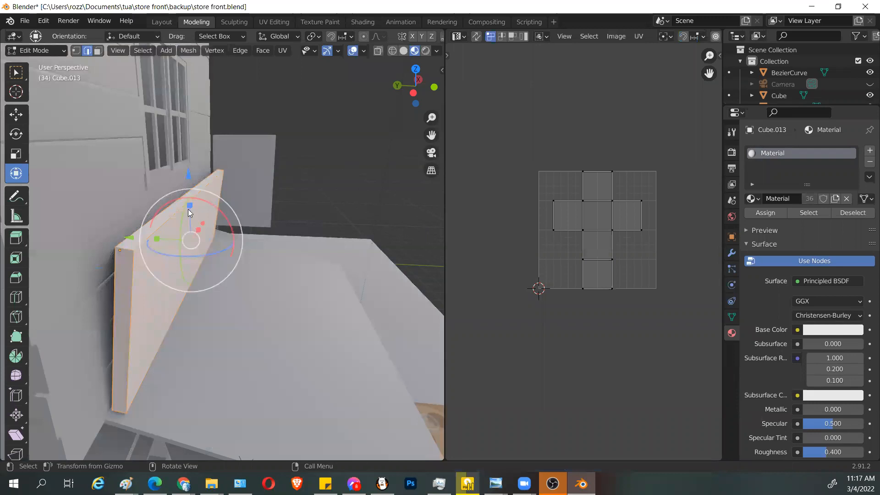
key("u")
left_click(188, 209)
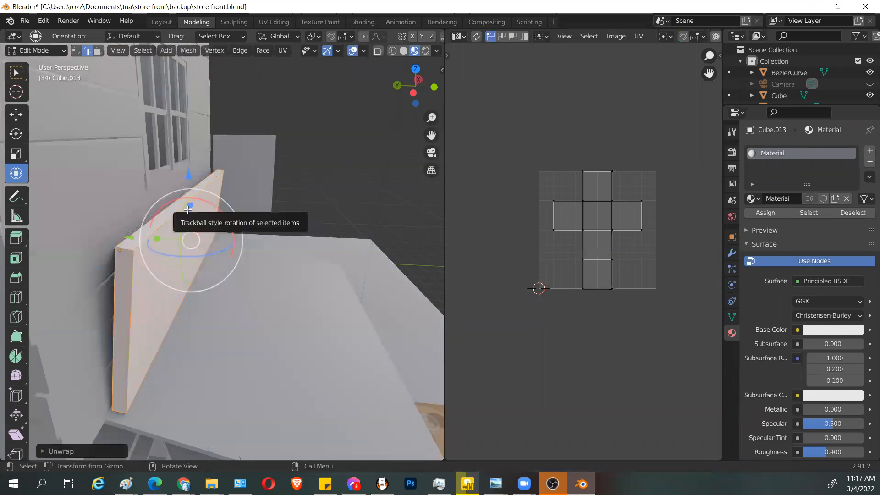
key("u")
left_click(189, 224)
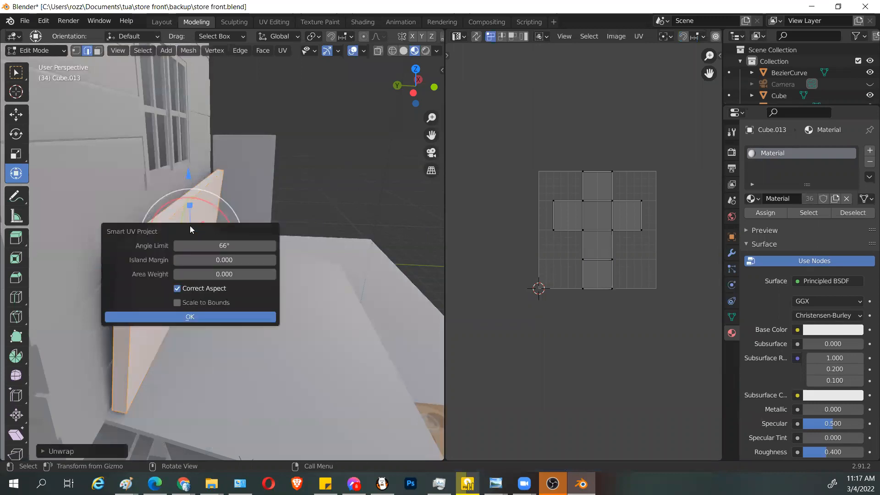
left_click(208, 317)
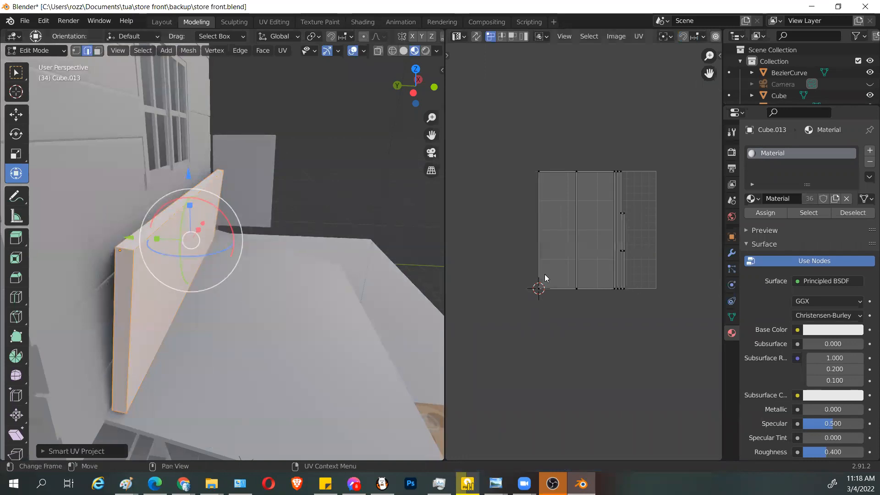
Step: Examine how the signboard's large faces and thin edge faces are laid out in the UV map
scroll(596, 257, "up", 3)
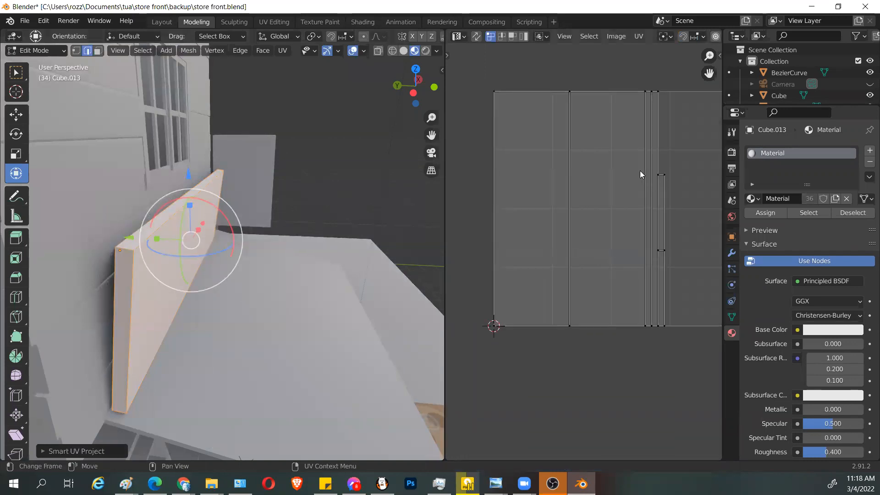
scroll(630, 169, "down", 2)
scroll(649, 248, "up", 2)
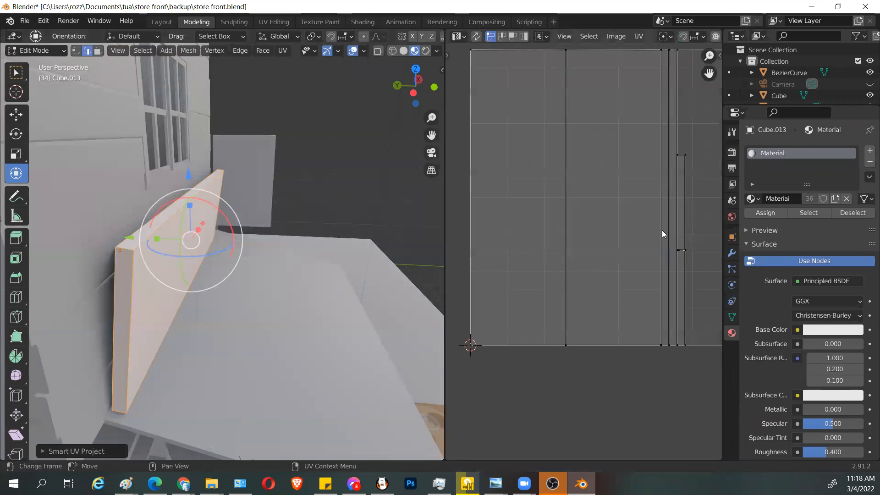
scroll(661, 230, "down", 1)
scroll(599, 210, "down", 2)
scroll(524, 154, "up", 2)
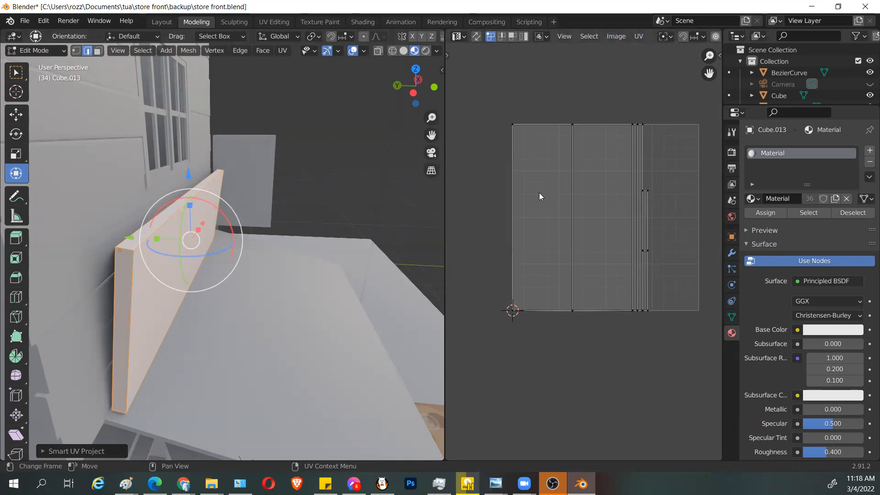
scroll(651, 220, "down", 2)
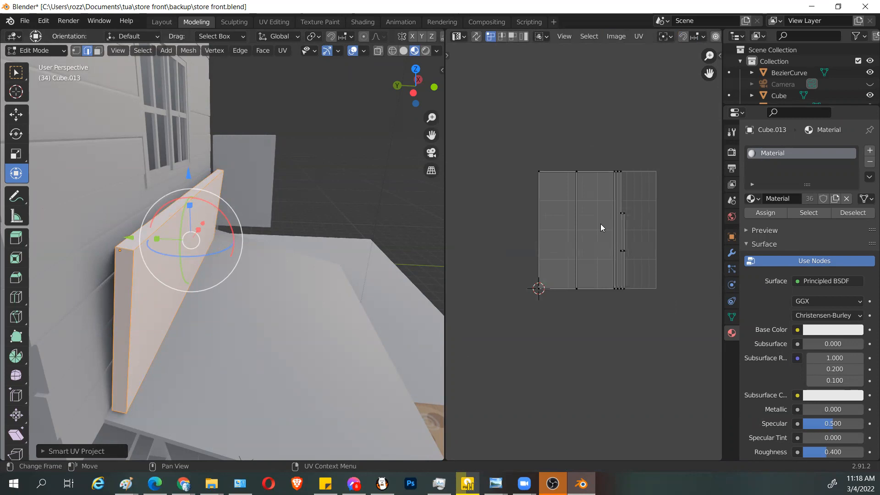
scroll(627, 220, "up", 1)
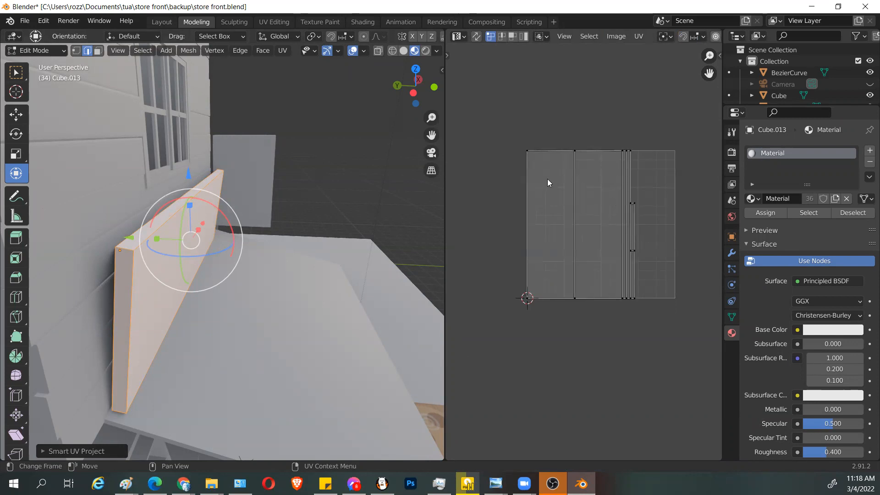
Step: Switch to the Chrome window with the sign image search and search Google Images for "uv checker"
mouse_move(183, 484)
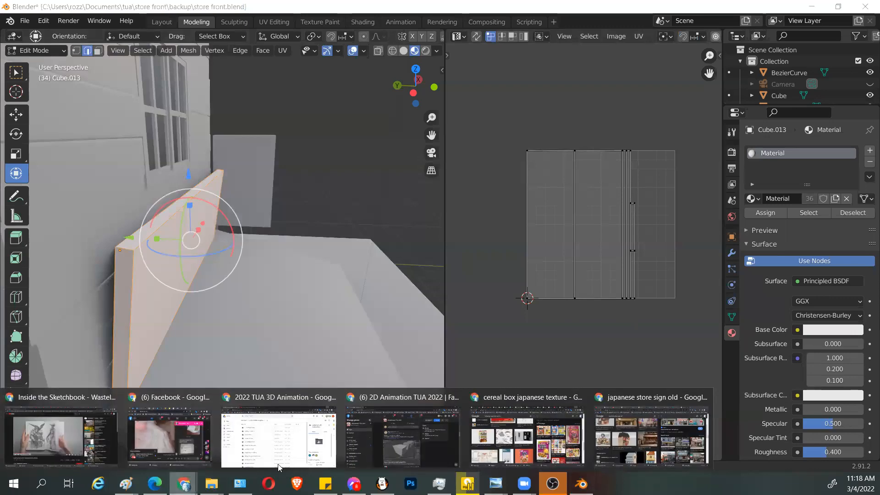
left_click(663, 396)
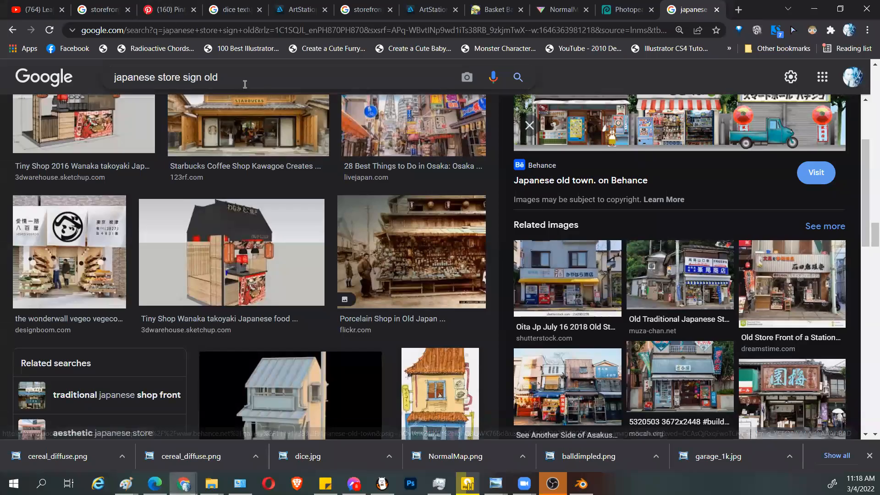
left_click(171, 77)
key("ctrl+a")
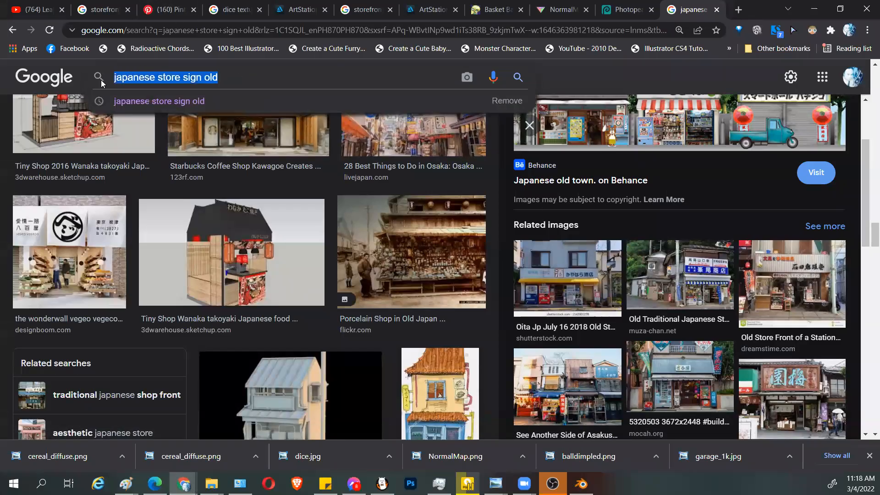
type("uv check")
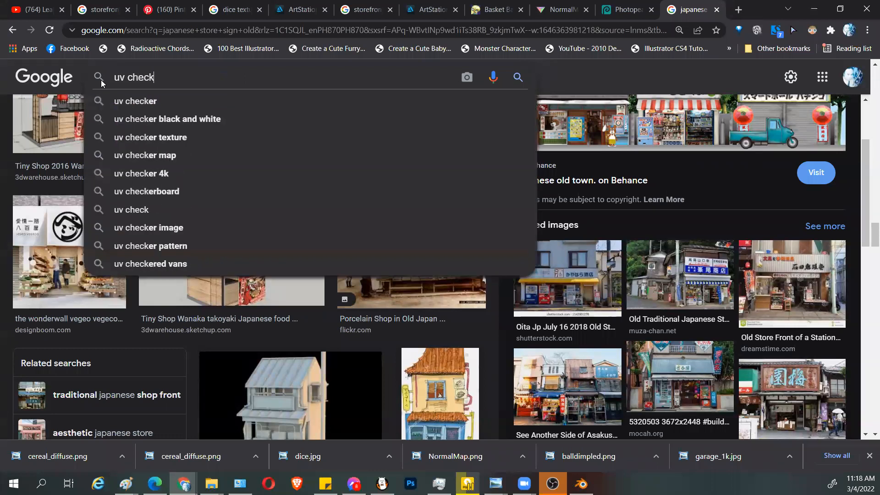
type("er")
key("Return")
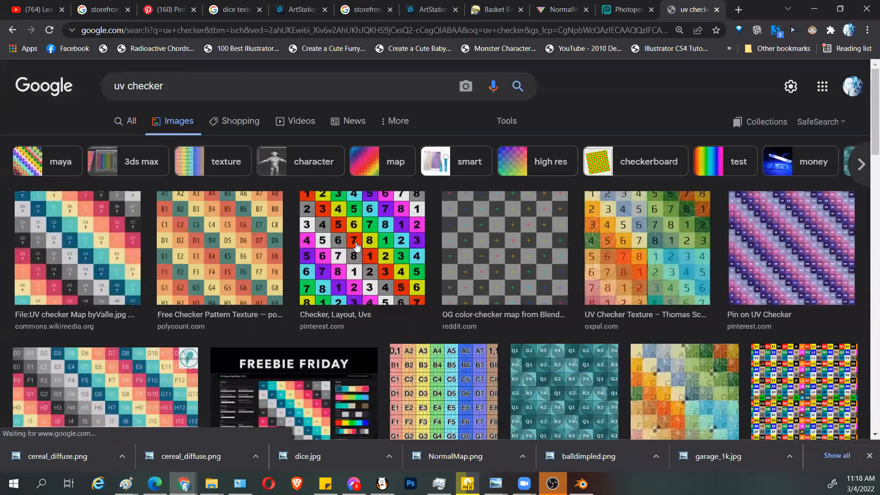
Step: Save Polycount's Free Checker Pattern Texture image as checker in the store front backup folder
left_click(259, 236)
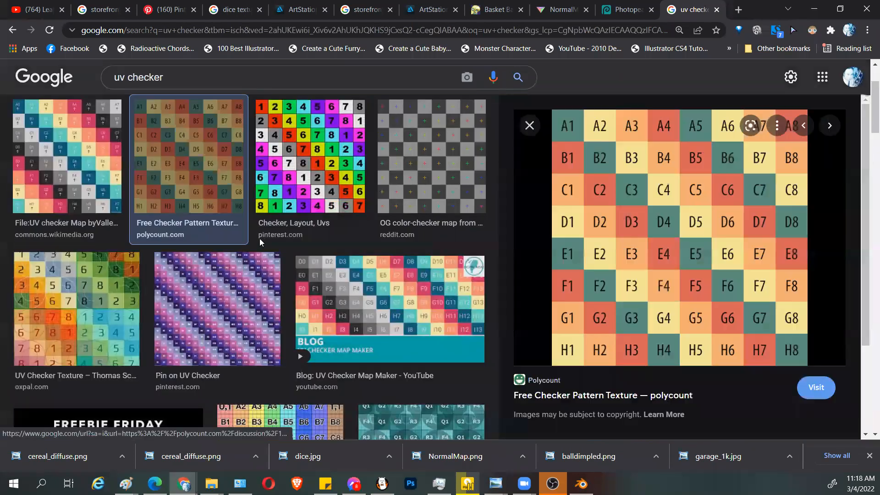
right_click(668, 201)
left_click(712, 335)
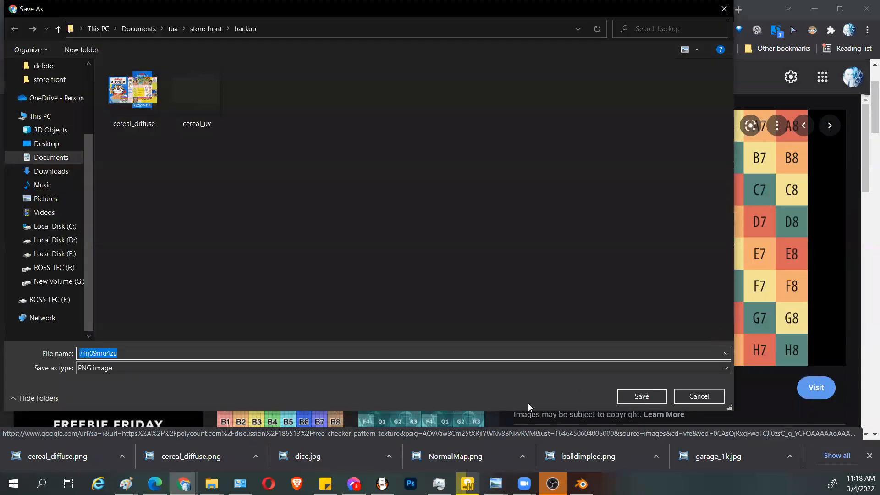
type("checker")
key("Return")
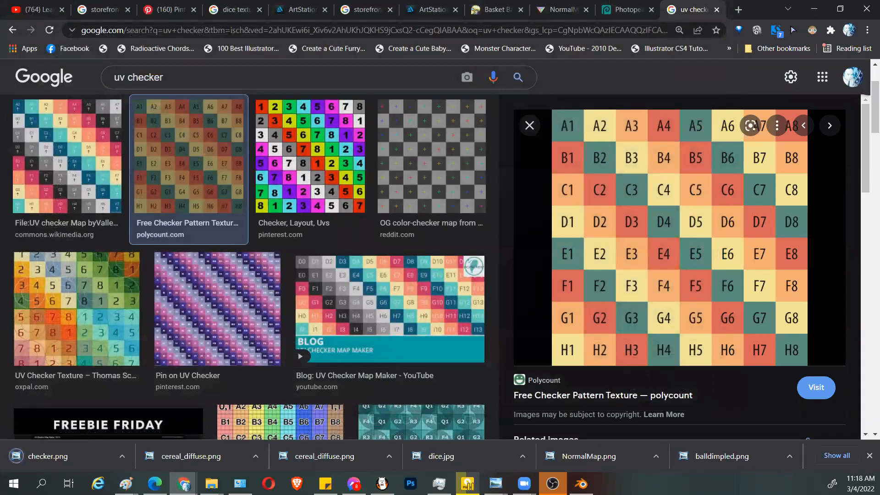
Step: Switch to Blender and show the signboard's material nodes in a Shader Editor in place of the UV layout
left_click(580, 482)
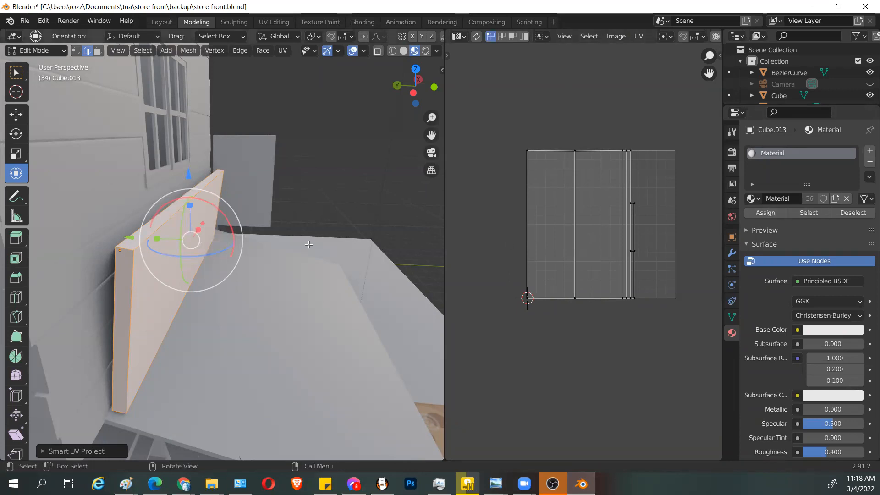
left_click(458, 37)
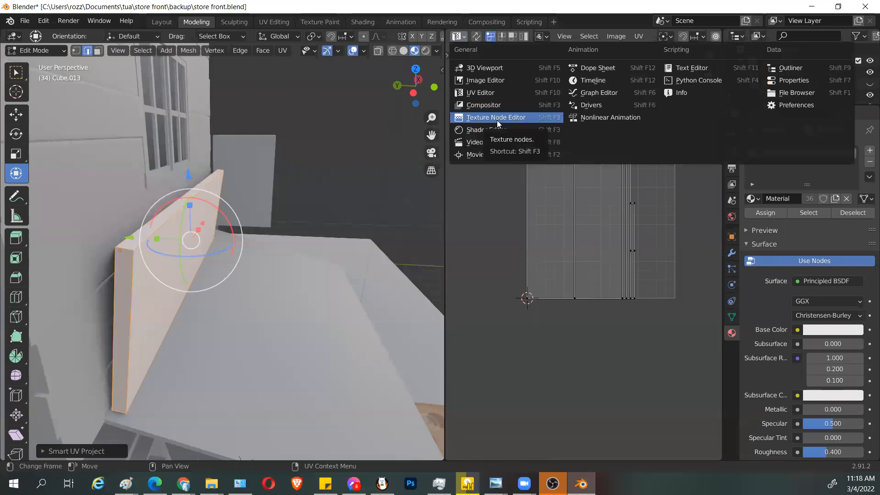
left_click(496, 129)
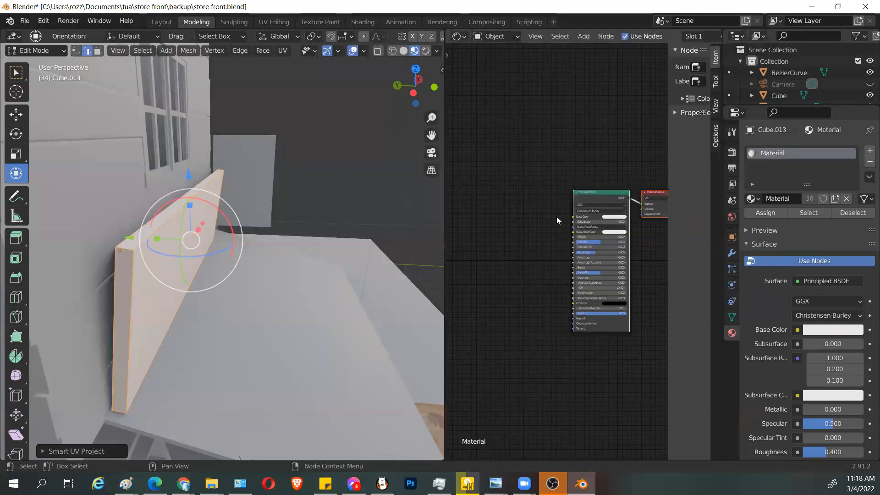
scroll(556, 217, "down", 1)
middle_click_drag(552, 224, 505, 210)
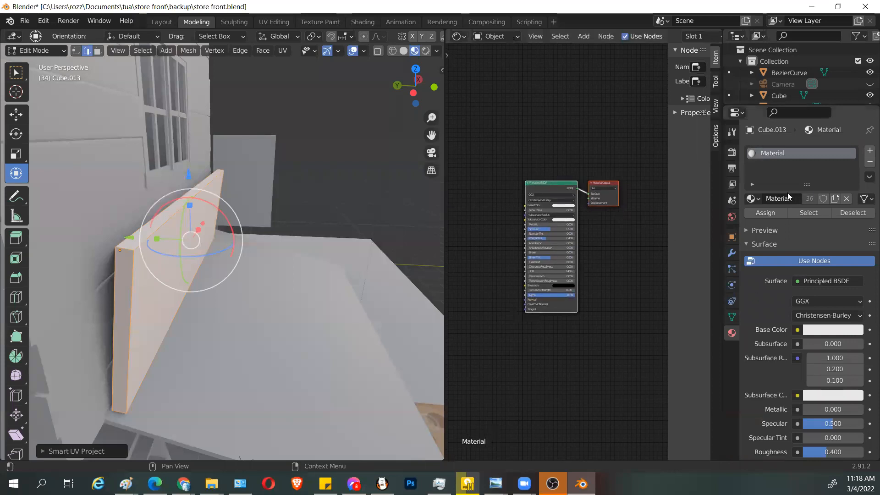
Step: Remove the shared material from the signboard in Object Mode and create a new material for it
left_click(868, 163)
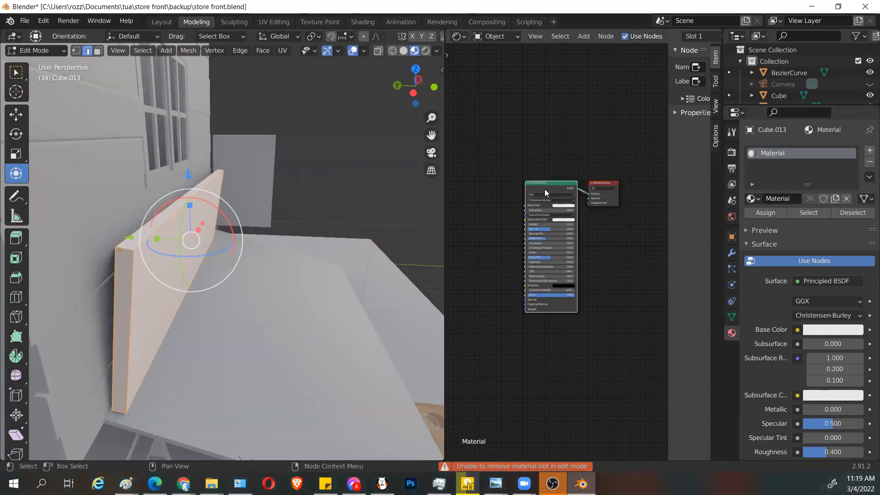
key("Tab")
left_click(867, 164)
left_click(806, 198)
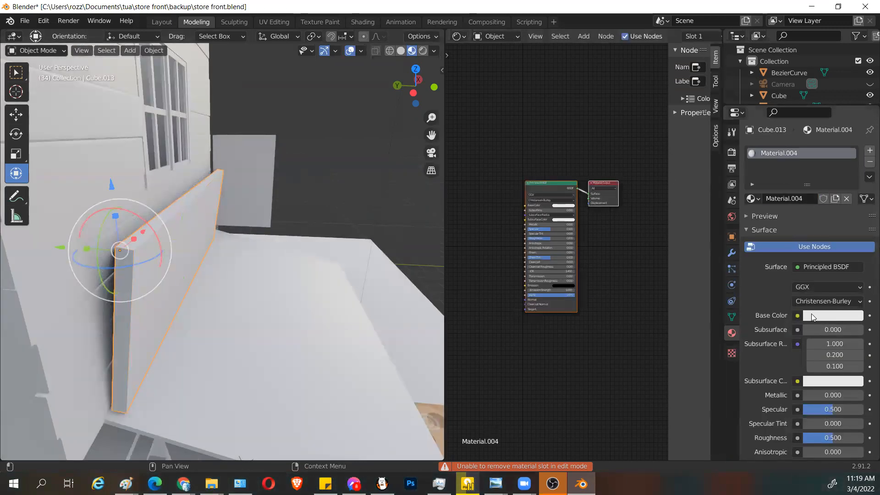
Step: Add an Image Texture node and connect its Color output to the Principled BSDF's Base Color
scroll(519, 208, "up", 3)
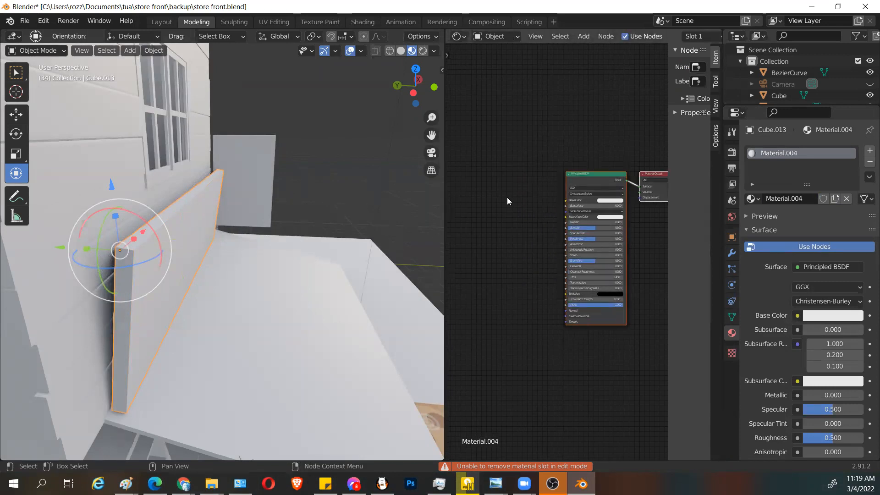
key("shift+a")
mouse_move(506, 197)
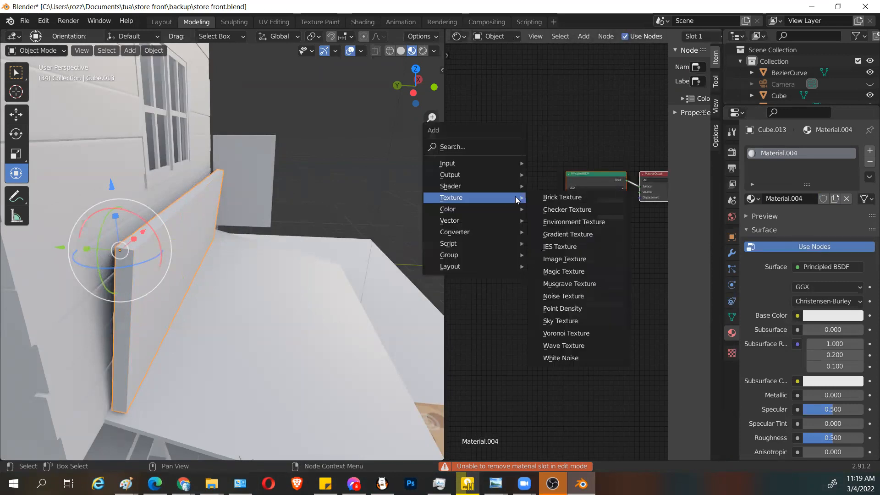
left_click(546, 259)
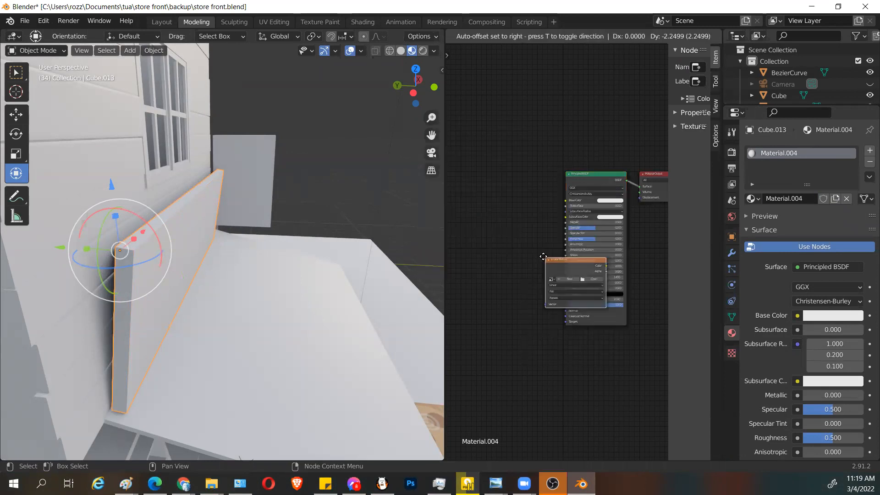
left_click(539, 198)
scroll(545, 200, "up", 3)
scroll(545, 197, "up", 1)
middle_click_drag(561, 149, 524, 213)
left_click_drag(519, 181, 539, 208)
middle_click_drag(541, 209, 609, 210)
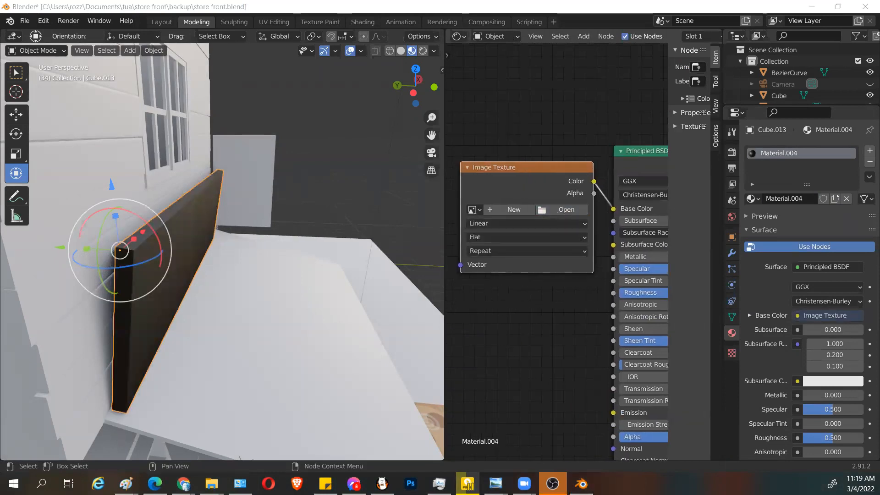
Step: Load checker.png into the Image Texture node and view the pattern on the signboard
left_click(567, 210)
double_click(300, 157)
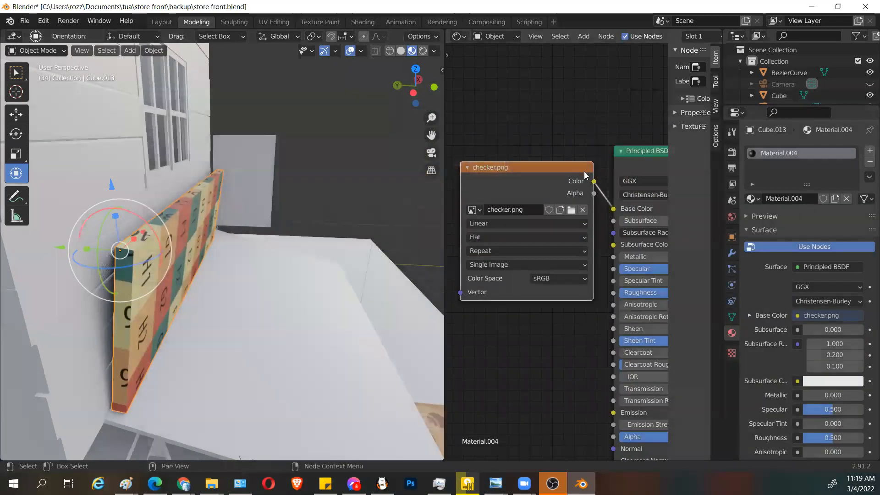
middle_click_drag(244, 296, 278, 297)
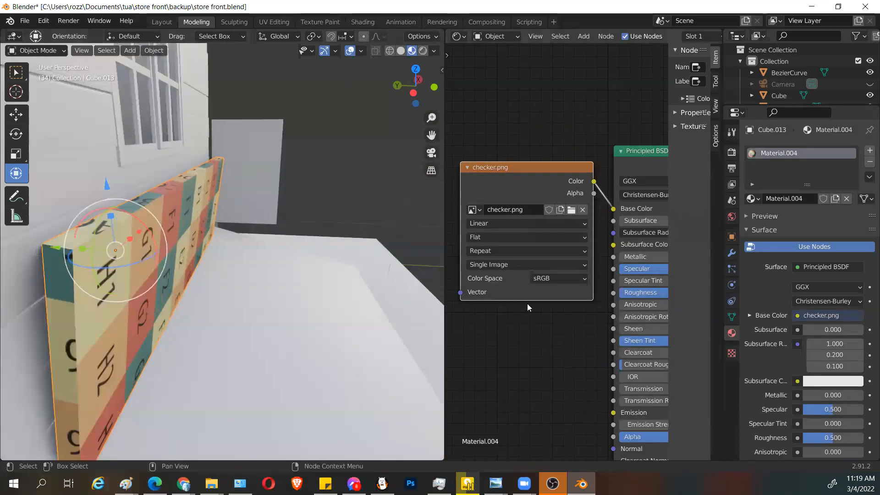
Step: Replace the Shader Editor with an Image Editor and display checker.png in it
scroll(545, 247, "down", 2)
scroll(571, 145, "down", 2)
left_click(457, 37)
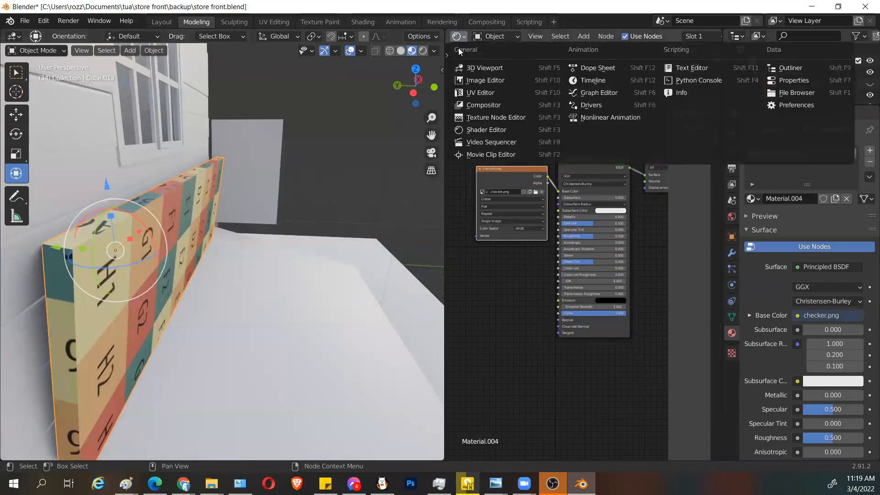
left_click(477, 83)
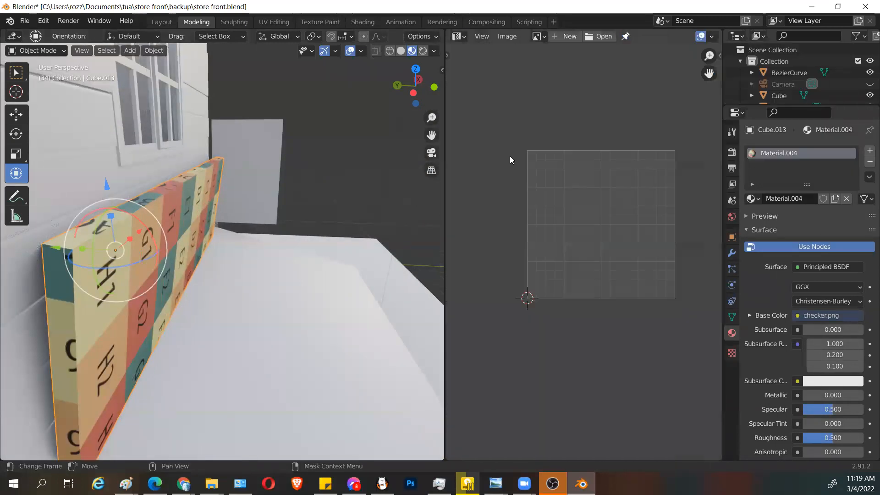
left_click(541, 39)
left_click(549, 65)
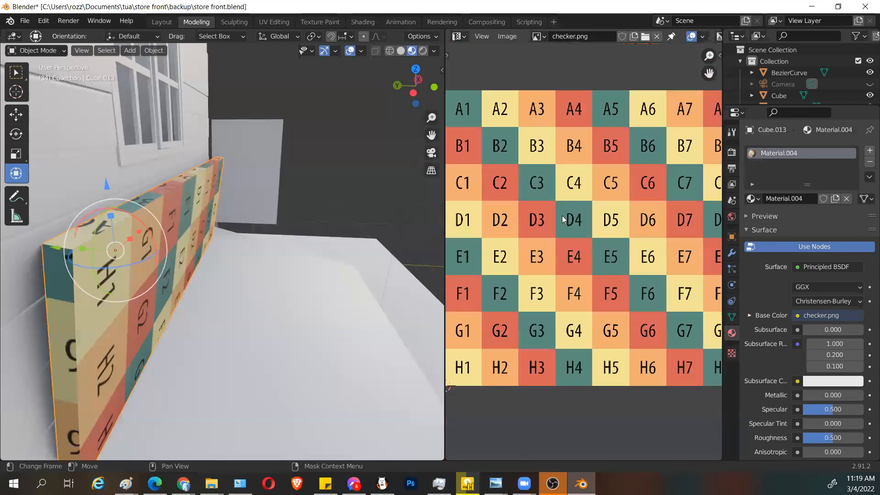
Step: Put the signboard in Edit Mode and select all its UV islands over the checker image
scroll(563, 219, "down", 2)
key("Tab")
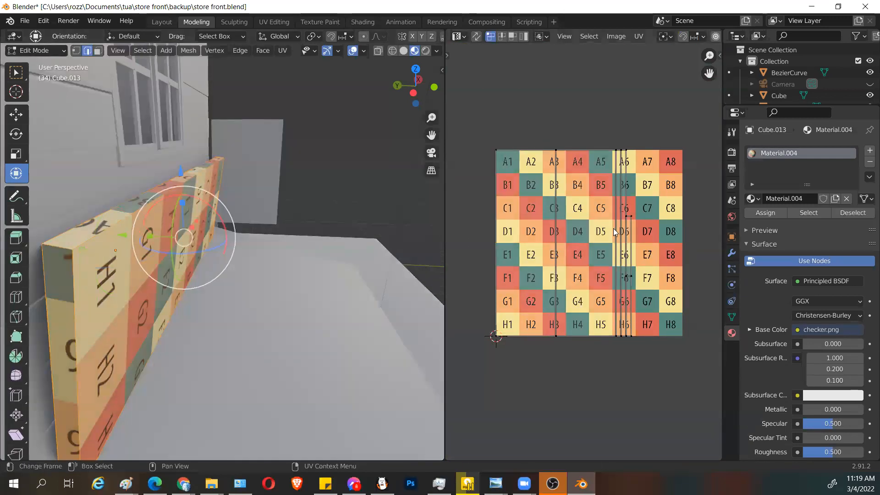
middle_click_drag(315, 285, 262, 275)
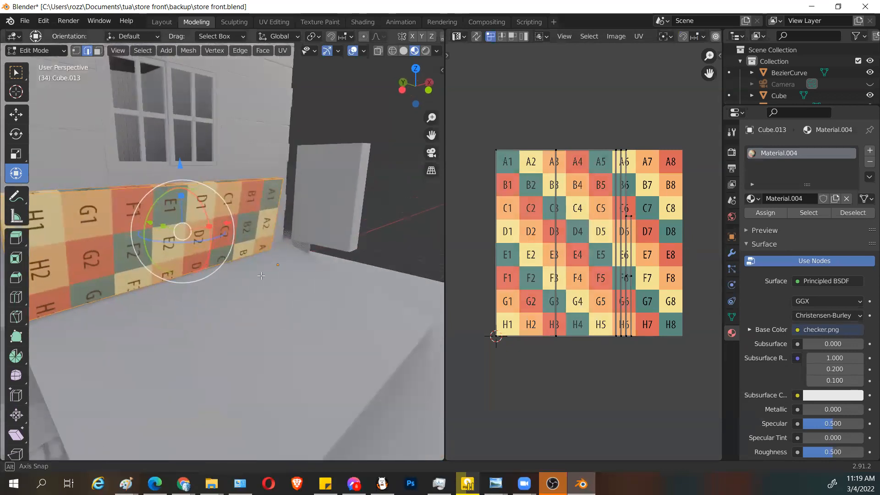
left_click_drag(480, 122, 667, 378)
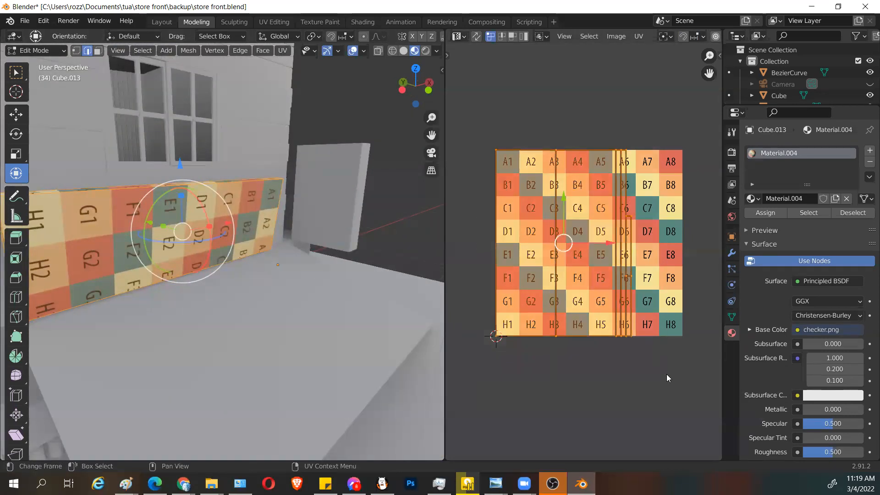
key("r")
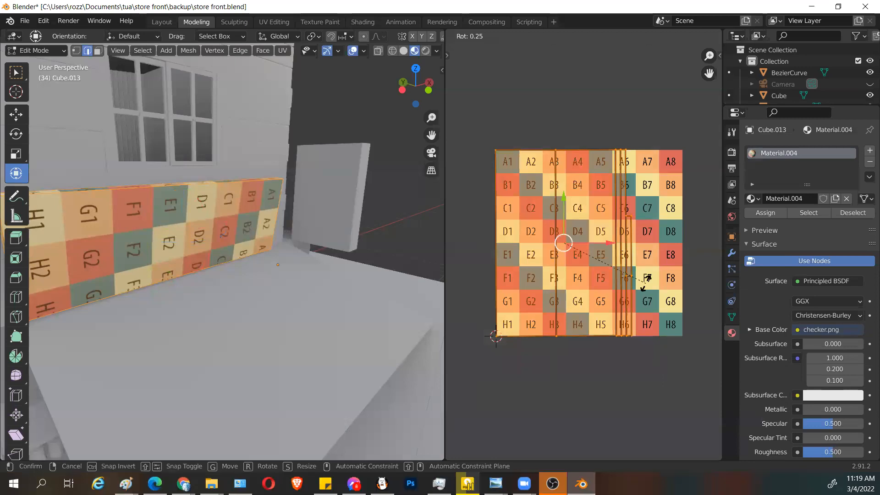
type("90")
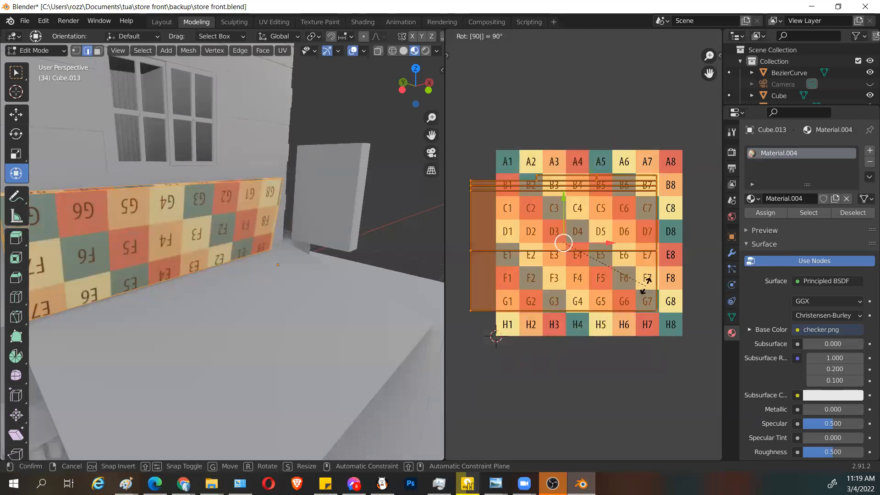
key("Return")
type("r180")
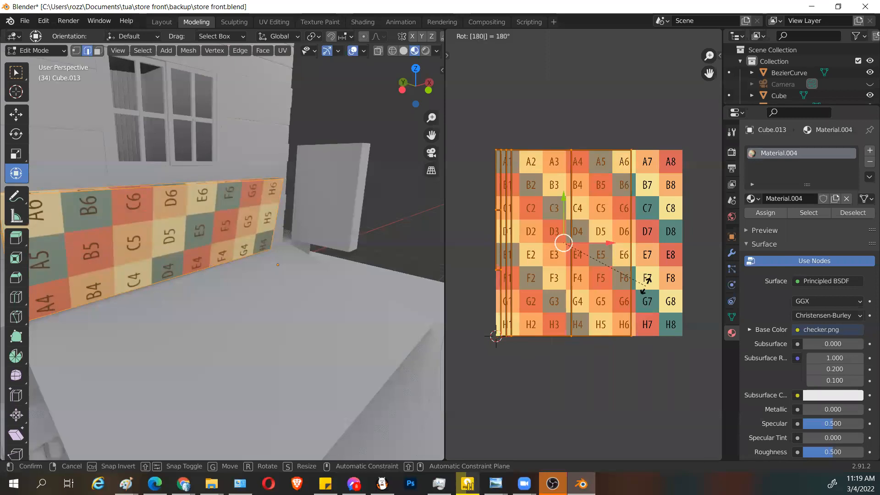
key("Return")
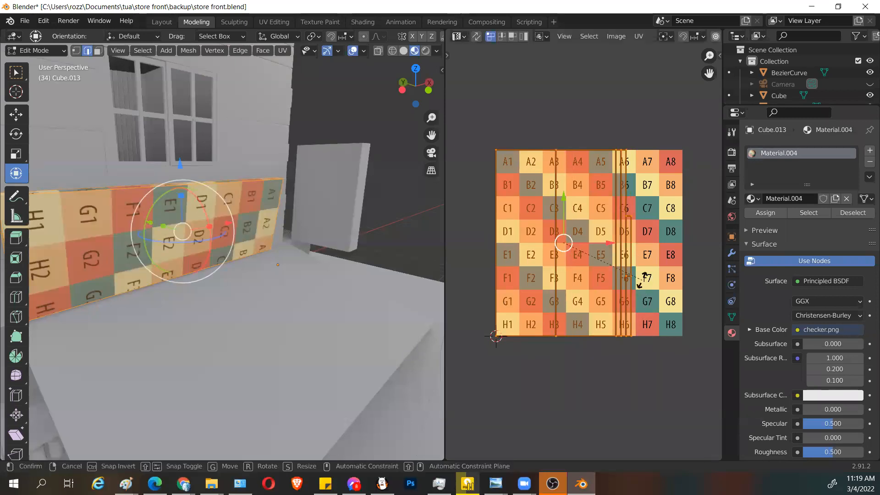
Step: Rotate all the signboard's UV islands by -90° so the checker labels read upright on its front face
key("r")
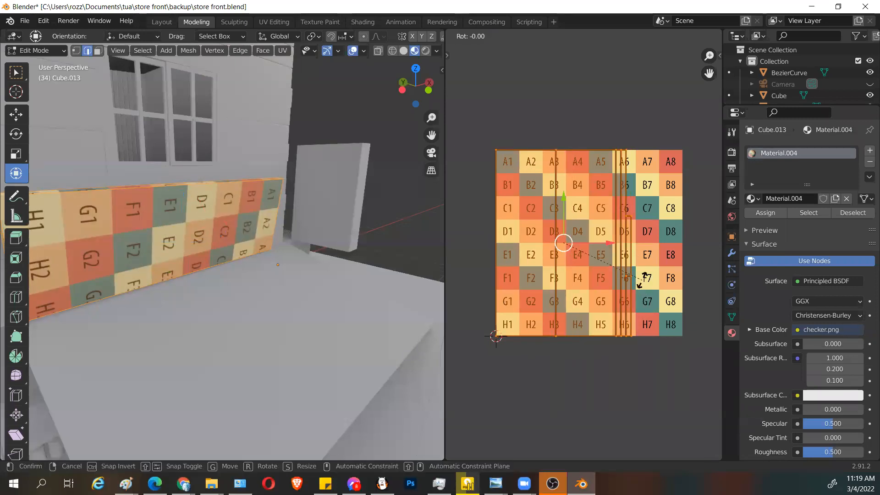
type("-90")
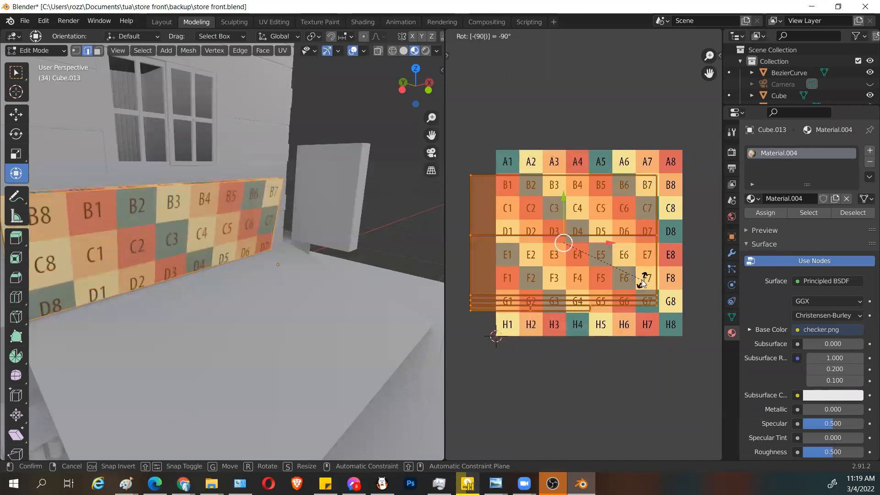
key("Return")
Step: Move and slightly shrink the rotated UV layout to fit inside the checker image's width, spanning rows C to H
key("g")
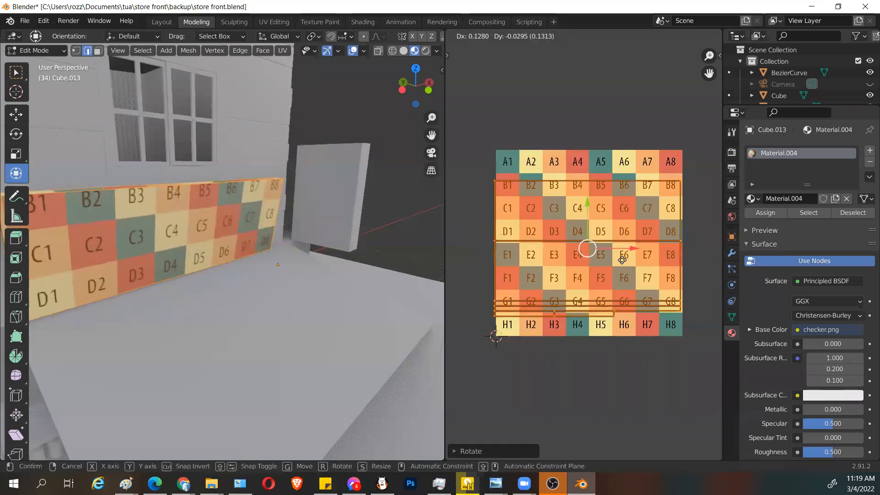
left_click(621, 256)
key("s")
left_click(651, 315)
key("g")
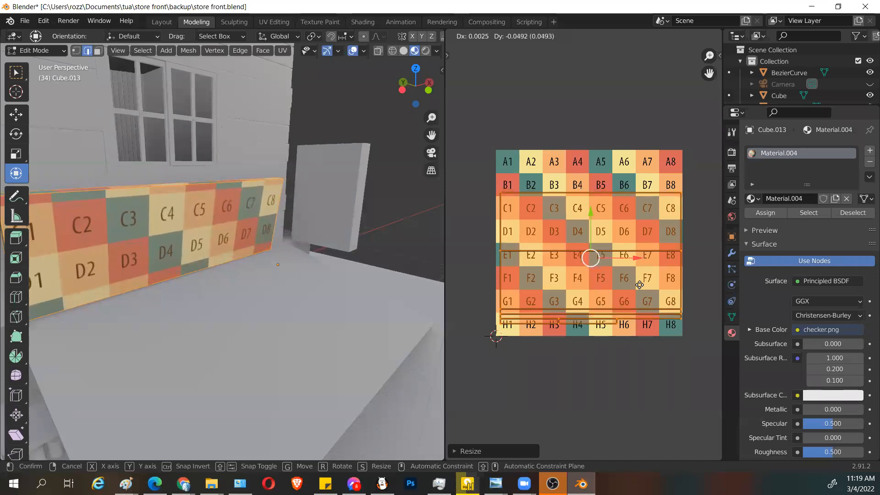
left_click(639, 285)
scroll(580, 274, "up", 1)
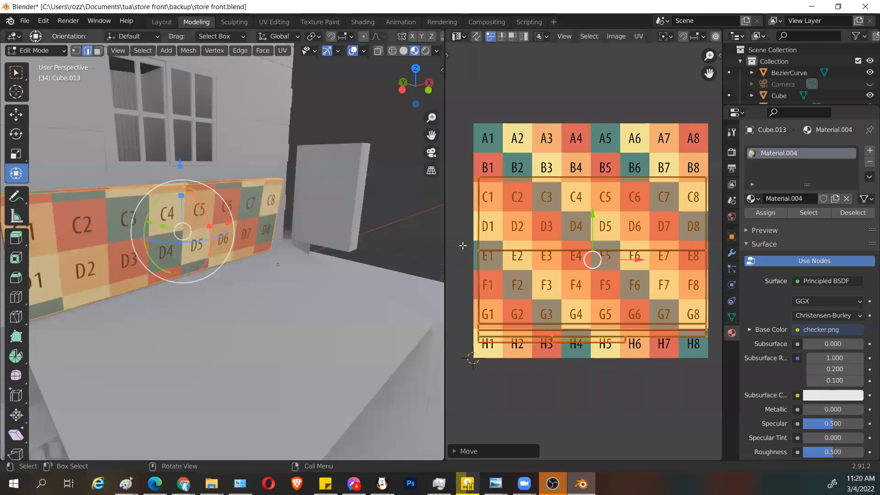
Step: Nudge the signboard's front-face UV island slightly upward to align it with the island directly beneath
scroll(311, 261, "down", 2)
middle_click_drag(312, 261, 292, 257)
left_click(577, 139)
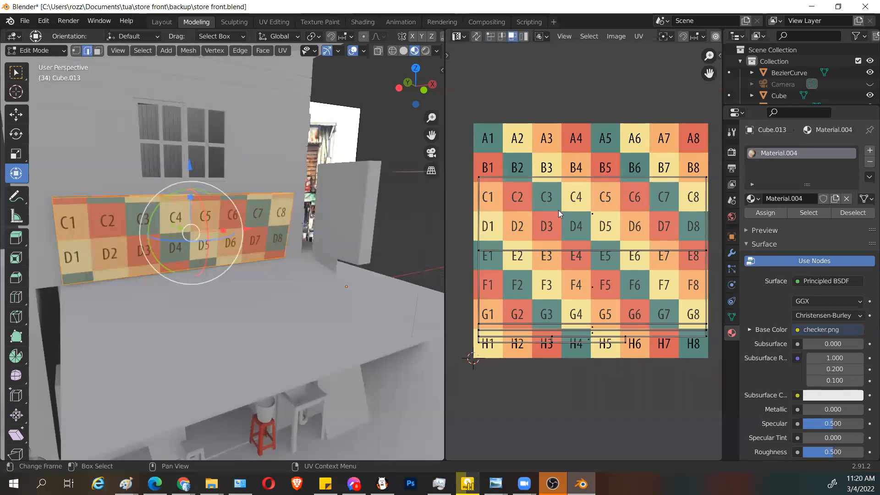
left_click(591, 211)
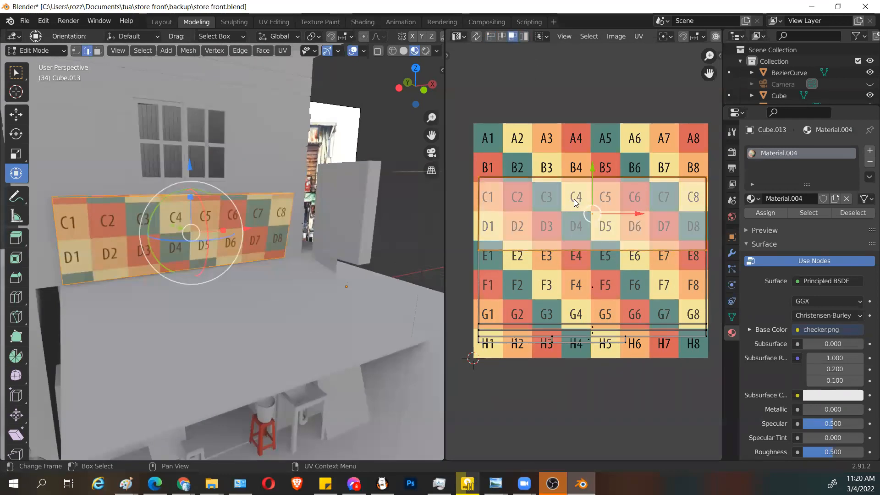
left_click_drag(592, 166, 595, 163)
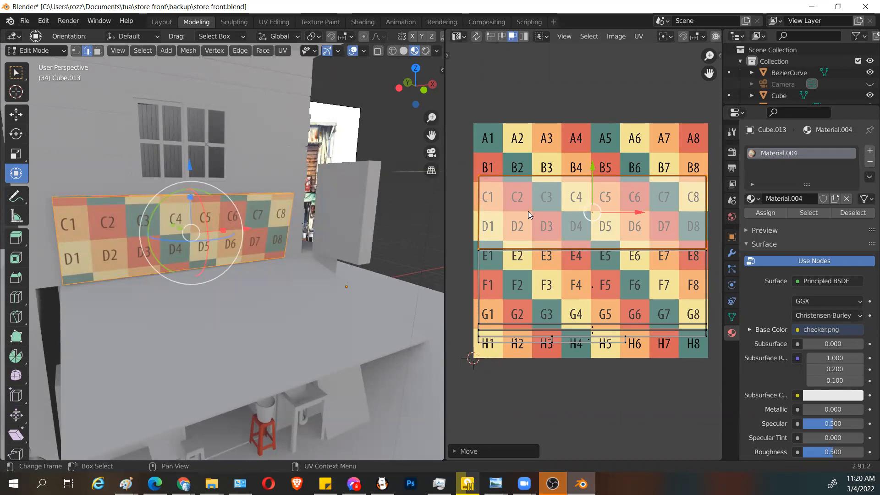
Step: Select all the signboard's UV islands and export their layout as sign_uv.png to the backup folder
left_click_drag(477, 122, 704, 381)
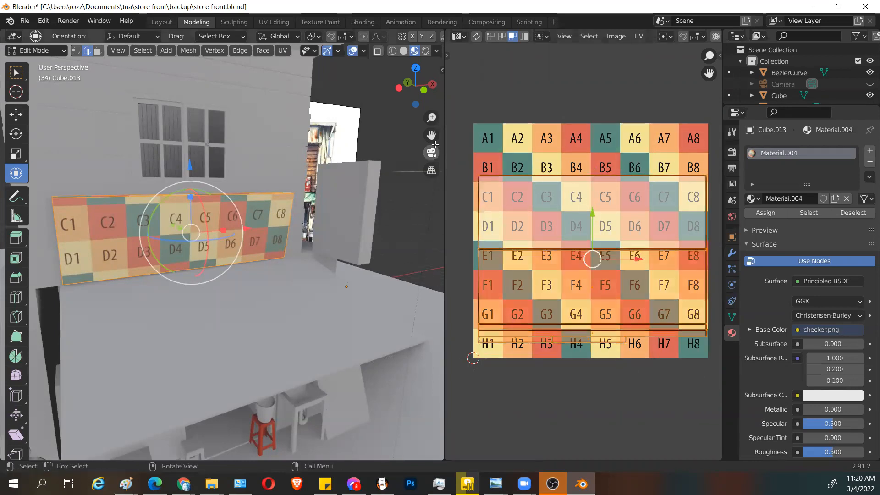
left_click_drag(460, 117, 715, 396)
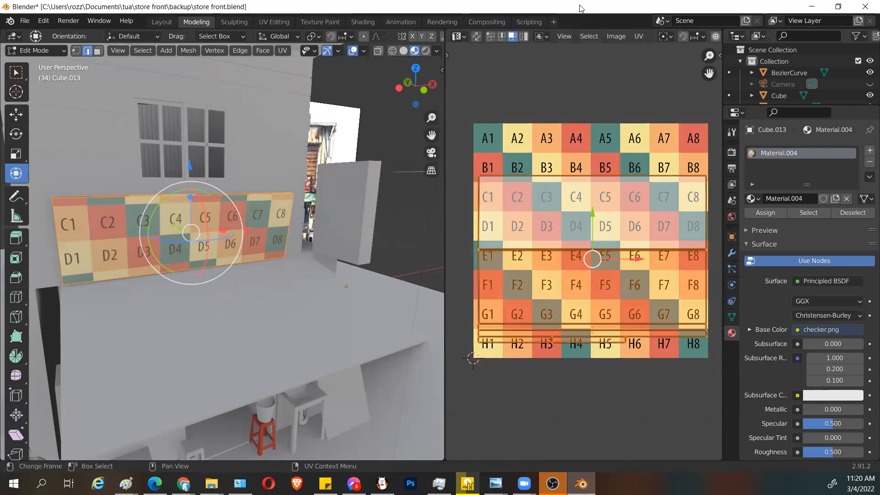
left_click(639, 36)
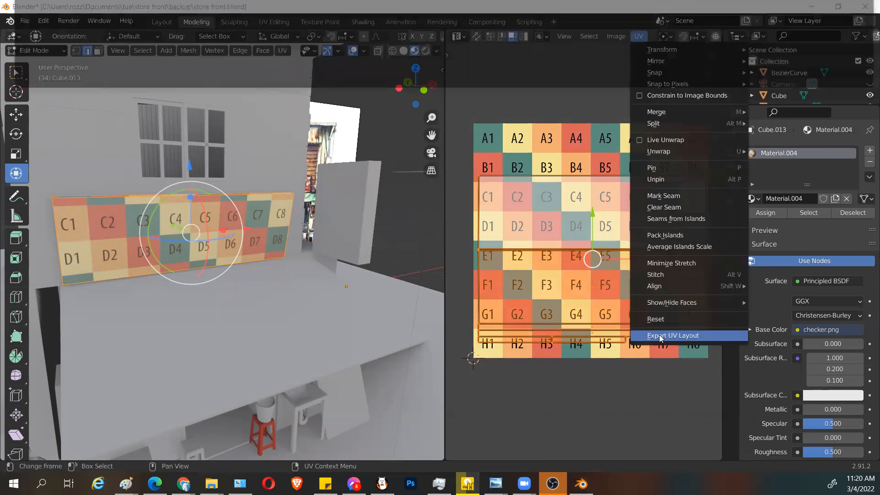
left_click(658, 334)
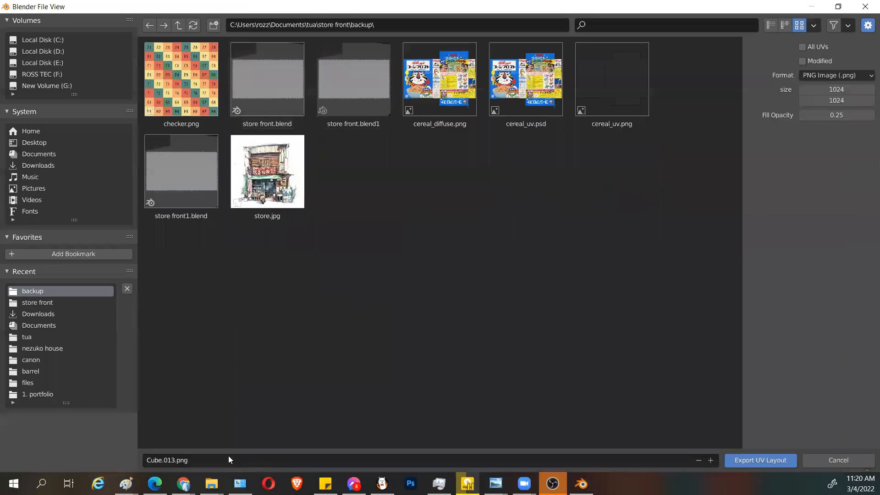
left_click(229, 460)
type("sig")
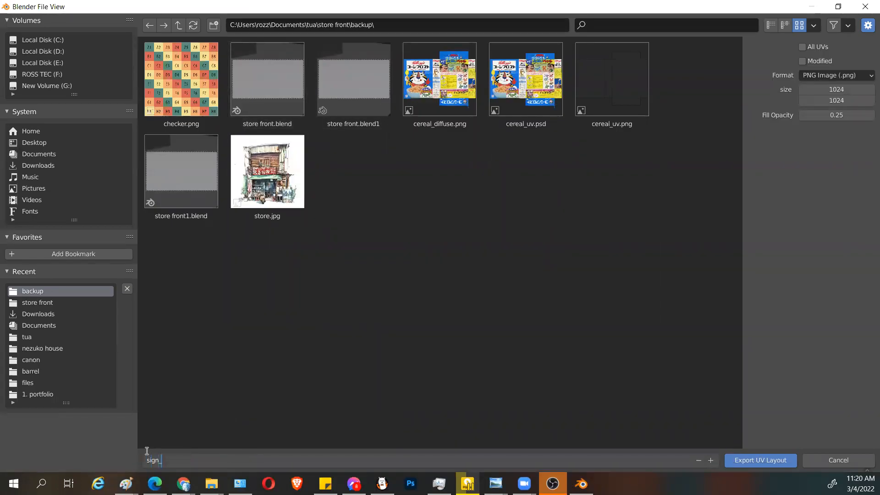
type("n_uv")
key("Return")
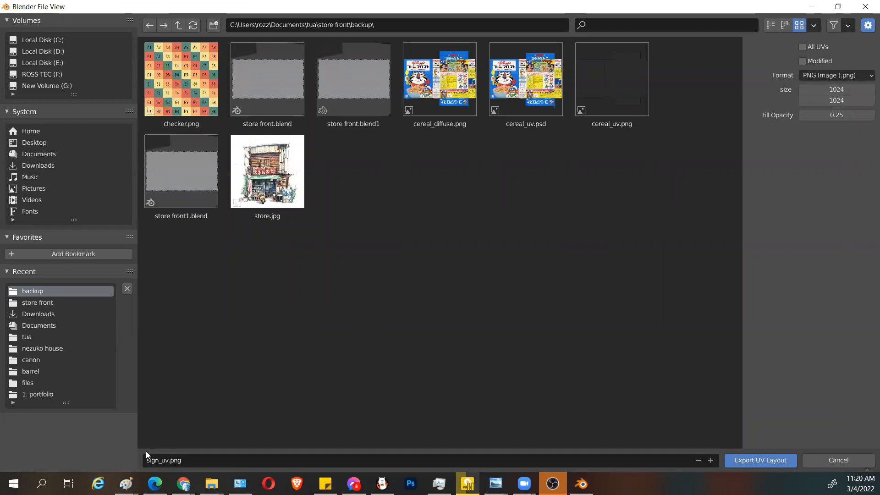
left_click(755, 461)
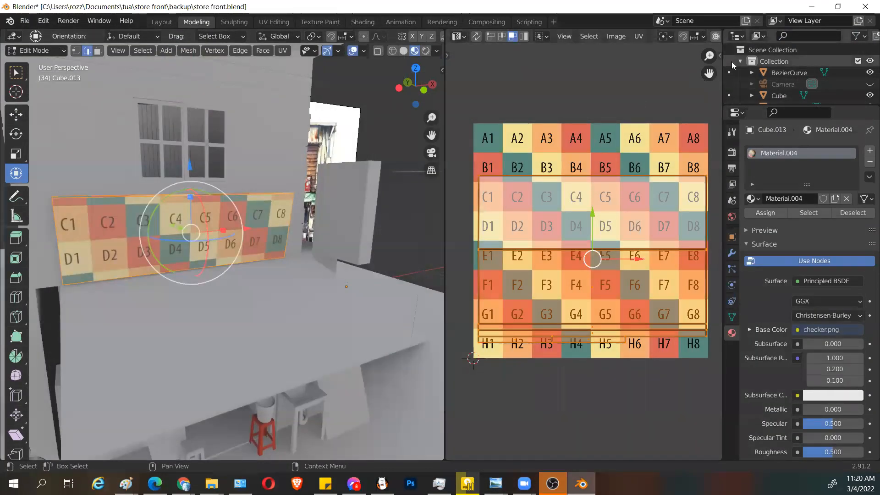
Step: Switch to Photopea and open sign_uv from the backup folder
left_click(811, 7)
left_click(630, 10)
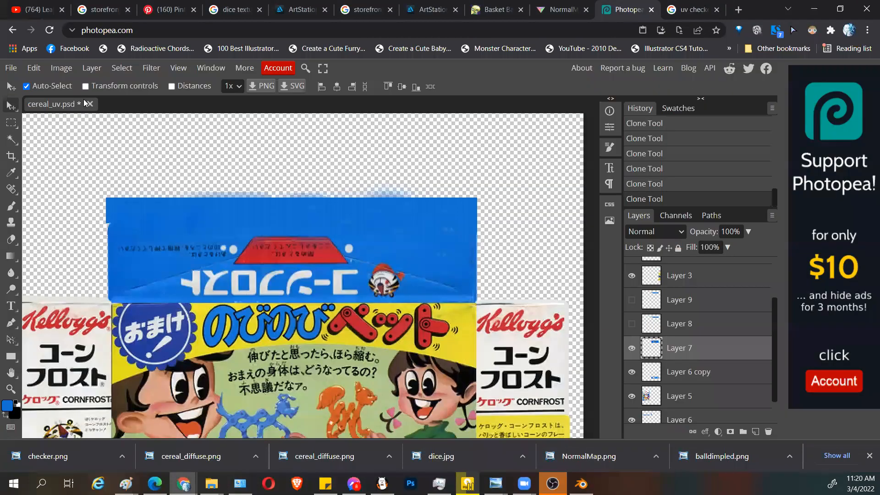
left_click(11, 68)
left_click(21, 99)
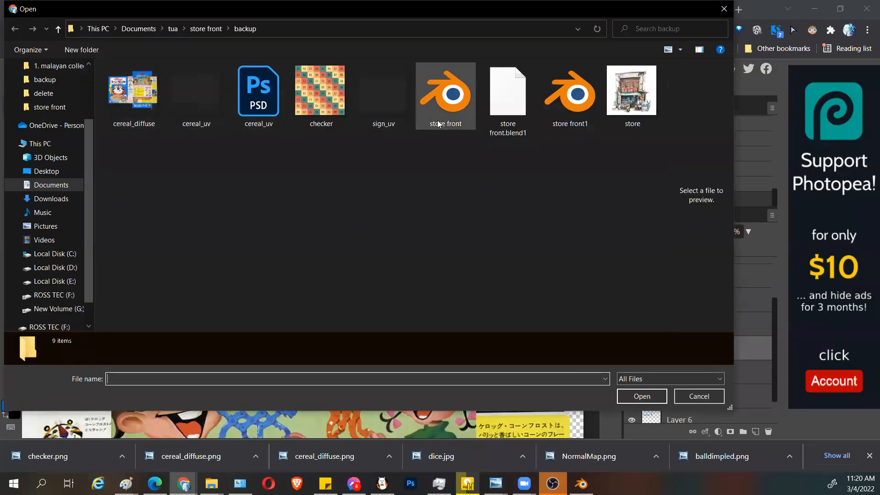
left_click(393, 110)
left_click(644, 398)
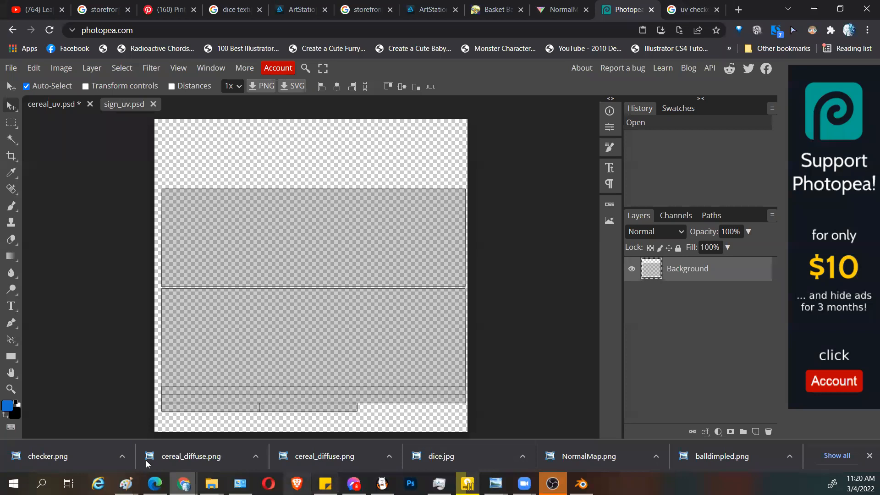
Step: Open the store reference image from the backup folder as a separate document
left_click(10, 69)
left_click(29, 102)
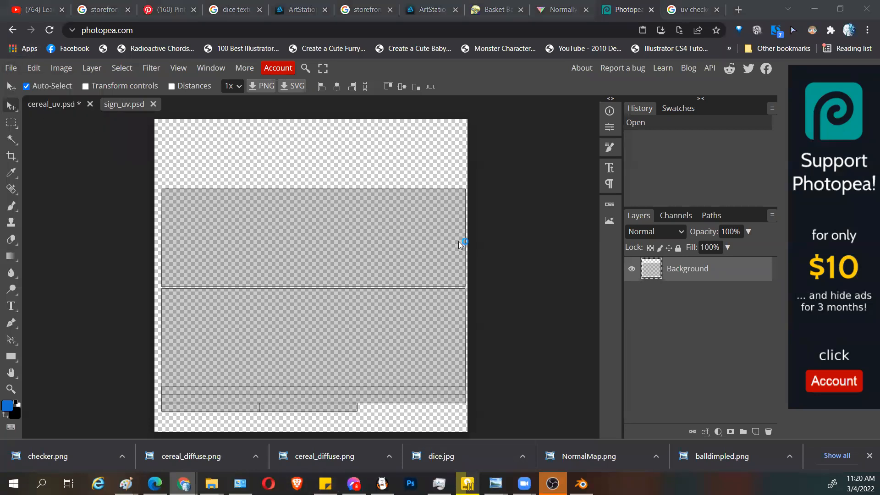
left_click(631, 98)
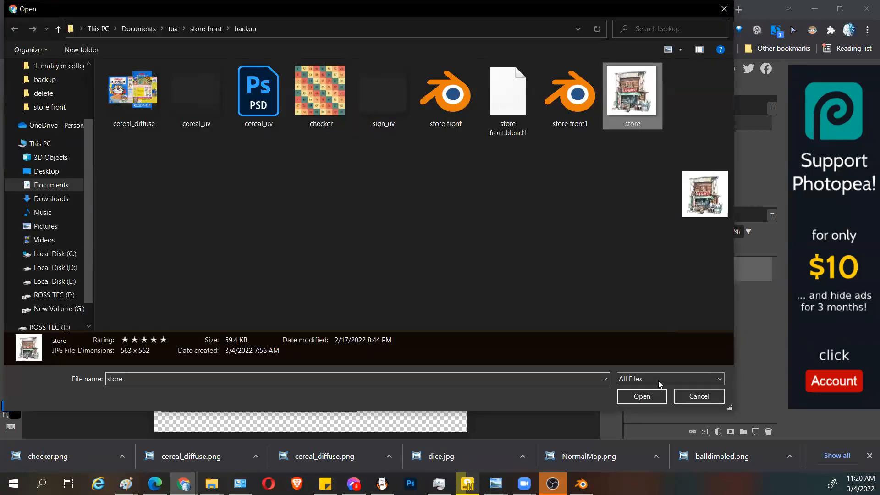
left_click(641, 395)
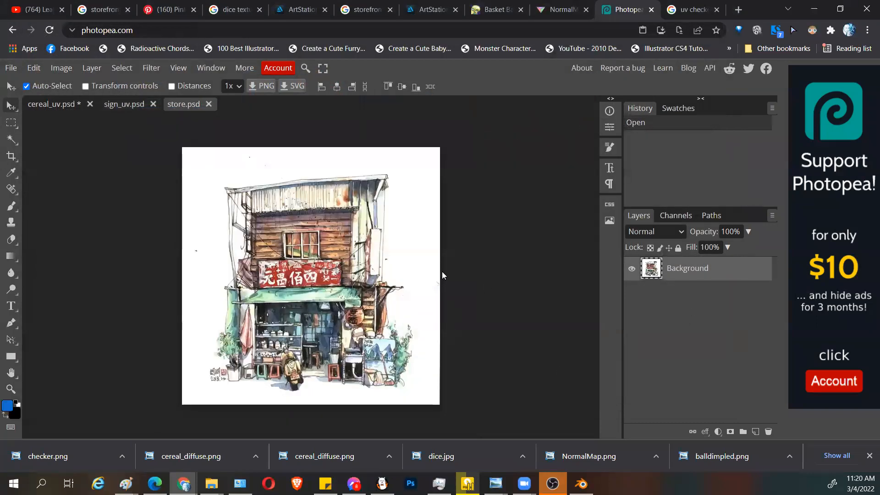
Step: Make a rectangular selection around the red signboard above the green awning in the store image
key("ctrl+a")
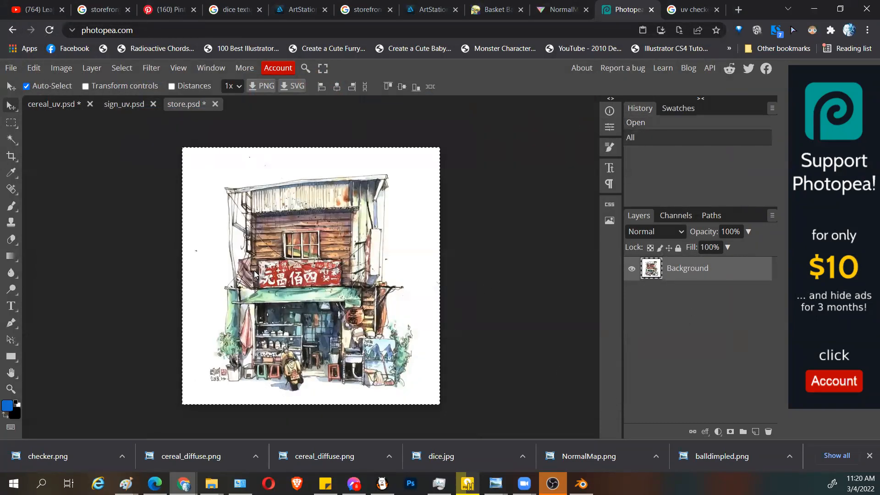
left_click(465, 230)
scroll(267, 300, "up", 4, "alt")
scroll(452, 293, "down", 2, "alt")
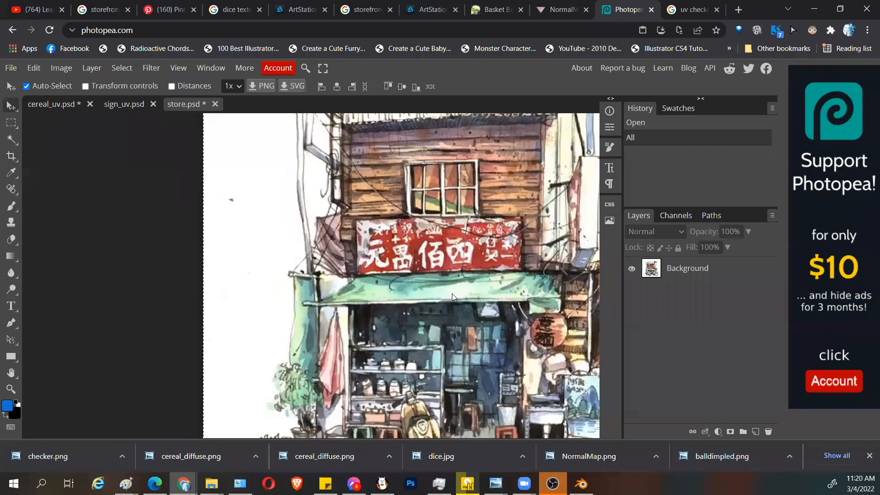
key("m")
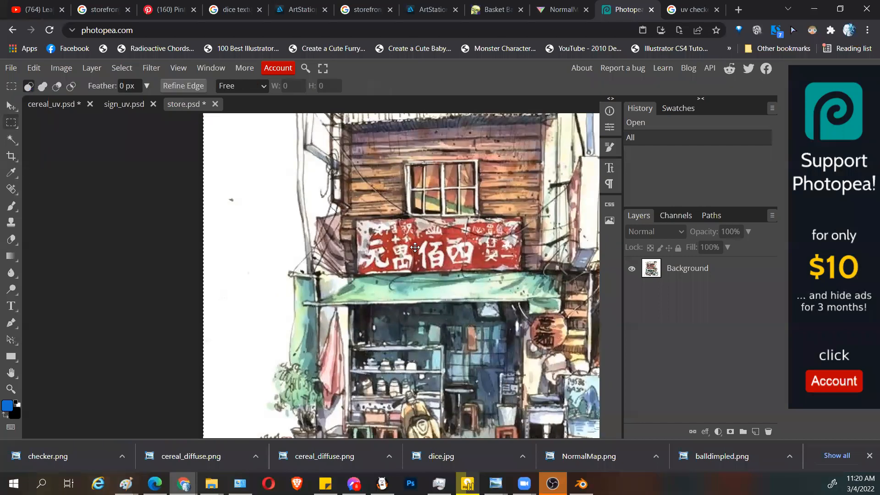
left_click(353, 218)
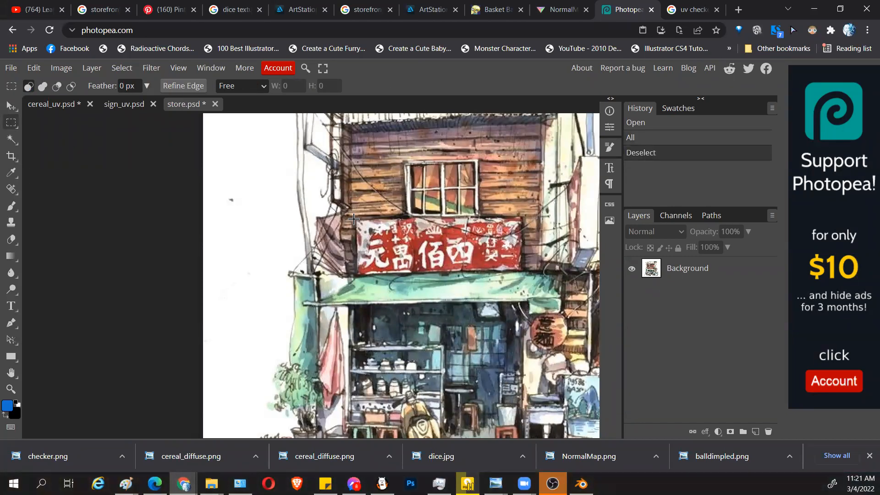
left_click_drag(350, 218, 527, 275)
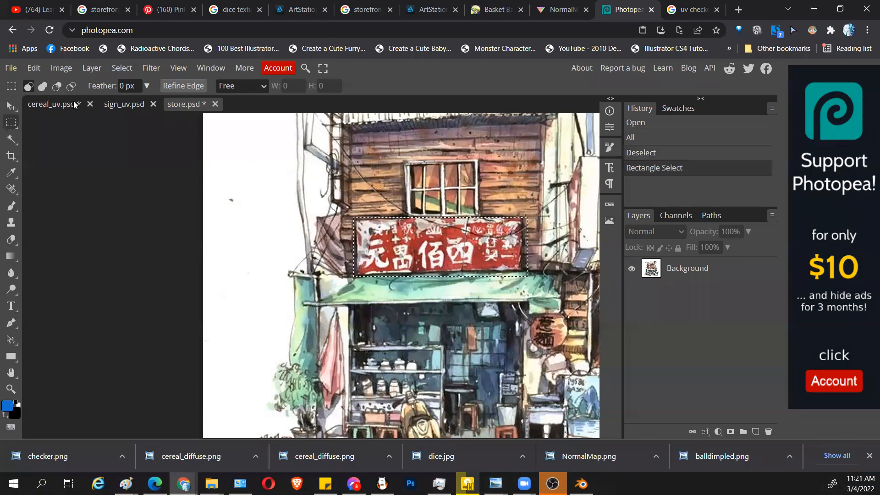
left_click(121, 104)
key("ctrl+v")
key("ctrl+z")
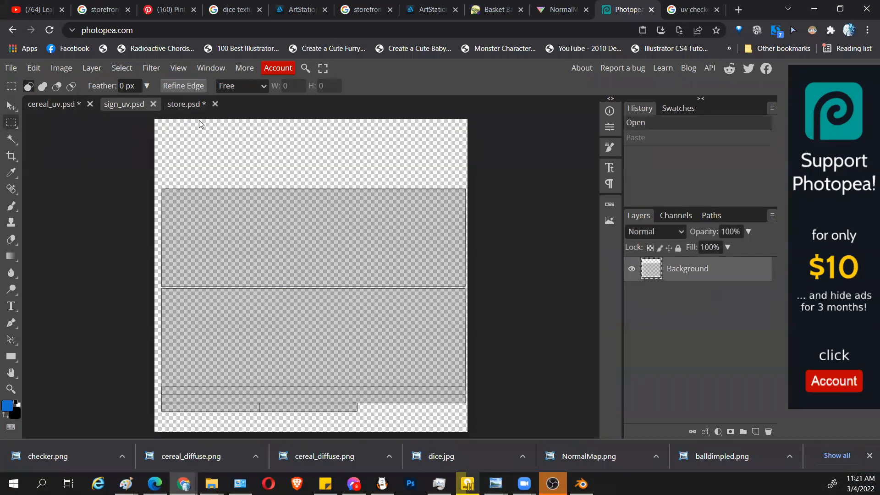
Step: Copy the selected red signboard from store.psd and paste it into sign_uv.psd
left_click(183, 104)
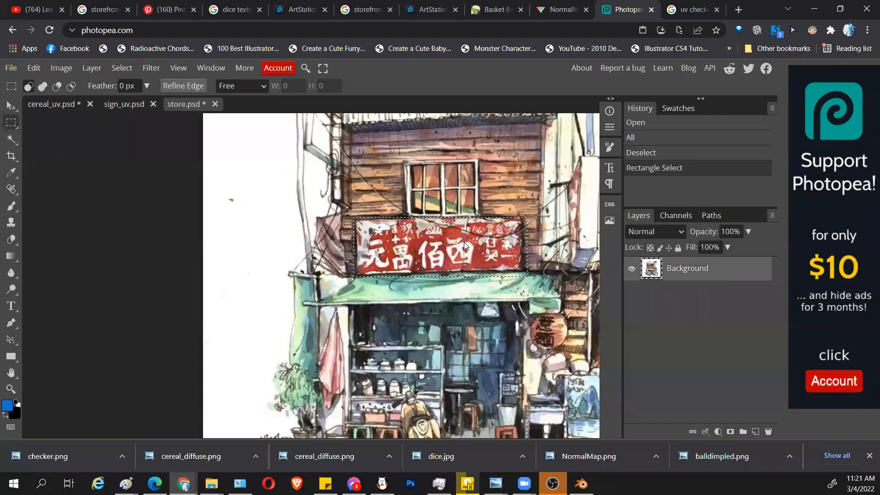
key("ctrl+v")
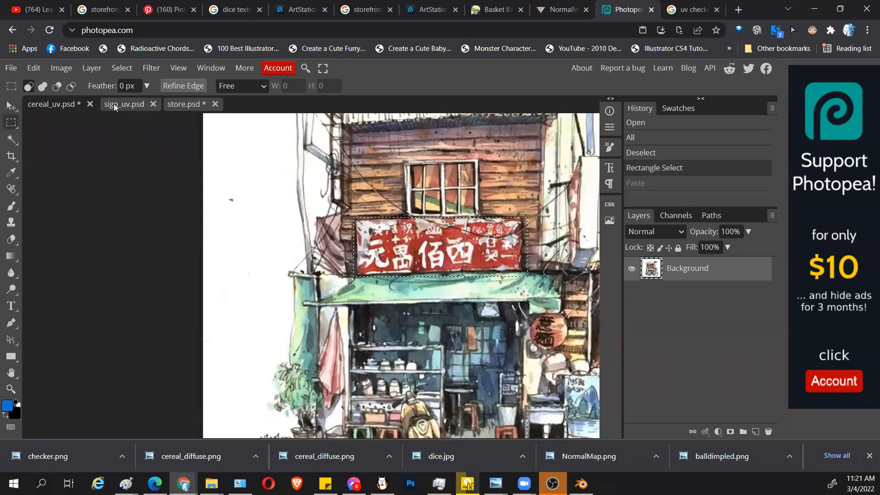
left_click(122, 104)
key("ctrl+v")
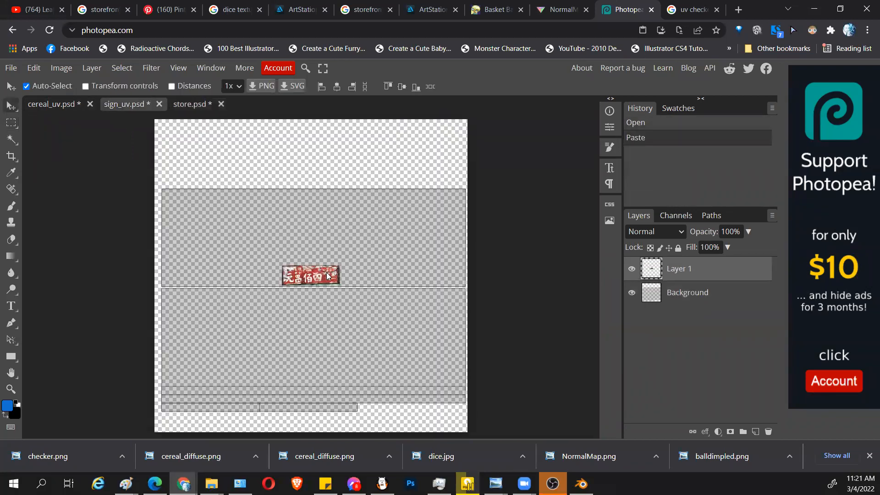
Step: Enlarge the pasted sign with Free Transform and position it over the upper UV rectangle
key("ctrl+t")
left_click_drag(337, 263, 534, 196)
left_click_drag(432, 235, 321, 227)
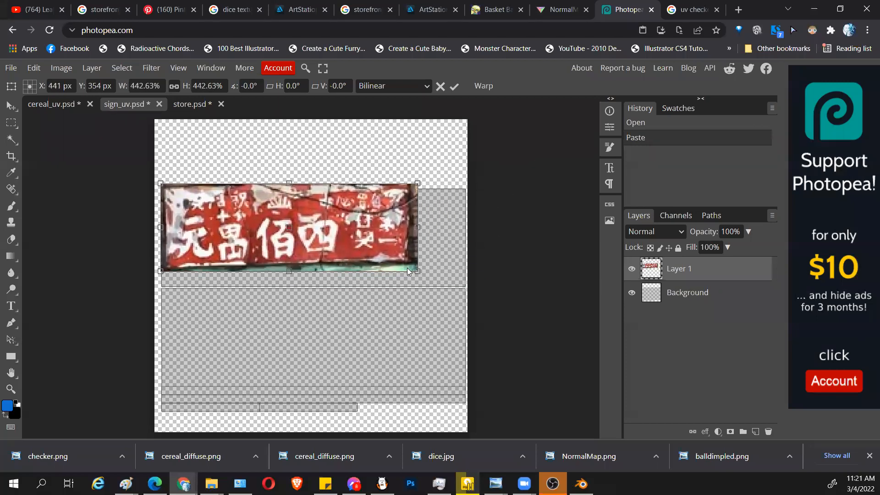
left_click_drag(419, 271, 474, 297)
key("Return")
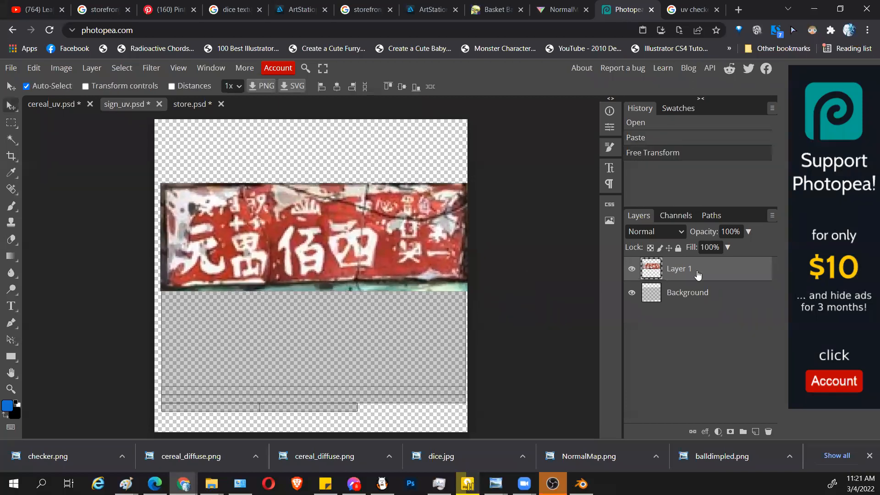
Step: Place the sign layer beneath the UV layout's Background layer and lock the Background layer
left_click_drag(695, 271, 696, 302)
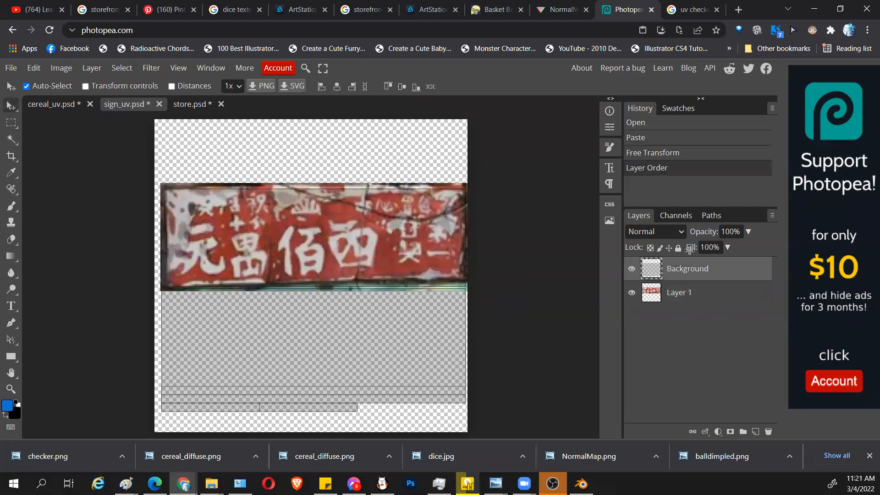
left_click(678, 247)
Step: Shift the sign layer slightly and skew it about 1° to fit the upper UV rectangle, checking it with the UV layout hidden
left_click_drag(376, 232, 371, 230)
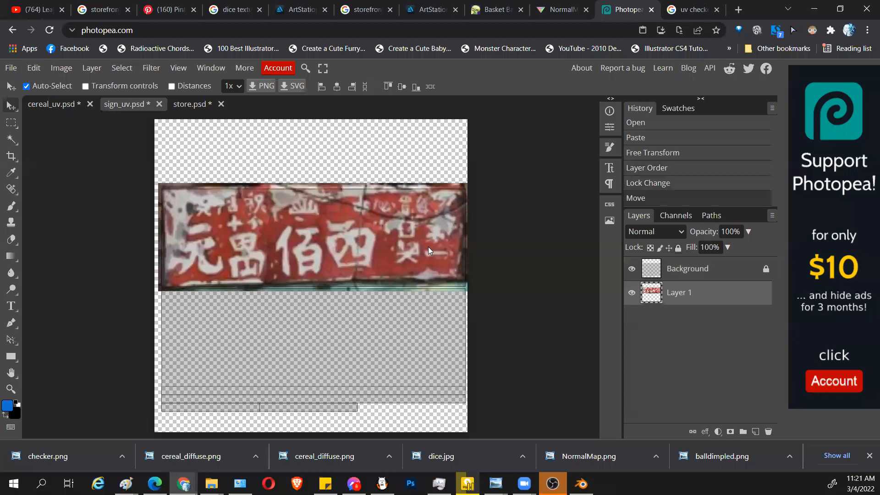
key("ctrl+t")
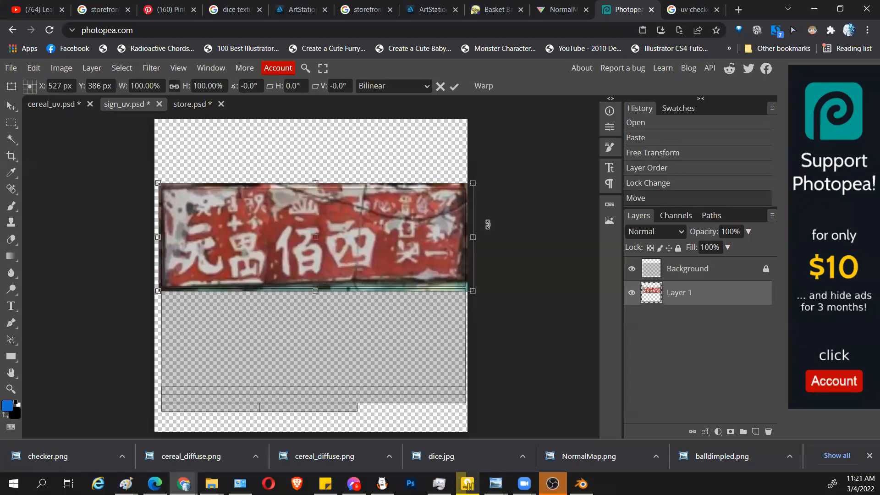
left_click_drag(467, 238, 472, 242)
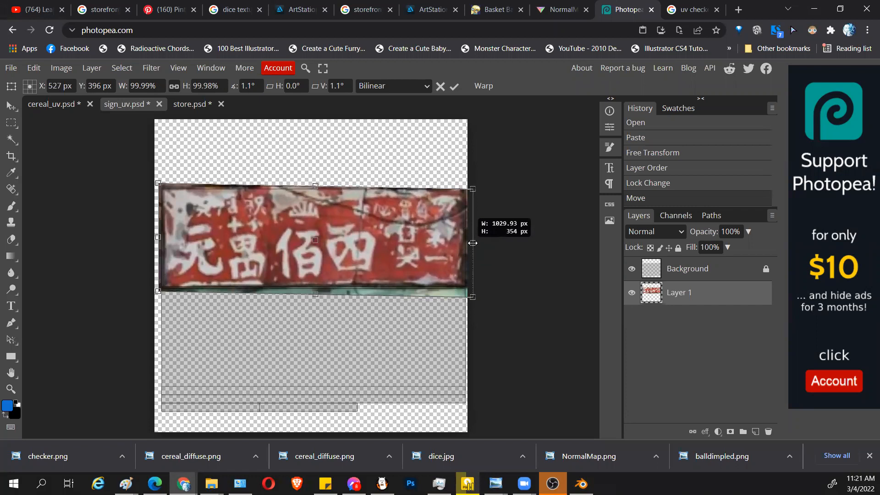
left_click_drag(471, 243, 474, 242)
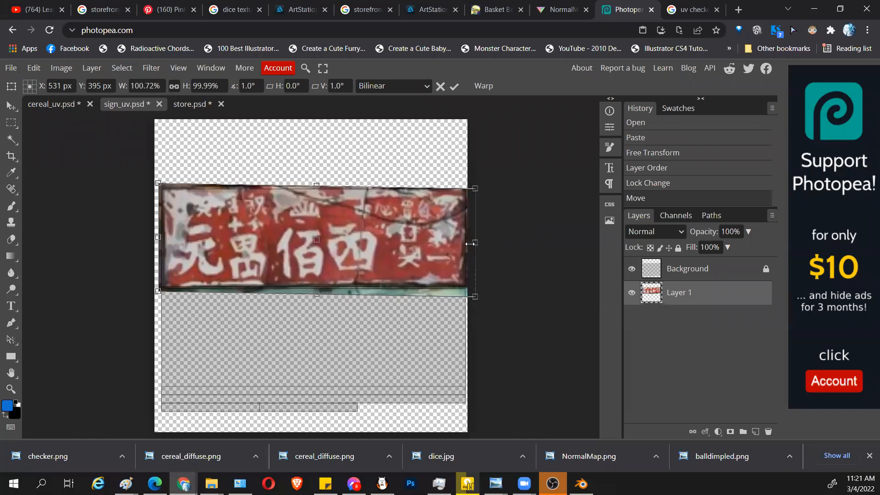
left_click_drag(319, 185, 315, 185)
key("Return")
scroll(334, 249, "up", 3, "alt")
scroll(336, 250, "down", 3, "alt")
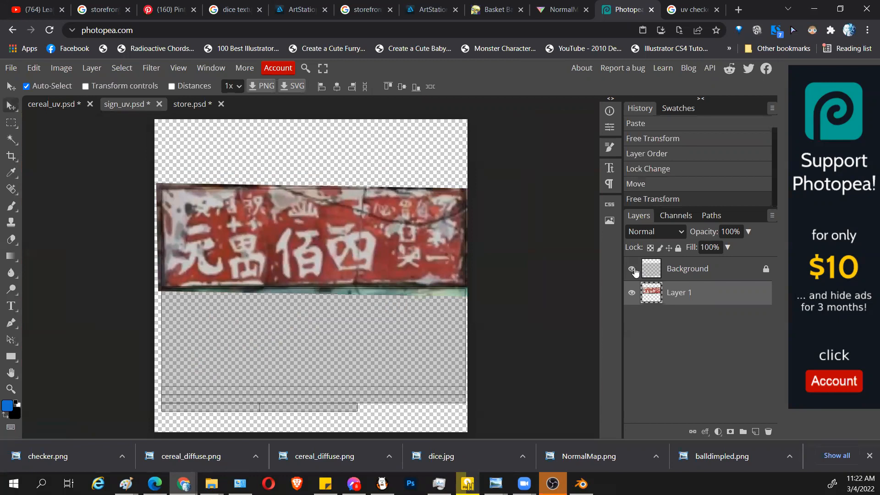
left_click(631, 268)
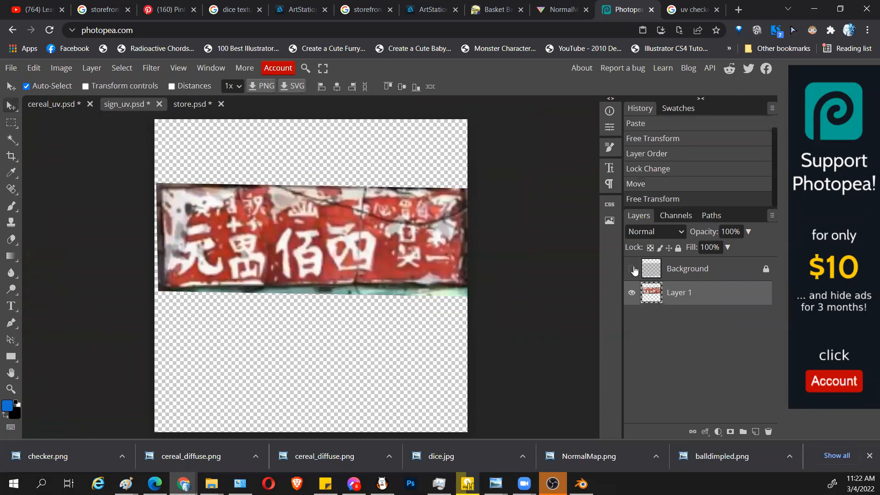
left_click(631, 268)
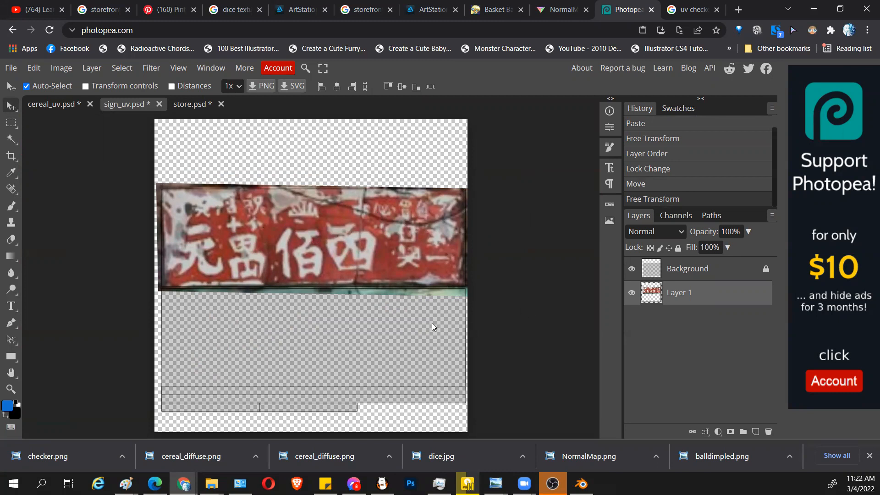
Step: Hide the UV layout and shrink the brush to size 90, testing red sampled from the sign beneath its lower edge
left_click(631, 268)
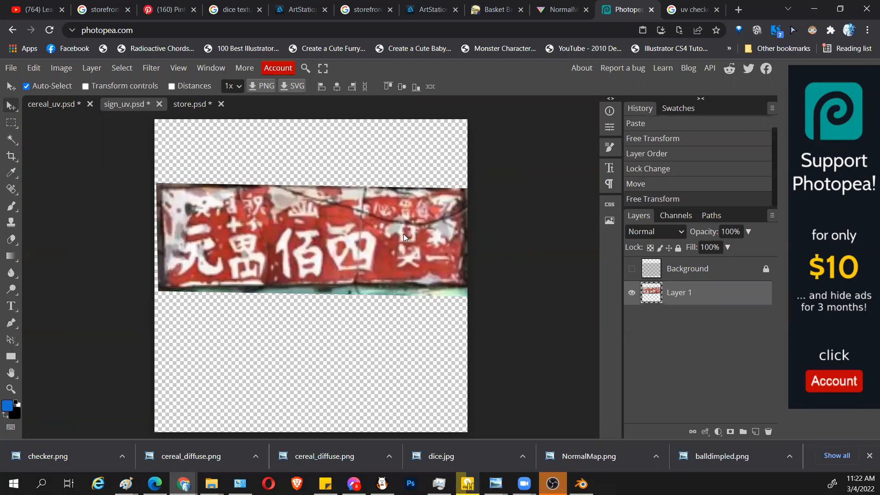
key("b")
left_click(444, 271, "alt")
left_click_drag(440, 289, 449, 301)
key("ctrl+z")
right_click(449, 302)
left_click_drag(536, 347, 508, 347)
left_click(514, 265)
right_click_drag(421, 314, 440, 313, "alt")
left_click_drag(445, 313, 420, 318)
key("bracketleft")
key("bracketleft")
key("bracketleft")
key("bracketleft")
key("bracketleft")
key("bracketleft")
key("bracketleft")
Step: Undo the red brush strokes painted beneath the sign
mouse_move(463, 293)
left_mouse_down()
mouse_move(437, 298)
mouse_move(452, 300)
left_mouse_up()
key("ctrl+z")
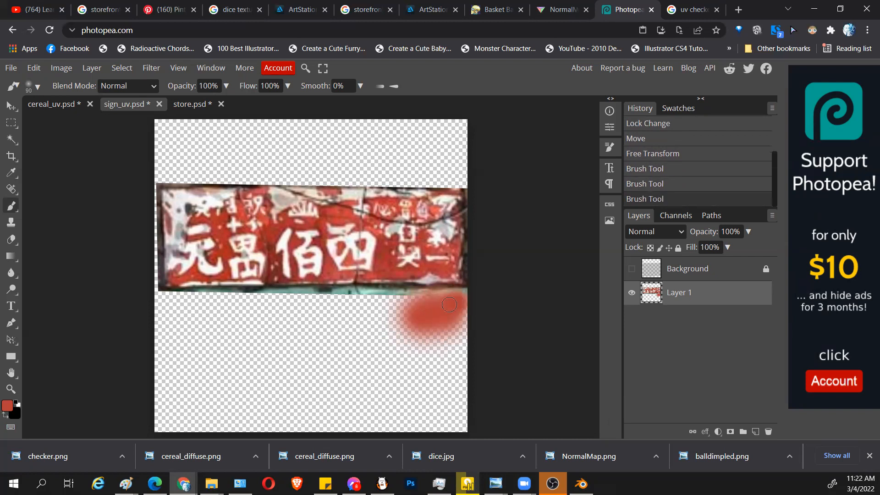
key("ctrl+z")
key("ctrl+z")
key("ctrl+z")
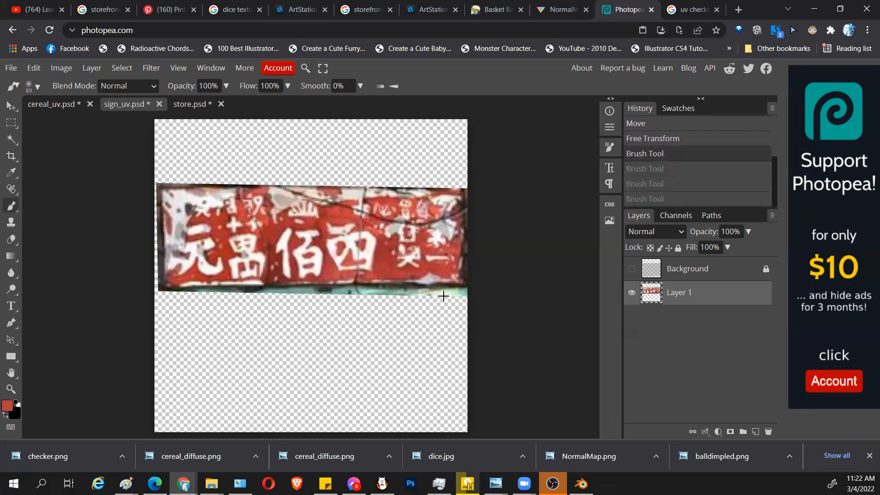
Step: Sample the dark brown of the sign's lower frame and paint a band across the canvas just beneath the sign
left_click(440, 287, "alt")
left_click_drag(458, 300, 298, 301)
key("ctrl+z")
left_click(442, 286, "alt")
mouse_move(369, 301)
left_mouse_down()
mouse_move(163, 302)
mouse_move(180, 302)
left_mouse_up()
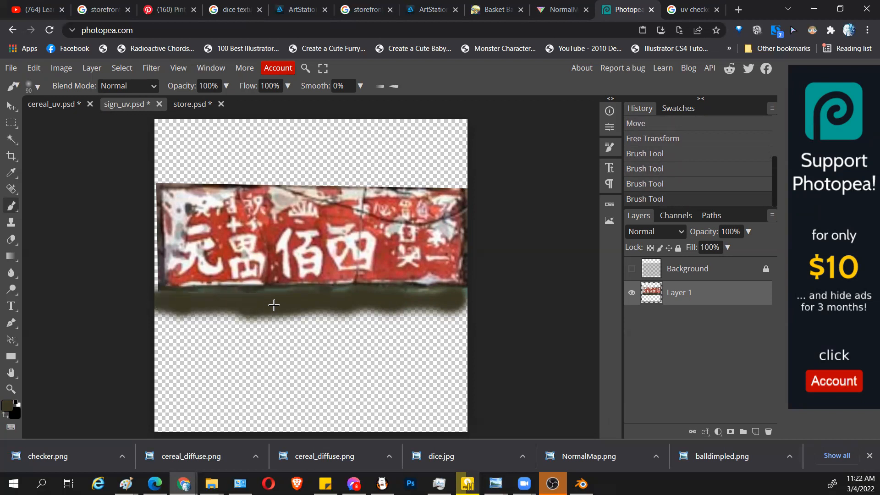
Step: Sample a dark green-grey below the sign and paint over the teal strip along its lower edge with a size 50 brush
left_click(276, 292, "alt")
left_click(292, 299, "alt")
left_click(292, 301)
mouse_move(260, 295)
left_mouse_down()
mouse_move(166, 301)
mouse_move(195, 299)
left_mouse_up()
key("ctrl+z")
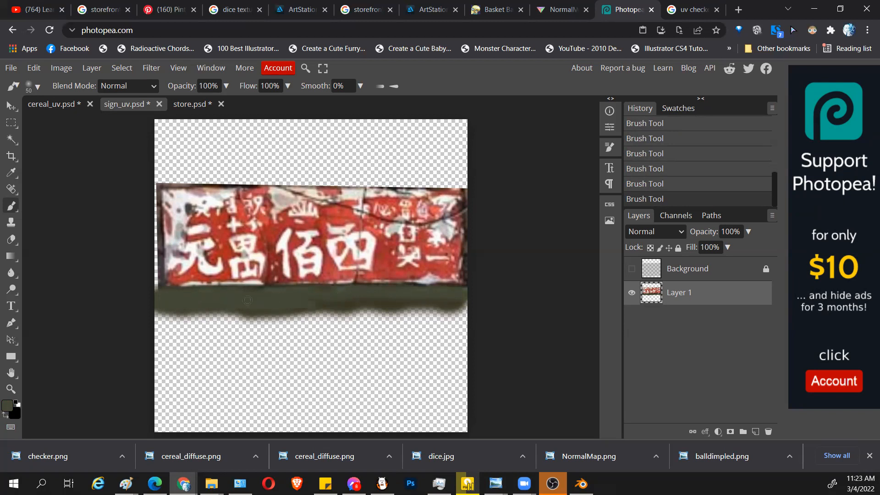
Step: Paint the dark green-grey frame along the sign's left and upper edges, reducing the brush to size 45 and undoing stray strokes
mouse_move(155, 284)
left_mouse_down()
mouse_move(154, 175)
mouse_move(150, 190)
mouse_move(166, 178)
mouse_move(192, 178)
left_mouse_up()
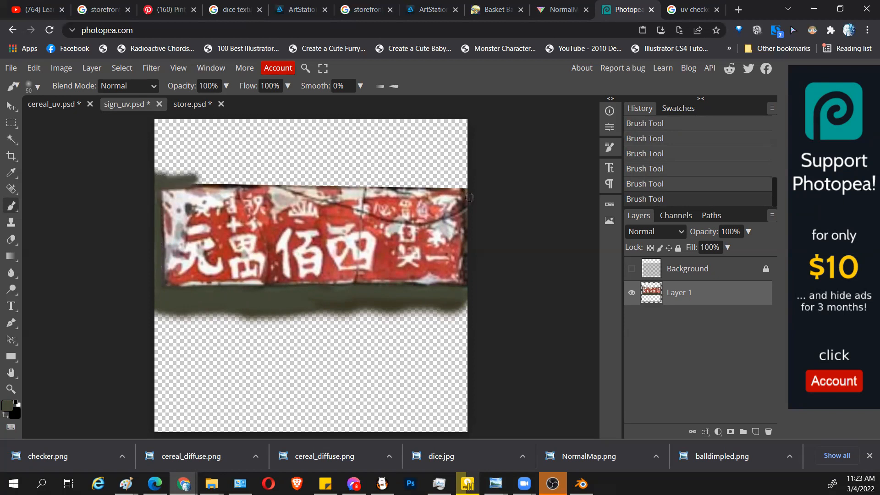
left_click_drag(468, 182, 160, 179)
key("ctrl+z")
key("ctrl+z")
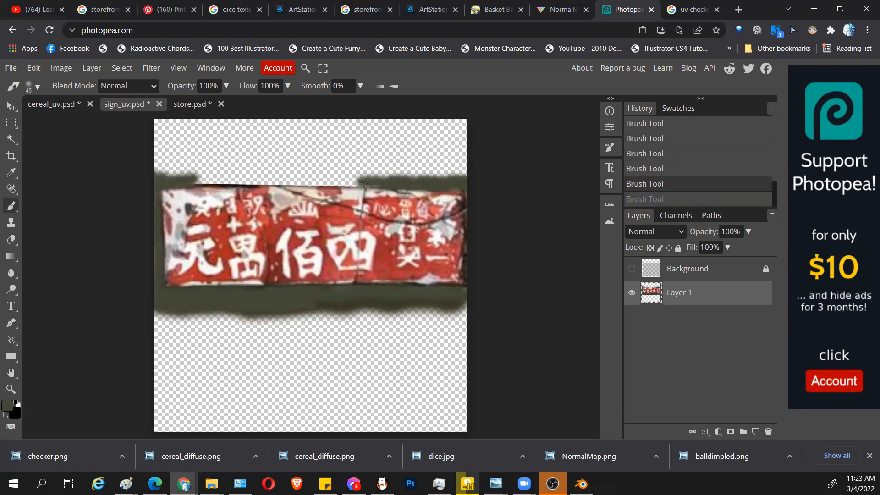
left_click_drag(374, 179, 198, 182)
left_click_drag(383, 184, 197, 184)
key("ctrl+z")
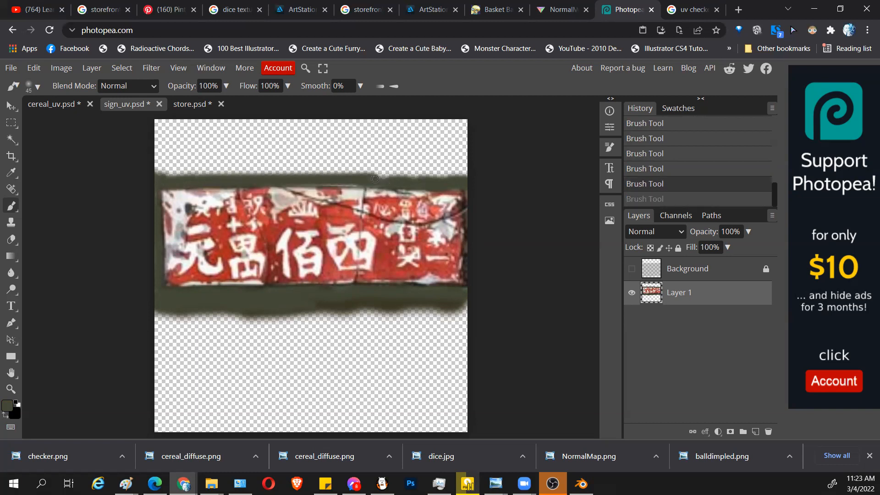
left_click_drag(378, 181, 169, 174)
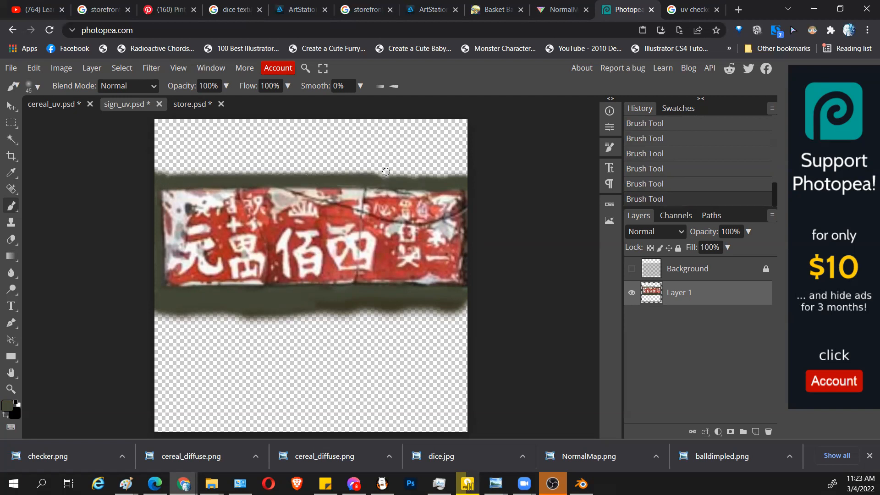
left_click_drag(405, 183, 357, 181)
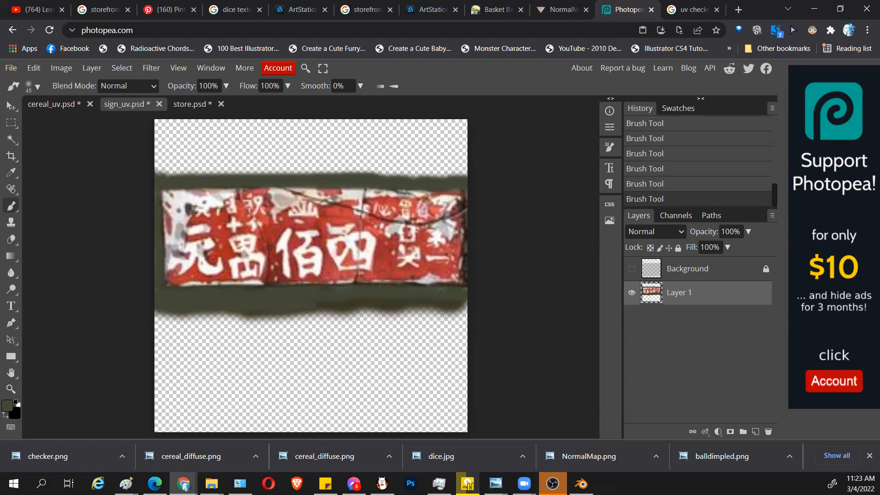
Step: Sample dark brown and blend it around the sign's border with a size 25 brush at 40% opacity
left_click(404, 295, "alt")
scroll(408, 289, "up", 1, "alt")
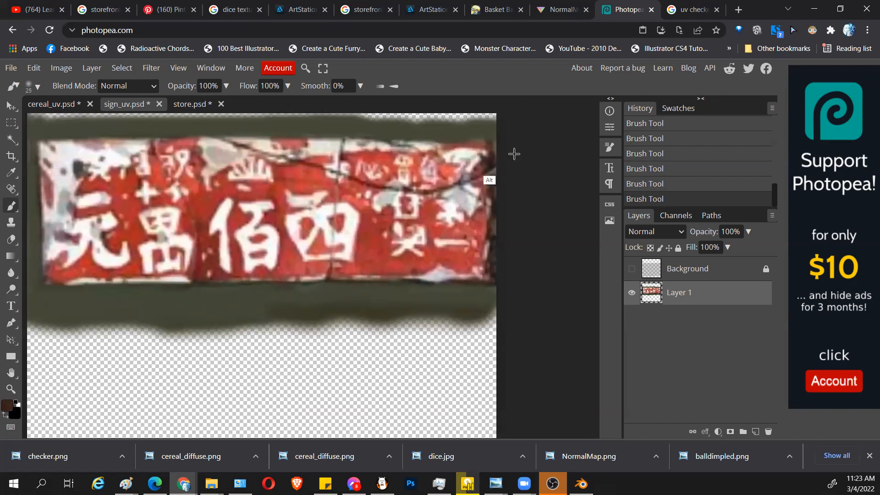
key("ctrl+z")
key("4")
left_click_drag(485, 137, 462, 140)
mouse_move(477, 106)
left_mouse_down()
mouse_move(522, 153)
mouse_move(514, 153)
left_mouse_up()
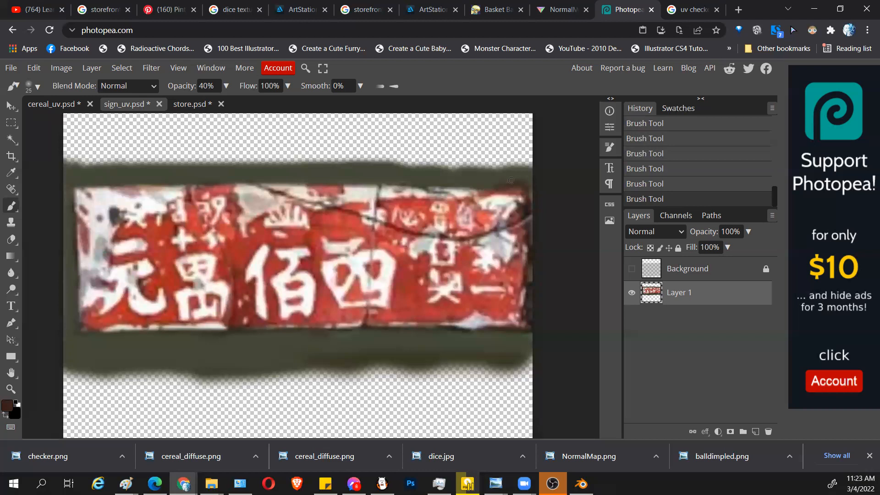
key("ctrl+z")
mouse_move(479, 184)
left_mouse_down()
mouse_move(224, 182)
mouse_move(367, 208)
mouse_move(220, 216)
mouse_move(226, 363)
left_mouse_up()
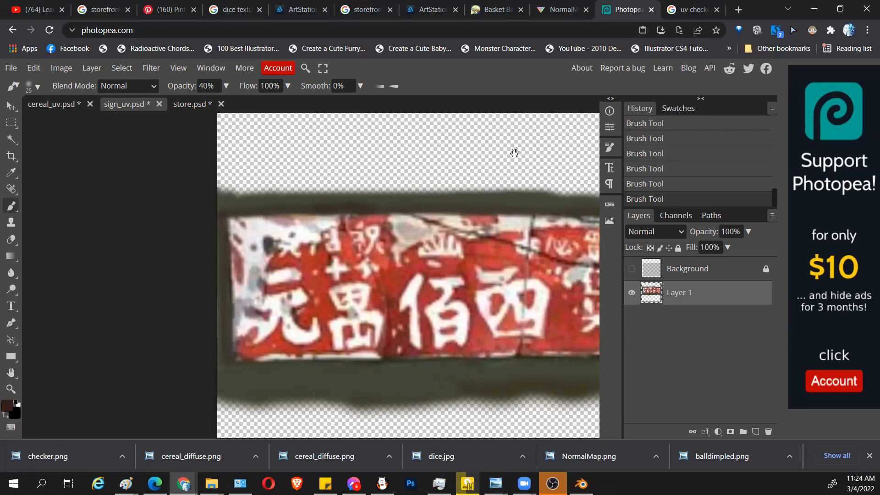
left_click_drag(227, 333, 109, 256)
Step: Sample a dark tone from the sign's lower-right corner and touch up spots along its lower border
left_click(564, 281, "alt")
left_click_drag(544, 286, 506, 287)
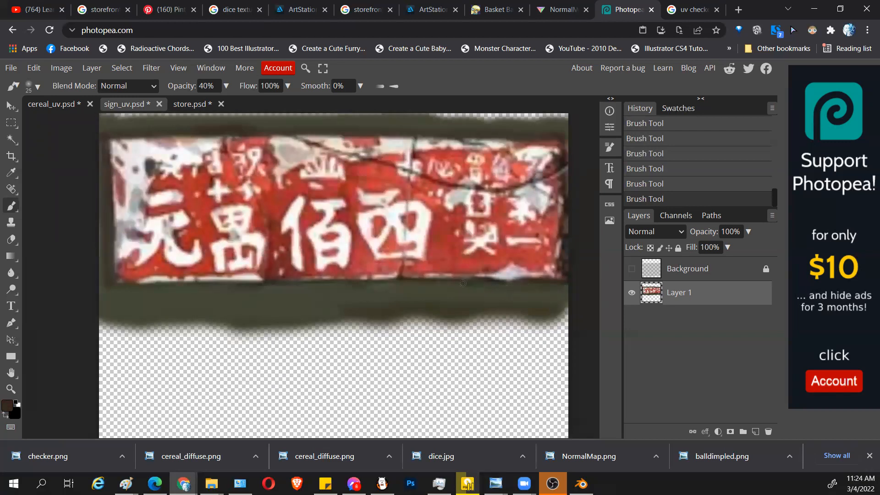
left_click_drag(405, 284, 367, 286)
left_click_drag(236, 286, 197, 286)
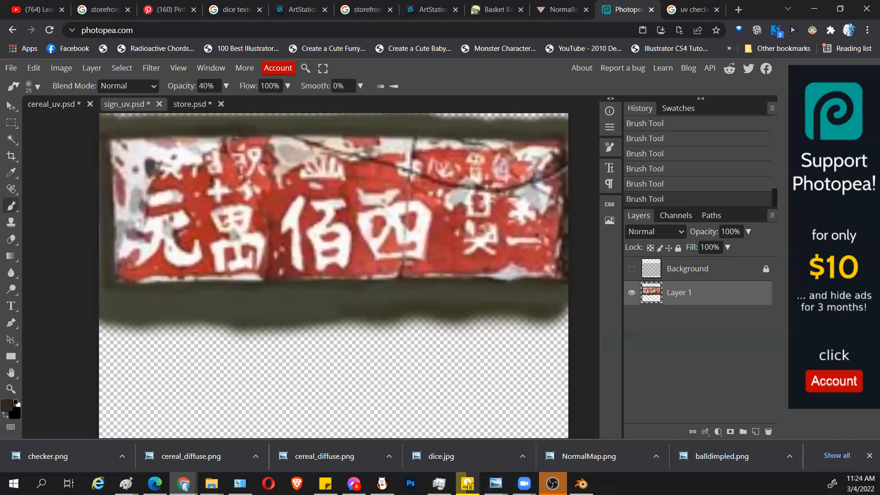
Step: Sample dark olive and even out the painted frame bands below and above the sign with a size 60 brush
left_click(516, 302, "alt")
mouse_move(292, 306)
left_mouse_down()
mouse_move(272, 320)
mouse_move(225, 305)
left_mouse_up()
mouse_move(134, 301)
left_mouse_down()
mouse_move(97, 304)
mouse_move(236, 305)
left_mouse_up()
left_click_drag(386, 200, 389, 240)
mouse_move(527, 167)
left_mouse_down()
mouse_move(440, 157)
mouse_move(405, 166)
mouse_move(356, 155)
mouse_move(132, 160)
left_mouse_up()
left_click_drag(108, 154, 141, 154)
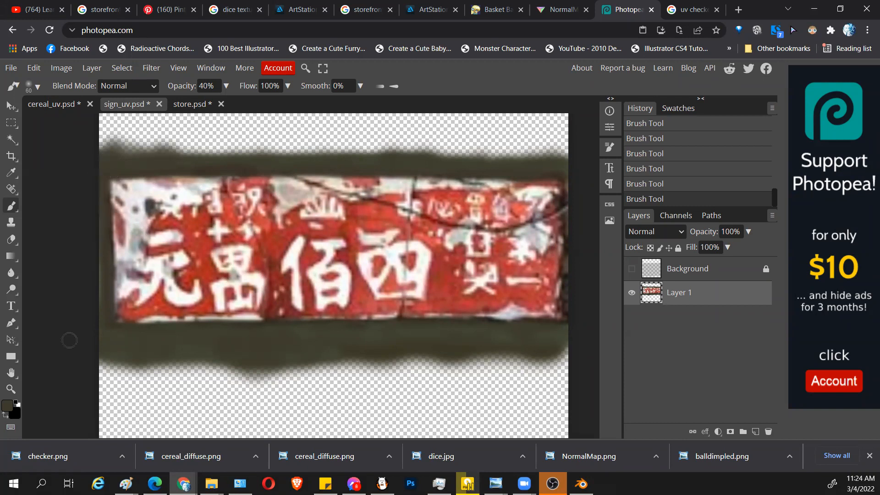
left_click_drag(420, 163, 434, 147)
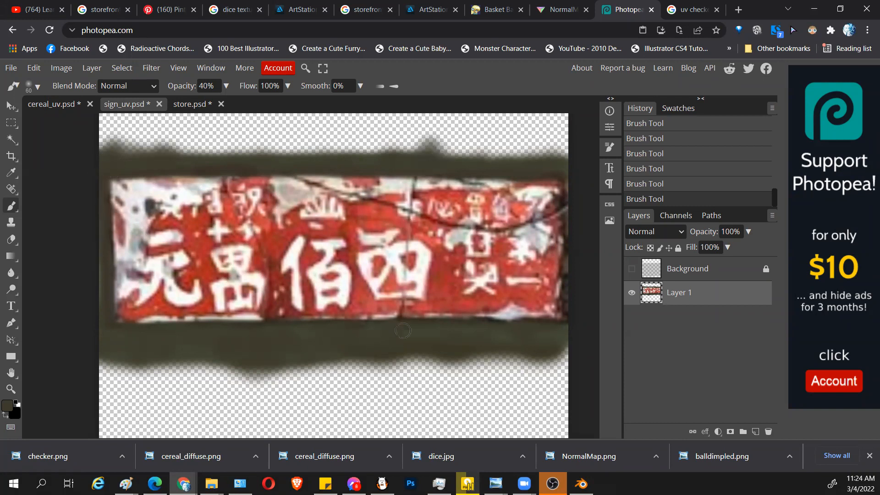
left_click_drag(442, 339, 312, 348)
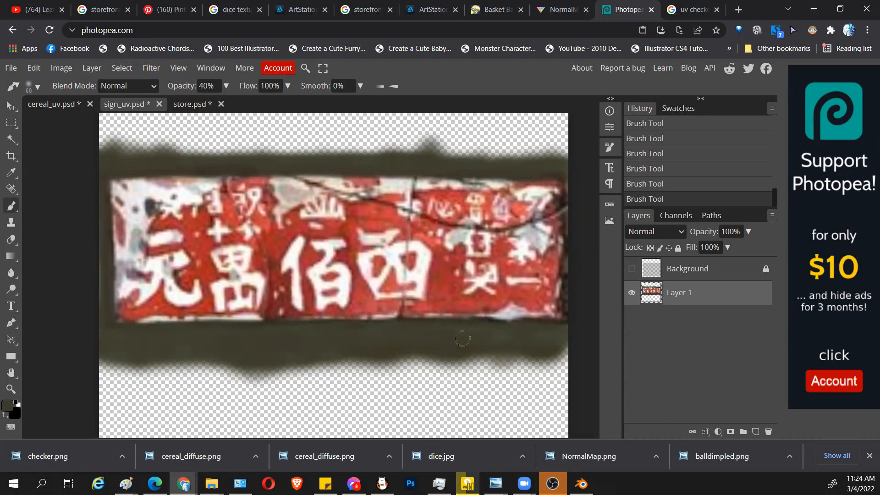
left_click_drag(542, 338, 558, 341)
Step: Show the UV layout and select a full-width rectangle from the sign's lower edge down past the lowest UV islands
left_click(631, 271)
key("ctrl+0")
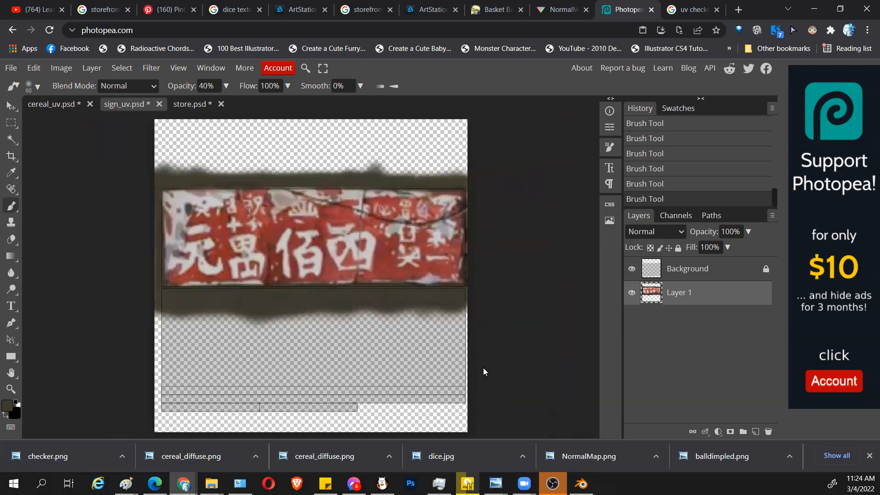
left_click_drag(418, 336, 441, 333)
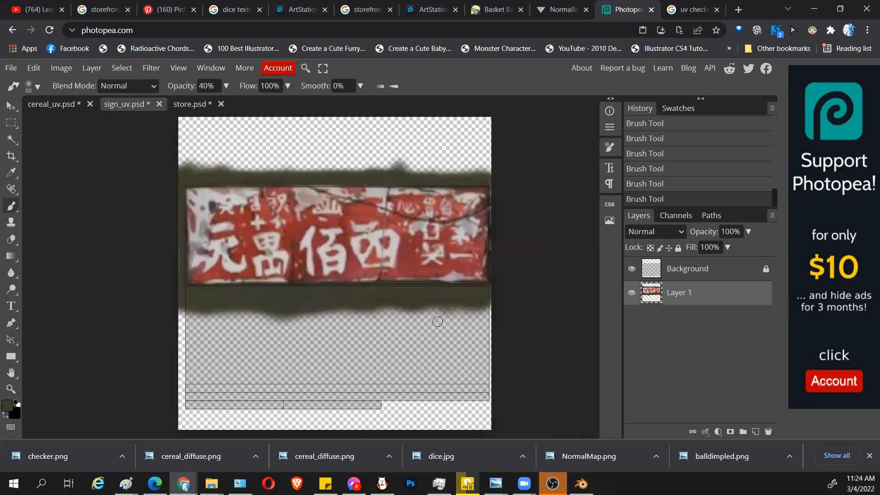
key("m")
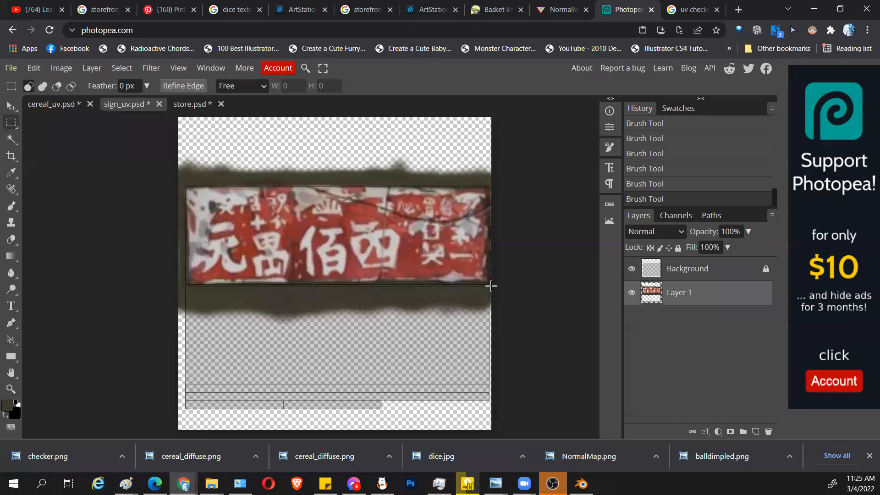
left_click_drag(490, 286, 174, 418)
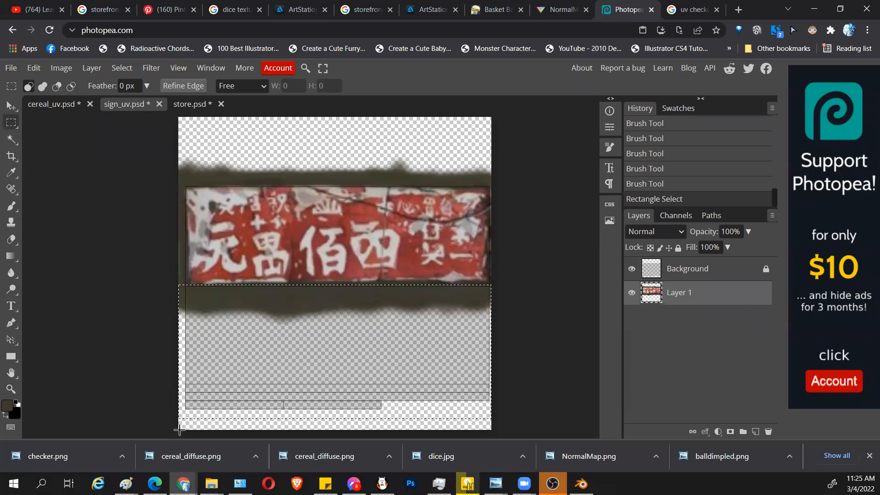
Step: Hide the UV layout and fill the selected area with dark olive using a size 240 brush at 100% opacity
key("b")
left_click(631, 269)
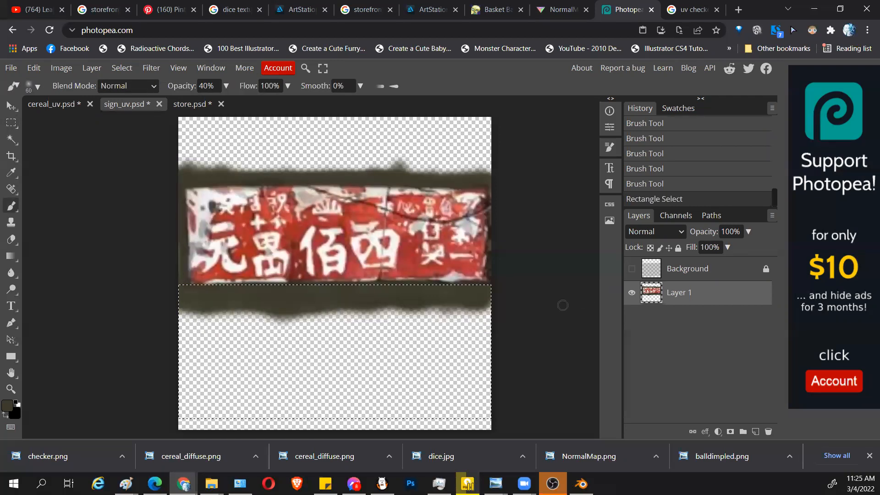
right_click_drag(463, 324, 451, 324, "alt")
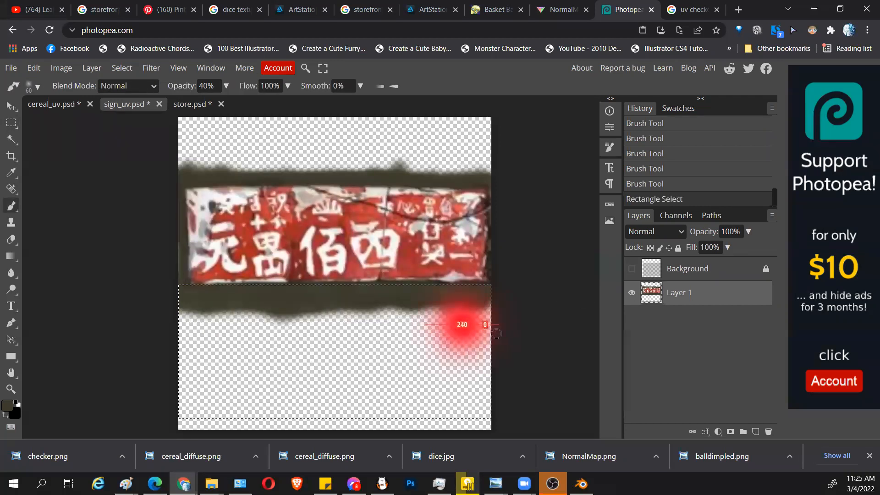
mouse_move(472, 390)
left_mouse_down()
mouse_move(161, 396)
mouse_move(514, 400)
mouse_move(276, 399)
mouse_move(328, 408)
left_mouse_up()
key("0")
mouse_move(516, 382)
left_mouse_down()
mouse_move(131, 403)
mouse_move(229, 376)
mouse_move(394, 355)
mouse_move(456, 364)
mouse_move(452, 323)
mouse_move(195, 347)
left_mouse_up()
left_click_drag(242, 378, 255, 391)
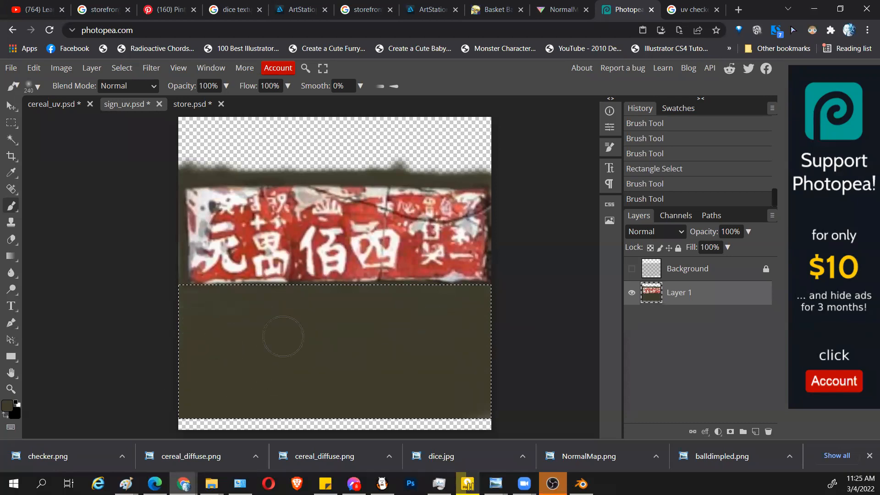
Step: Dab subtle tonal variation over the olive area with a size 121 brush at 30% opacity
left_click(472, 308)
left_click(294, 330)
left_click(293, 329)
left_click(289, 331)
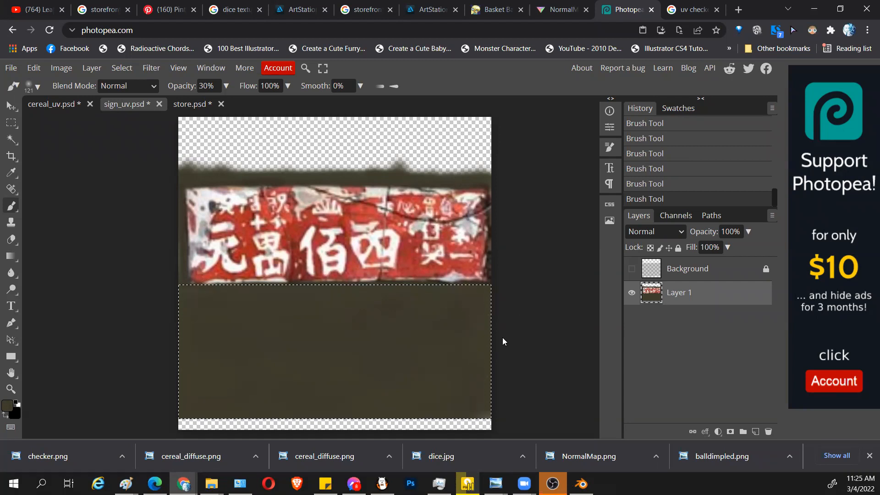
Step: Save the sign document, allowing the changes to be written to sign_uv.png
key("ctrl+s")
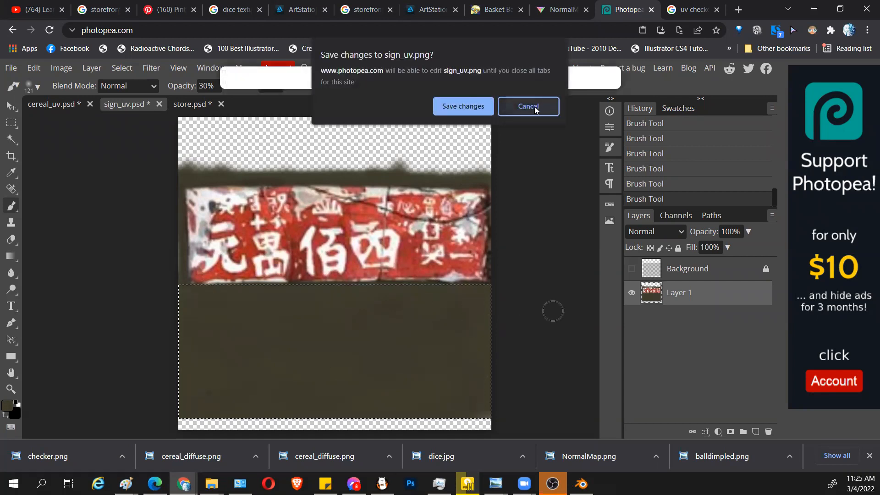
left_click(534, 108)
key("ctrl+s")
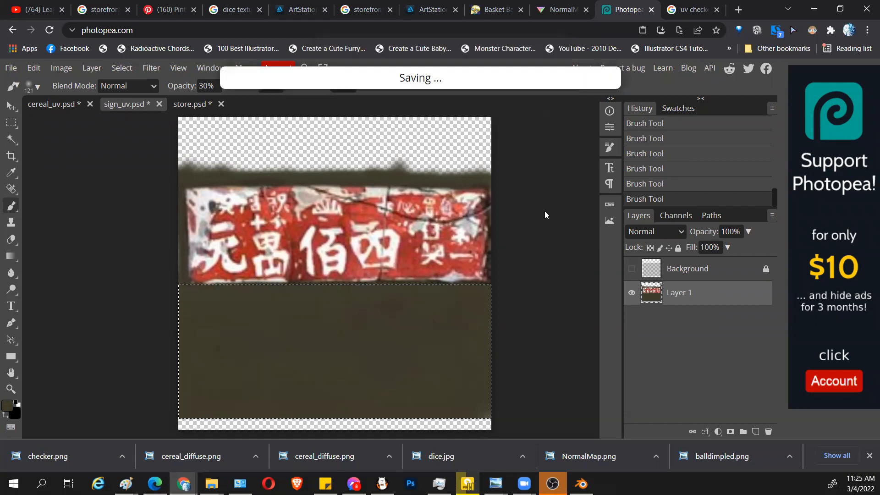
left_click(464, 107)
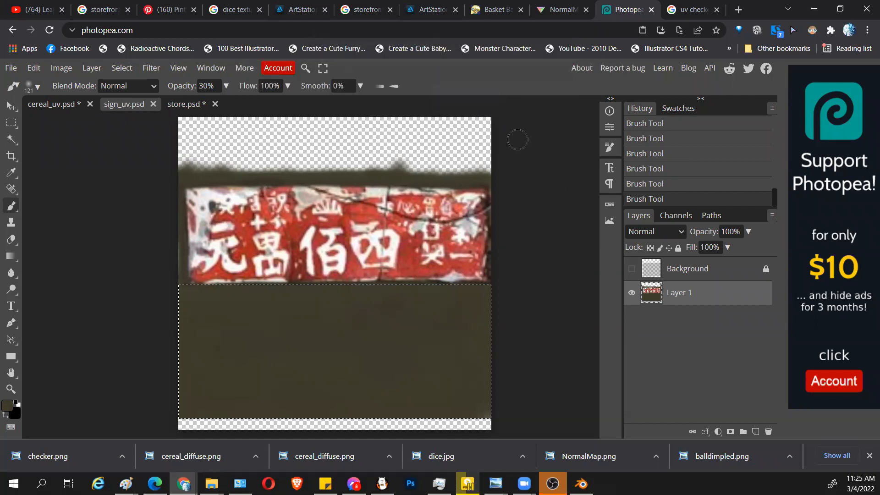
Step: Export the texture as a 1024 × 1024 PNG named sign_diffuse in the backup folder
left_click(11, 68)
mouse_move(68, 233)
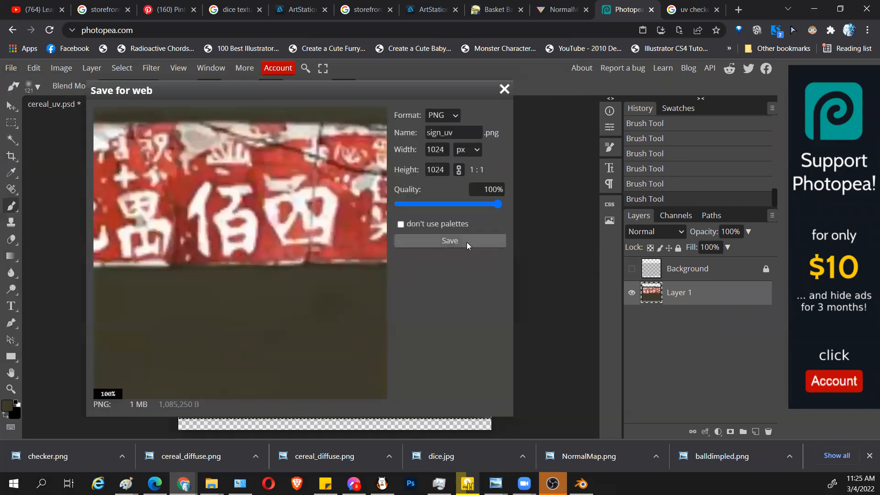
left_click(467, 242)
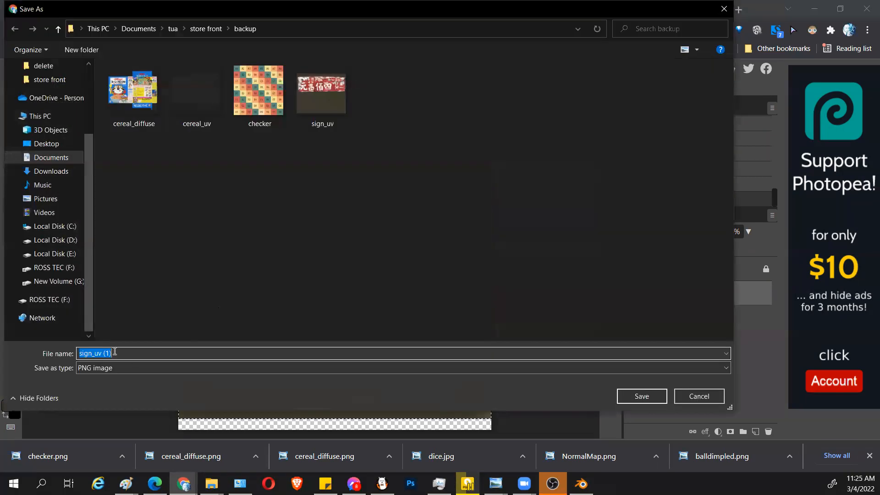
left_click(118, 352)
left_click(642, 396)
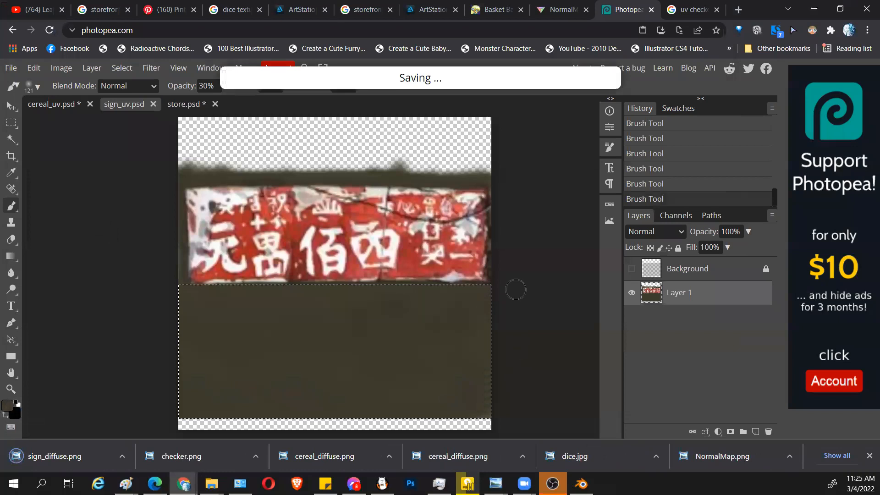
Step: Clear the selection and switch to the store front scene in Blender
key("ctrl+d")
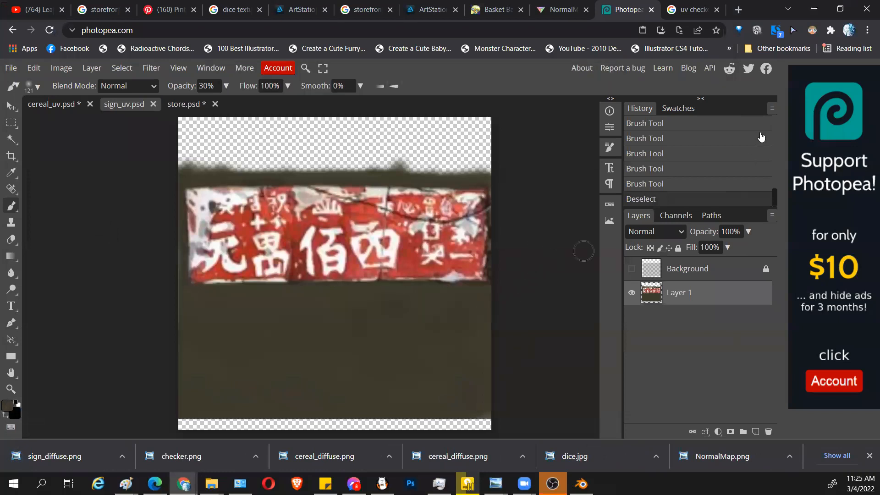
left_click(810, 12)
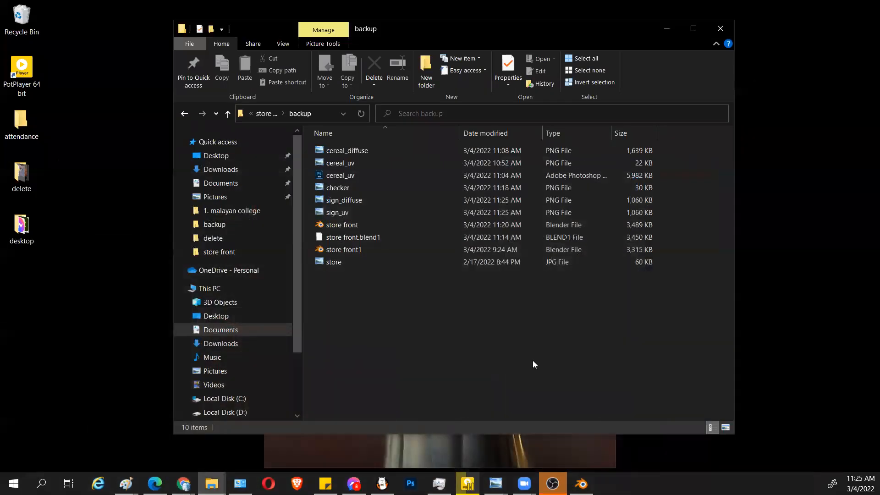
left_click(580, 483)
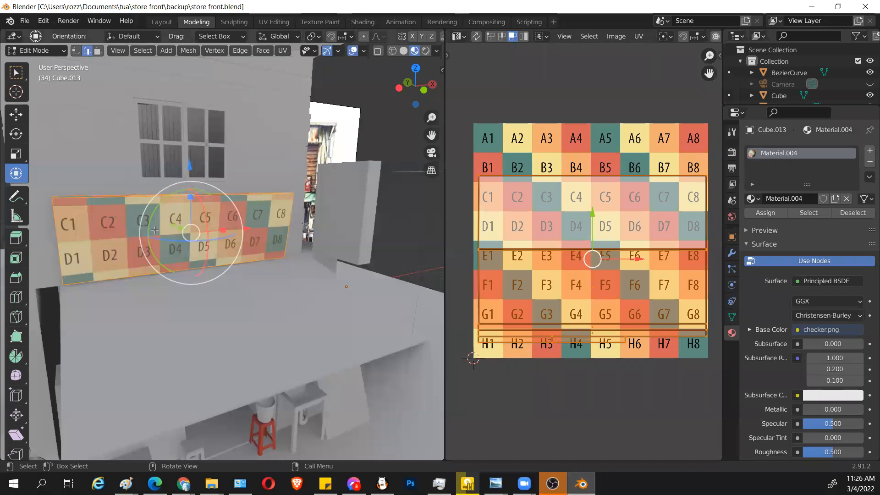
Step: Leave Edit Mode, reselect the signboard on the facade and set its origin to its geometry
right_click(109, 218)
left_click(551, 86)
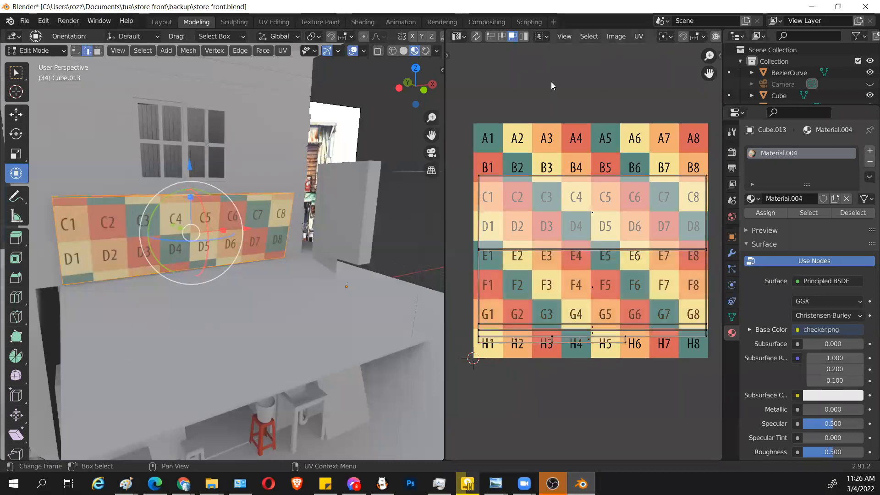
key("Tab")
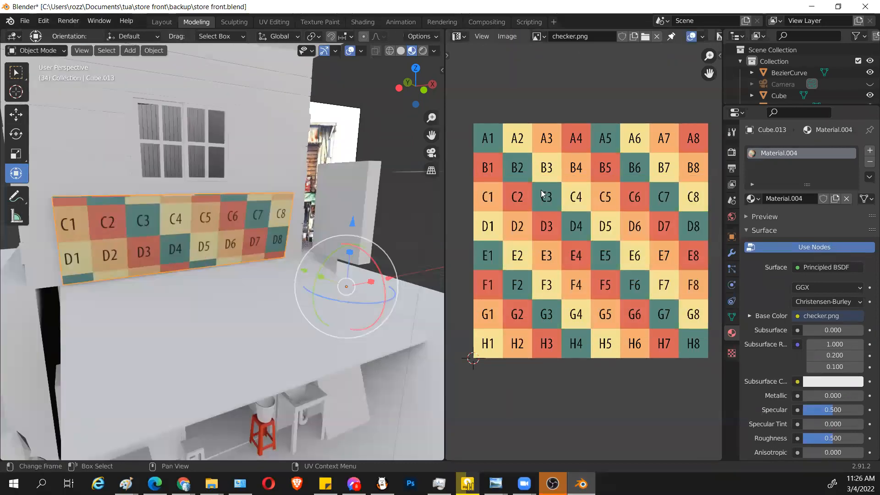
left_click(138, 229)
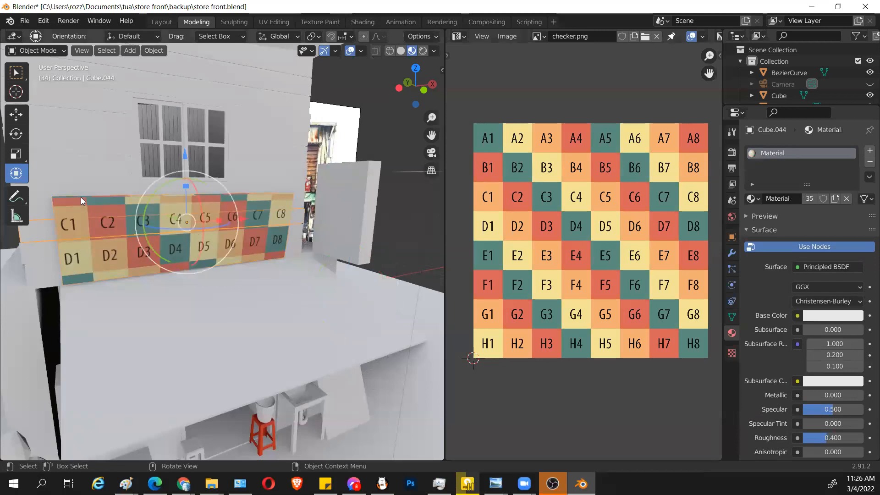
left_click(98, 204)
left_click(154, 51)
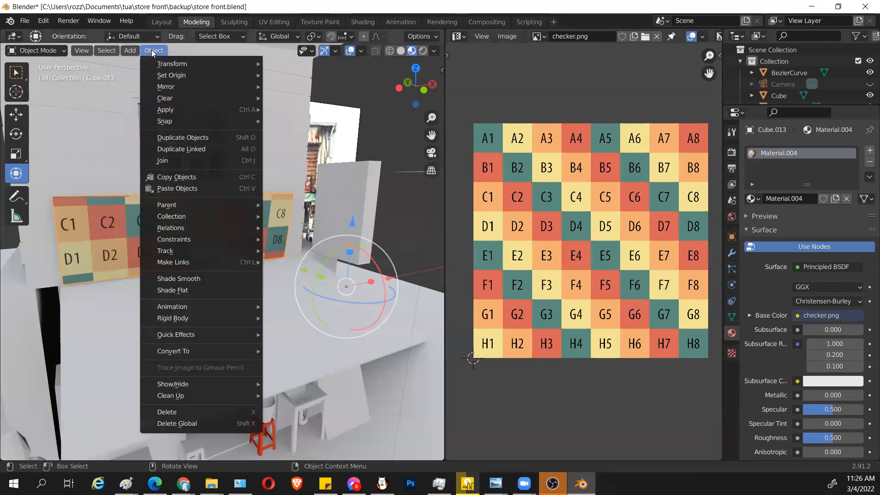
mouse_move(203, 76)
left_click(303, 87)
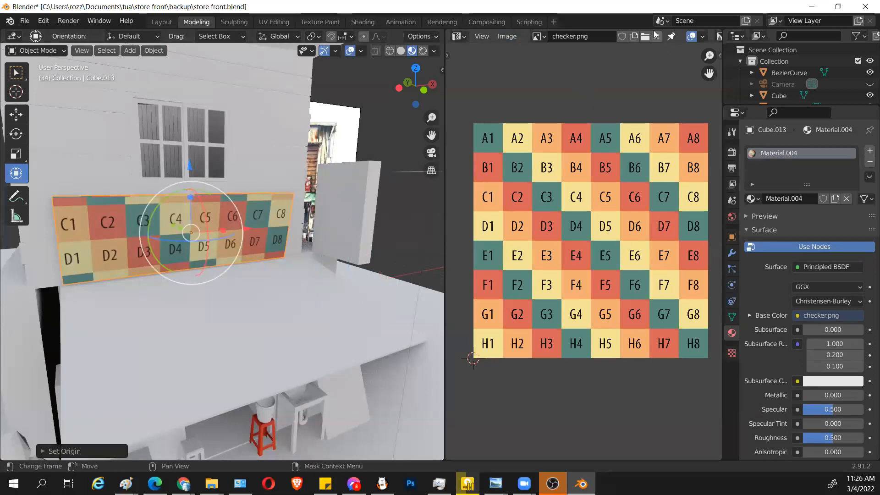
Step: Switch the UV editor area to the Shader Editor and replace the signboard's checker.png texture with sign_diffuse.png from the backup folder
left_click(459, 42)
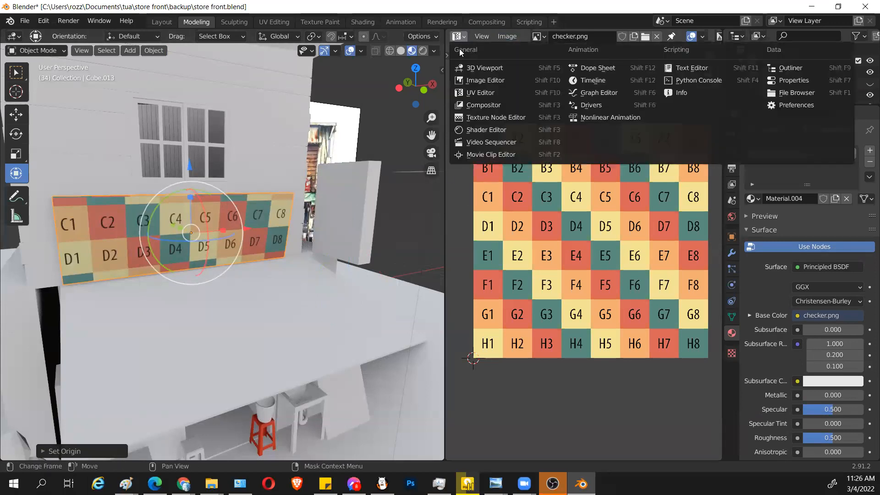
left_click(485, 133)
scroll(544, 198, "up", 2)
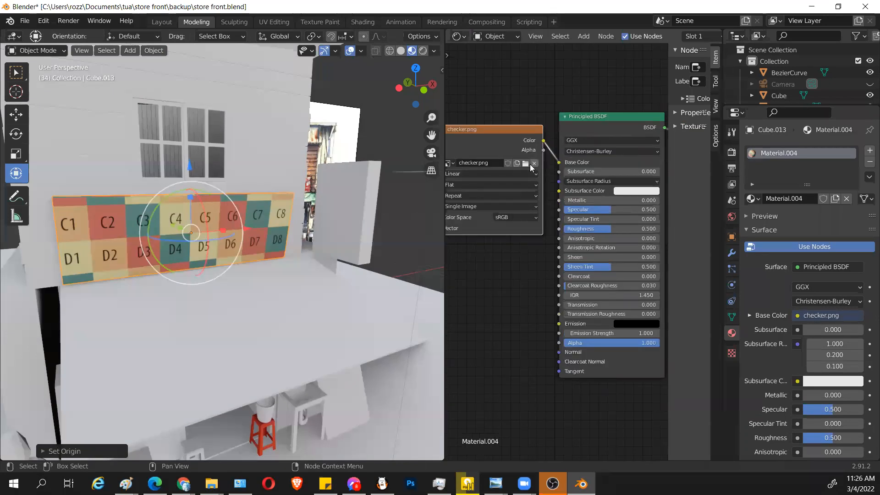
left_click(525, 163)
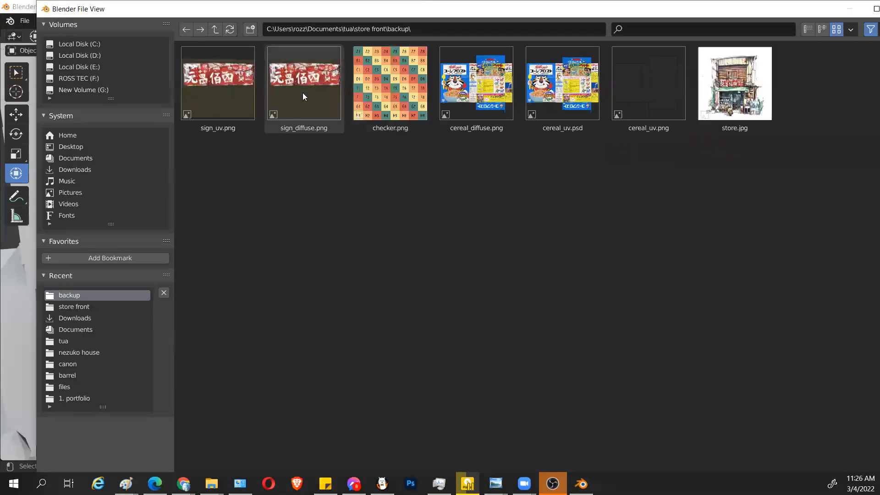
left_click(302, 92)
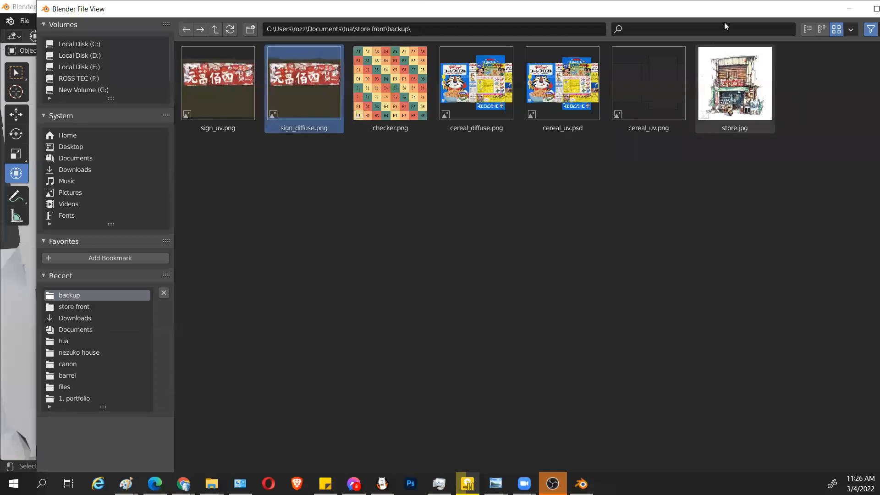
double_click(317, 87)
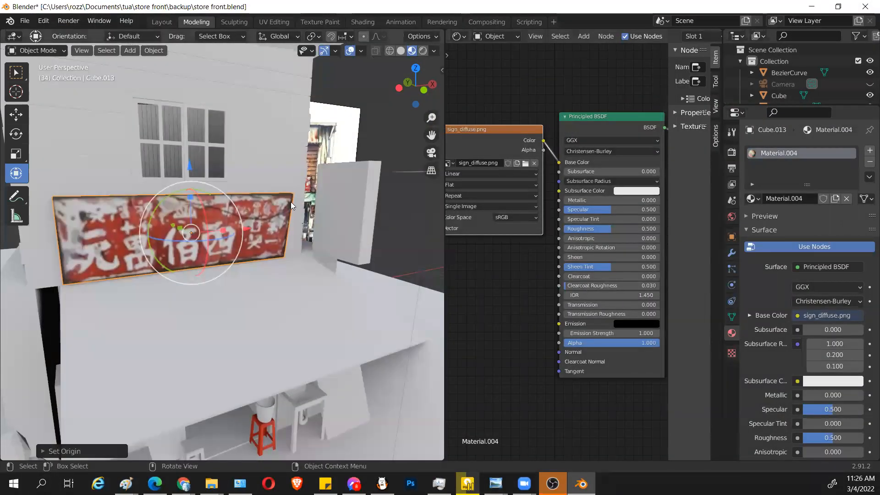
Step: Examine the textured signboard close up and from several angles, checking its front, edges and sides on the facade
scroll(432, 266, "down", 4)
middle_click_drag(422, 295, 353, 293)
left_click(339, 238)
scroll(227, 284, "up", 4)
middle_click_drag(227, 284, 327, 281)
scroll(340, 269, "down", 2)
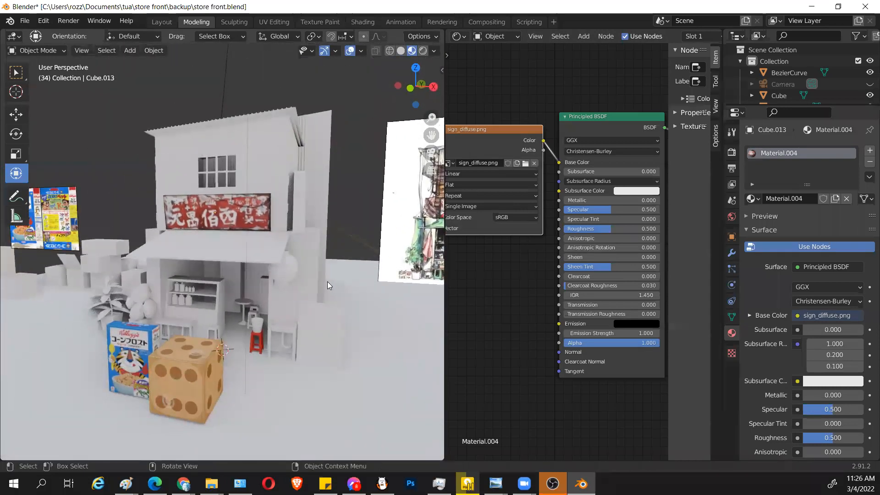
scroll(327, 282, "up", 3)
scroll(308, 297, "up", 3)
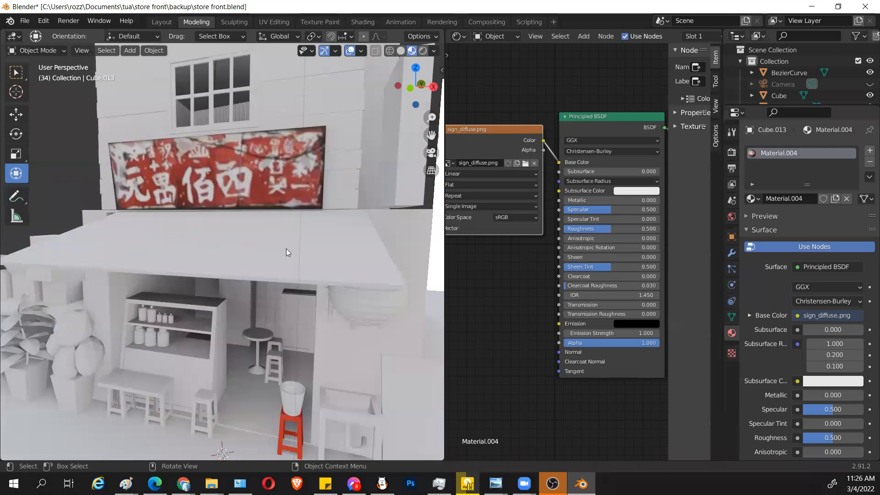
scroll(286, 252, "down", 2)
middle_click_drag(282, 254, 324, 250)
scroll(311, 275, "up", 3)
middle_click_drag(258, 199, 295, 225)
scroll(281, 228, "down", 3)
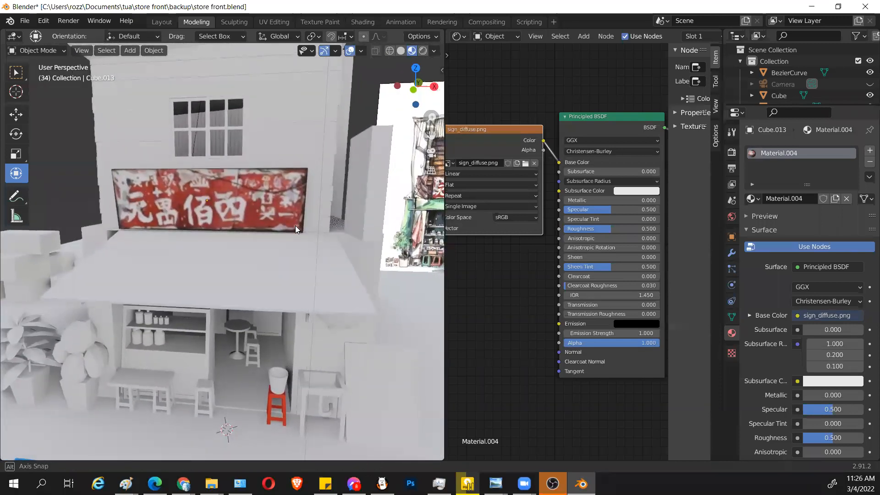
scroll(295, 225, "up", 5)
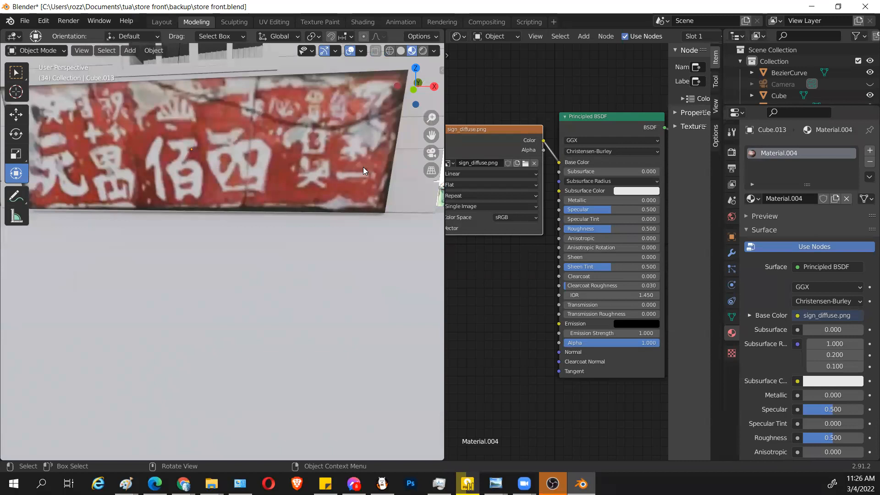
scroll(393, 169, "down", 3)
middle_click_drag(328, 206, 177, 211)
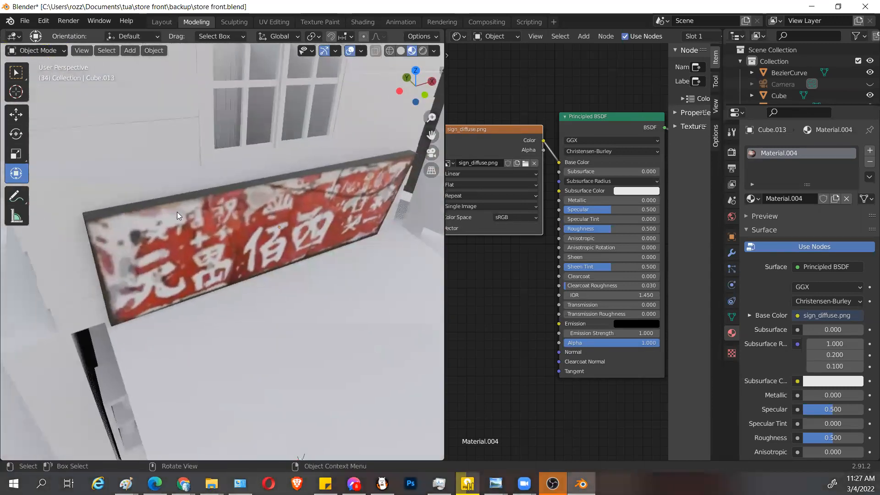
middle_click_drag(258, 225, 372, 269)
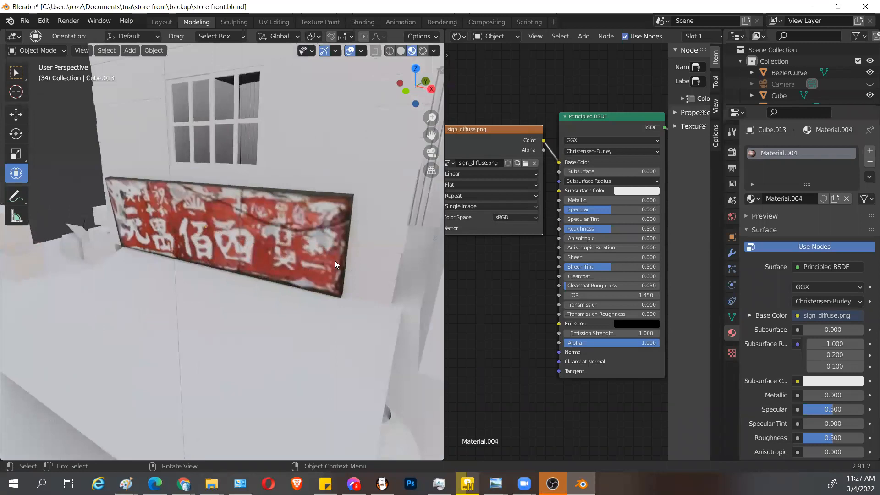
middle_click_drag(289, 208, 306, 225)
middle_click_drag(164, 199, 229, 214)
middle_click_drag(366, 253, 231, 243)
scroll(317, 280, "down", 4)
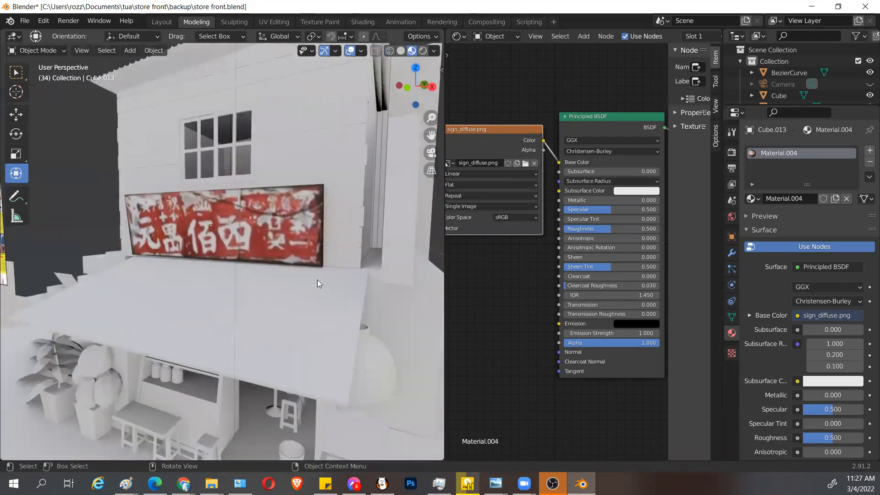
middle_click_drag(342, 281, 318, 279)
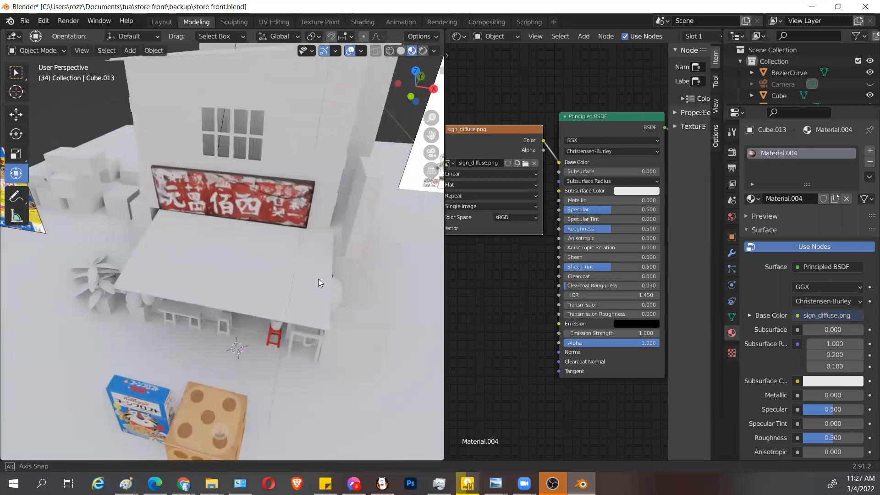
Step: Save the store front scene
mouse_move(523, 484)
key("ctrl+s")
middle_click_drag(374, 347, 341, 303)
scroll(344, 310, "down", 3)
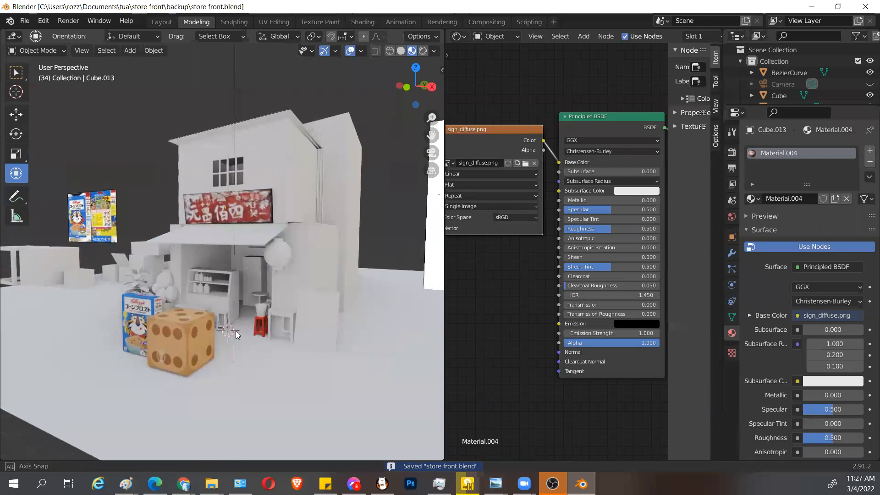
Step: Inspect the storefront's upper facade, sides and surrounding props from both directions
left_click(276, 153)
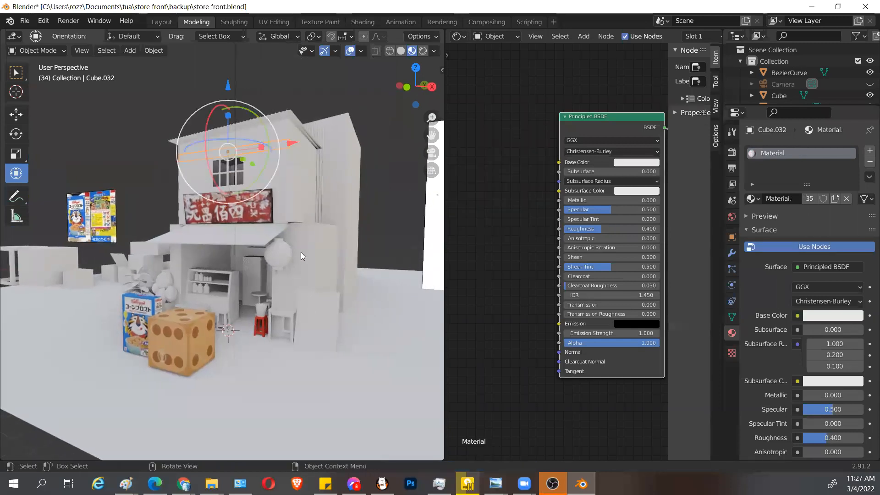
middle_click_drag(385, 147, 301, 140)
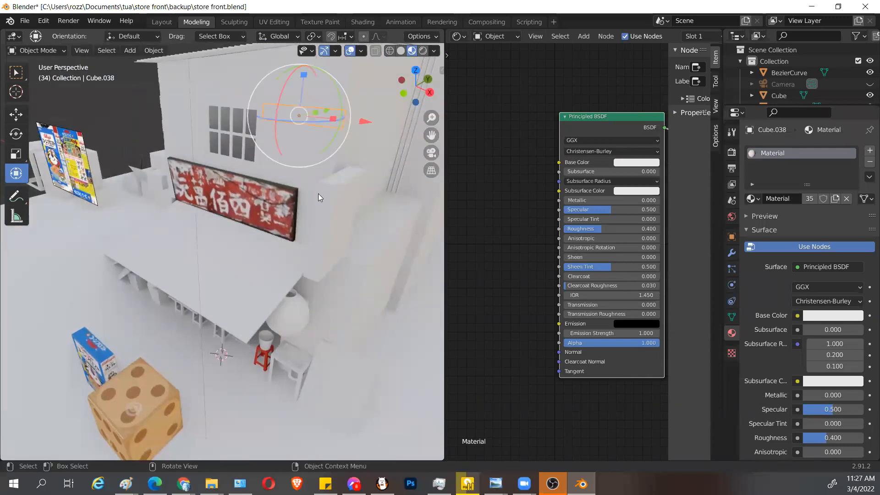
left_click(344, 257)
middle_click_drag(138, 159, 329, 241)
middle_click_drag(122, 280, 219, 271)
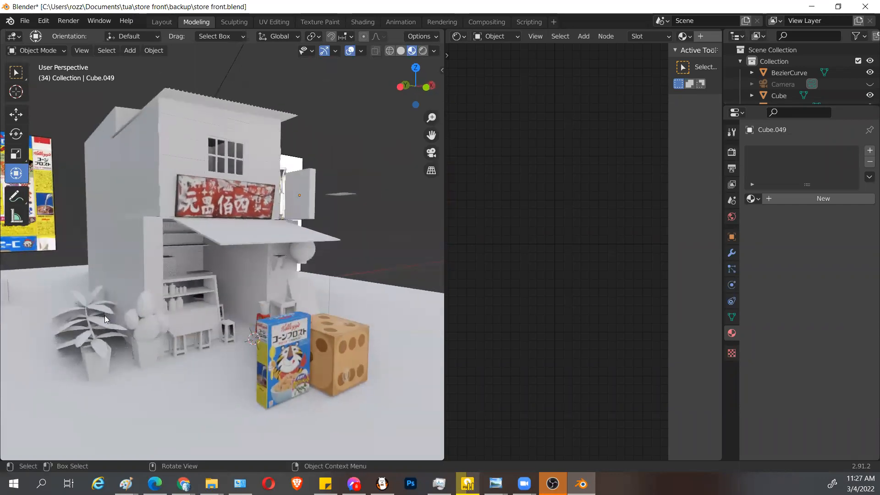
middle_click_drag(275, 339, 311, 347)
mouse_move(292, 234)
middle_mouse_down()
mouse_move(286, 250)
mouse_move(327, 248)
mouse_move(342, 231)
mouse_move(333, 240)
middle_mouse_up()
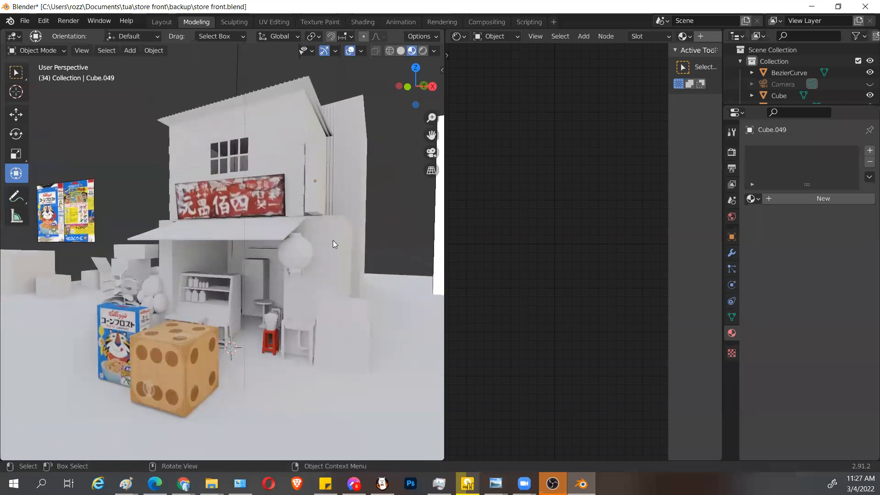
Step: Switch to the sign texture in Photopea and brush sampled red and greyish pink over the area below the sign at 30% opacity
left_click(809, 6)
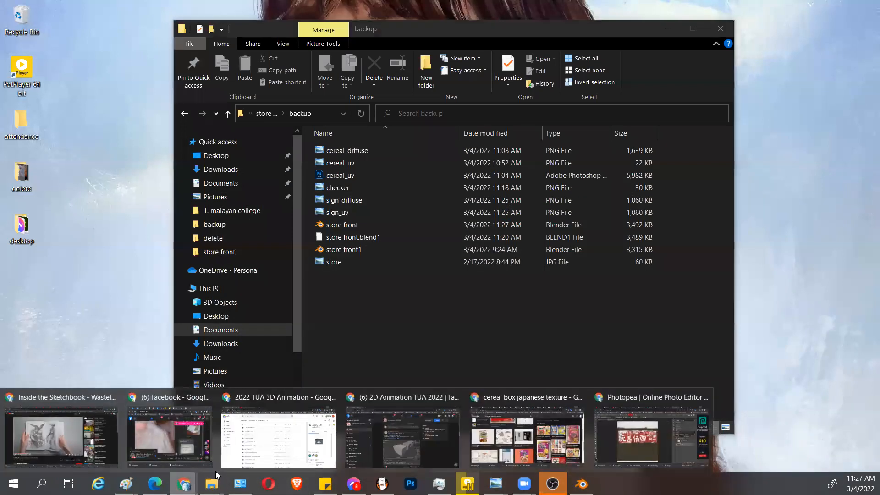
left_click(636, 439)
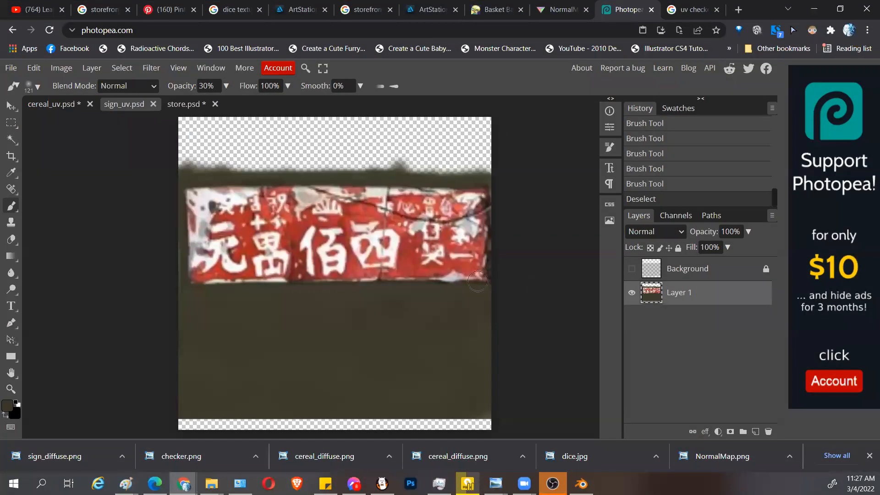
left_click(473, 274, "alt")
left_click_drag(498, 300, 468, 304)
left_click(475, 306)
mouse_move(457, 311)
left_mouse_down()
mouse_move(479, 336)
mouse_move(503, 326)
mouse_move(346, 314)
mouse_move(458, 313)
left_mouse_up()
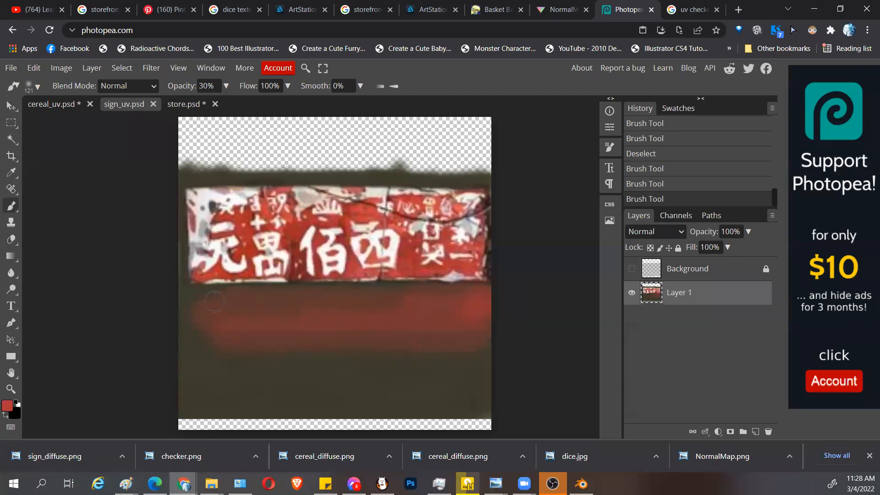
mouse_move(302, 313)
left_mouse_down()
mouse_move(499, 292)
mouse_move(472, 300)
mouse_move(485, 300)
mouse_move(190, 308)
mouse_move(442, 315)
mouse_move(256, 316)
left_mouse_up()
mouse_move(497, 314)
left_mouse_down()
mouse_move(392, 302)
mouse_move(254, 304)
mouse_move(174, 330)
mouse_move(481, 353)
mouse_move(229, 366)
mouse_move(313, 387)
mouse_move(188, 394)
mouse_move(497, 341)
mouse_move(481, 355)
mouse_move(371, 387)
mouse_move(458, 341)
mouse_move(481, 398)
mouse_move(93, 394)
mouse_move(175, 402)
mouse_move(198, 362)
mouse_move(497, 366)
mouse_move(182, 328)
mouse_move(454, 395)
mouse_move(530, 359)
mouse_move(246, 328)
mouse_move(421, 359)
mouse_move(179, 339)
mouse_move(486, 316)
mouse_move(418, 338)
mouse_move(188, 302)
left_mouse_up()
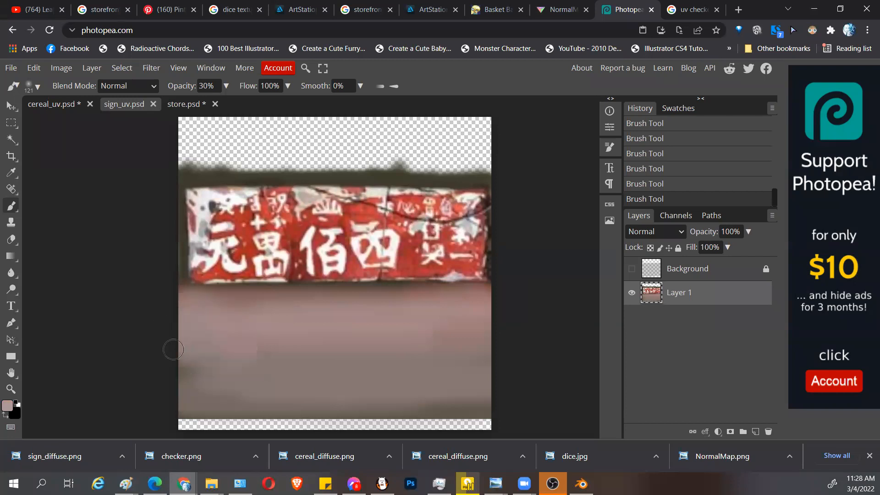
Step: Undo the last brush stroke and paint a solid red band across the area above the sign at 100% opacity
mouse_move(479, 170)
left_mouse_down()
mouse_move(209, 162)
mouse_move(530, 163)
mouse_move(199, 166)
left_mouse_up()
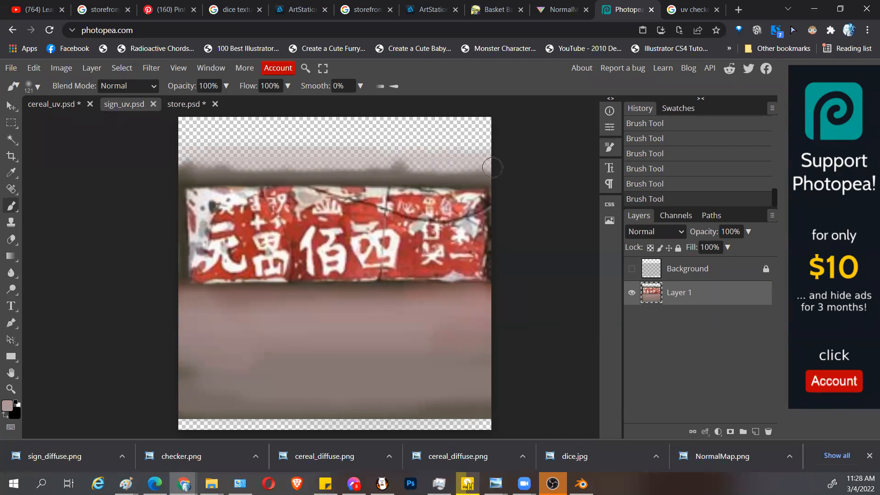
key("ctrl+z")
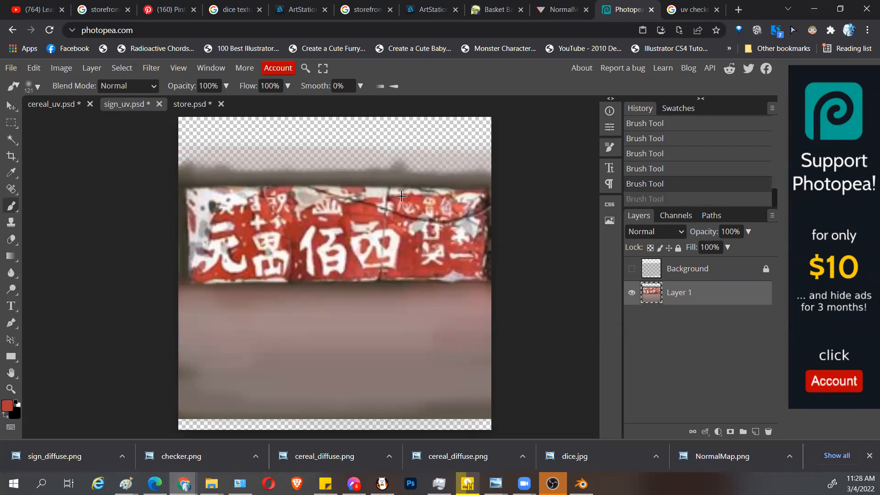
left_click_drag(494, 165, 171, 166)
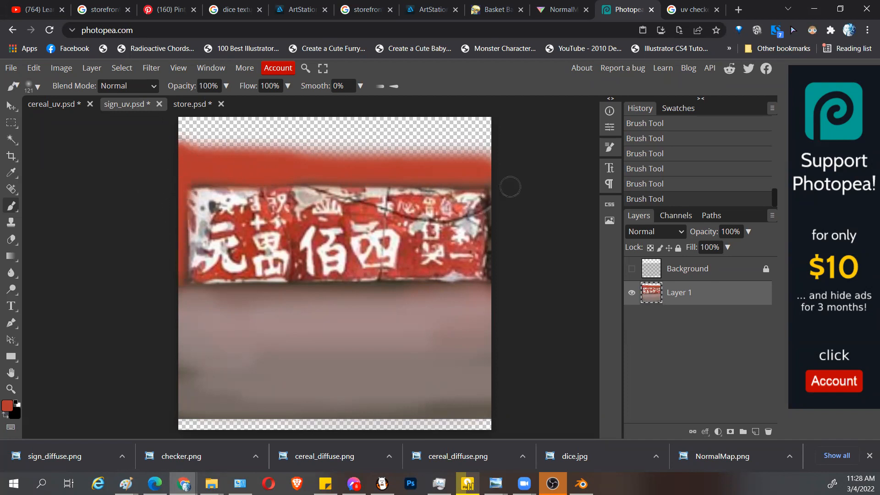
Step: Brush a muted pink over the red band above the sign and across the area directly below it at 100% opacity
mouse_move(495, 298)
left_mouse_down()
mouse_move(378, 316)
mouse_move(469, 315)
left_mouse_up()
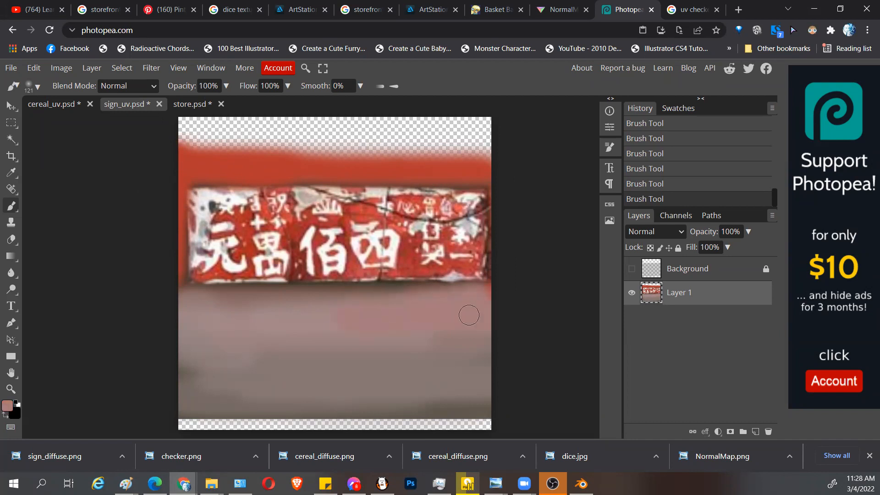
mouse_move(386, 308)
left_mouse_down()
mouse_move(403, 298)
mouse_move(346, 307)
left_mouse_up()
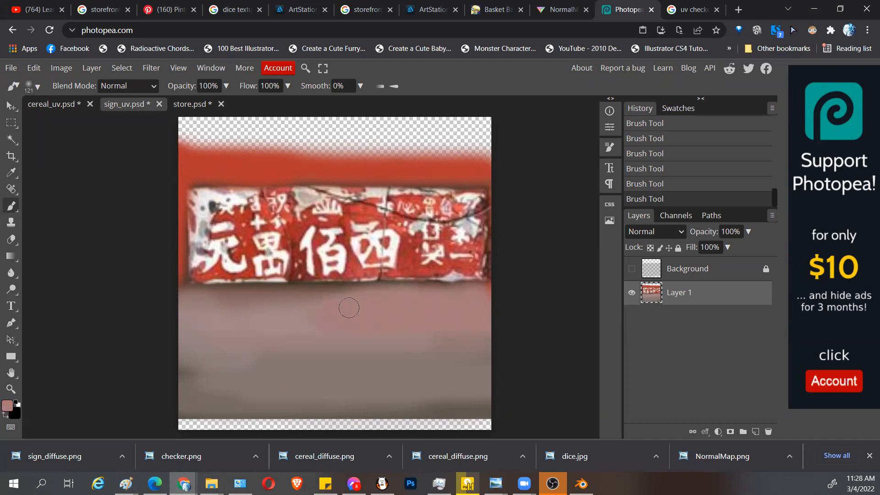
mouse_move(481, 170)
left_mouse_down()
mouse_move(191, 167)
mouse_move(206, 174)
left_mouse_up()
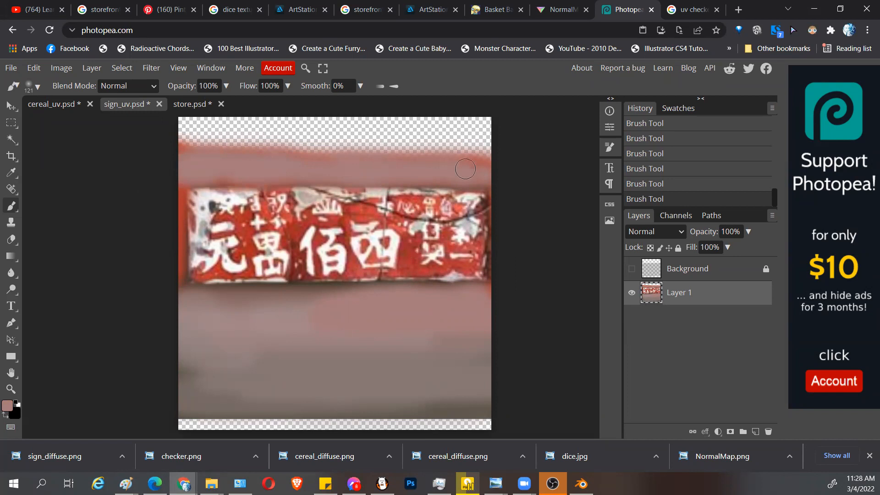
mouse_move(388, 311)
left_mouse_down()
mouse_move(304, 298)
mouse_move(202, 304)
left_mouse_up()
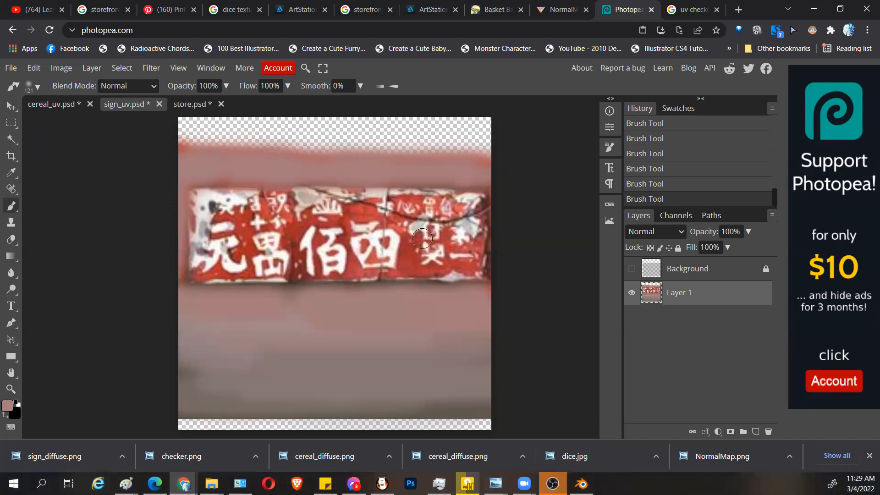
Step: Try to extend the sign's upper edge by lassoing a thin strip above it and brushing it with a sampled pale colour
left_click(367, 212, "alt")
key("l")
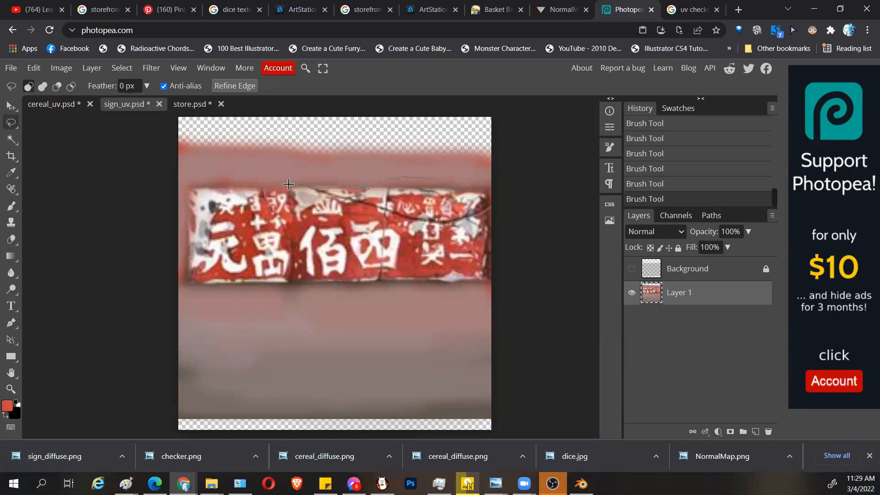
left_click_drag(288, 183, 290, 183)
key("ctrl+z")
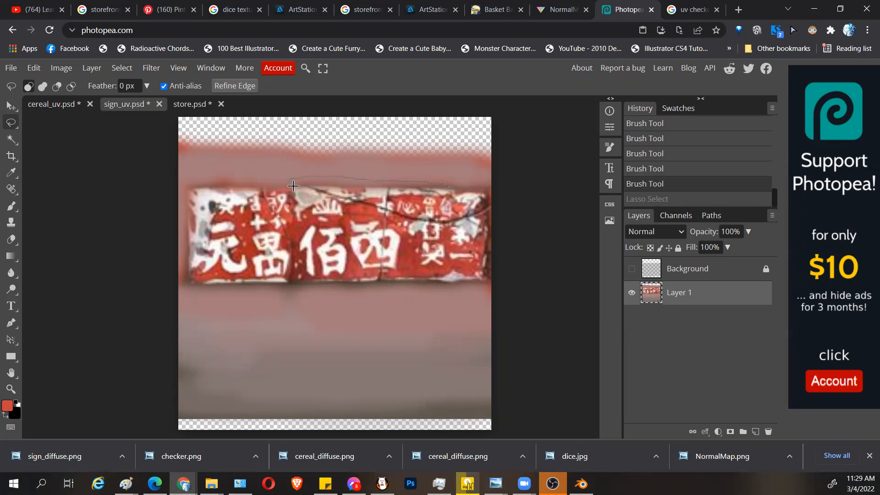
mouse_move(454, 189)
left_mouse_down()
mouse_move(316, 184)
mouse_move(437, 183)
mouse_move(407, 181)
left_mouse_up()
key("b")
left_click(376, 194, "alt")
key("ctrl+z")
left_click_drag(394, 181, 303, 177)
left_click(333, 179)
left_click(294, 176)
left_click(328, 176)
key("ctrl+d")
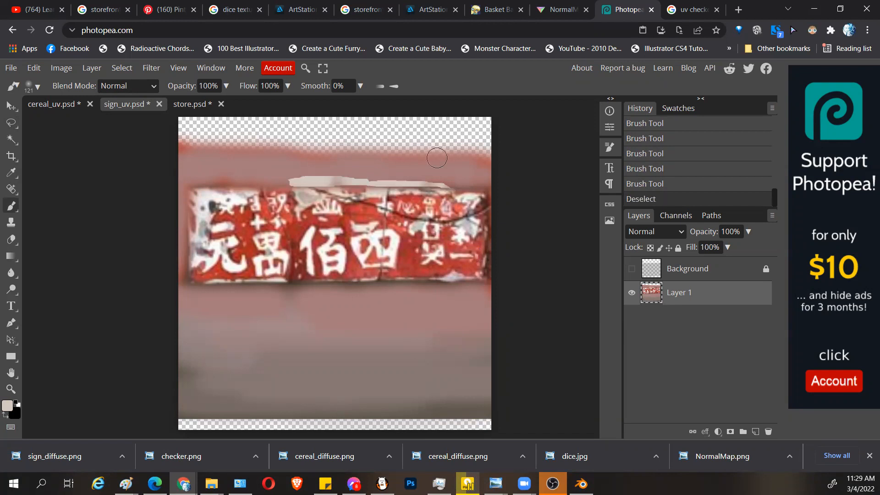
Step: Undo the pale brush strokes above the sign and clear the lasso selection
key("ctrl+z")
key("ctrl+z")
key("ctrl+z")
key("ctrl+z")
key("ctrl+z")
key("ctrl+z")
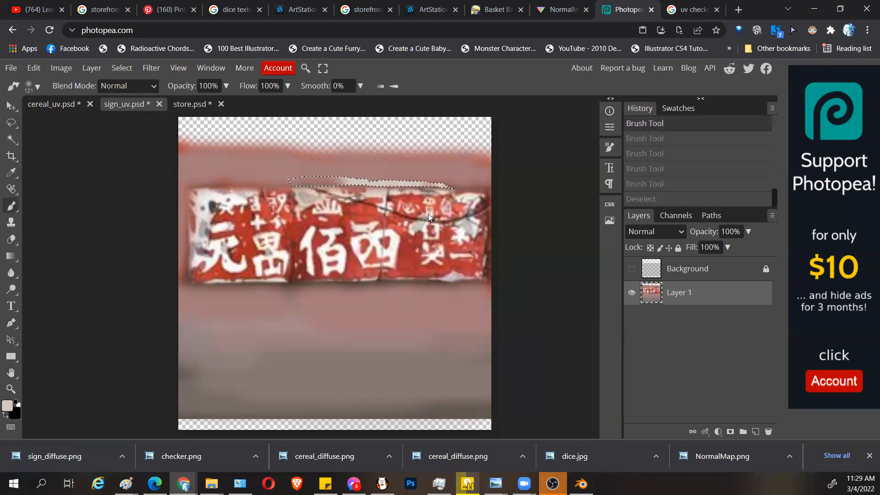
key("ctrl+d")
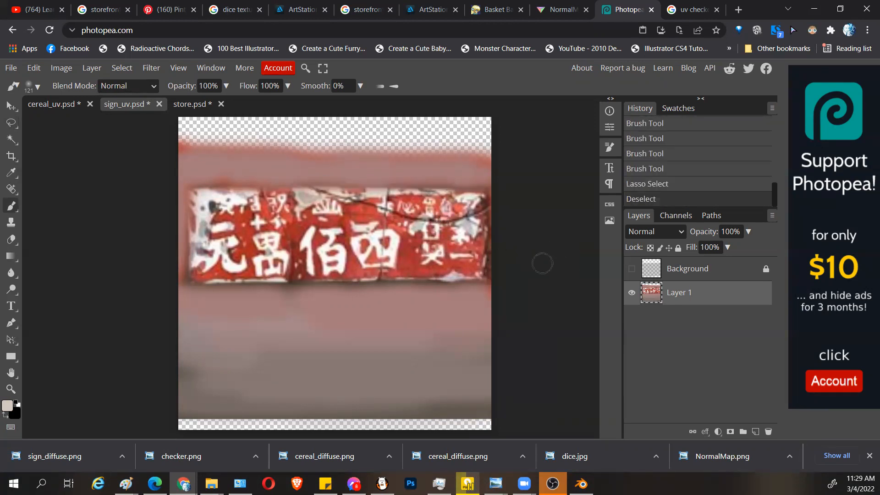
Step: Save the sign document and export it as a PNG named sign_uv2 in the backup folder
scroll(490, 274, "down", 2)
scroll(449, 299, "up", 1)
key("ctrl+s")
left_click(11, 68)
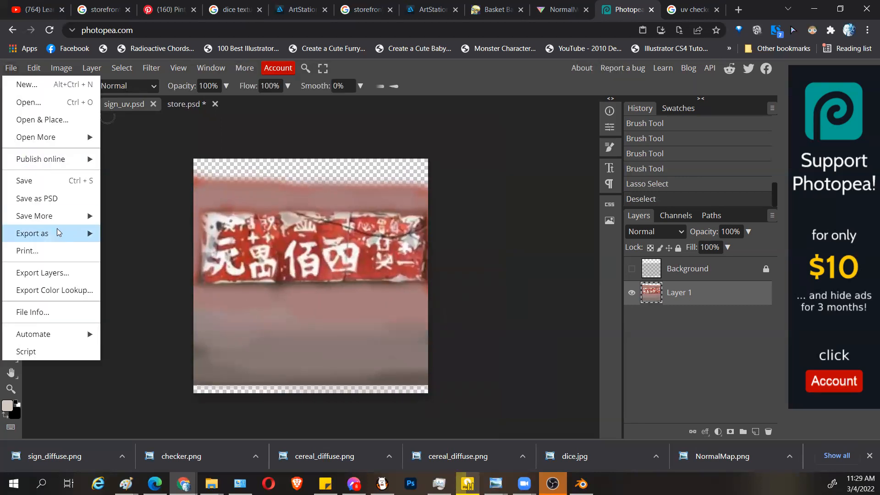
mouse_move(57, 232)
left_click(121, 232)
left_click(481, 242)
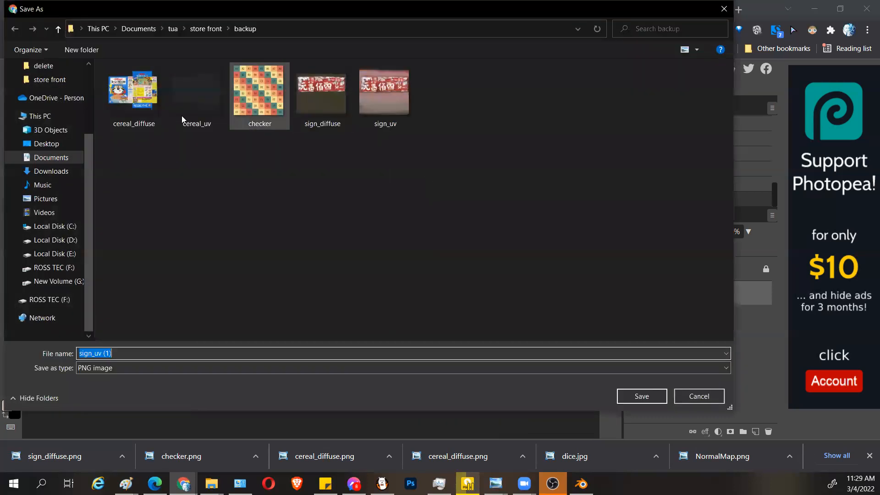
left_click(391, 123)
left_click(108, 352)
type("2")
left_click(650, 399)
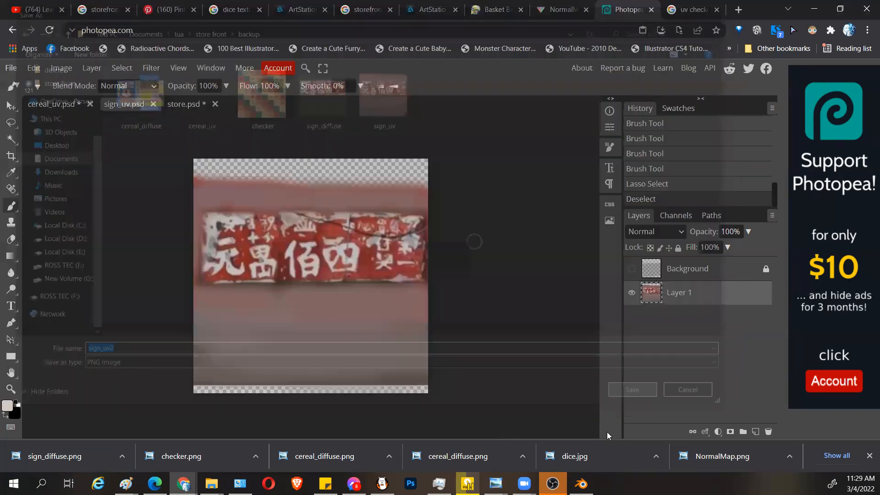
Step: Switch to Blender and replace the signboard's image texture with sign_uv2.png from the backup folder
left_click(581, 484)
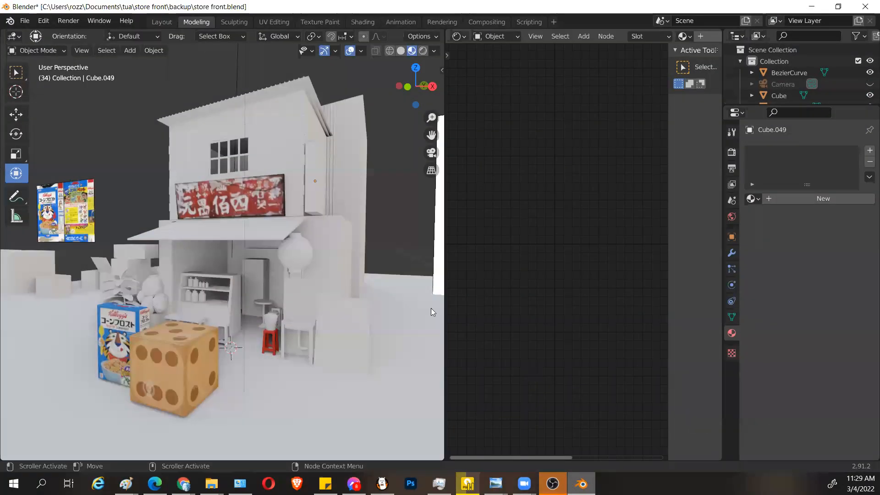
left_click(259, 199)
left_click(525, 164)
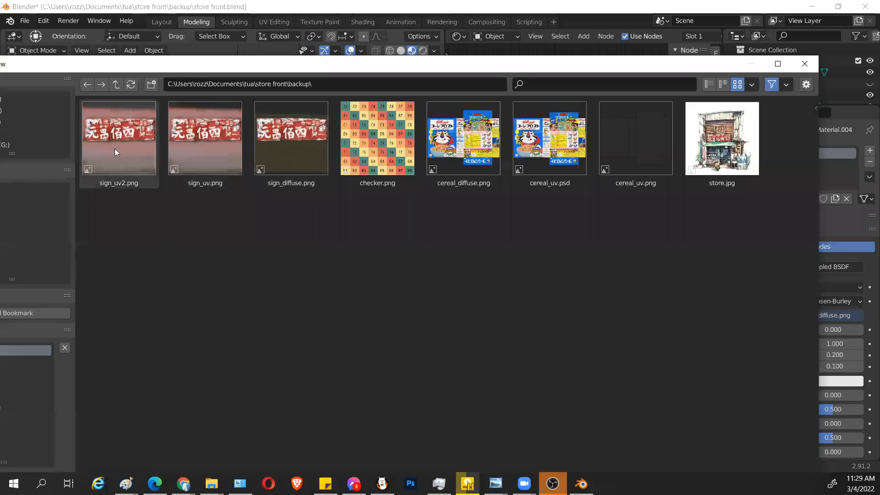
left_click(115, 149)
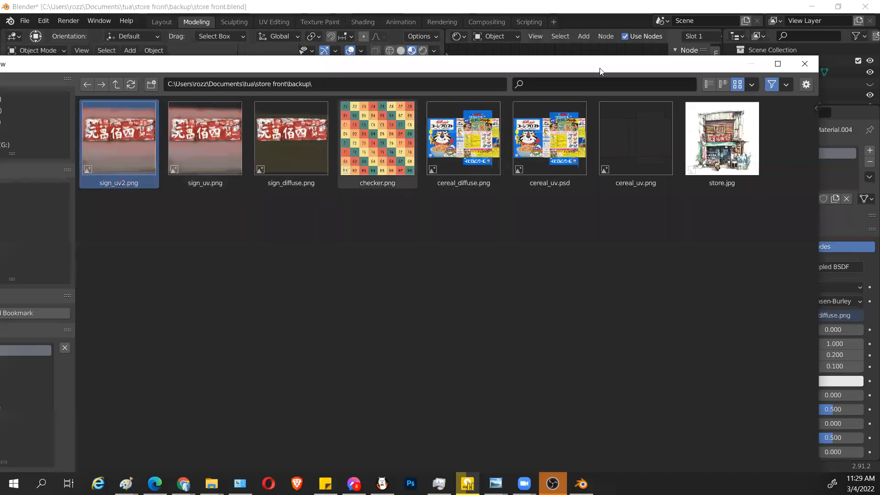
left_click_drag(596, 61, 590, 20)
double_click(590, 20)
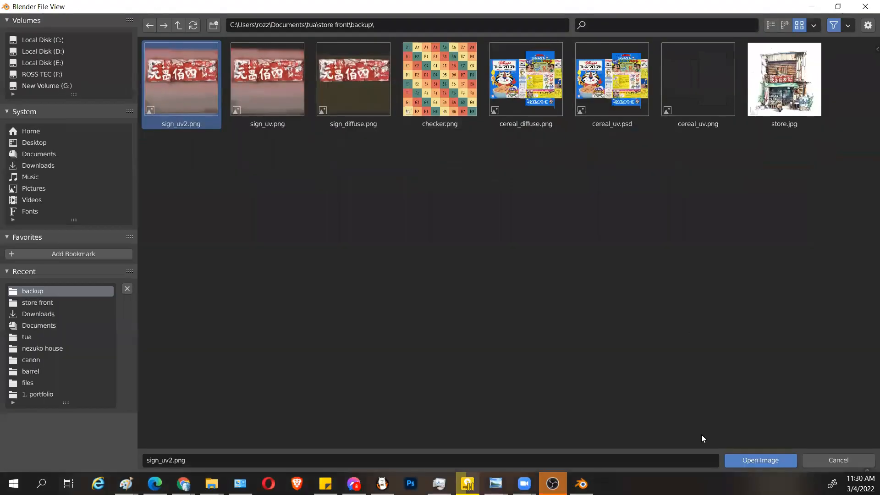
left_click(776, 457)
Step: Add a Bevel modifier to the signboard and set its amount to 0.01 m
scroll(326, 216, "up", 4)
middle_click_drag(356, 196, 249, 220)
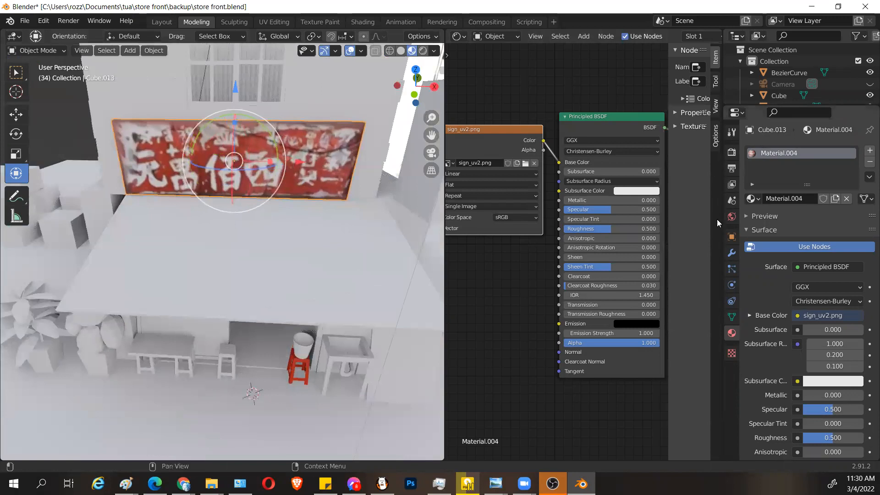
left_click(731, 253)
left_click(760, 152)
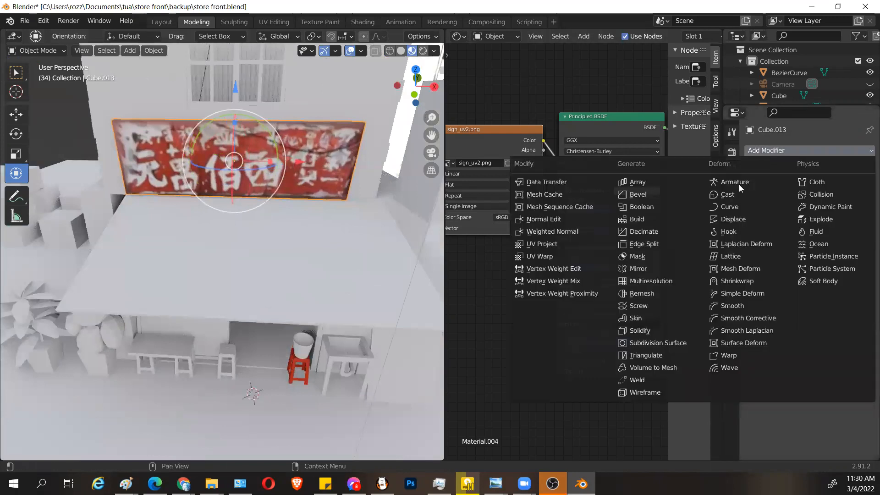
left_click(652, 191)
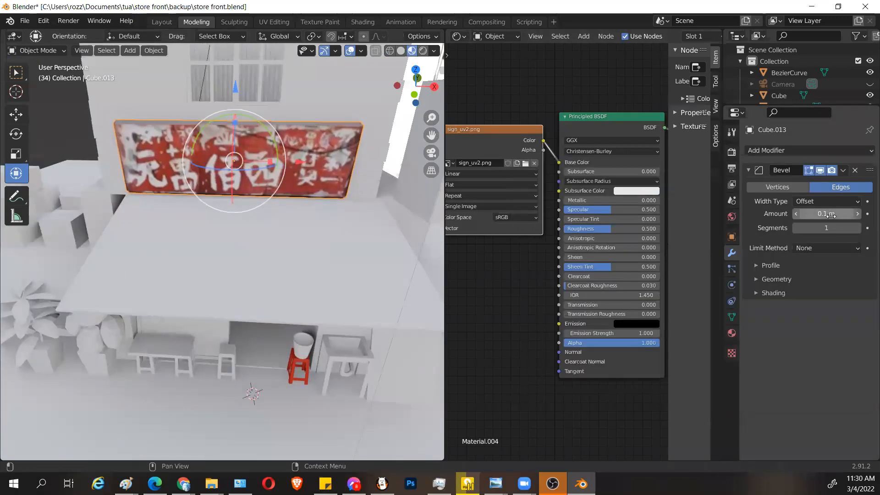
middle_click_drag(330, 224, 250, 243)
left_click(796, 213)
left_click(796, 214)
left_click(796, 213)
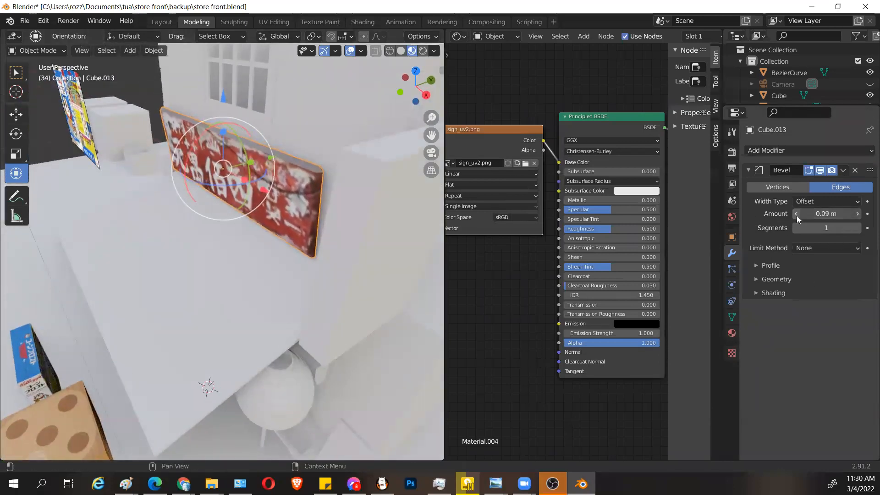
left_click(796, 213)
left_click(796, 213)
left_click(796, 213)
left_click(796, 213)
left_click(796, 214)
left_click(796, 213)
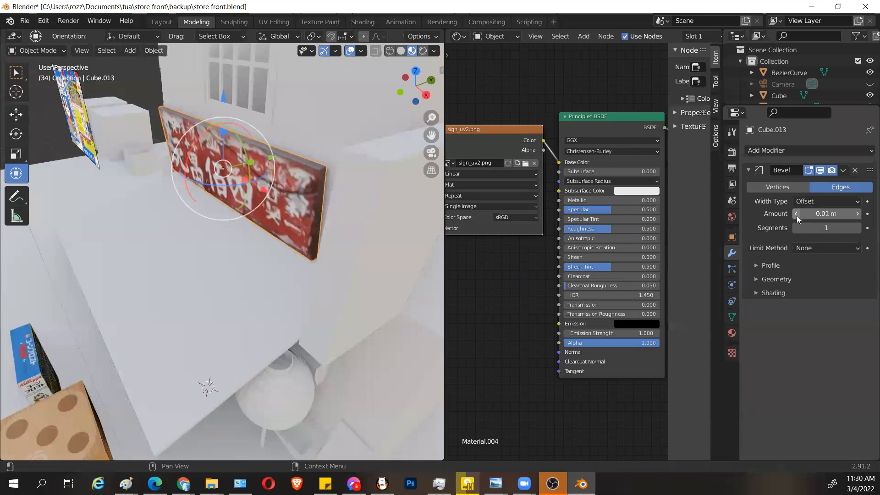
Step: Check the bevelled signboard against the whole storefront and save the Blender file
middle_click_drag(236, 298, 294, 241)
scroll(419, 251, "down", 2)
left_click(409, 243)
scroll(409, 243, "down", 2)
scroll(318, 251, "up", 3)
scroll(356, 227, "down", 2)
left_click(274, 209)
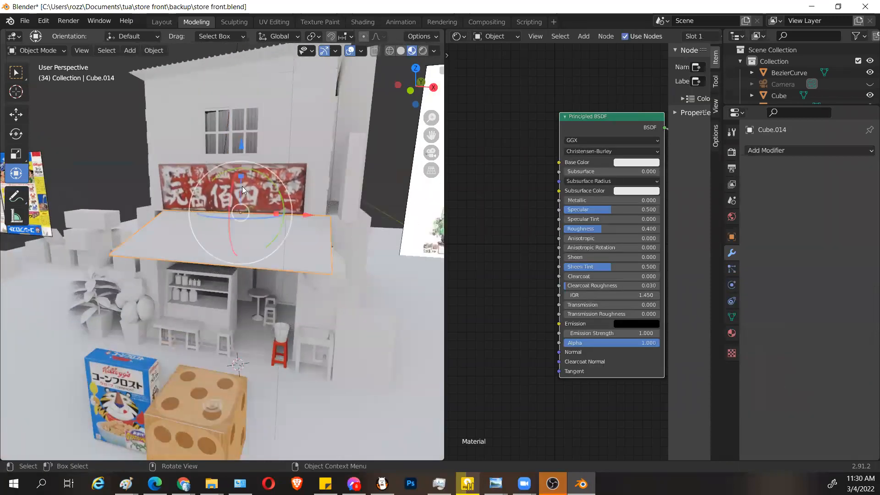
scroll(259, 208, "down", 2)
middle_click_drag(259, 208, 346, 338)
scroll(347, 310, "up", 4)
scroll(345, 304, "down", 1)
scroll(250, 318, "down", 3)
key("ctrl+s")
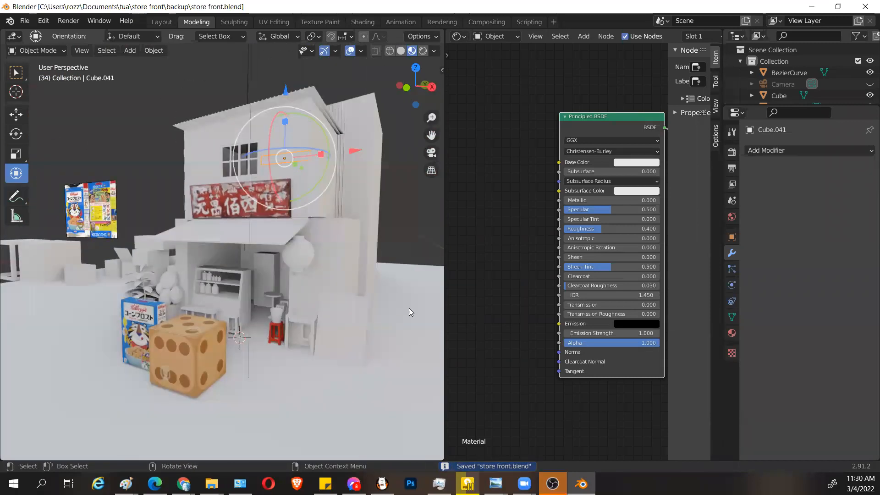
Step: Examine the storefront's upper facade planks, side wall and signboard up close and from a distance
scroll(312, 268, "up", 3)
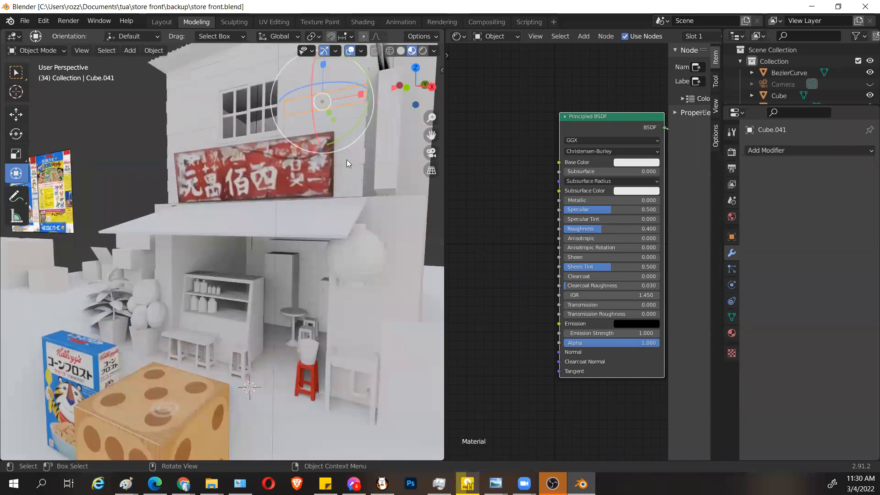
left_click(346, 160)
left_click(184, 138)
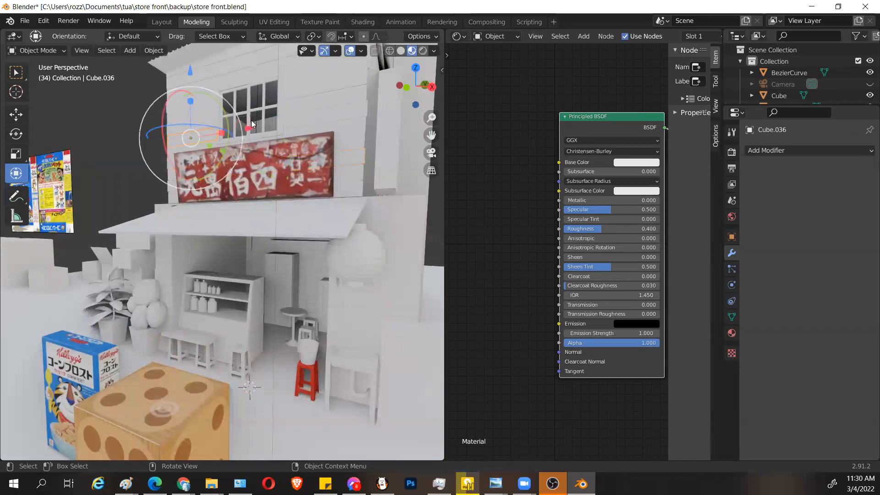
left_click(342, 137)
left_click(348, 112)
scroll(348, 140, "down", 3)
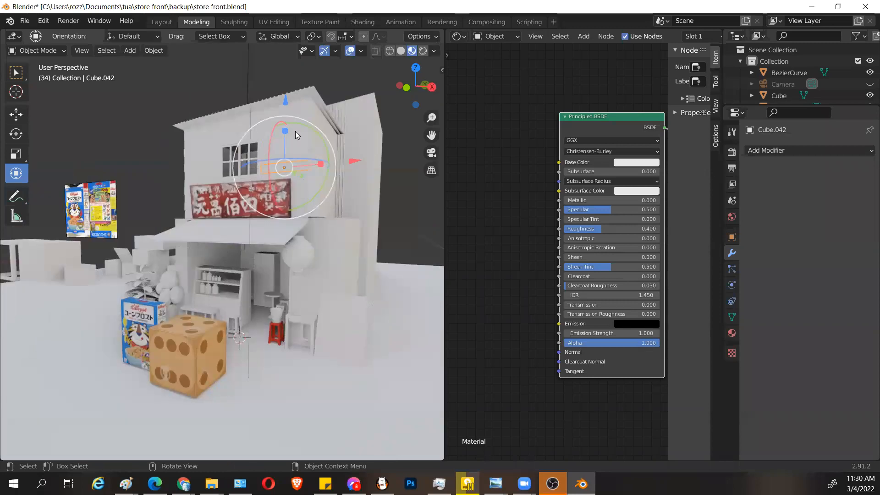
left_click(374, 141)
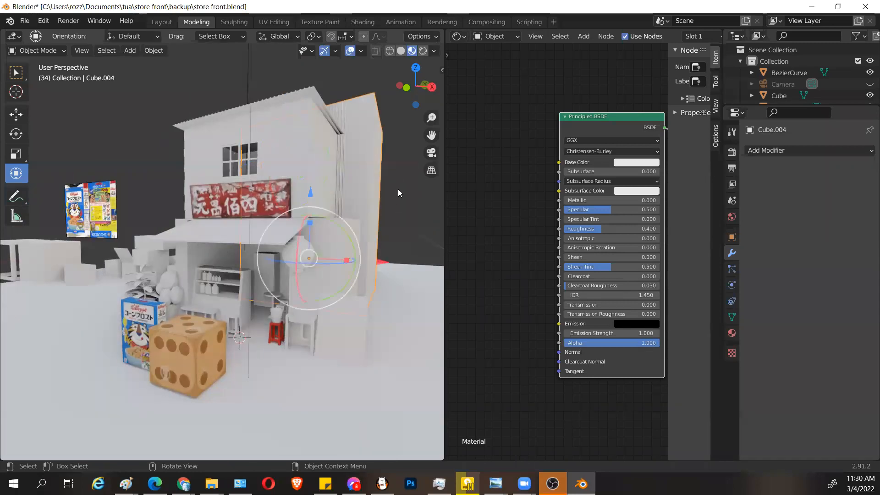
scroll(395, 194, "up", 2)
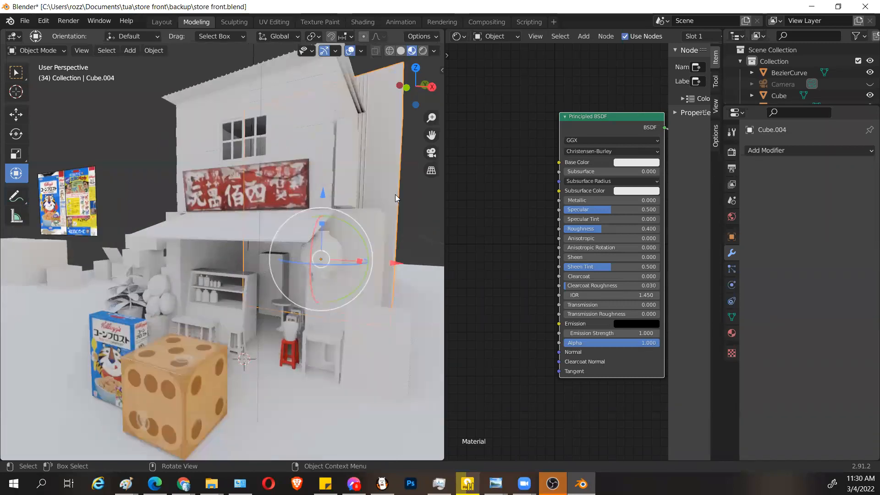
left_click(428, 217)
scroll(275, 213, "down", 2)
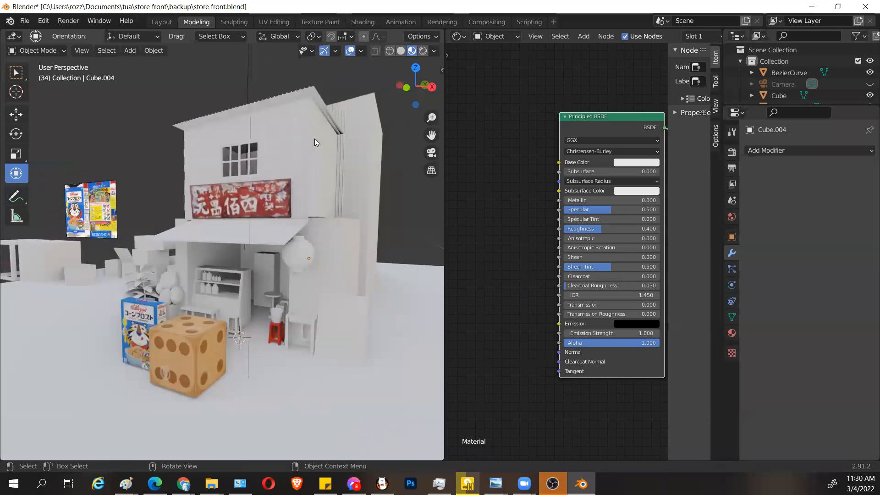
scroll(379, 225, "up", 2)
scroll(251, 201, "down", 2)
scroll(242, 321, "up", 4)
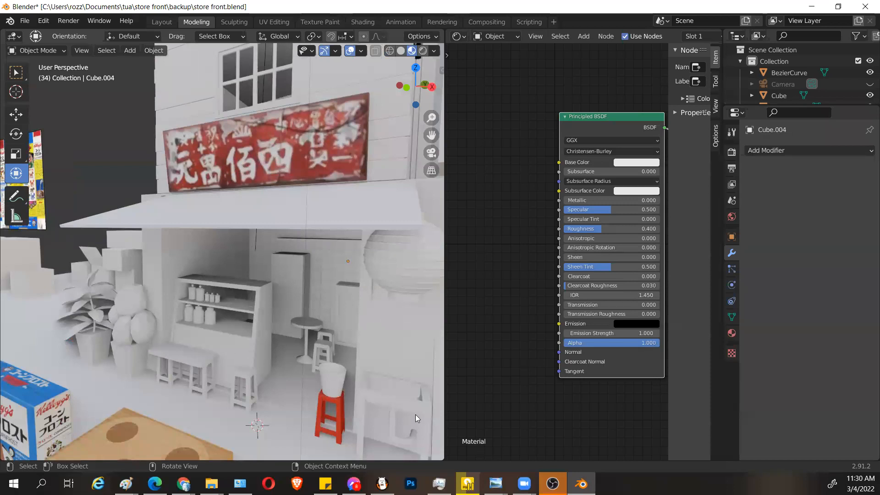
scroll(393, 405, "down", 3)
Step: Examine the shop's interior furniture and the textured dice, cereal box and signboard by selecting them in turn
left_click(293, 281)
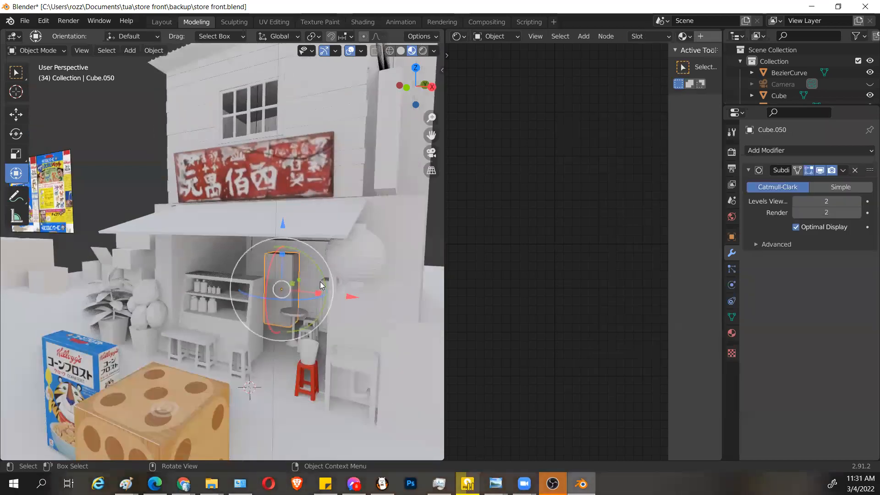
left_click(320, 278)
left_click(293, 316)
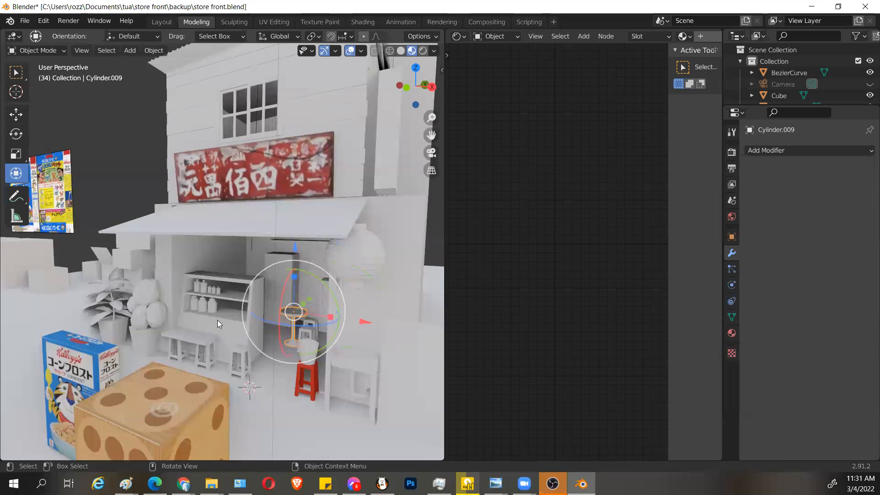
scroll(204, 304, "up", 2)
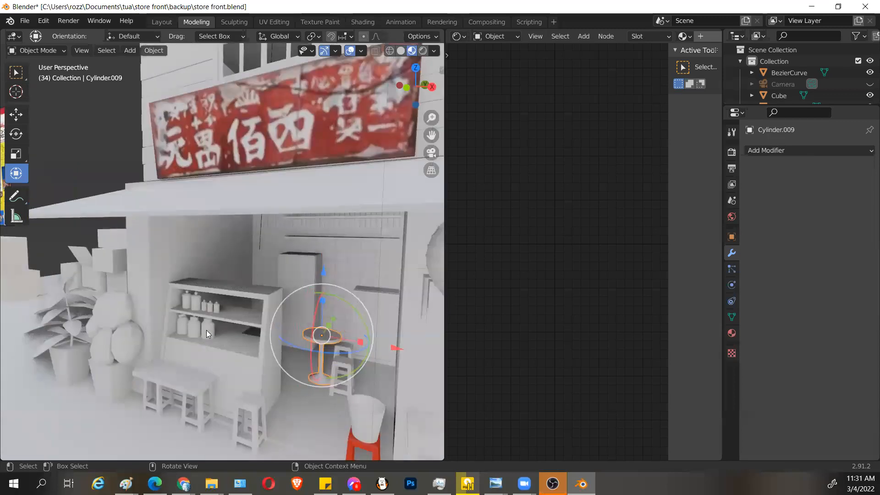
left_click(239, 291)
scroll(243, 302, "down", 3)
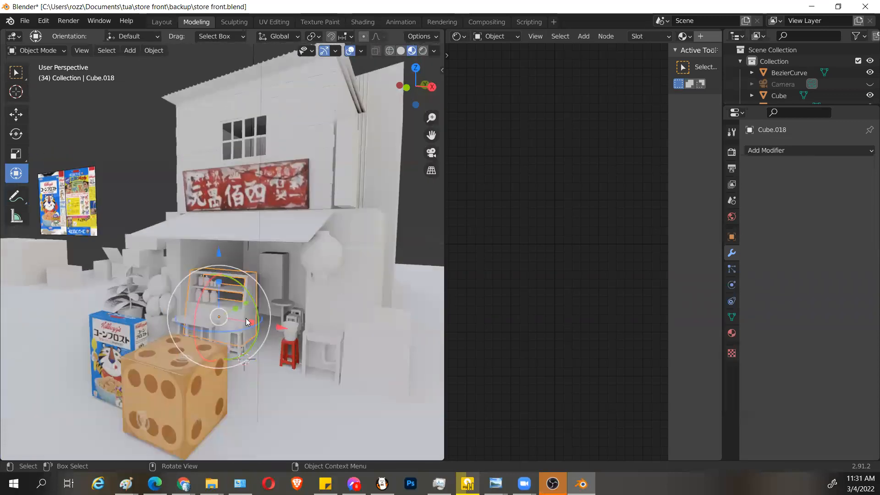
left_click(119, 362)
left_click(183, 379)
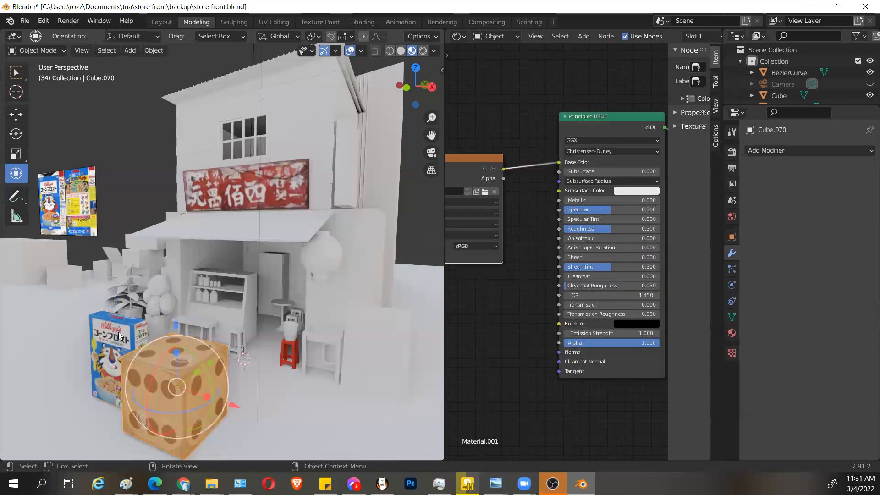
left_click(120, 331)
left_click(198, 385)
left_click(110, 327)
left_click(197, 380)
left_click(276, 182)
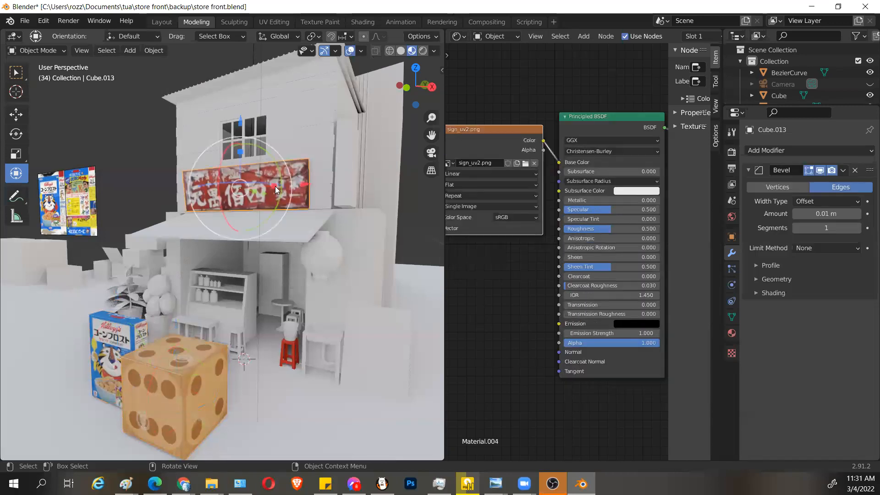
left_click(193, 408)
left_click(181, 380)
left_click(181, 379)
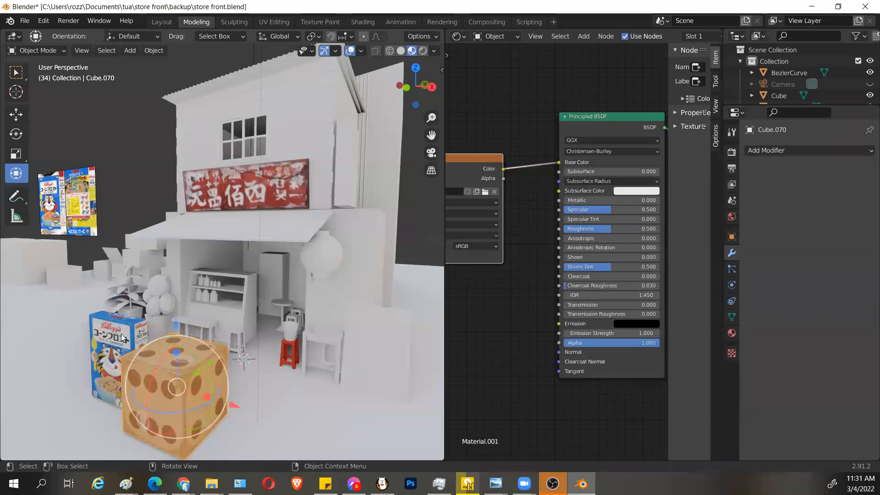
Step: Switch to Chrome and open the Tokyo Storefronts image from the "storefront 3d model artstation" results in a new tab
scroll(218, 378, "down", 2)
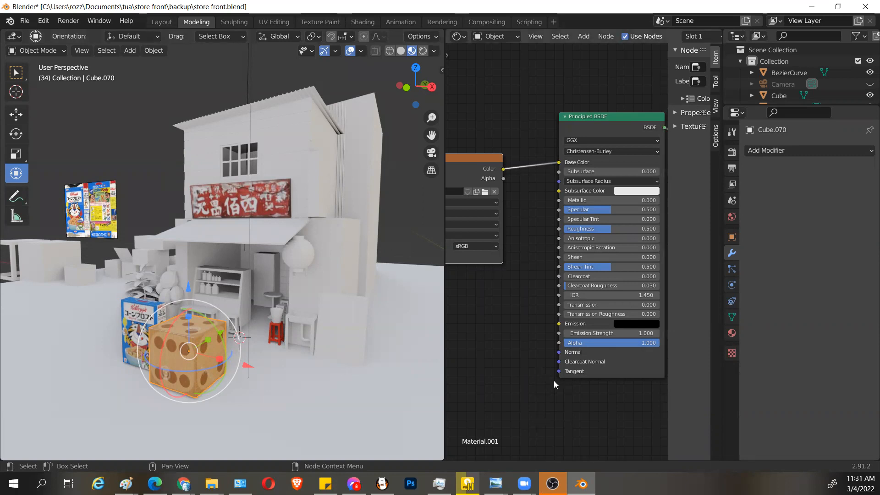
mouse_move(183, 483)
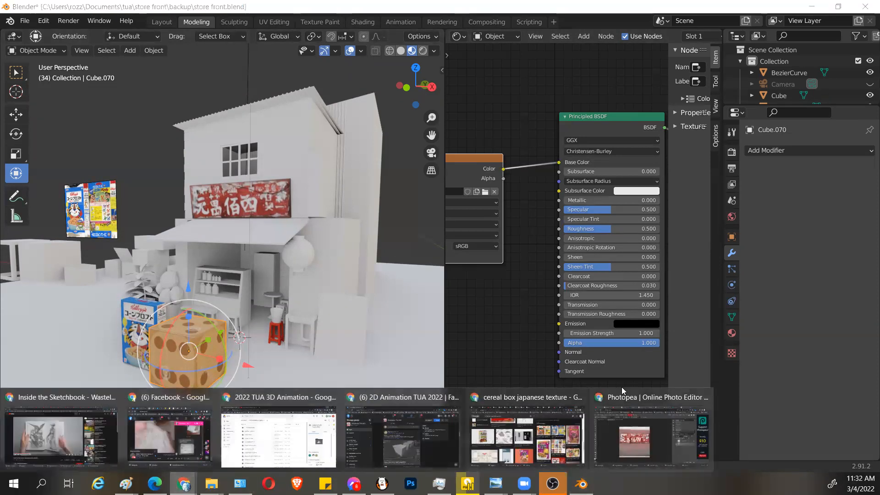
left_click(653, 433)
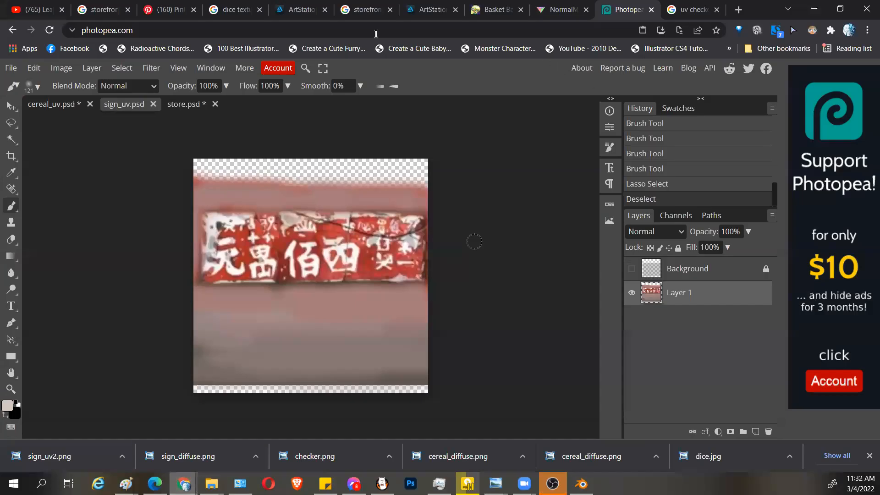
left_click(366, 9)
left_click(120, 12)
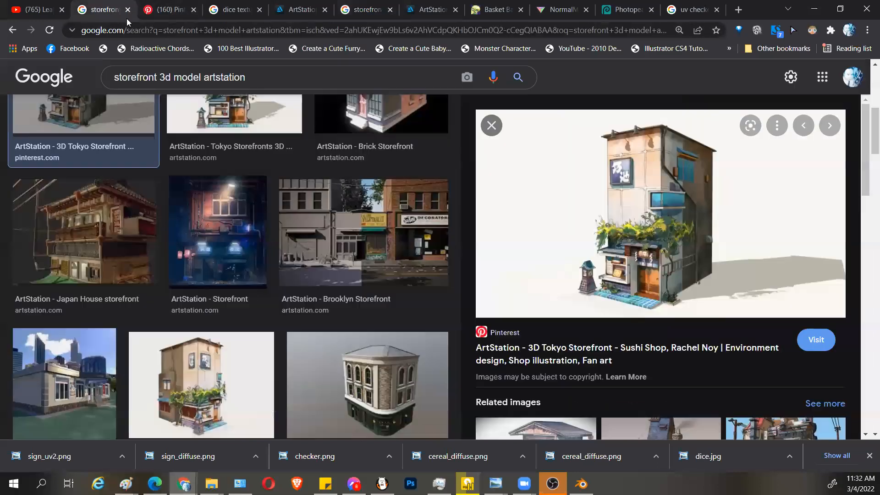
left_click(263, 78)
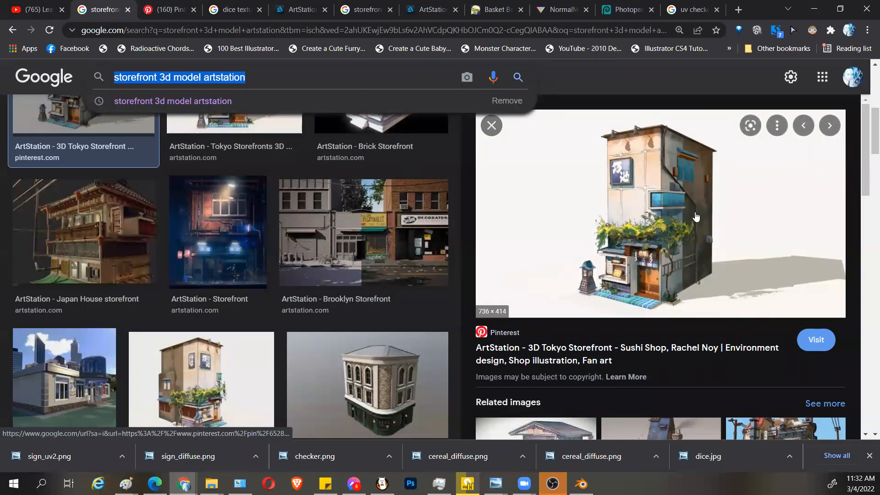
right_click(251, 133)
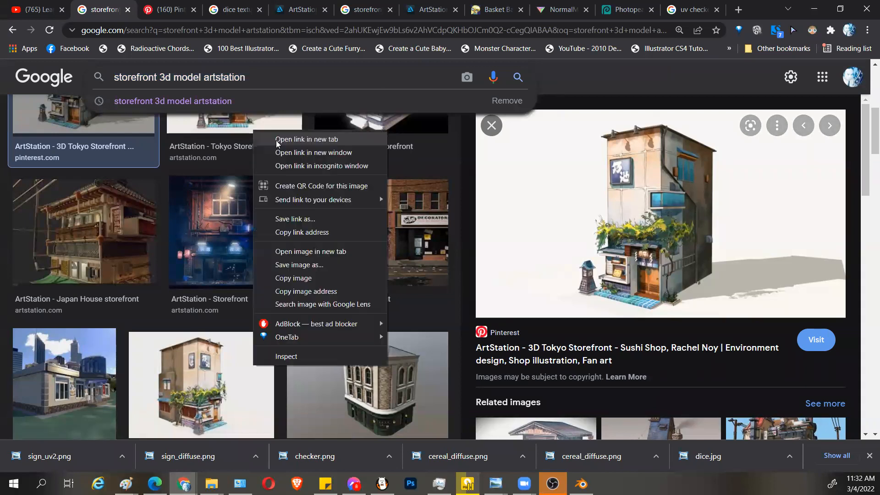
left_click(275, 138)
Step: Search Google Images for "low poly art 3d"
scroll(282, 277, "up", 3)
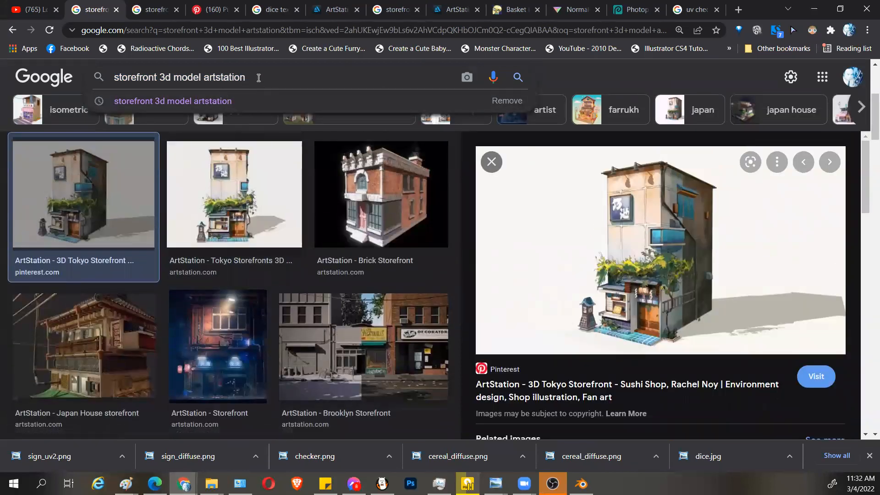
left_click_drag(257, 78, 42, 73)
type("low ")
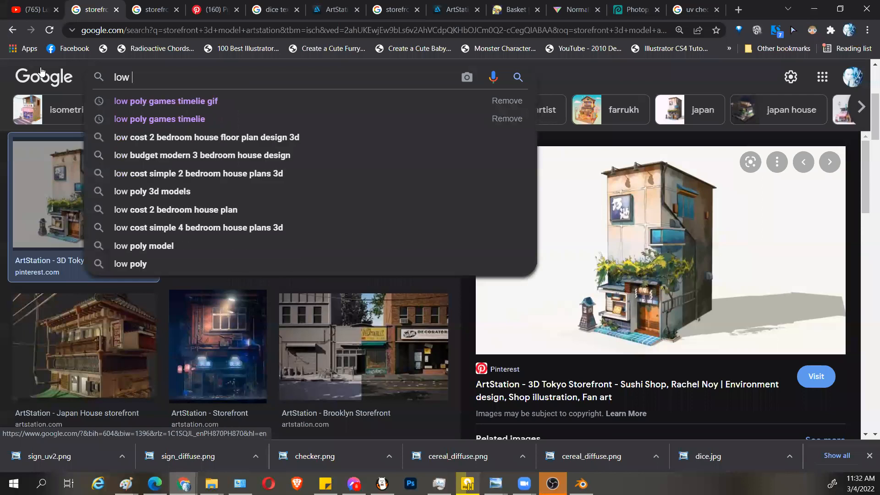
type("poly art")
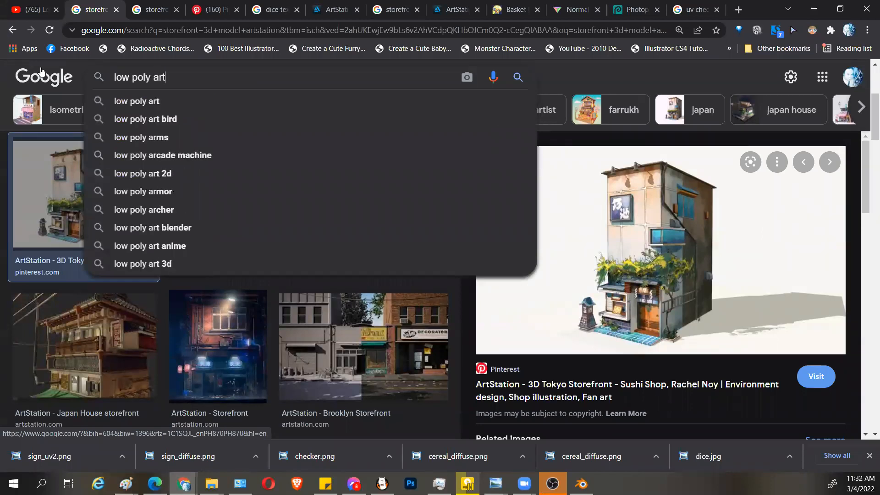
type(" 3d")
key("Return")
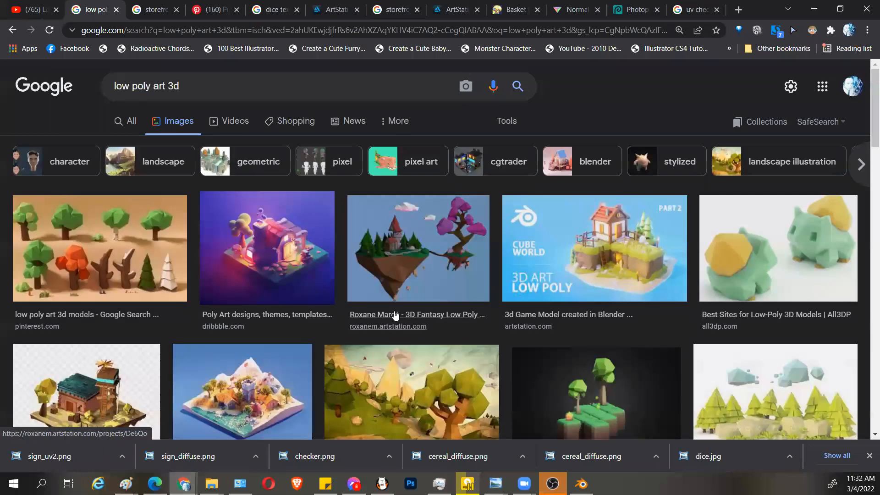
Step: Preview the low poly house with a watchtower and the related boot-shaped building, including their related images
scroll(392, 314, "down", 2)
left_click(134, 288)
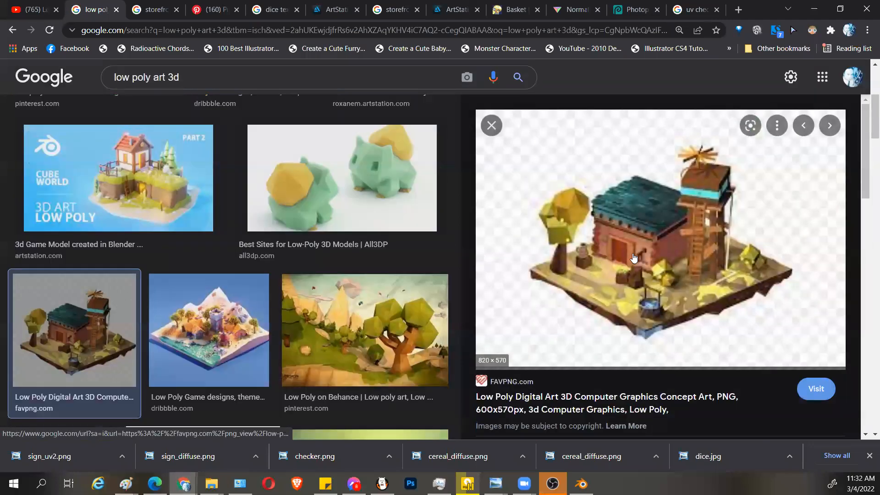
scroll(637, 250, "down", 5)
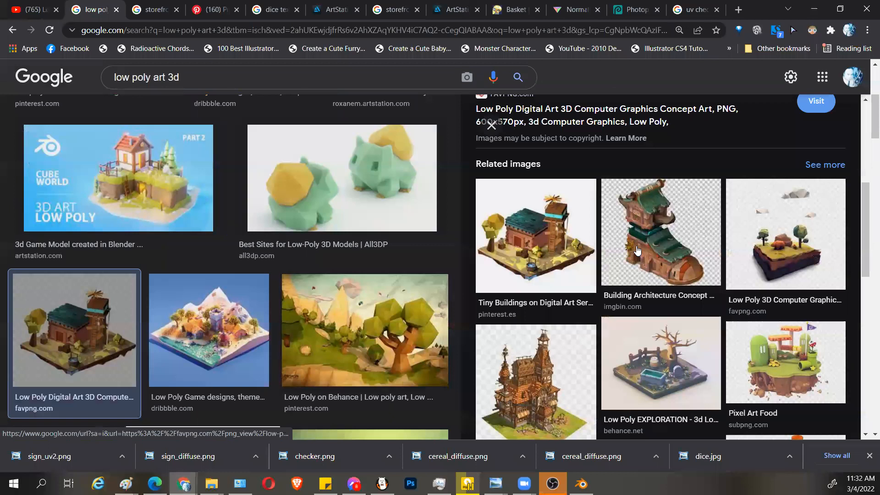
left_click(648, 237)
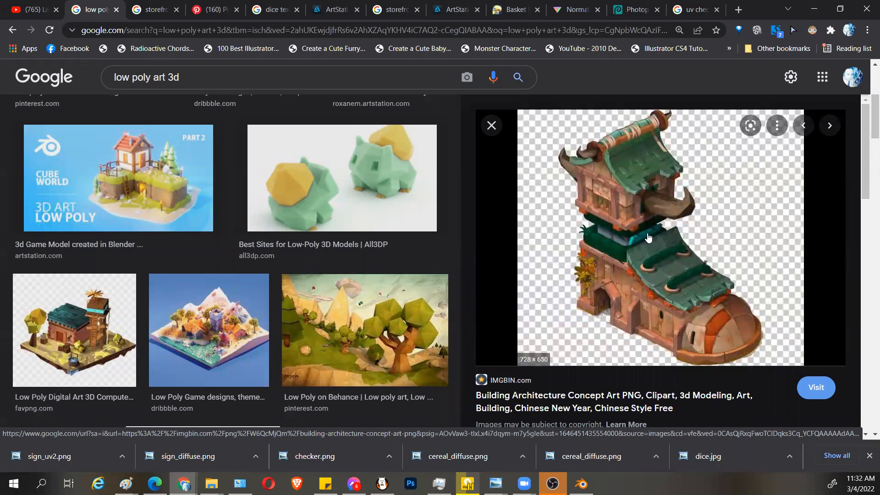
scroll(647, 238, "down", 4)
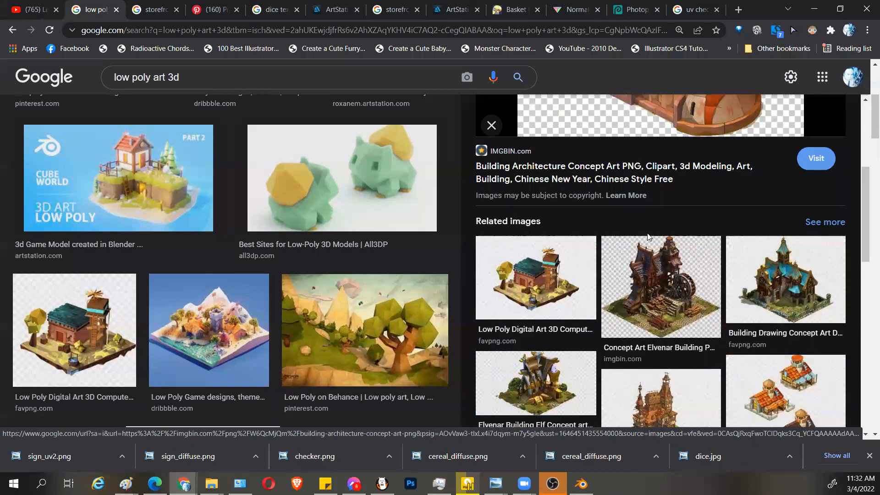
scroll(670, 216, "up", 3)
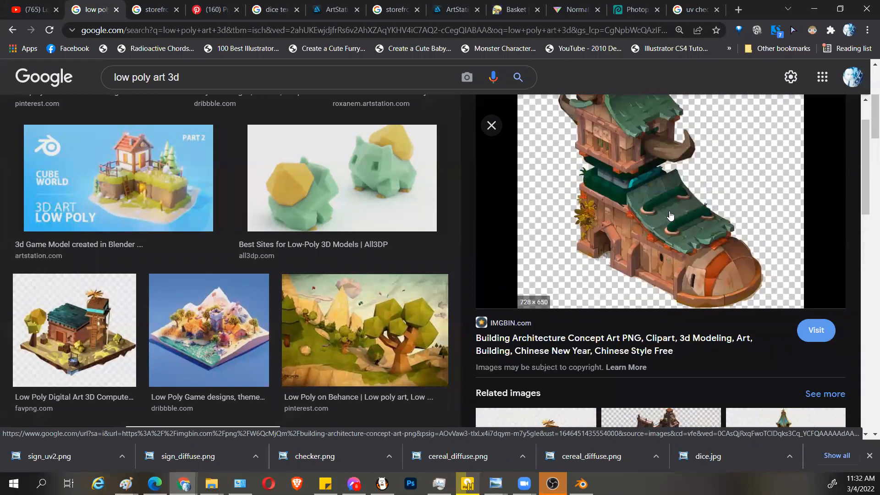
Step: Open the boot-shaped building's page and the related Elvenar building with the water wheel in new tabs
right_click(670, 215)
left_click(701, 221)
scroll(767, 345, "down", 2)
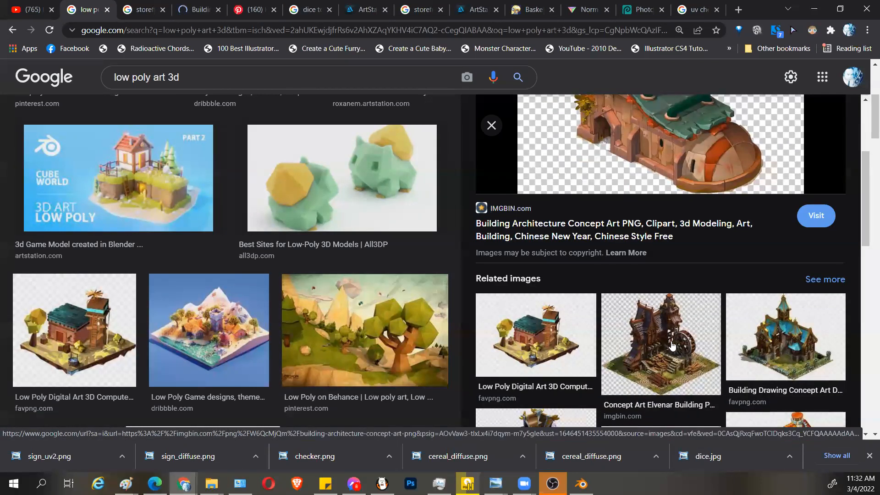
scroll(672, 347, "down", 2)
middle_click(658, 238)
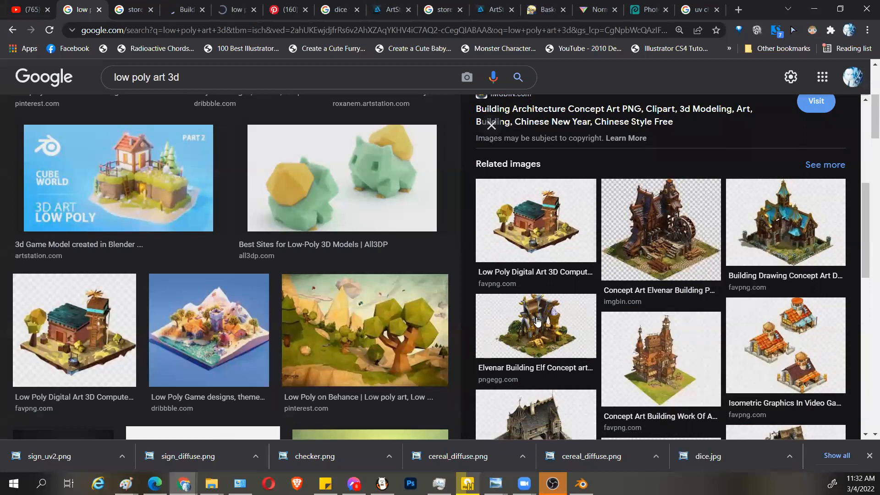
Step: Open the related Elvenar elf building and the House Drawing concept art in new tabs
right_click(537, 323)
left_click(590, 93)
scroll(729, 332, "down", 3)
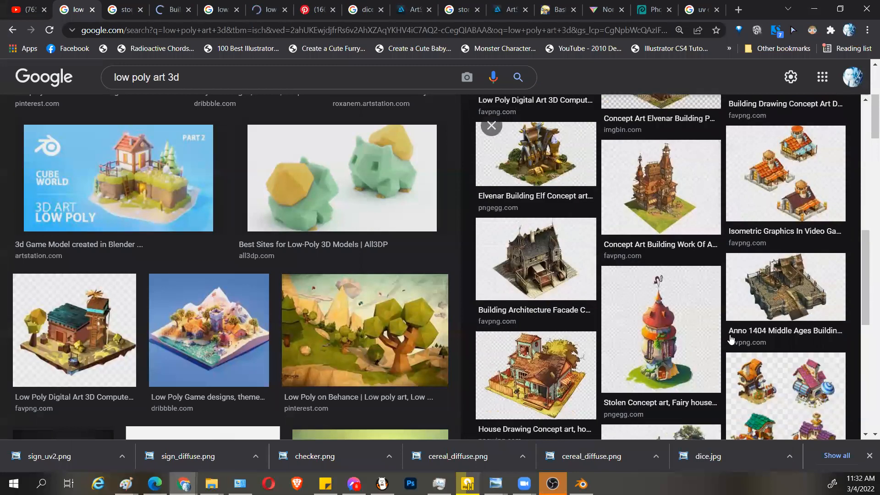
right_click(560, 346)
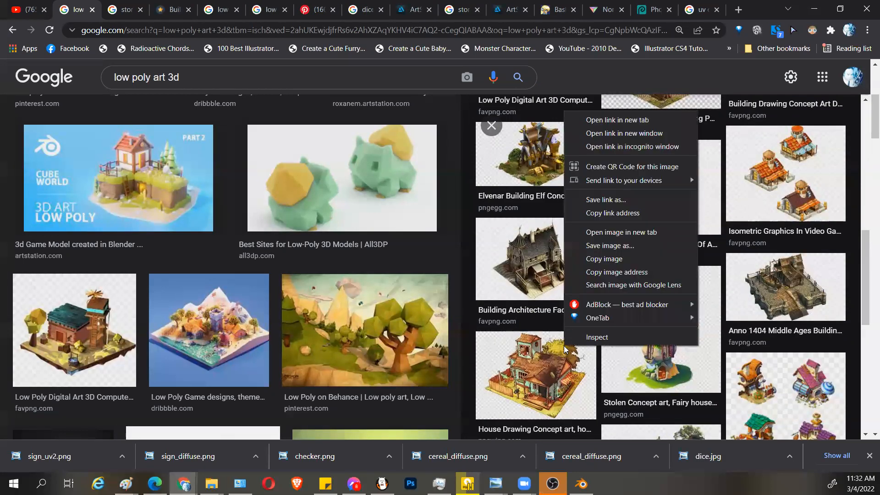
left_click(595, 118)
scroll(782, 341, "down", 3)
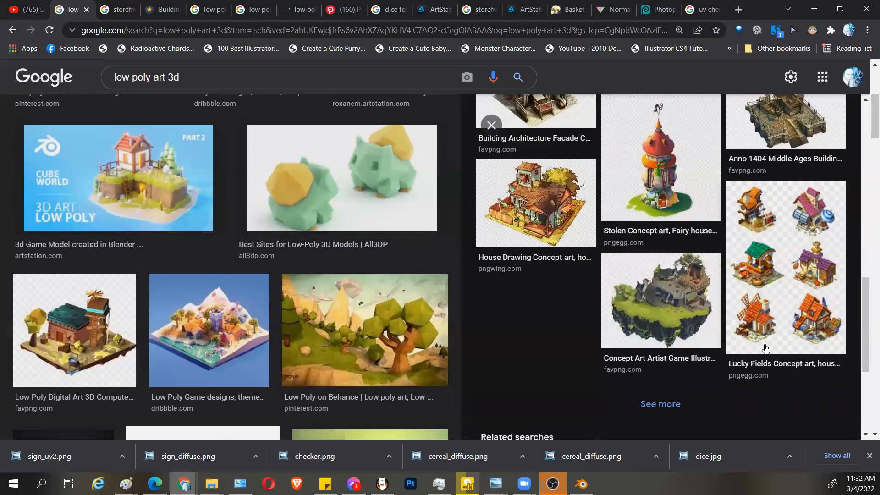
Step: Browse further down the low poly results and preview the harbour town image from designyourway.net
scroll(215, 353, "down", 3)
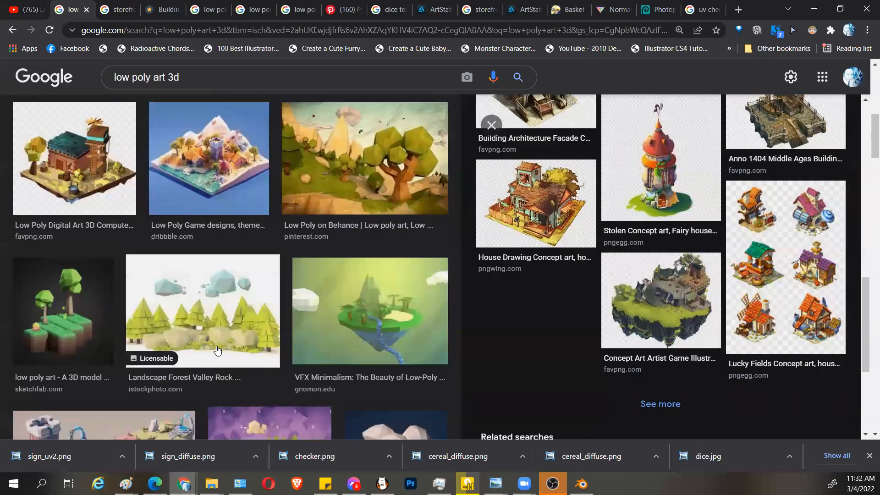
scroll(217, 351, "down", 3)
scroll(197, 347, "down", 5)
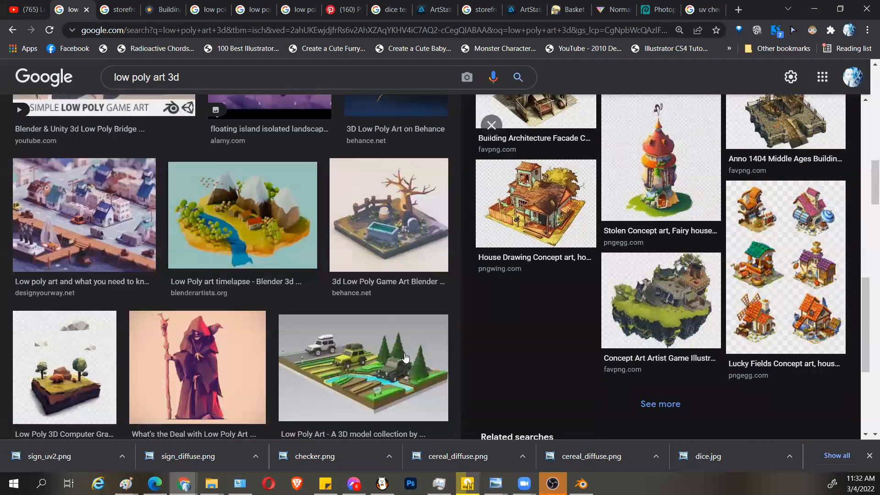
left_click(131, 239)
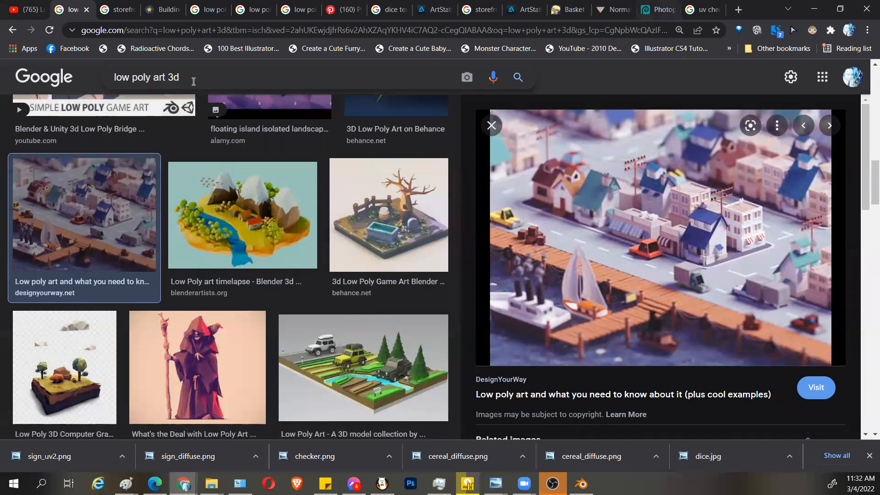
Step: Open the ArtStation page of the Tokyo sushi shop image and return to the low poly results
left_click(110, 12)
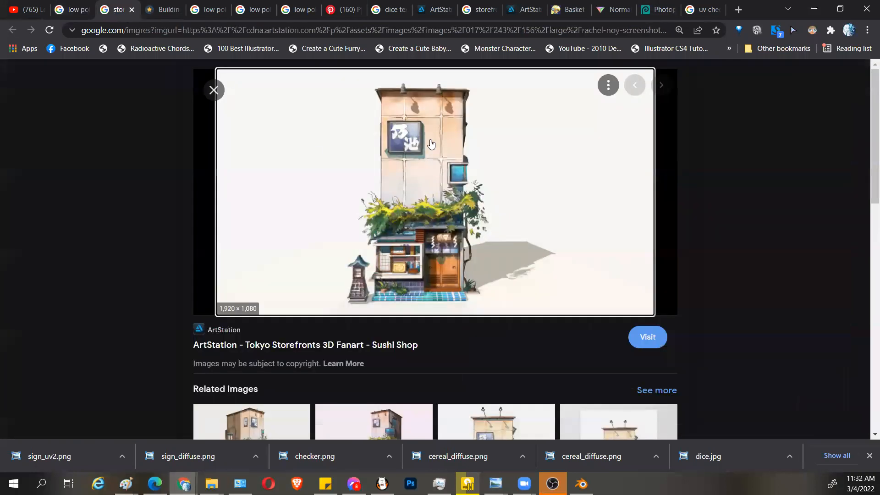
left_click(430, 139)
left_click(73, 10)
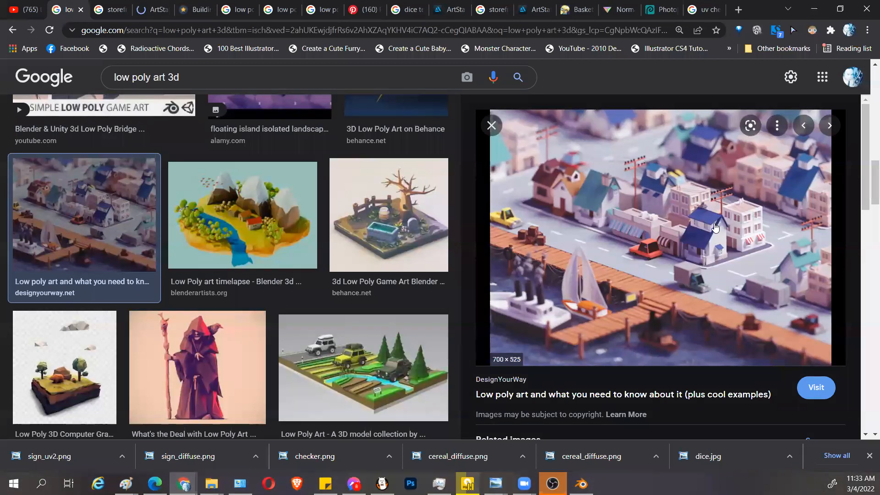
Step: Preview the stylised "Low poly" 3D asset pack from the harbour town's related images and browse more low poly results
scroll(687, 271, "up", 1)
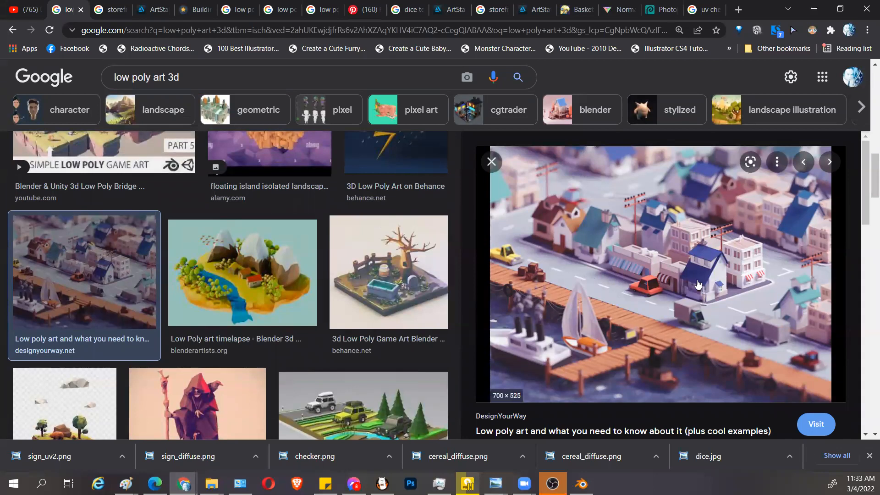
scroll(703, 285, "down", 3)
scroll(727, 279, "down", 3)
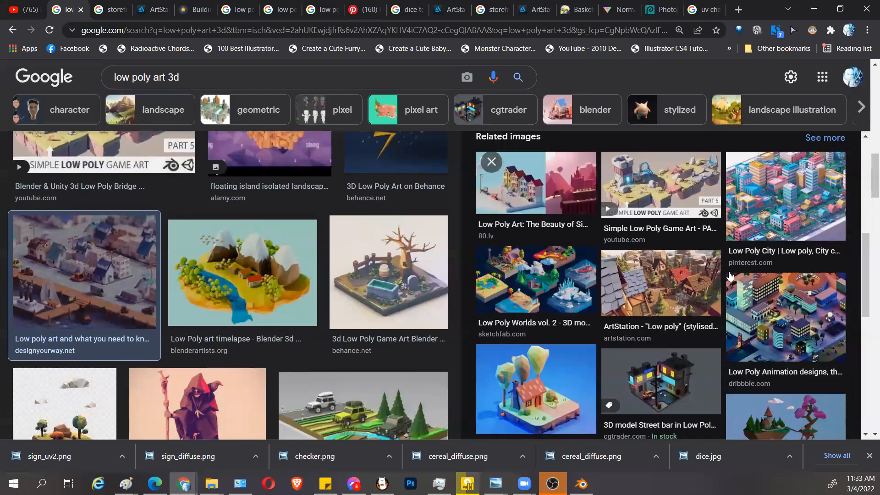
left_click(695, 271)
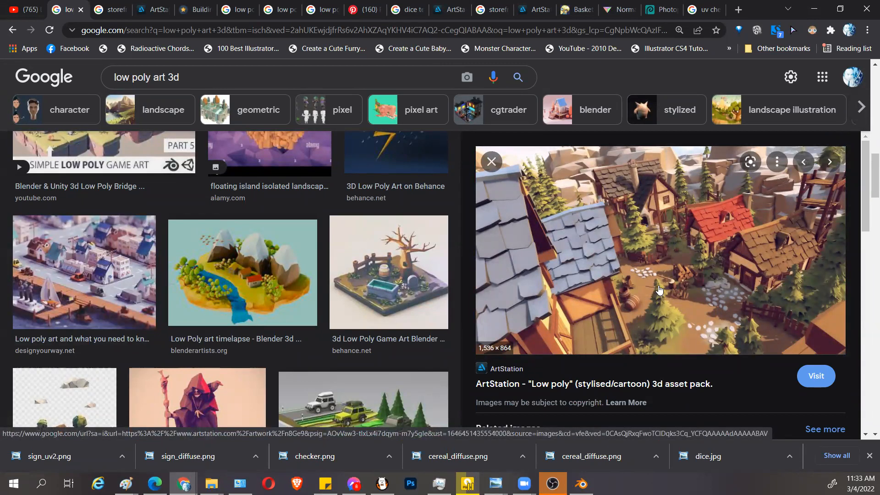
scroll(423, 281, "down", 3)
scroll(421, 279, "down", 5)
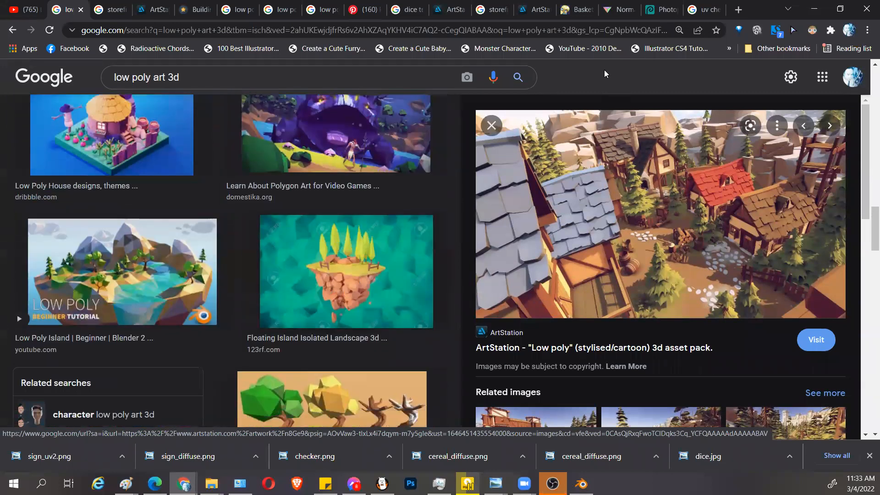
Step: Switch back to Blender and examine the storefront from above and its interior up close
key("alt+Tab")
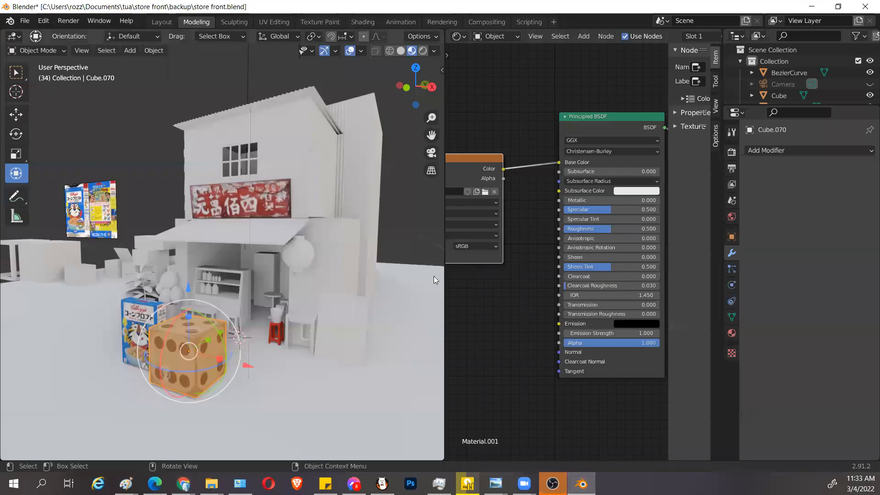
scroll(353, 272, "up", 2)
middle_click_drag(186, 174, 189, 93)
middle_click_drag(212, 159, 200, 74)
middle_click_drag(198, 238, 173, 260)
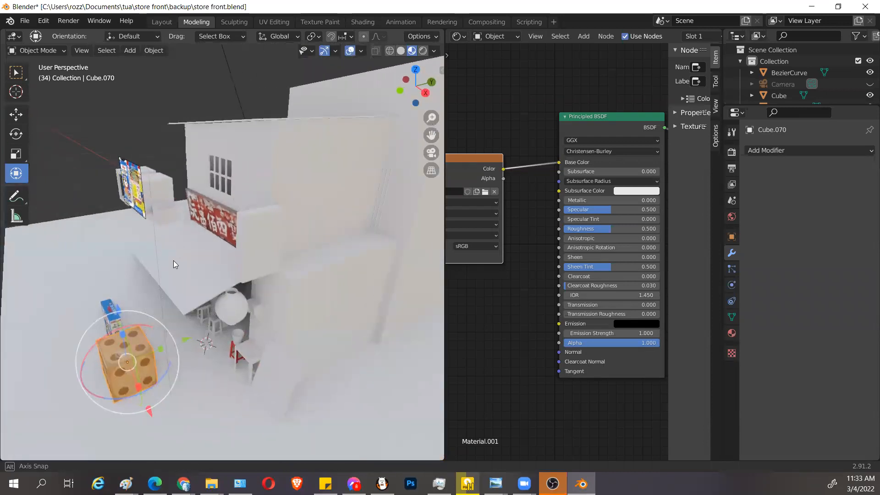
middle_click_drag(310, 195, 347, 307)
scroll(335, 266, "up", 3)
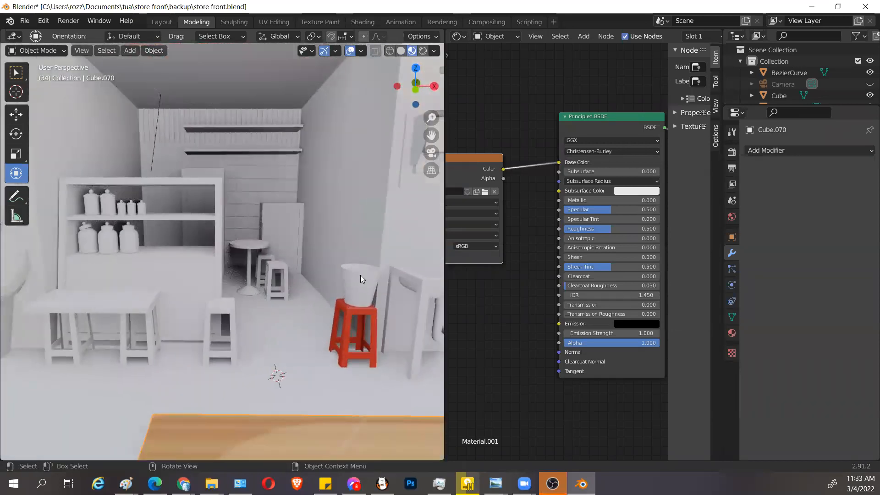
Step: Inspect the interior props by selecting the round table, the panels behind the shelf and the red stool in turn
left_click(256, 253)
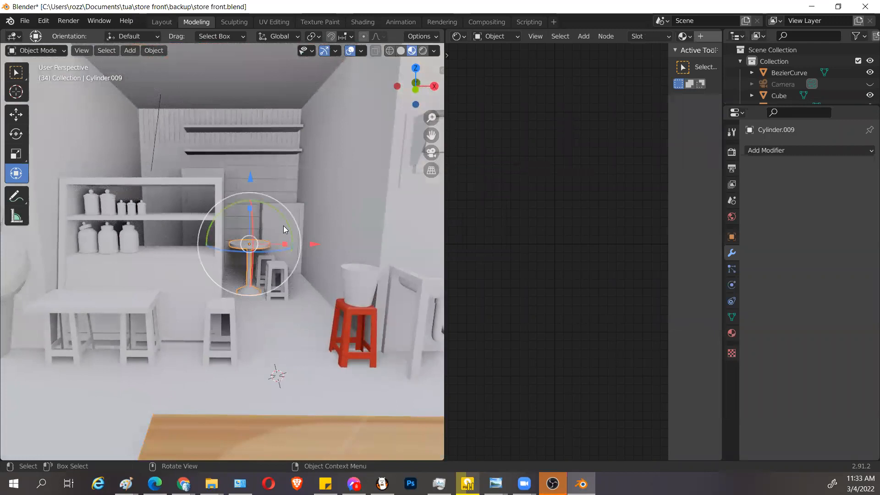
left_click(283, 226)
left_click(192, 194)
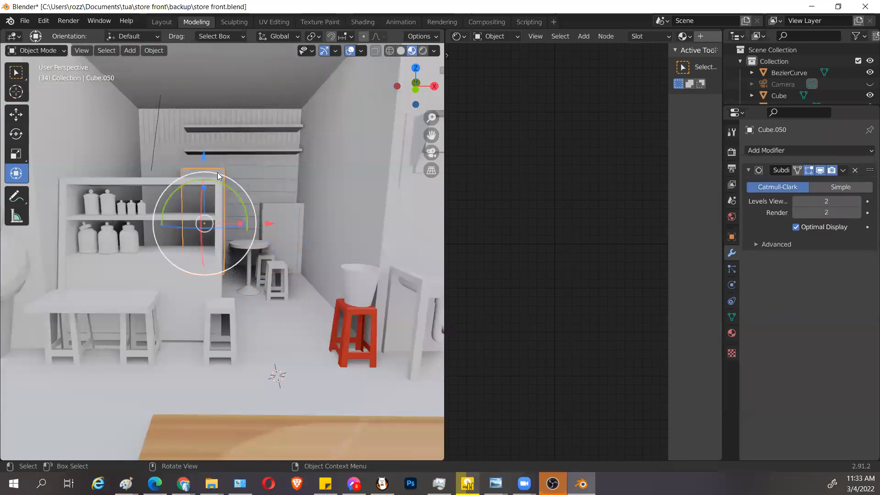
left_click(156, 206)
left_click(355, 319)
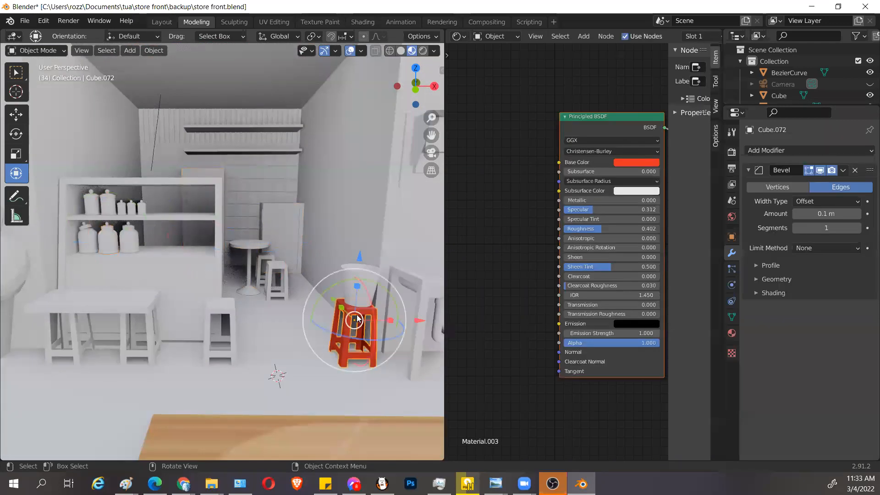
Step: Inspect the storefront's props by selecting several in turn, ending with the red sign board above the entrance
left_click(207, 320)
left_click(419, 298)
scroll(366, 298, "down", 4)
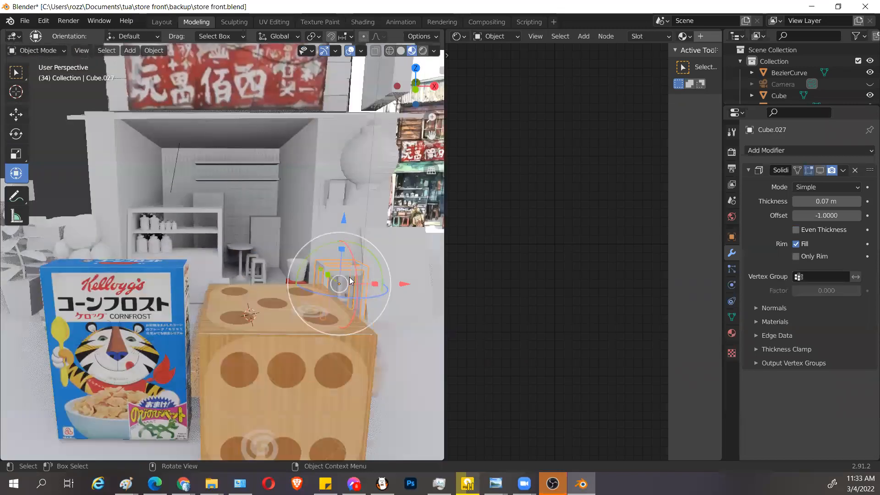
left_click(241, 182)
left_click(277, 372)
left_click(159, 286)
left_click(251, 85)
scroll(334, 208, "down", 4)
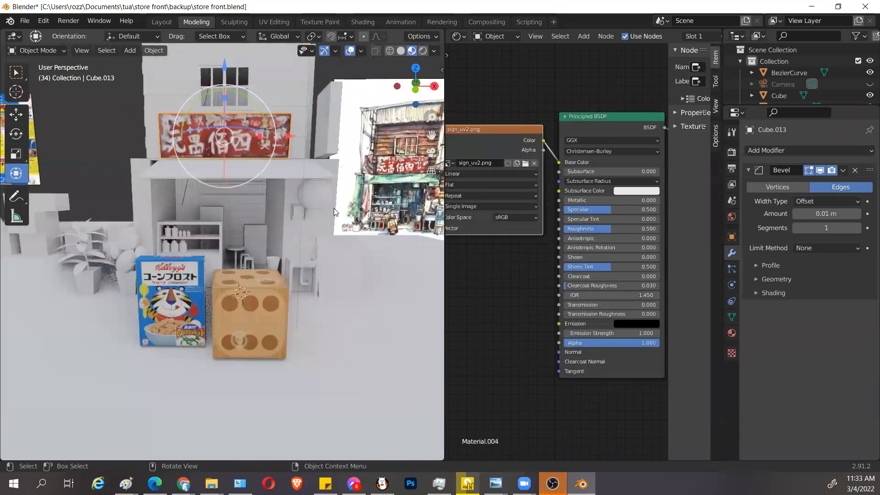
Step: Deselect the sign board and examine the storefront from the front, from an angle and up close at the interior
scroll(333, 201, "up", 2)
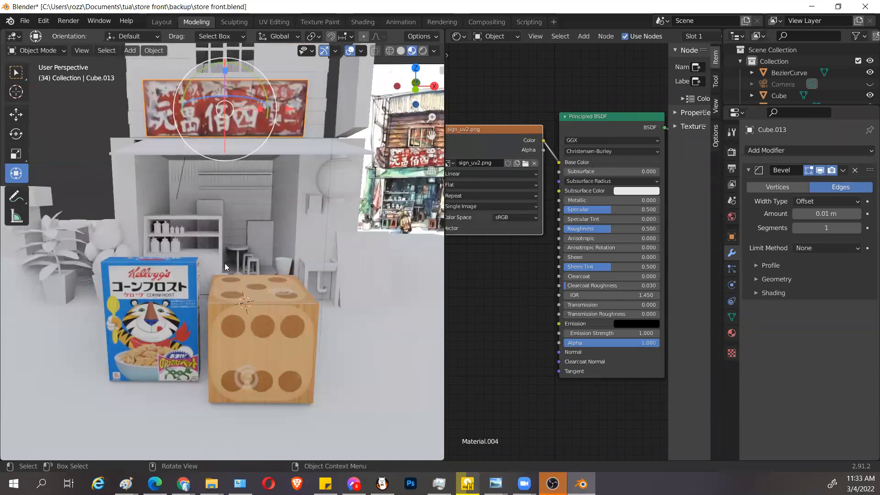
scroll(345, 315, "down", 4)
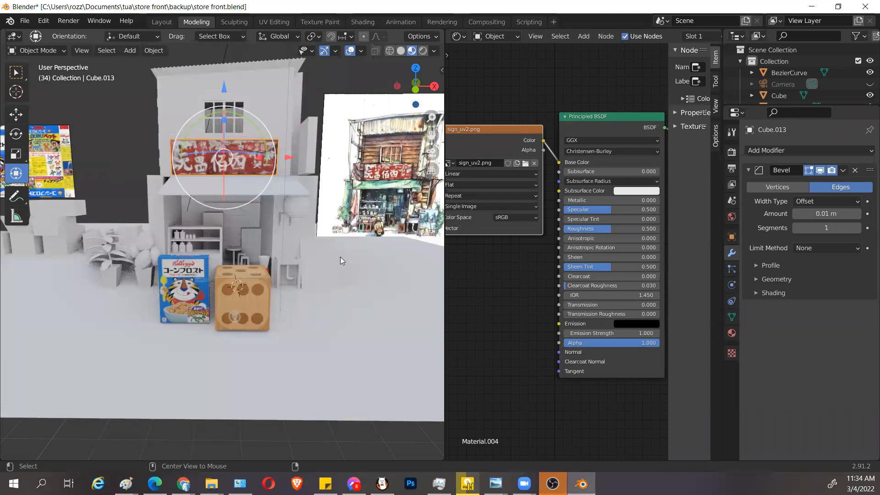
middle_click_drag(341, 257, 334, 260, "alt")
middle_click_drag(259, 240, 308, 285)
scroll(304, 289, "up", 3)
scroll(304, 289, "down", 3)
left_click(103, 146)
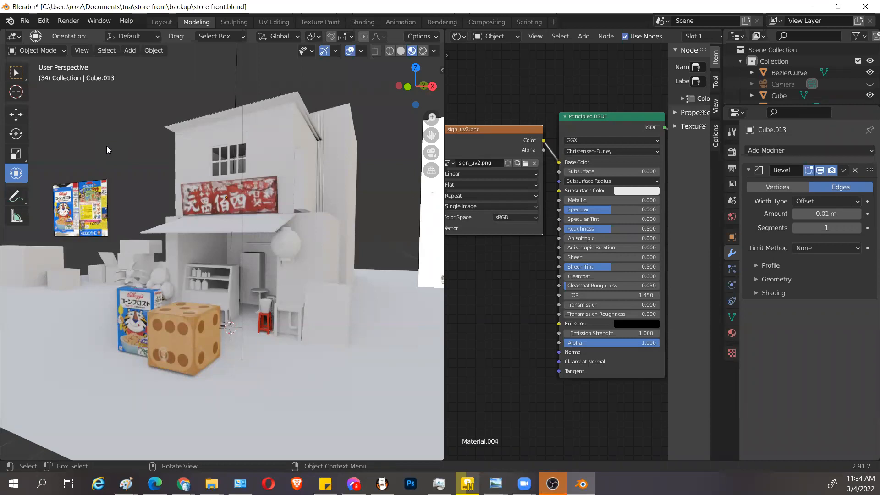
scroll(225, 338, "up", 5)
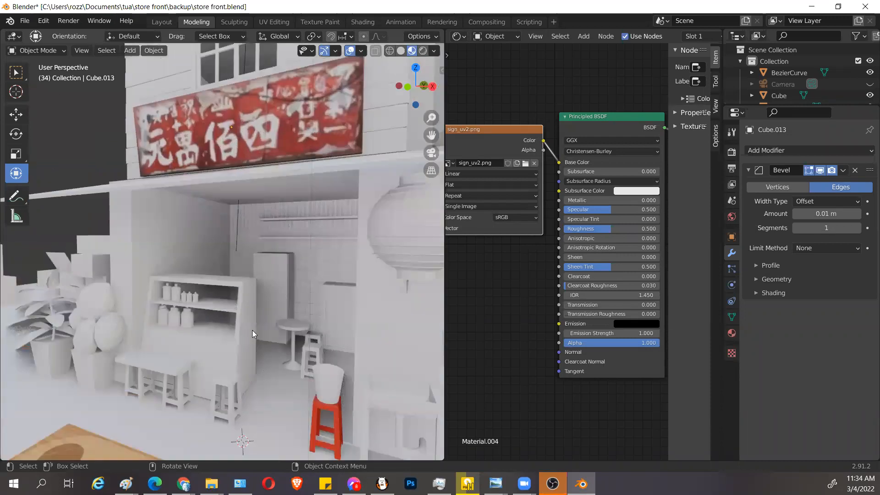
scroll(252, 330, "down", 5)
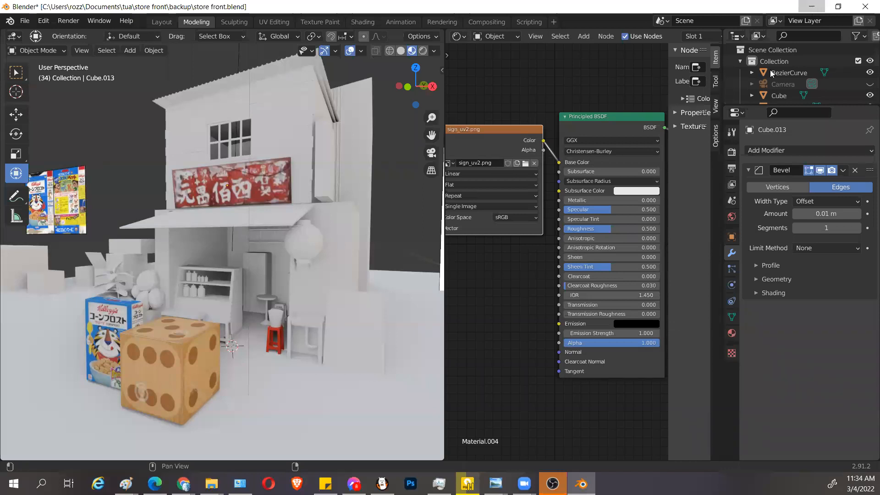
Step: Switch to the browser's uv checker image results and change to the school Google account
left_click(811, 7)
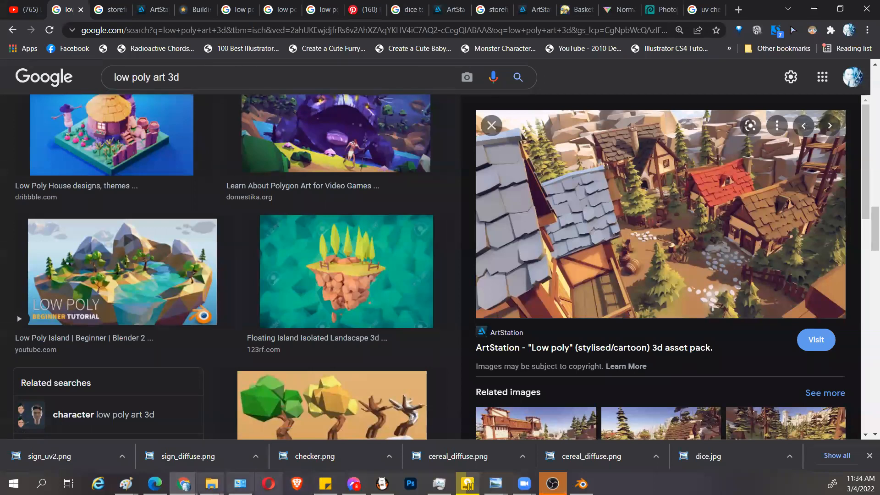
left_click(704, 9)
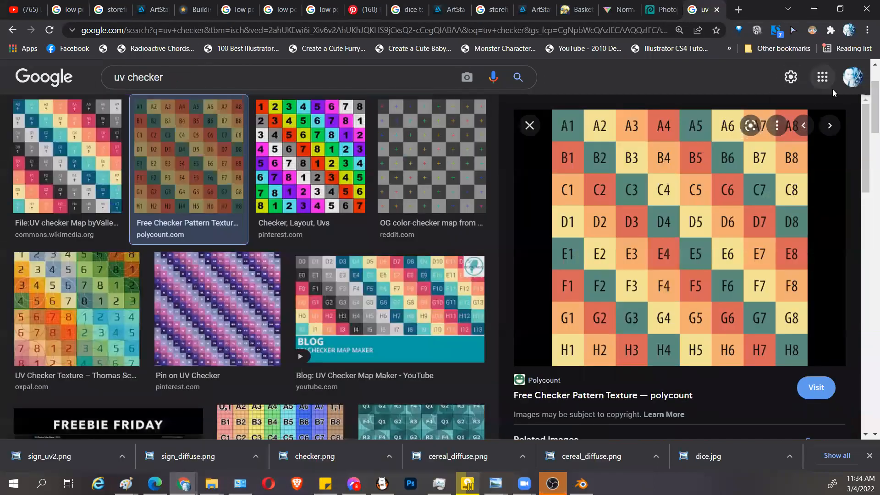
scroll(833, 92, "up", 2)
left_click(852, 87)
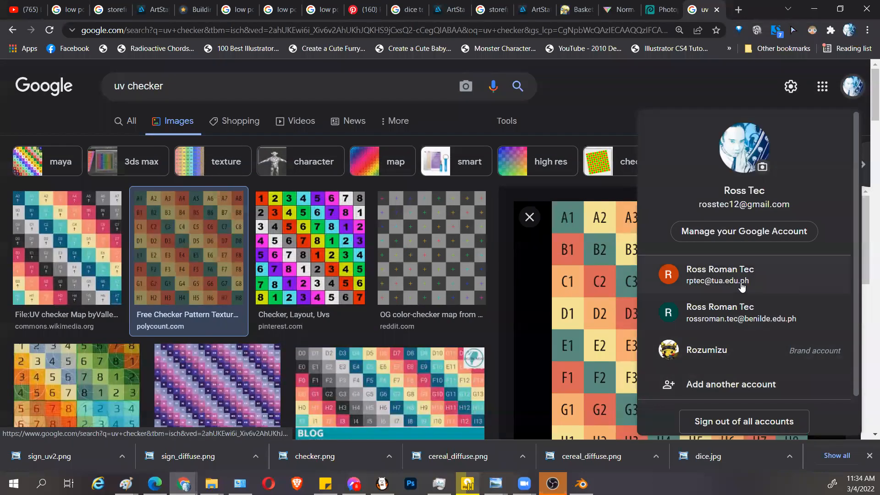
left_click(742, 286)
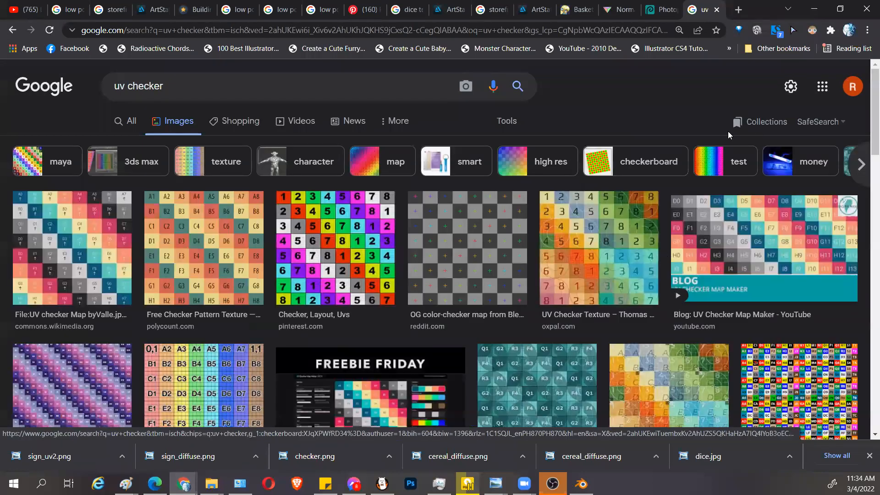
Step: Go to Google Drive and open the "2022 TUA 3D Animation" folder
left_click(822, 86)
left_click(709, 153)
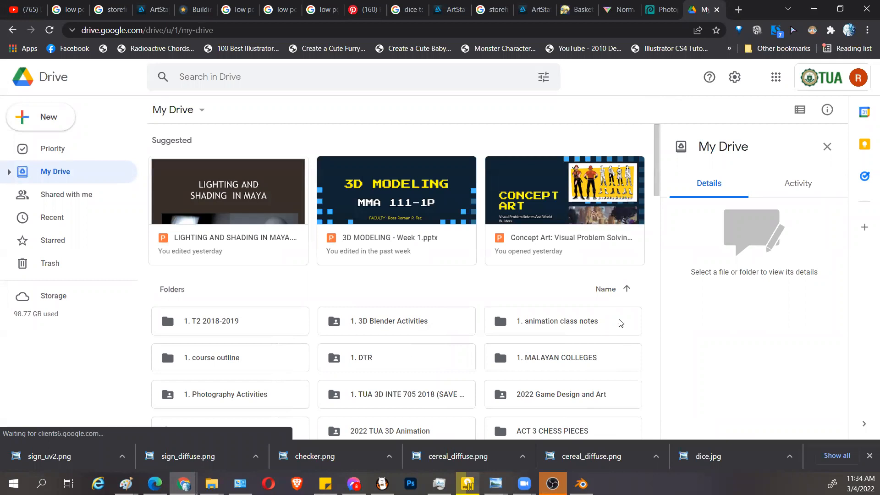
scroll(621, 323, "down", 1)
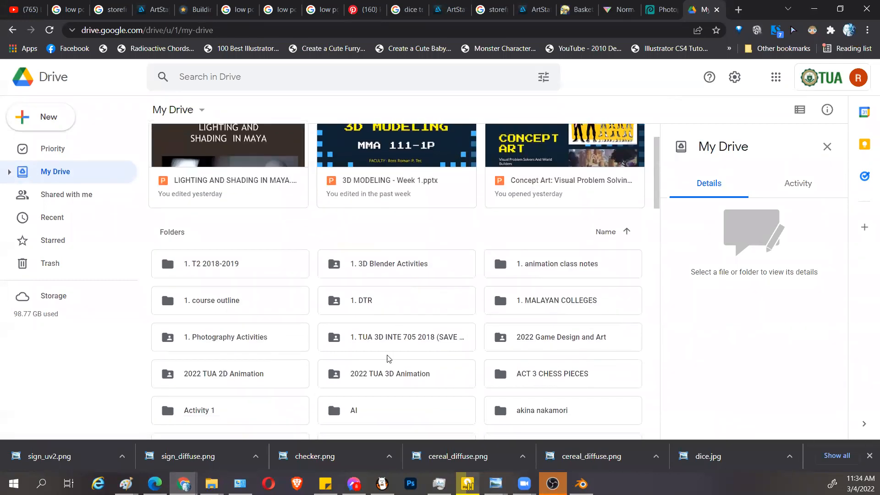
double_click(379, 375)
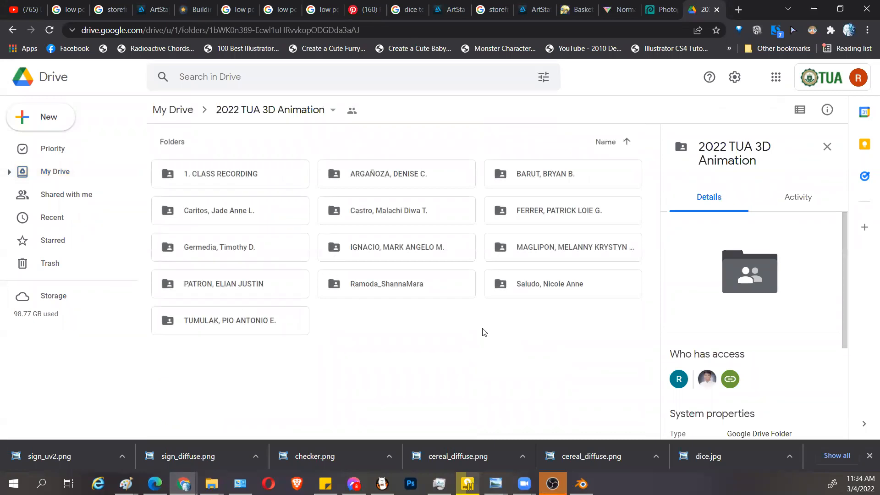
Step: Create a new folder named "Image files House" inside the 2022 TUA 3D Animation folder
left_click(23, 123)
left_click(57, 122)
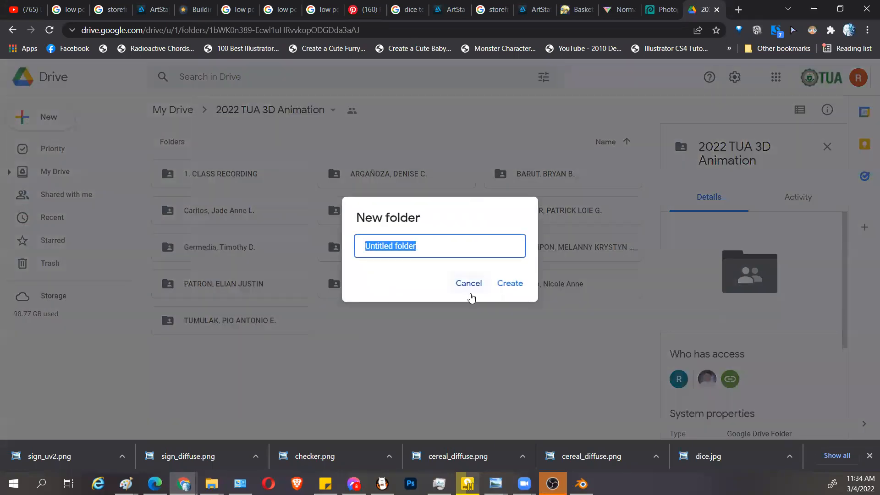
type("Image")
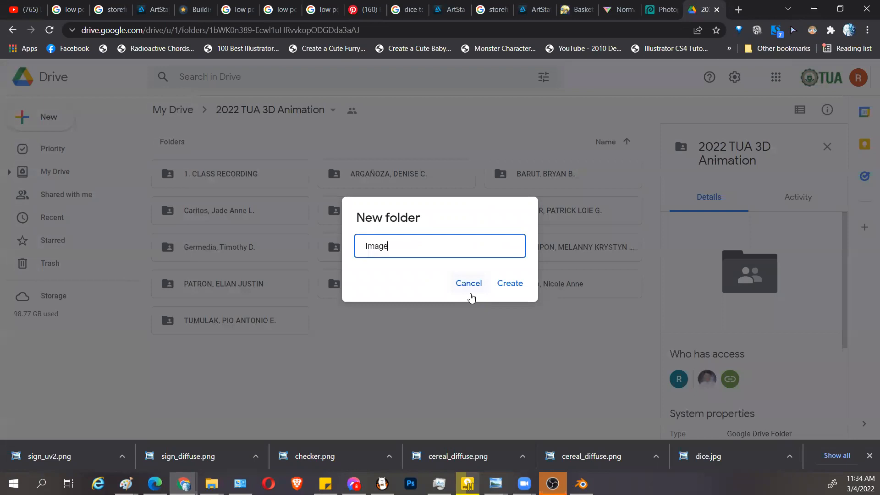
type(" files House")
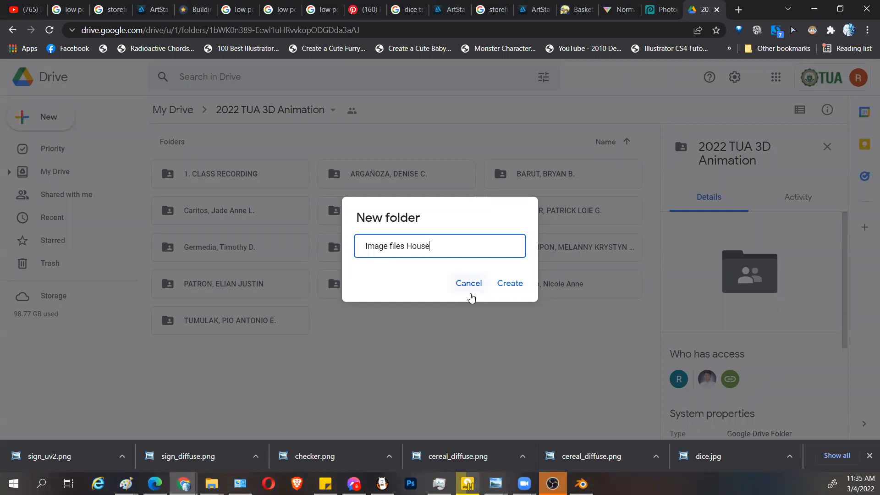
key("Return")
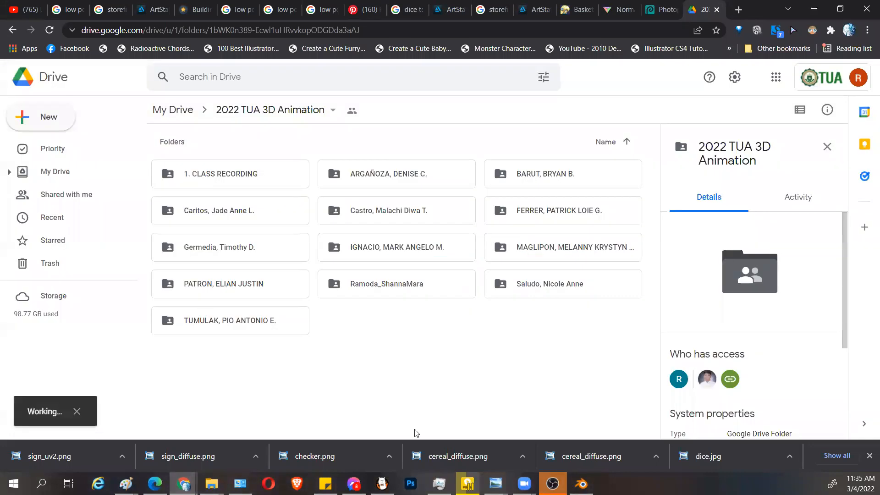
Step: Rename the new folder "1. Image files House" and open it
right_click(554, 250)
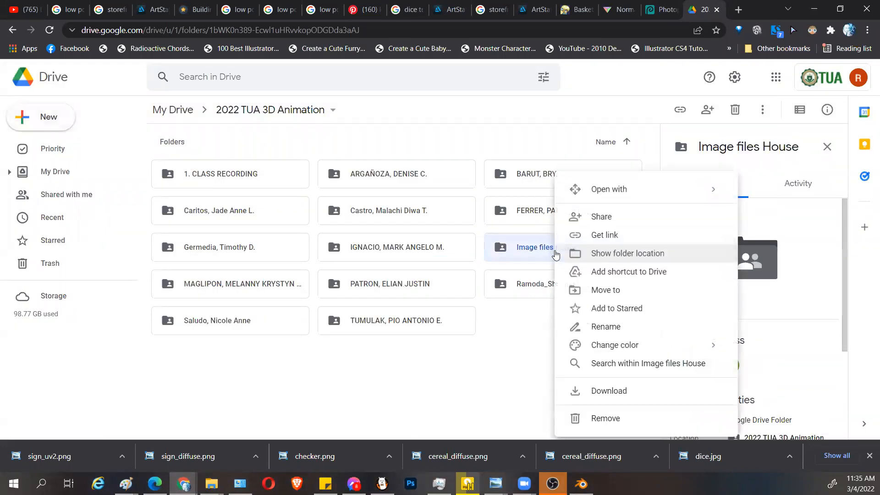
left_click(607, 330)
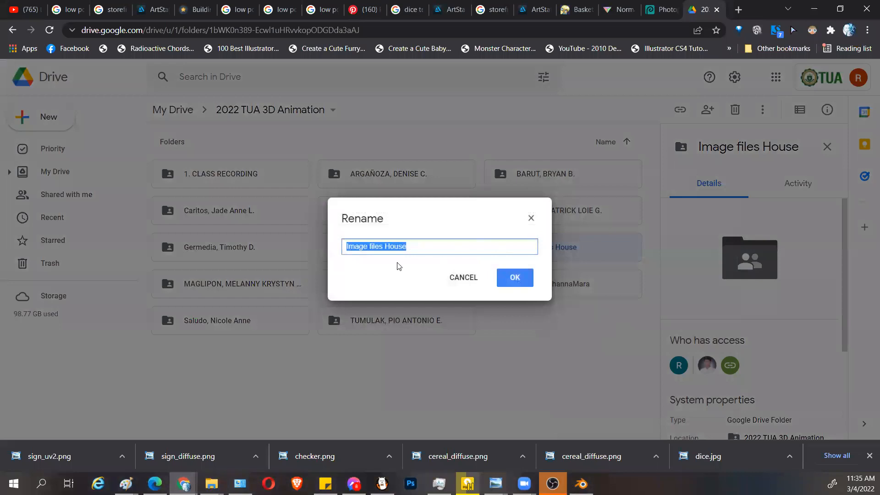
left_click(351, 248)
type("1.")
key("Return")
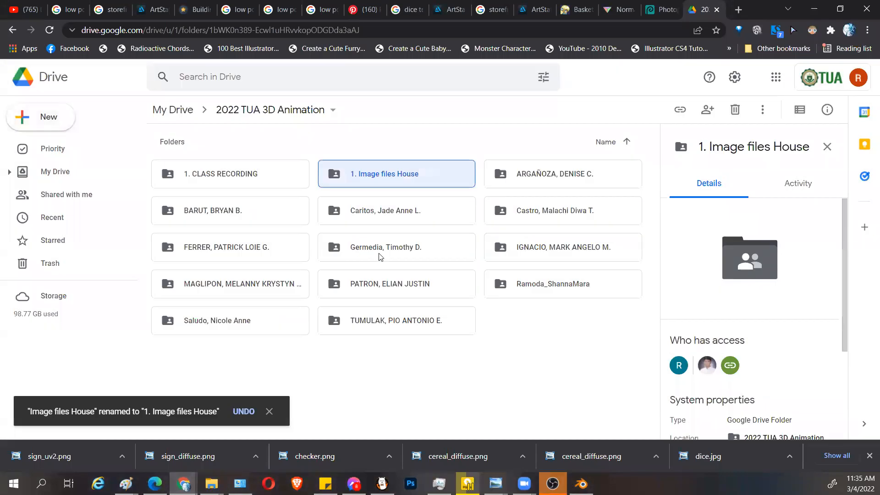
double_click(396, 177)
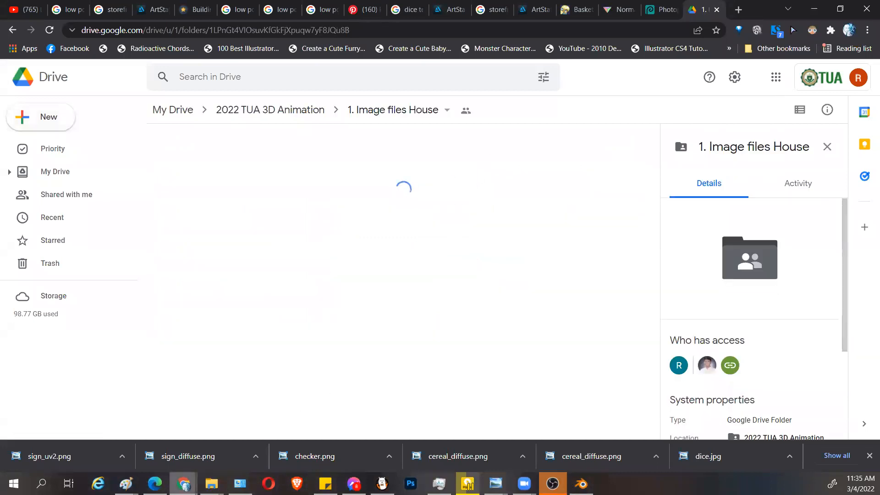
Step: Bring up the "backup" folder in File Explorer, show its files as large icons and place the window beside the Drive file area
mouse_move(211, 484)
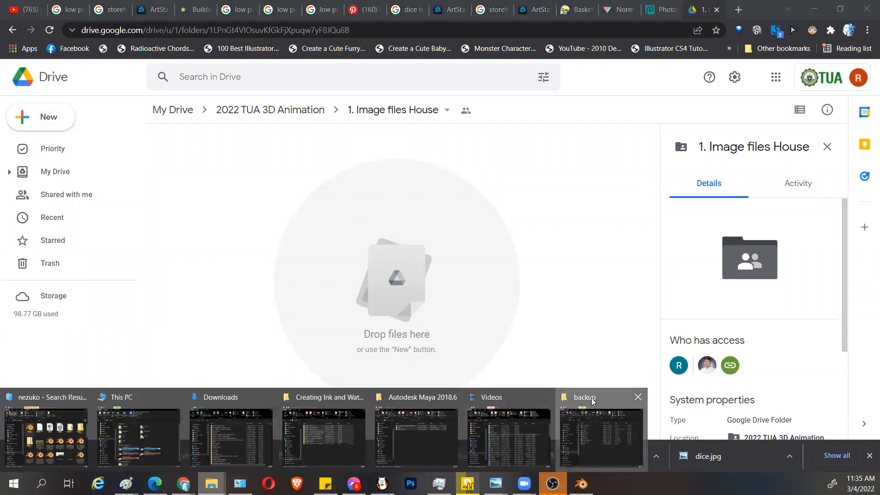
left_click(593, 402)
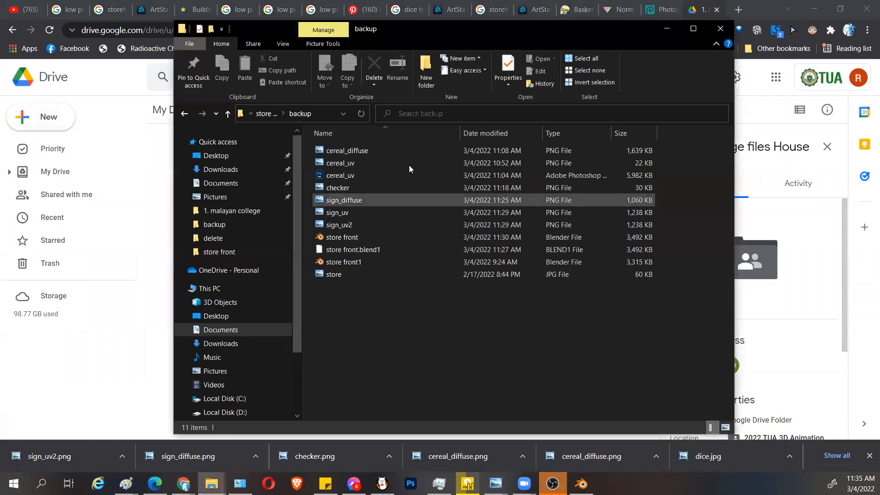
left_click(287, 46)
left_click(410, 64)
left_click(347, 62)
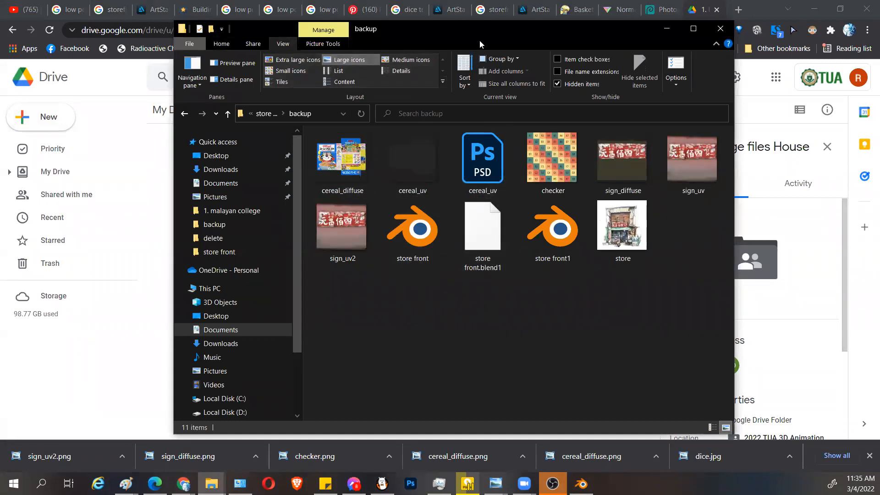
left_click_drag(474, 30, 613, 63)
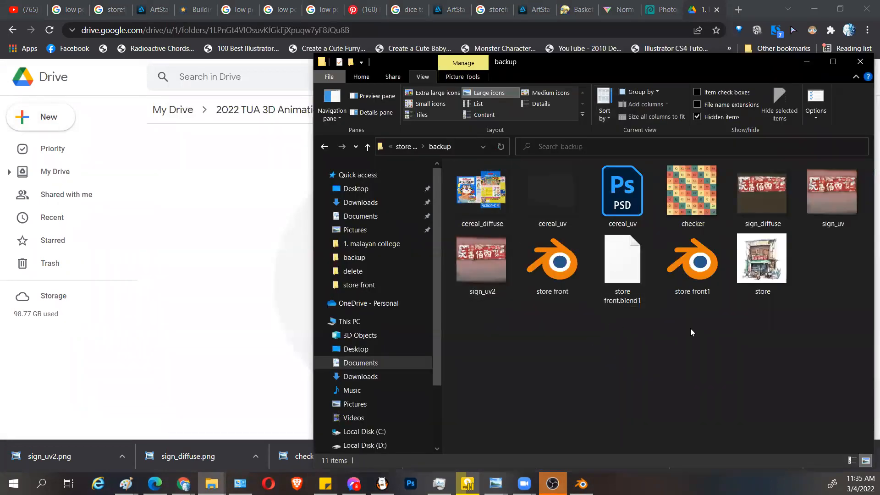
Step: Upload the checker and store images from the backup folder to the "1. Image files House" Drive folder
left_click_drag(689, 196, 246, 223)
key("alt+Tab")
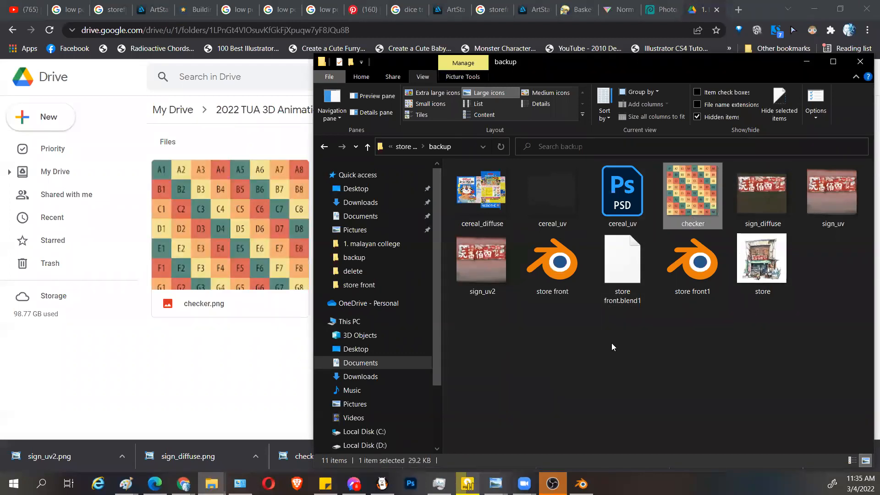
left_click(763, 259)
left_click_drag(763, 259, 220, 387)
key("alt+Tab")
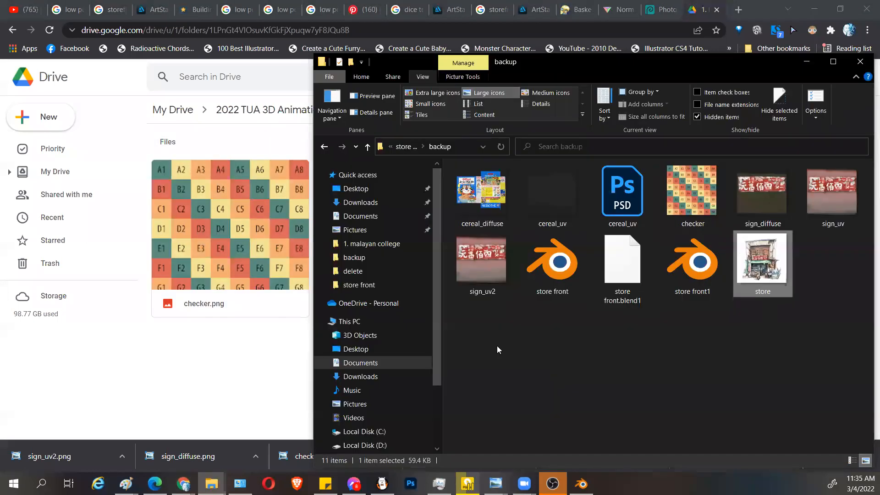
Step: Upload the dice, kelogs and keloogss images from the "store front" folder to the same Drive folder
left_click(405, 146)
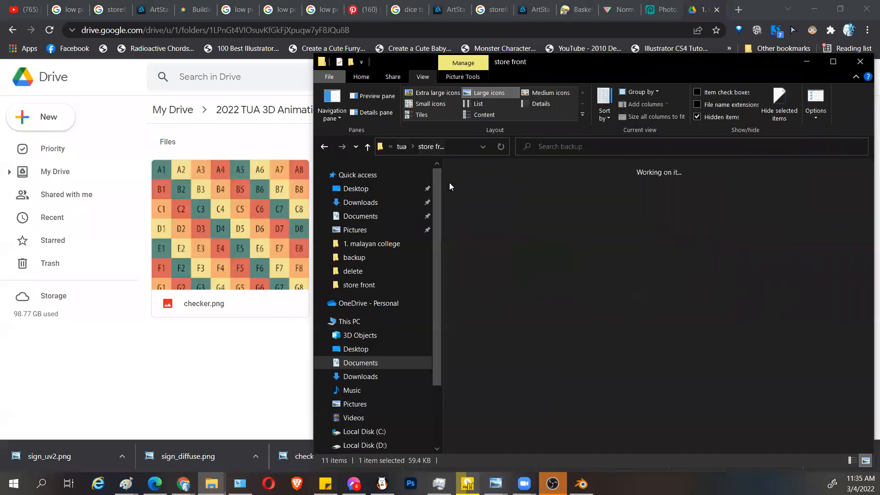
left_click_drag(688, 267, 257, 298)
key("alt+Tab")
scroll(689, 304, "down", 3)
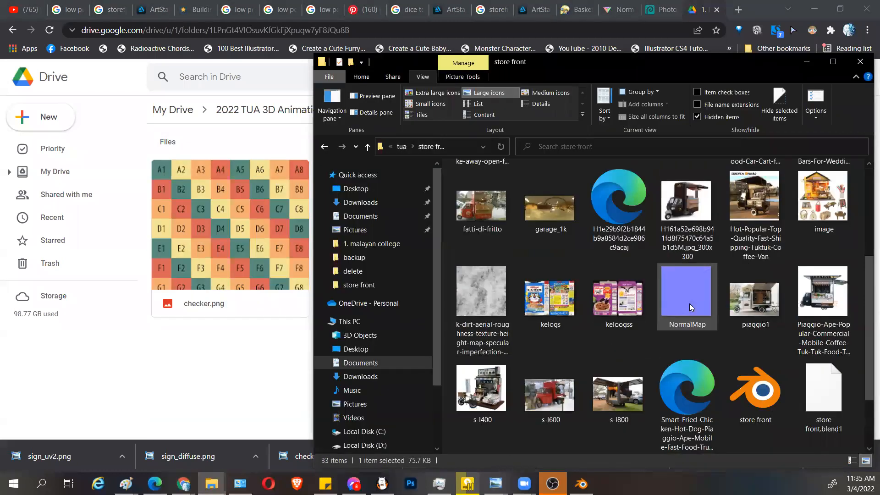
left_click_drag(632, 342, 268, 346)
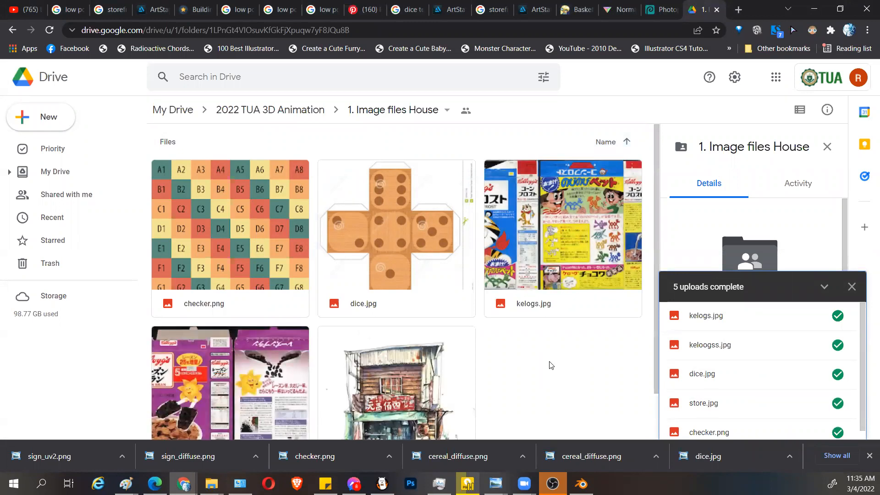
Step: Dismiss the upload status, look over the uploaded images and preview store.jpg
scroll(551, 364, "down", 1)
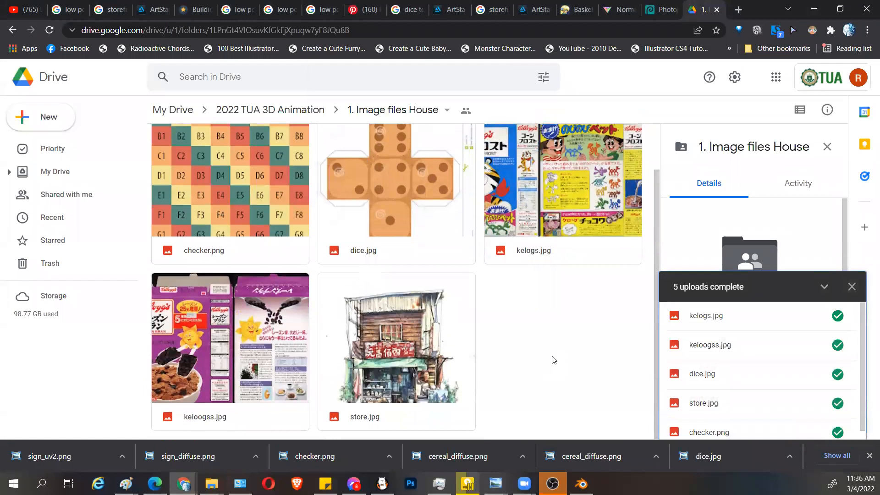
left_click(850, 286)
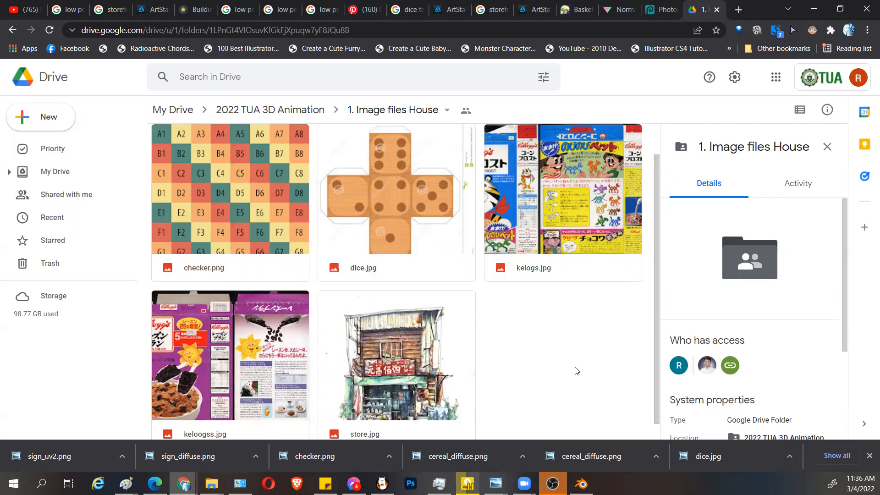
scroll(461, 308, "down", 1)
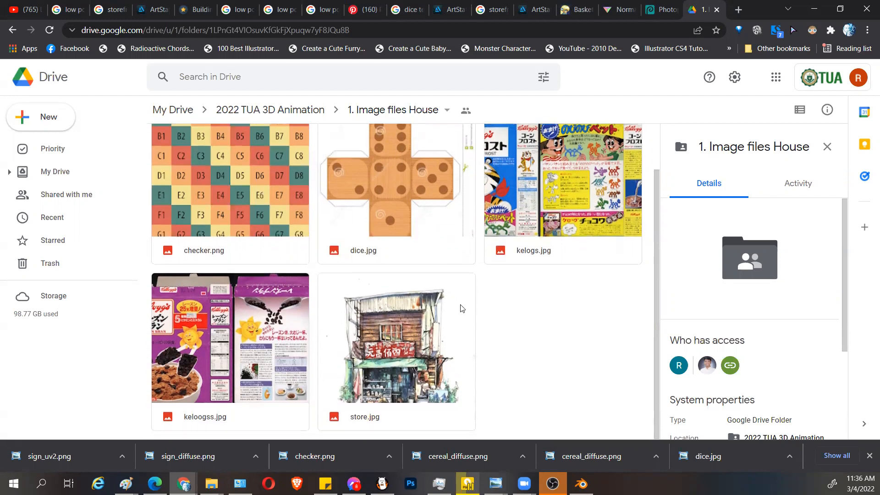
double_click(452, 354)
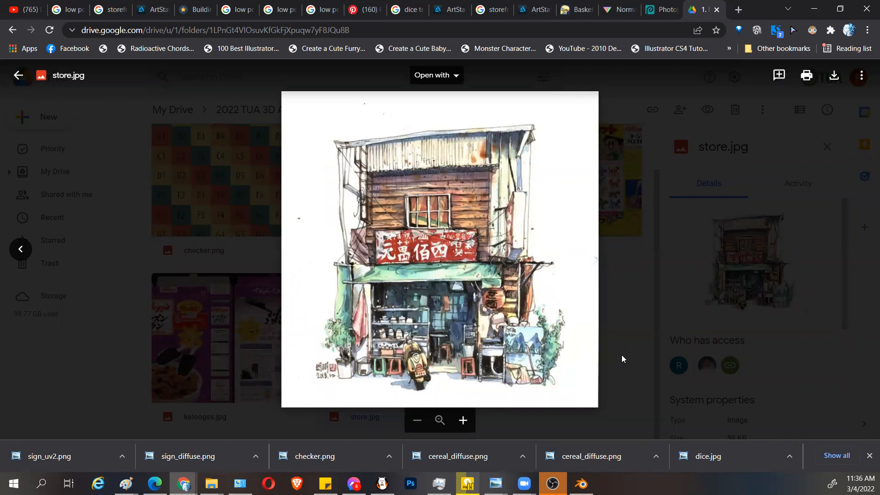
Step: Close the store.jpg preview and look over the renders of the narrow plant-covered Japanese storefront on ArtStation
left_click(610, 301)
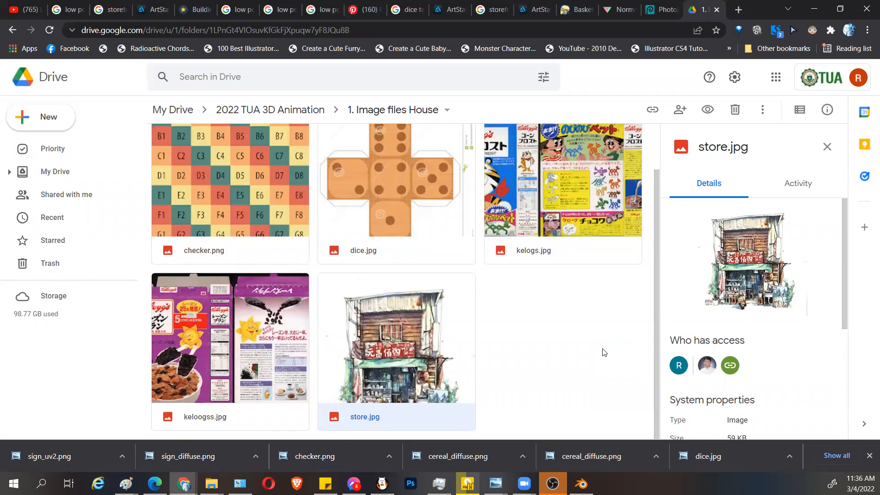
left_click(447, 10)
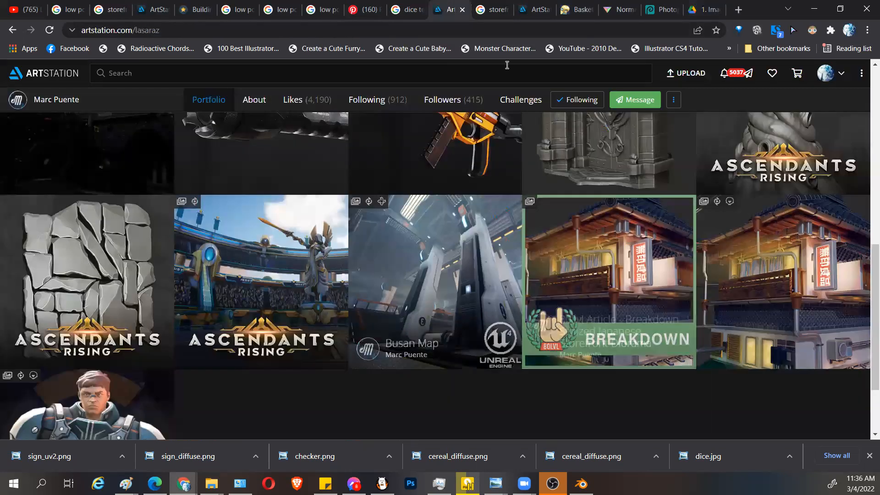
left_click(155, 10)
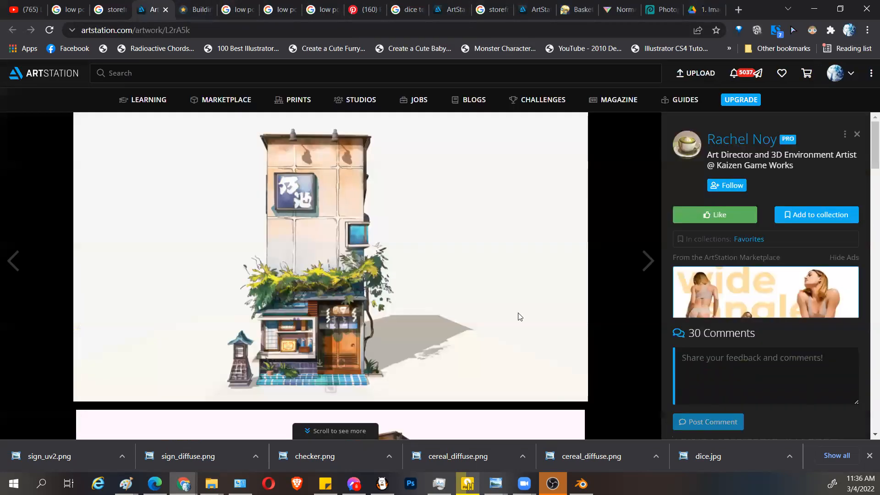
scroll(364, 328, "down", 3)
scroll(390, 338, "down", 3)
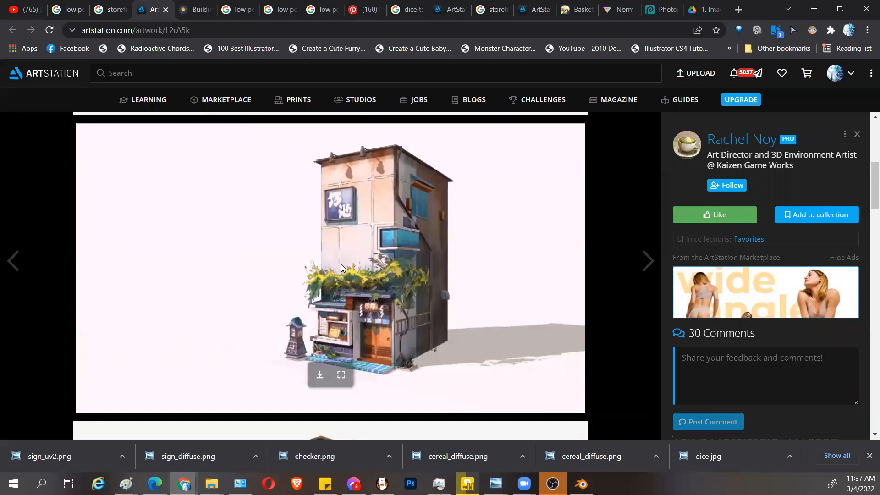
scroll(393, 275, "down", 3)
scroll(397, 284, "up", 2)
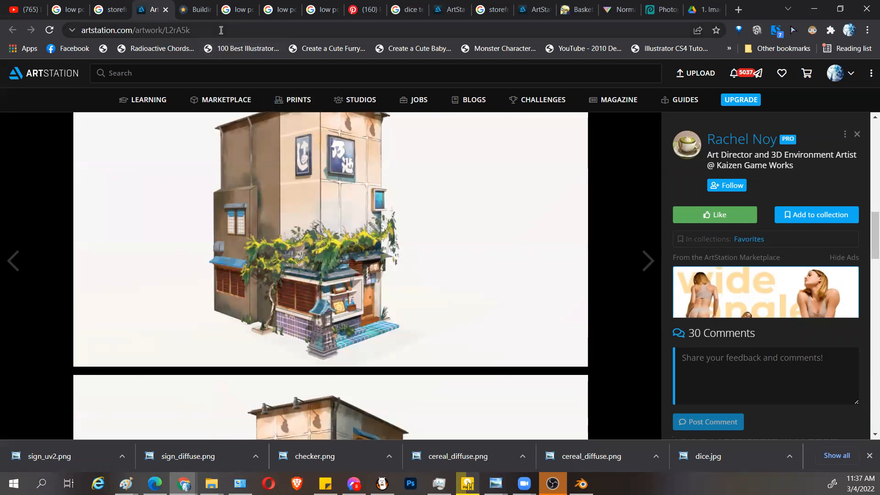
Step: Check the house drawing concept reference, then open the tiled-roof Japanese building artwork from the ArtStation portfolio
left_click(196, 10)
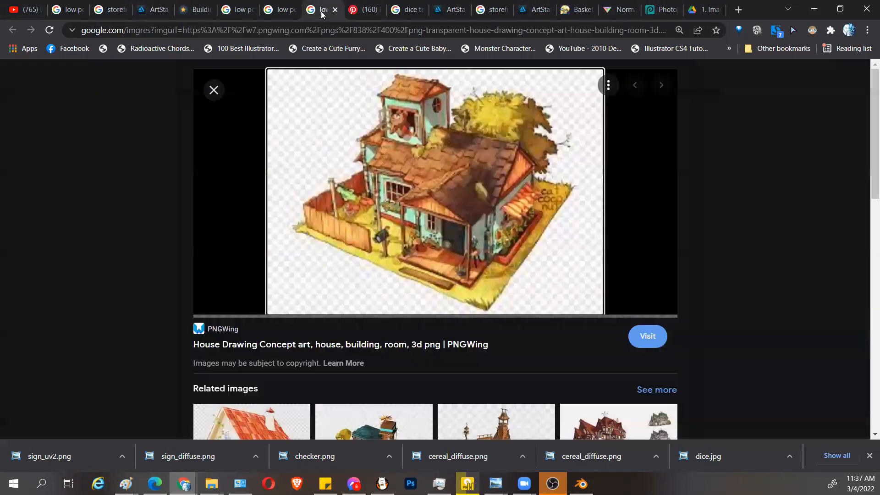
left_click(322, 9)
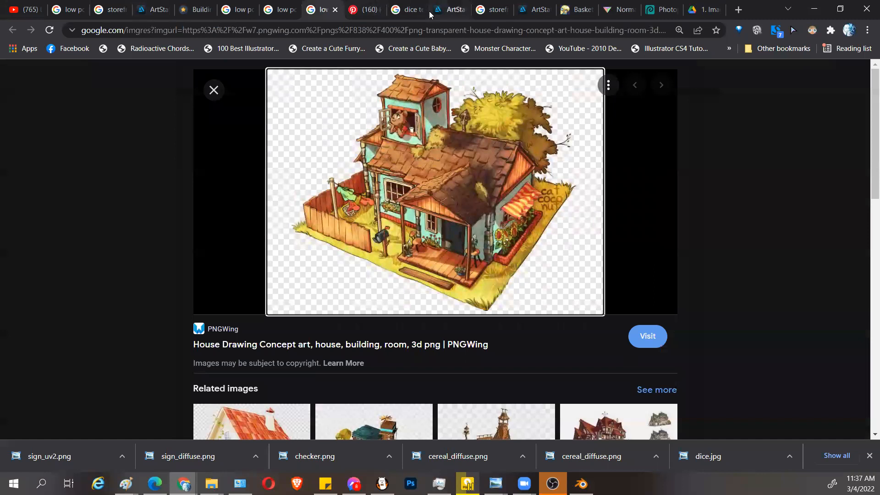
left_click(436, 13)
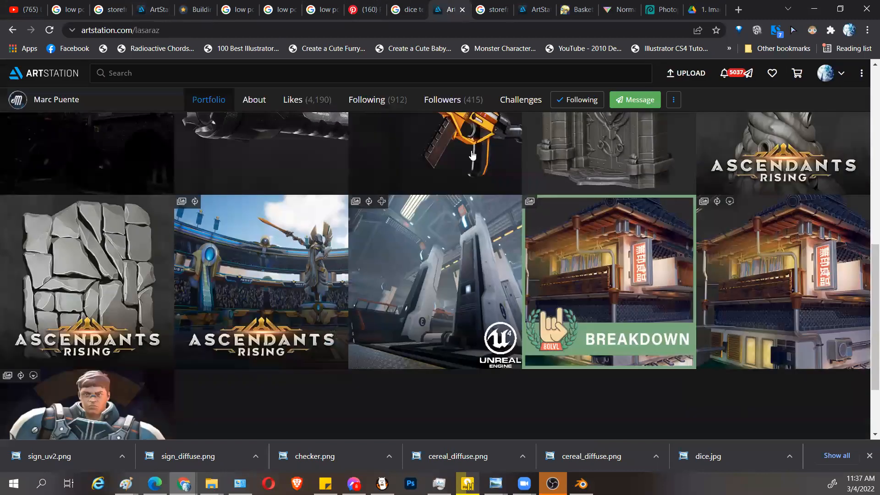
left_click(785, 288)
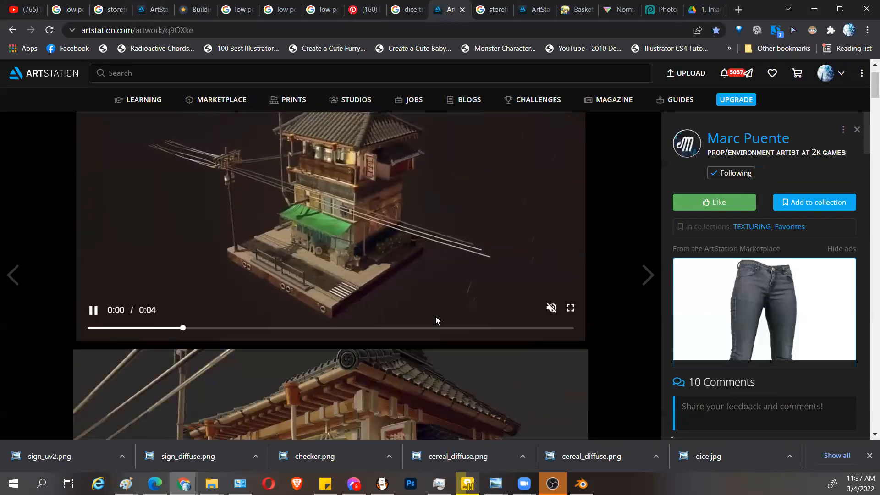
Step: Examine the Japanese building's day and night renders down to the street-level storefront video
scroll(515, 350, "down", 10)
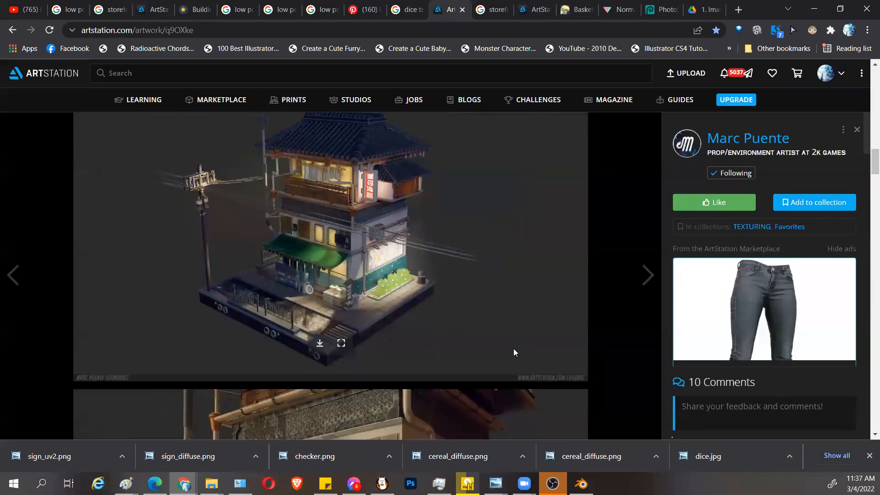
scroll(466, 344, "down", 15)
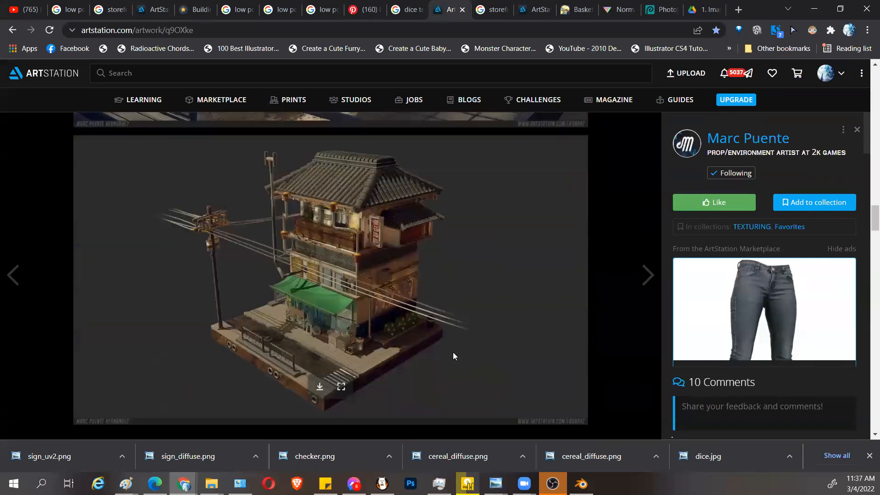
scroll(451, 352, "down", 10)
scroll(449, 351, "up", 3)
scroll(449, 350, "down", 12)
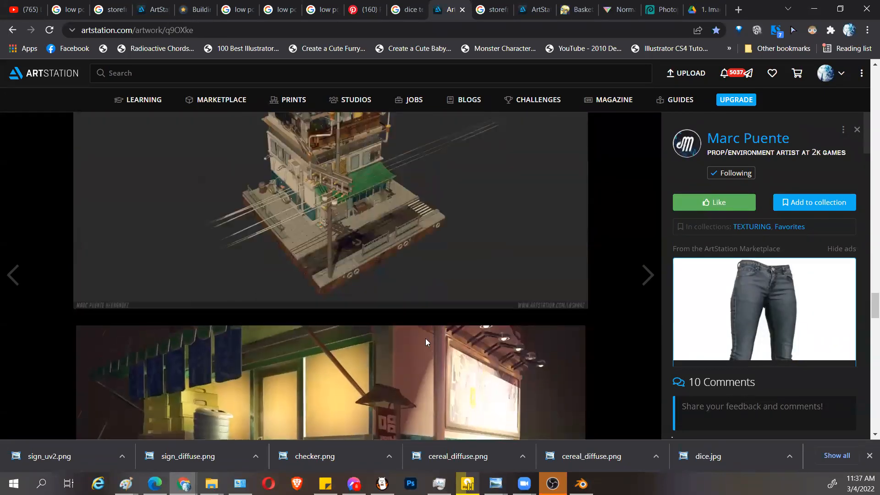
scroll(425, 341, "down", 4)
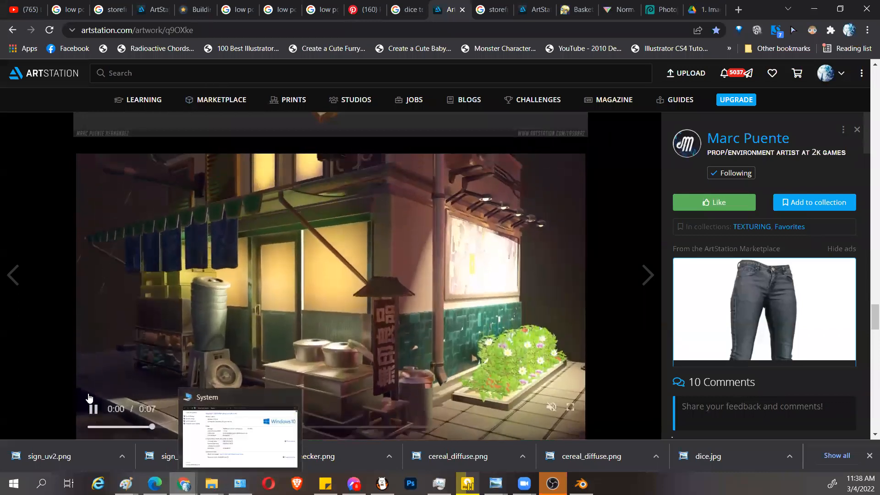
left_click(155, 483)
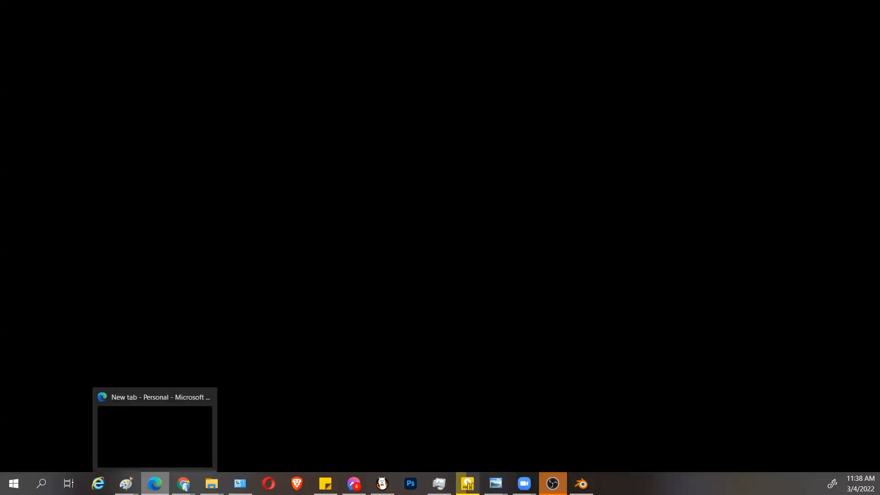
left_click(155, 483)
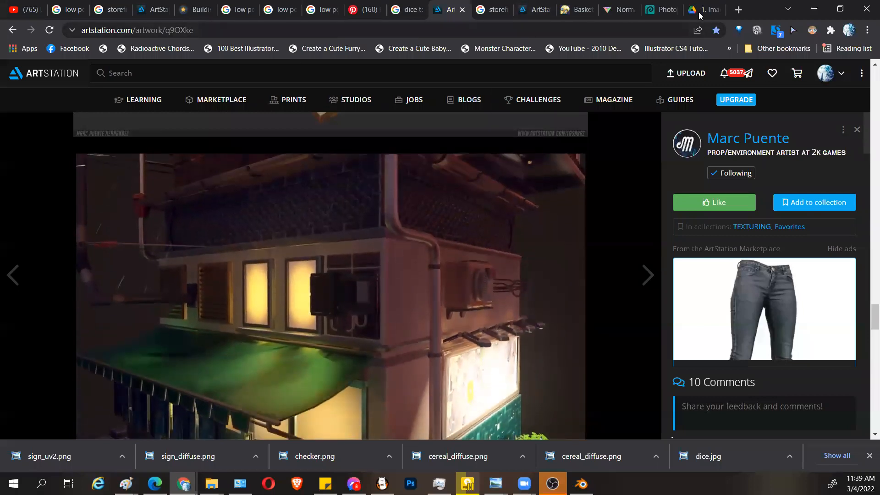
Step: Open the 2D Animation TUA 2022 Facebook group in a new browser tab and close the chat window
key("ctrl+t")
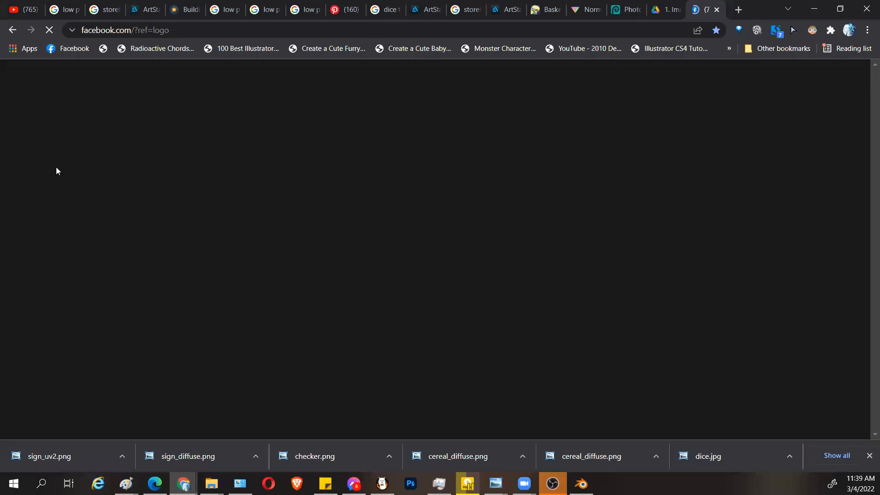
mouse_move(155, 484)
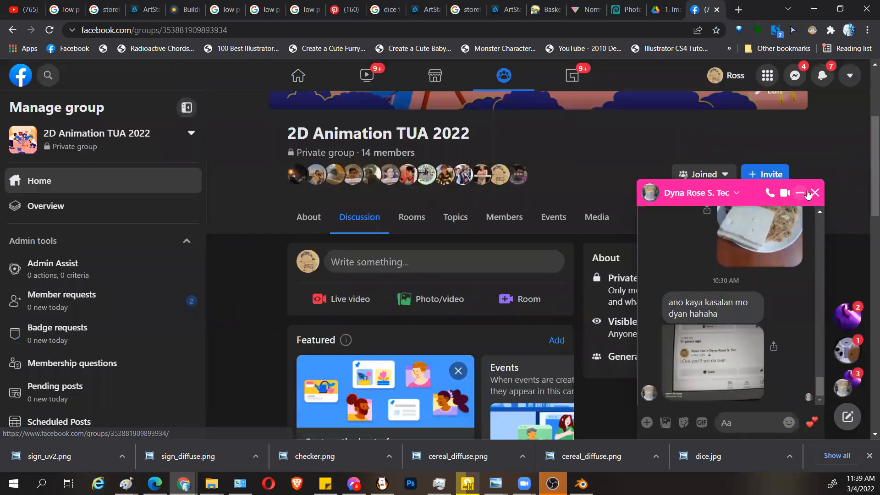
left_click(816, 191)
Step: Look through the group's posts for the Week 2 3D class recording
scroll(532, 341, "down", 10)
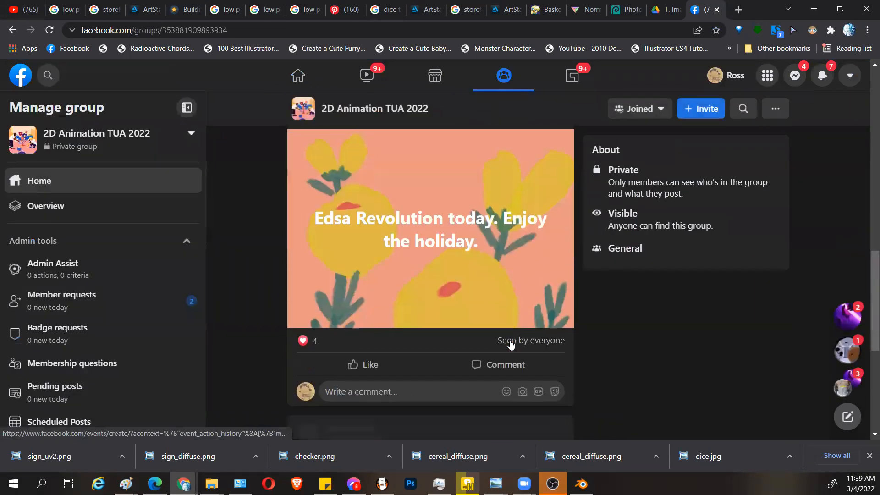
scroll(510, 342, "down", 5)
scroll(508, 339, "up", 6)
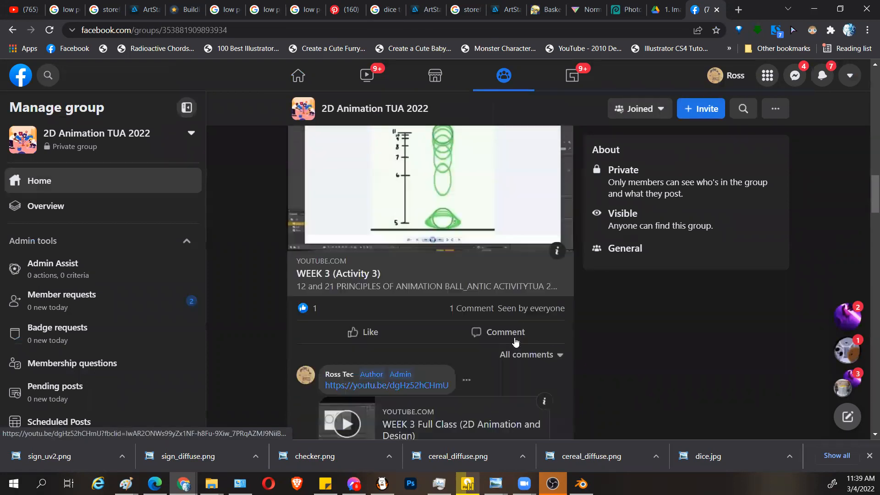
scroll(508, 334, "down", 12)
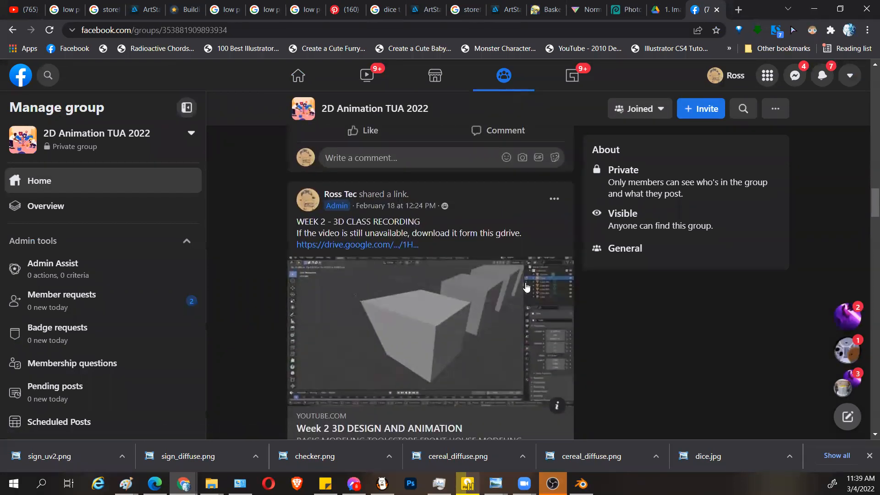
scroll(568, 303, "down", 8)
scroll(572, 320, "up", 7)
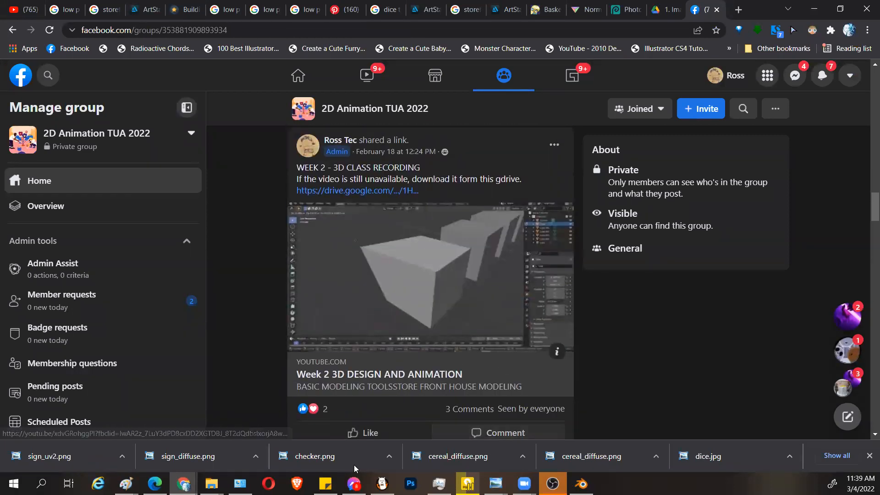
key("alt+Tab")
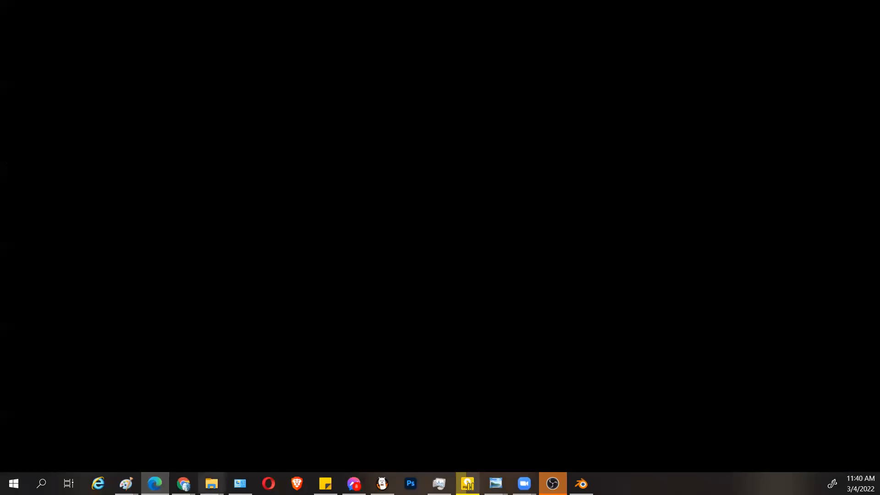
left_click(155, 484)
left_click(155, 483)
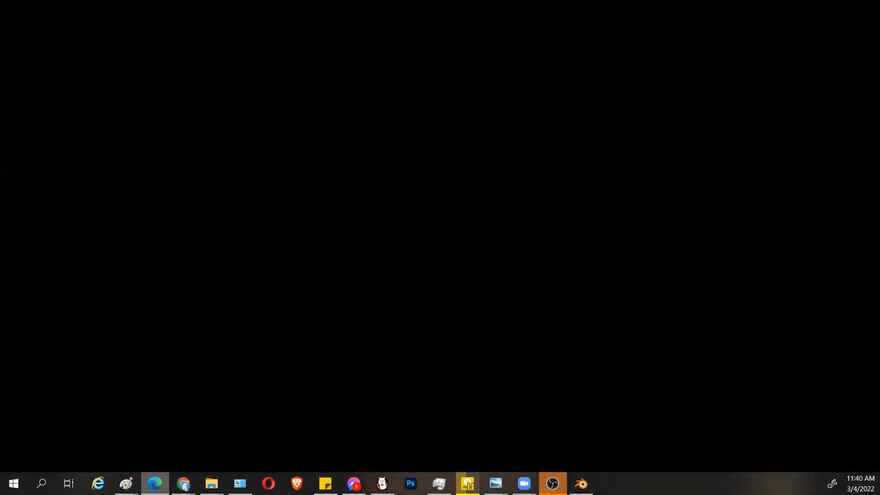
left_click(154, 484)
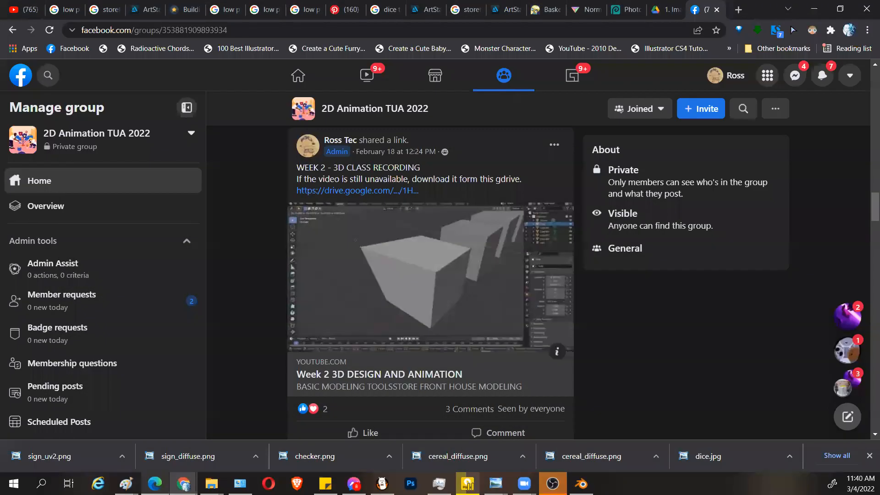